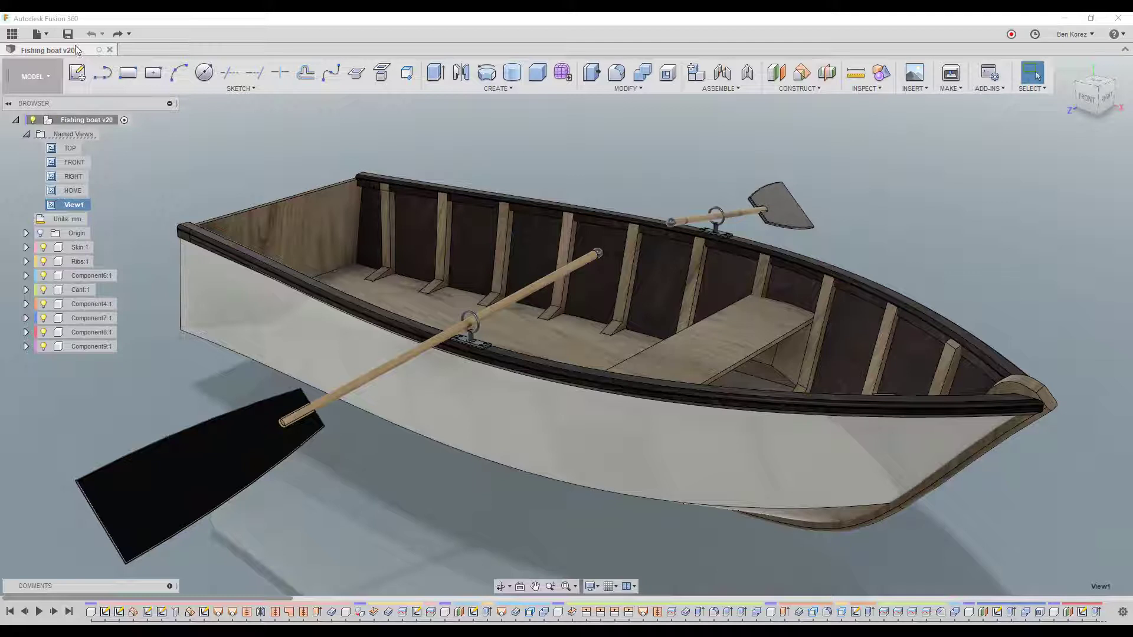
# Start a new design and add a new component named Skin.
pyautogui.click(48, 36)
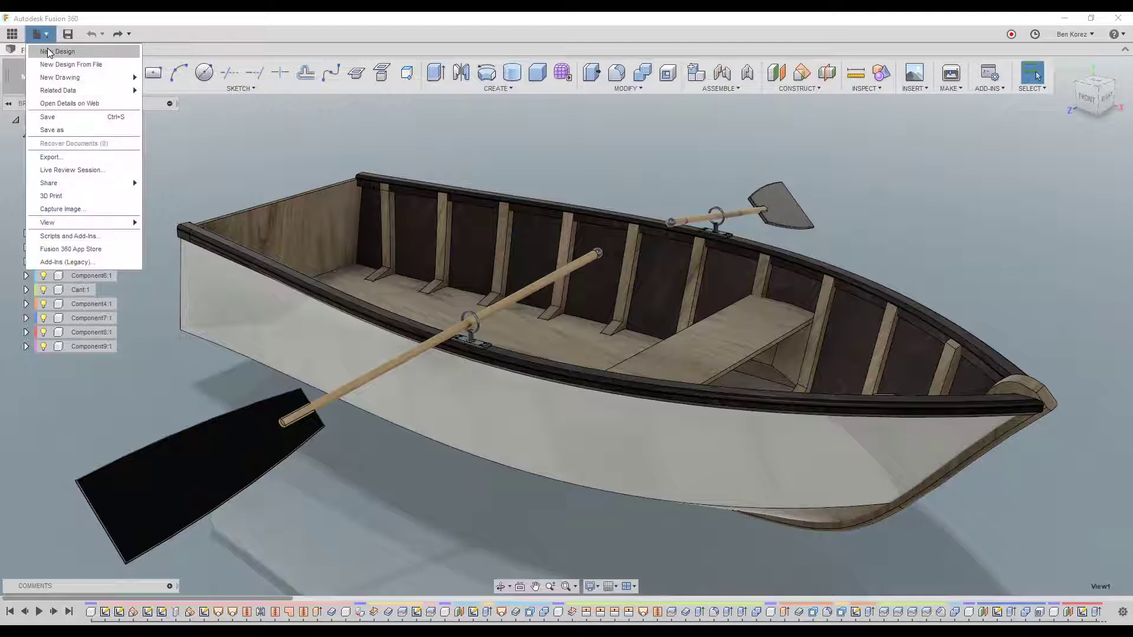
pyautogui.click(50, 53)
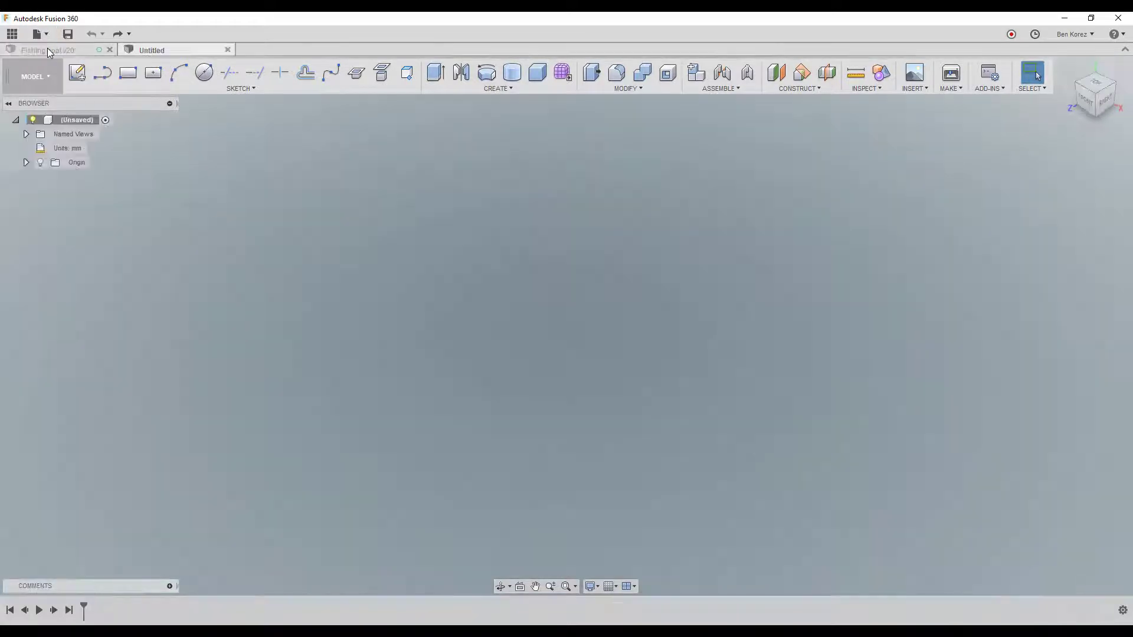
pyautogui.rightClick(66, 124)
pyautogui.click(91, 126)
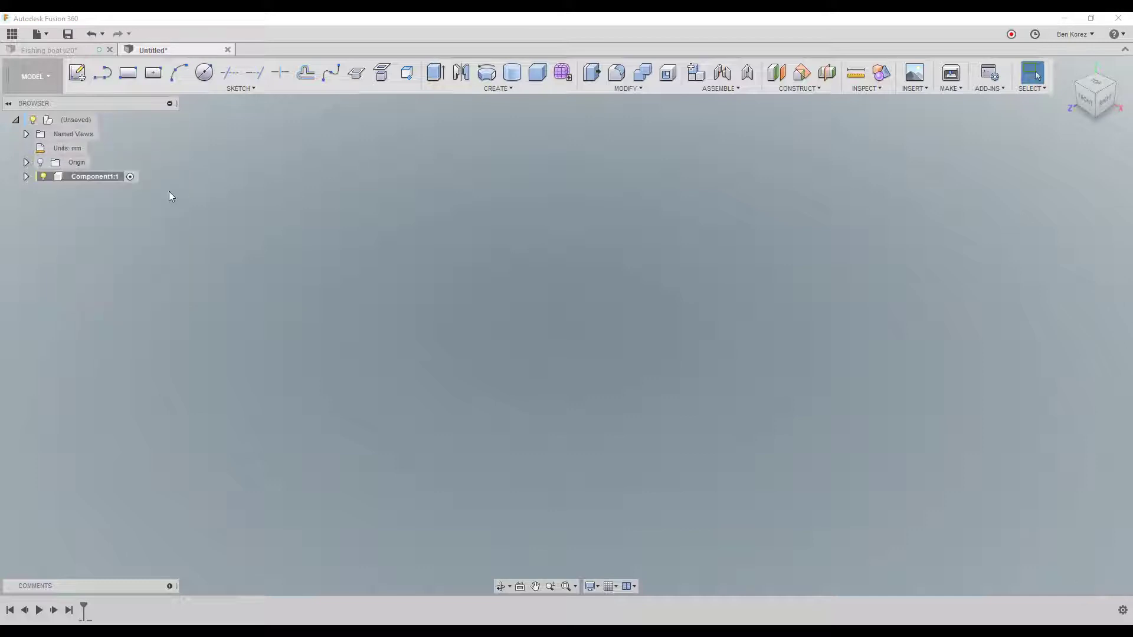
pyautogui.click(105, 181)
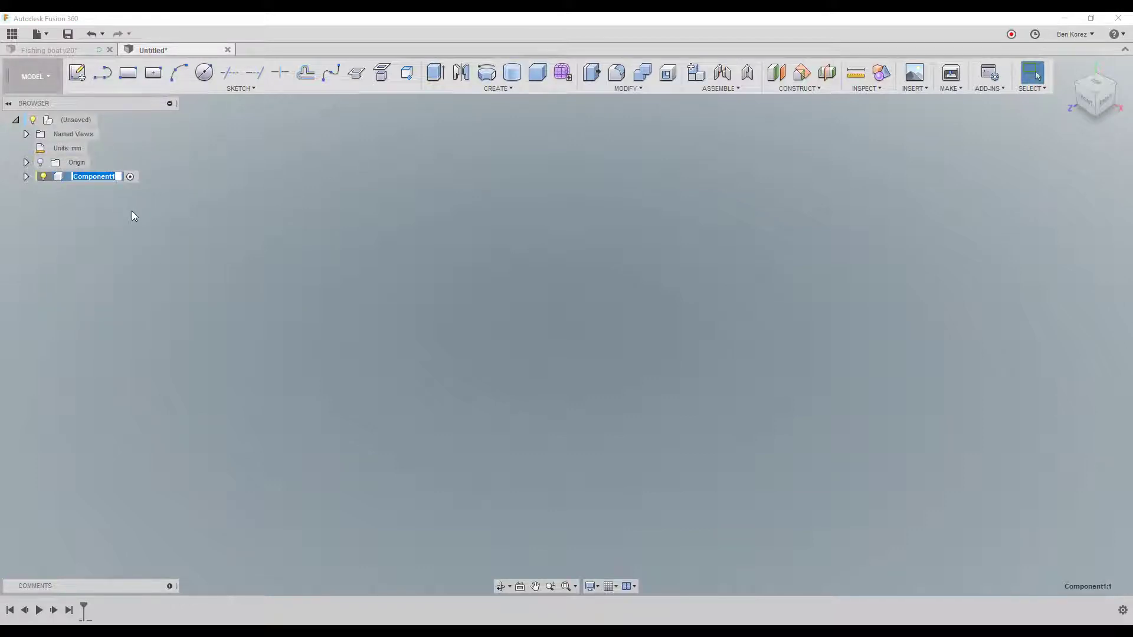
pyautogui.write('Skin')
pyautogui.press('Return')
# Start a sketch on the horizontal (top) origin plane and draw a horizontal line about 95 mm long above the origin.
pyautogui.click(76, 72)
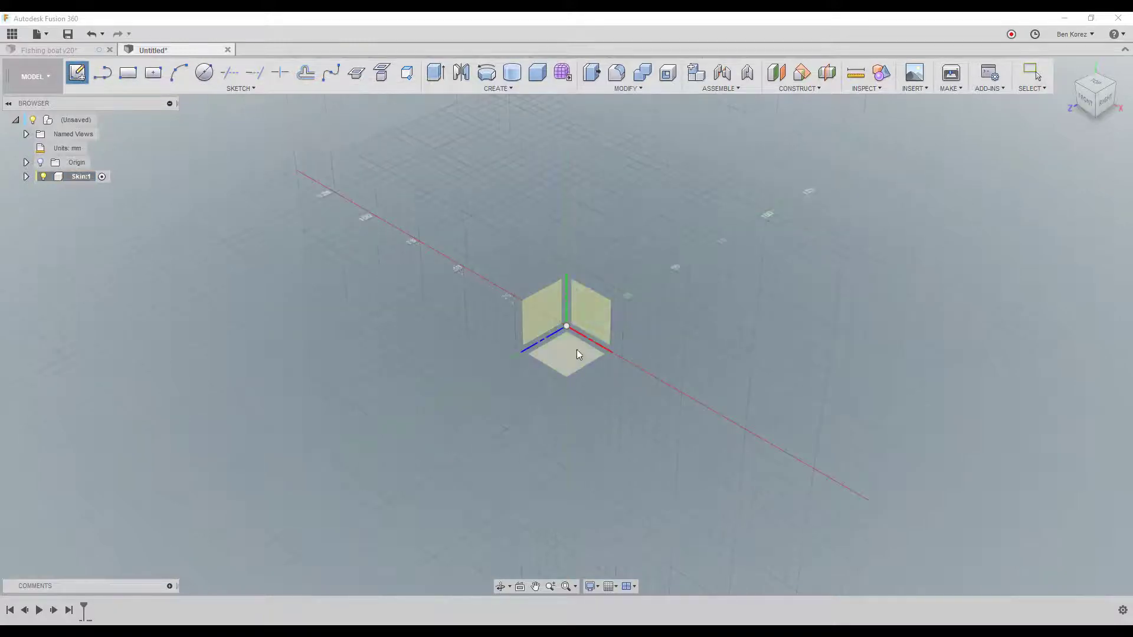
pyautogui.click(573, 354)
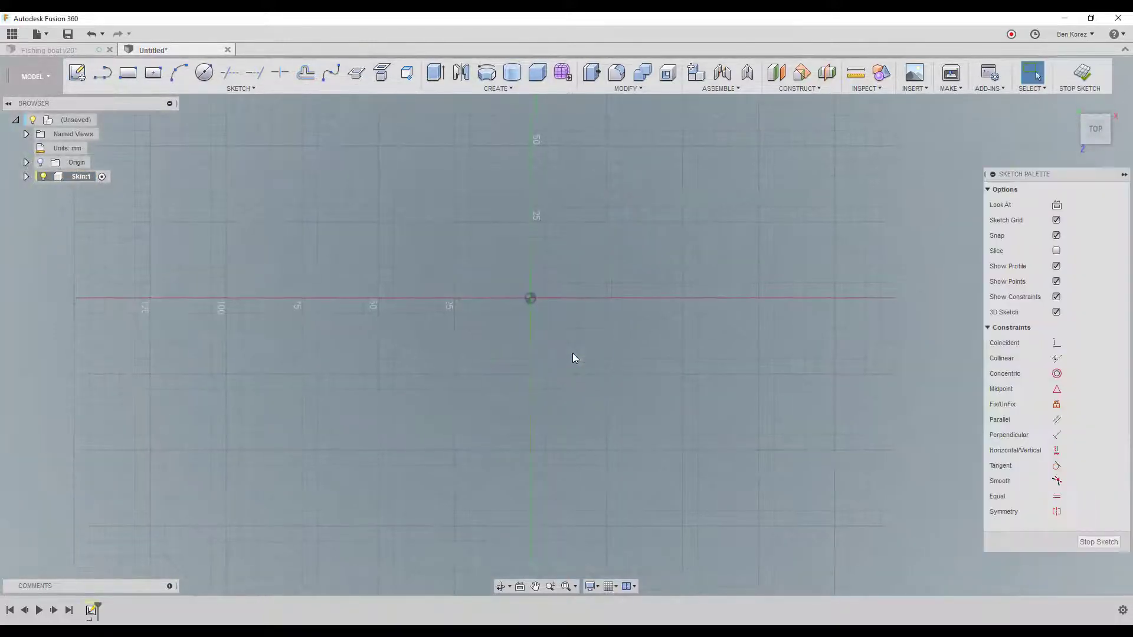
pyautogui.press('l')
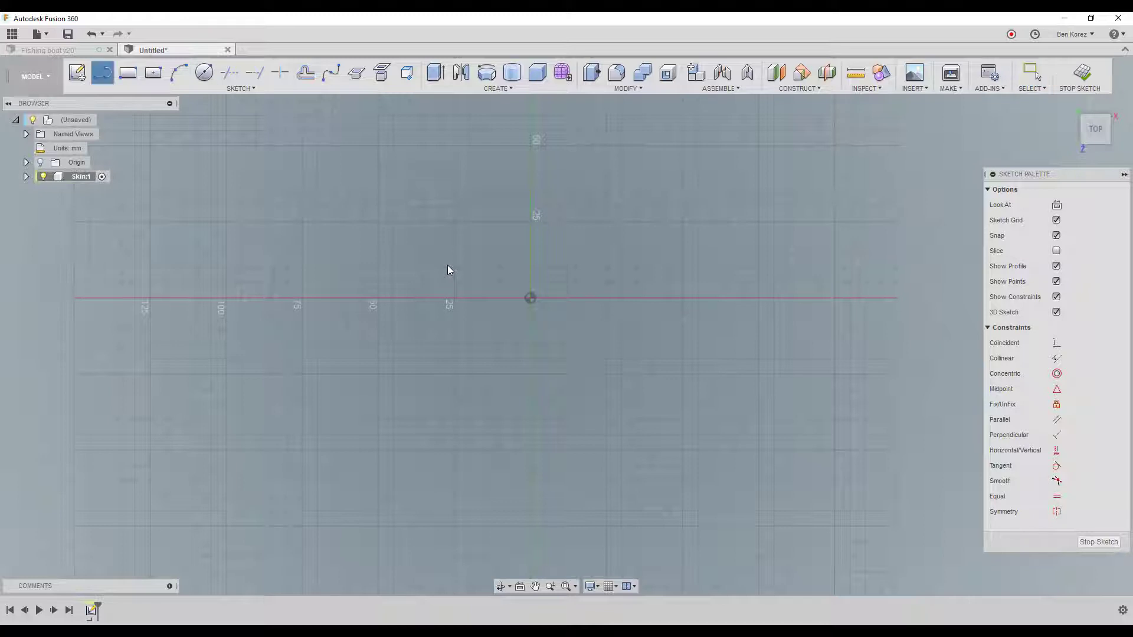
pyautogui.click(393, 253)
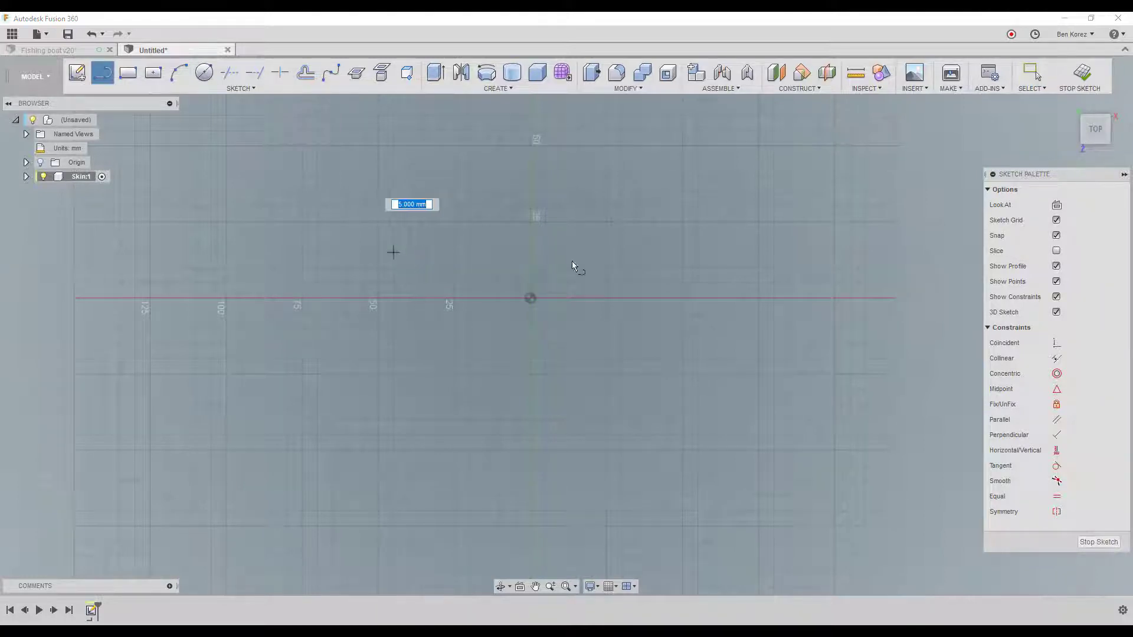
pyautogui.click(682, 252)
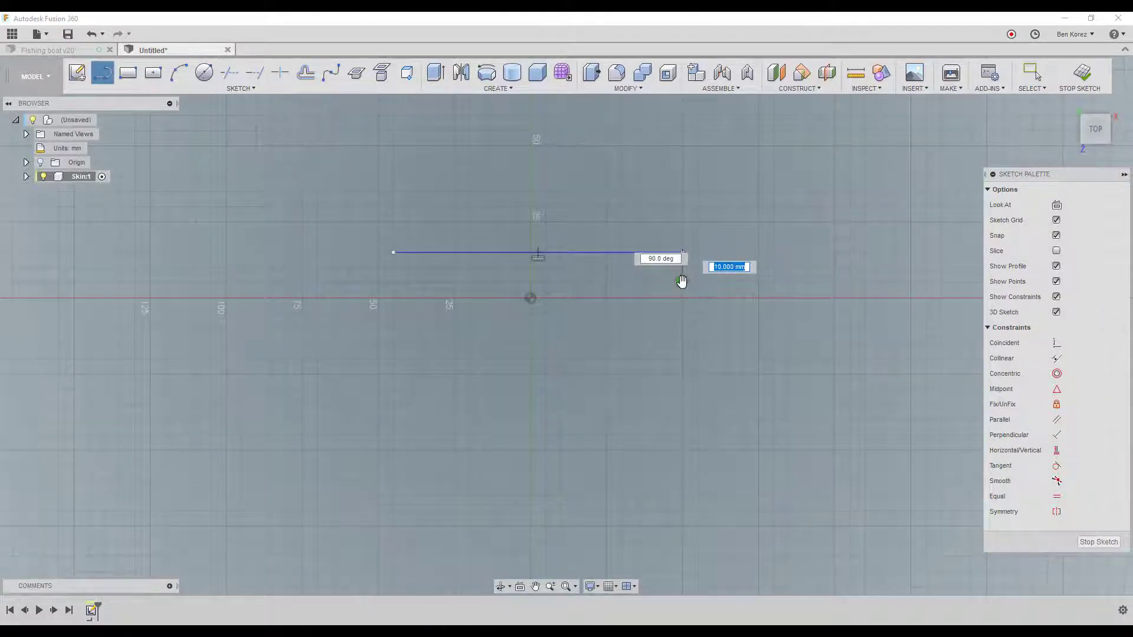
pyautogui.press('Escape')
# Centre the horizontal line on the origin with a Midpoint constraint.
pyautogui.click(1057, 389)
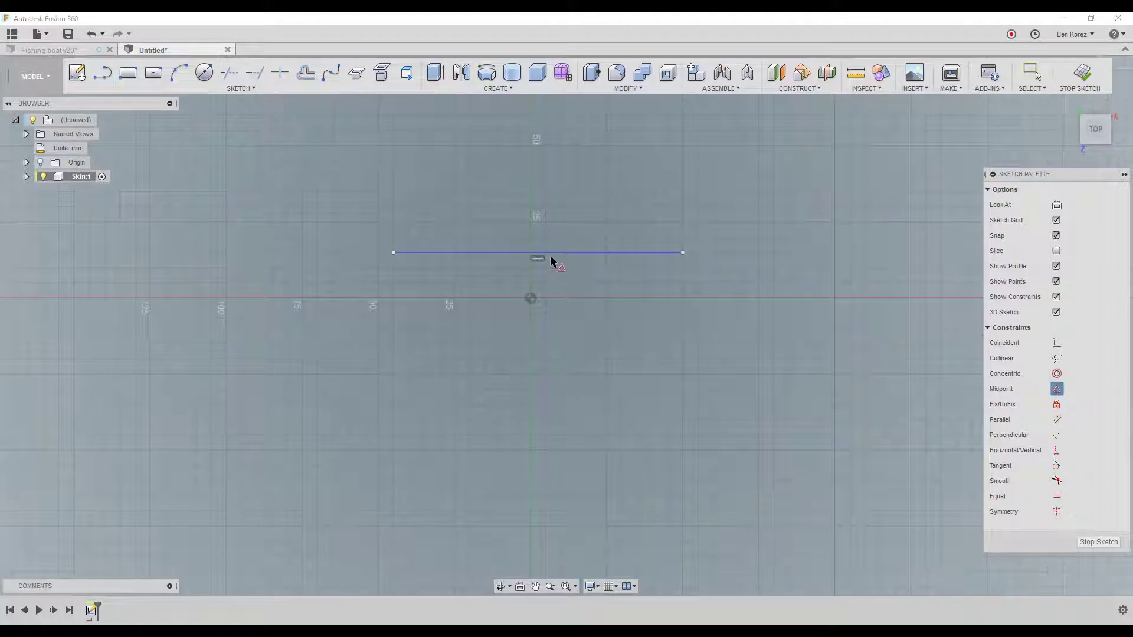
pyautogui.click(551, 253)
pyautogui.click(529, 299)
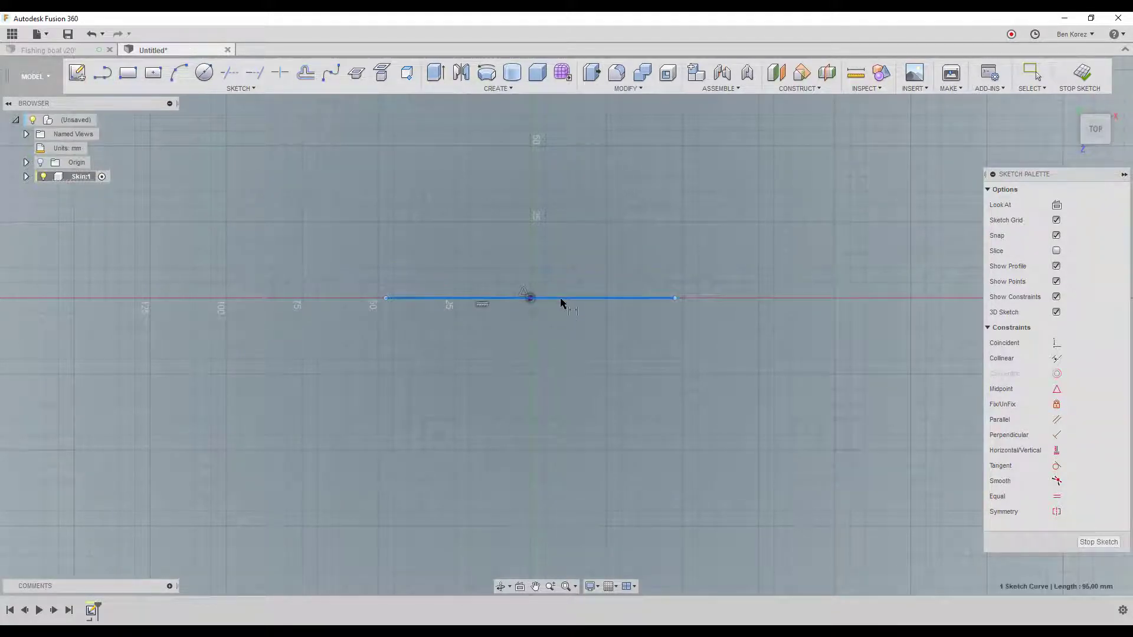
# Dimension the horizontal line to 1000 mm and move the dimension farther above the line.
pyautogui.press('d')
pyautogui.click(532, 132)
pyautogui.write('1000')
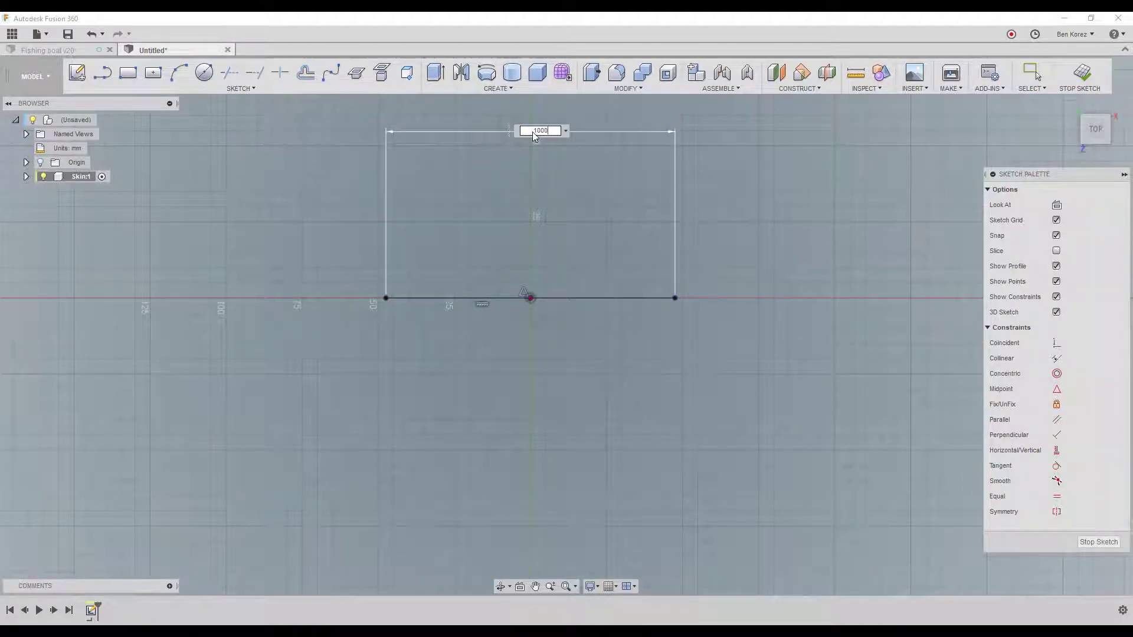
pyautogui.press('Return')
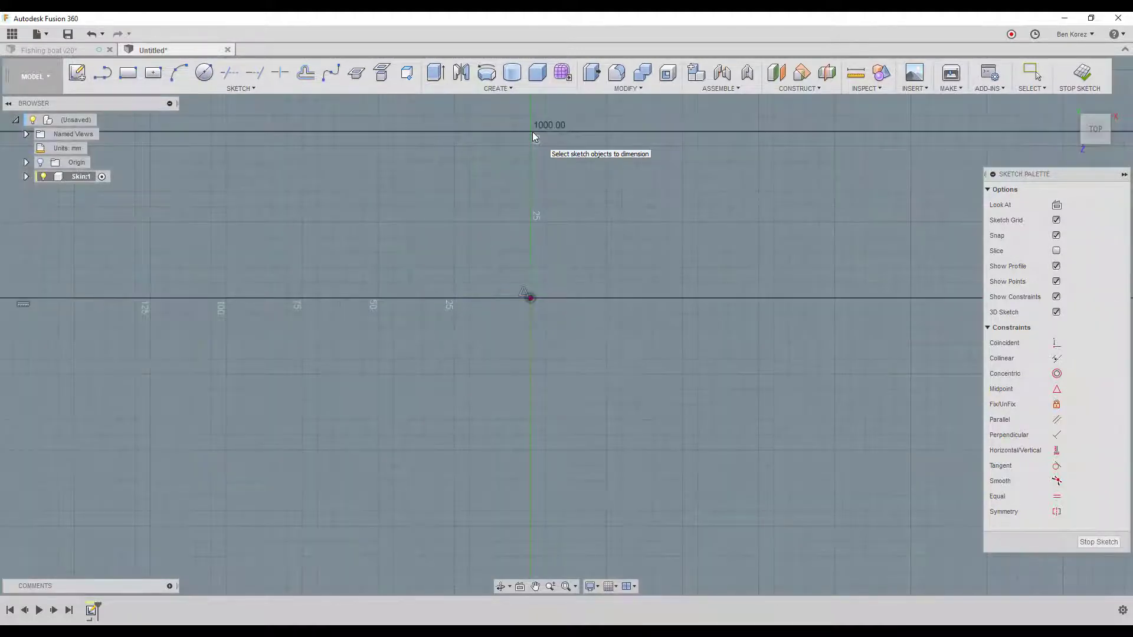
pyautogui.scroll(-5, 529, 270)
pyautogui.scroll(3, 529, 270)
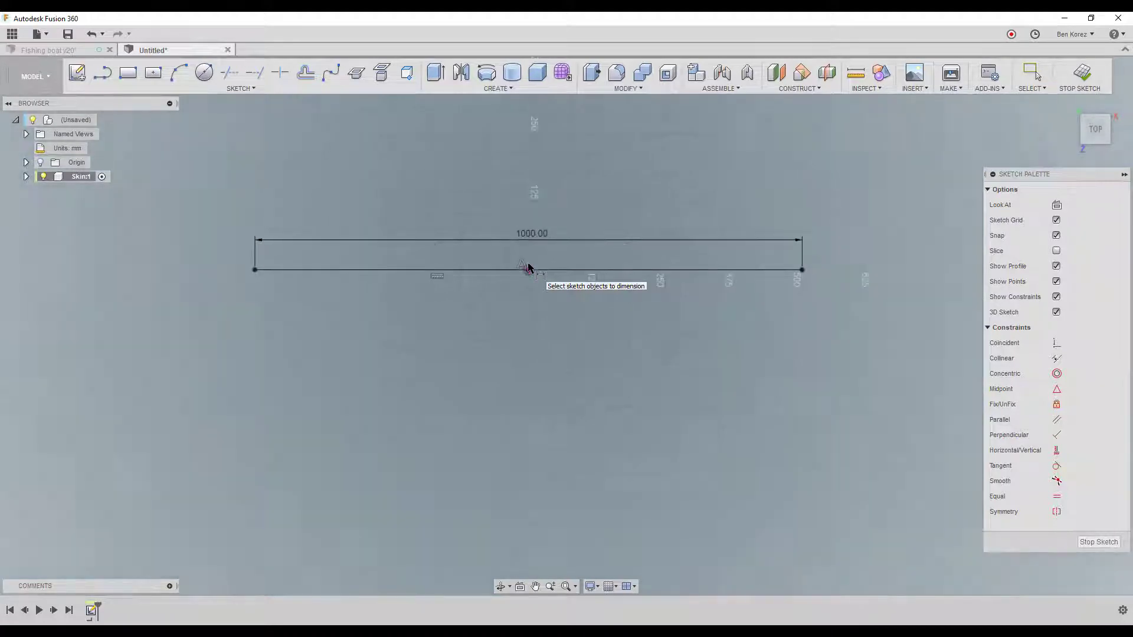
pyautogui.press('Escape')
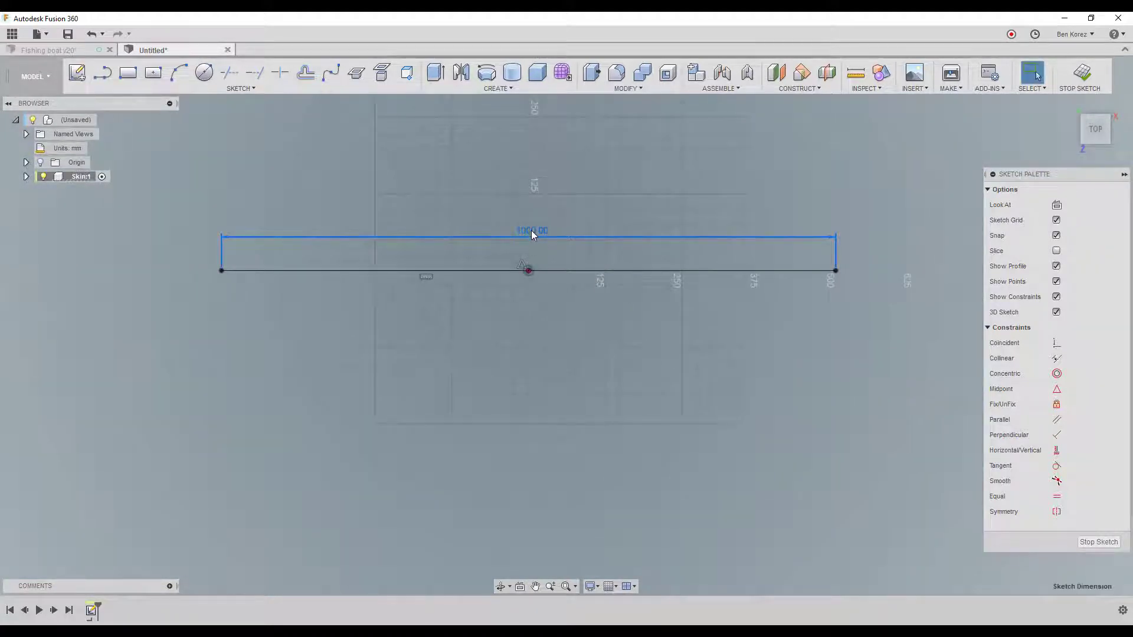
pyautogui.moveTo(531, 234); pyautogui.dragTo(533, 134)
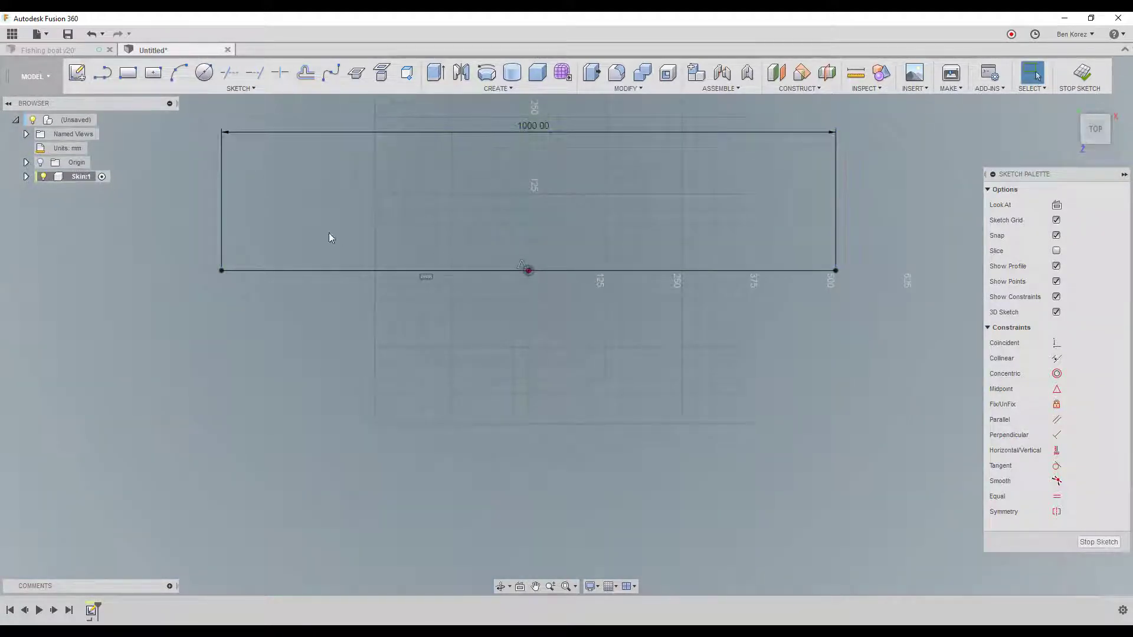
# Draw a vertical line about 225 mm long and constrain its midpoint to the horizontal line's left endpoint.
pyautogui.press('l')
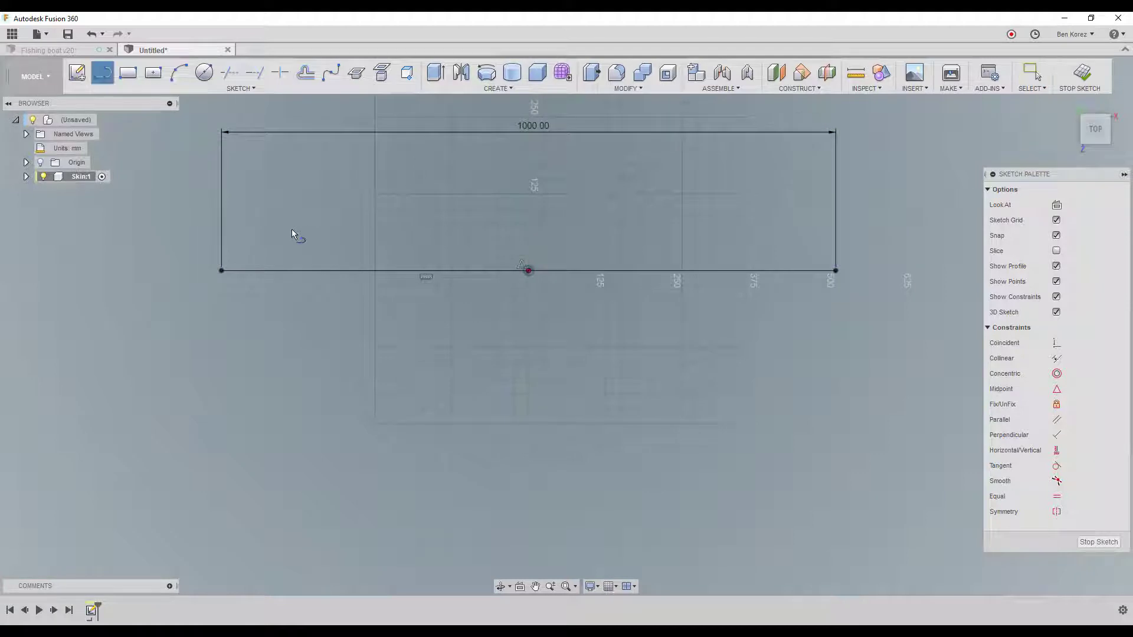
pyautogui.click(206, 194)
pyautogui.click(206, 332)
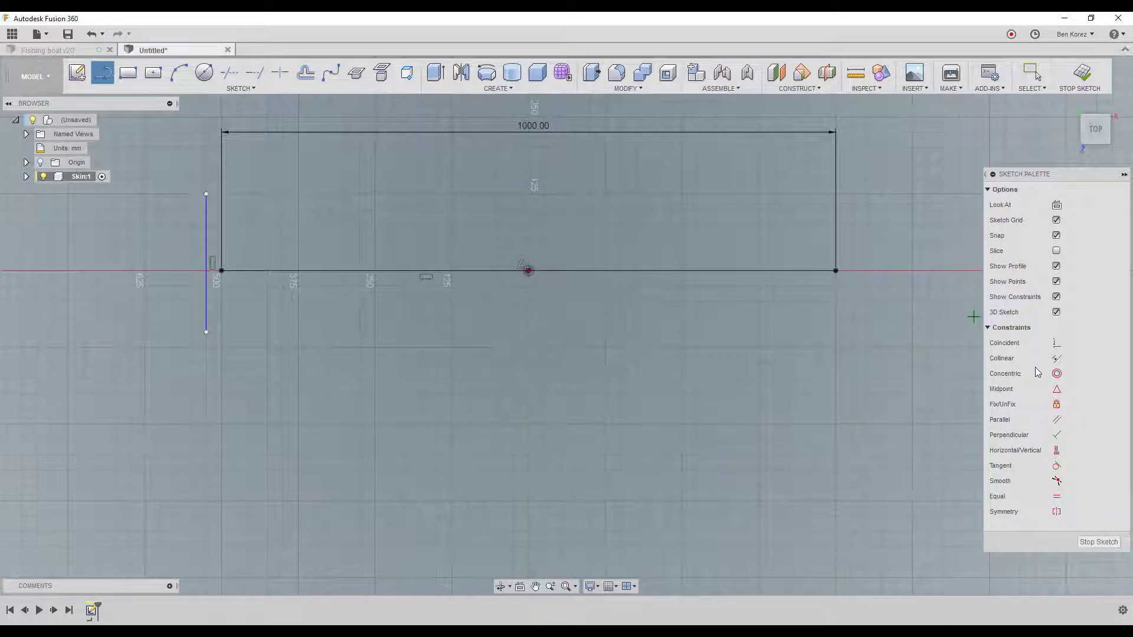
pyautogui.click(1056, 389)
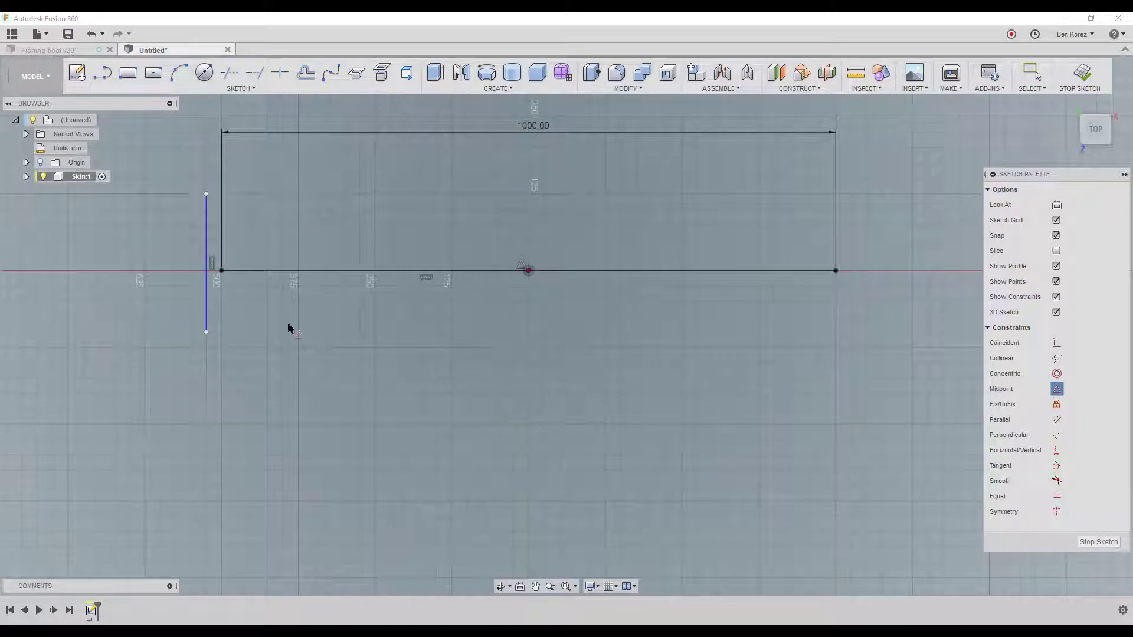
pyautogui.click(206, 274)
pyautogui.click(222, 270)
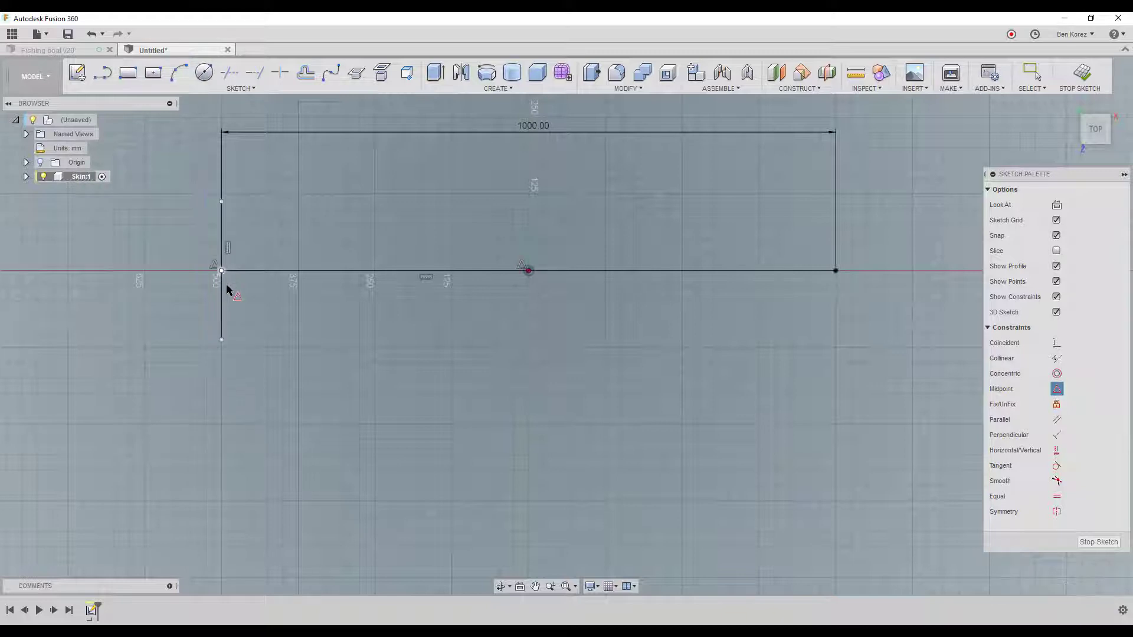
# Dimension the vertical line to 250 mm, placing the dimension on its outer side.
pyautogui.press('d')
pyautogui.click(222, 307)
pyautogui.click(150, 285)
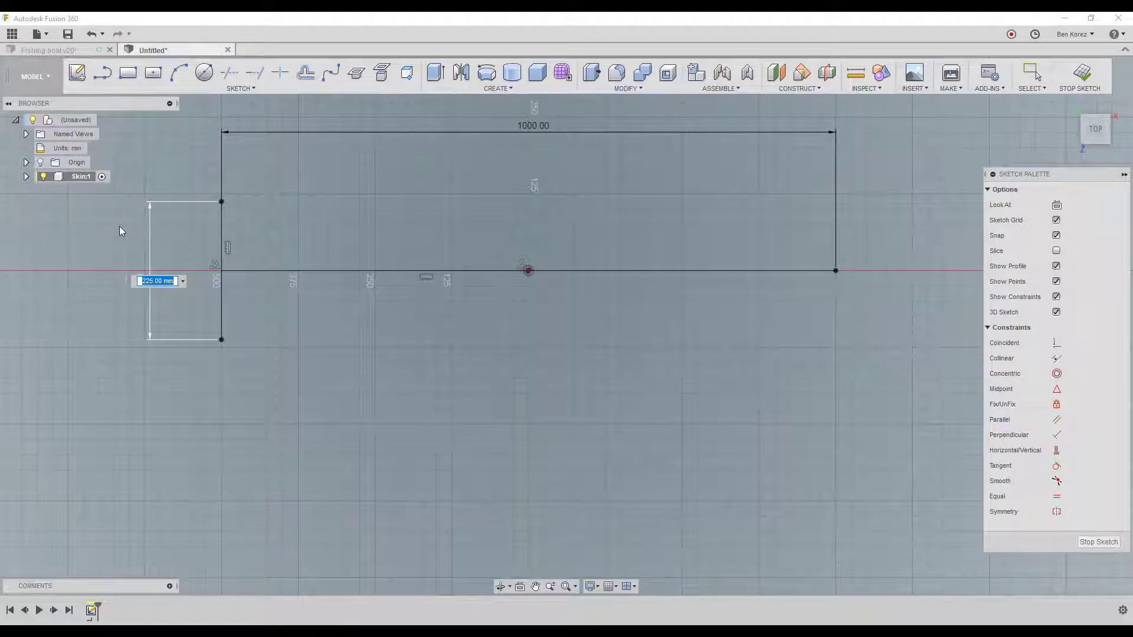
pyautogui.write('250')
pyautogui.press('Return')
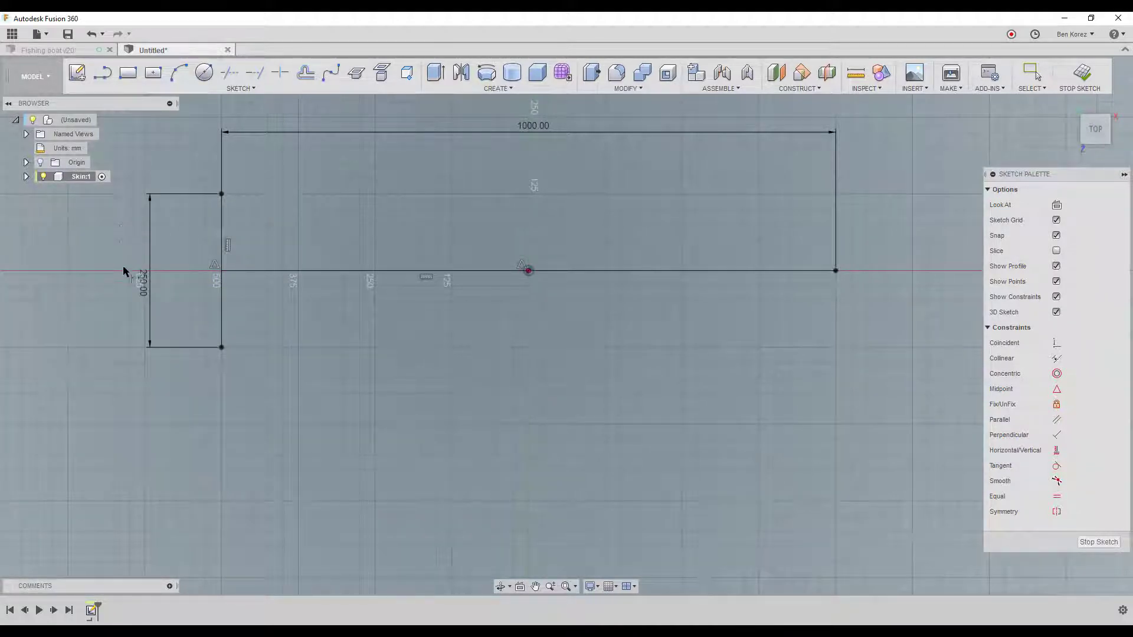
# Set the vertical line's length to 280 mm and convert the horizontal centreline to construction geometry.
pyautogui.press('Escape')
pyautogui.doubleClick(142, 297)
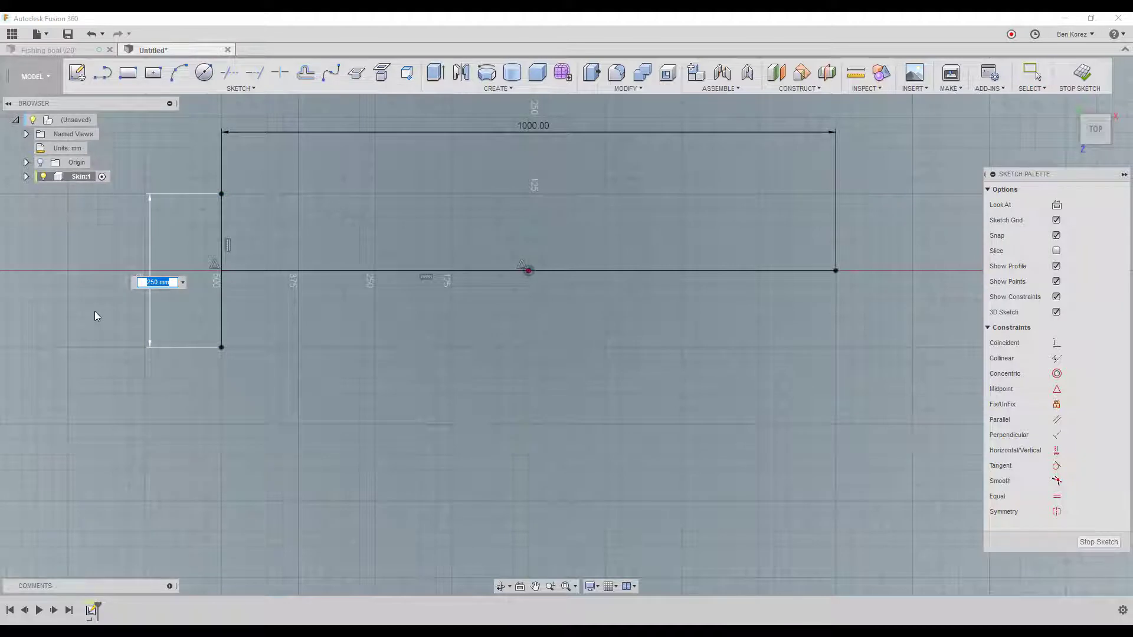
pyautogui.write('250')
pyautogui.press('Return')
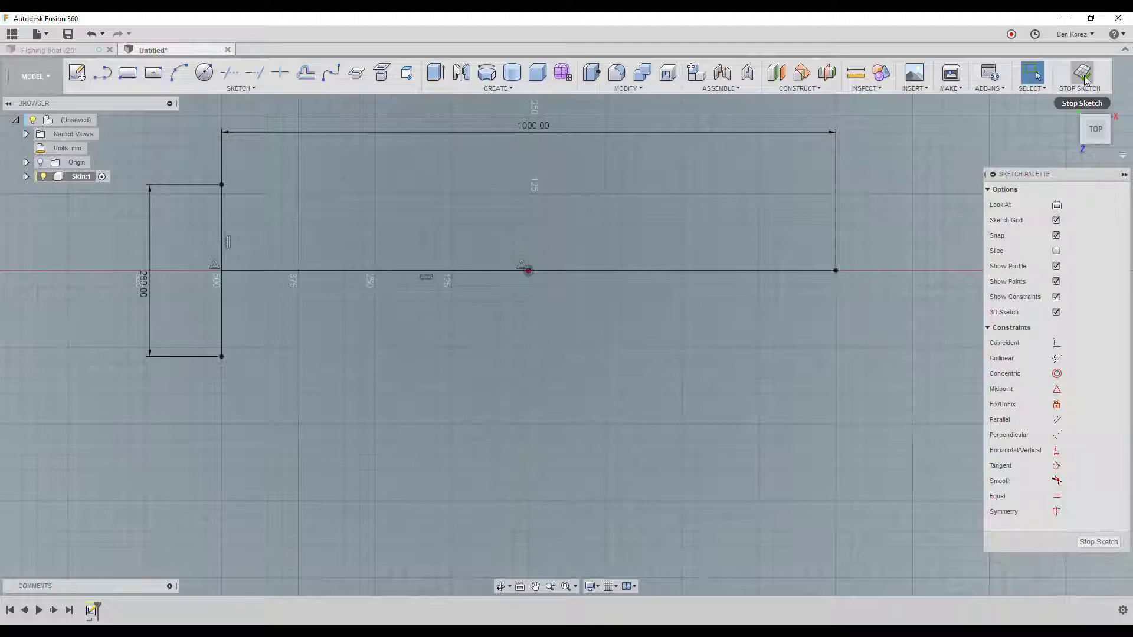
pyautogui.click(588, 271)
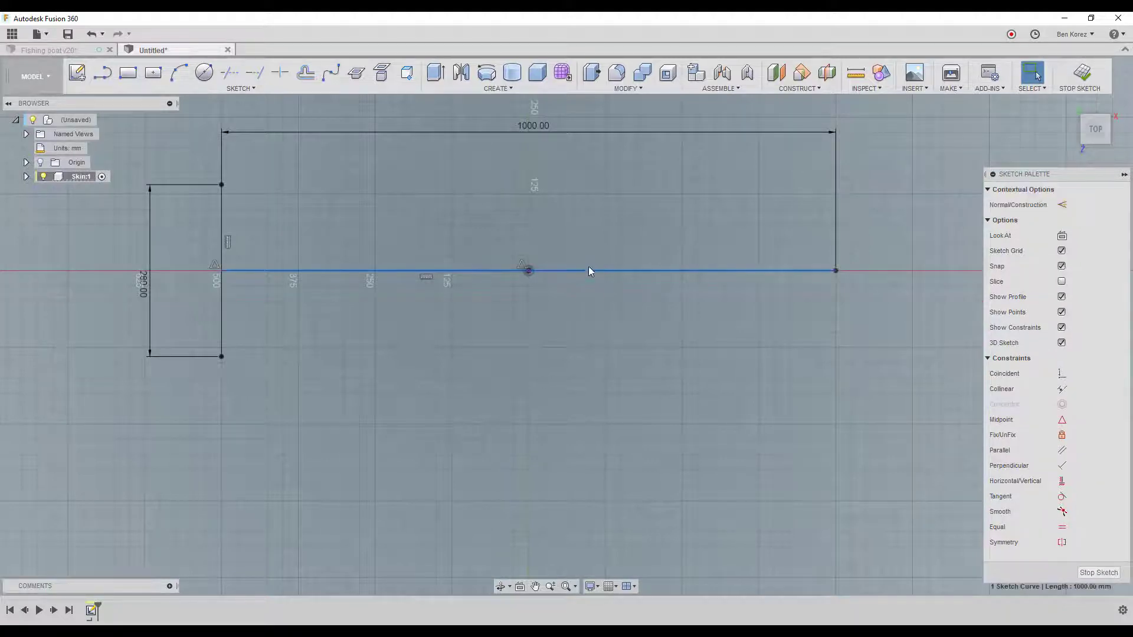
pyautogui.press('x')
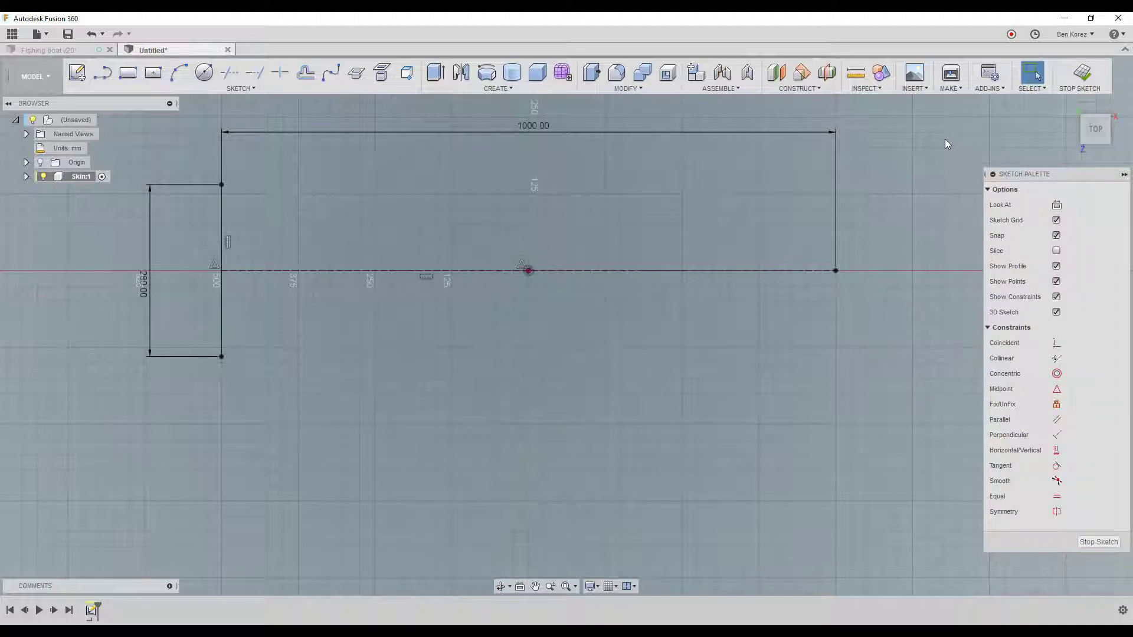
# Draw a three-point spline from the vertical line's lower end, below the origin, to the centreline's right end, and steepen its tangent there.
pyautogui.click(331, 74)
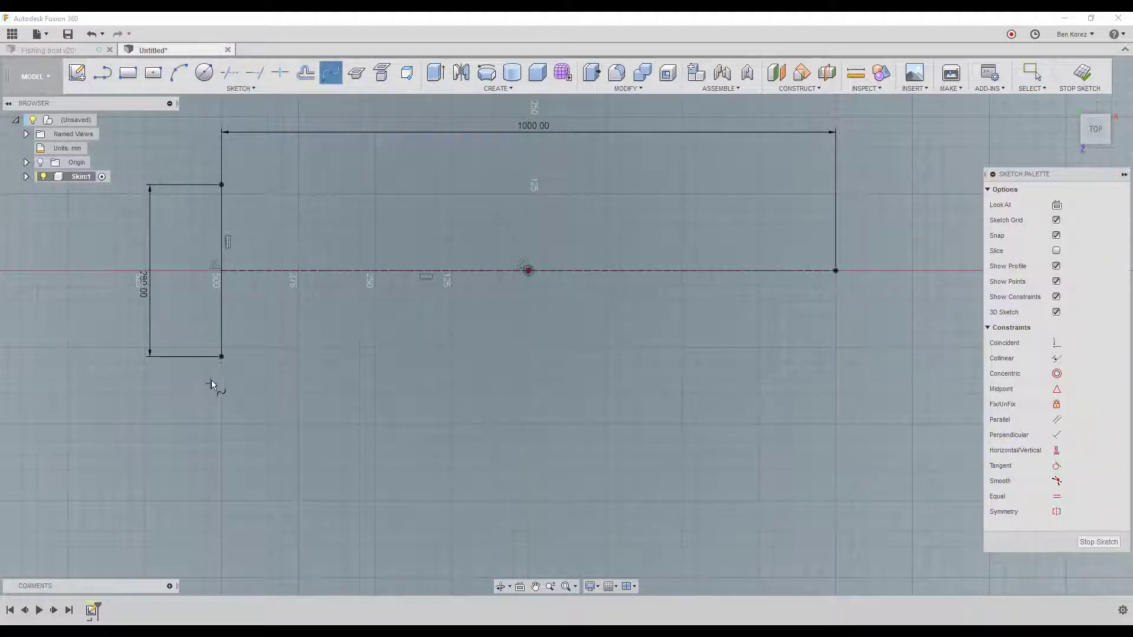
pyautogui.click(220, 357)
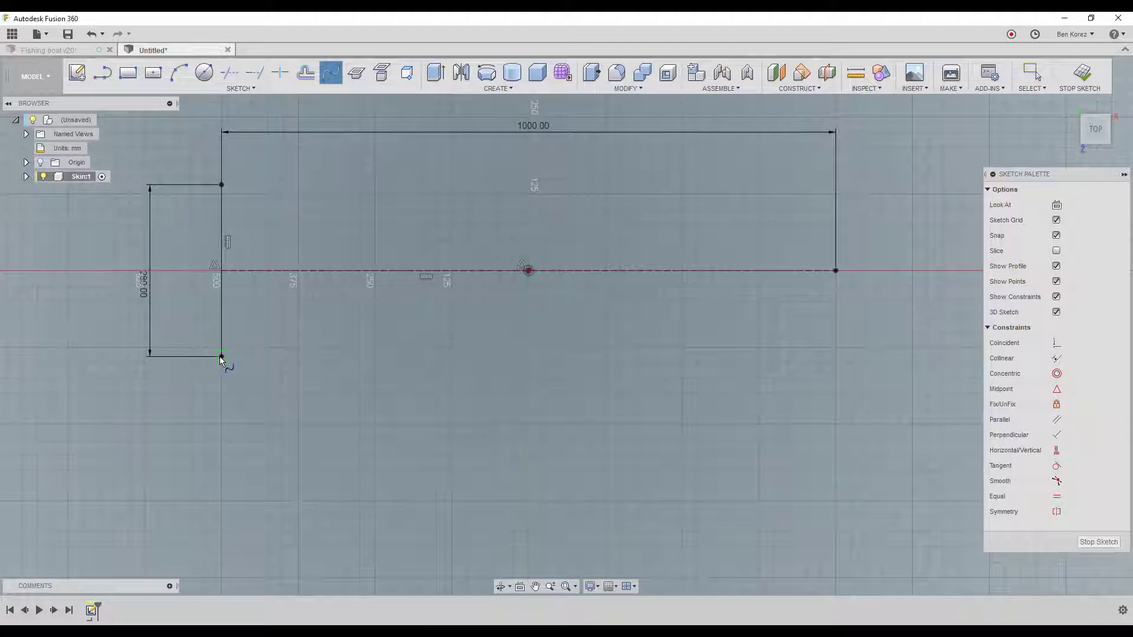
pyautogui.click(528, 372)
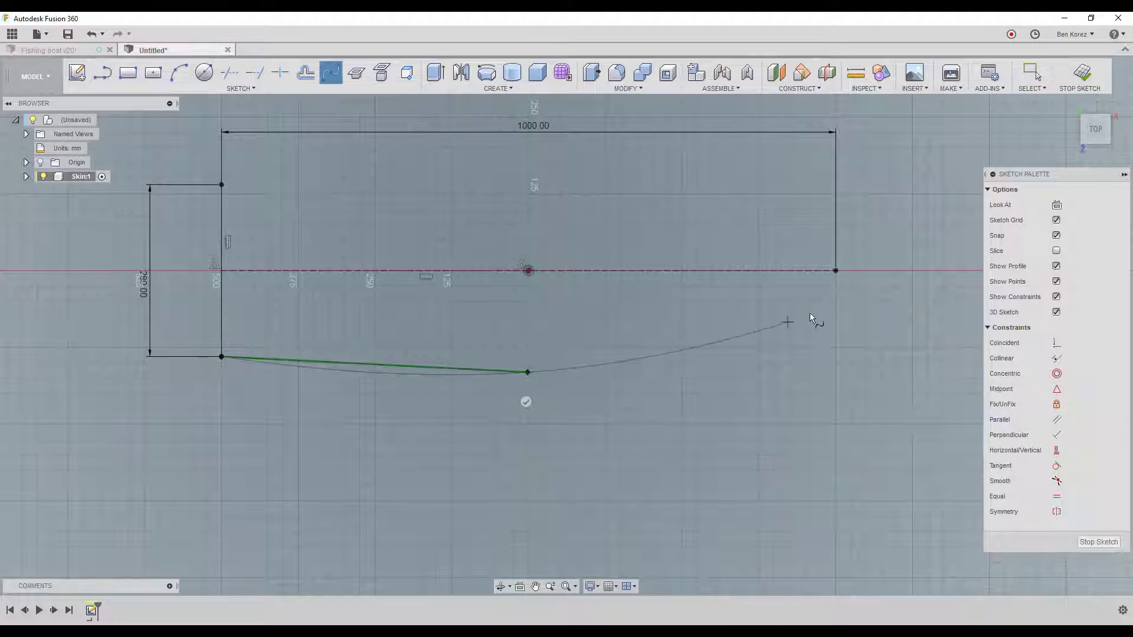
pyautogui.click(835, 271)
pyautogui.press('Return')
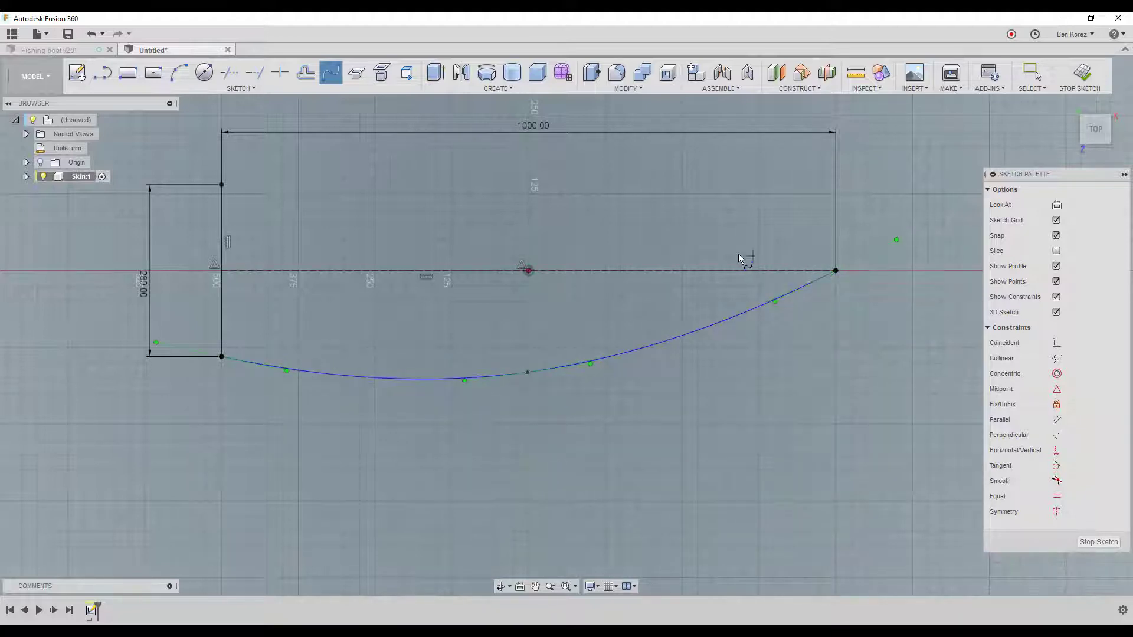
pyautogui.press('Escape')
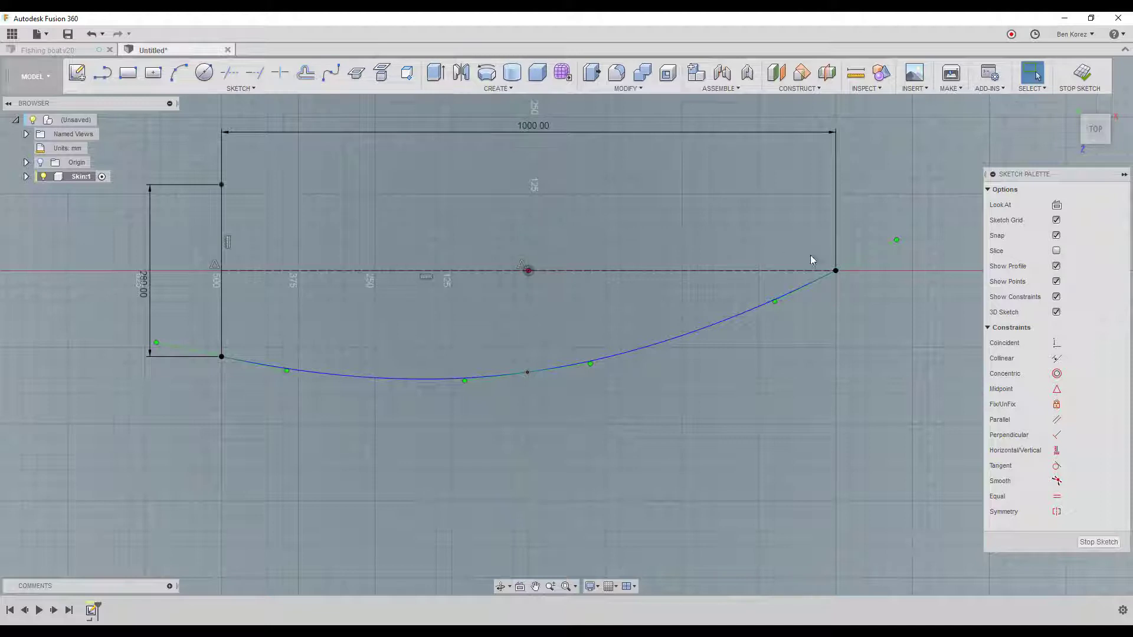
pyautogui.moveTo(897, 239)
pyautogui.mouseDown()
pyautogui.moveTo(872, 244)
pyautogui.moveTo(890, 221)
pyautogui.mouseUp()
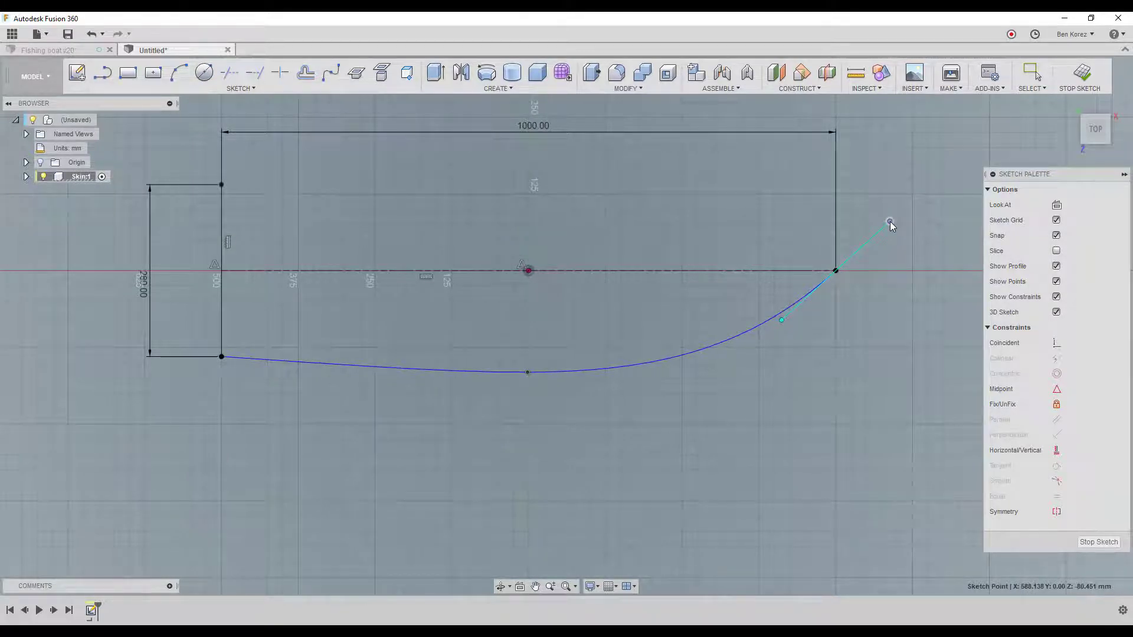
# Mirror the hull spline across the construction centreline to close the outline, and finish the sketch.
pyautogui.click(253, 90)
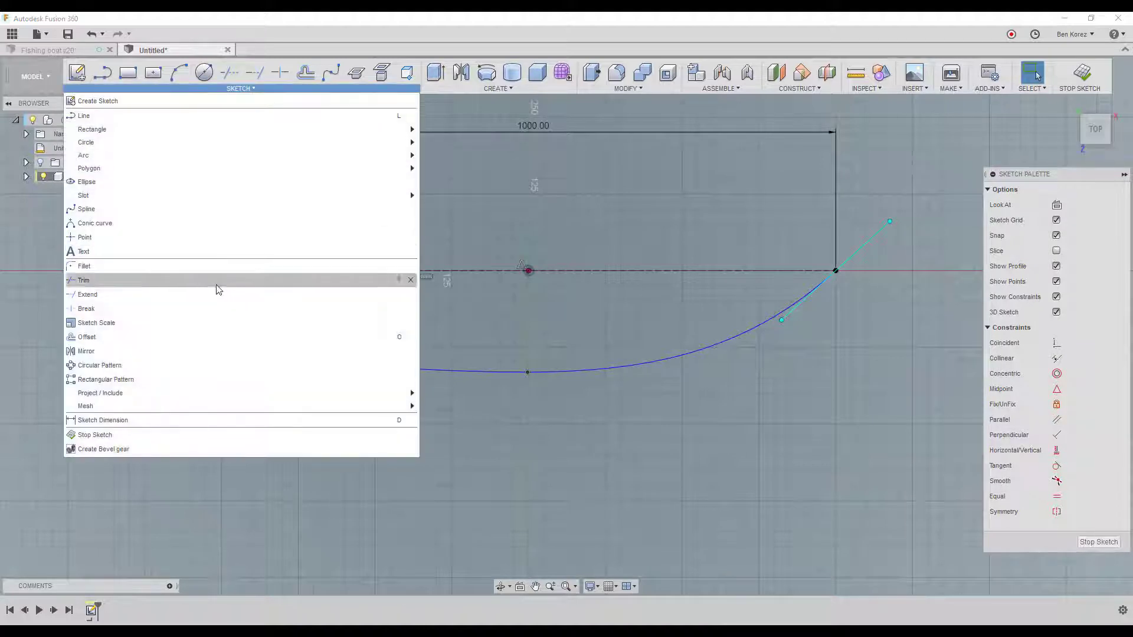
pyautogui.click(198, 353)
pyautogui.click(576, 370)
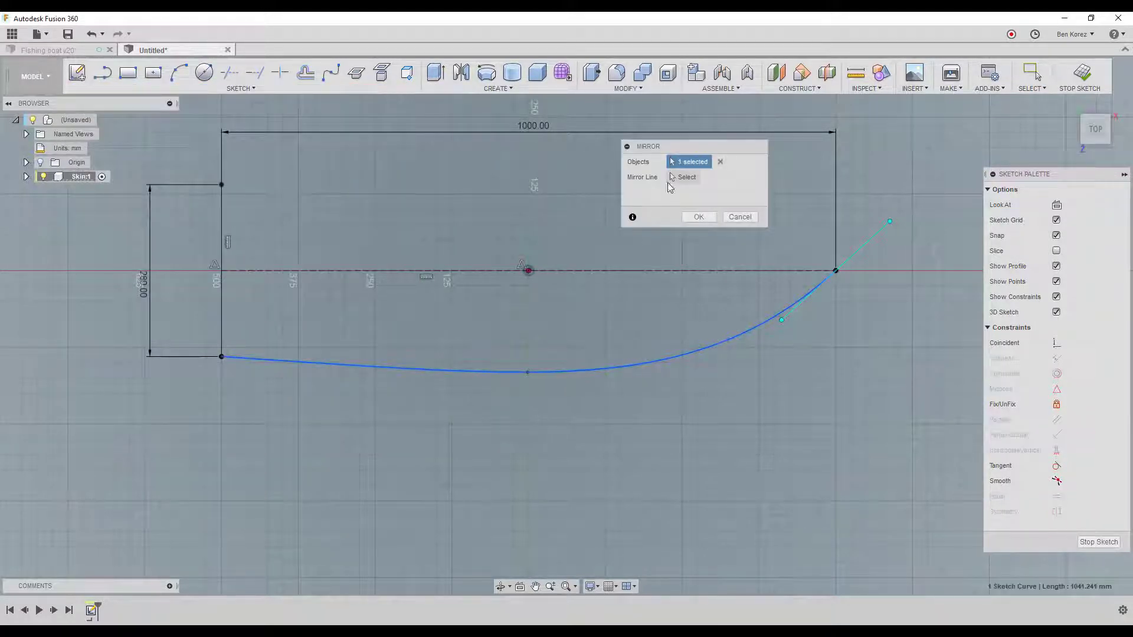
pyautogui.click(675, 177)
pyautogui.click(649, 270)
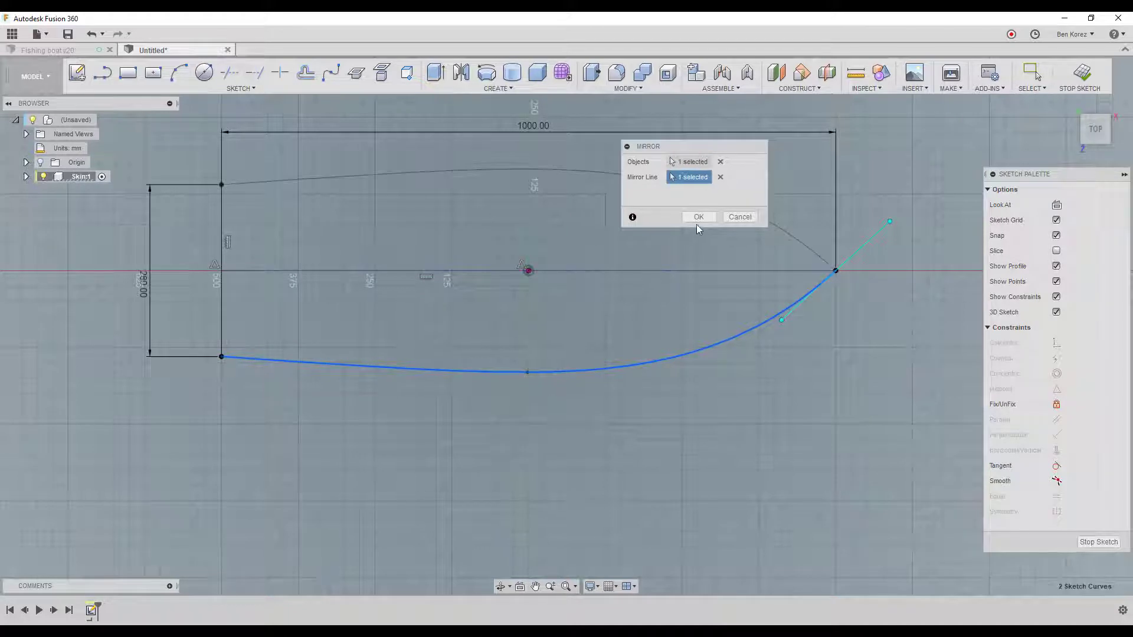
pyautogui.click(698, 217)
pyautogui.click(681, 449)
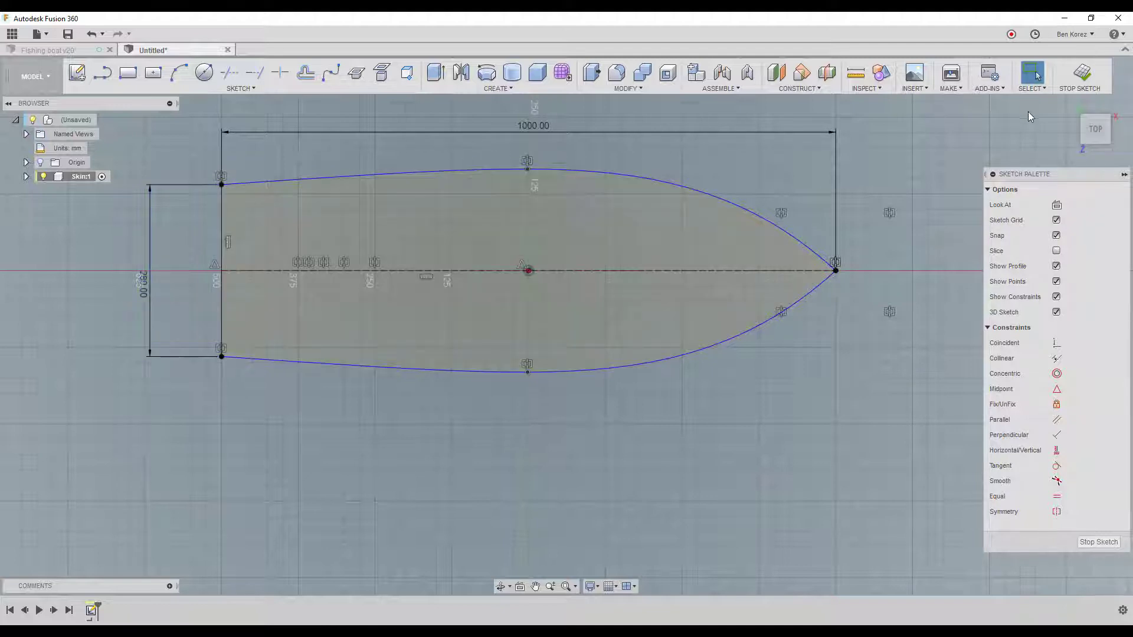
pyautogui.click(1080, 72)
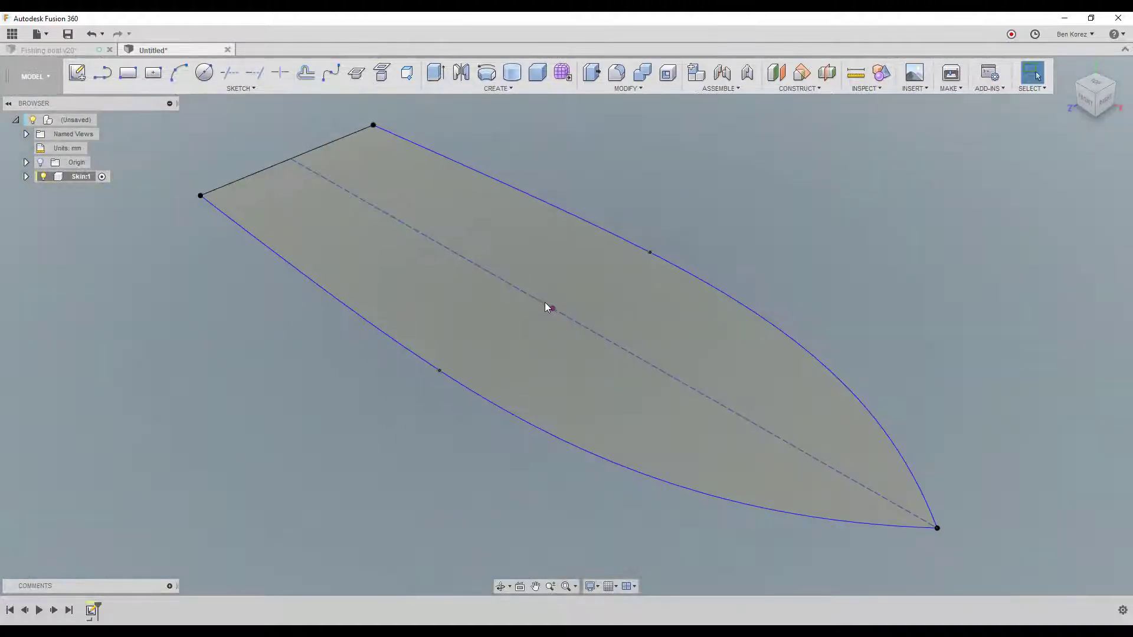
# Create a construction plane at an angle of 75 degrees through the outline's straight stern line.
pyautogui.scroll(-1, 545, 304)
pyautogui.keyDown('shift'); pyautogui.moveTo(670, 250); pyautogui.dragTo(604, 192, button='middle'); pyautogui.keyUp('shift')
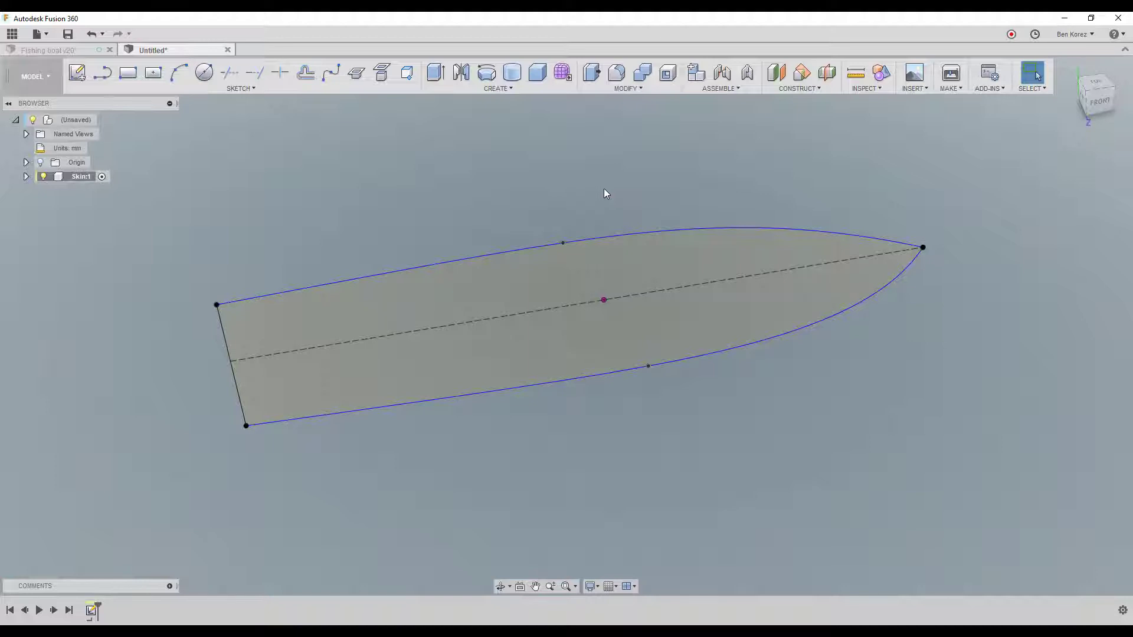
pyautogui.click(800, 89)
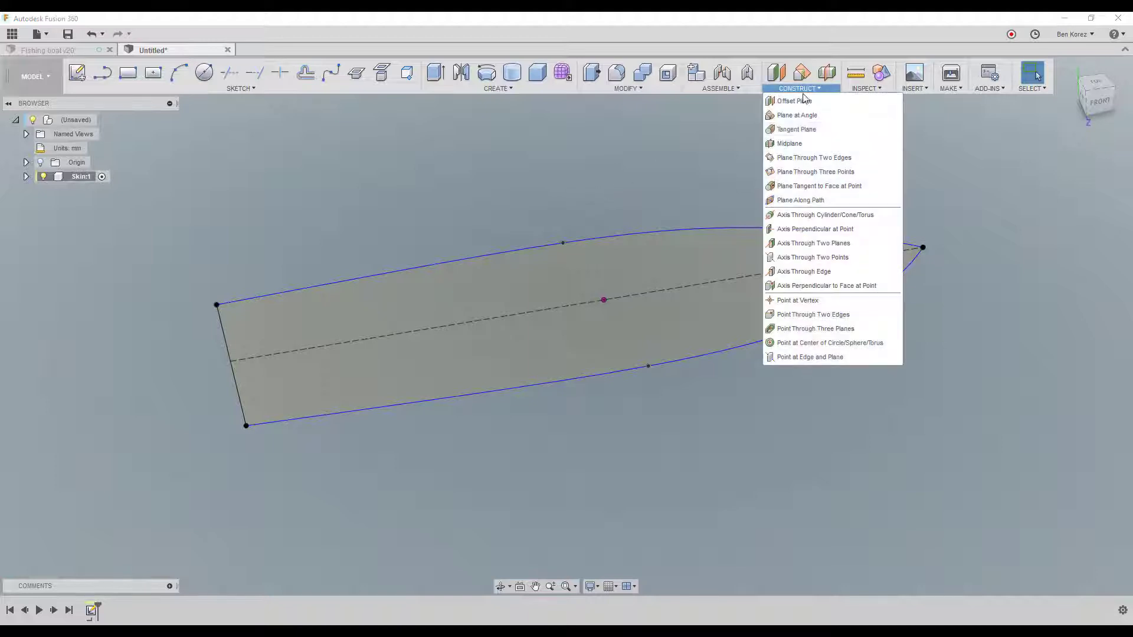
pyautogui.click(800, 117)
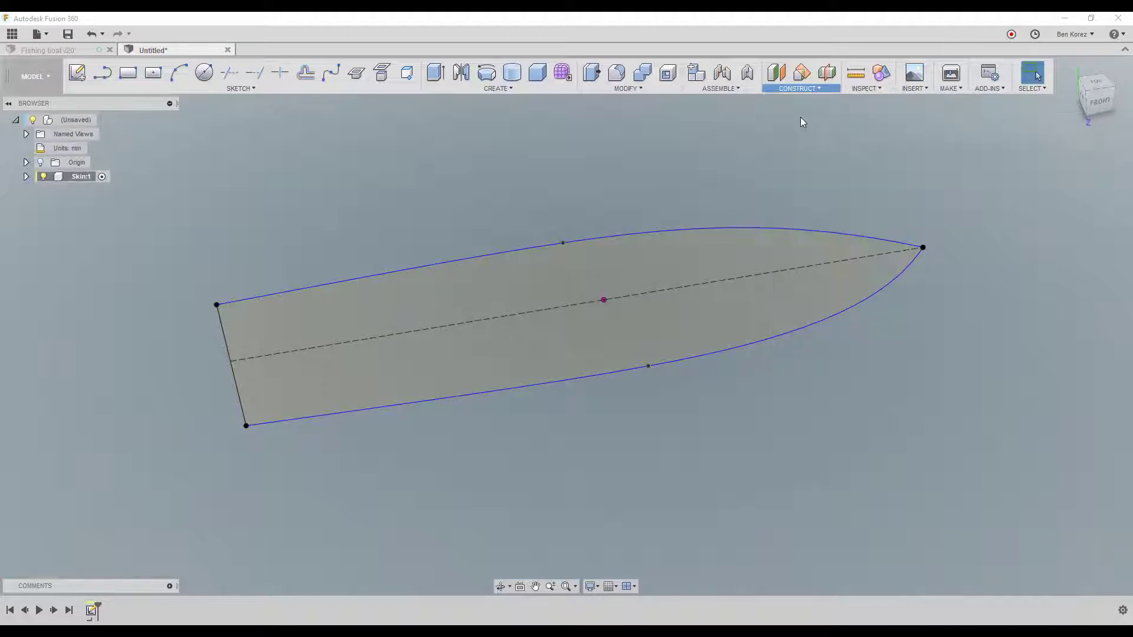
pyautogui.click(225, 335)
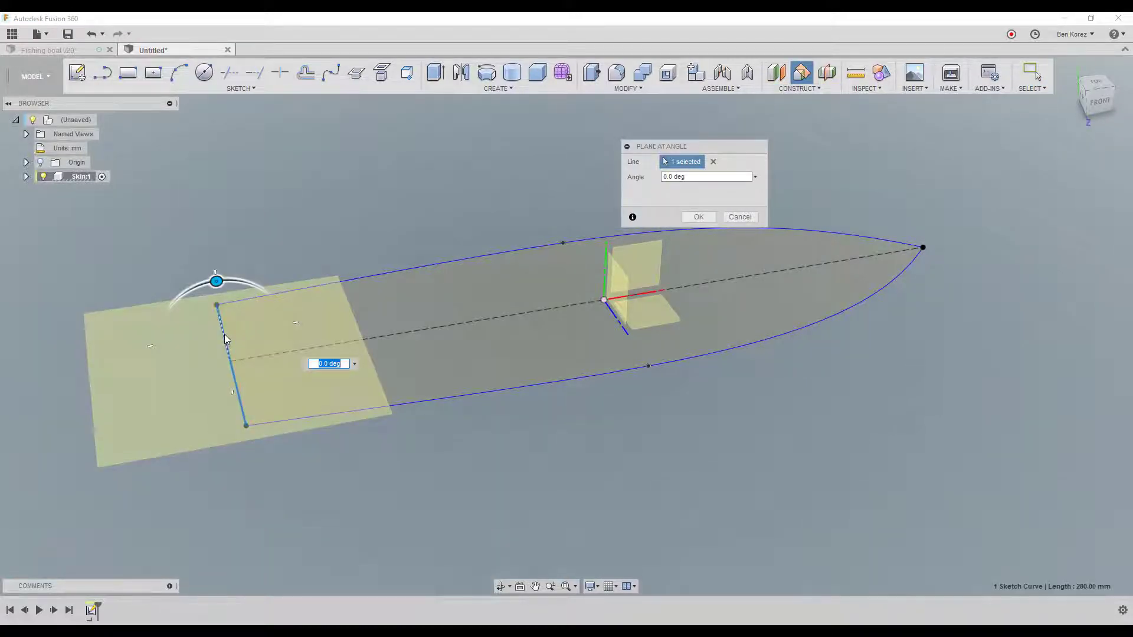
pyautogui.write('70')
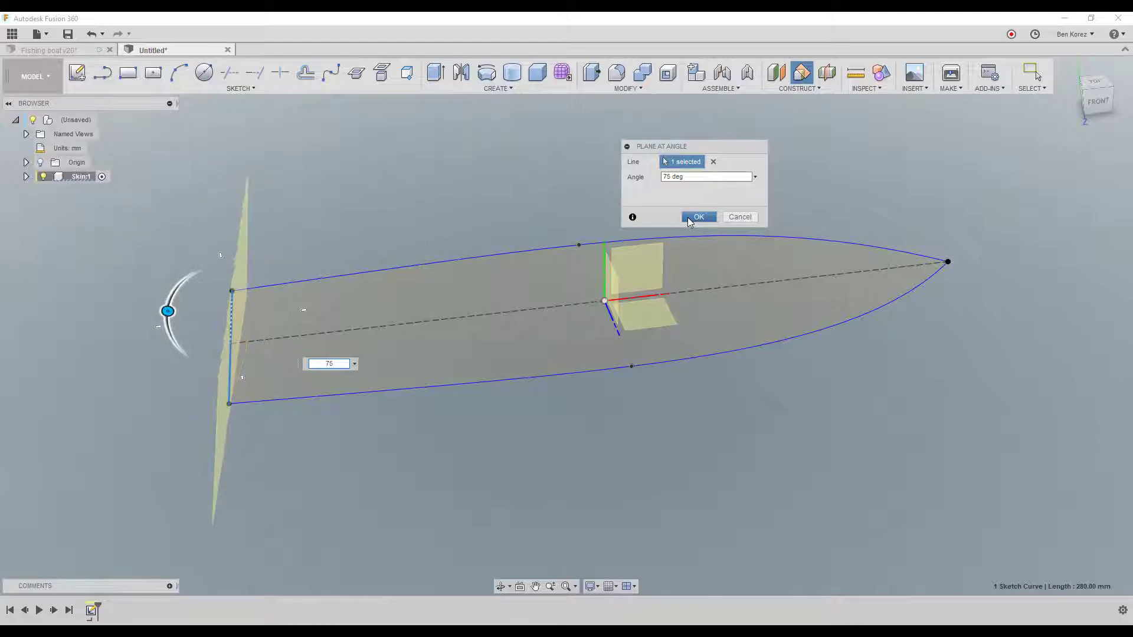
pyautogui.click(690, 217)
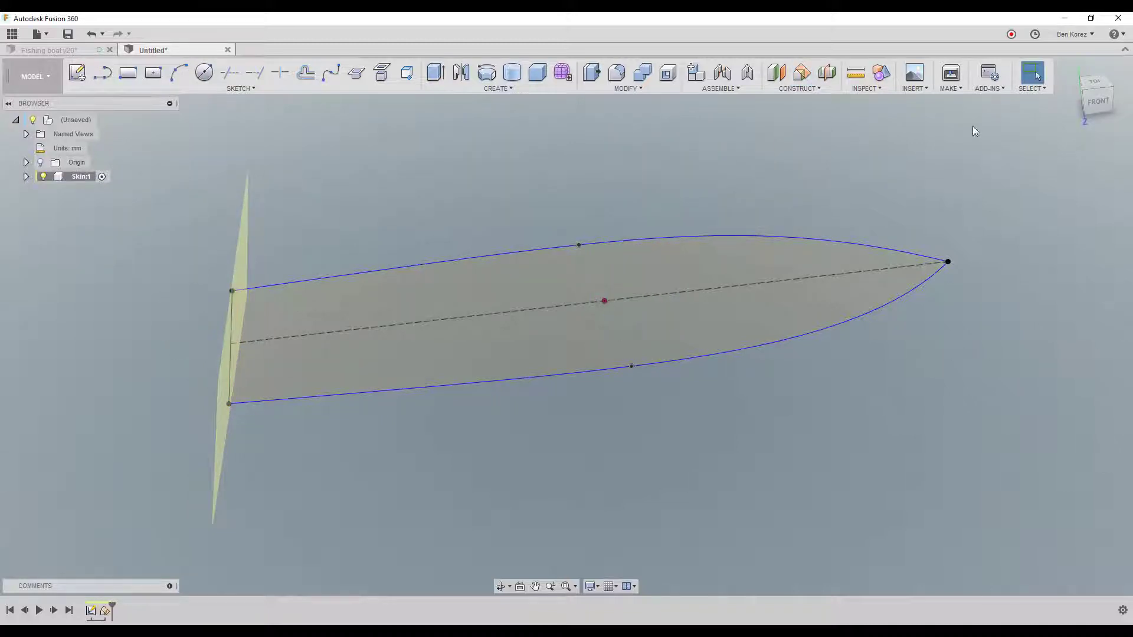
# Start a sketch on the angled stern plane and project the stern line's endpoints and midpoint into it.
pyautogui.click(75, 72)
pyautogui.click(253, 306)
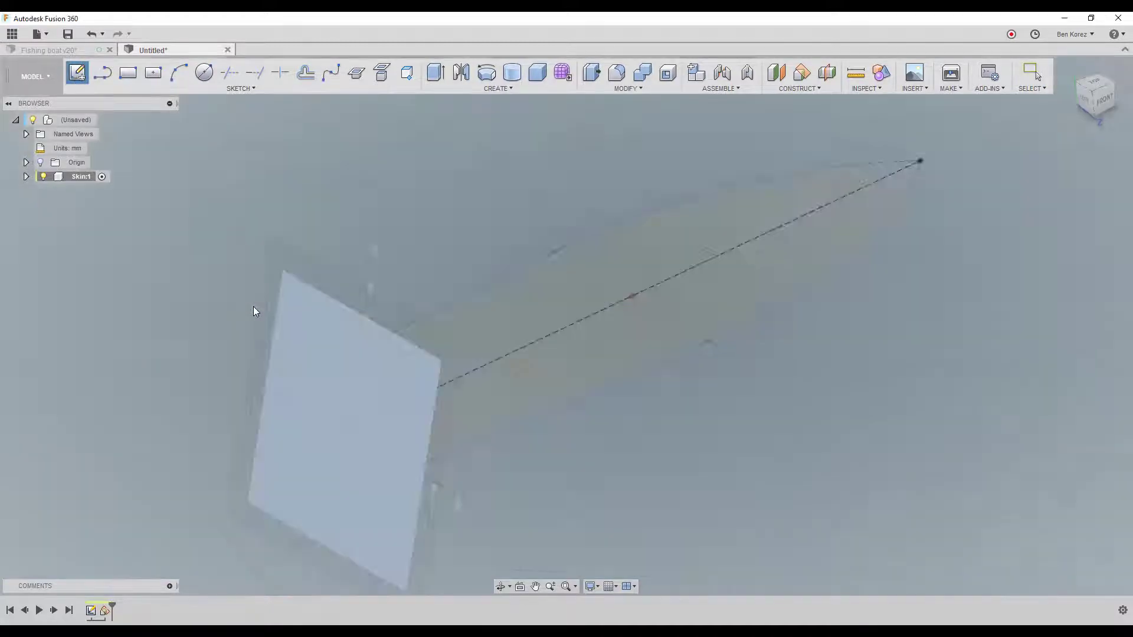
pyautogui.press('p')
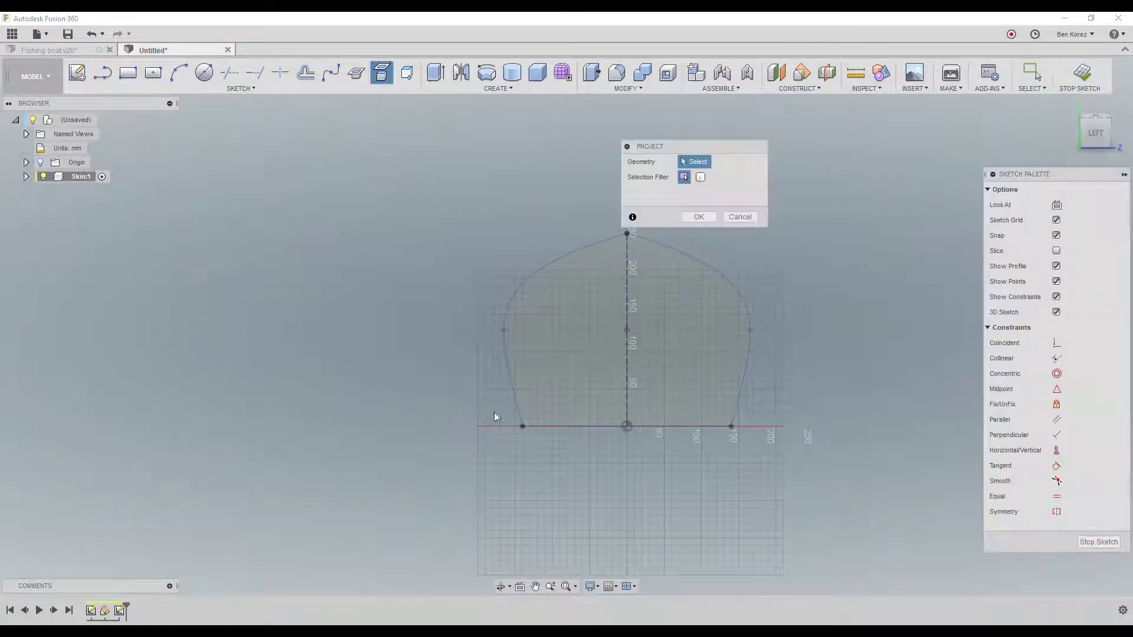
pyautogui.click(730, 427)
pyautogui.click(627, 426)
pyautogui.click(699, 217)
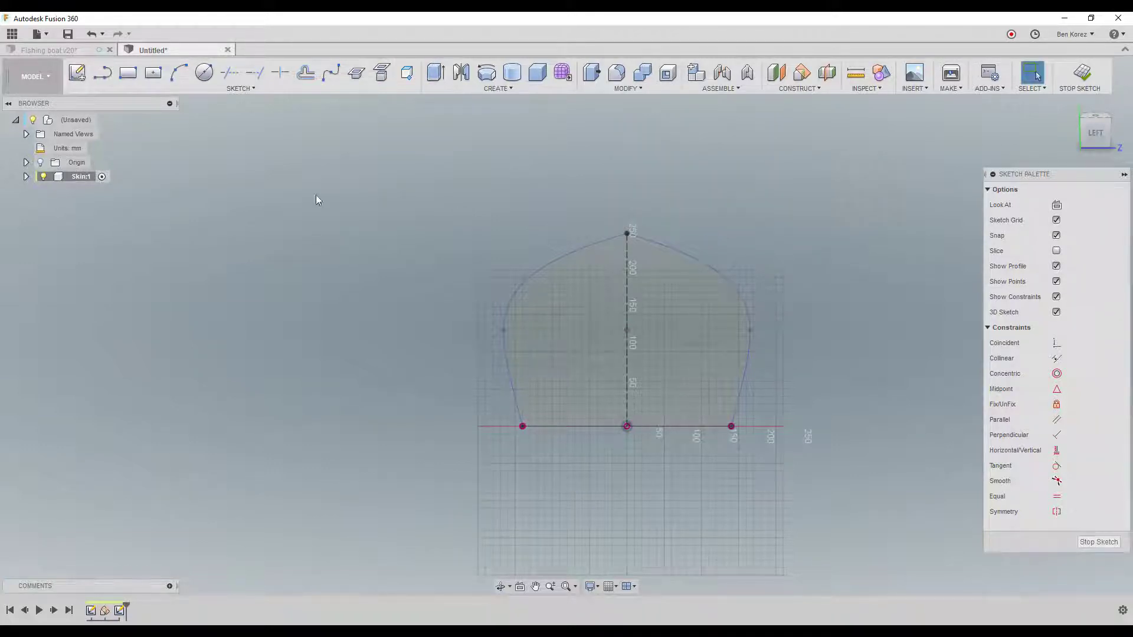
# Draw a vertical line downward from the stern line's midpoint and dimension it to 150 mm.
pyautogui.click(102, 72)
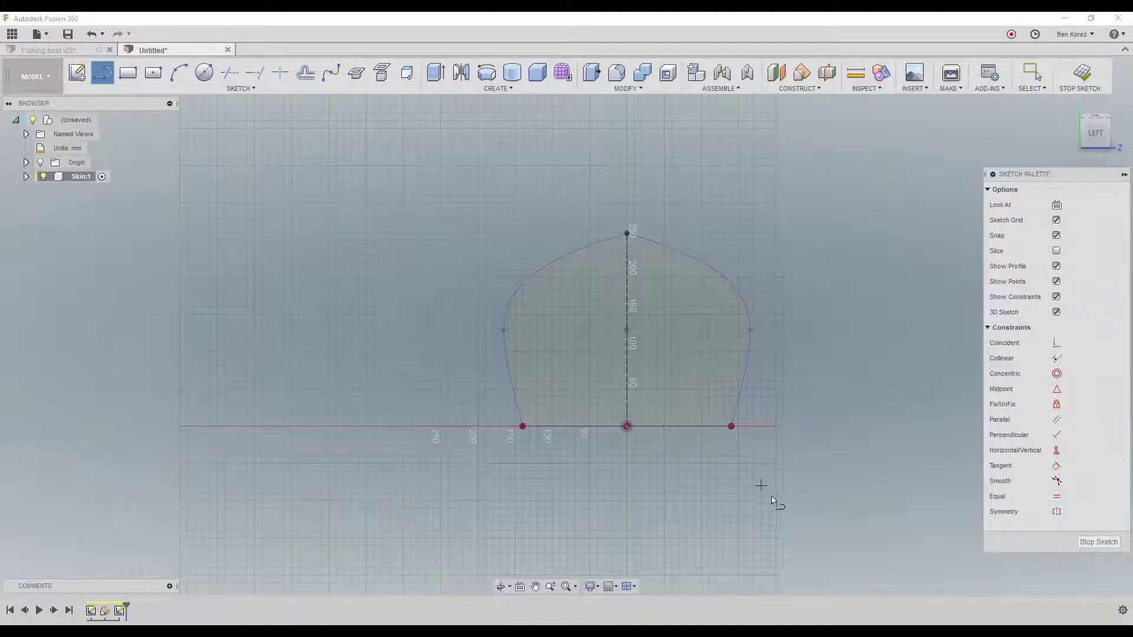
pyautogui.scroll(2, 710, 530)
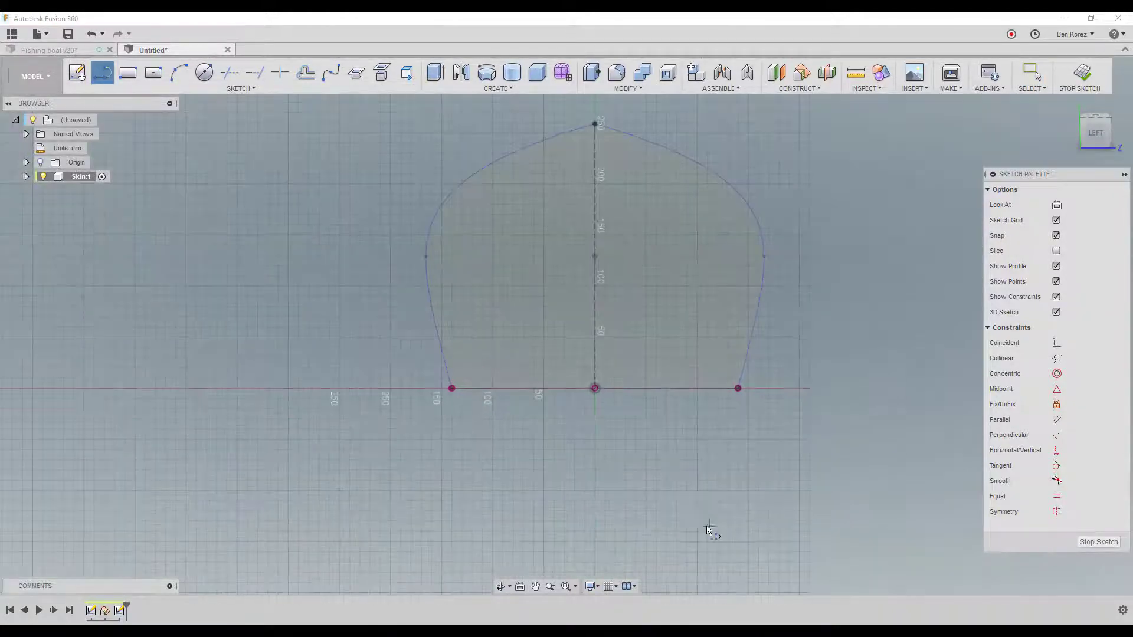
pyautogui.click(594, 389)
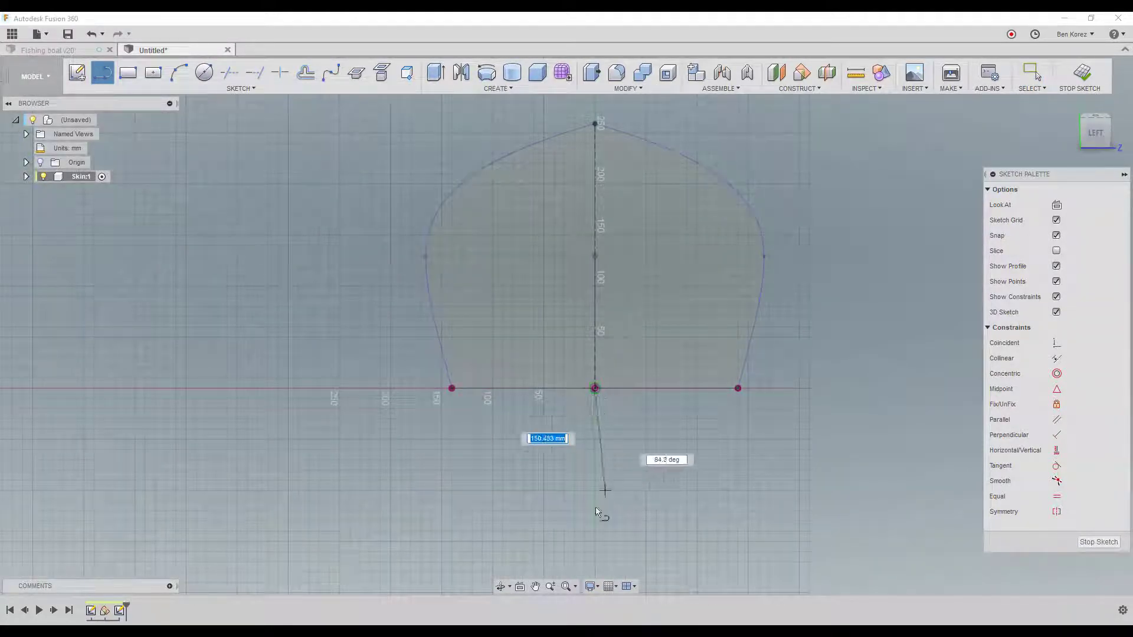
pyautogui.click(595, 543)
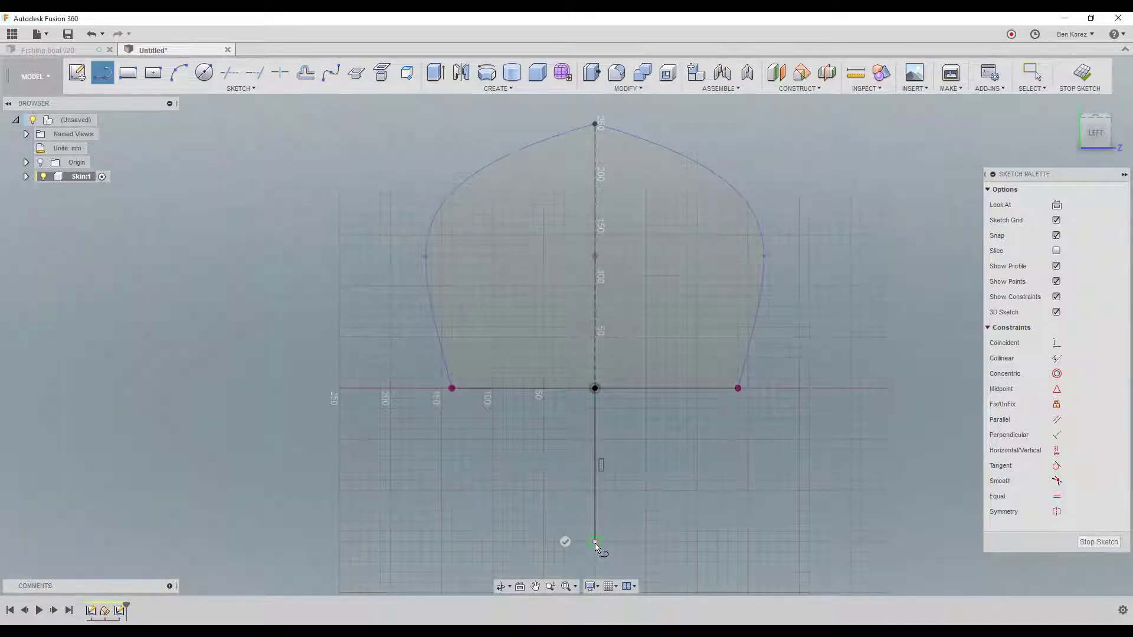
pyautogui.click(565, 542)
pyautogui.click(594, 497)
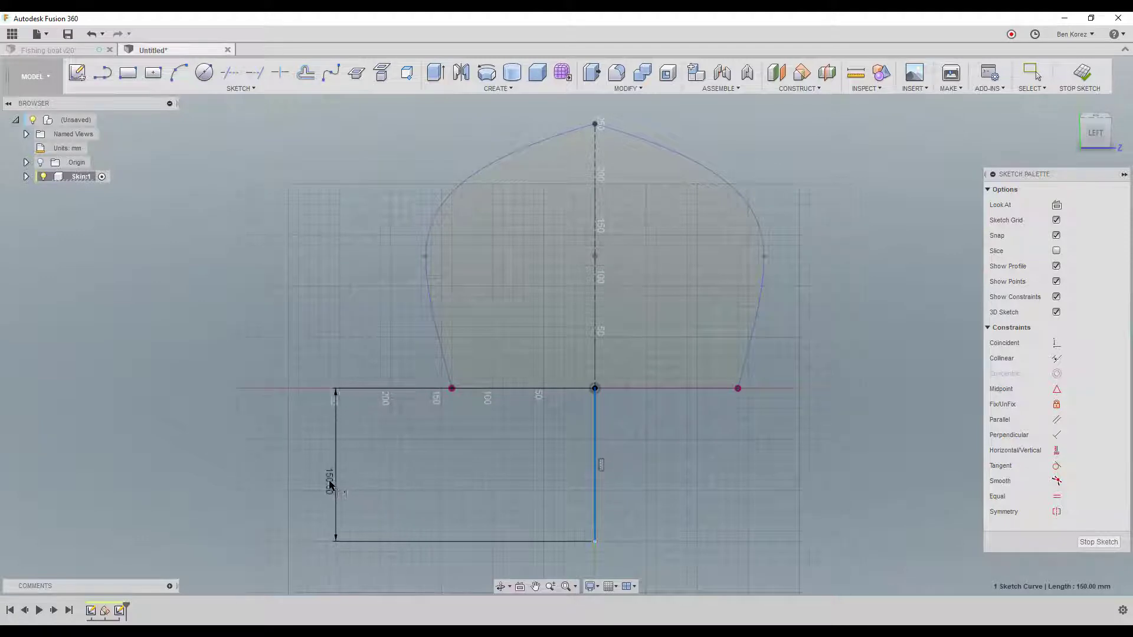
pyautogui.click(327, 482)
pyautogui.press('Return')
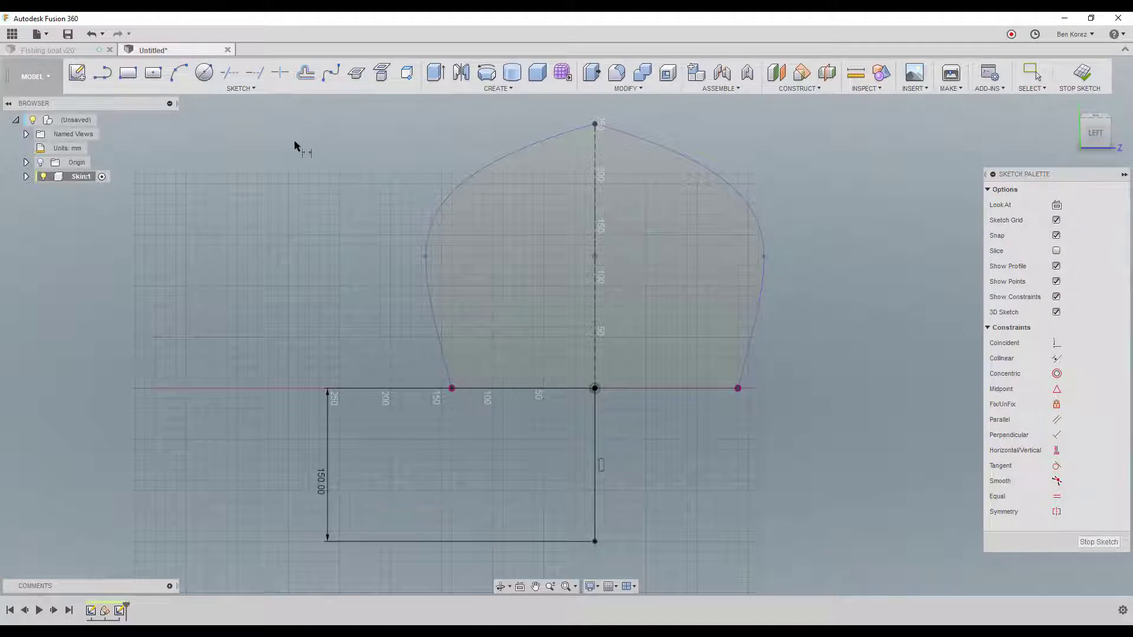
# Draw a vertical line about 120 mm down from the stern's right endpoint and connect its lower end to the centre line's bottom.
pyautogui.press('l')
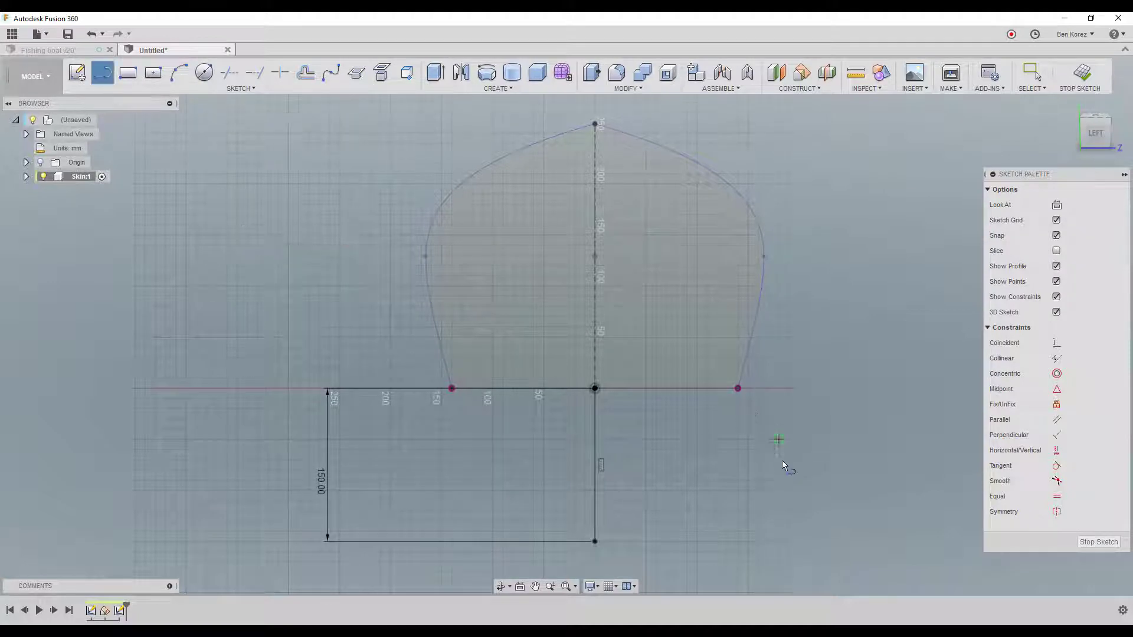
pyautogui.click(738, 388)
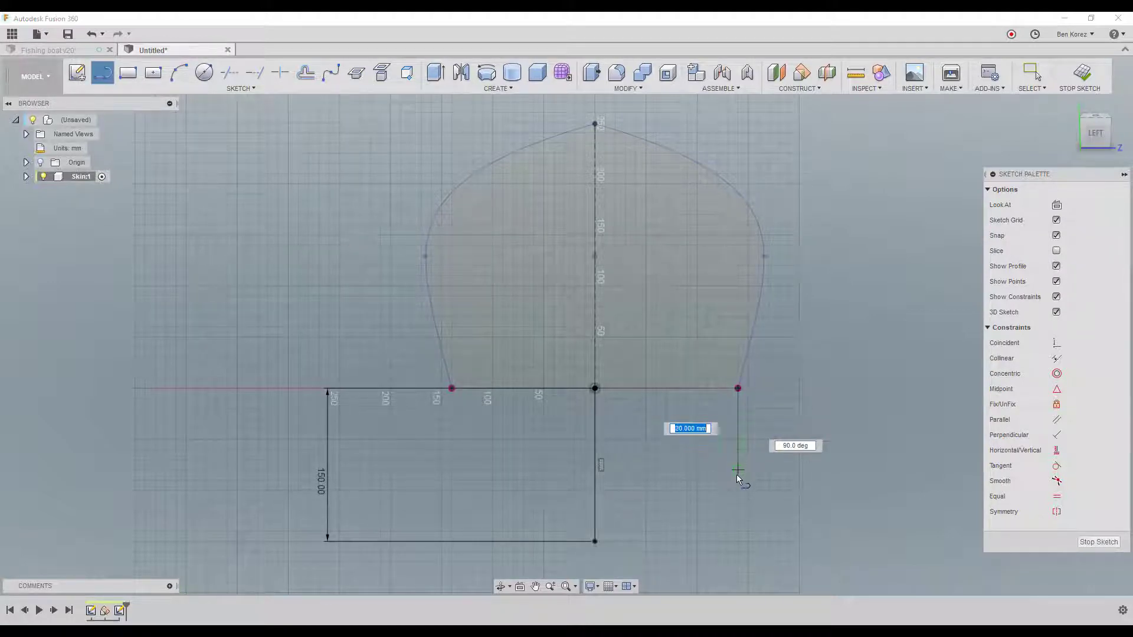
pyautogui.click(738, 511)
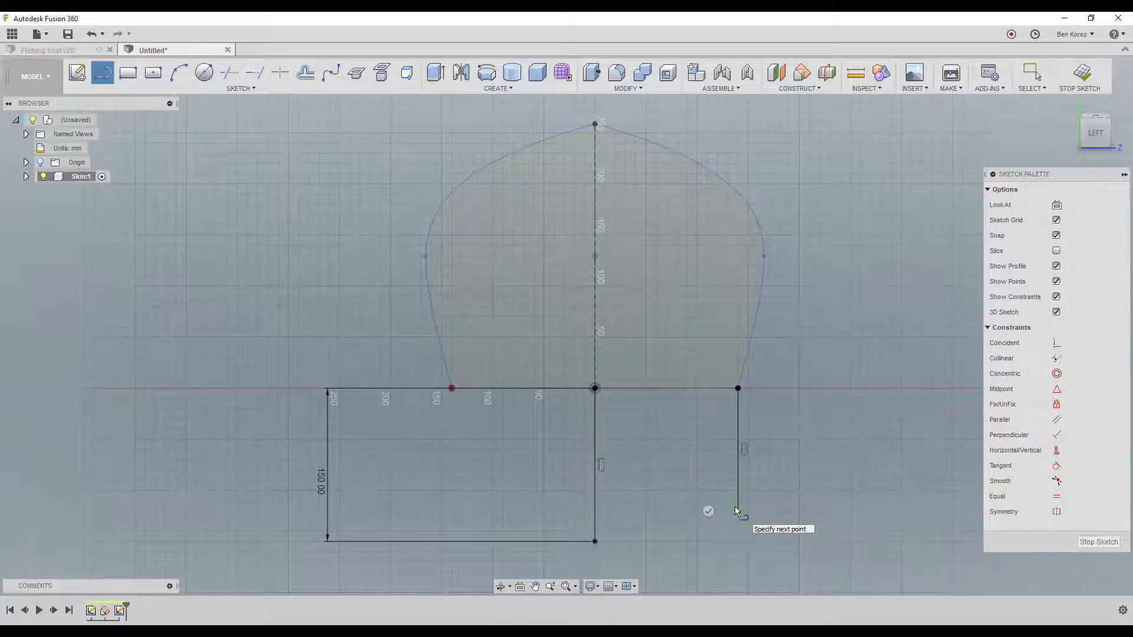
pyautogui.click(596, 540)
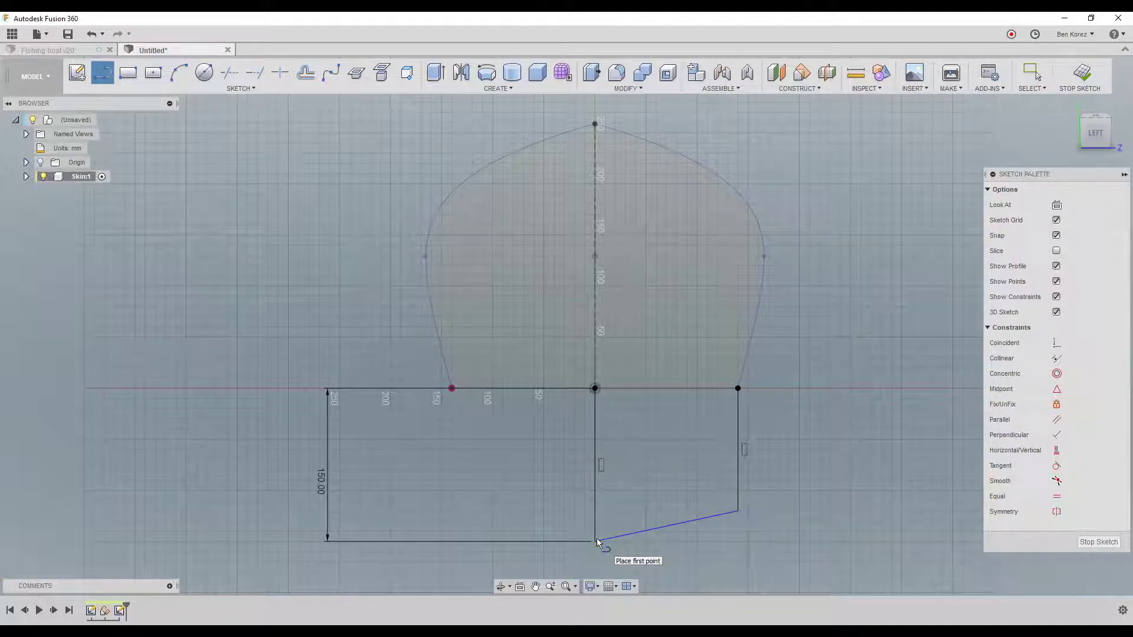
pyautogui.press('Escape')
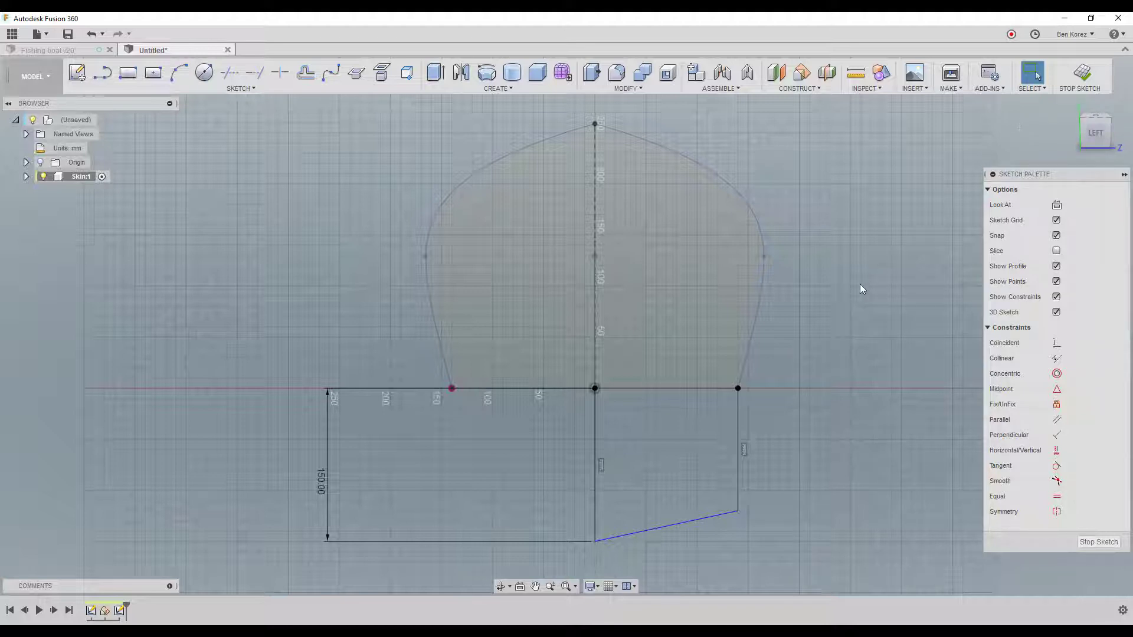
# Dimension the outer vertical line of the transom profile to 120 mm.
pyautogui.click(740, 440)
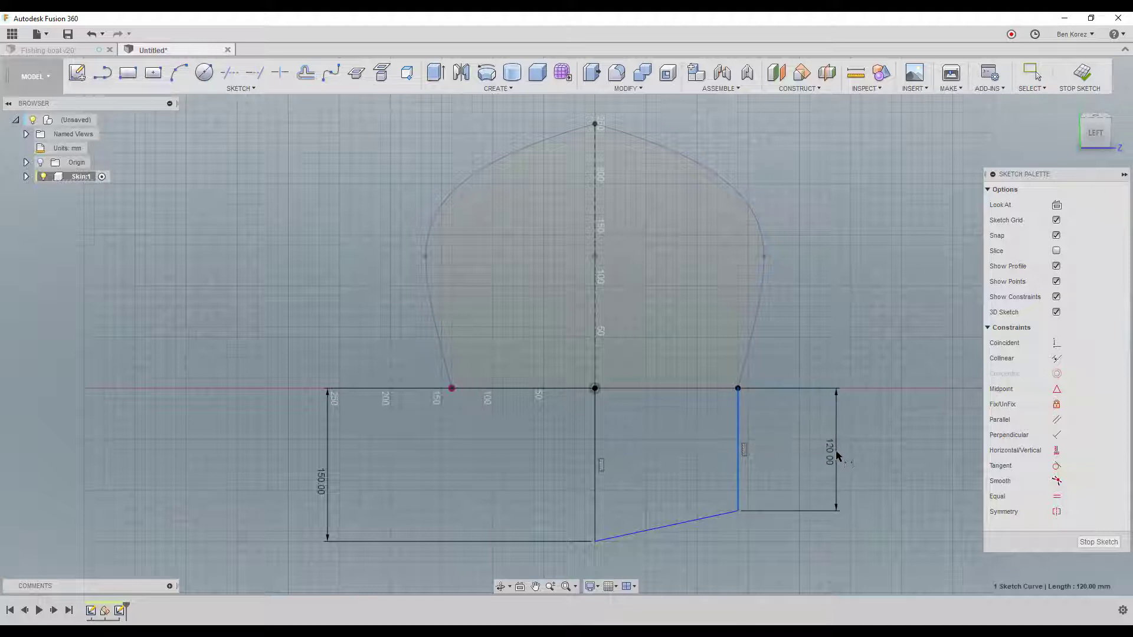
pyautogui.click(837, 456)
pyautogui.press('Return')
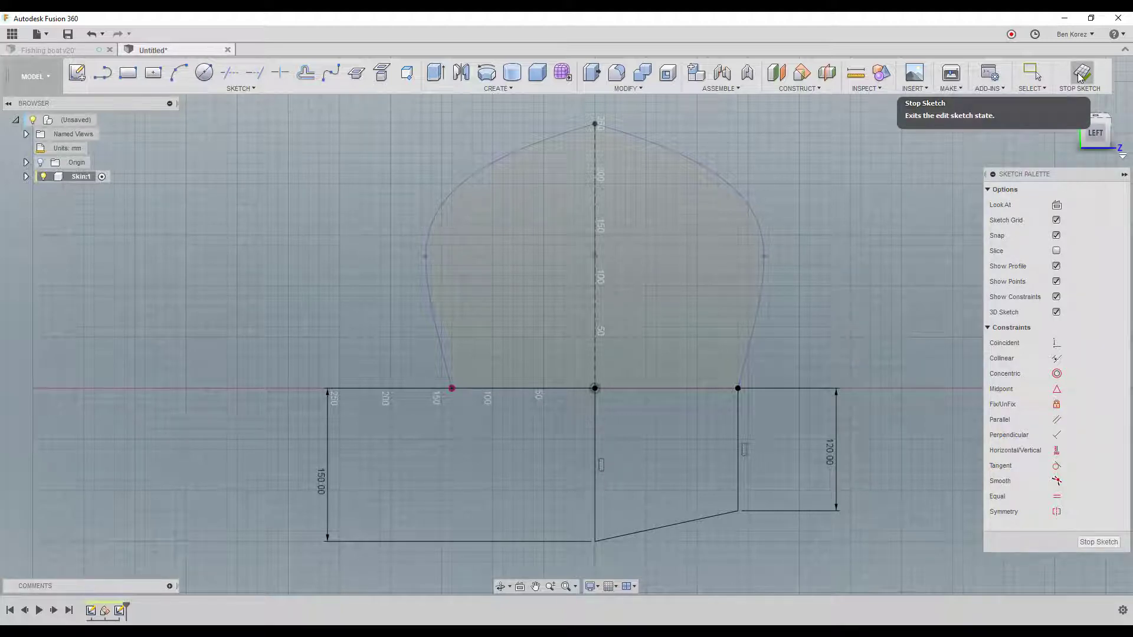
pyautogui.press('Escape')
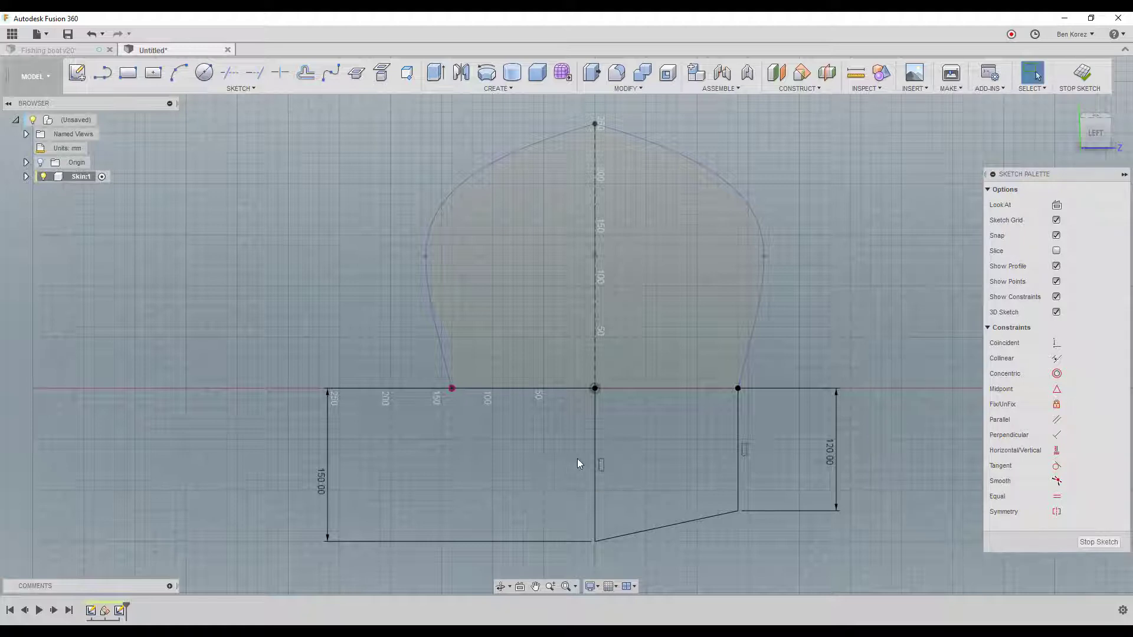
# Convert the transom's 150 mm centre line to construction geometry and finish the sketch.
pyautogui.click(595, 437)
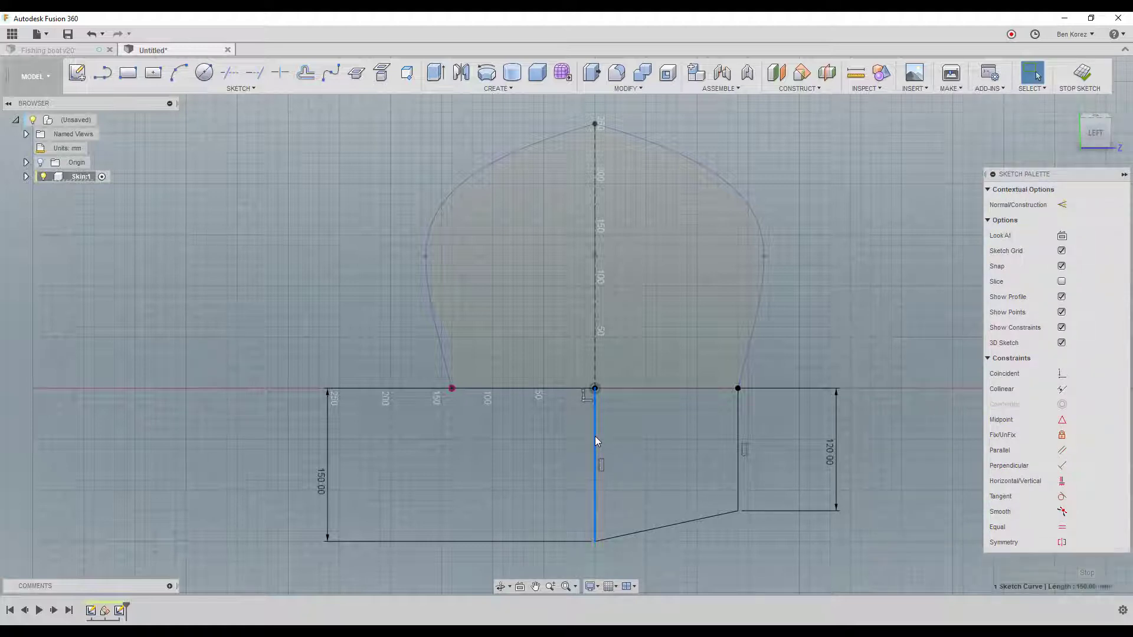
pyautogui.press('x')
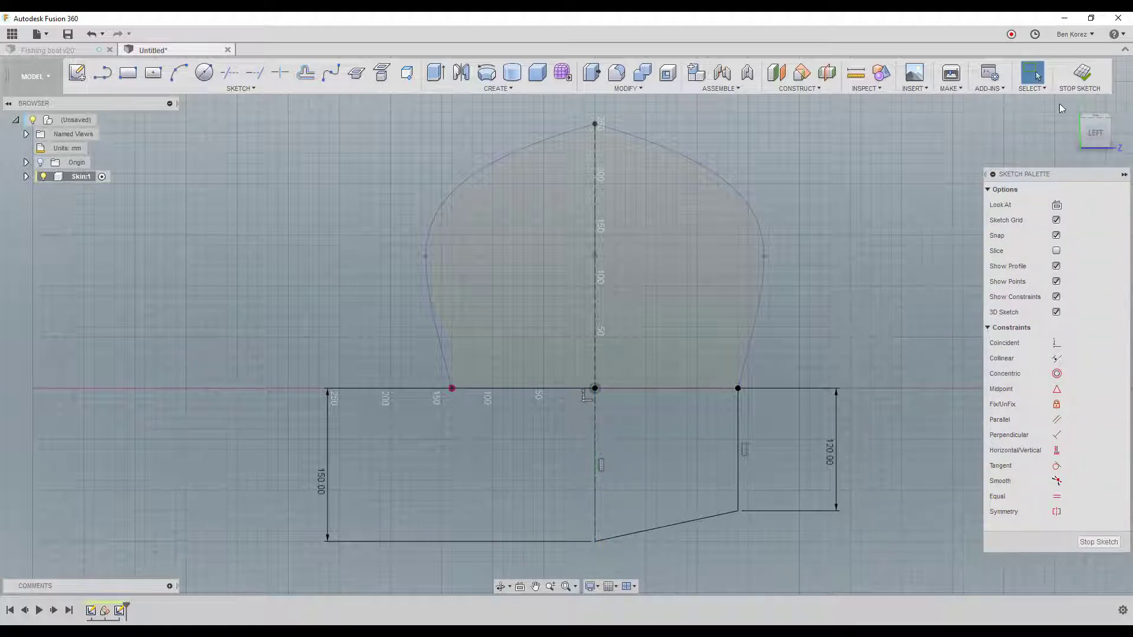
pyautogui.click(1086, 75)
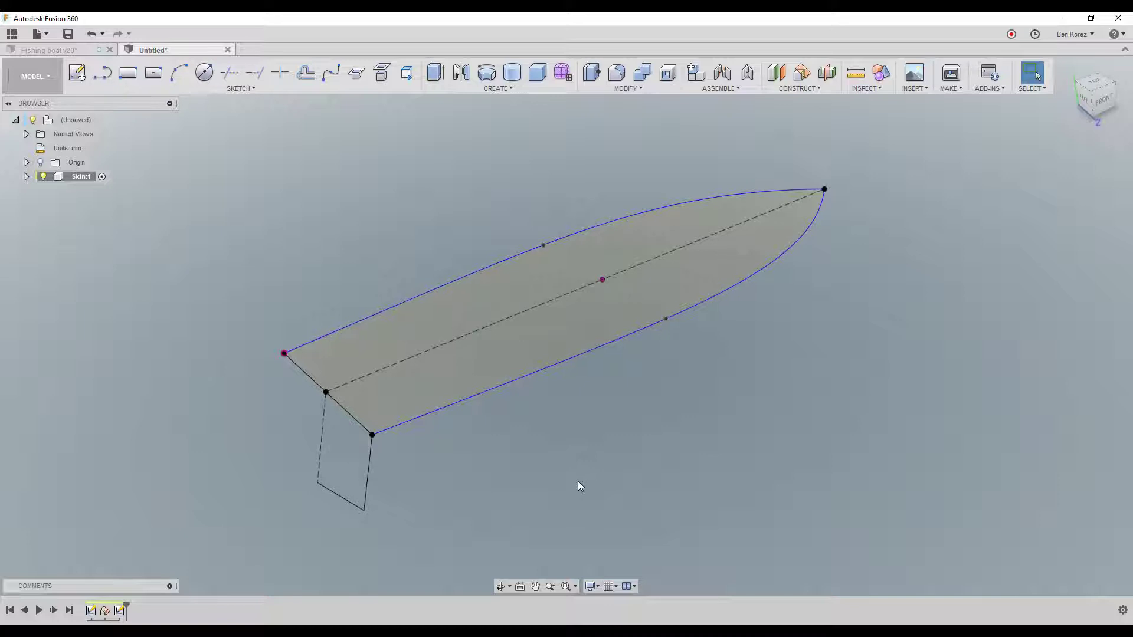
# Start a sketch on the vertical plane along the boat's length and project the bow tip and the transom centre line's bottom point.
pyautogui.click(78, 76)
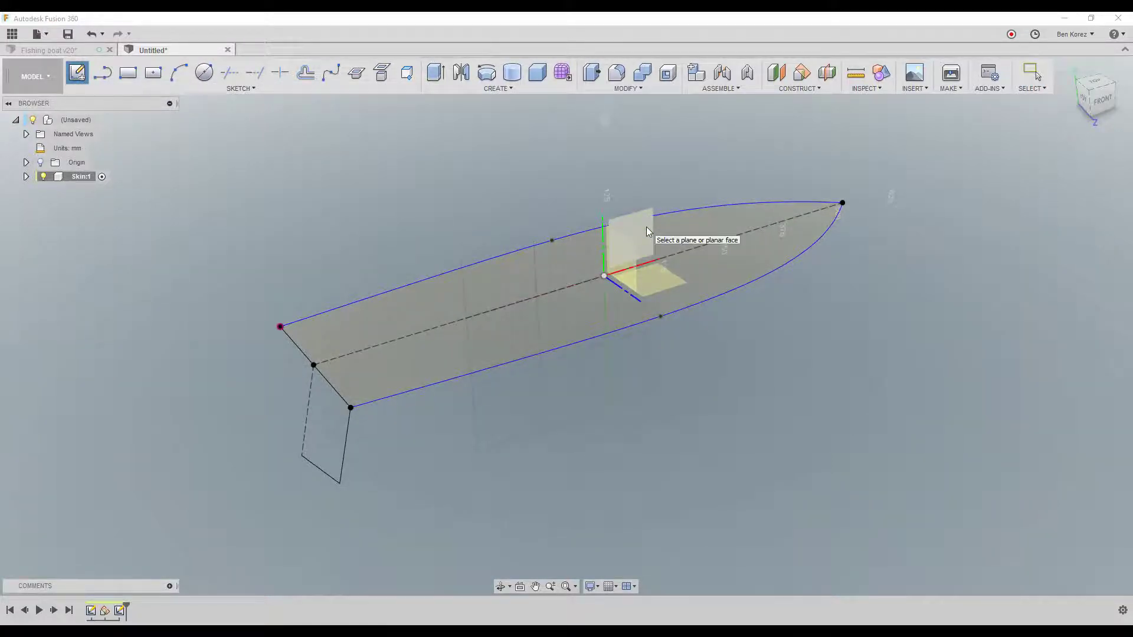
pyautogui.click(646, 228)
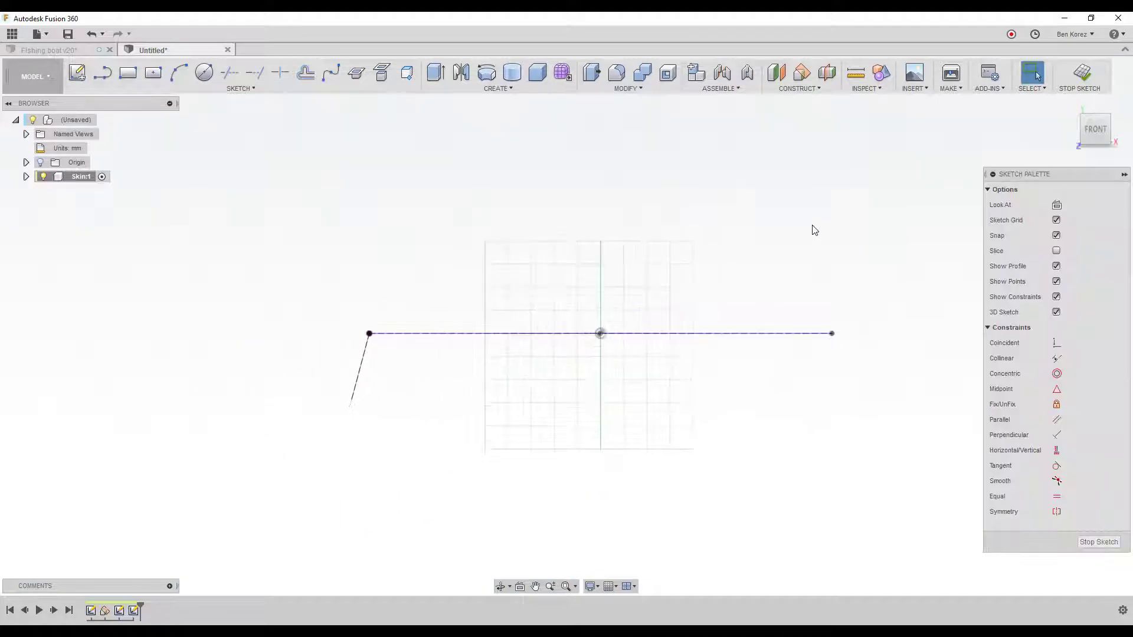
pyautogui.press('p')
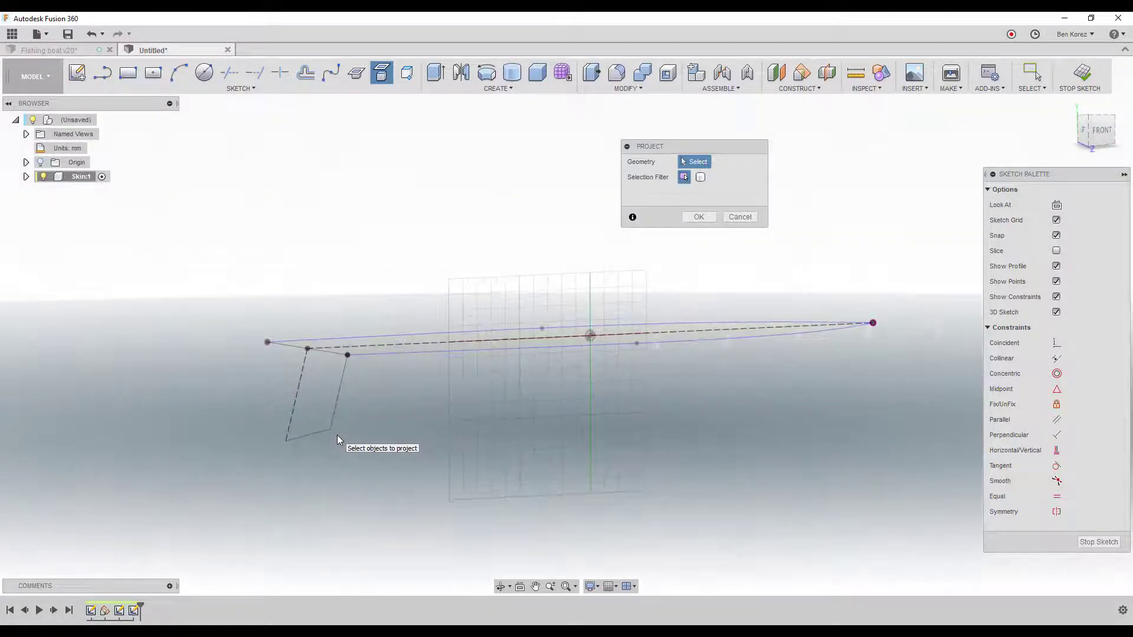
pyautogui.click(289, 454)
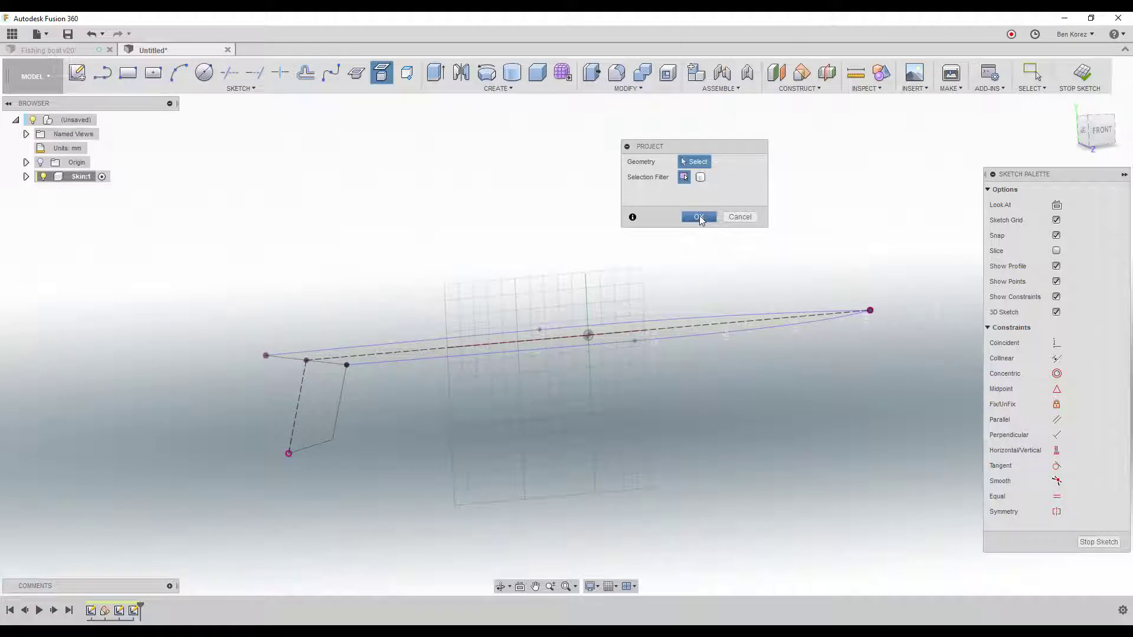
pyautogui.click(698, 217)
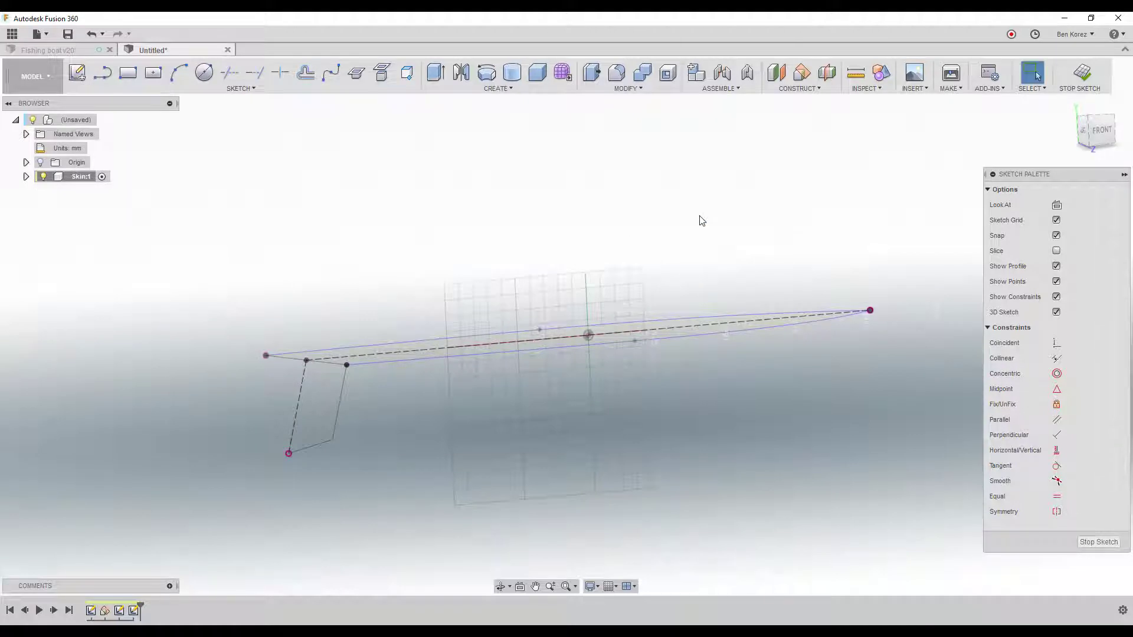
# Draw a spline from the transom's bottom point through a point below the origin to the bow tip.
pyautogui.click(1100, 129)
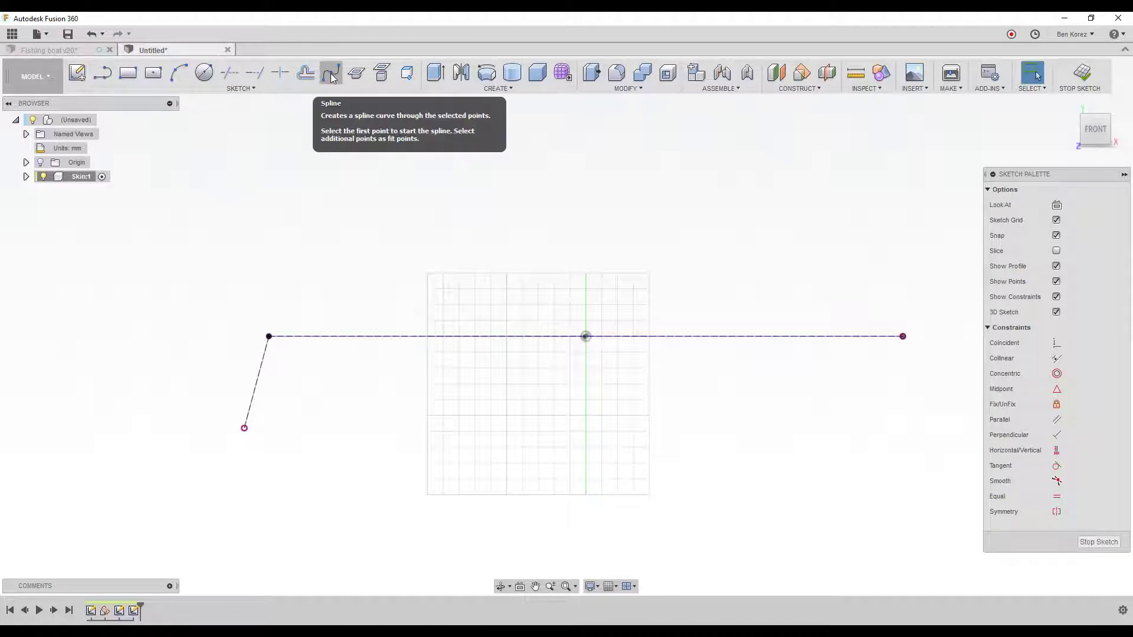
pyautogui.click(331, 77)
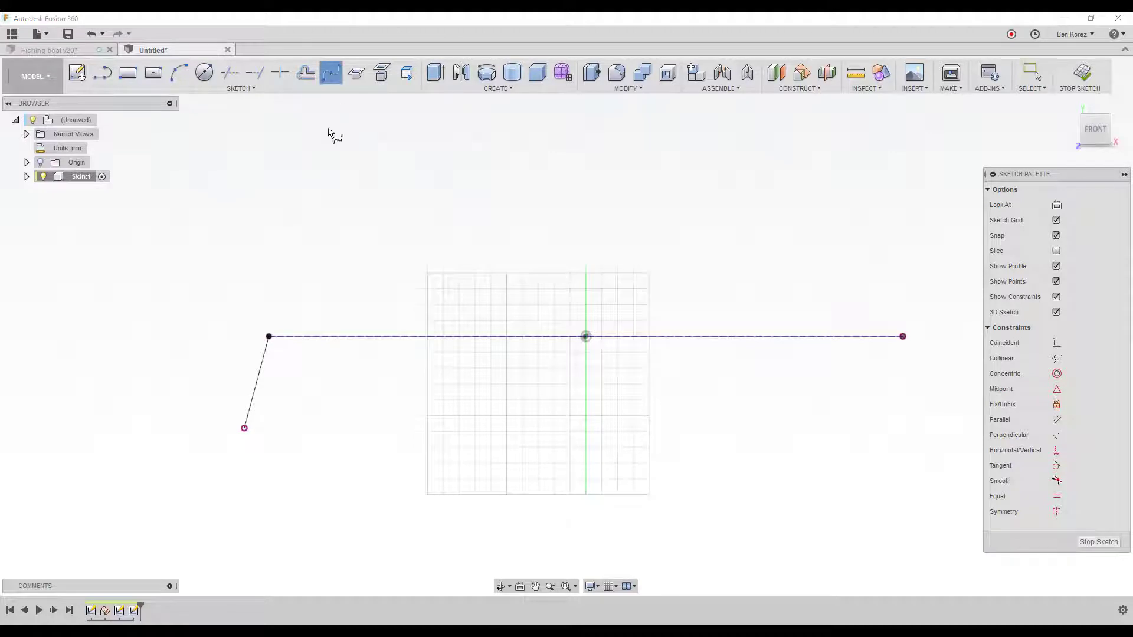
pyautogui.click(244, 429)
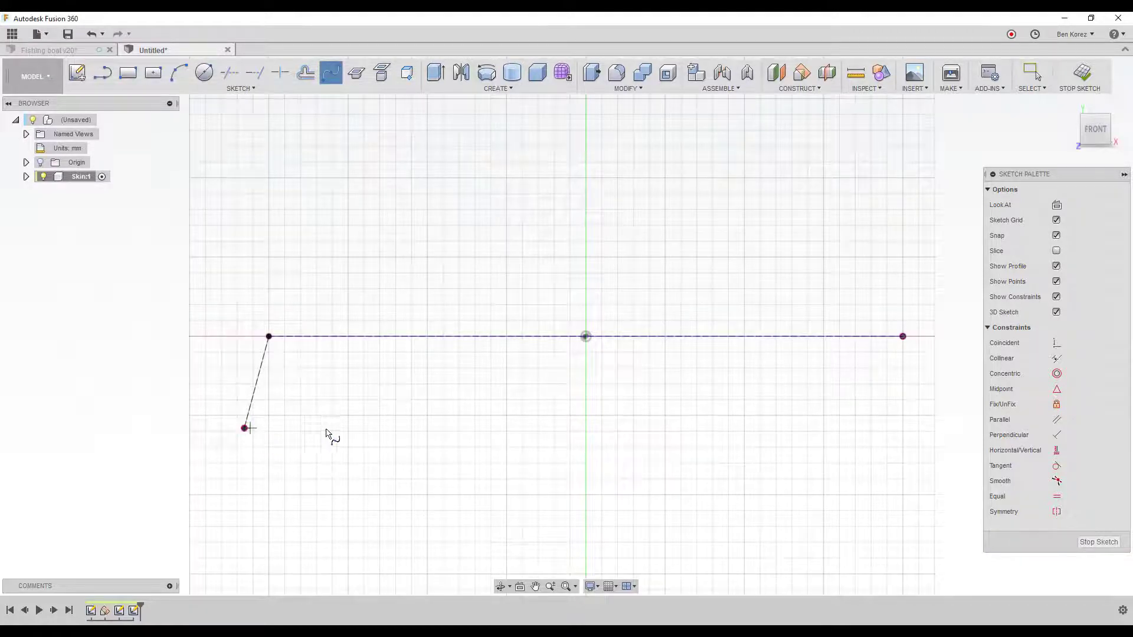
pyautogui.click(586, 431)
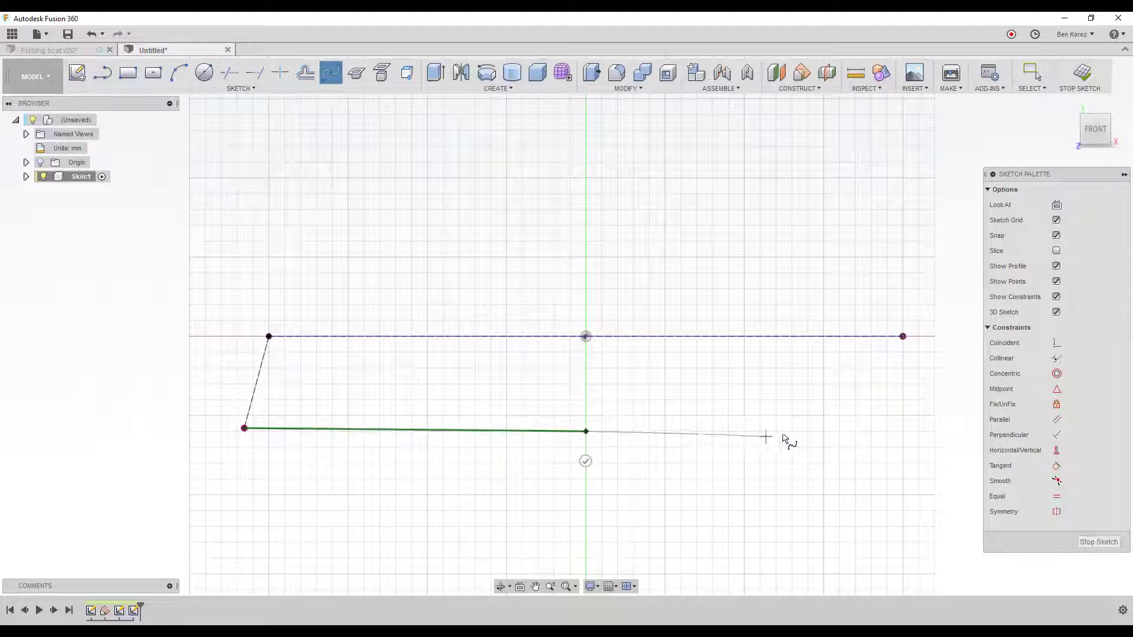
pyautogui.click(903, 336)
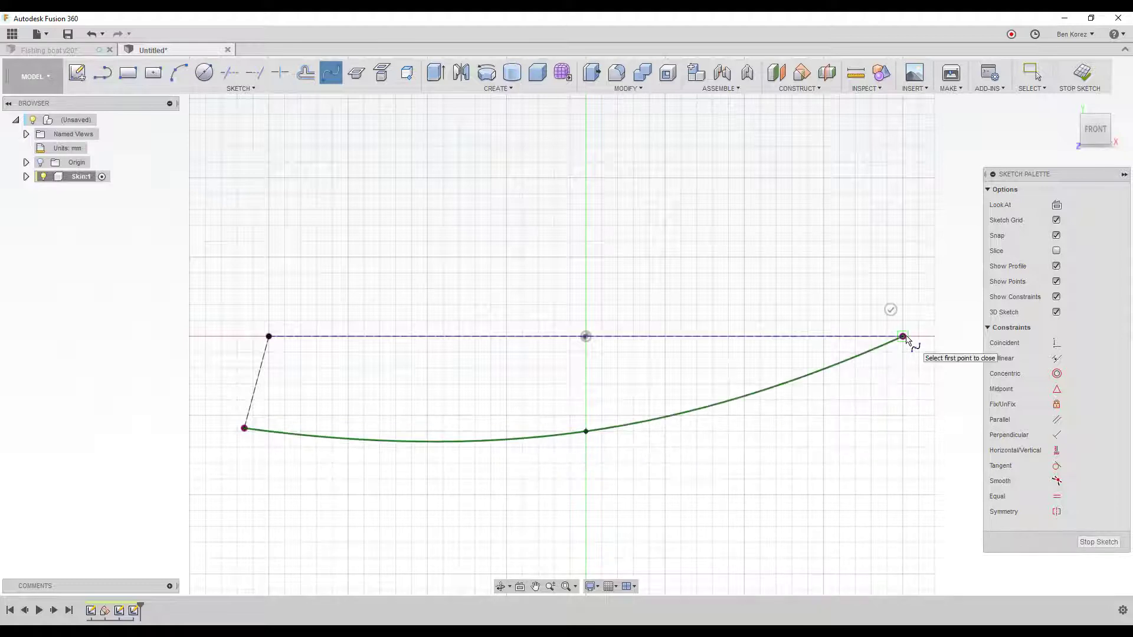
pyautogui.click(890, 309)
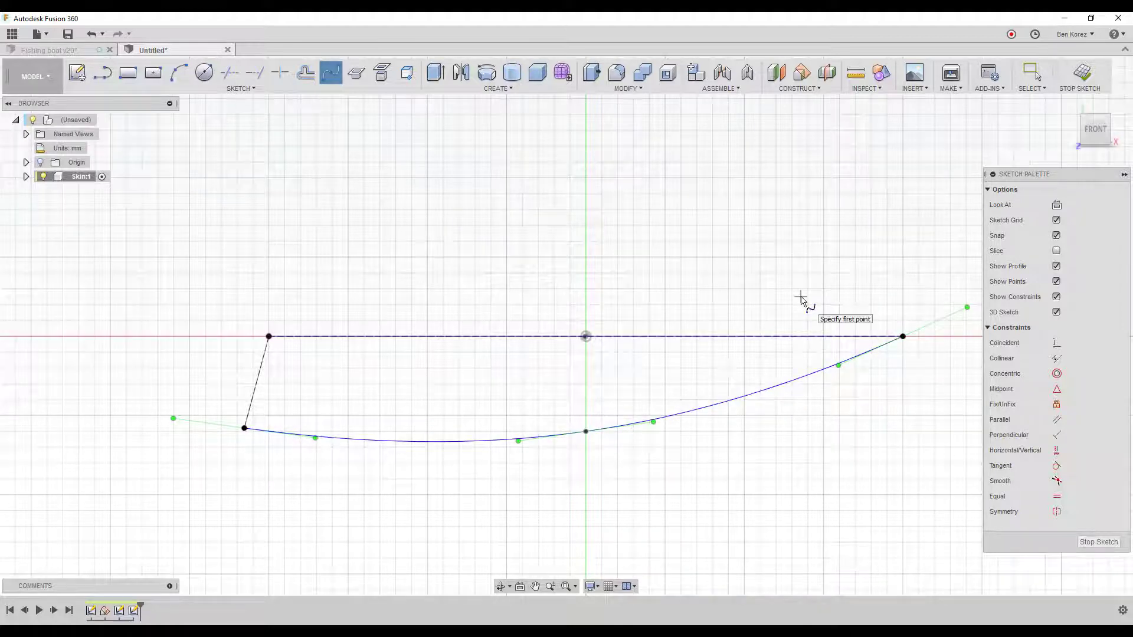
pyautogui.press('Escape')
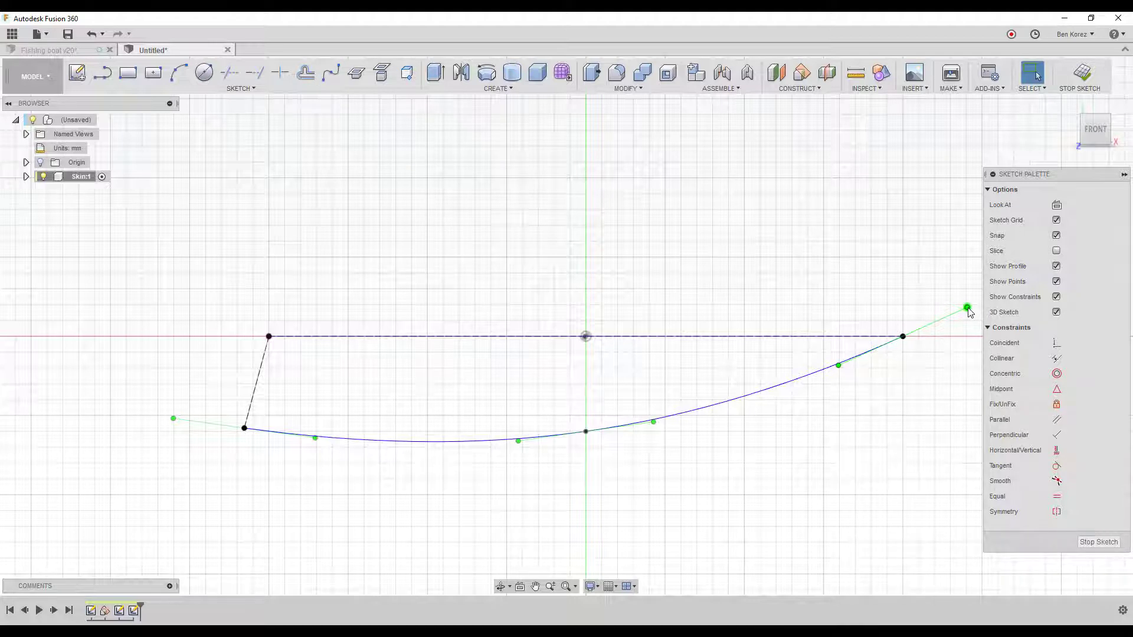
# Shape the keel spline by lowering its middle point slightly and adjusting the tangent handles at the stern and bow.
pyautogui.moveTo(968, 310); pyautogui.dragTo(946, 295)
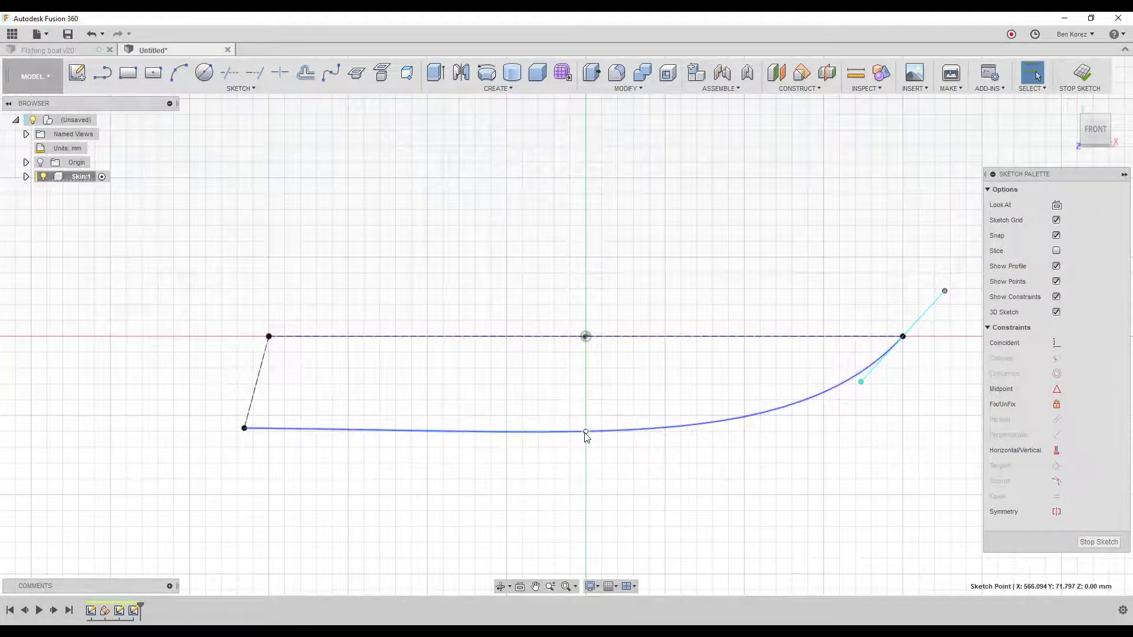
pyautogui.moveTo(587, 436); pyautogui.dragTo(588, 447)
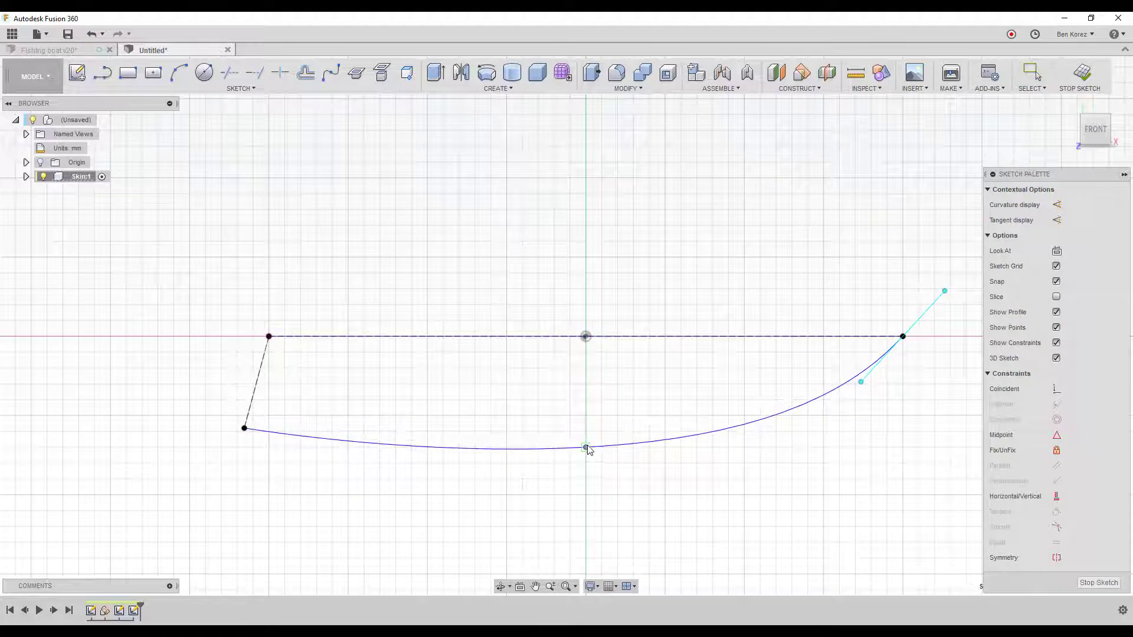
pyautogui.click(419, 448)
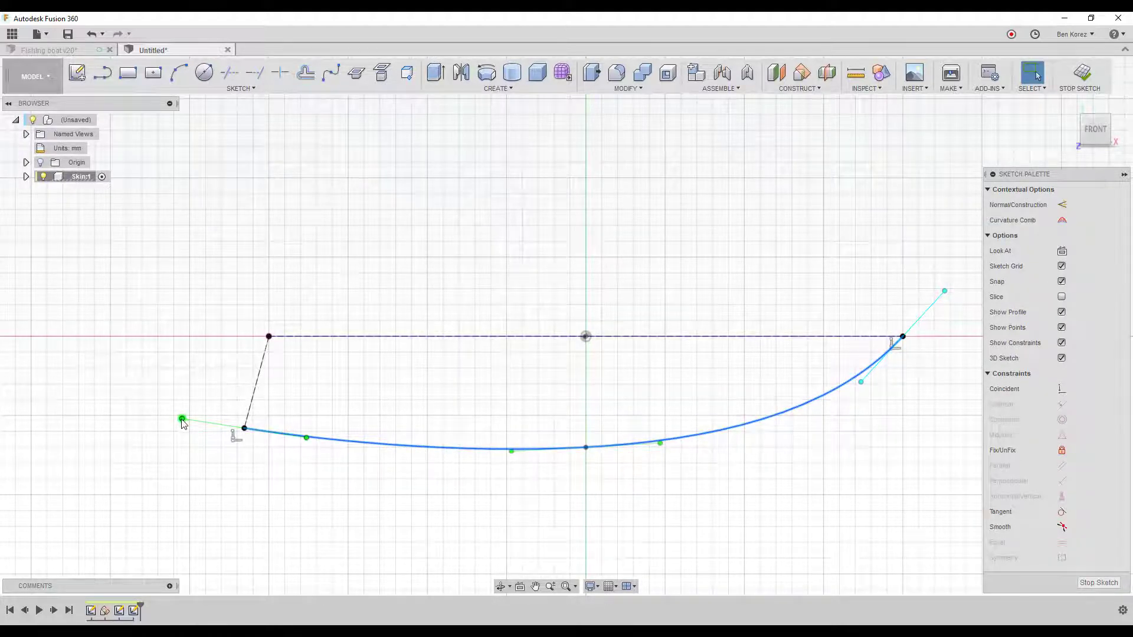
pyautogui.moveTo(182, 421)
pyautogui.mouseDown()
pyautogui.moveTo(186, 432)
pyautogui.moveTo(186, 421)
pyautogui.mouseUp()
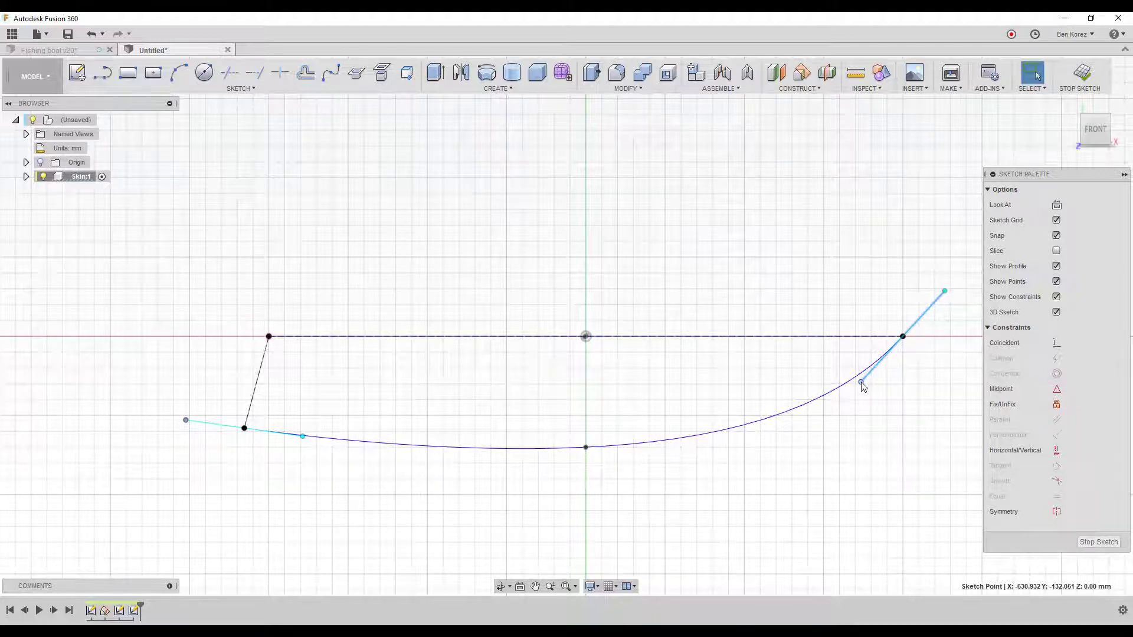
pyautogui.moveTo(861, 381); pyautogui.dragTo(827, 404)
pyautogui.press('Escape')
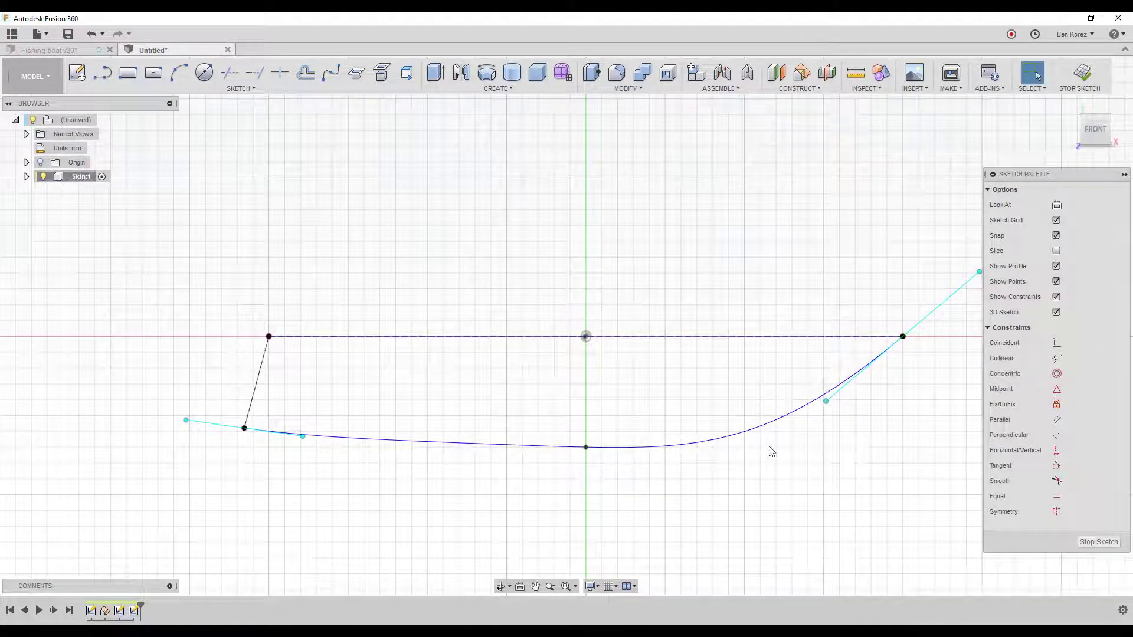
# Insert a fit point in the forward part of the keel spline and move it toward the bow for a fuller curve.
pyautogui.click(785, 415)
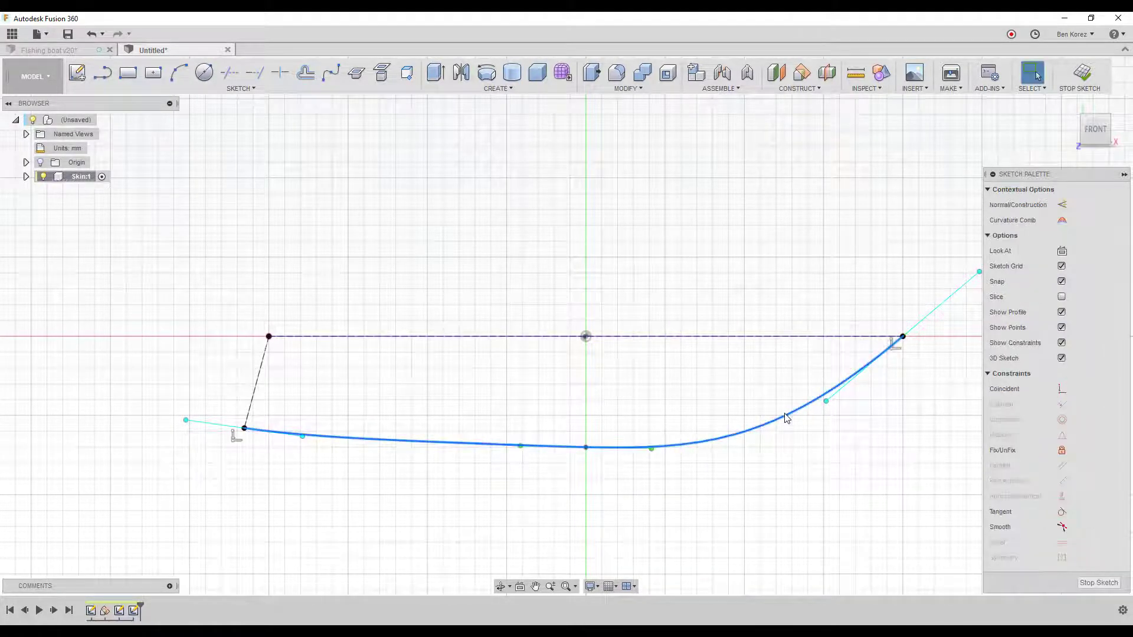
pyautogui.rightClick(785, 416)
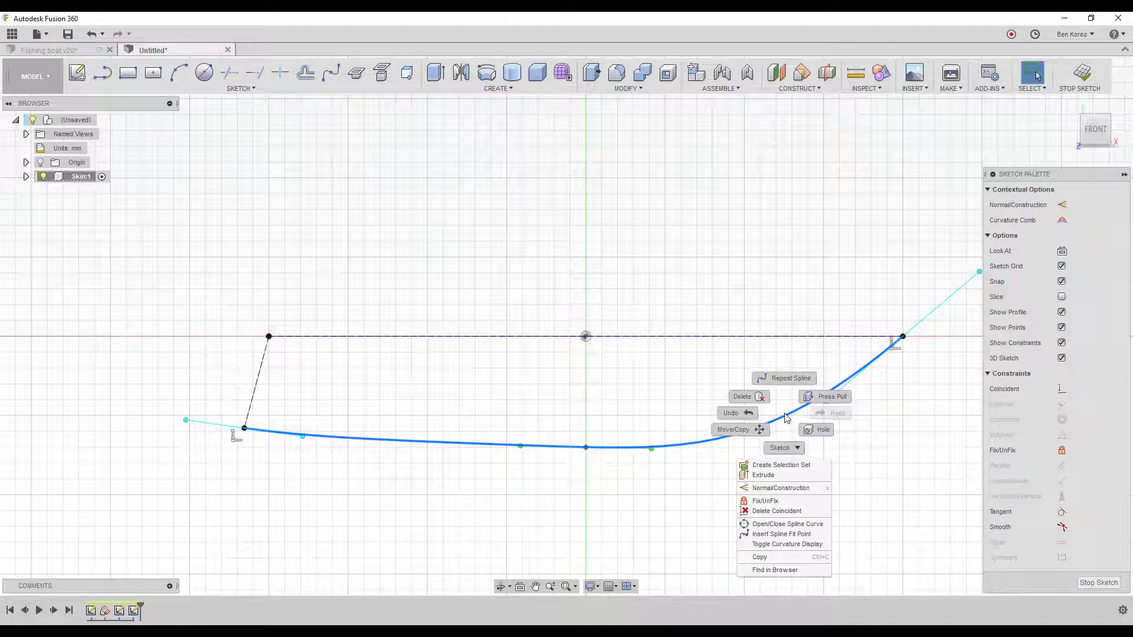
pyautogui.click(766, 535)
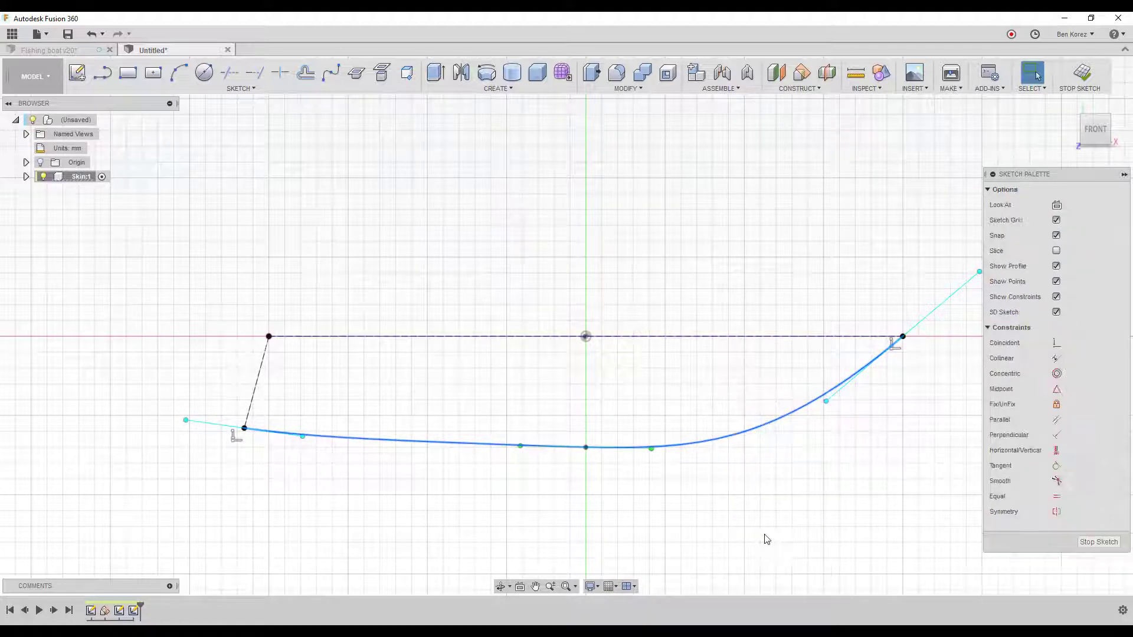
pyautogui.click(750, 429)
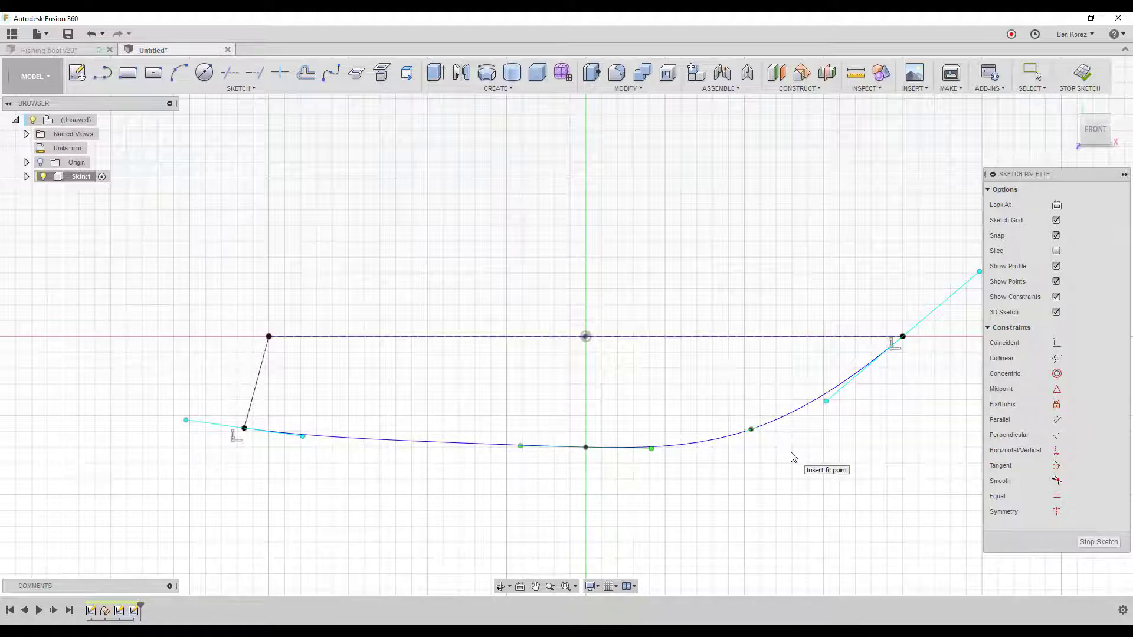
pyautogui.click(792, 458)
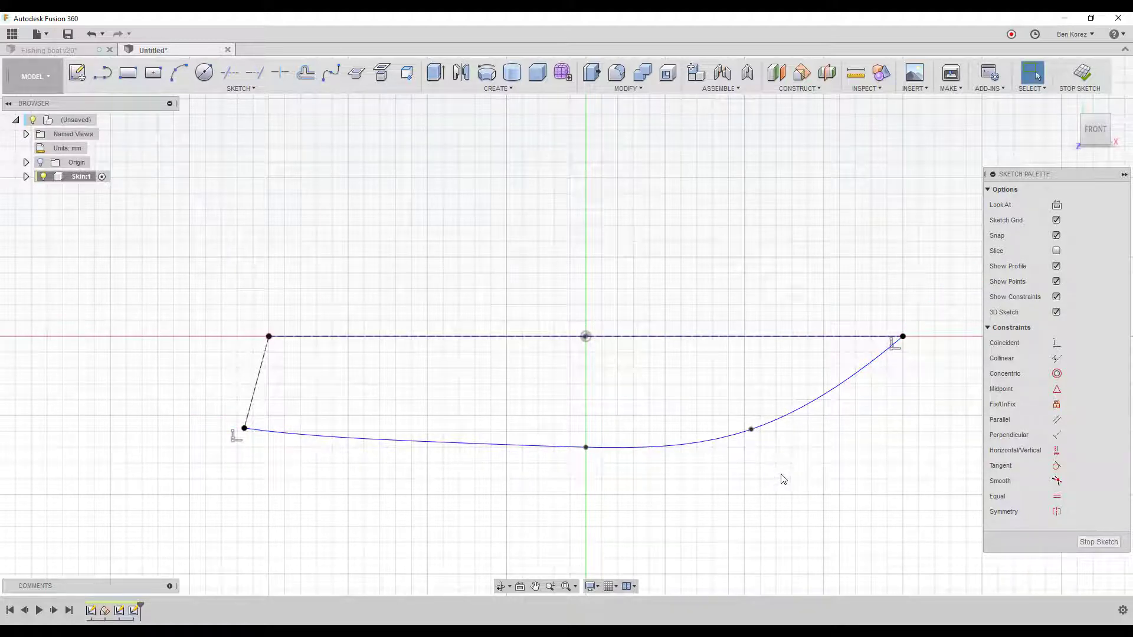
pyautogui.moveTo(751, 429); pyautogui.dragTo(792, 431)
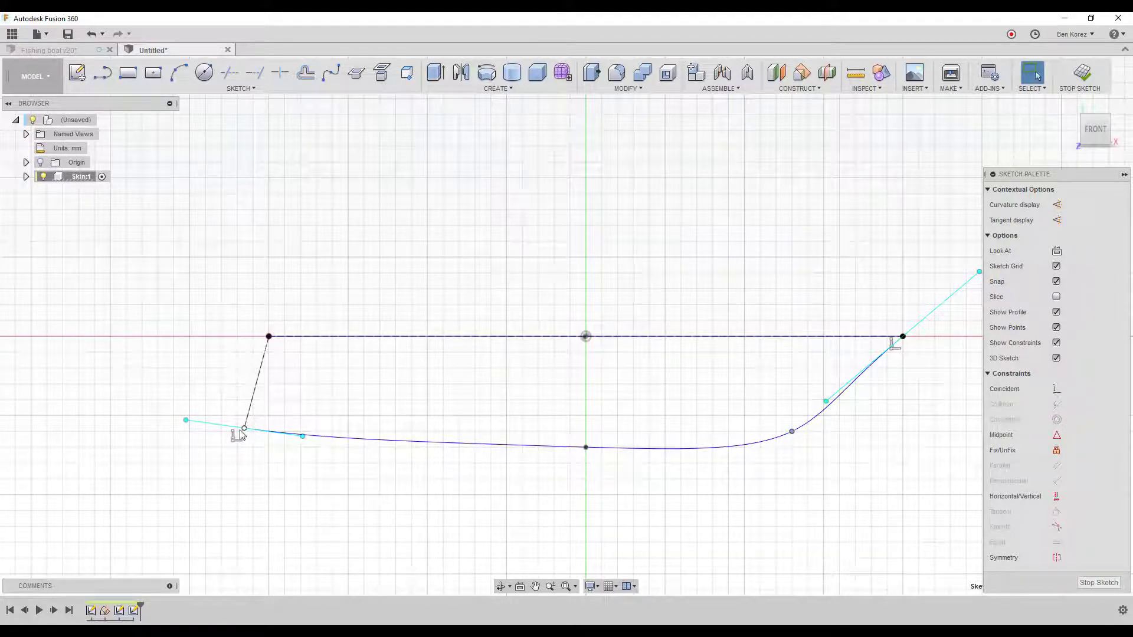
# Show the dimensions of the transom sketch, Sketch2, while the side-view sketch stays open.
pyautogui.click(25, 177)
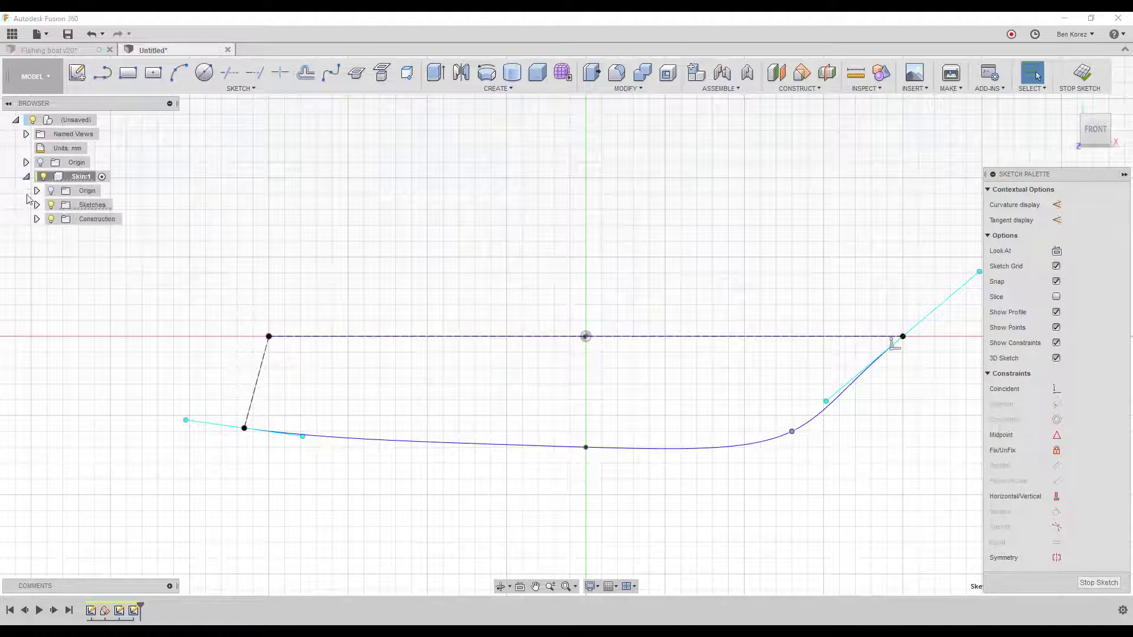
pyautogui.click(36, 205)
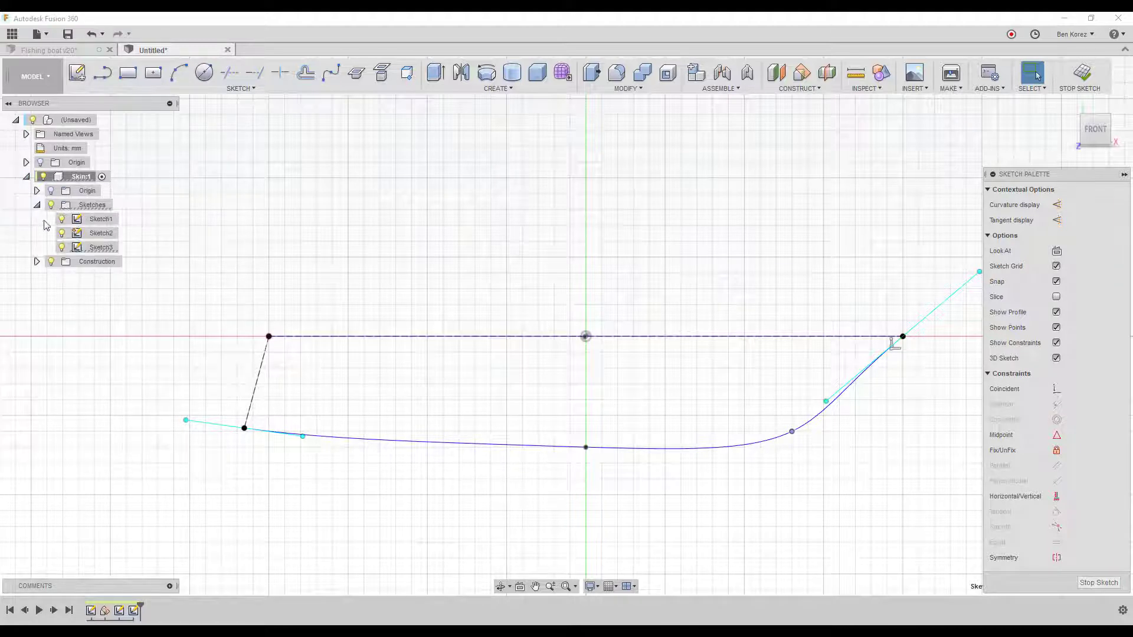
pyautogui.rightClick(93, 234)
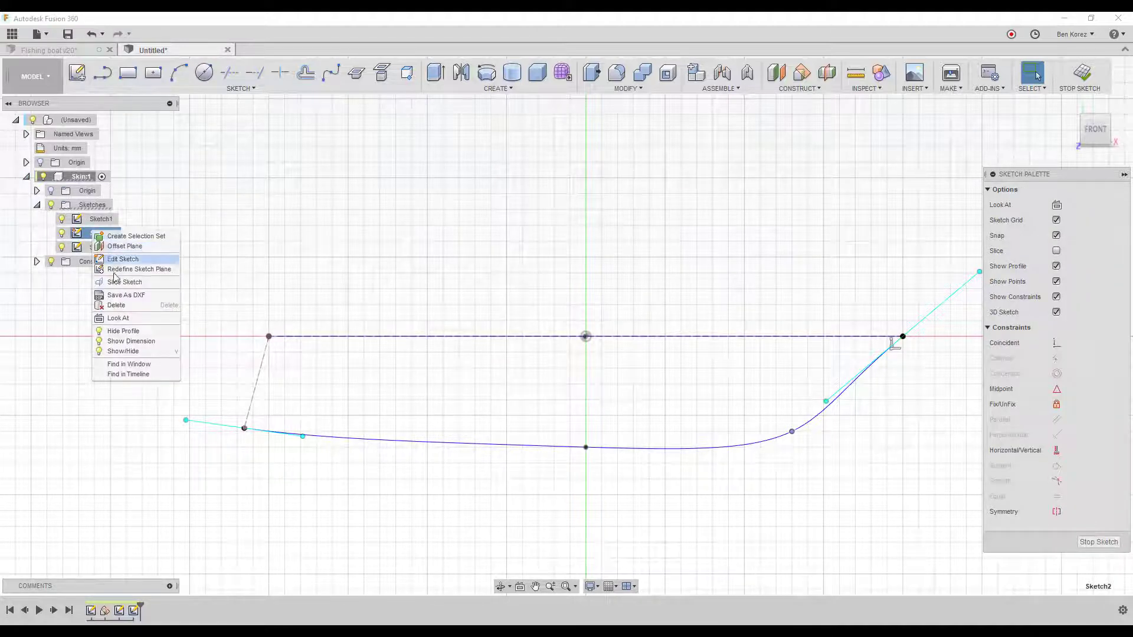
pyautogui.click(125, 343)
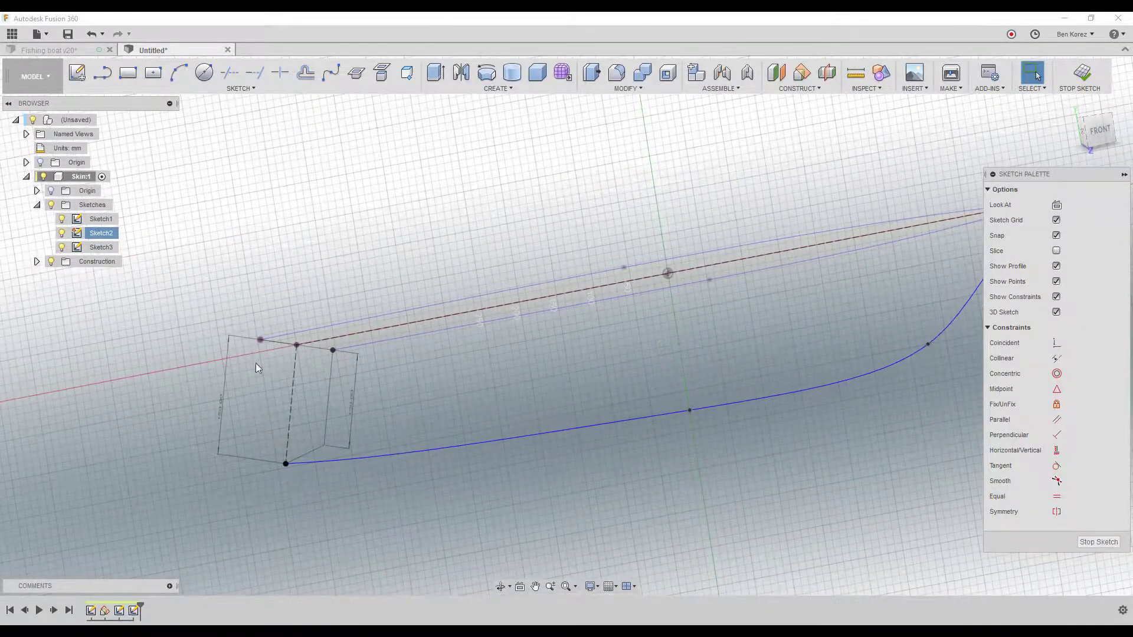
# Try a larger length for the transom's centre line, and undo the change.
pyautogui.doubleClick(220, 404)
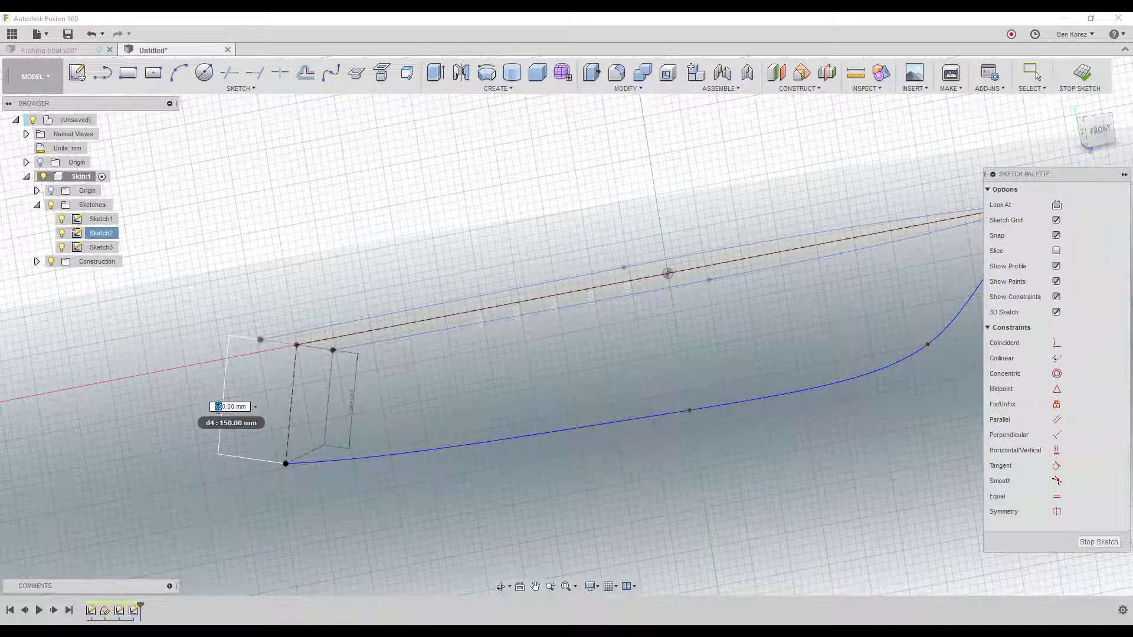
pyautogui.write('200')
pyautogui.press('Return')
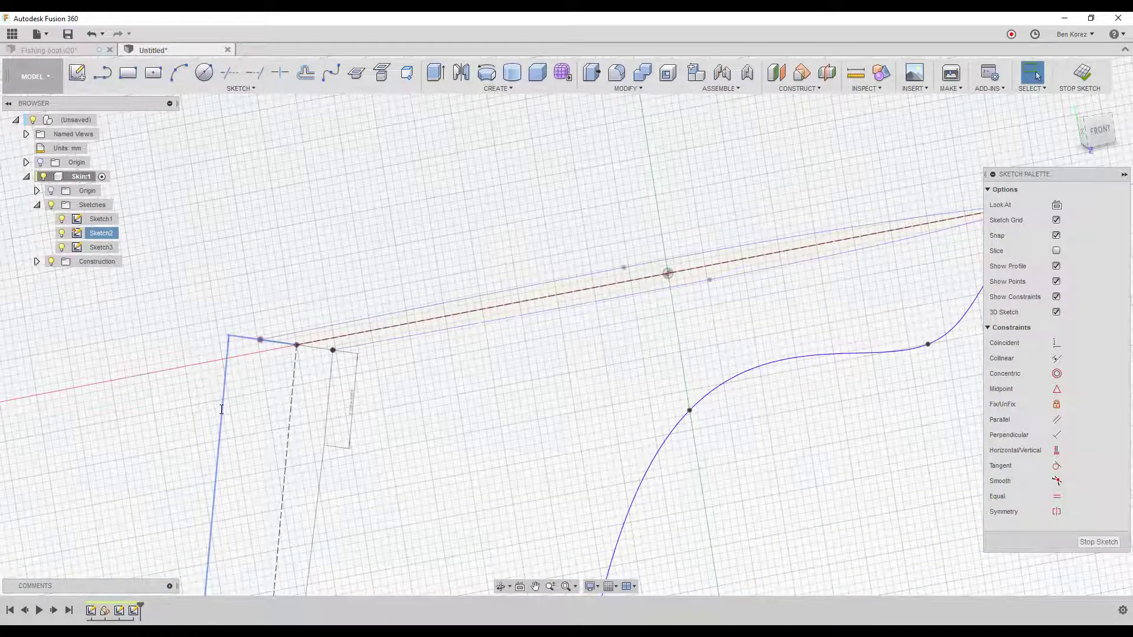
pyautogui.scroll(-5, 221, 409)
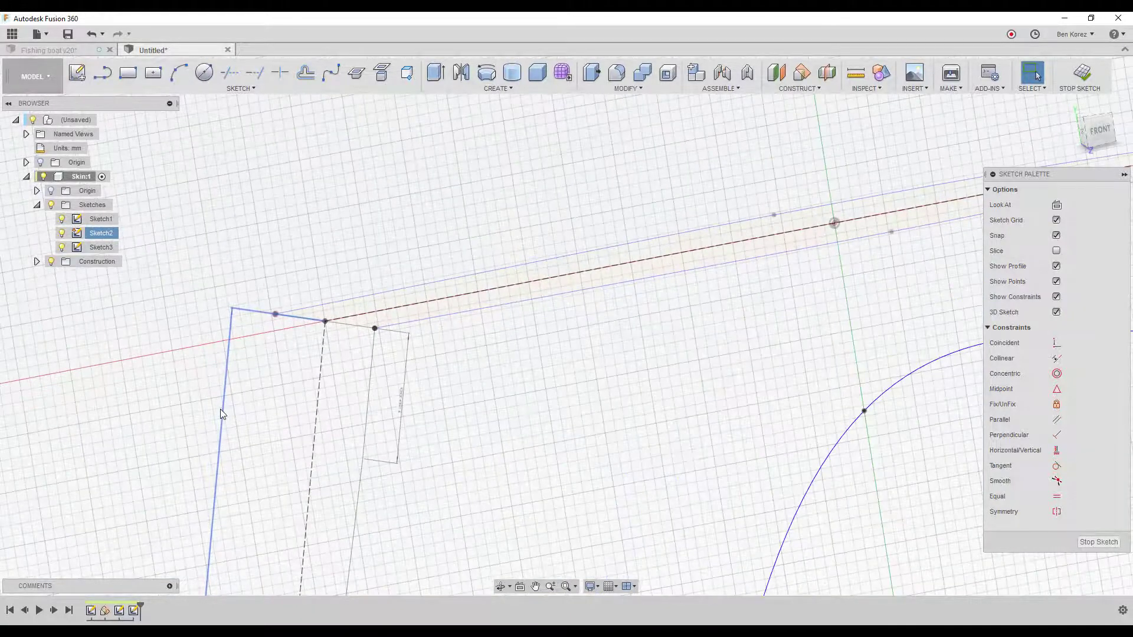
pyautogui.hotkey('ctrl', 'z')
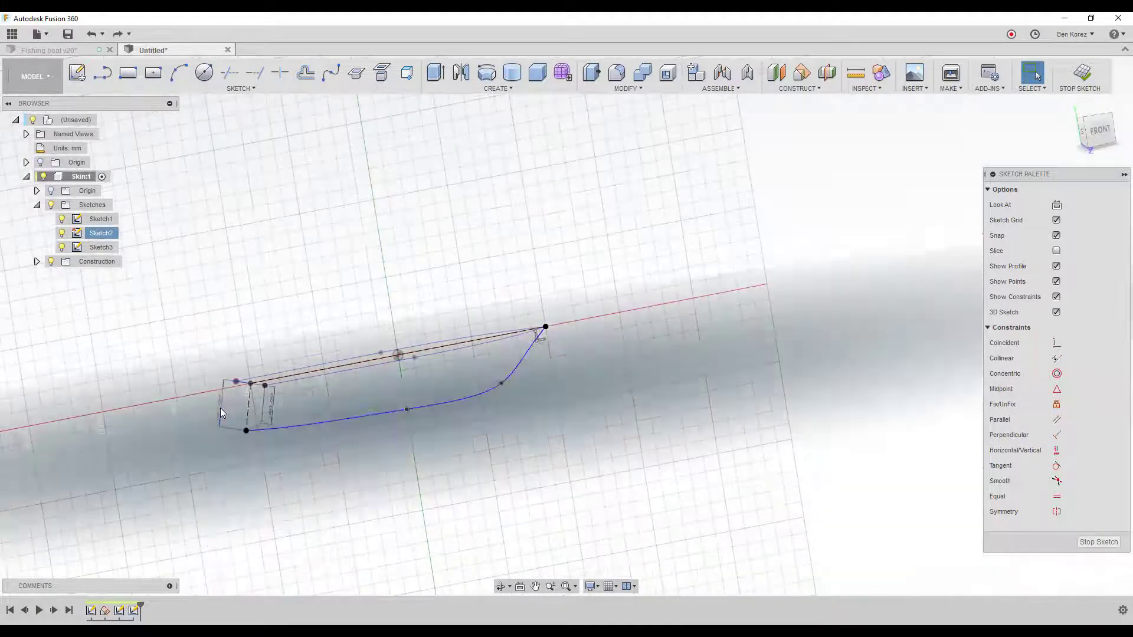
# Set the length of the transom's centre line to 170 mm.
pyautogui.scroll(6, 219, 410)
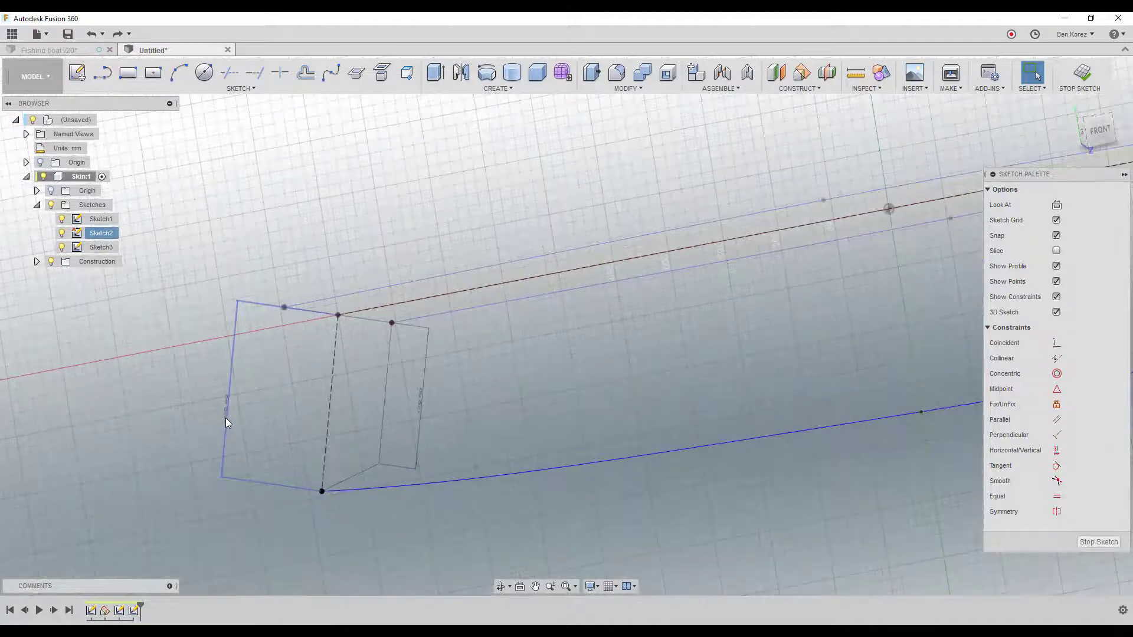
pyautogui.doubleClick(227, 417)
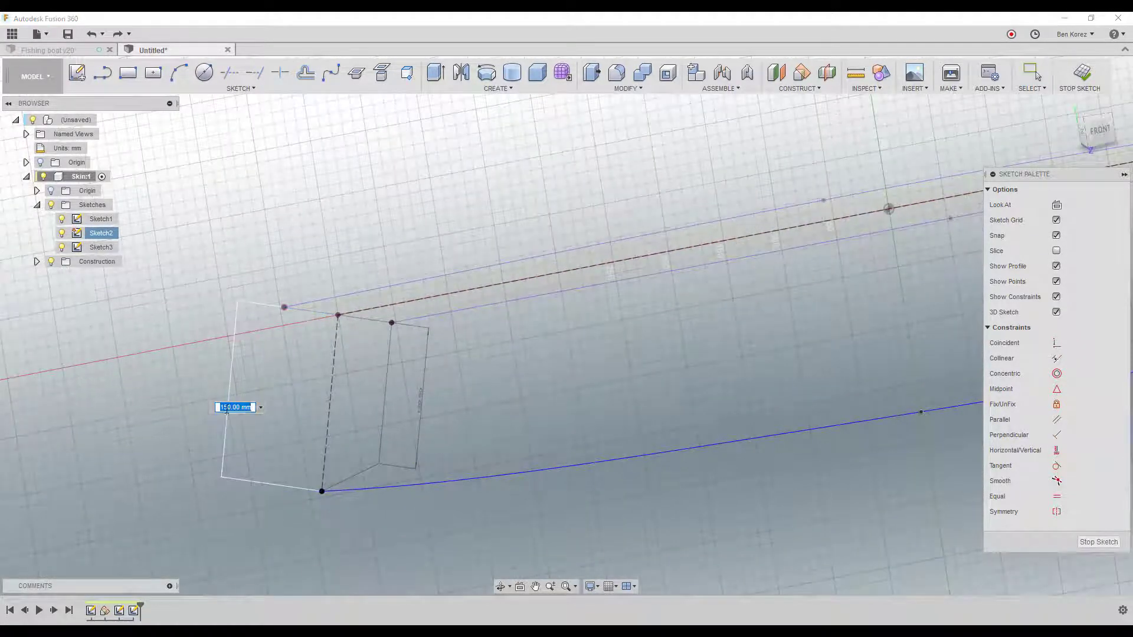
pyautogui.click(228, 407)
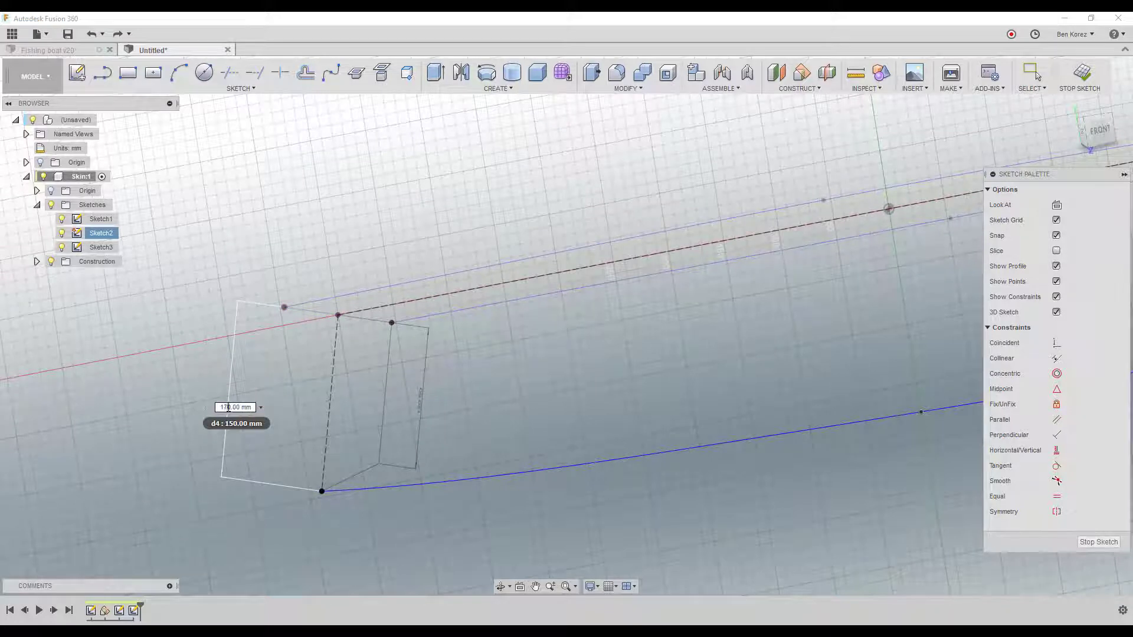
pyautogui.press('Return')
pyautogui.scroll(-2, 195, 366)
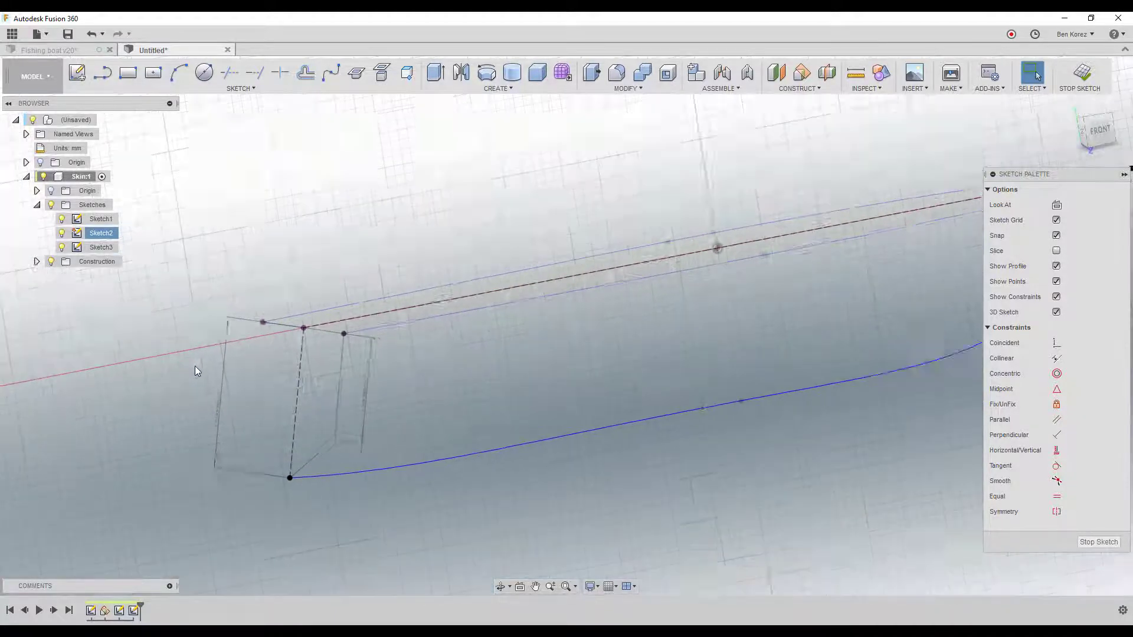
# Shorten the tangent handle at the transom end of the keel spline to flatten the curve toward the stern.
pyautogui.moveTo(1117, 141); pyautogui.dragTo(1119, 167)
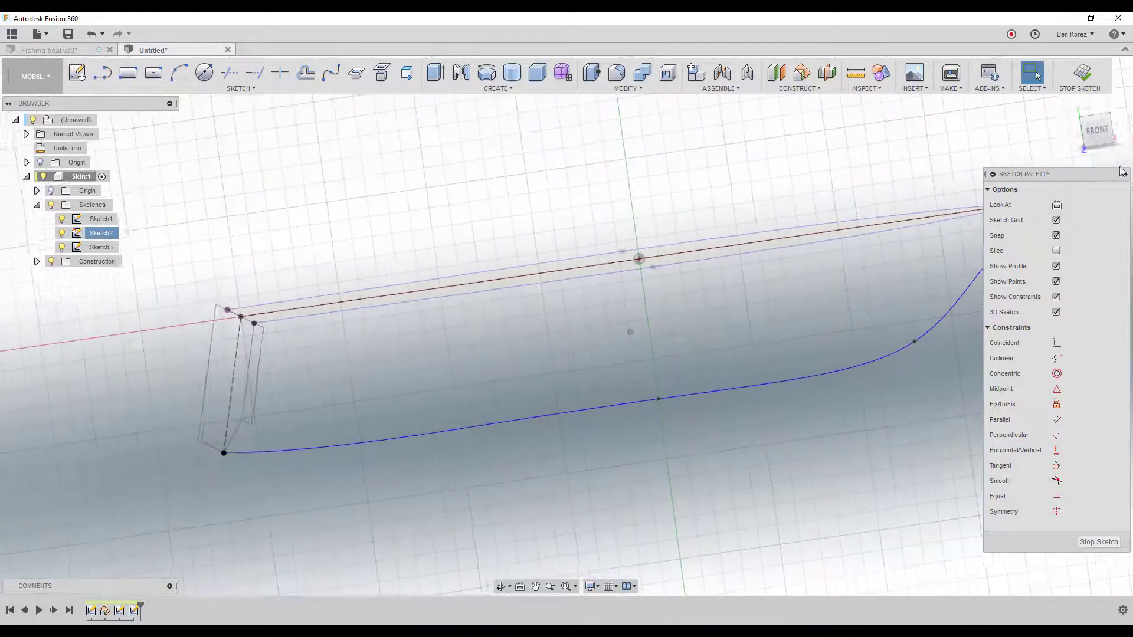
pyautogui.click(1097, 131)
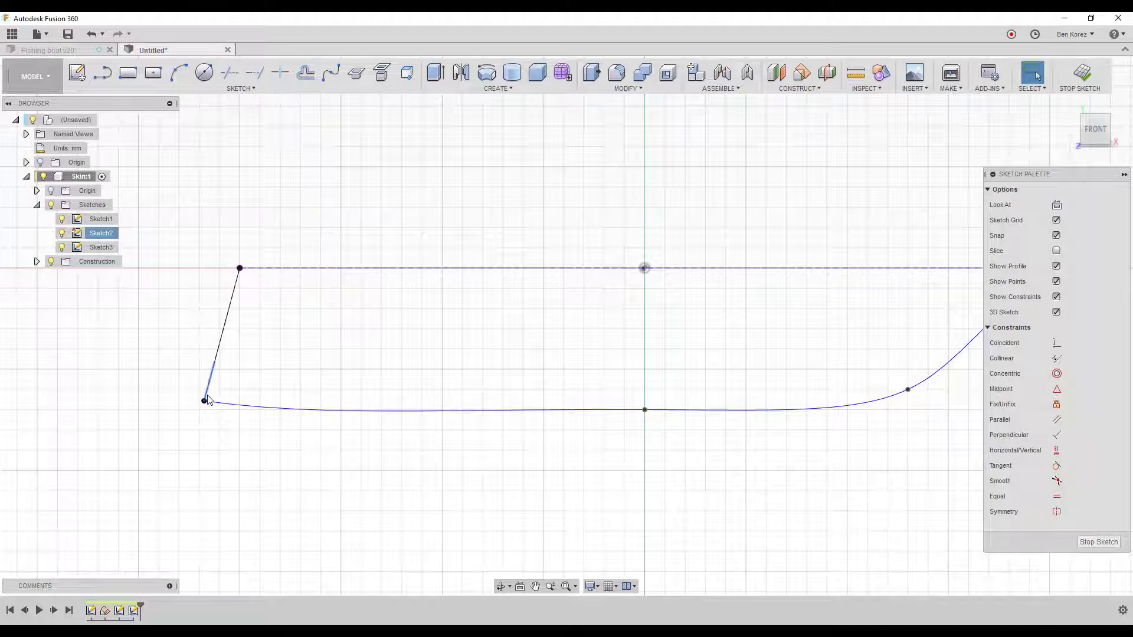
pyautogui.click(296, 410)
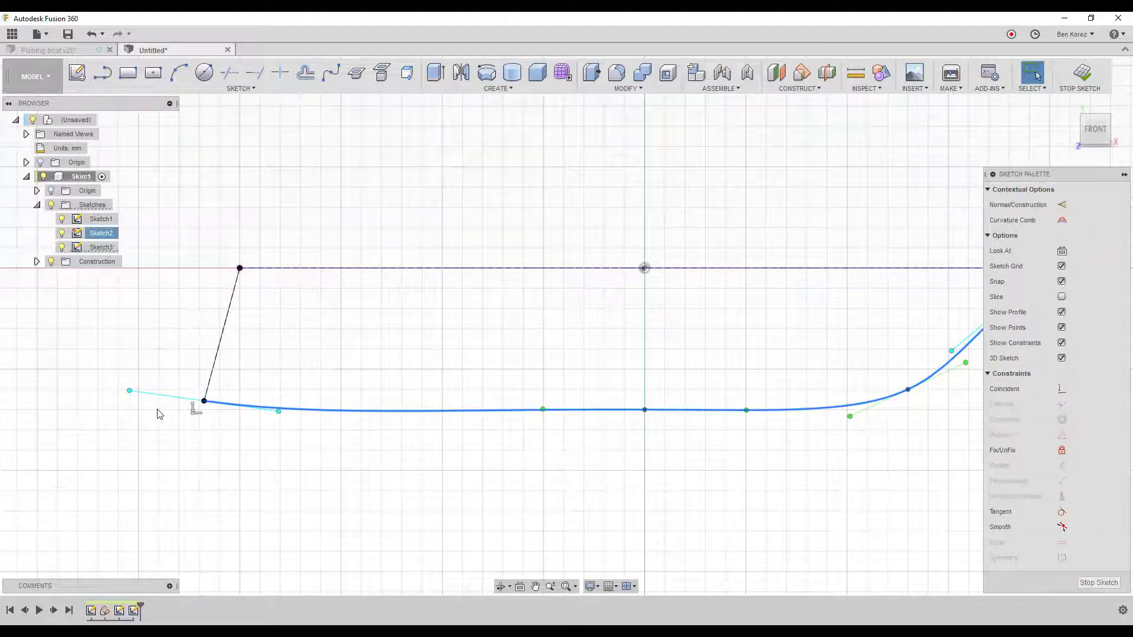
pyautogui.moveTo(130, 392); pyautogui.dragTo(170, 400)
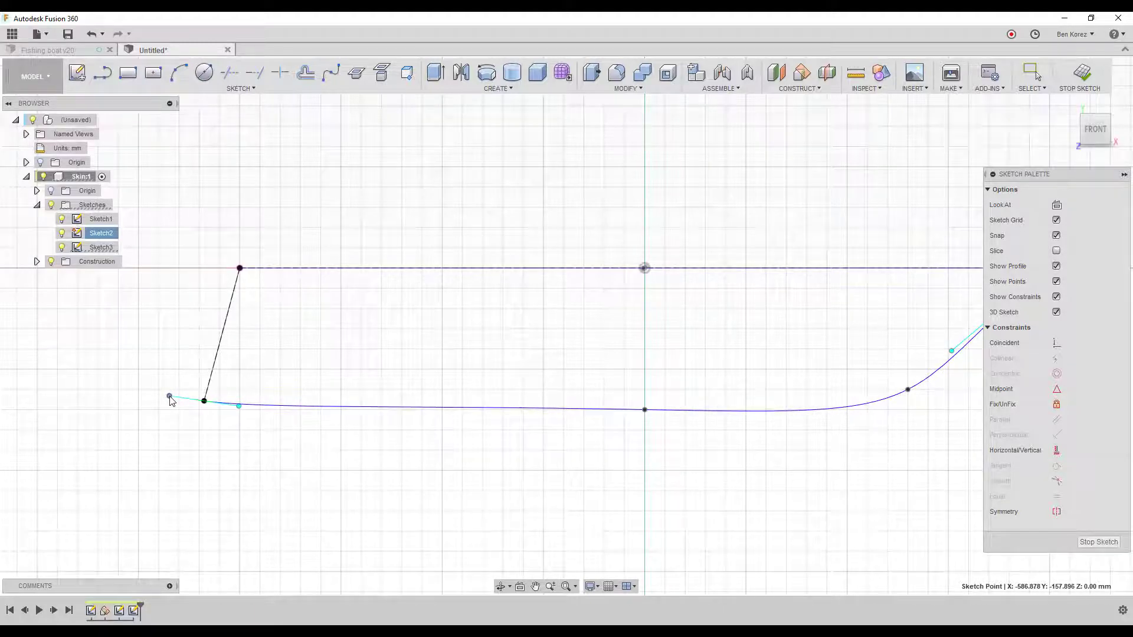
pyautogui.scroll(-2, 210, 430)
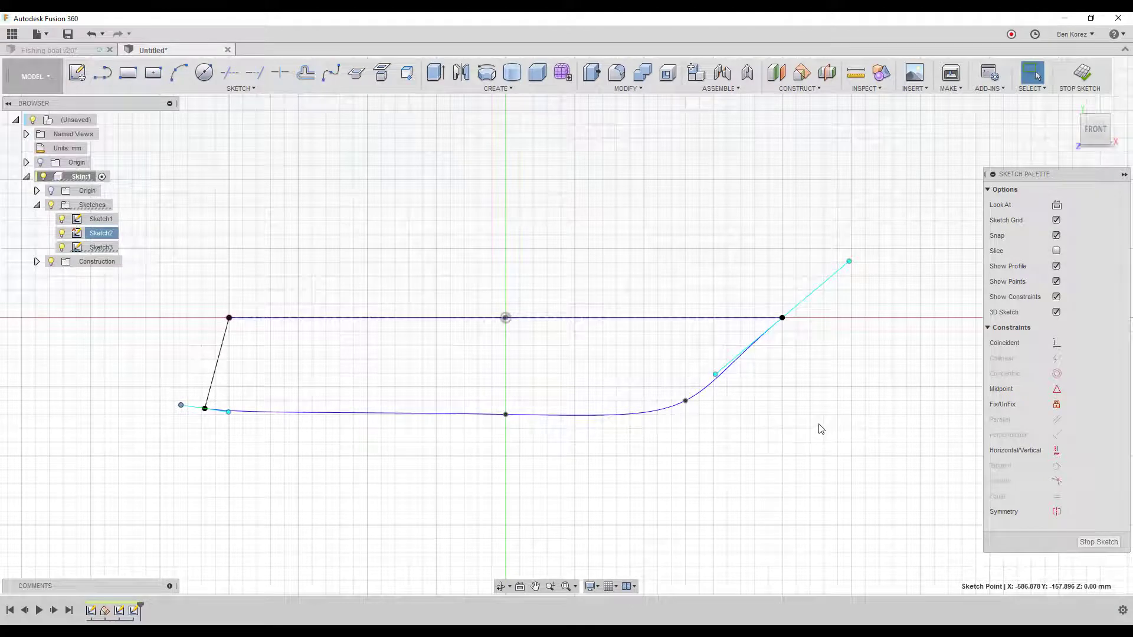
pyautogui.scroll(1, 821, 429)
pyautogui.scroll(-2, 821, 429)
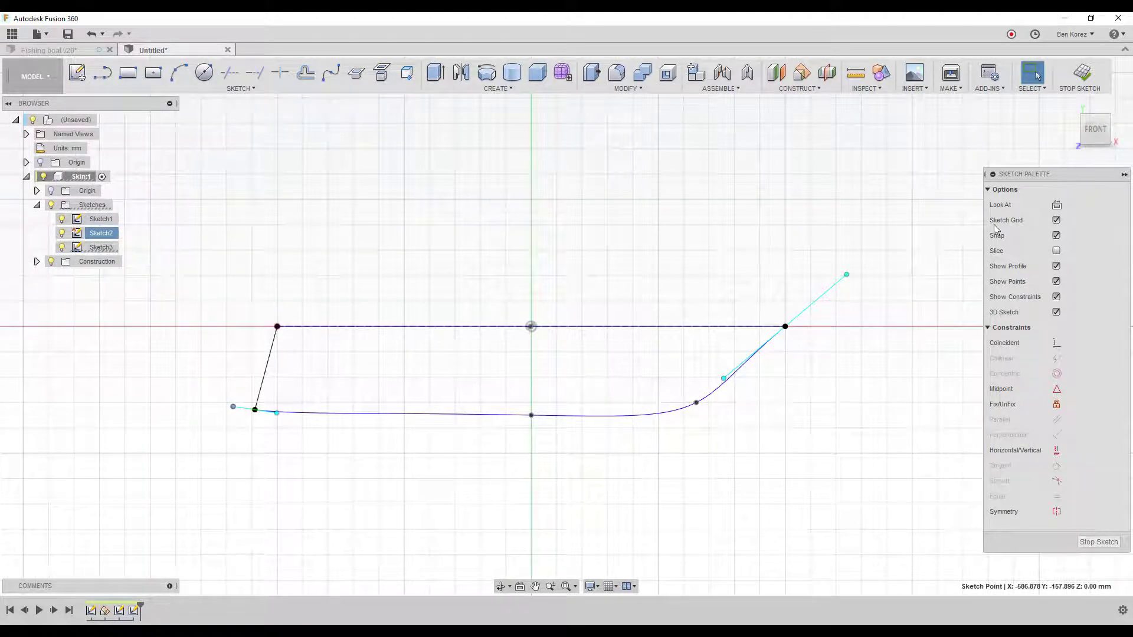
# Finish the side-view sketch and hide the dimensions of the transom sketch, Sketch2.
pyautogui.click(1082, 74)
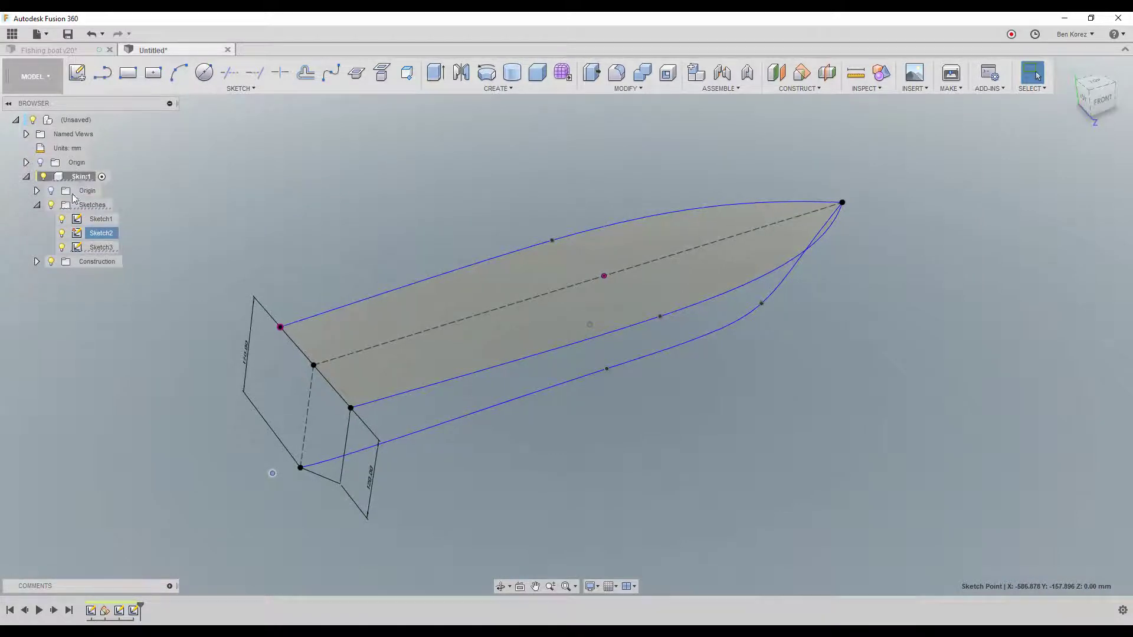
pyautogui.keyDown('shift'); pyautogui.moveTo(590, 324); pyautogui.dragTo(596, 278, button='middle'); pyautogui.keyUp('shift')
pyautogui.rightClick(108, 236)
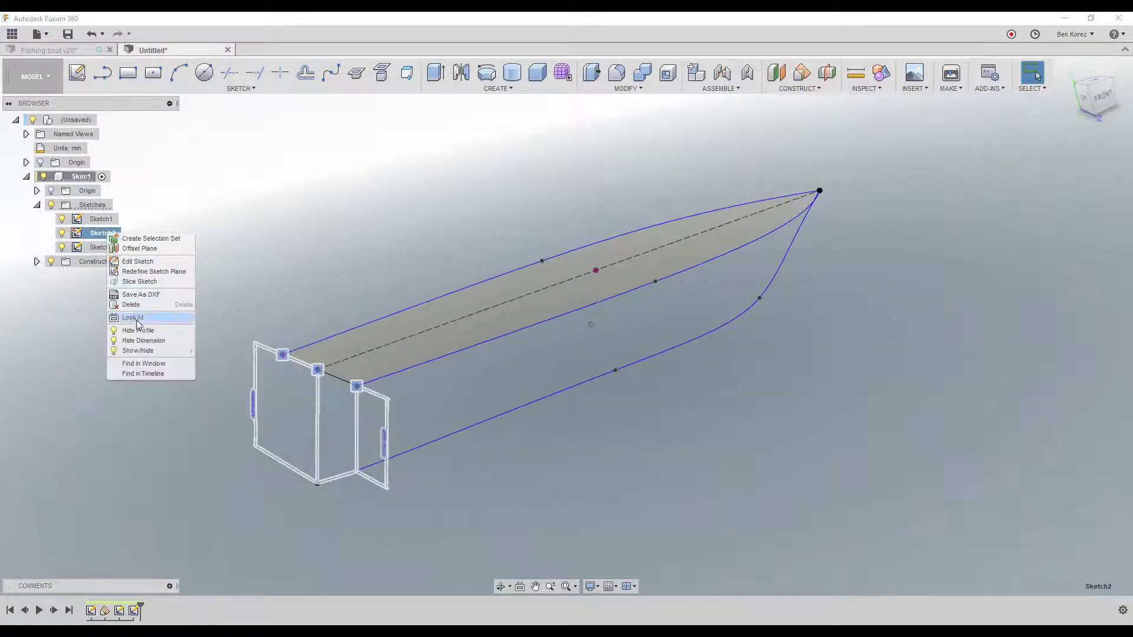
pyautogui.click(141, 342)
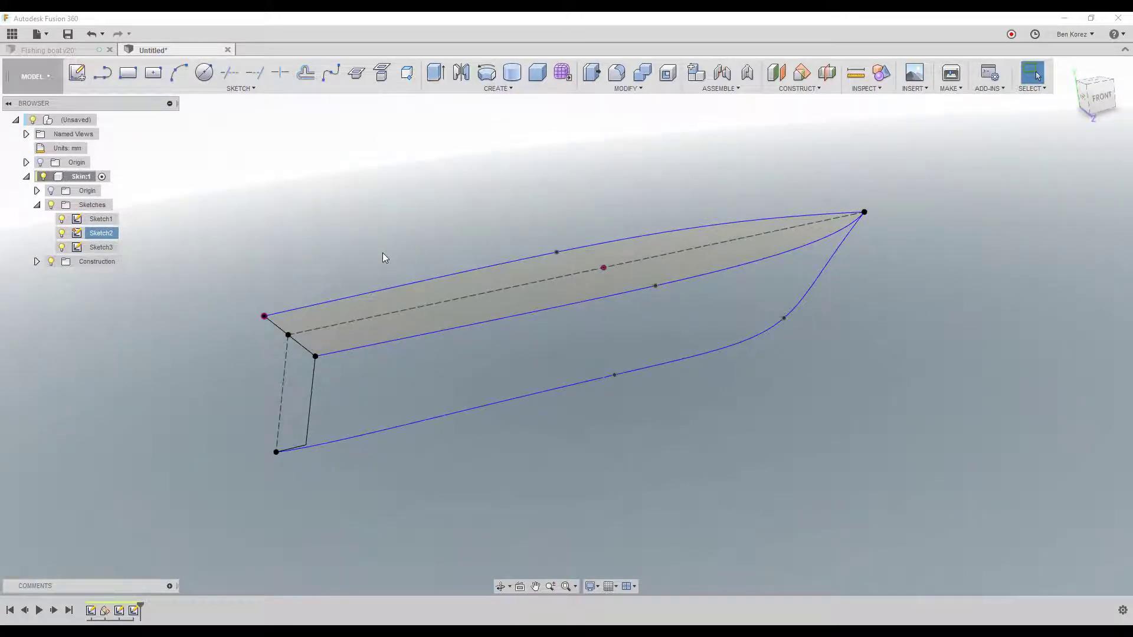
# Reopen the side-view sketch, Sketch3, and project the transom's lower side corner into it.
pyautogui.doubleClick(110, 248)
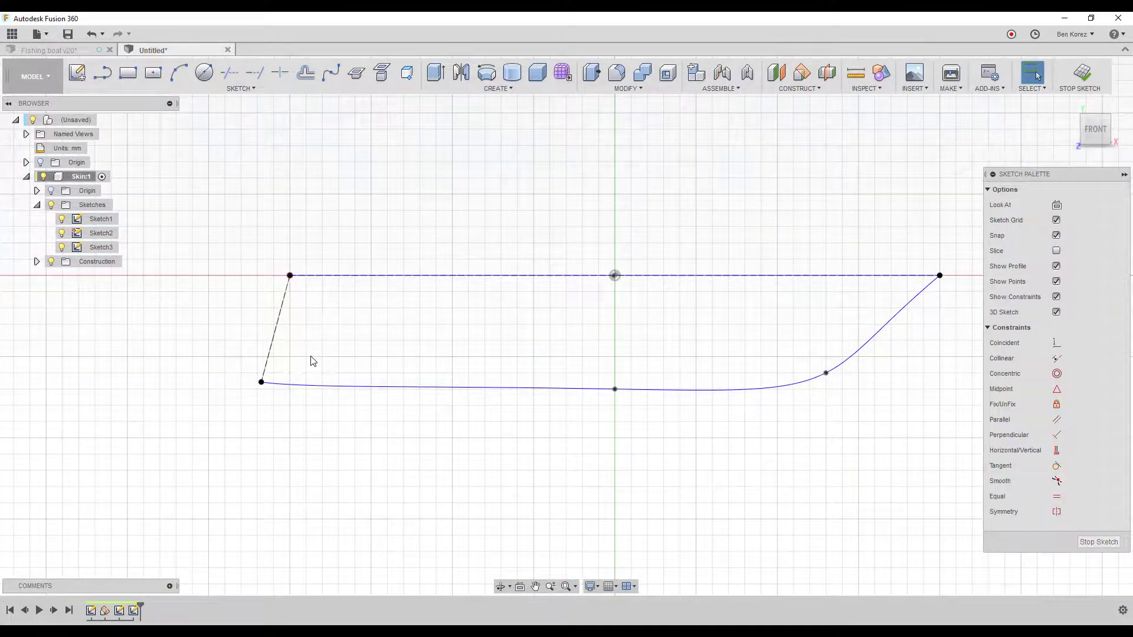
pyautogui.press('p')
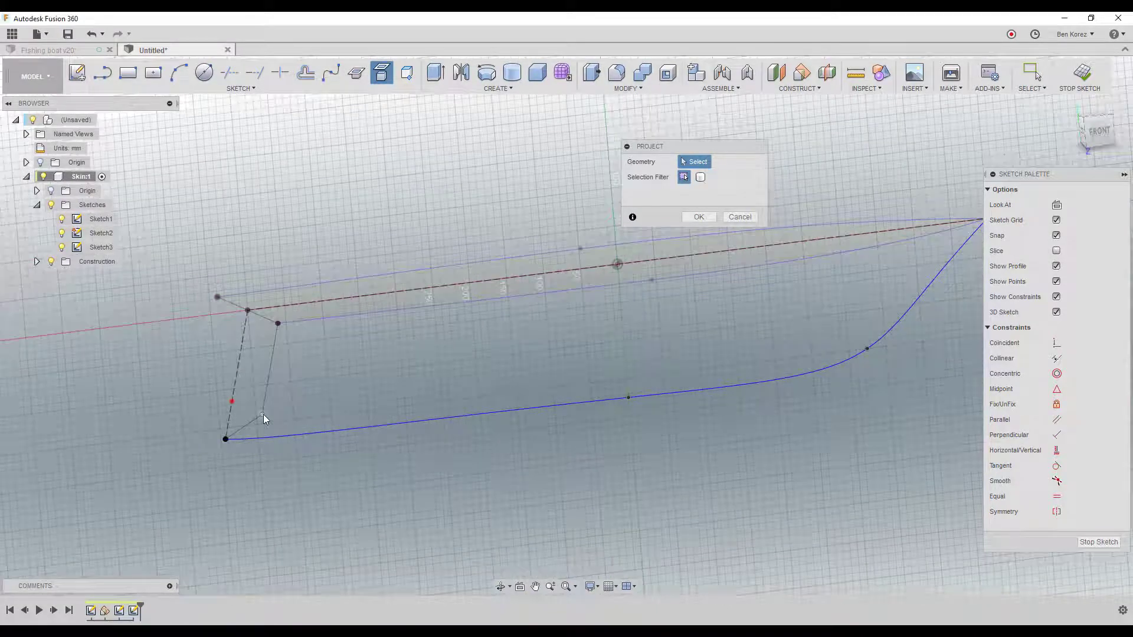
pyautogui.click(698, 218)
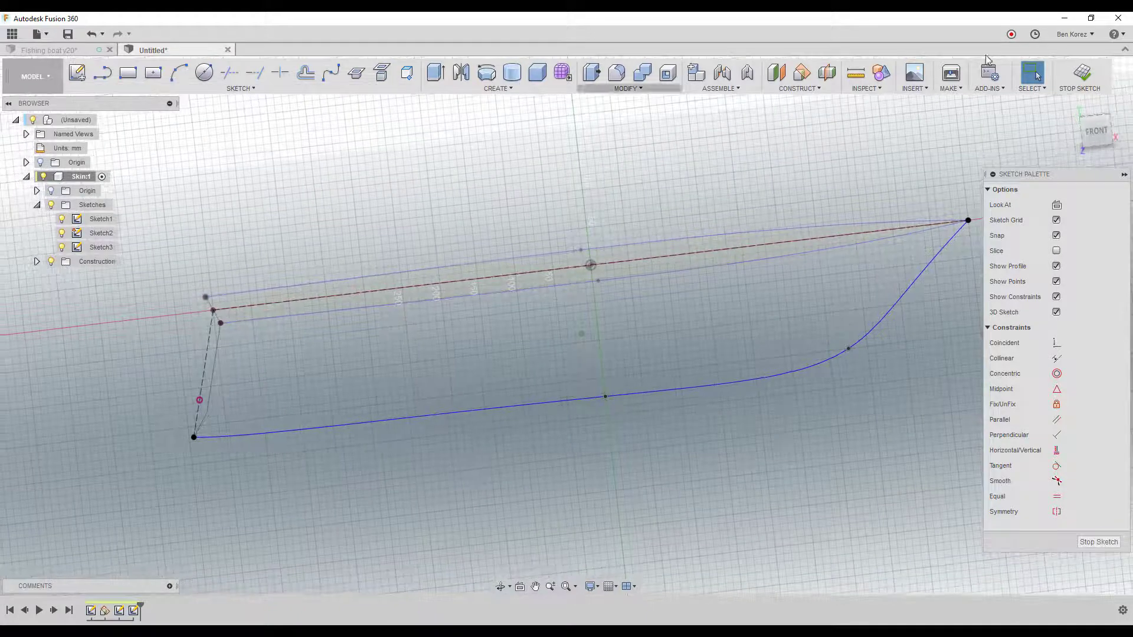
# Place a sketch point on the keel spline between its forward fit point and the bow tip.
pyautogui.click(1092, 136)
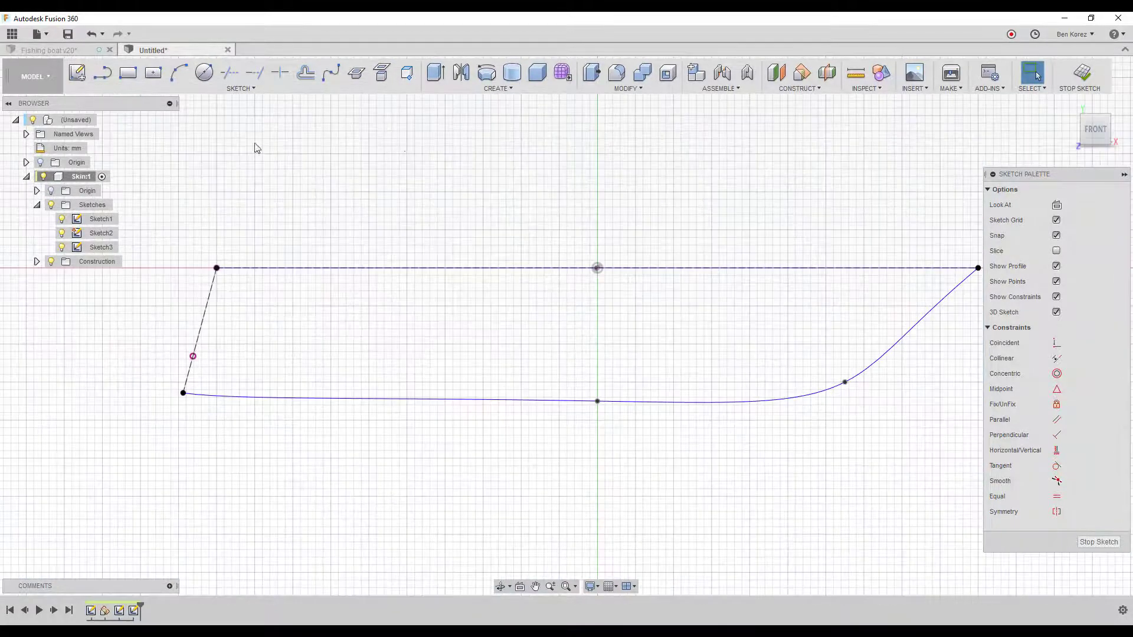
pyautogui.click(246, 88)
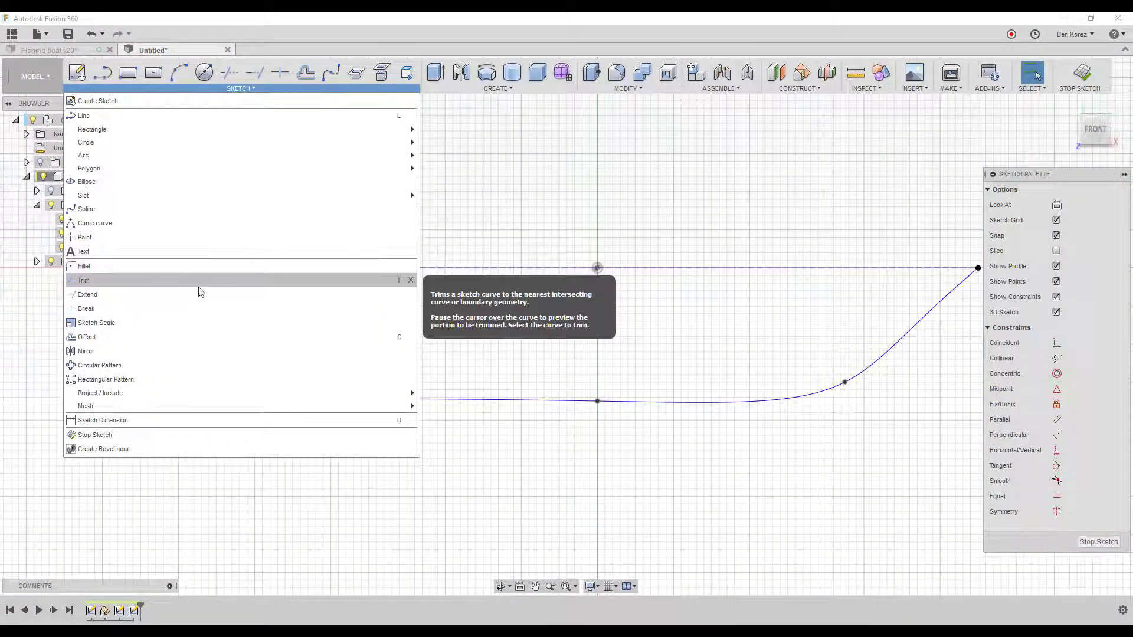
pyautogui.click(197, 239)
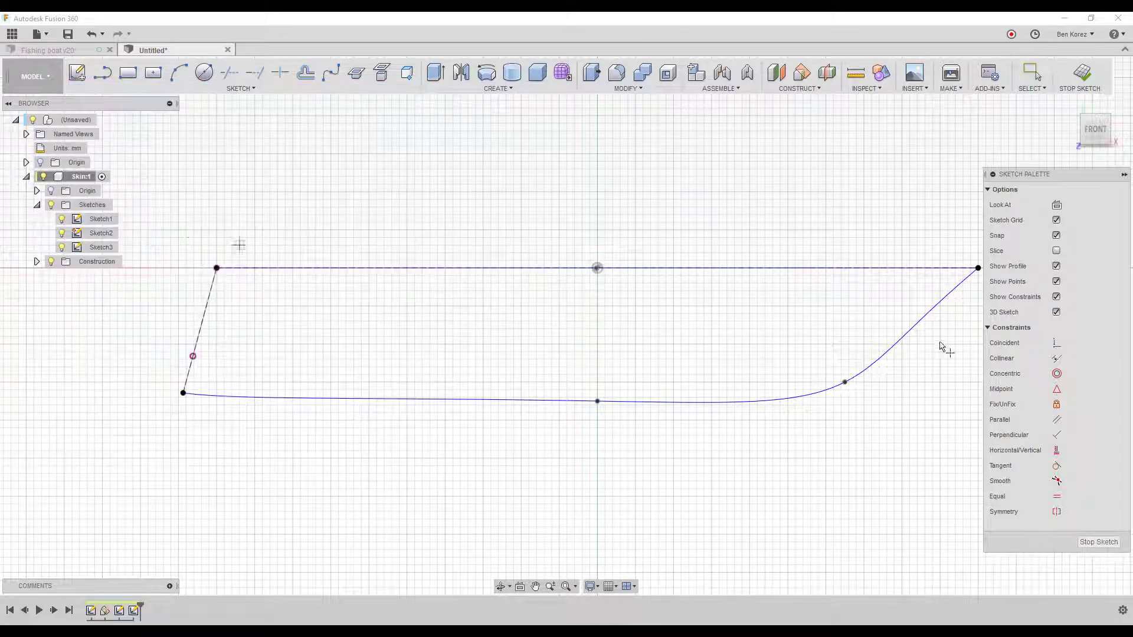
pyautogui.click(887, 352)
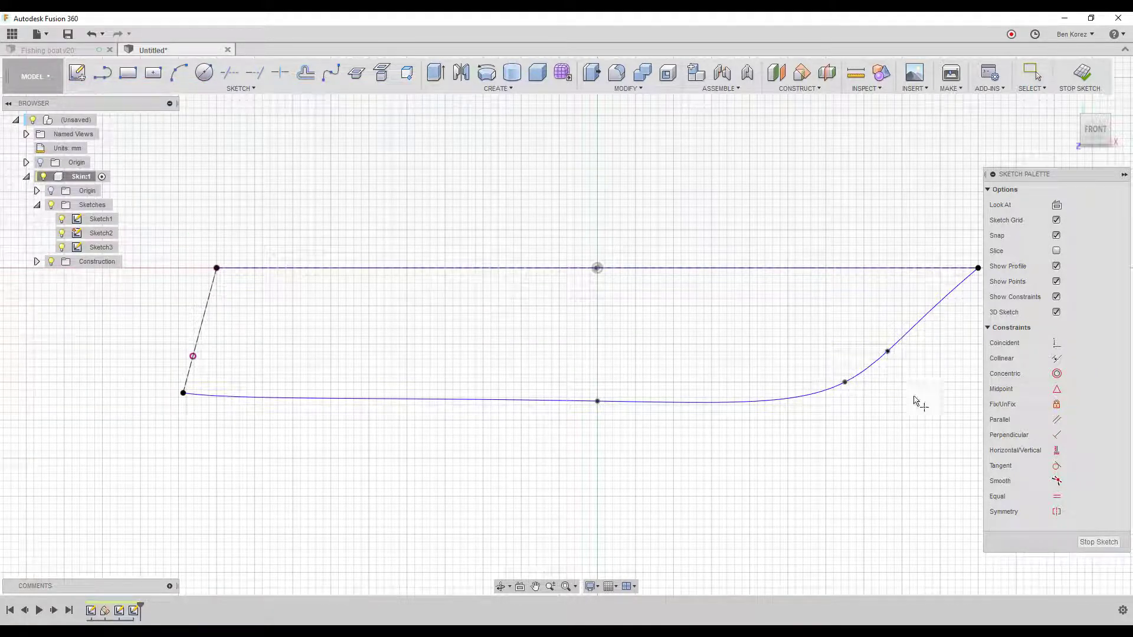
# Align the new point on the keel spline horizontally with the projected transom corner point.
pyautogui.click(1057, 451)
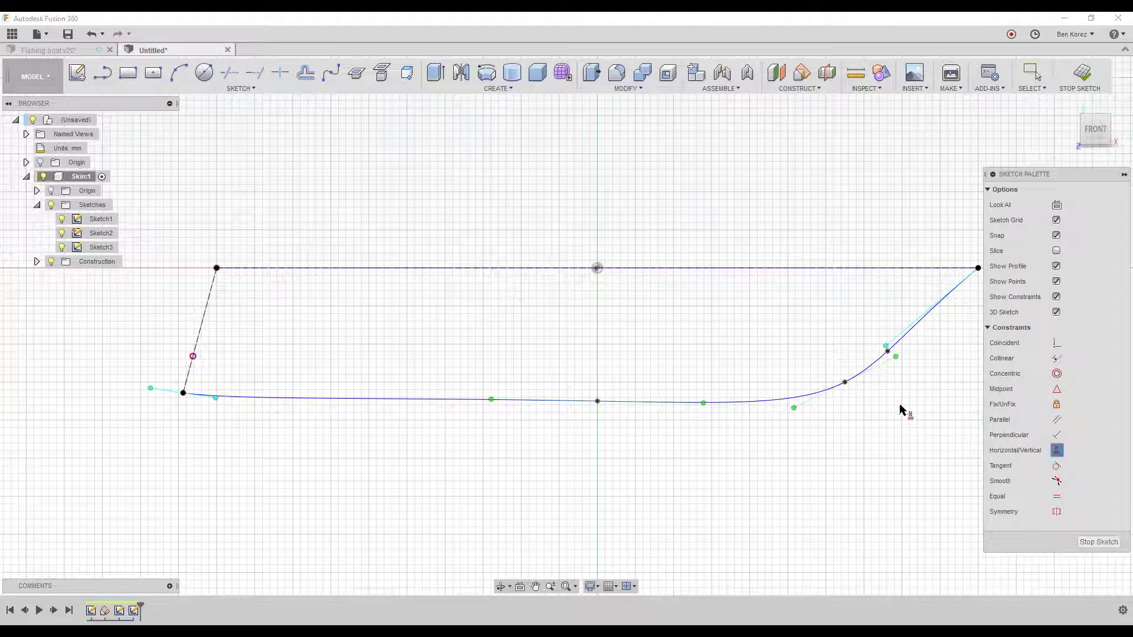
pyautogui.click(888, 353)
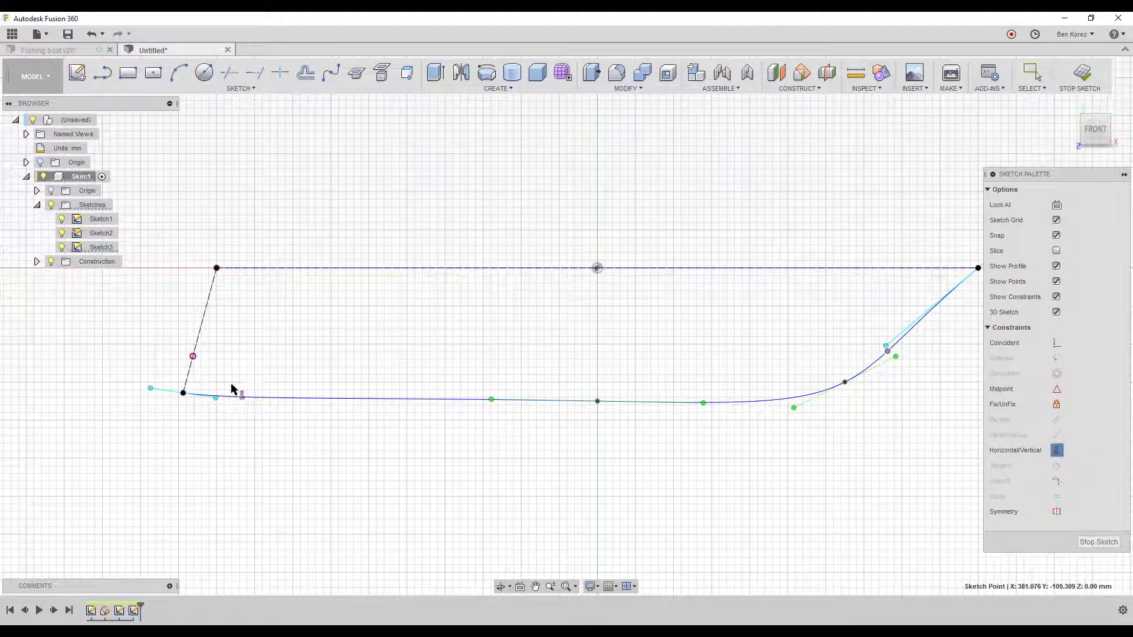
pyautogui.click(193, 357)
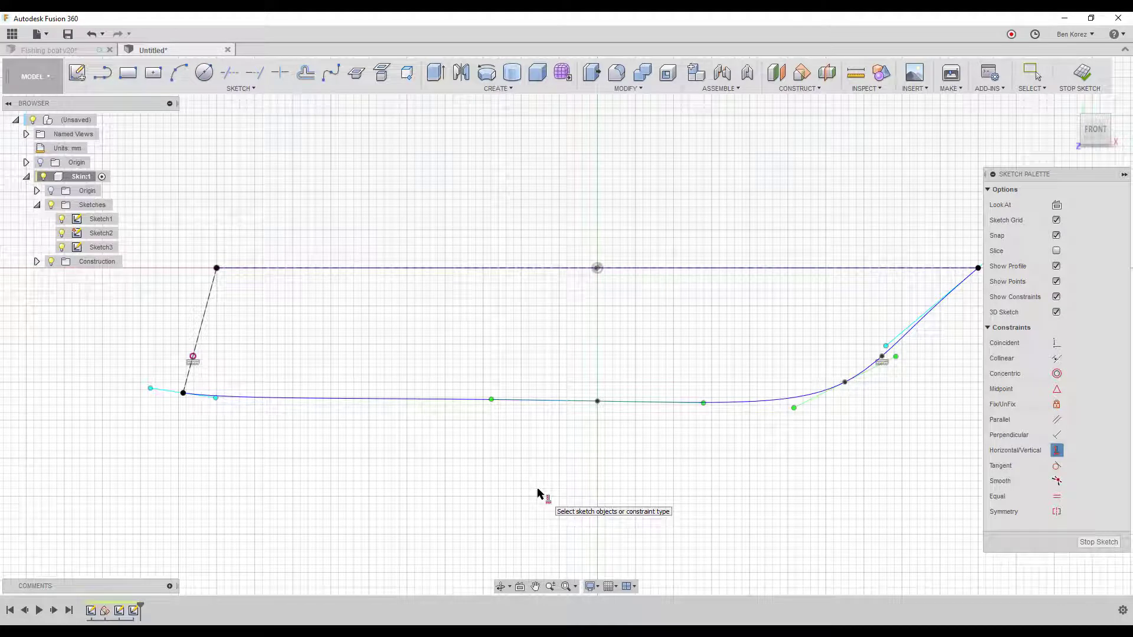
pyautogui.press('Escape')
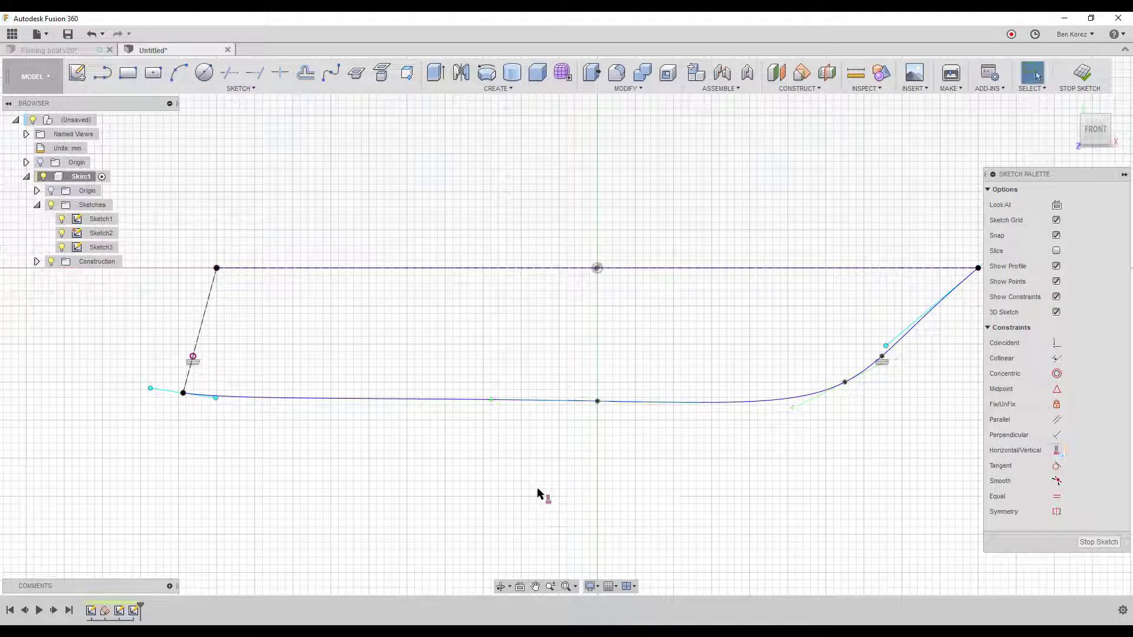
# Draw a short horizontal line forward from the new point on the keel spline.
pyautogui.click(641, 463)
pyautogui.press('l')
pyautogui.click(881, 357)
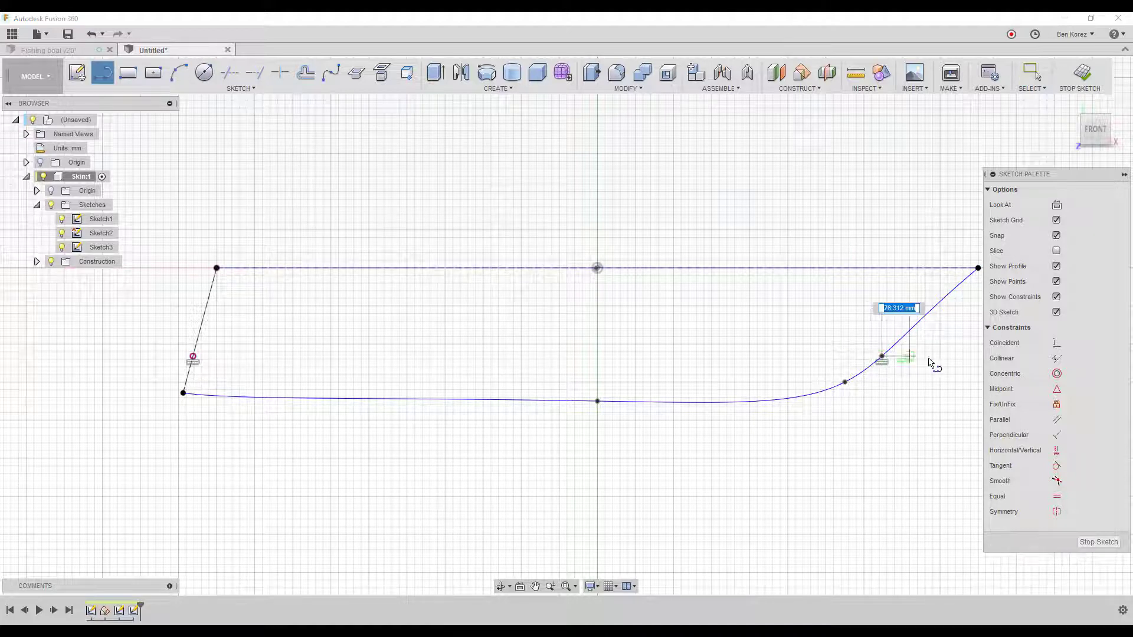
pyautogui.click(932, 355)
pyautogui.press('Escape')
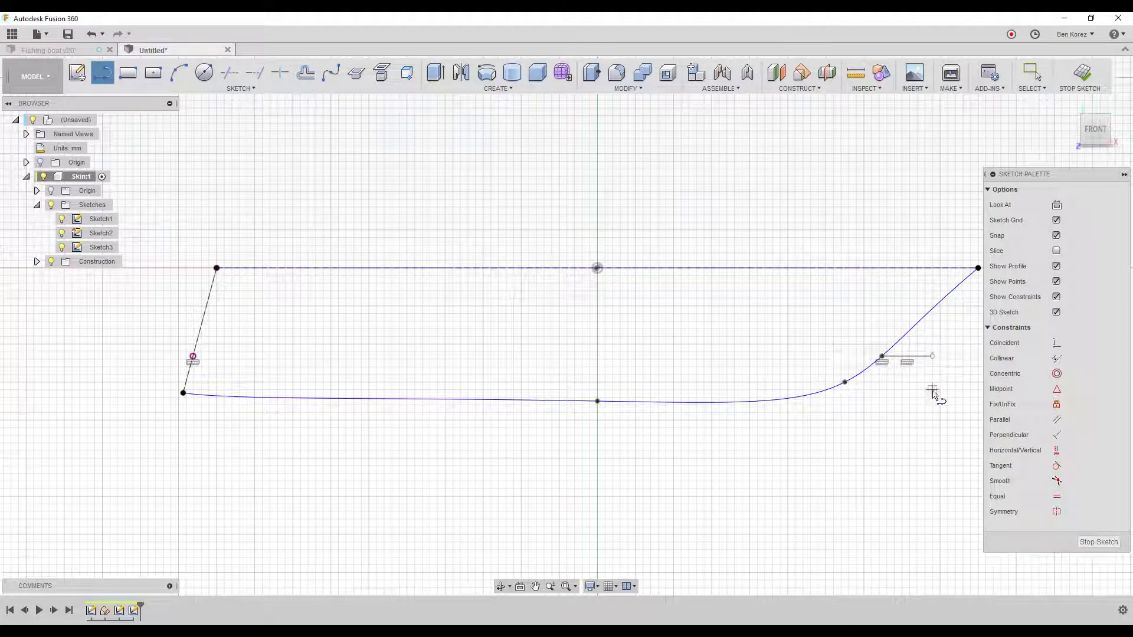
pyautogui.press('Escape')
# Break the keel spline at the point where the short horizontal line starts.
pyautogui.click(277, 76)
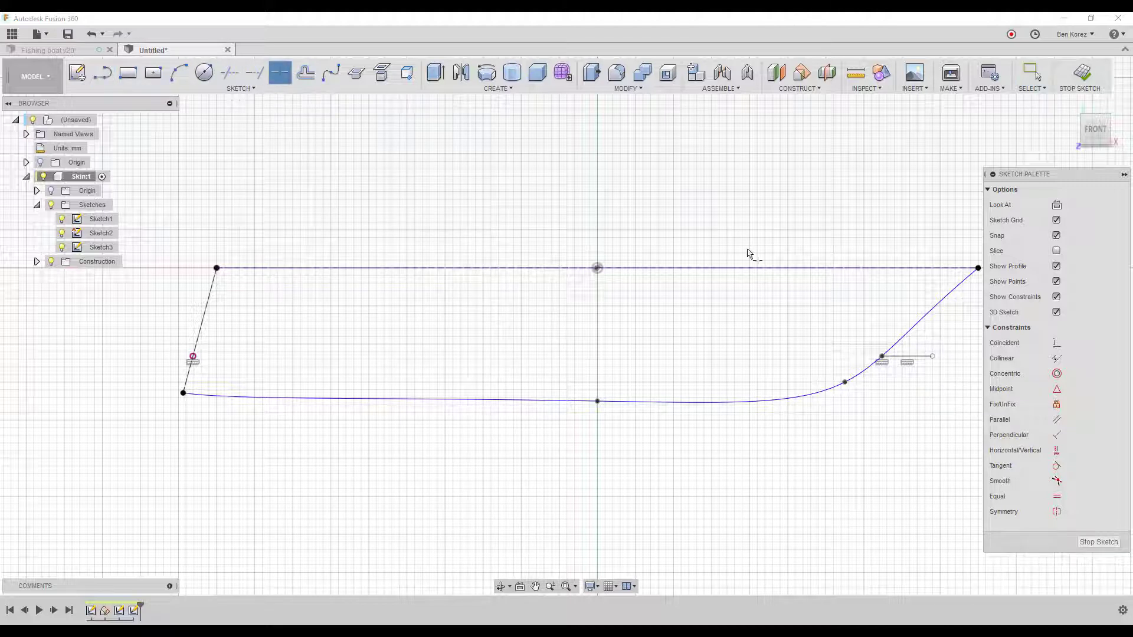
pyautogui.click(881, 356)
pyautogui.press('Escape')
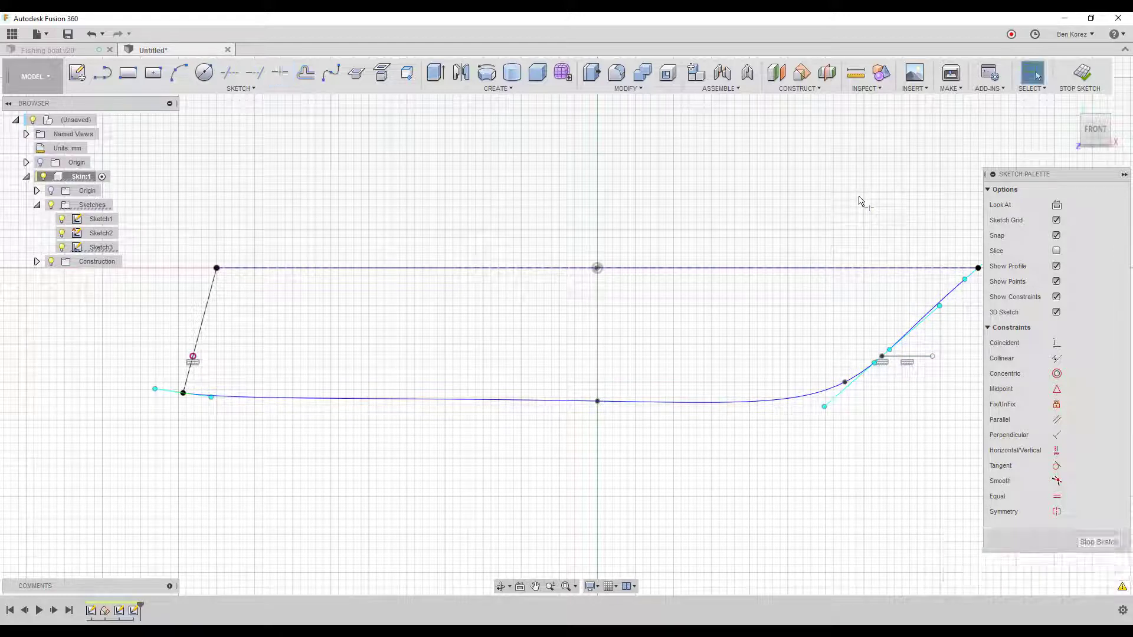
pyautogui.press('Escape')
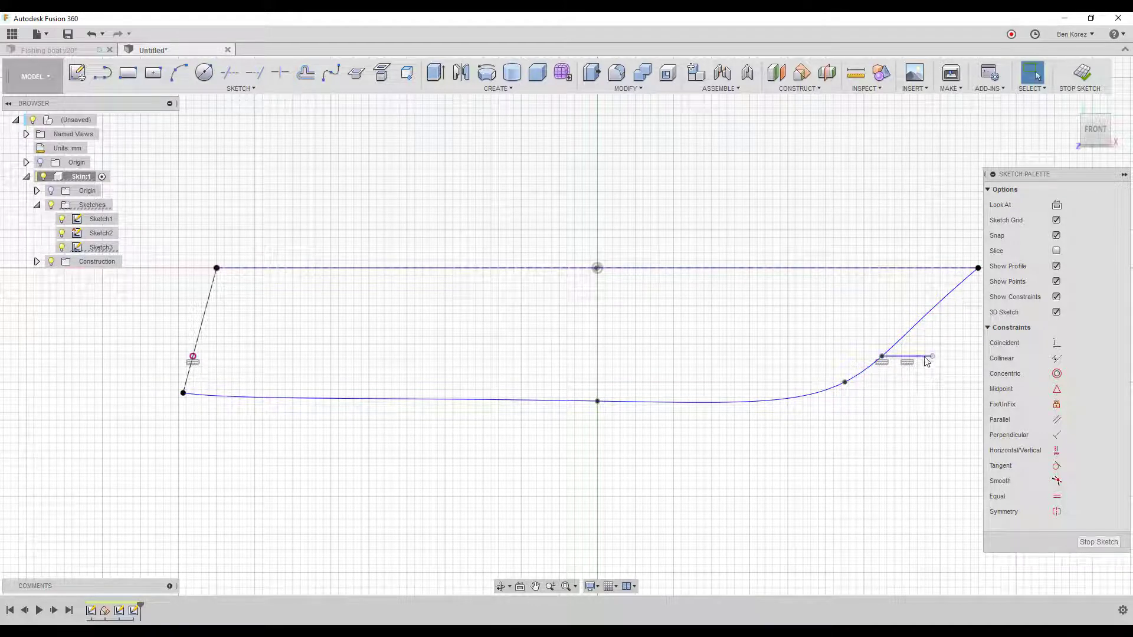
# Convert the short horizontal line to construction geometry and finish the side-view sketch.
pyautogui.click(924, 357)
pyautogui.press('x')
pyautogui.click(1084, 80)
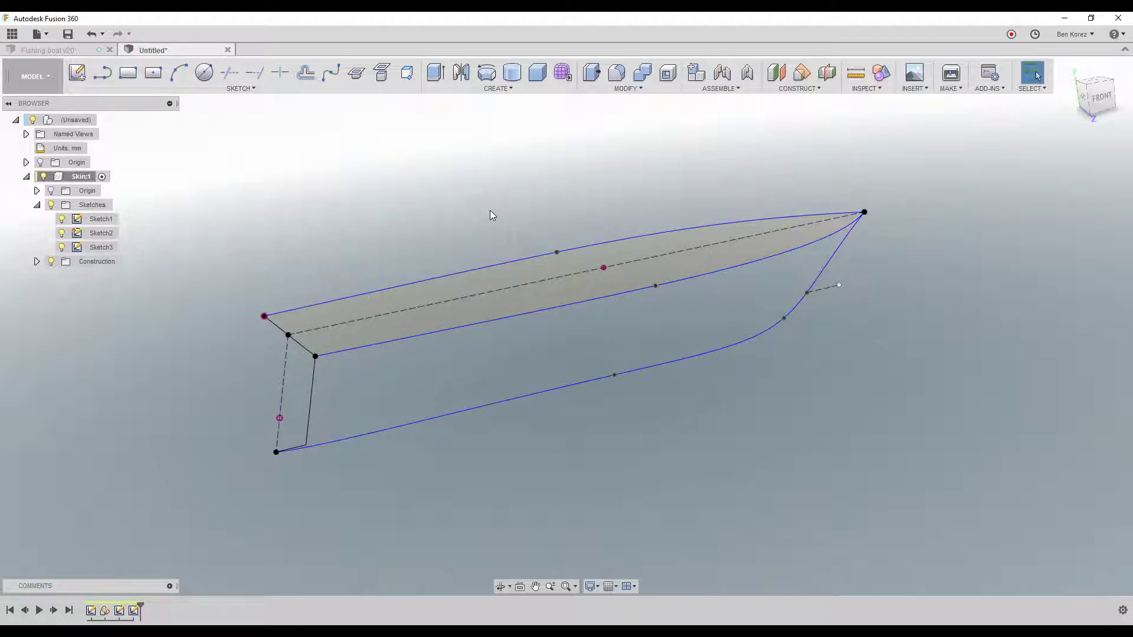
# Create a construction axis through two points: the transom's lower side corner and the aligned point on the keel spline.
pyautogui.click(799, 89)
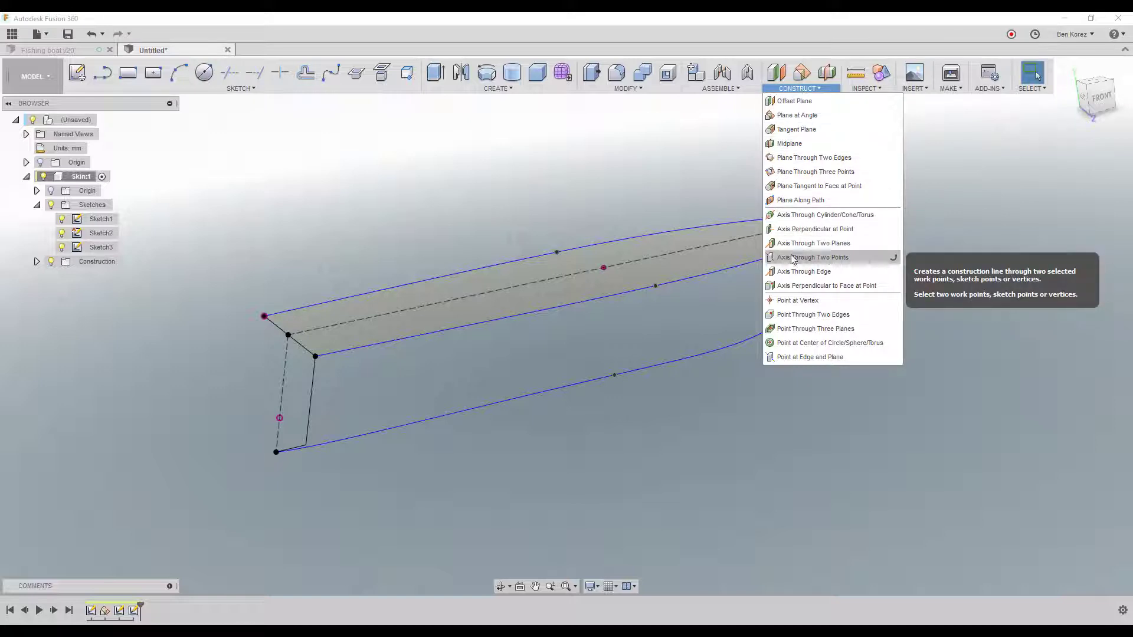
pyautogui.click(825, 263)
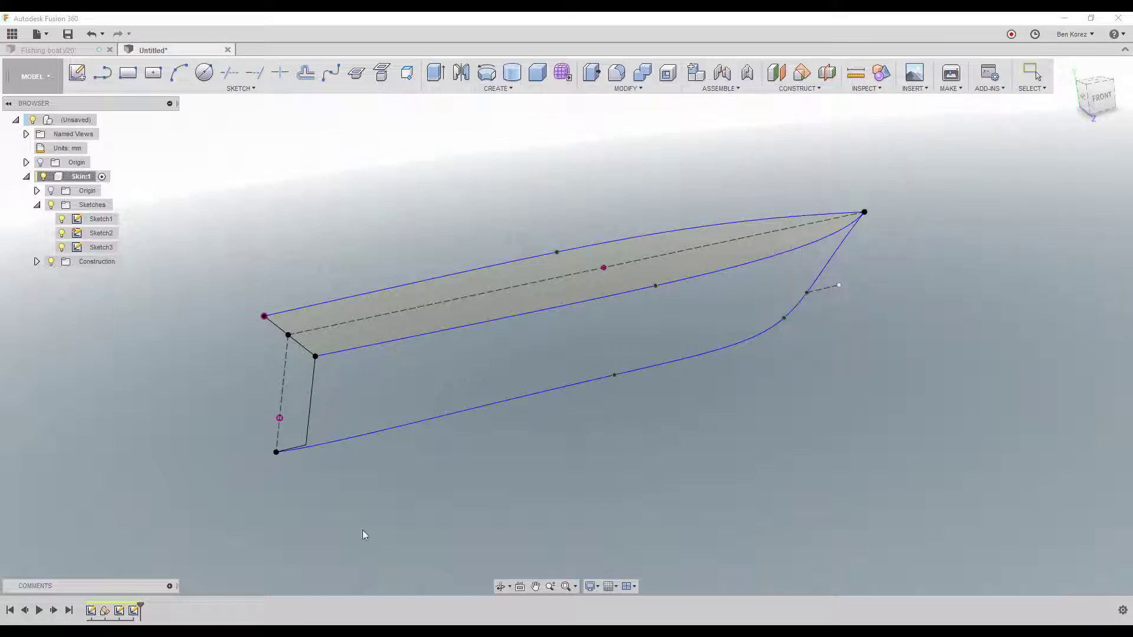
pyautogui.click(306, 444)
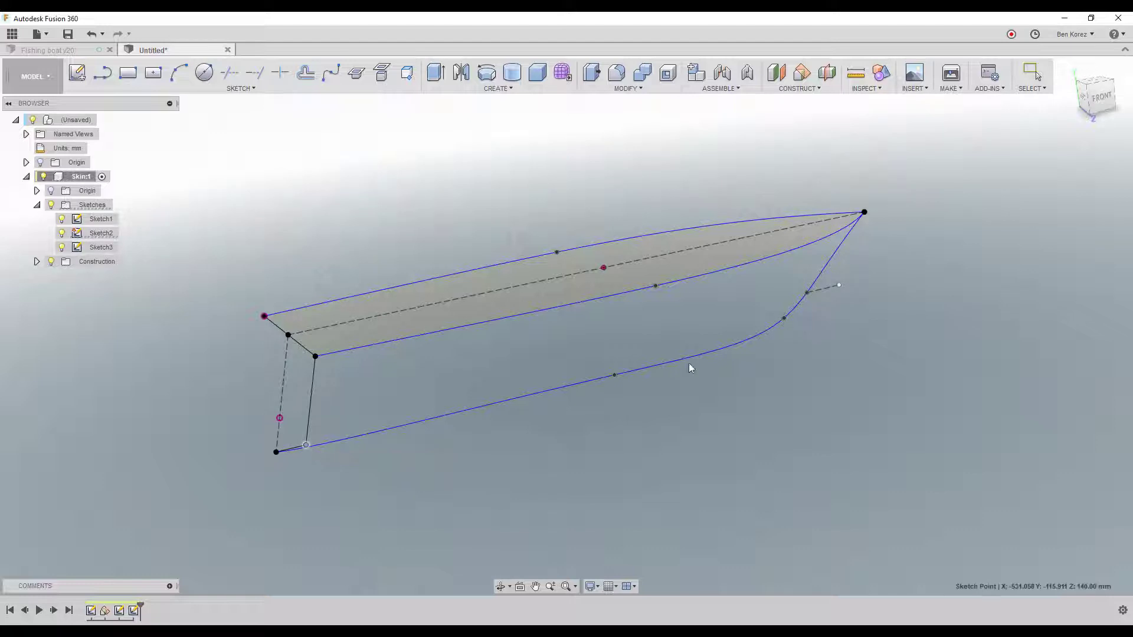
pyautogui.click(807, 291)
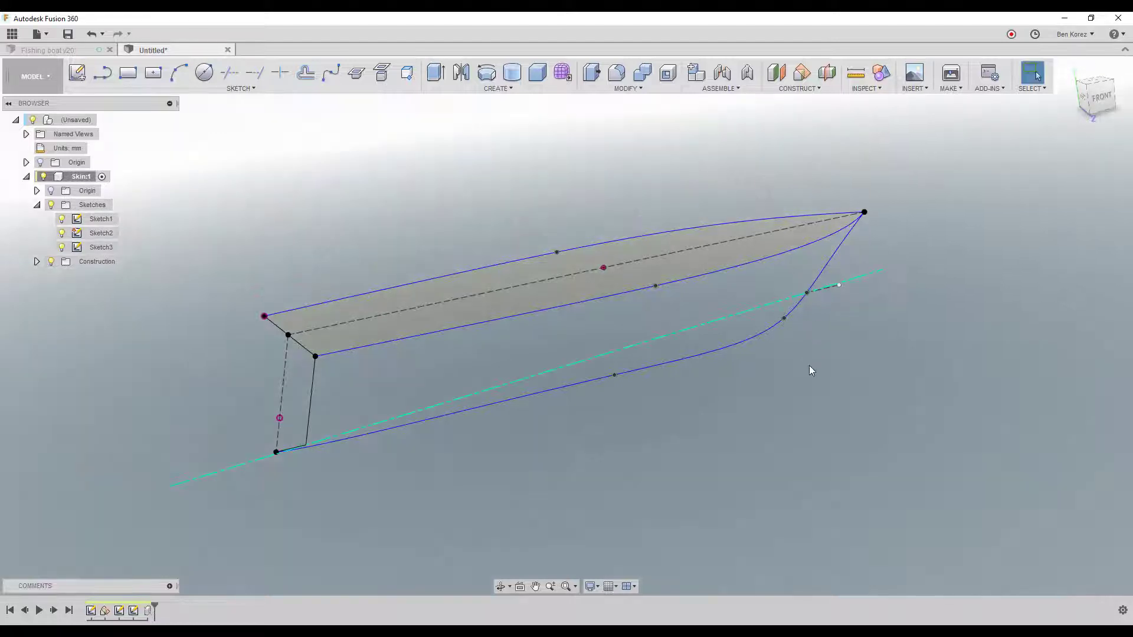
pyautogui.click(801, 72)
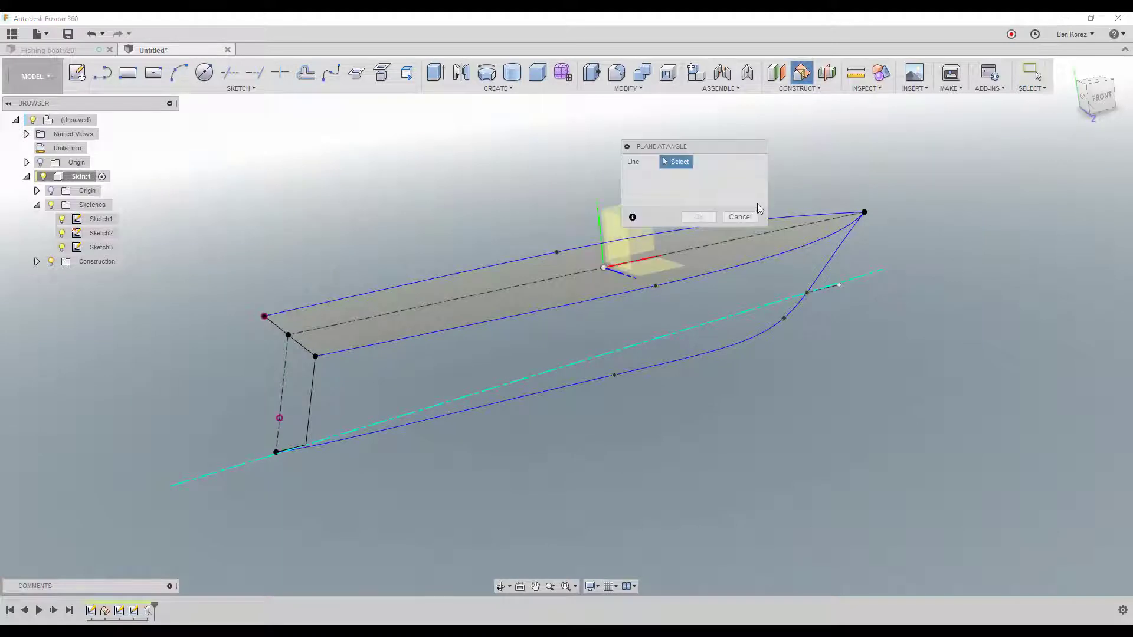
pyautogui.click(749, 214)
pyautogui.press('Escape')
# Create a construction plane at 90 degrees through the lower side axis, and hide the axis.
pyautogui.click(800, 89)
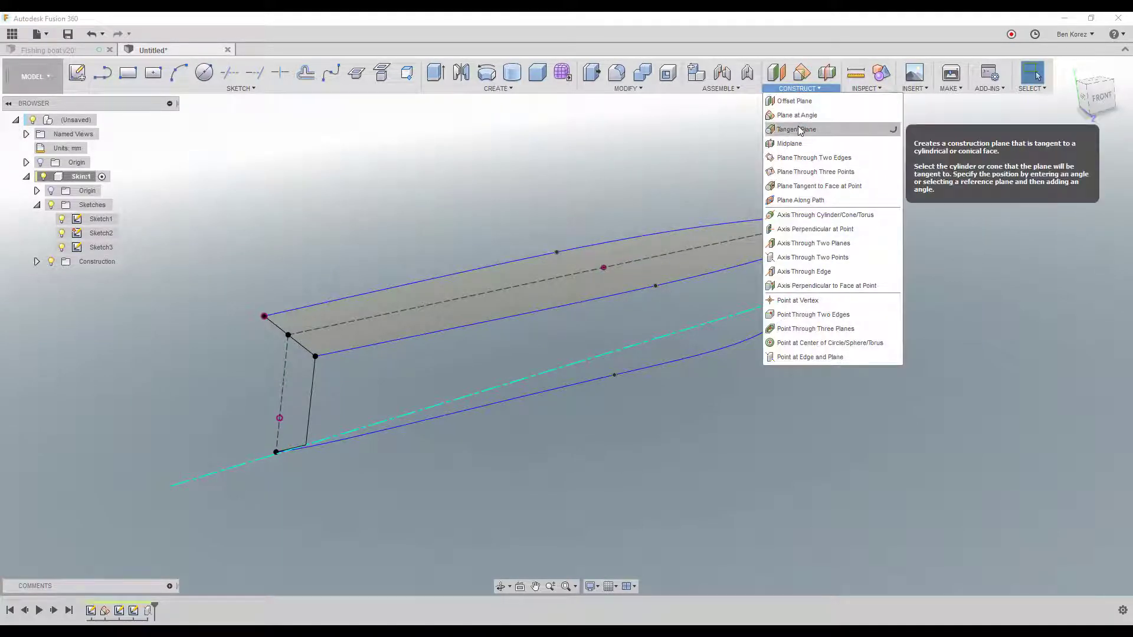
pyautogui.click(796, 115)
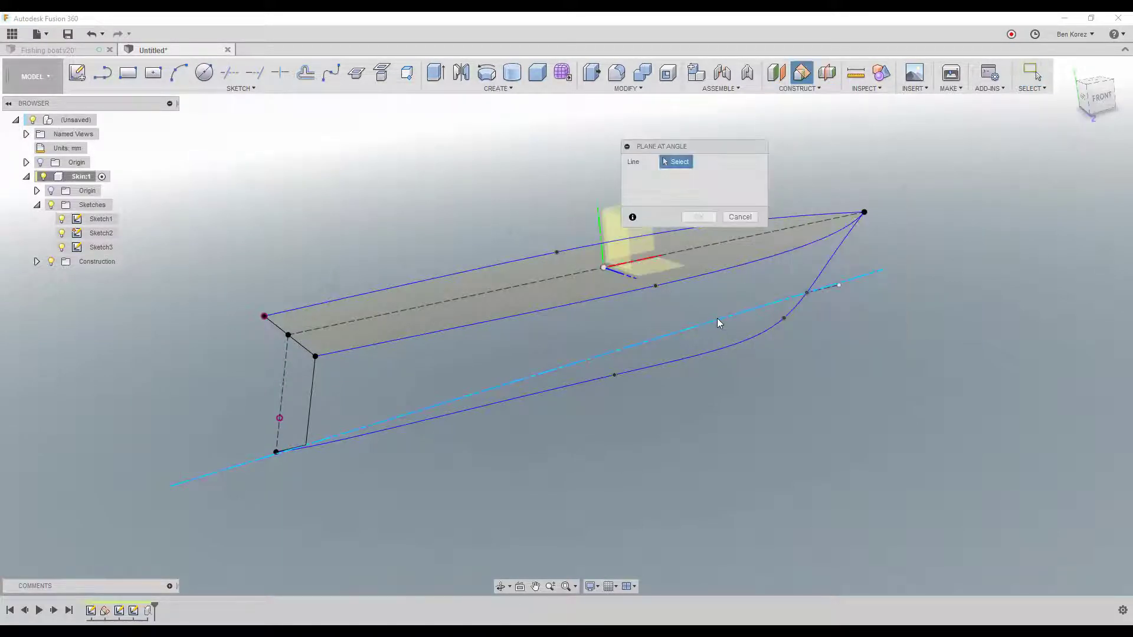
pyautogui.click(717, 319)
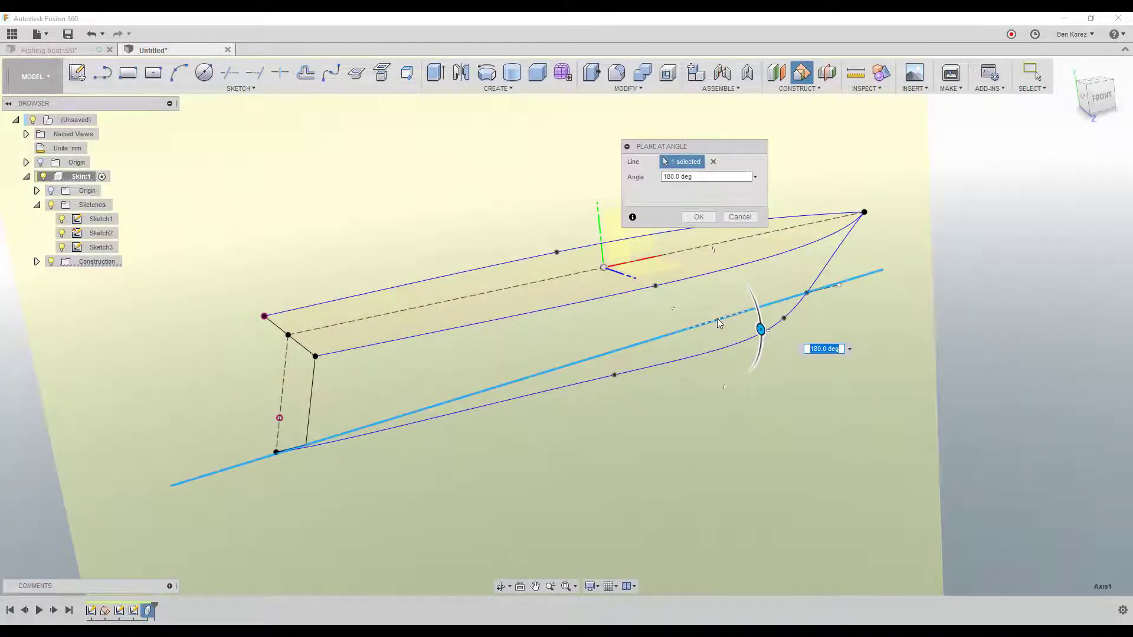
pyautogui.write('90')
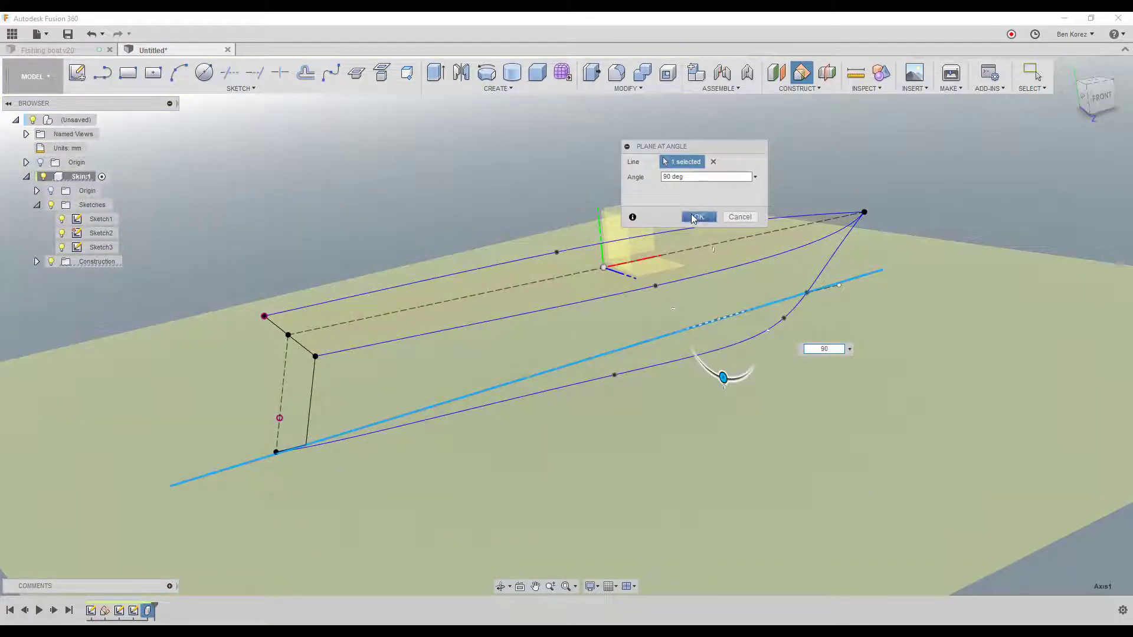
pyautogui.click(698, 216)
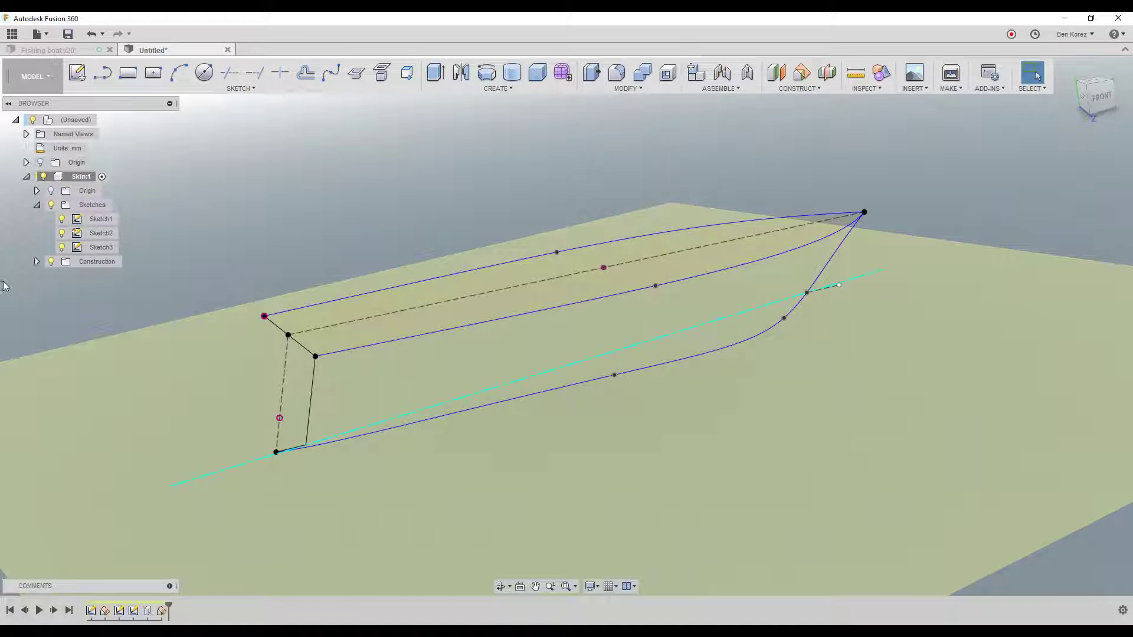
pyautogui.click(36, 262)
pyautogui.click(62, 290)
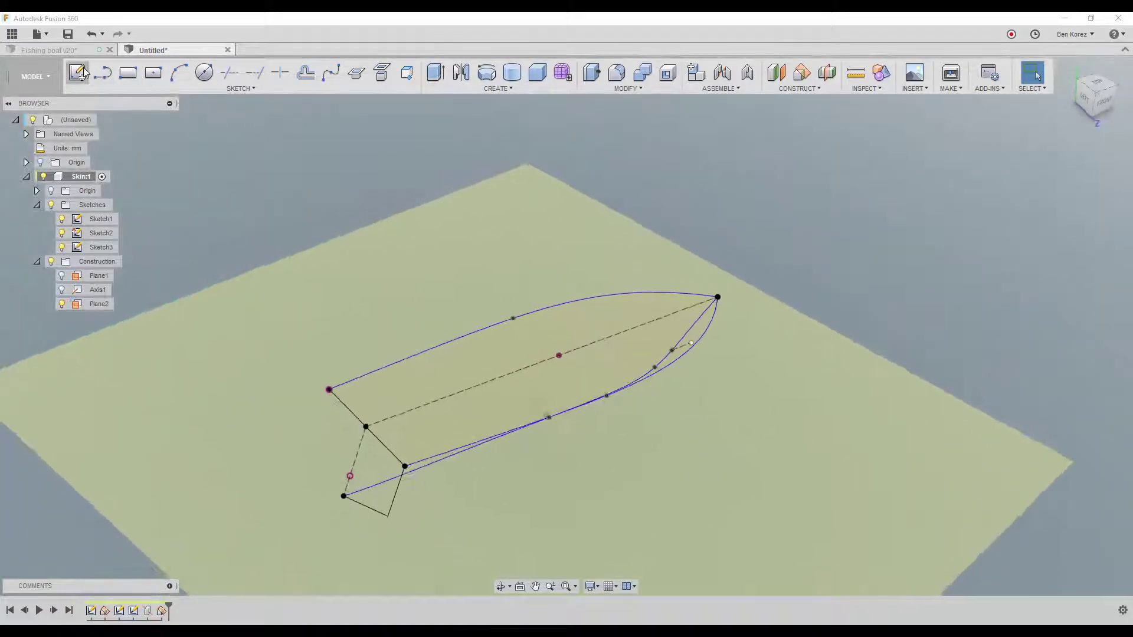
# Start a sketch on the new angled plane and project the transom's lower side corner and the keel spline's break point into it.
pyautogui.click(78, 72)
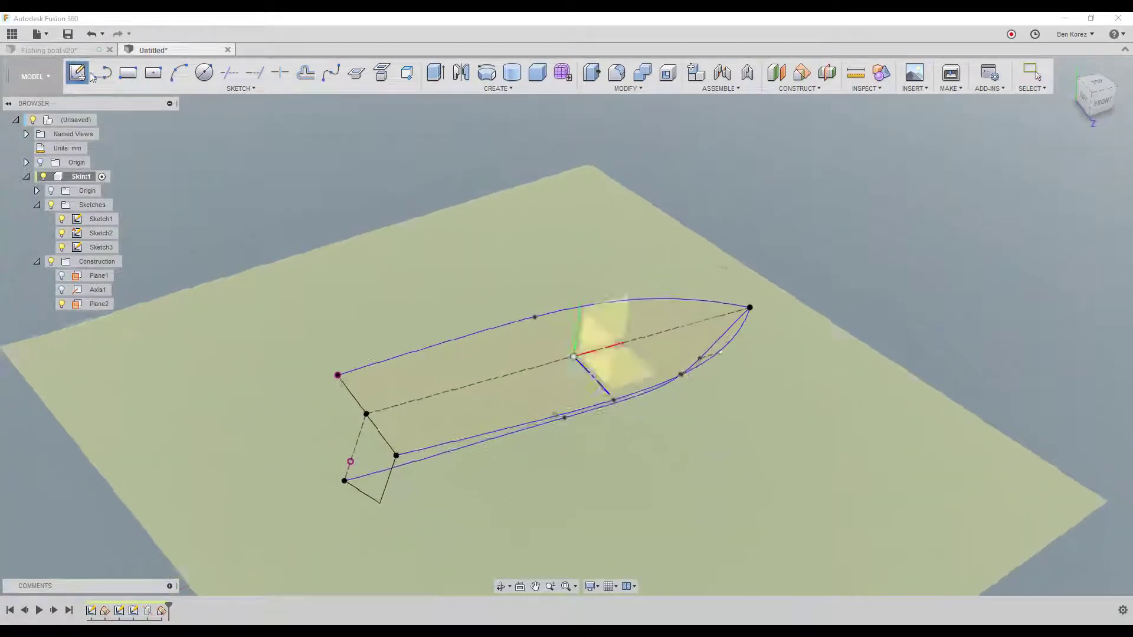
pyautogui.click(537, 232)
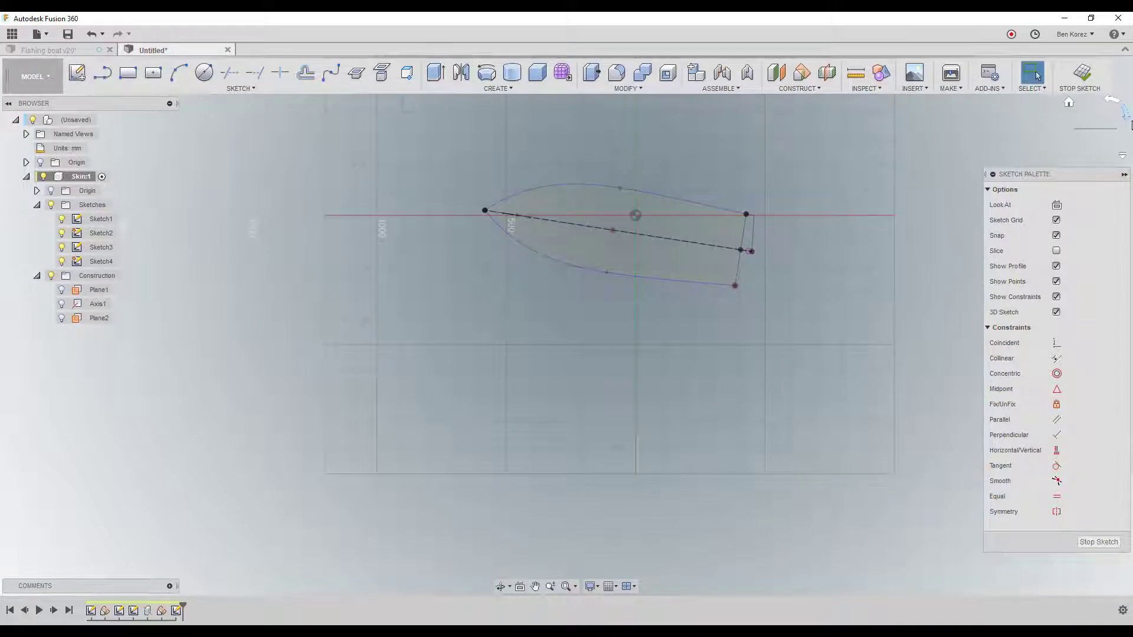
pyautogui.click(1125, 120)
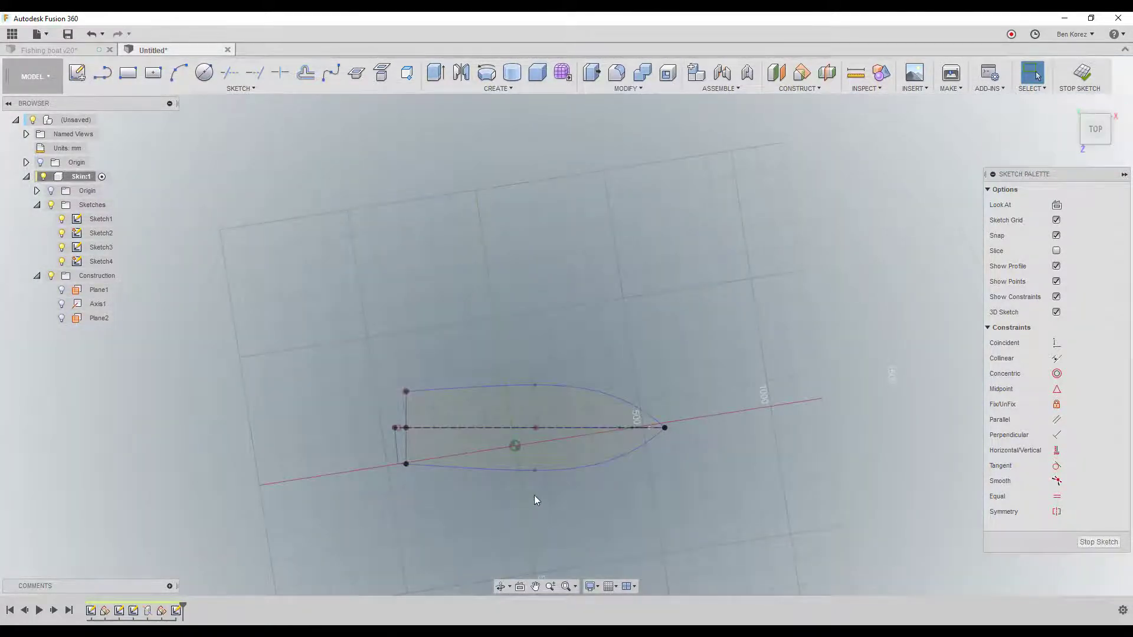
pyautogui.scroll(4, 401, 490)
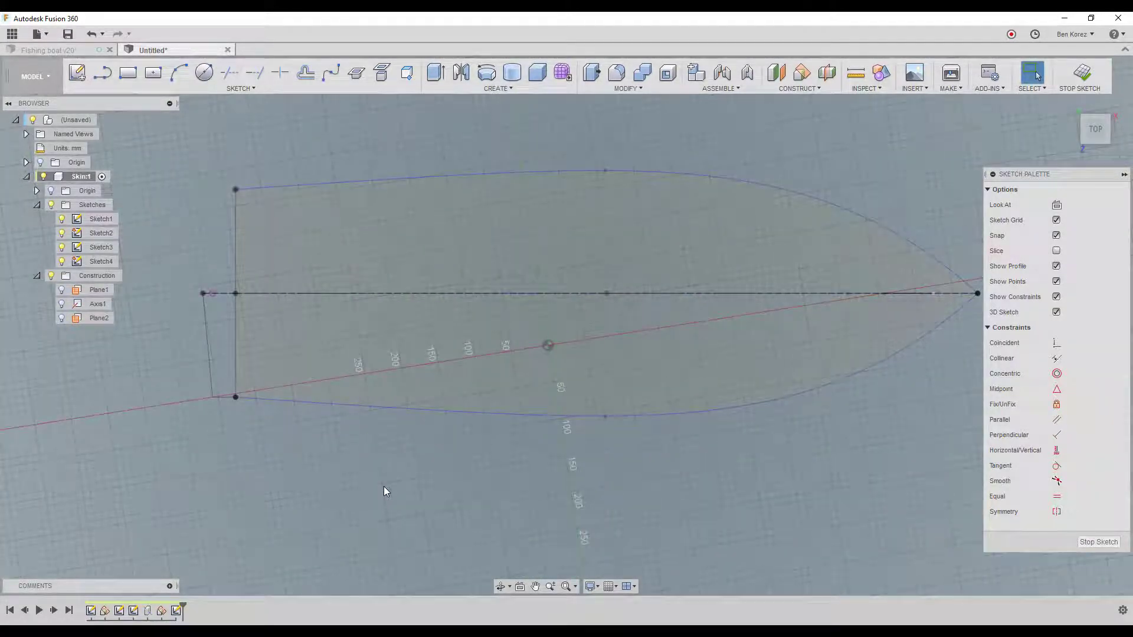
pyautogui.press('p')
pyautogui.keyDown('shift'); pyautogui.moveTo(384, 487); pyautogui.dragTo(678, 318, button='middle'); pyautogui.keyUp('shift')
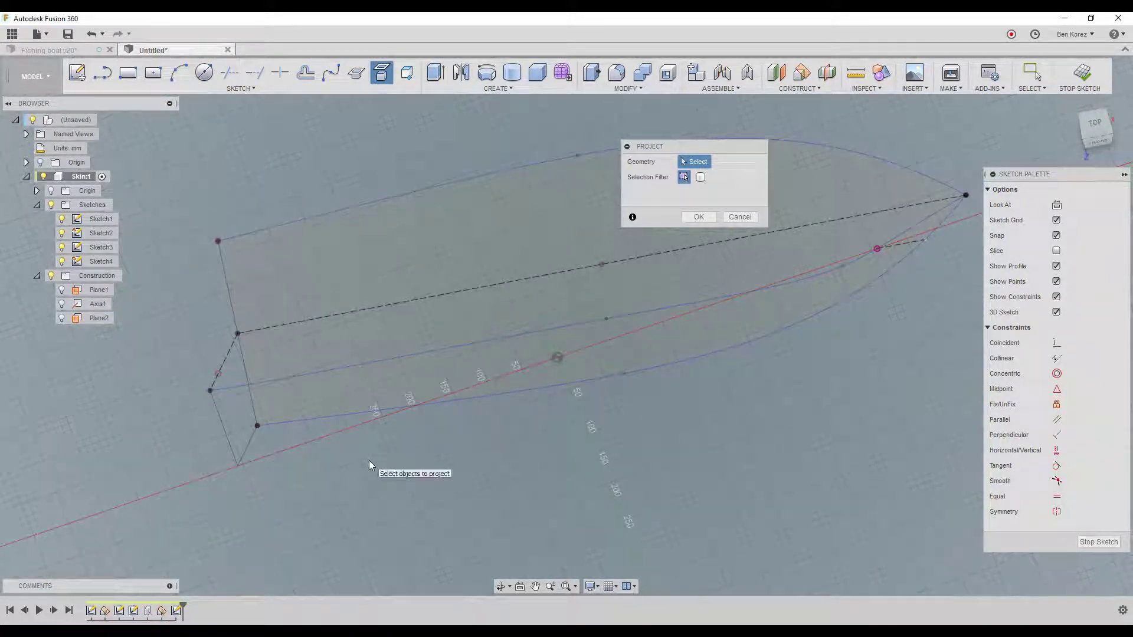
pyautogui.click(239, 466)
pyautogui.click(700, 217)
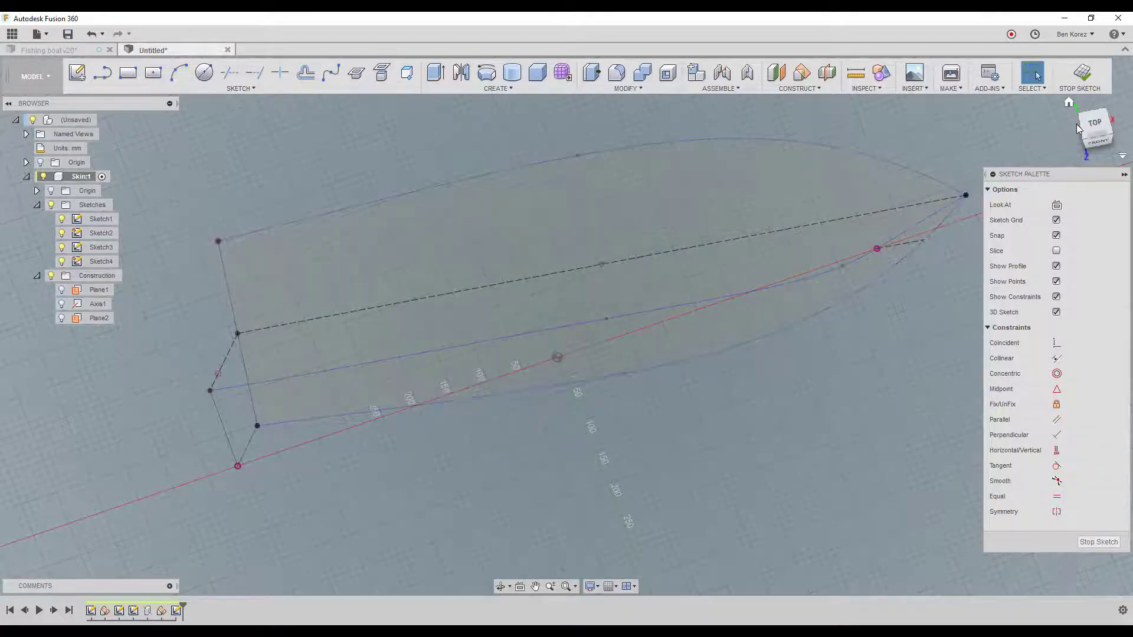
pyautogui.click(1094, 126)
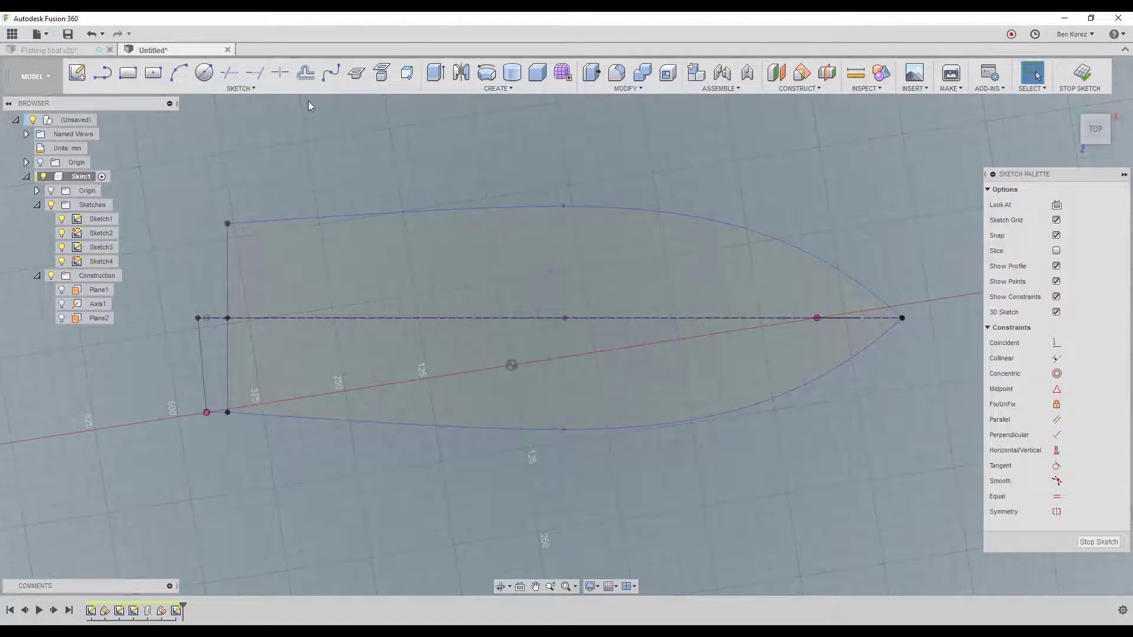
# Draw a three-point spline from the projected transom corner through a point near amidships to the projected keel point.
pyautogui.click(332, 74)
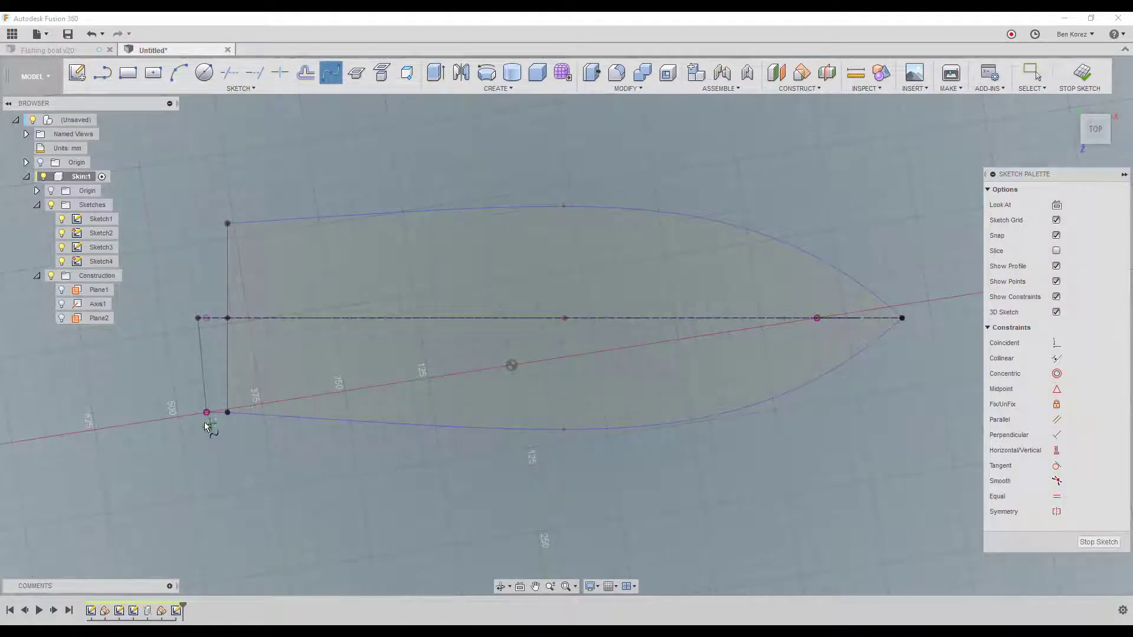
pyautogui.click(207, 412)
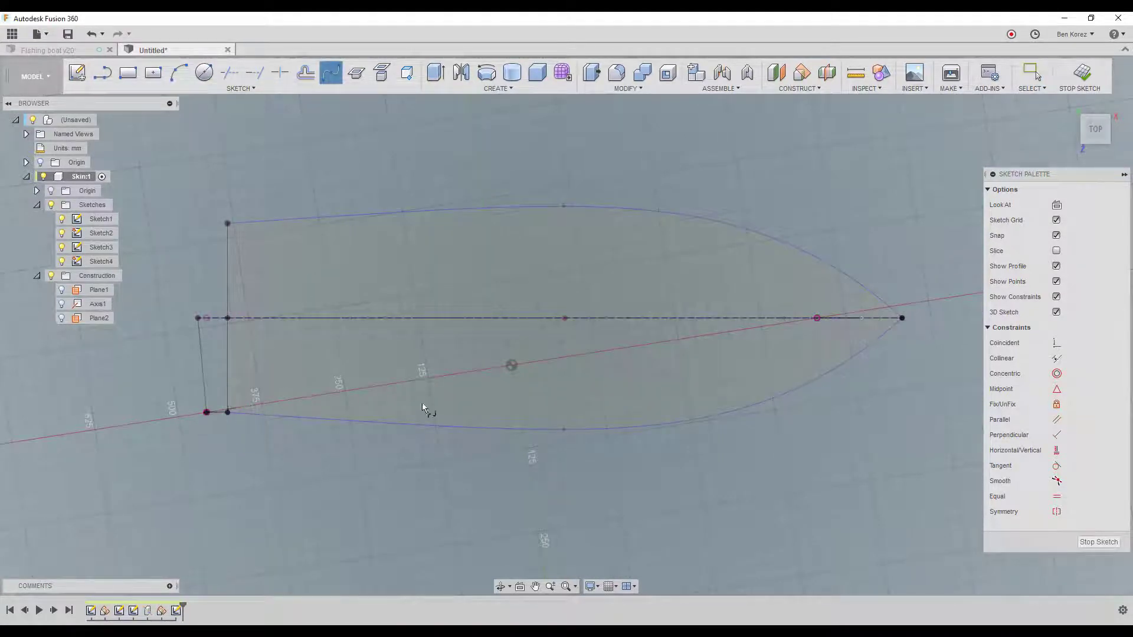
pyautogui.click(562, 411)
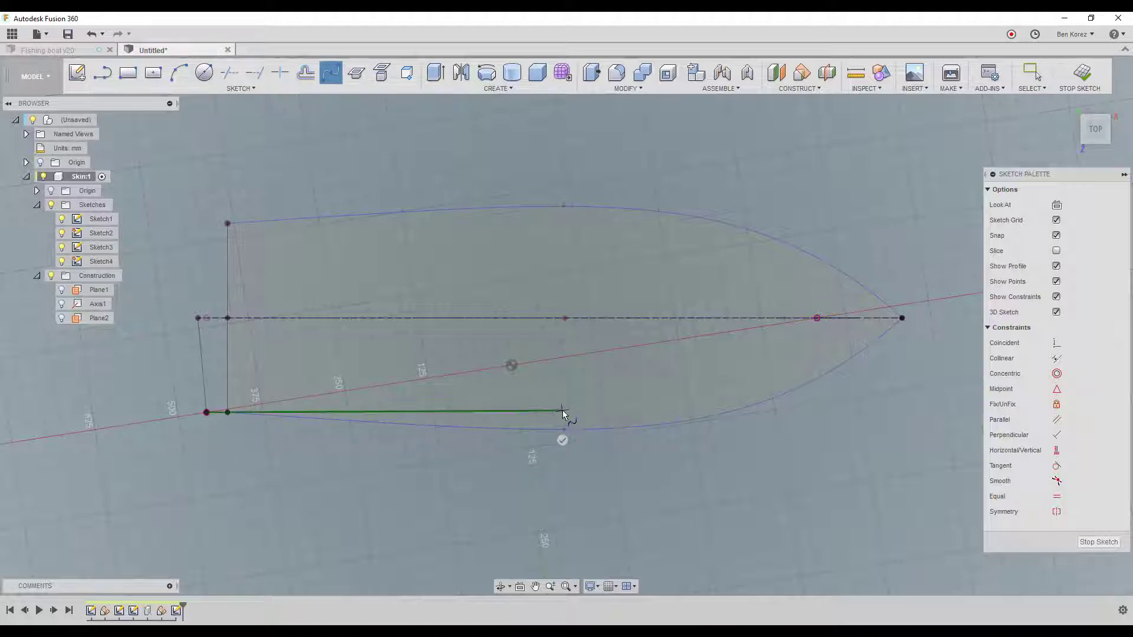
pyautogui.doubleClick(817, 319)
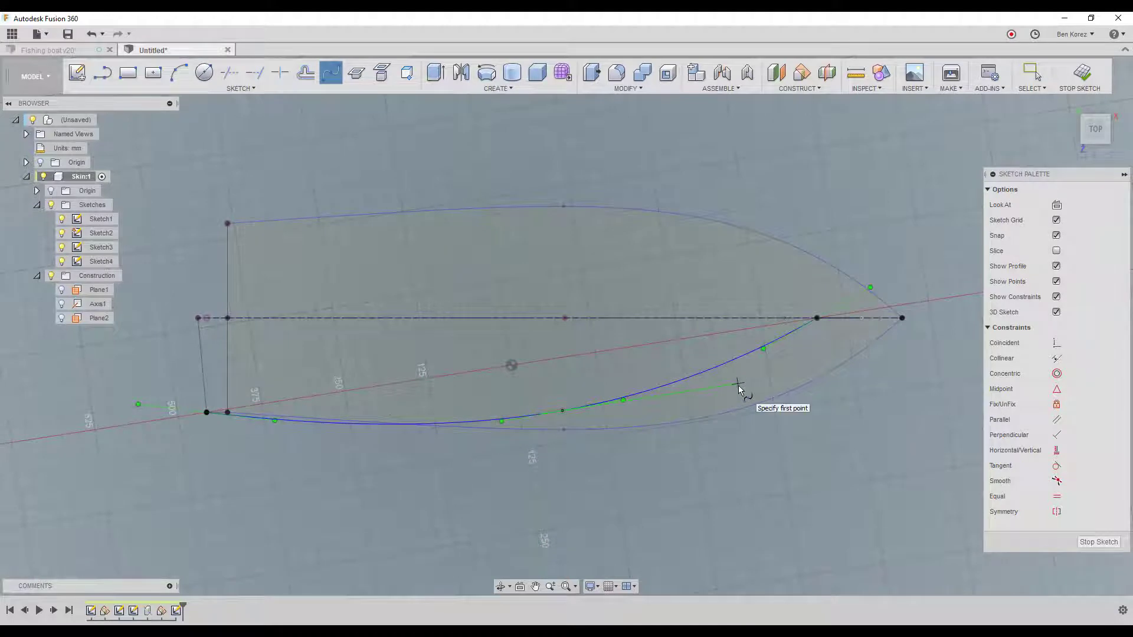
pyautogui.press('Escape')
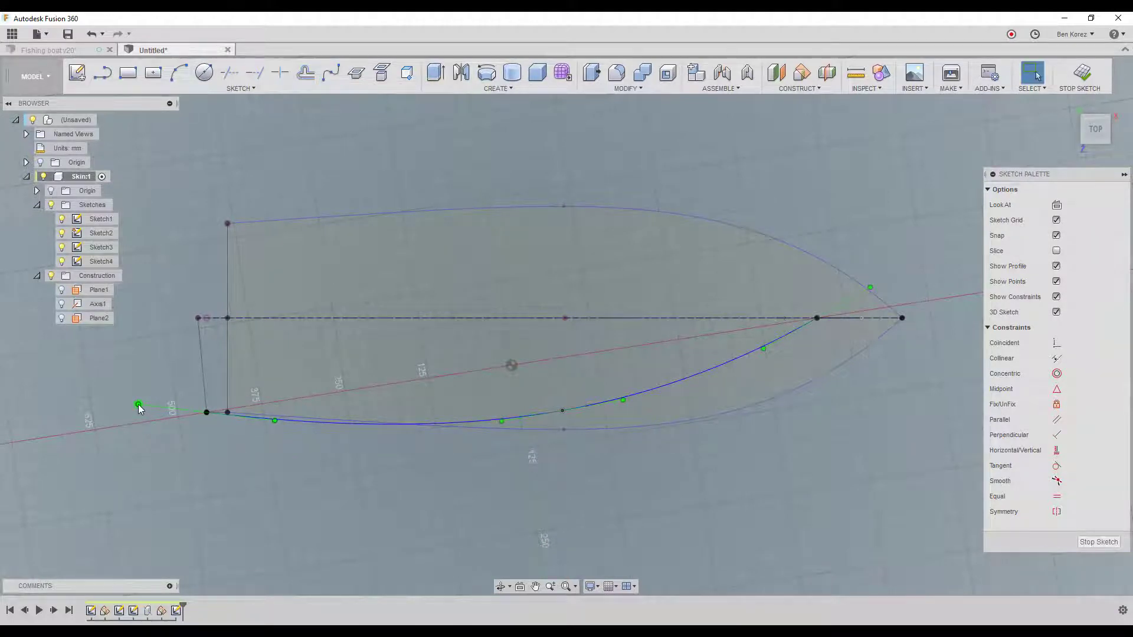
# Shape the lower side spline with its end tangent handles, move its middle point slightly outward, and finish the sketch.
pyautogui.moveTo(138, 405); pyautogui.dragTo(189, 416)
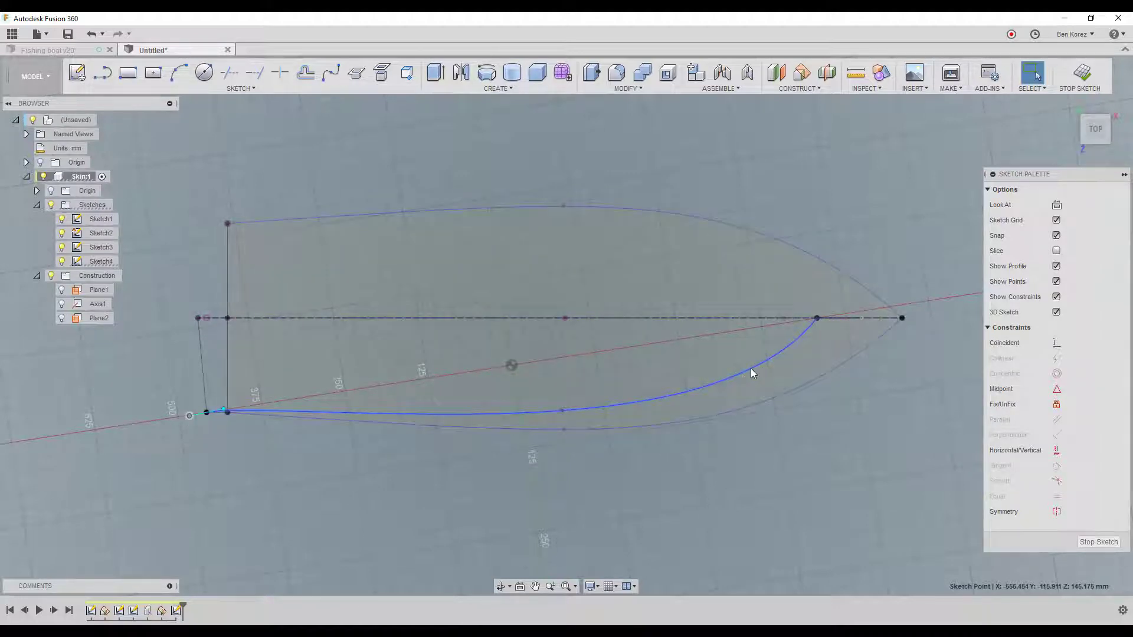
pyautogui.click(770, 359)
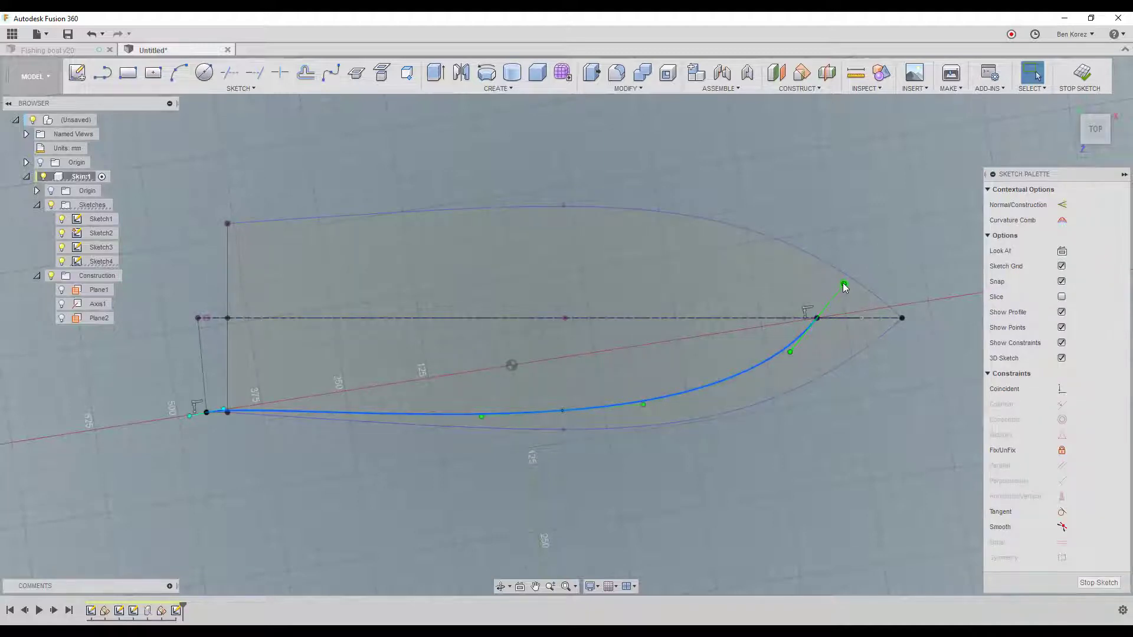
pyautogui.moveTo(847, 282); pyautogui.dragTo(850, 274)
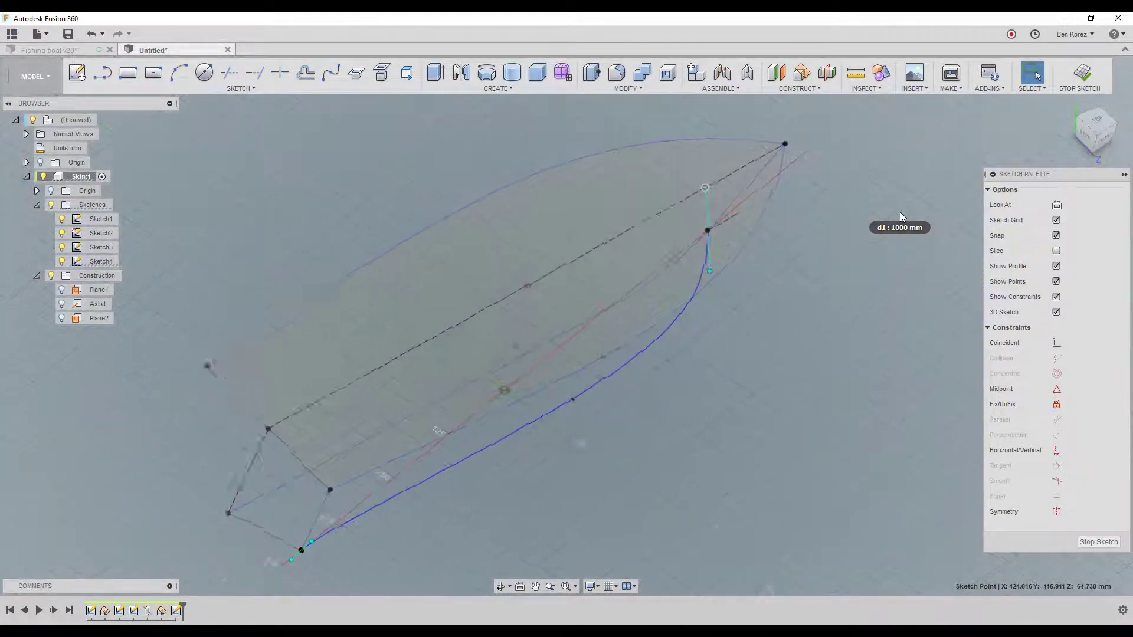
pyautogui.click(1095, 127)
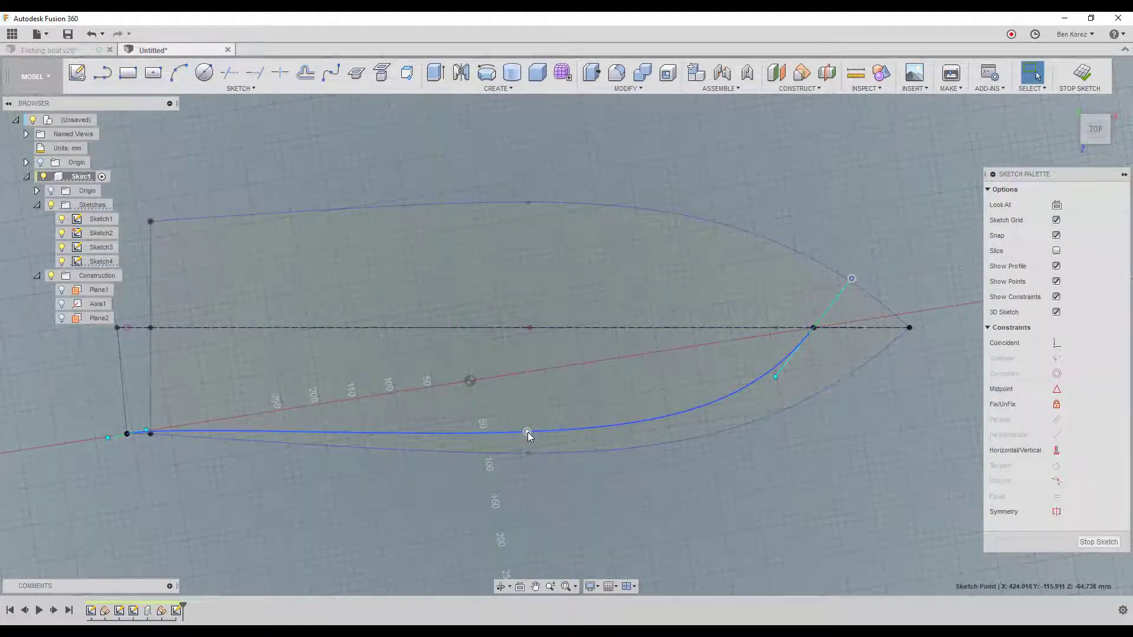
pyautogui.moveTo(528, 432); pyautogui.dragTo(536, 437)
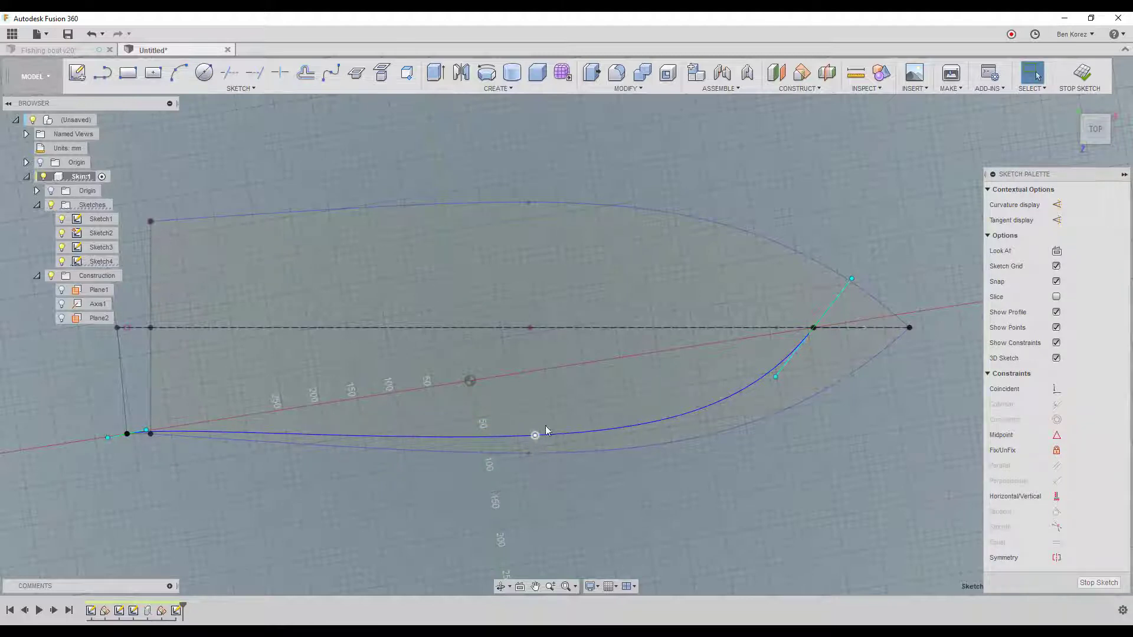
pyautogui.click(1086, 72)
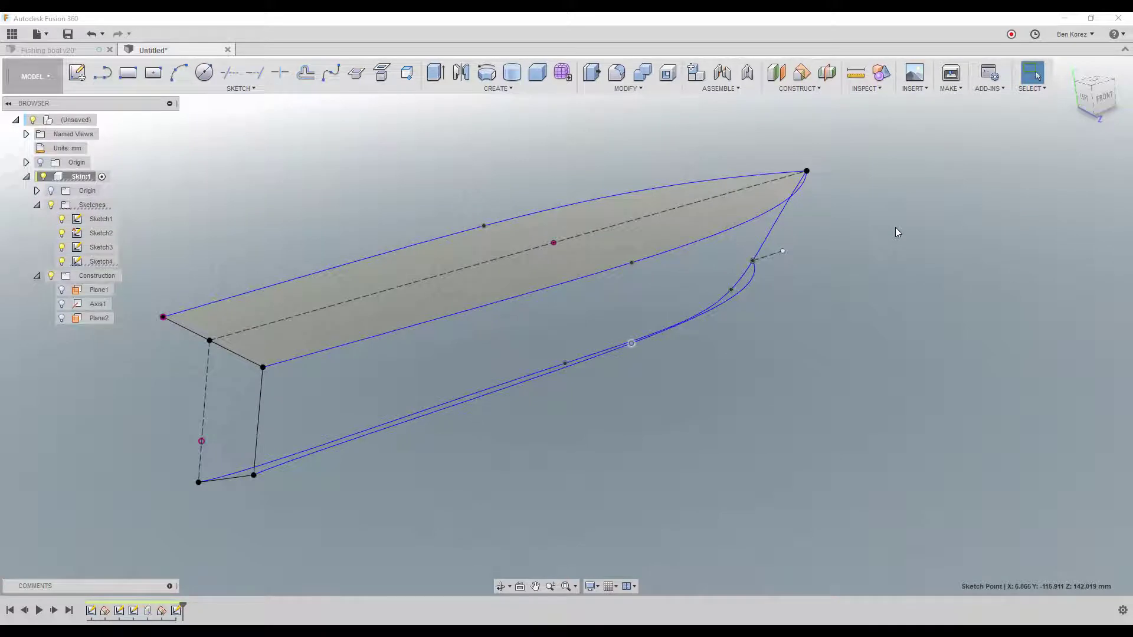
# Switch to the Patch workspace and start a surface Loft for the hull side.
pyautogui.click(34, 76)
pyautogui.click(31, 127)
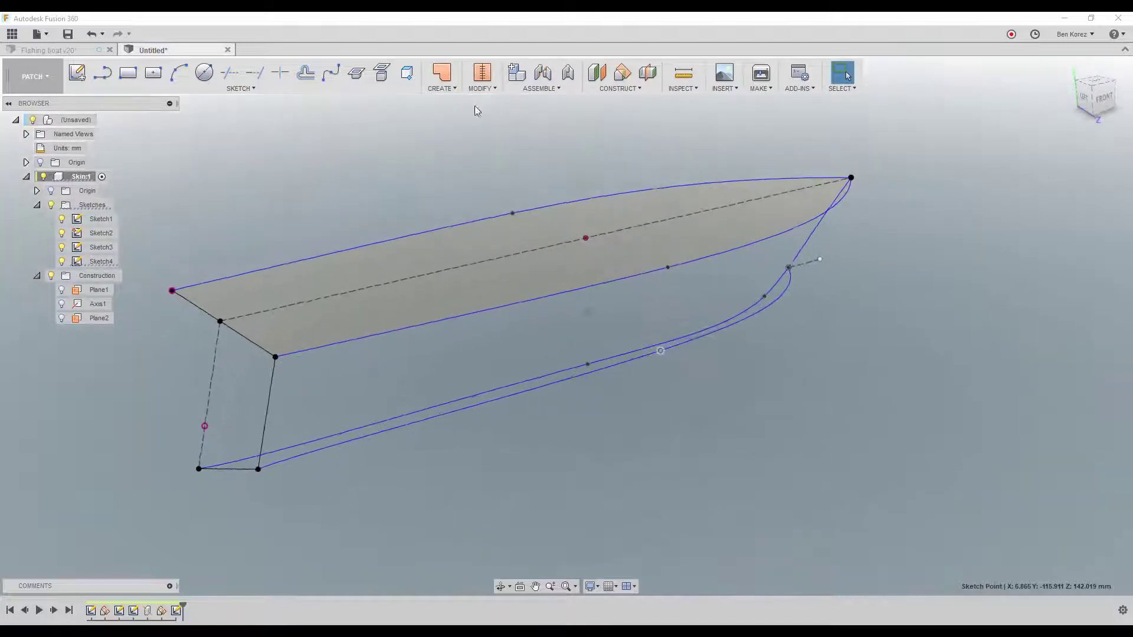
pyautogui.click(441, 88)
pyautogui.click(450, 145)
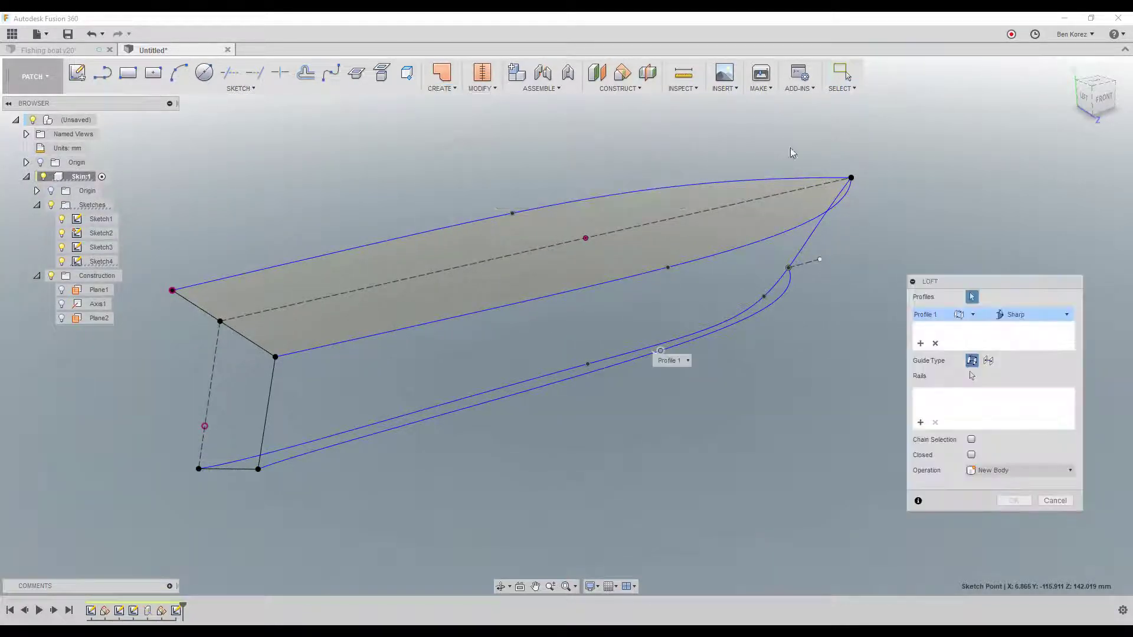
pyautogui.click(733, 254)
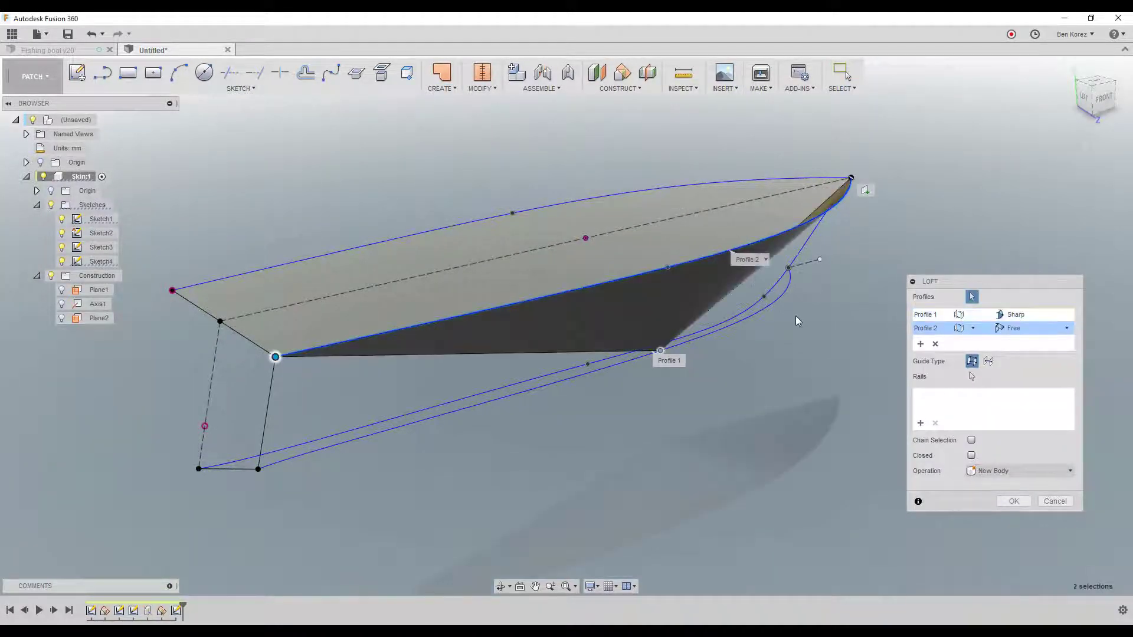
pyautogui.click(936, 345)
pyautogui.click(936, 344)
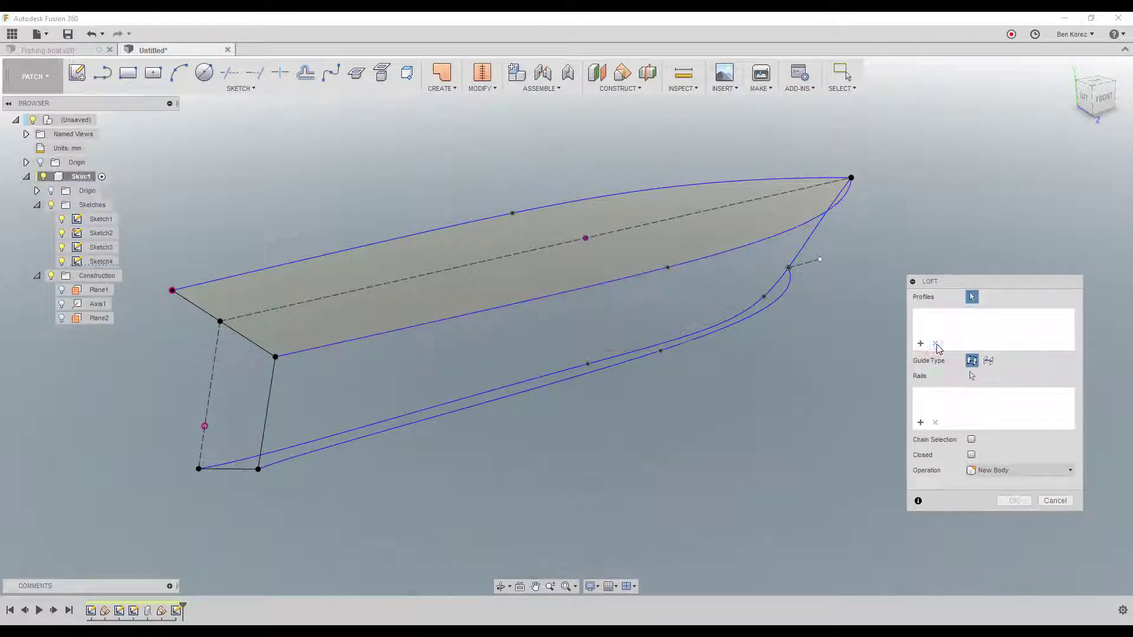
# Set the near upper deck edge spline and the lower side spline as the two loft profiles.
pyautogui.click(766, 244)
pyautogui.click(920, 345)
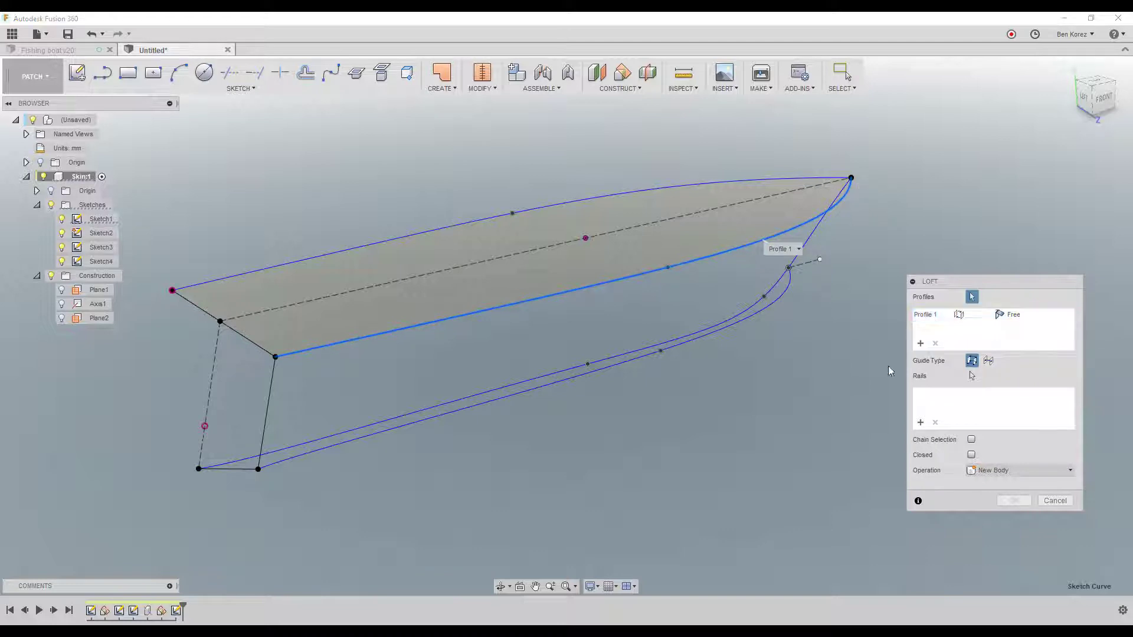
pyautogui.click(695, 334)
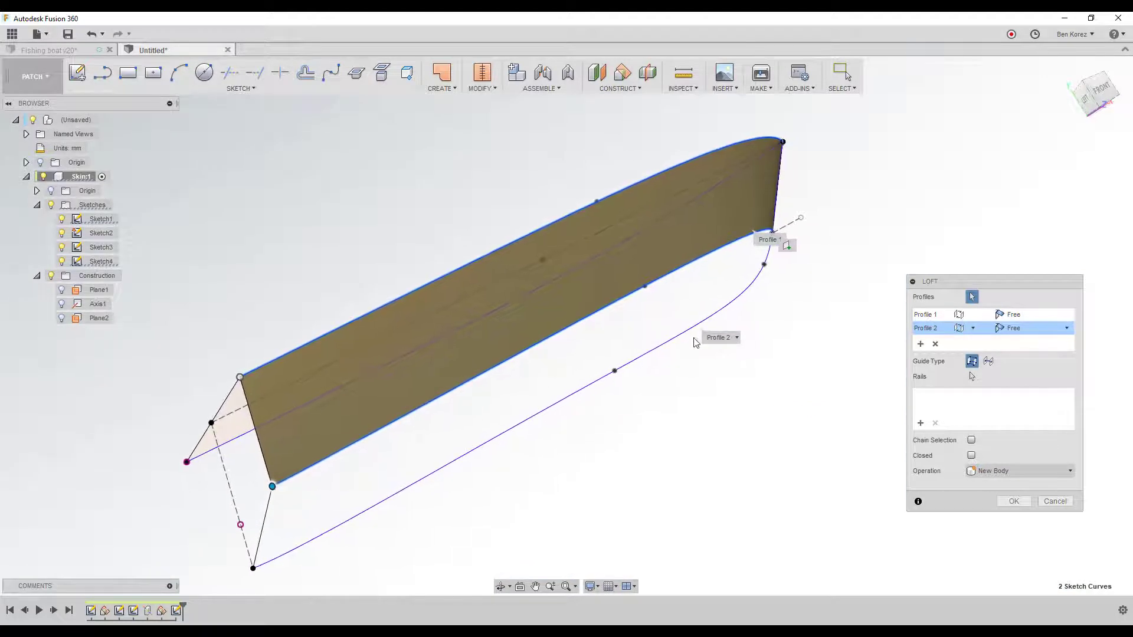
# Try adding the keel spline as a third loft profile and remove it again.
pyautogui.click(921, 345)
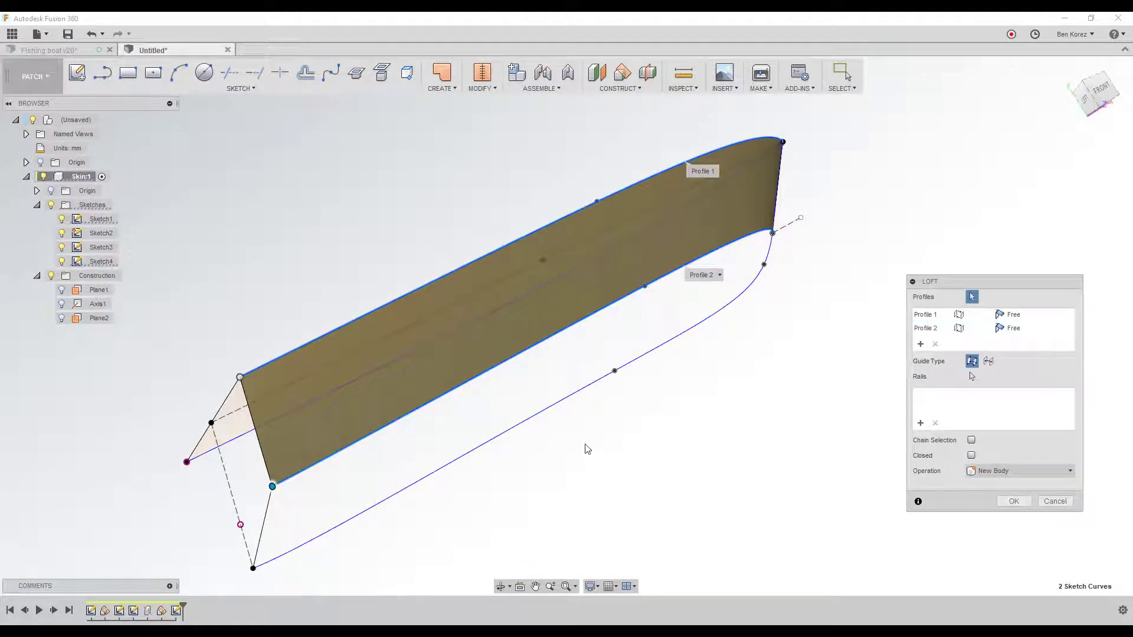
pyautogui.click(675, 341)
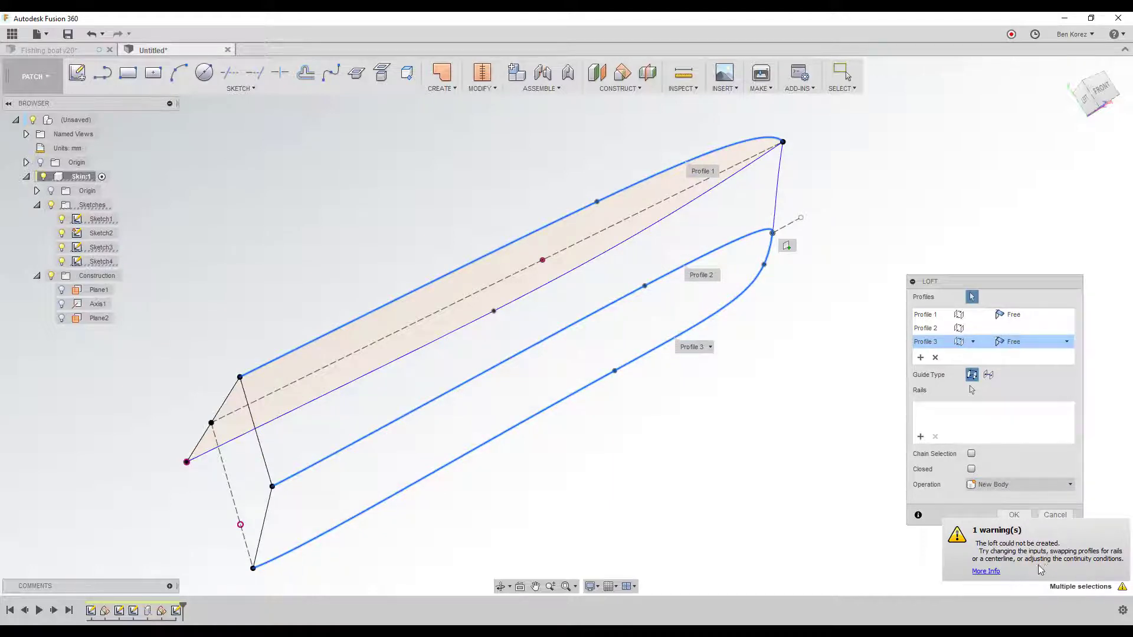
pyautogui.click(935, 358)
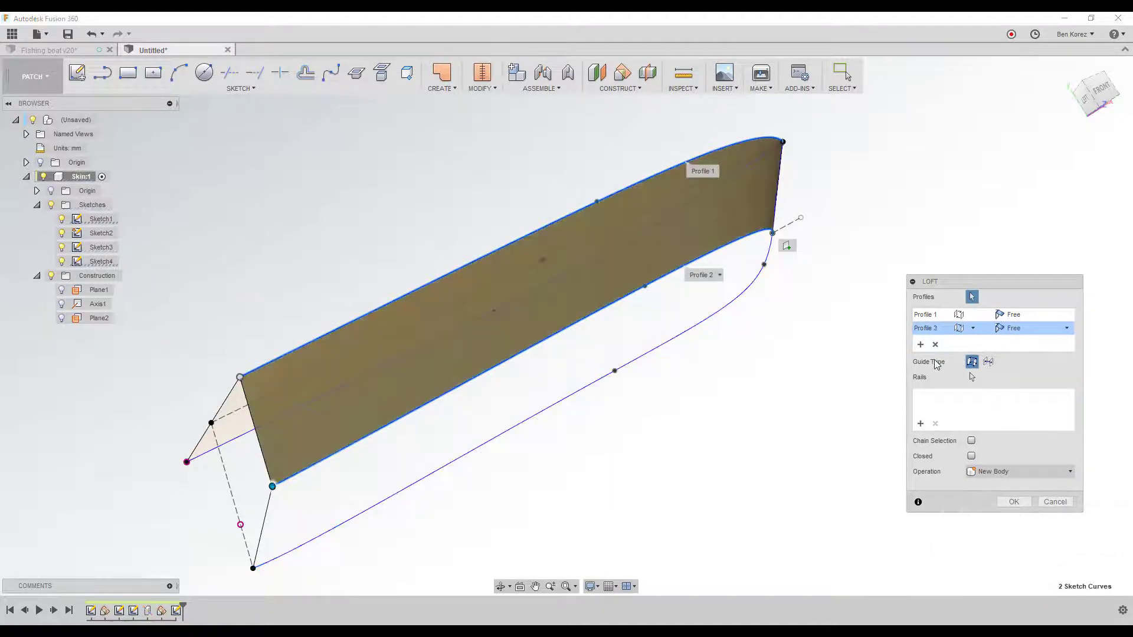
# Add the bow line and the near transom edge as rails and finish the hull side loft as a new body.
pyautogui.click(972, 378)
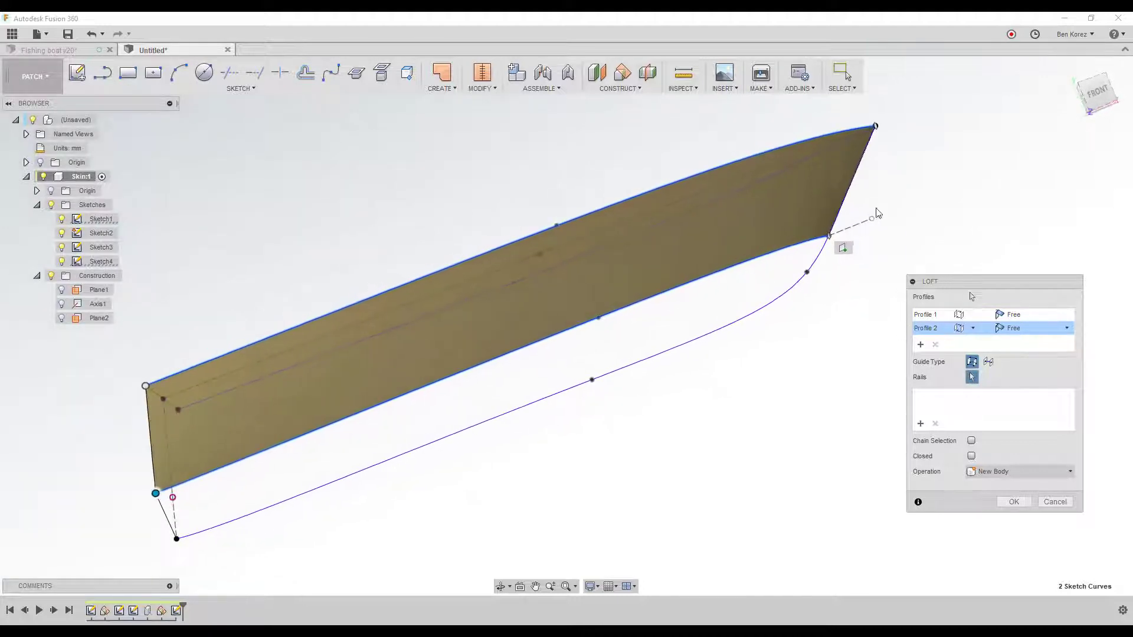
pyautogui.click(850, 187)
pyautogui.keyDown('shift'); pyautogui.moveTo(951, 192); pyautogui.dragTo(743, 386, button='middle'); pyautogui.keyUp('shift')
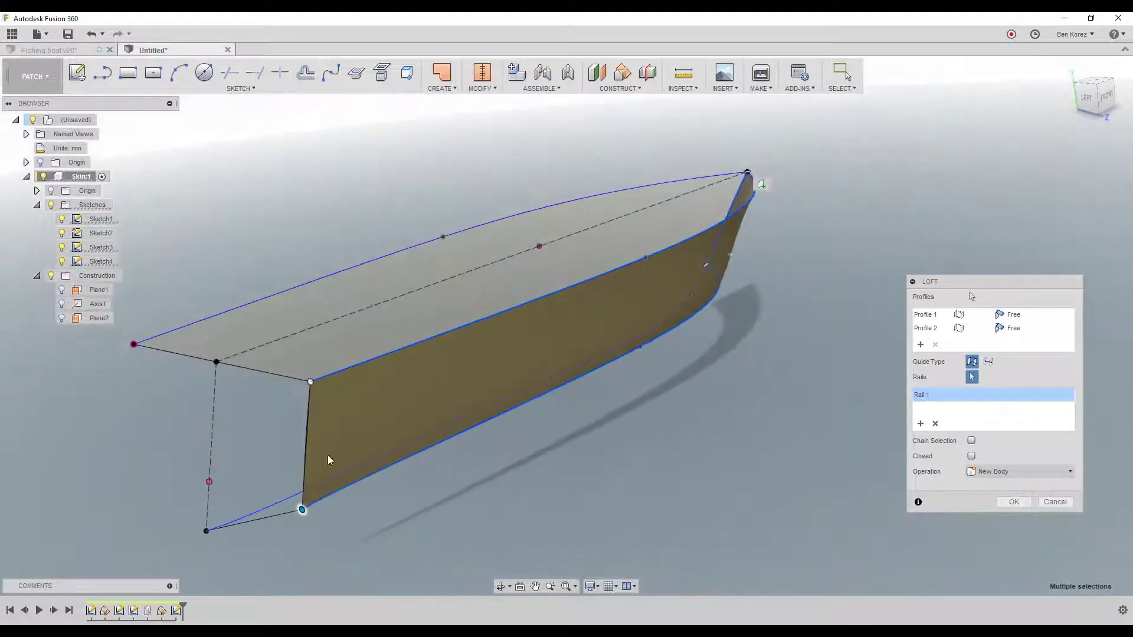
pyautogui.click(308, 439)
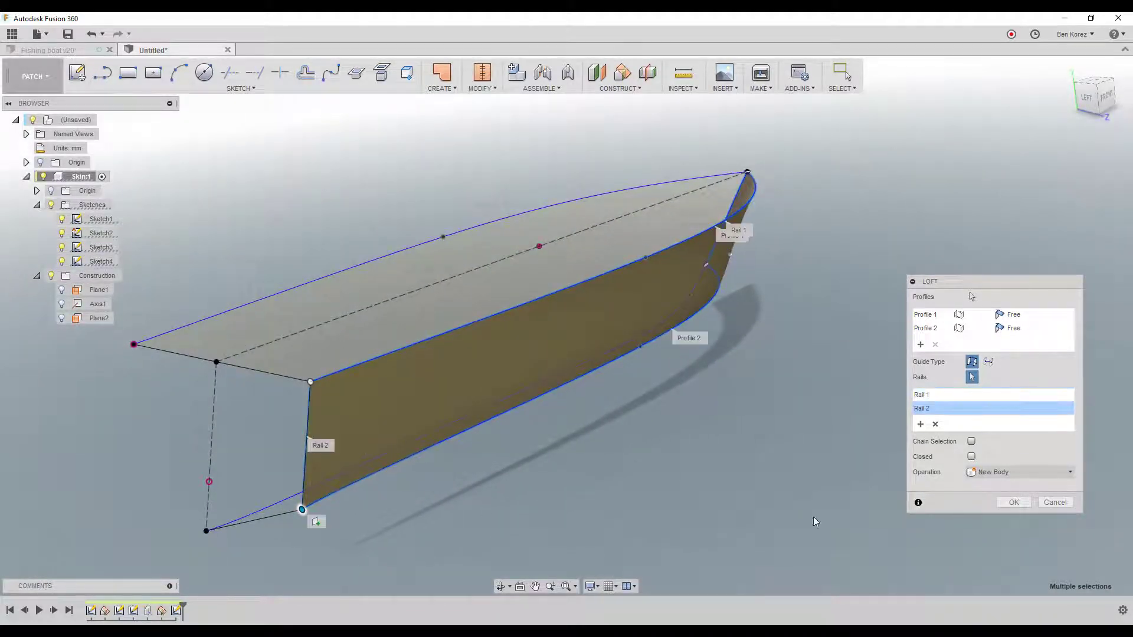
pyautogui.click(1013, 502)
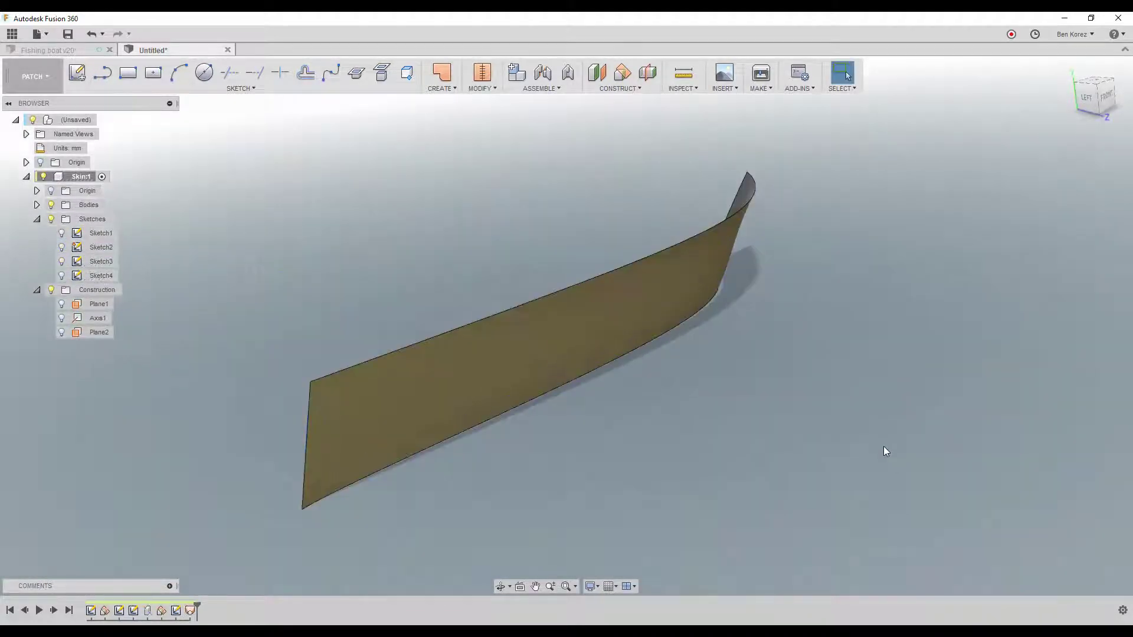
# Show Sketch1, Sketch2, Sketch3 and Sketch4 of the Skin component again.
pyautogui.click(62, 233)
pyautogui.click(62, 247)
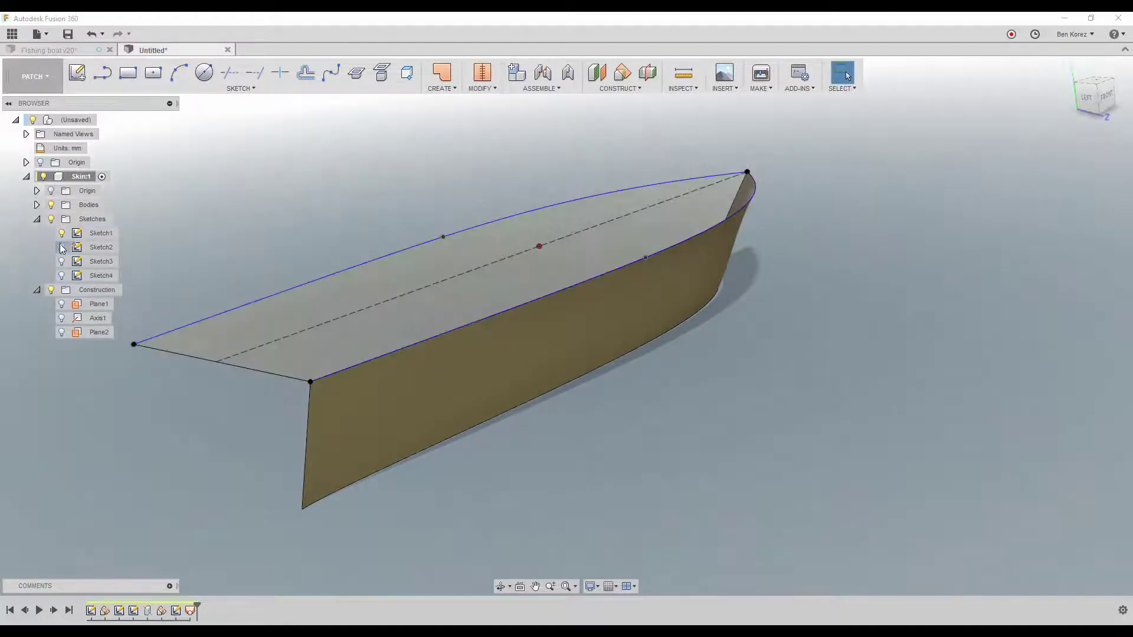
pyautogui.click(62, 262)
pyautogui.click(62, 276)
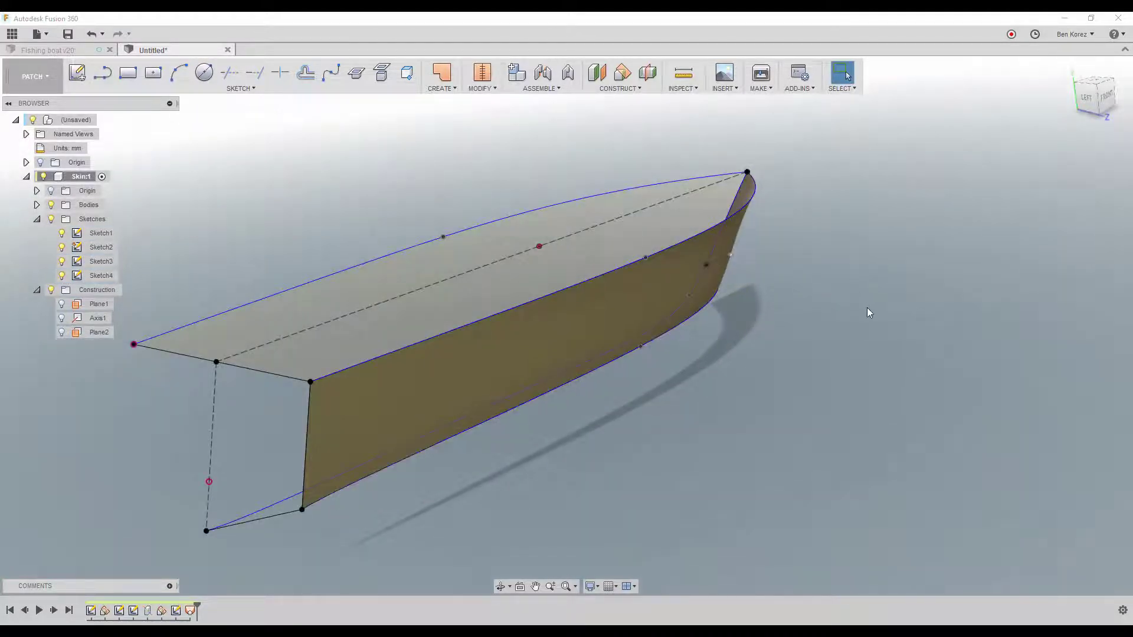
# Loft the near hull bottom as a new body between the lower side spline and the keel spline, with the lower transom line as rail.
pyautogui.rightClick(860, 304)
pyautogui.click(865, 274)
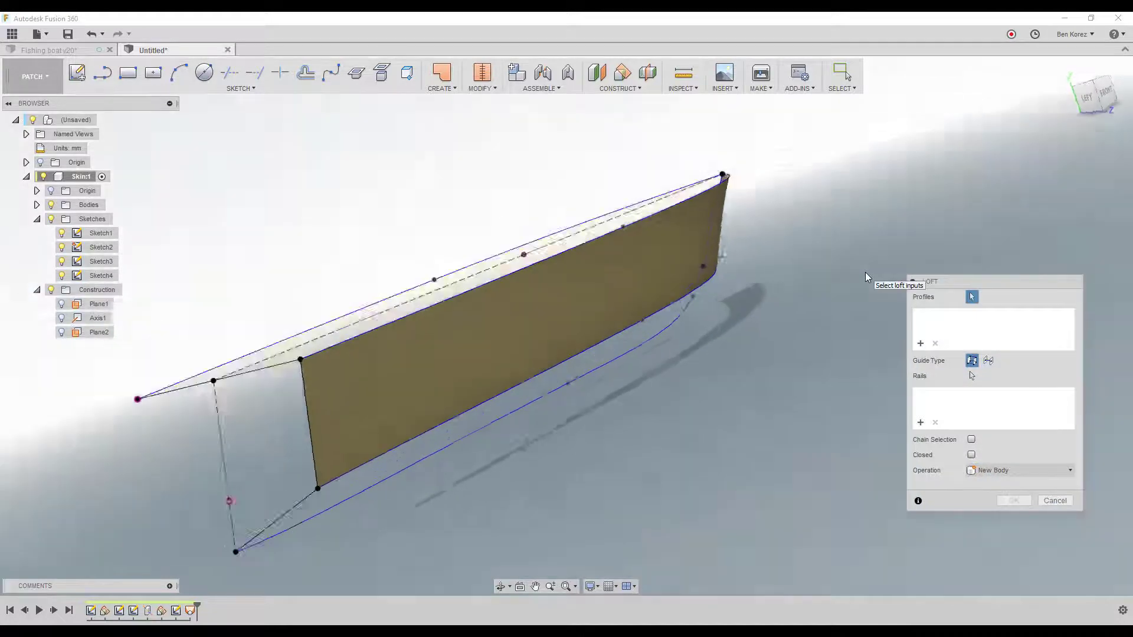
pyautogui.keyDown('shift'); pyautogui.moveTo(865, 272); pyautogui.dragTo(799, 288, button='middle'); pyautogui.keyUp('shift')
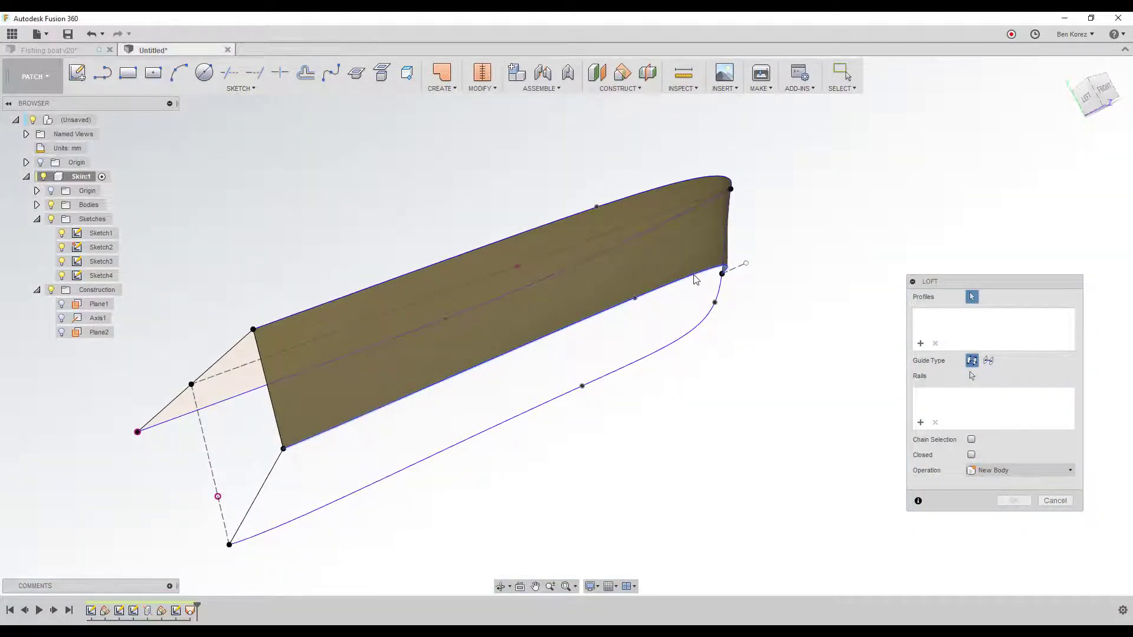
pyautogui.click(694, 276)
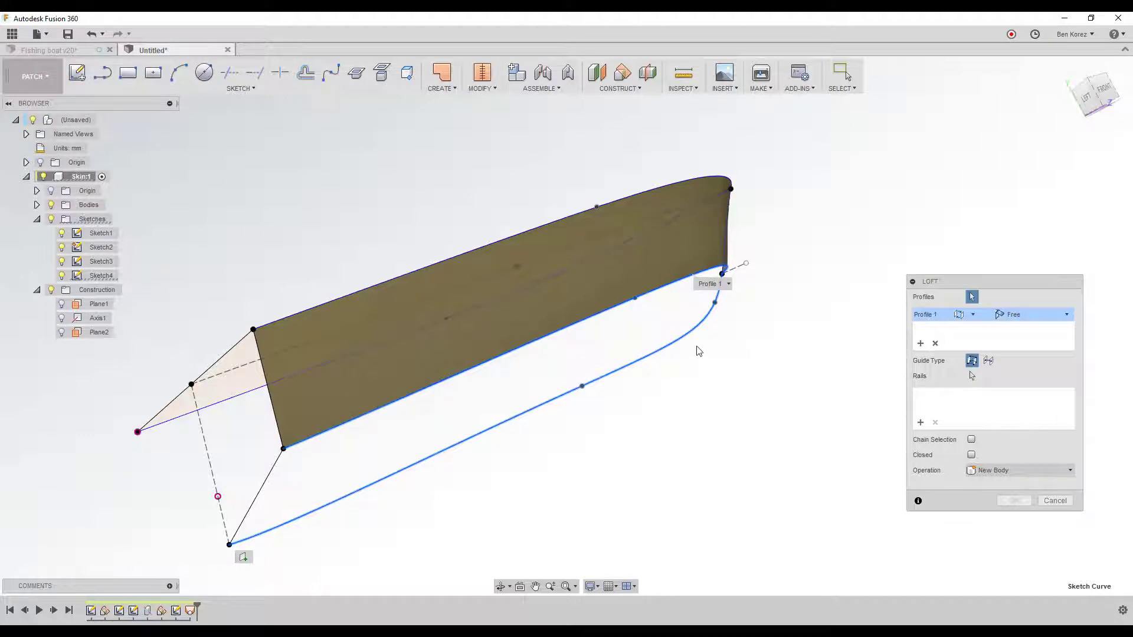
pyautogui.click(920, 344)
pyautogui.click(636, 365)
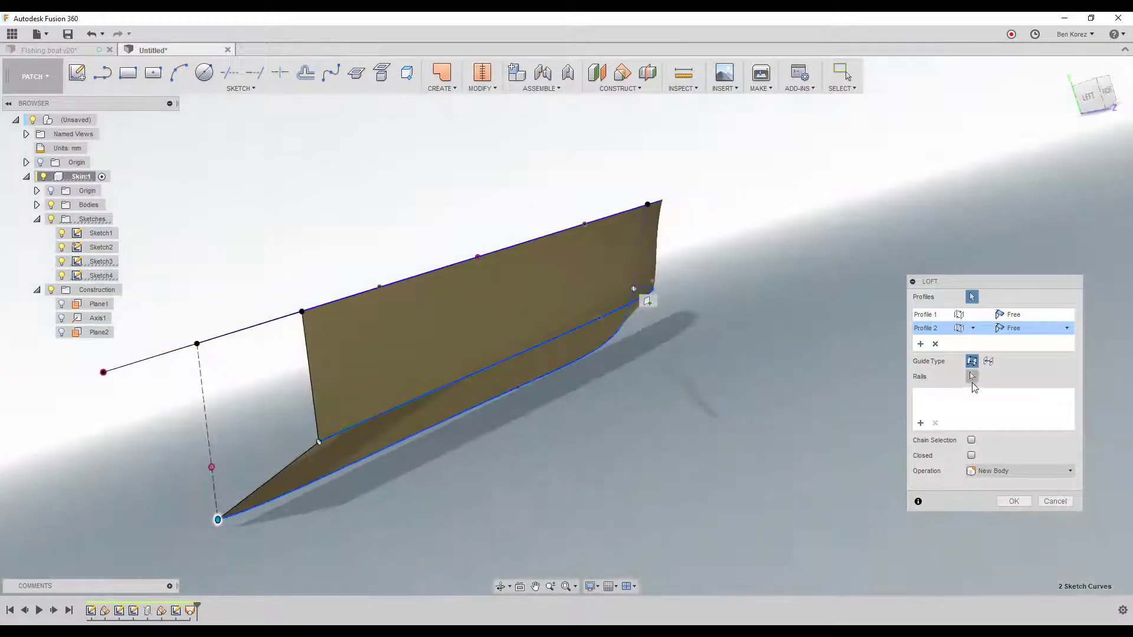
pyautogui.click(971, 375)
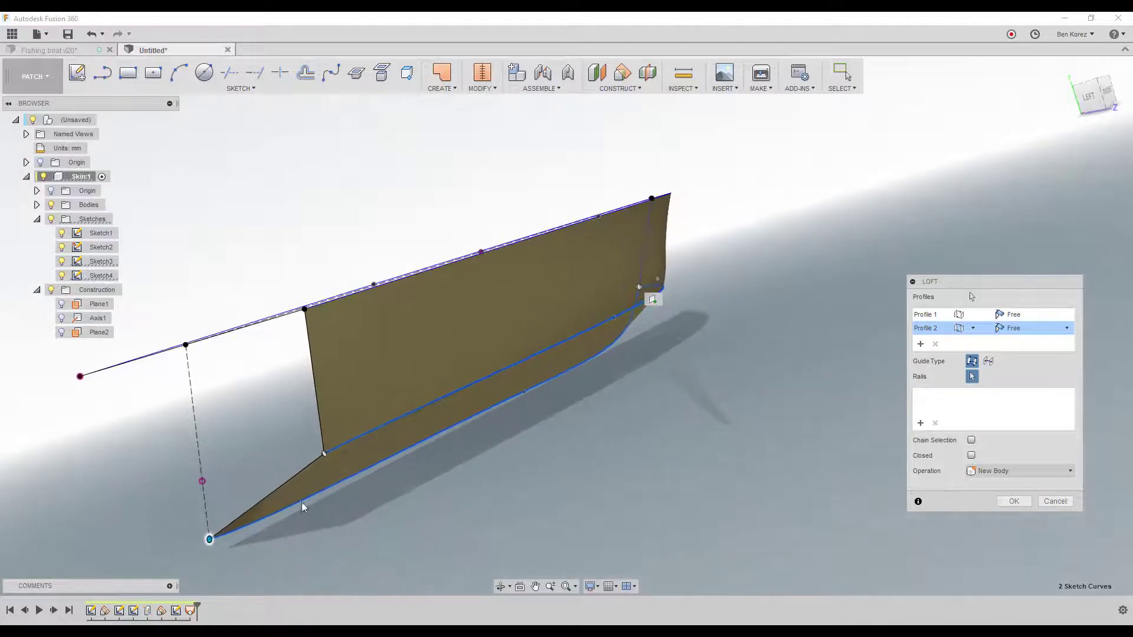
pyautogui.click(299, 473)
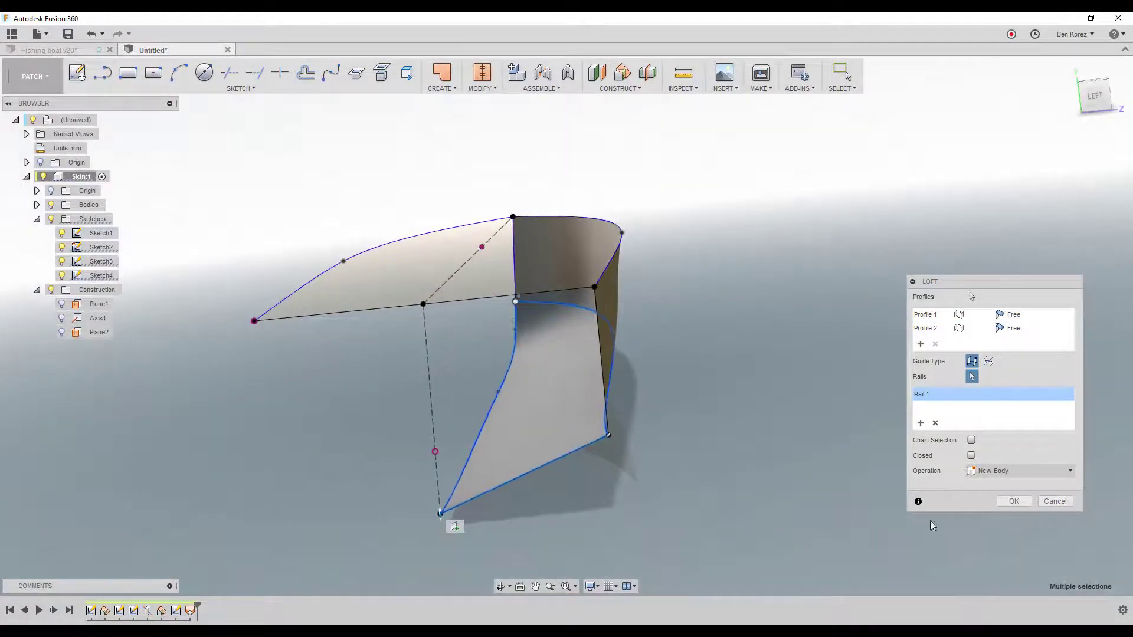
pyautogui.click(1013, 501)
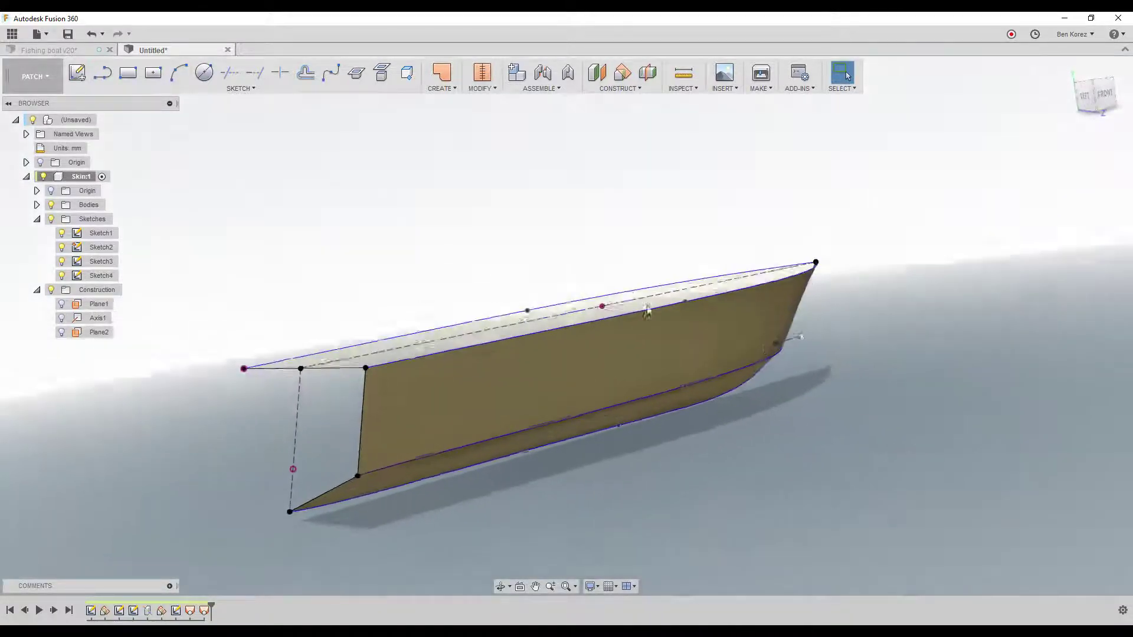
# Stitch the lofted hull side and hull bottom surfaces into one body.
pyautogui.click(482, 72)
pyautogui.click(625, 387)
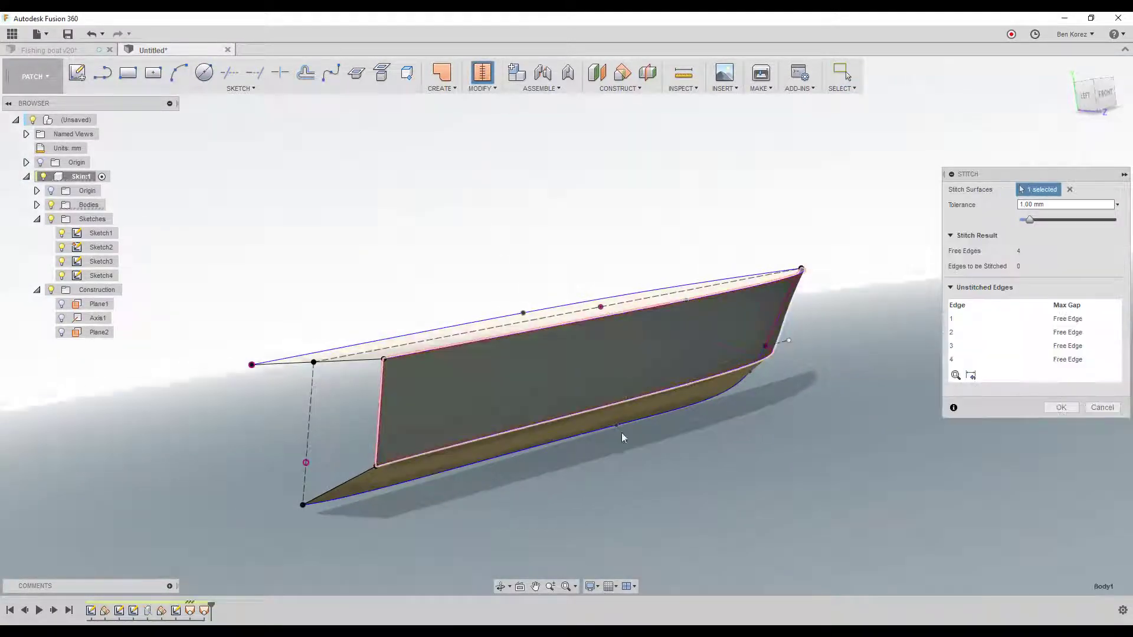
pyautogui.click(1061, 407)
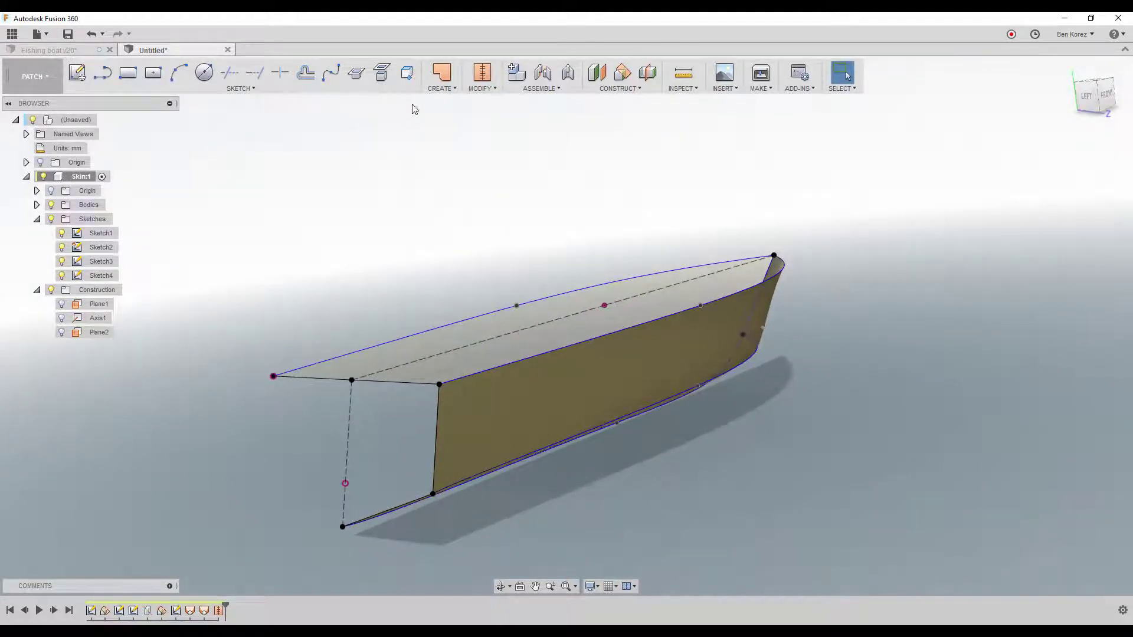
# Mirror the stitched half-hull body about the vertical origin plane along the boat's centreline.
pyautogui.click(447, 89)
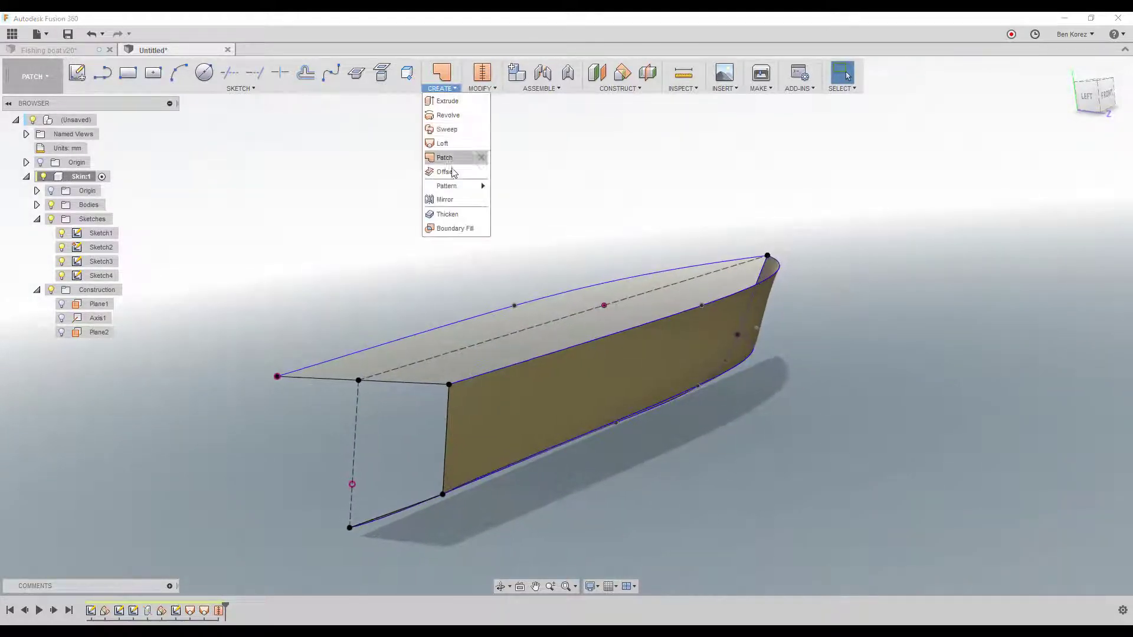
pyautogui.click(455, 199)
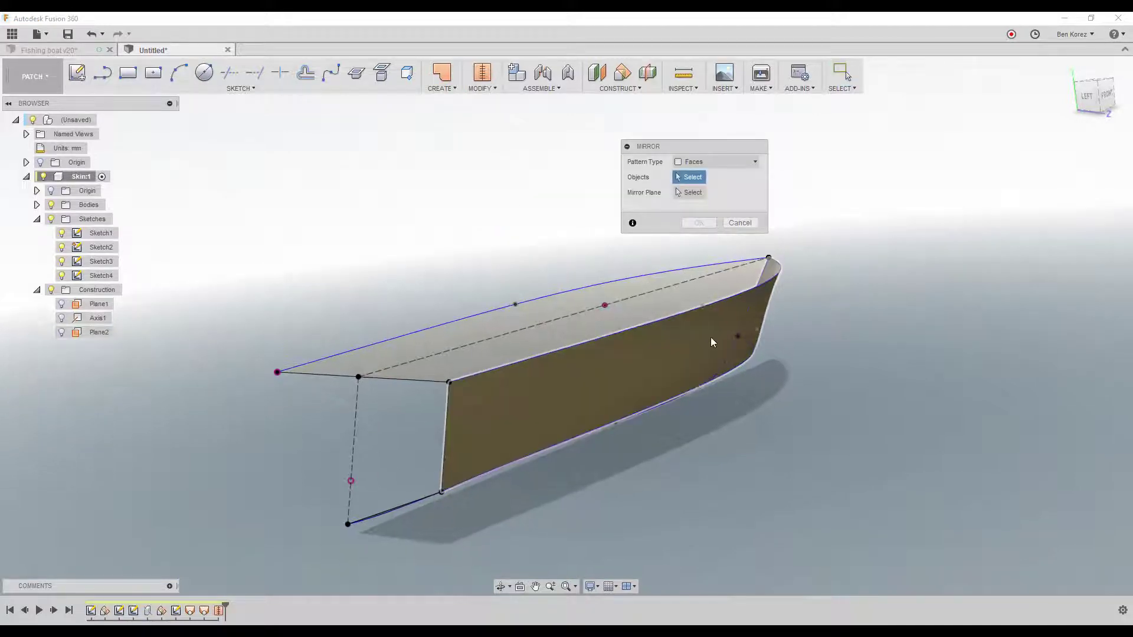
pyautogui.click(748, 161)
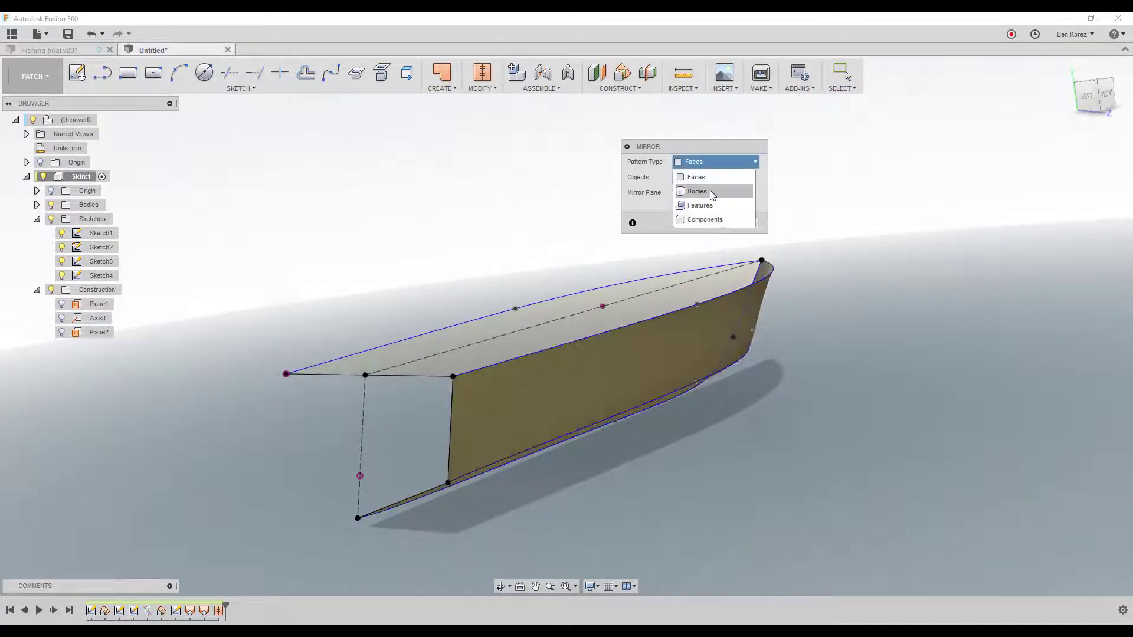
pyautogui.click(709, 190)
pyautogui.click(674, 348)
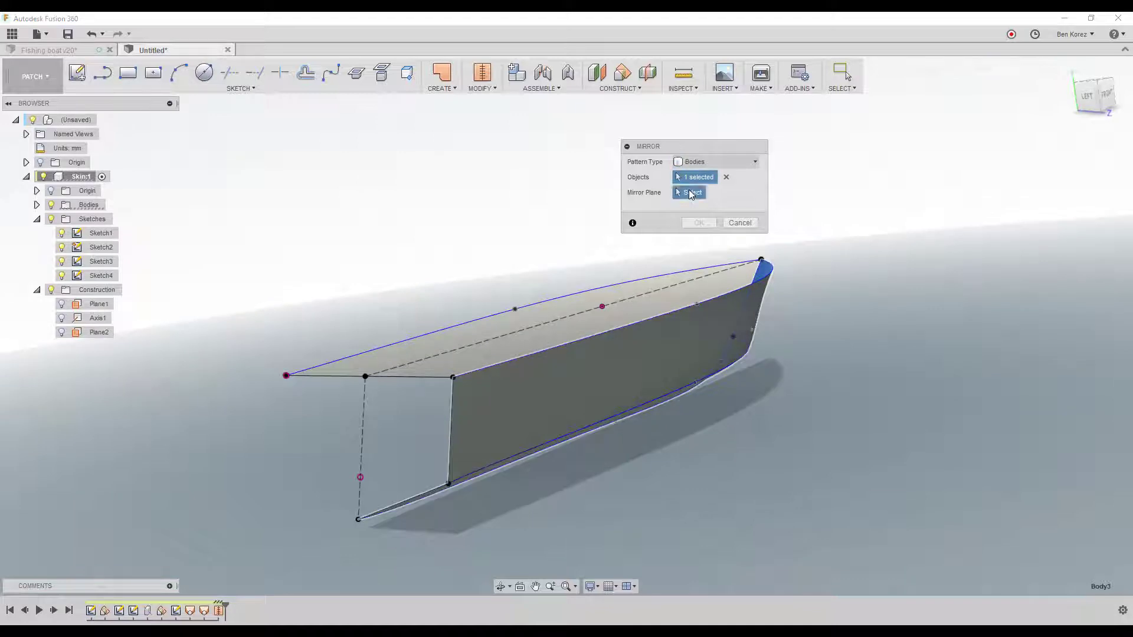
pyautogui.keyDown('shift'); pyautogui.moveTo(682, 236); pyautogui.dragTo(640, 271, button='middle'); pyautogui.keyUp('shift')
pyautogui.click(674, 269)
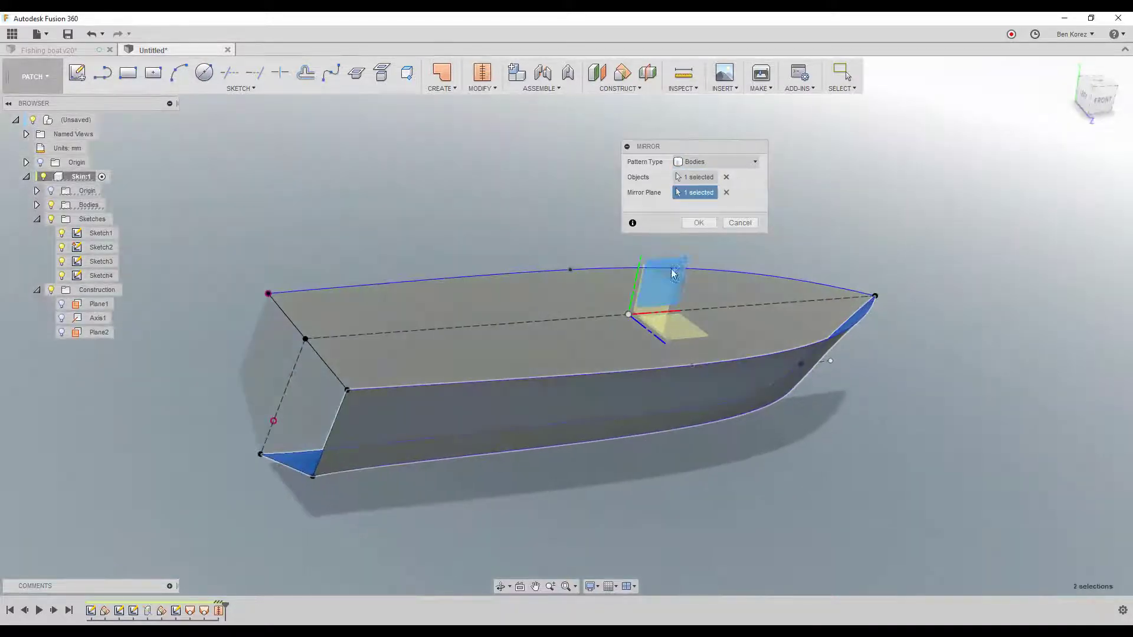
pyautogui.click(698, 223)
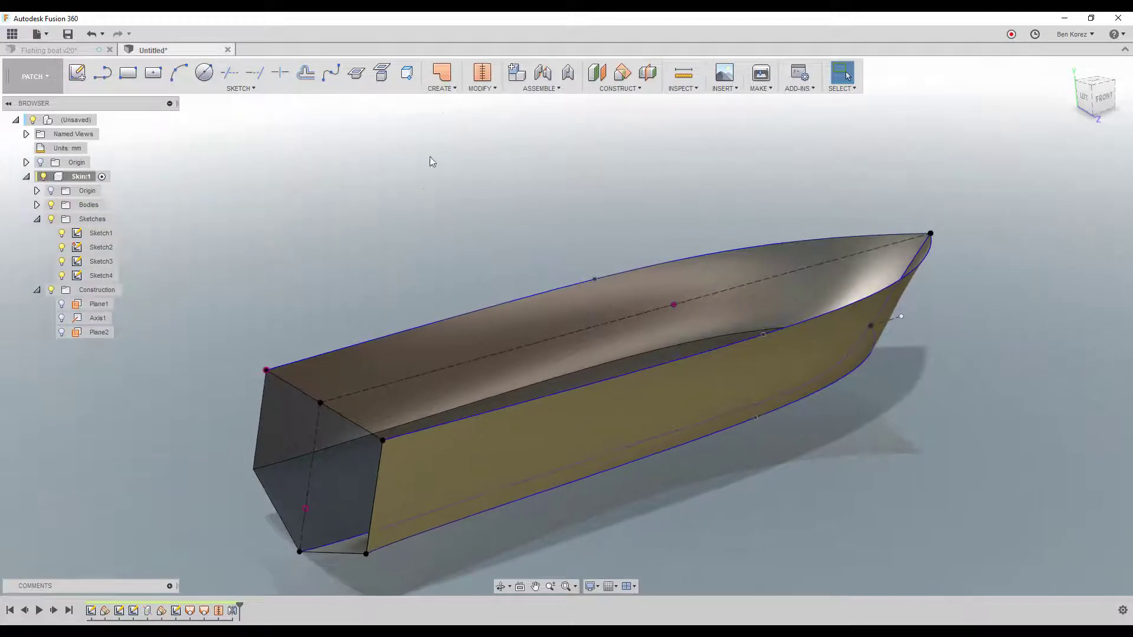
# Patch the open transom as a new body from its top and bottom boundary lines, with chaining disabled.
pyautogui.click(442, 77)
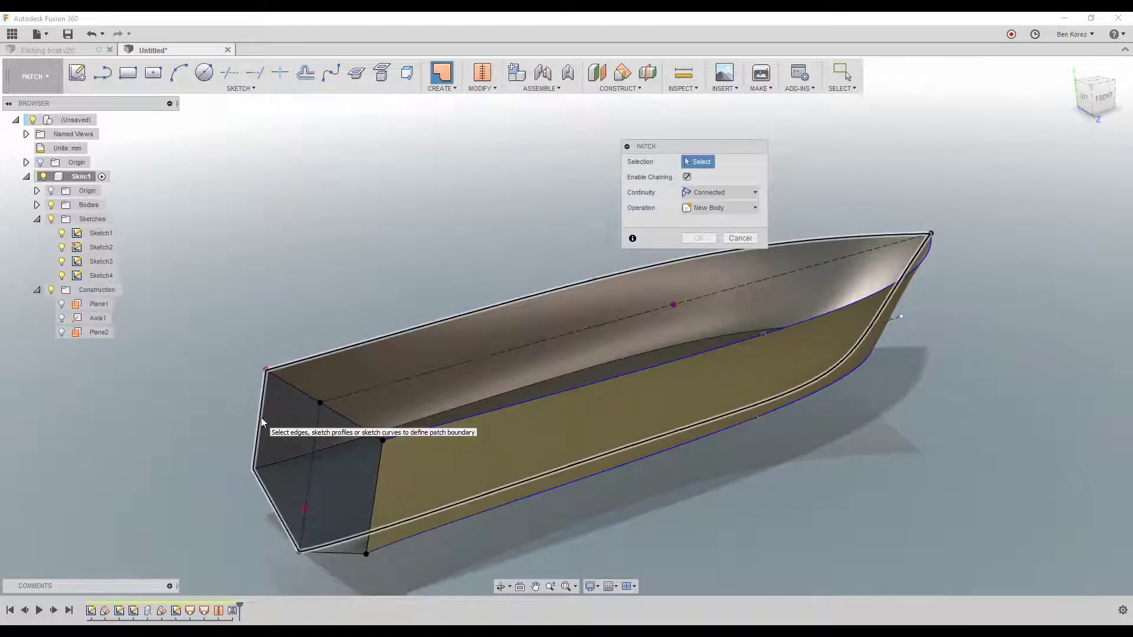
pyautogui.click(687, 177)
pyautogui.click(288, 385)
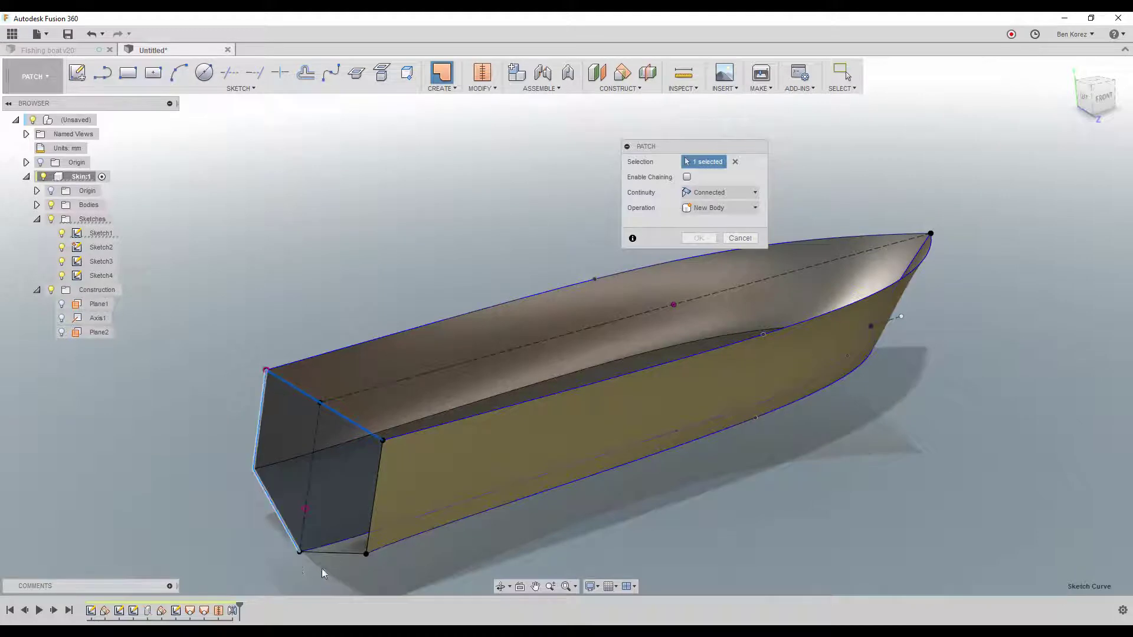
pyautogui.click(336, 554)
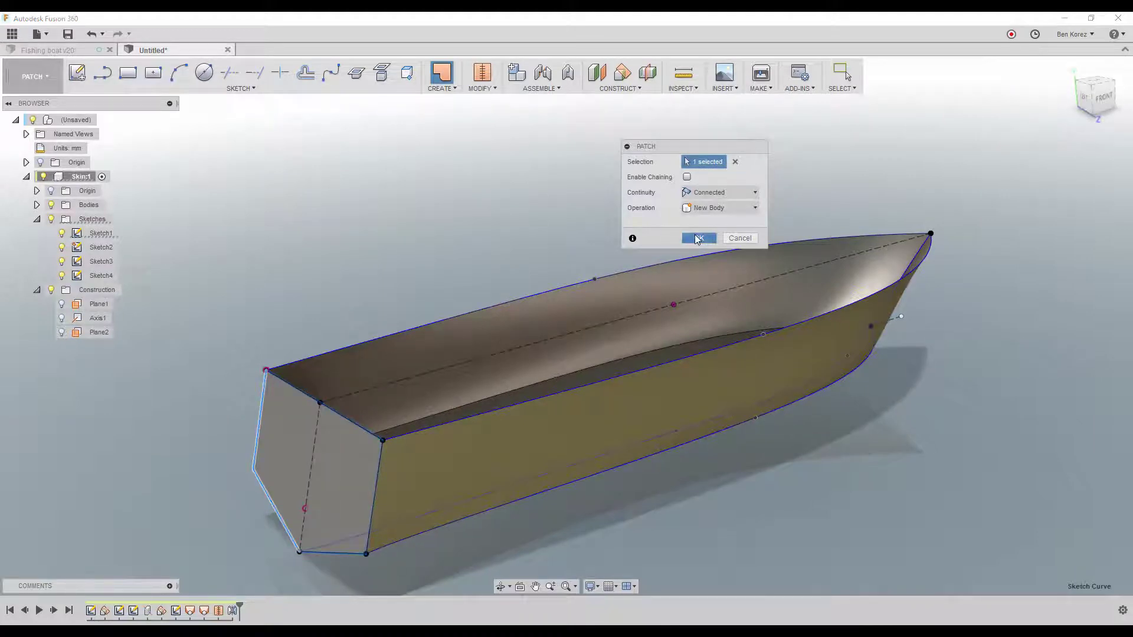
pyautogui.click(697, 239)
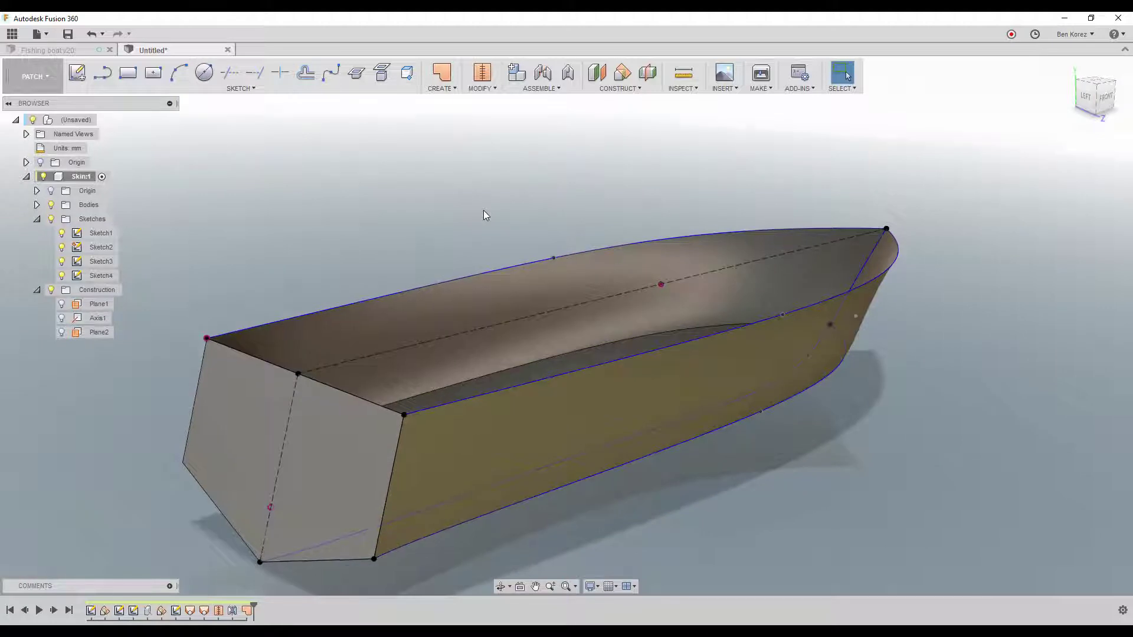
# Stitch the transom patch to the near half of the hull.
pyautogui.click(482, 72)
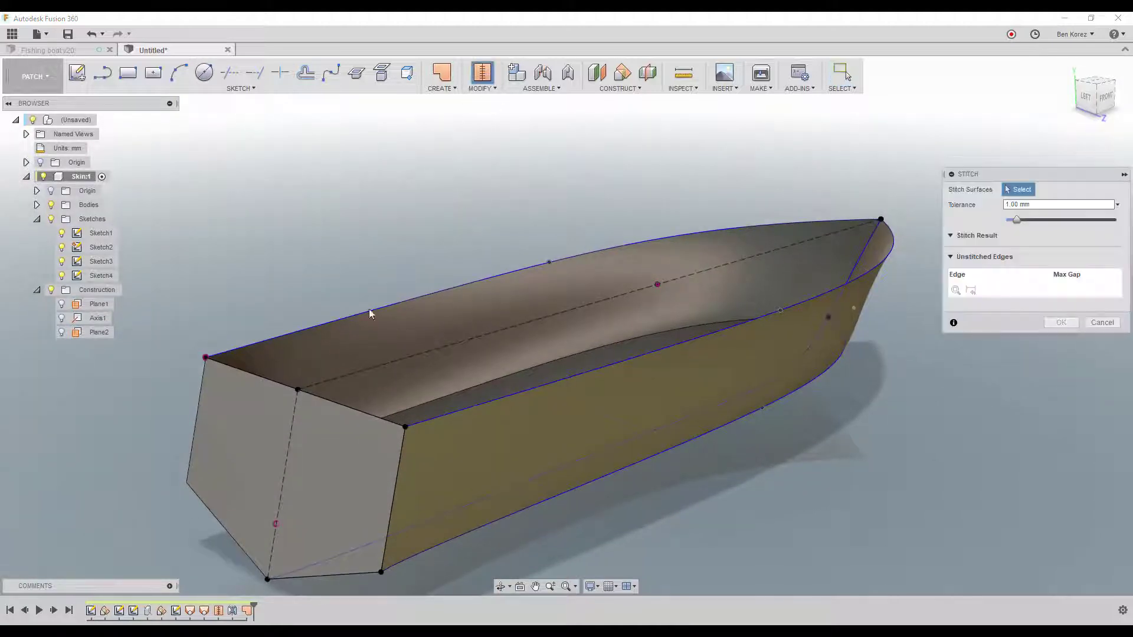
pyautogui.click(298, 550)
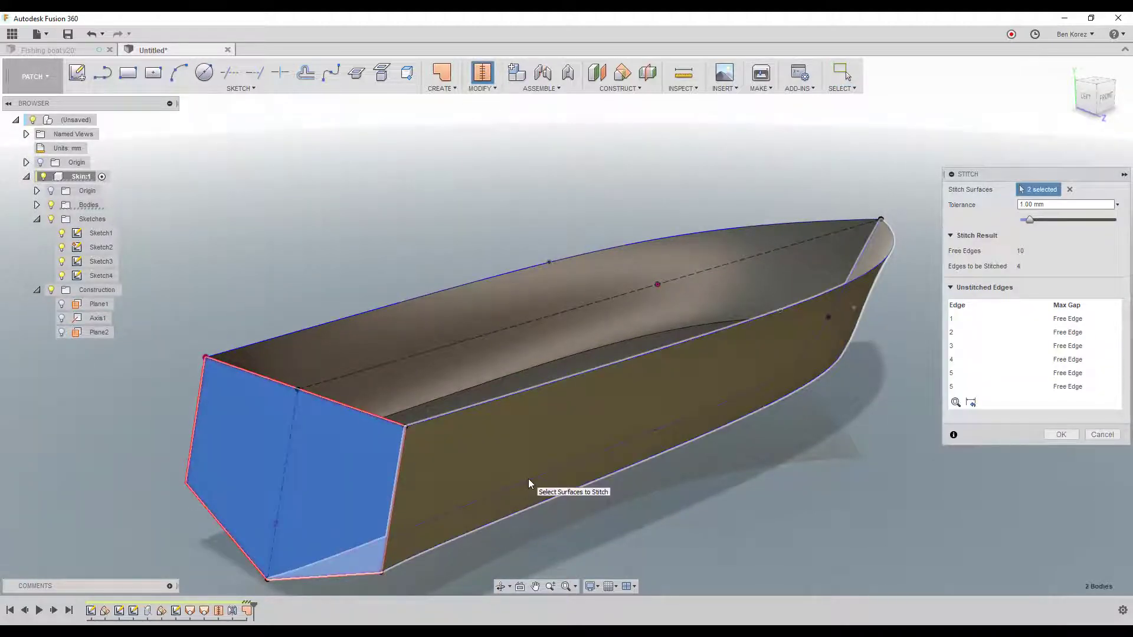
pyautogui.click(1061, 435)
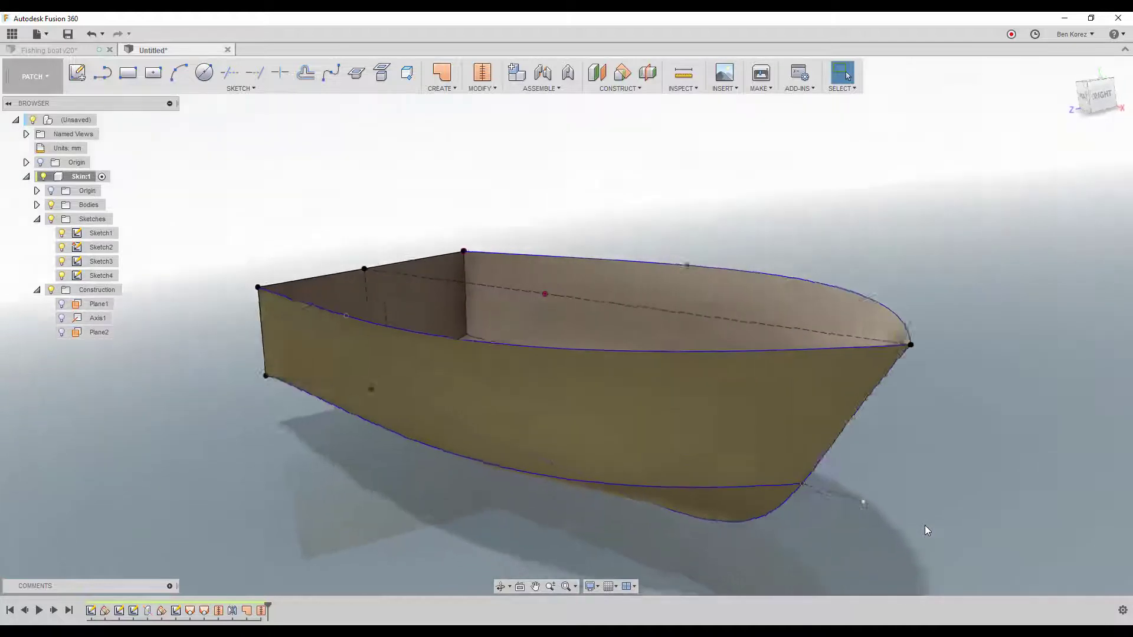
# Collapse the Skin component's Sketches and Construction folders.
pyautogui.click(1095, 97)
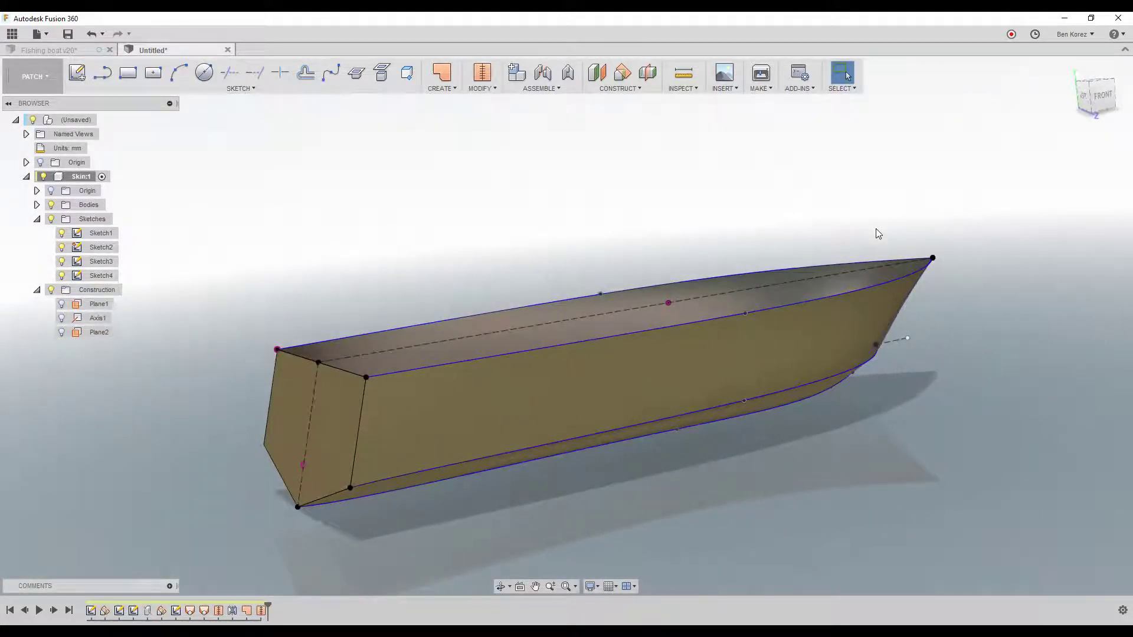
pyautogui.click(38, 220)
pyautogui.click(37, 232)
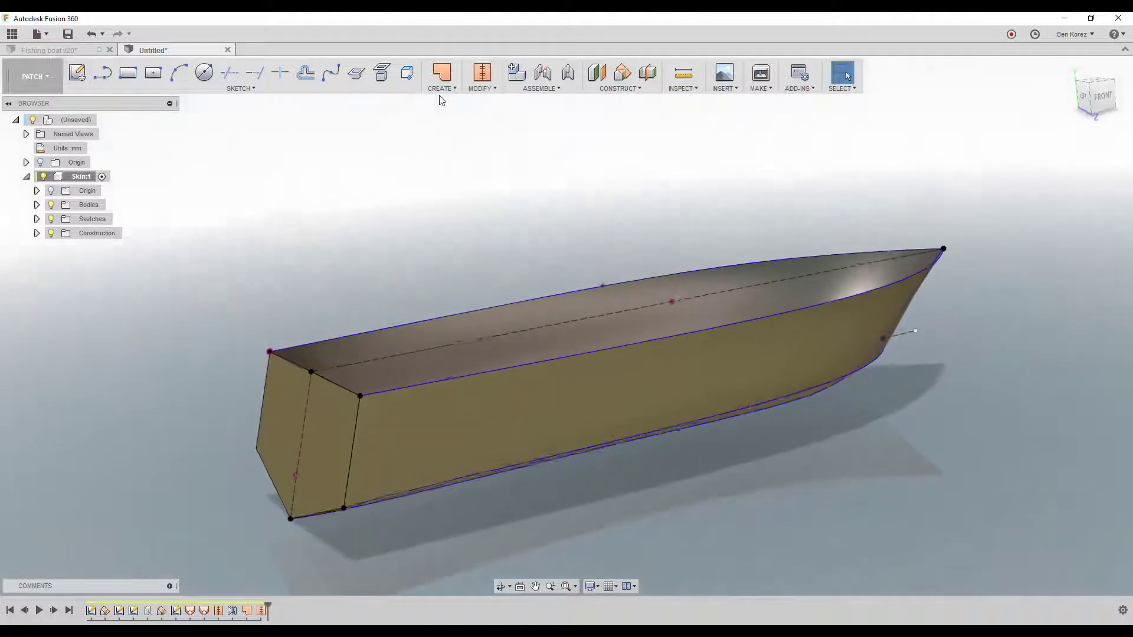
pyautogui.click(440, 89)
pyautogui.click(444, 215)
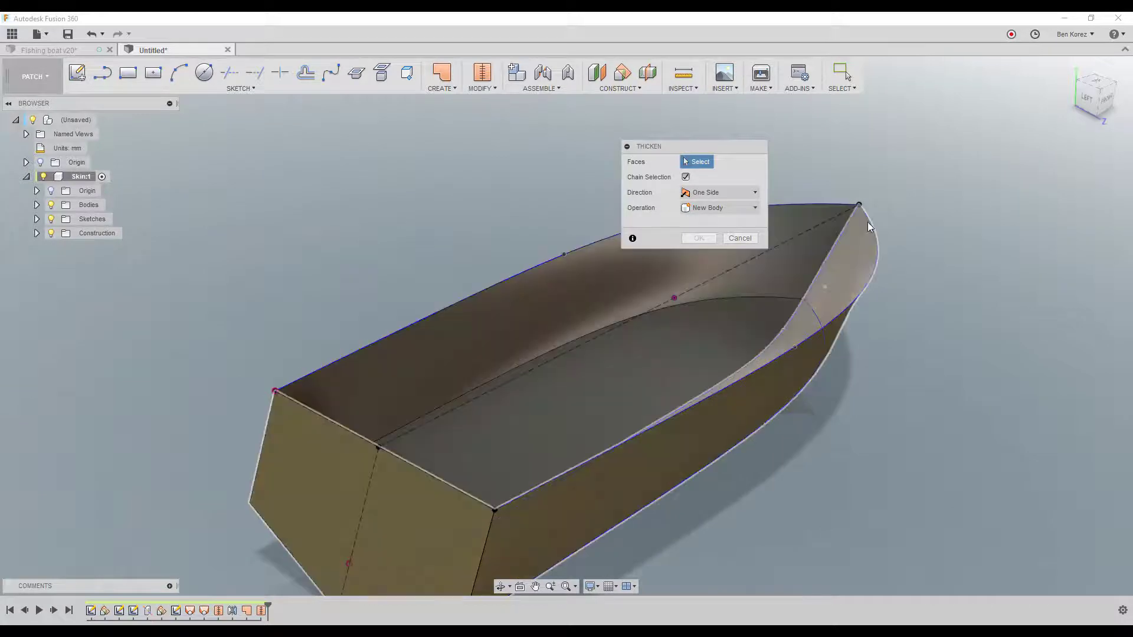
pyautogui.click(735, 239)
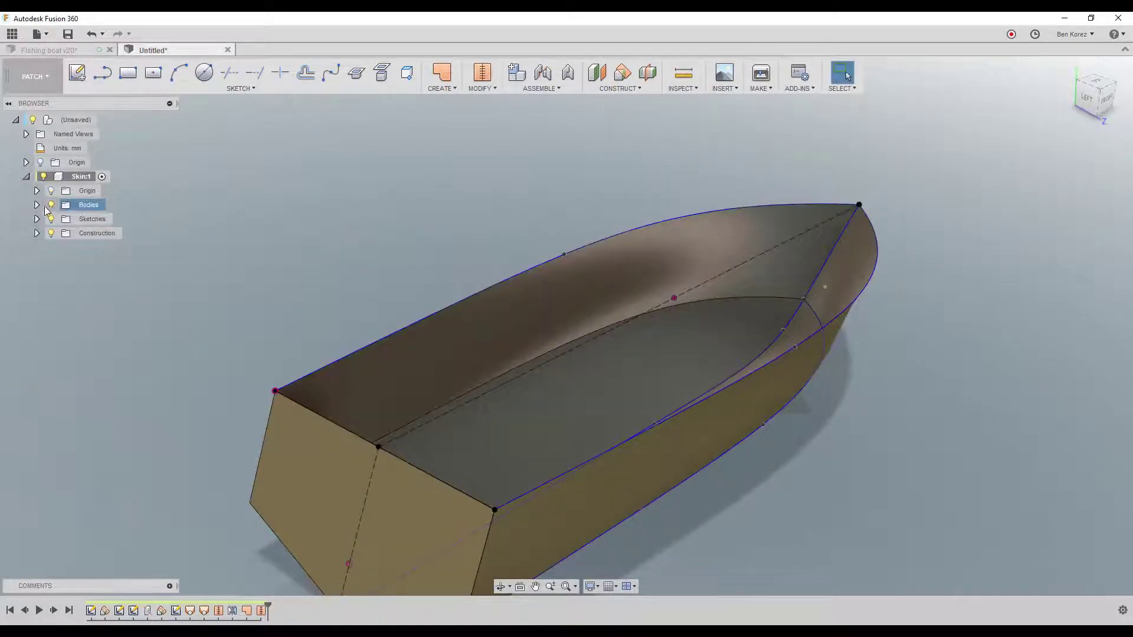
# Stitch the Skin component's two remaining surface bodies into one hull body with a 1.00 mm tolerance.
pyautogui.click(36, 206)
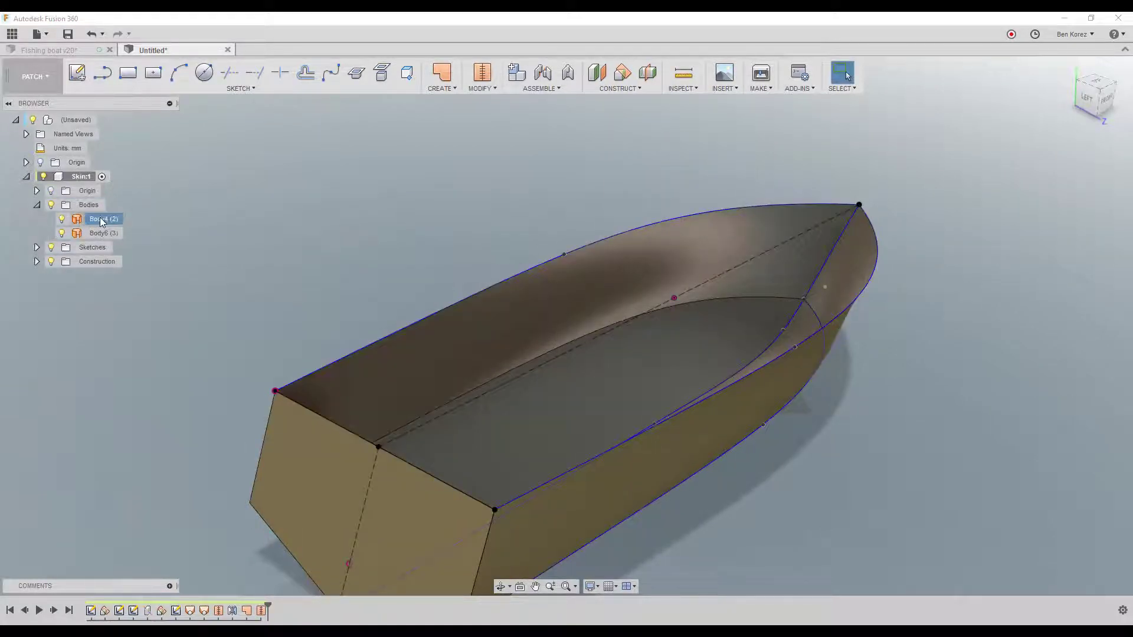
pyautogui.click(482, 73)
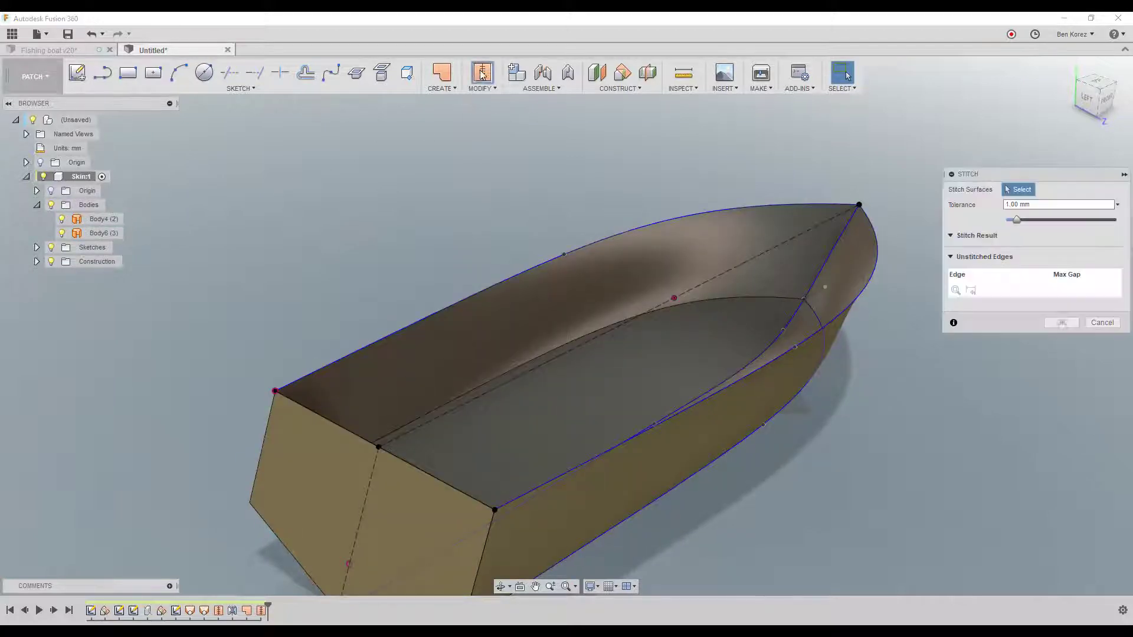
pyautogui.click(104, 219)
pyautogui.keyDown('ctrl'); pyautogui.click(104, 233); pyautogui.keyUp('ctrl')
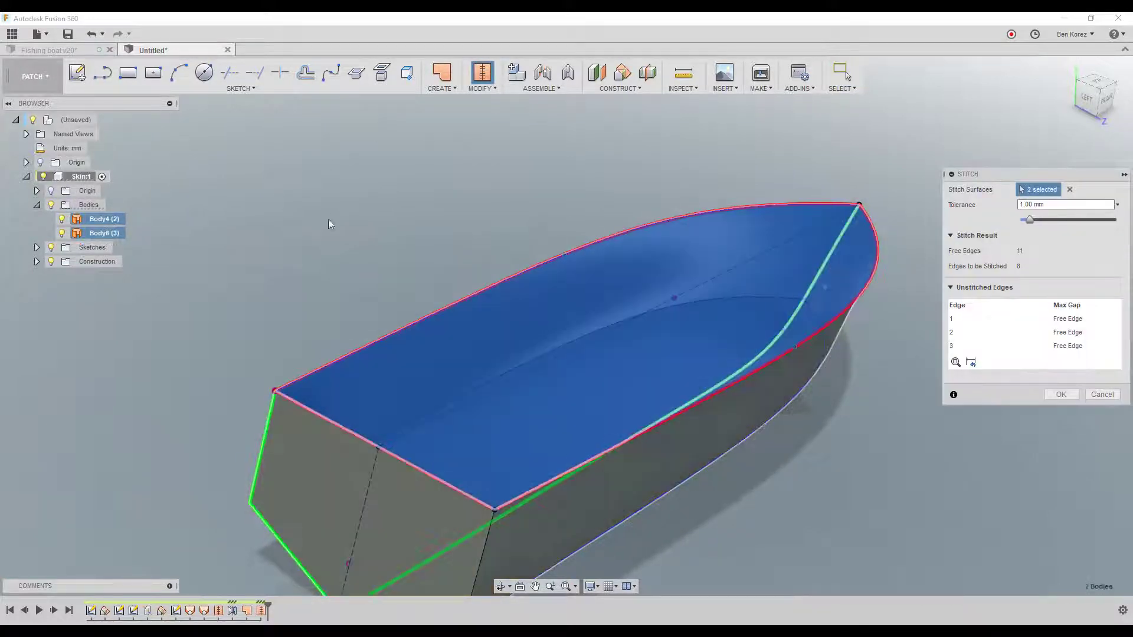
pyautogui.click(1065, 394)
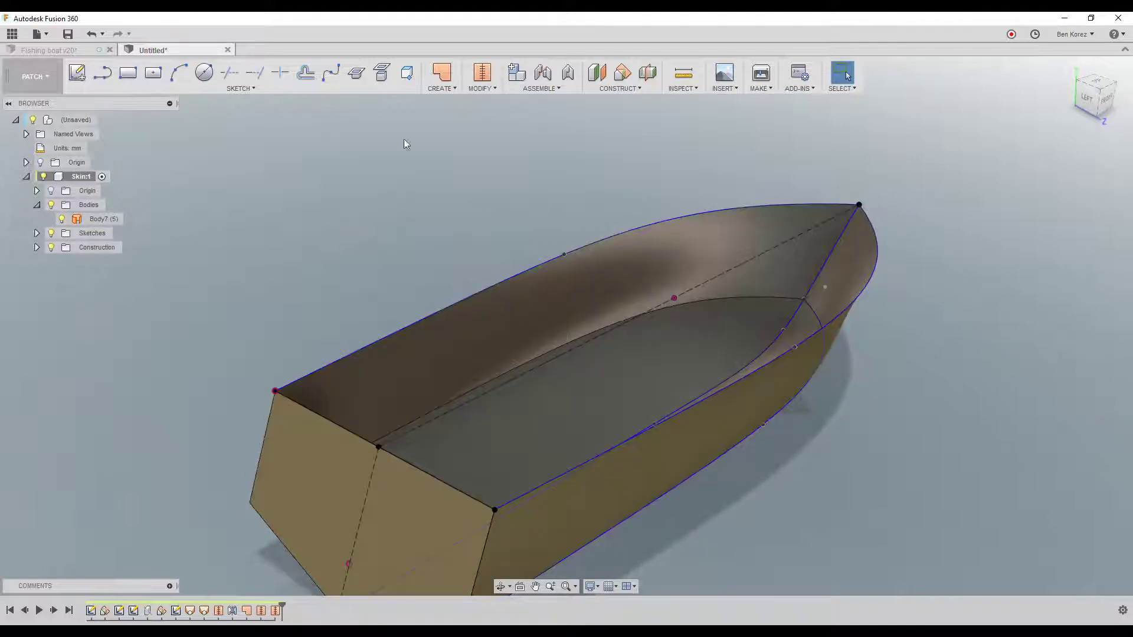
# Thicken the stitched hull surface by 2 mm on one side as a new body, with chain selection enabled.
pyautogui.click(440, 90)
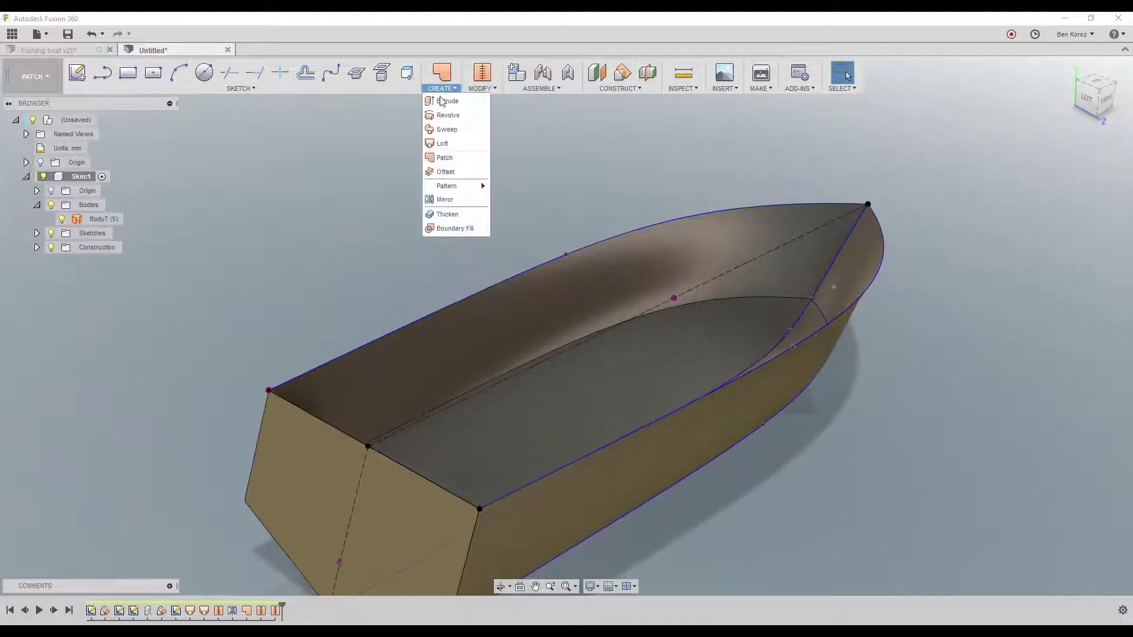
pyautogui.click(447, 214)
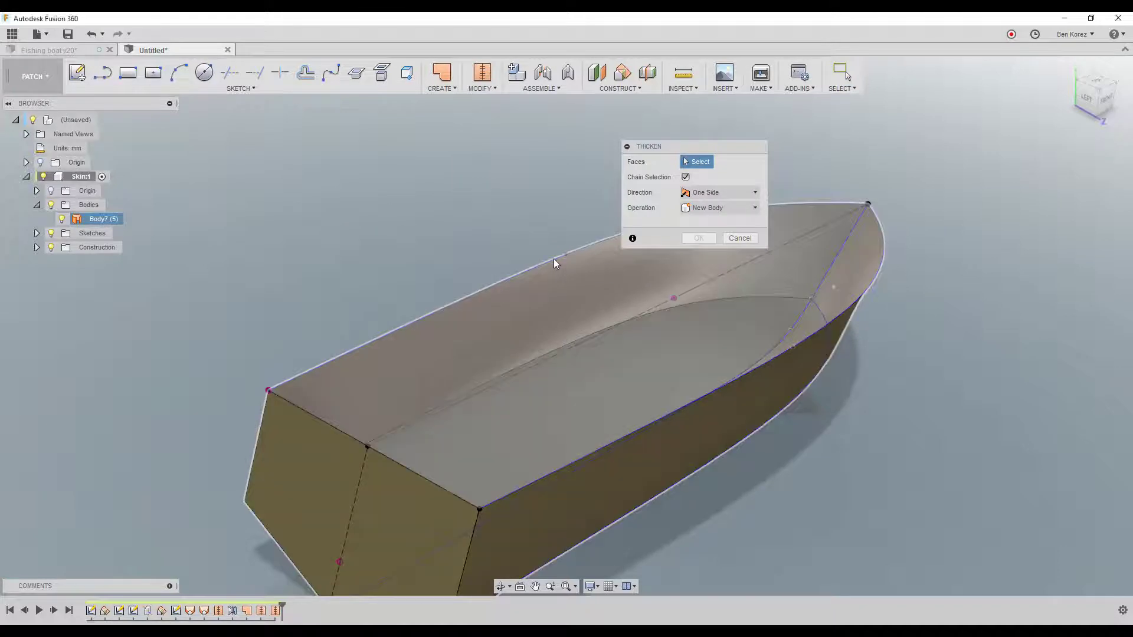
pyautogui.click(554, 259)
pyautogui.keyDown('shift'); pyautogui.moveTo(721, 208); pyautogui.dragTo(565, 312, button='middle'); pyautogui.keyUp('shift')
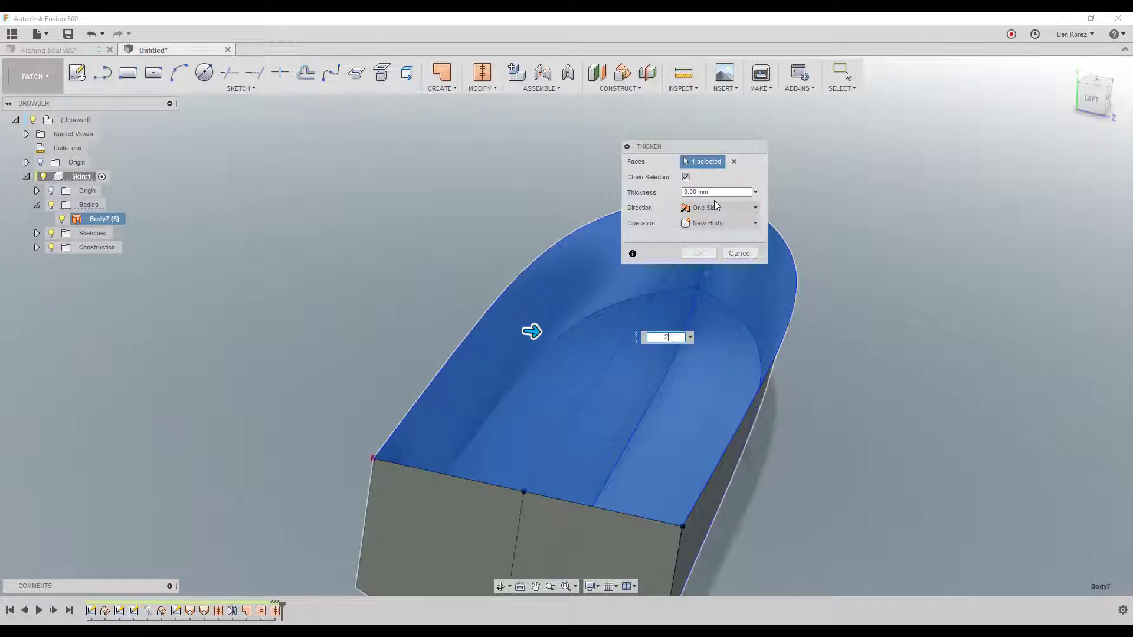
pyautogui.press('Return')
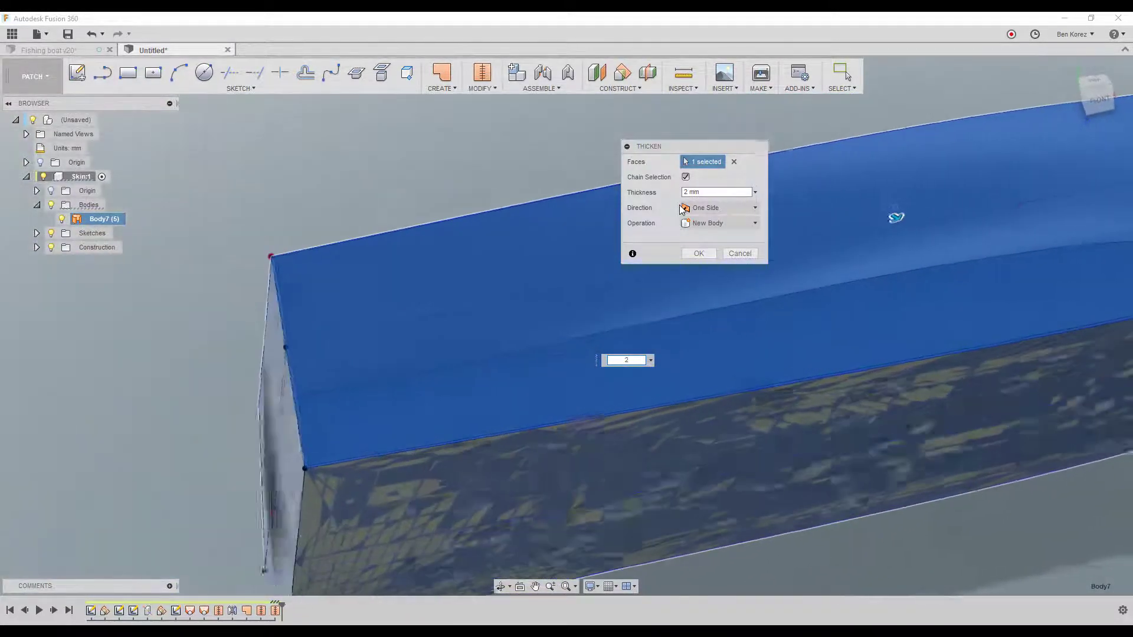
pyautogui.click(699, 254)
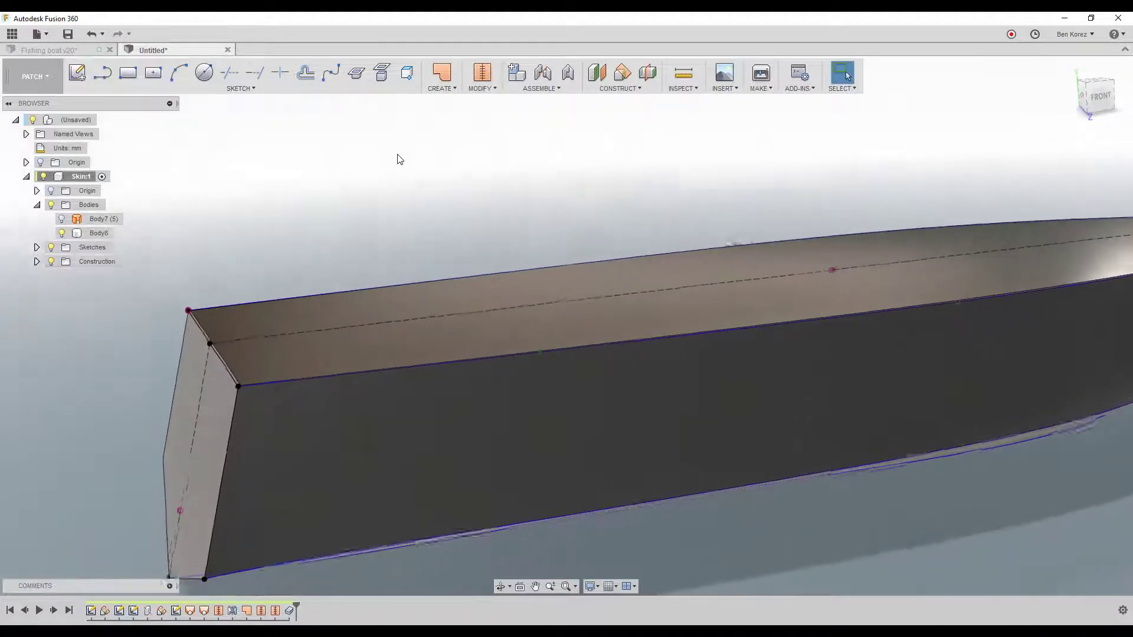
# Hide all four of the Skin component's sketches and collapse its Sketches and Bodies folders.
pyautogui.click(37, 248)
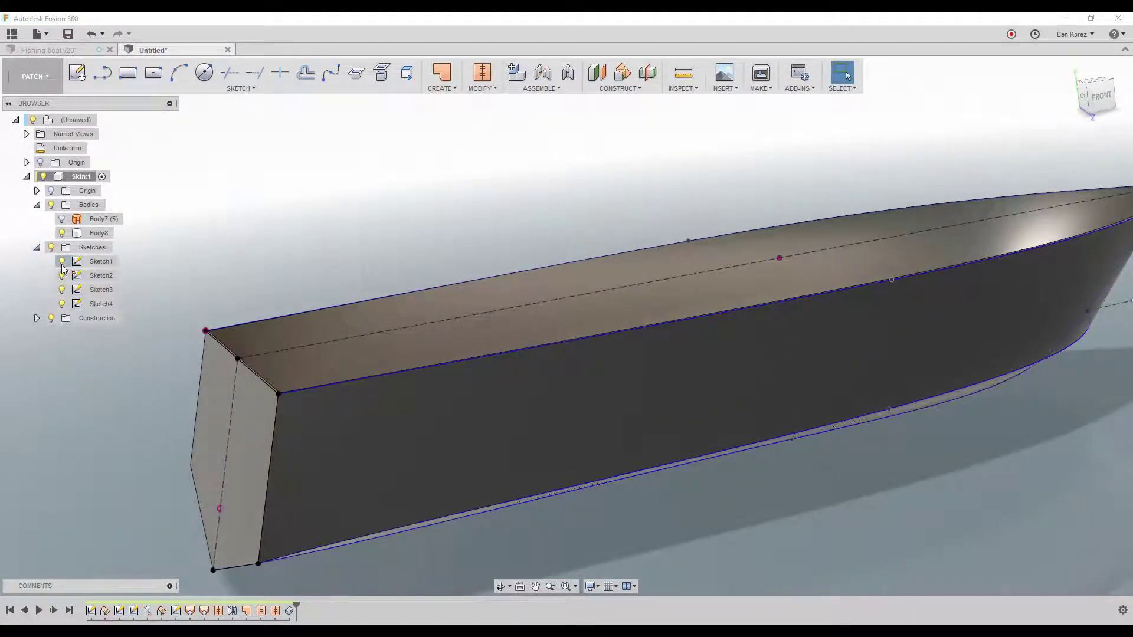
pyautogui.click(62, 262)
pyautogui.click(62, 276)
pyautogui.click(62, 290)
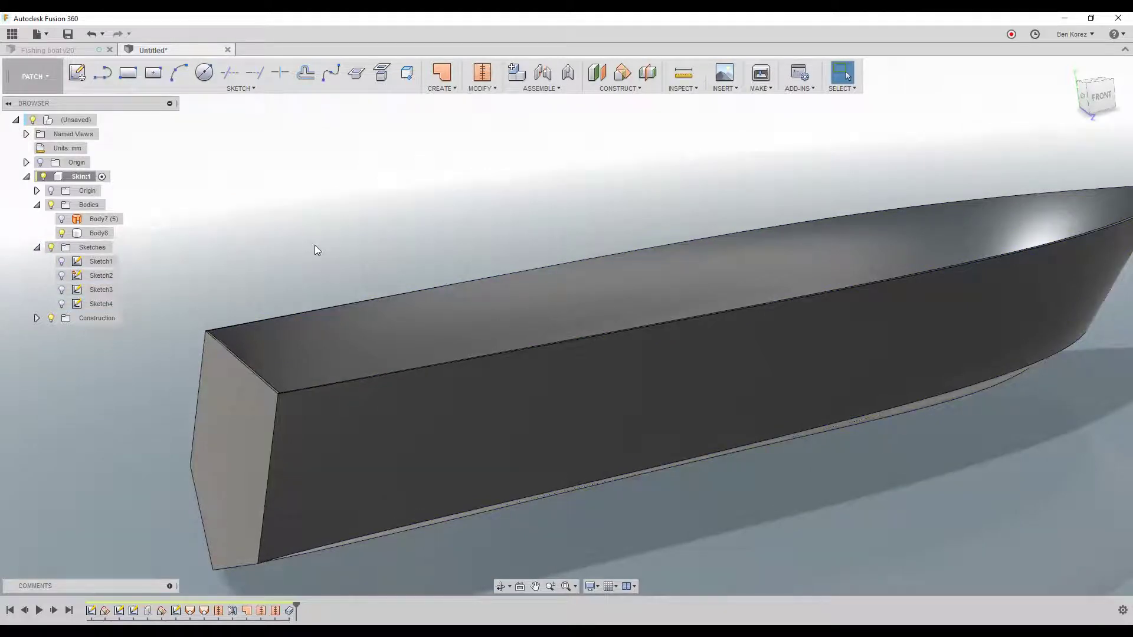
pyautogui.click(37, 246)
pyautogui.click(37, 205)
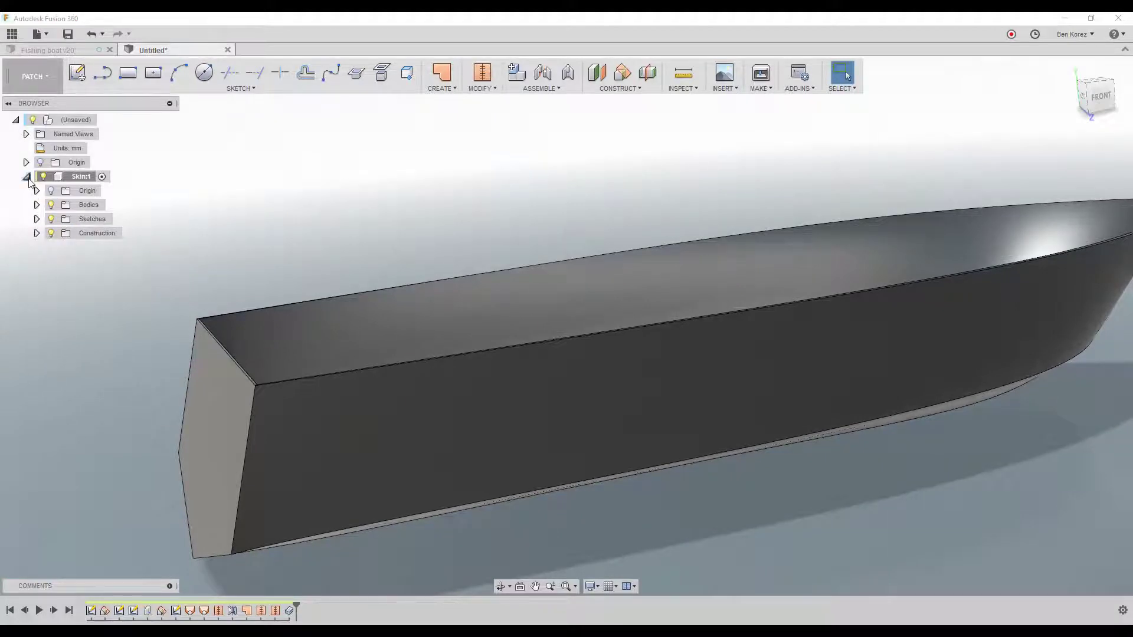
# Create a new component under the top-level assembly and name it Ribs.
pyautogui.rightClick(76, 119)
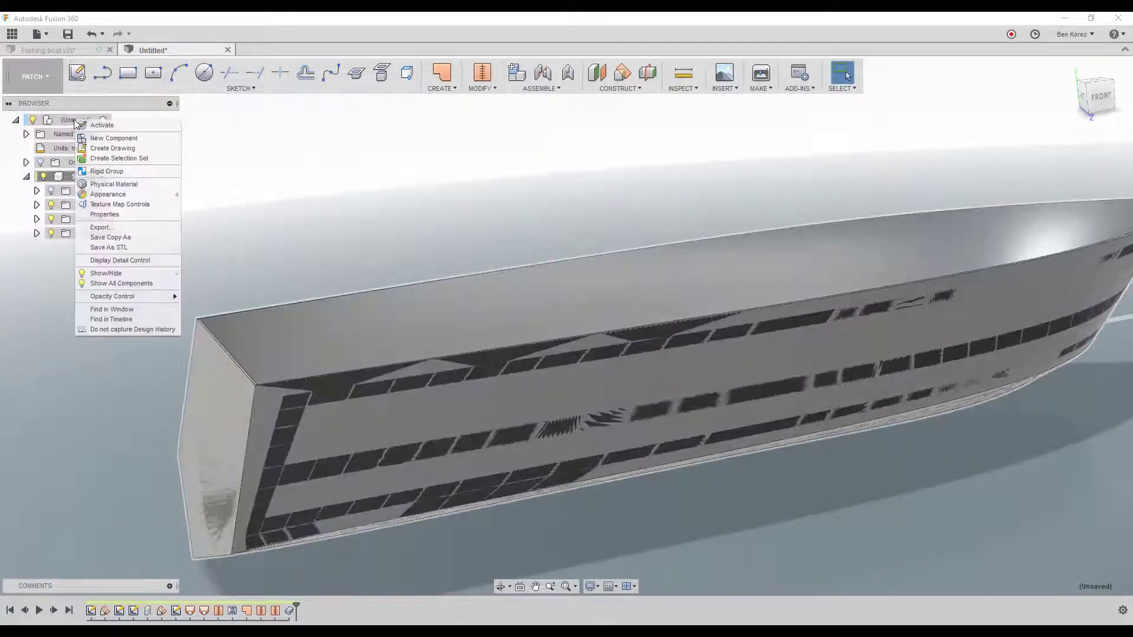
pyautogui.click(112, 138)
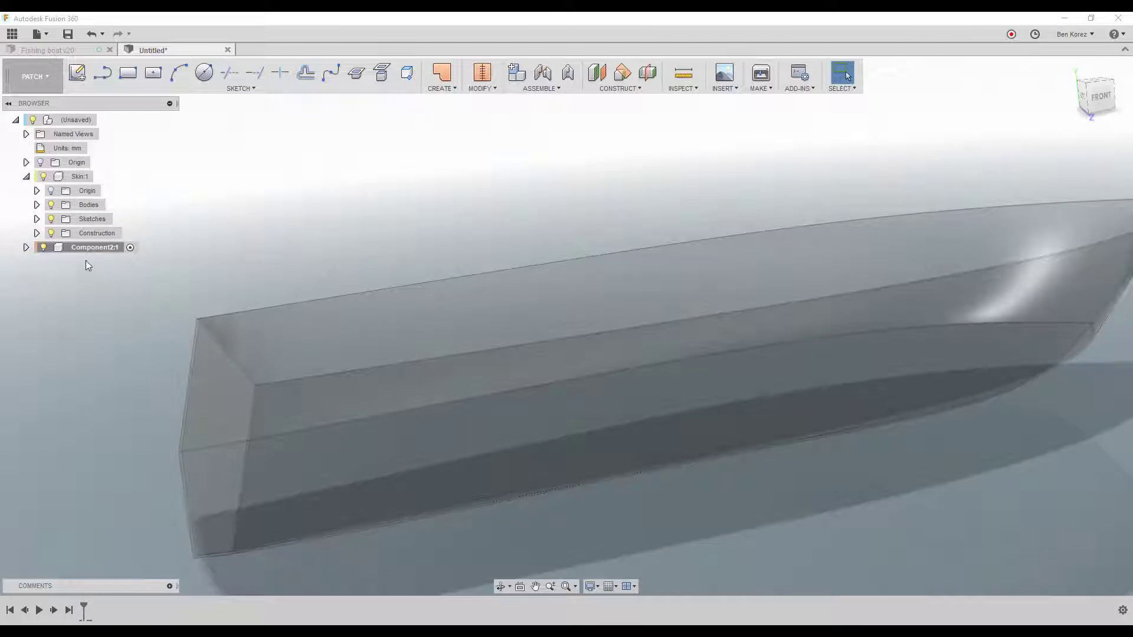
pyautogui.click(84, 250)
pyautogui.write('Ribs')
pyautogui.press('Return')
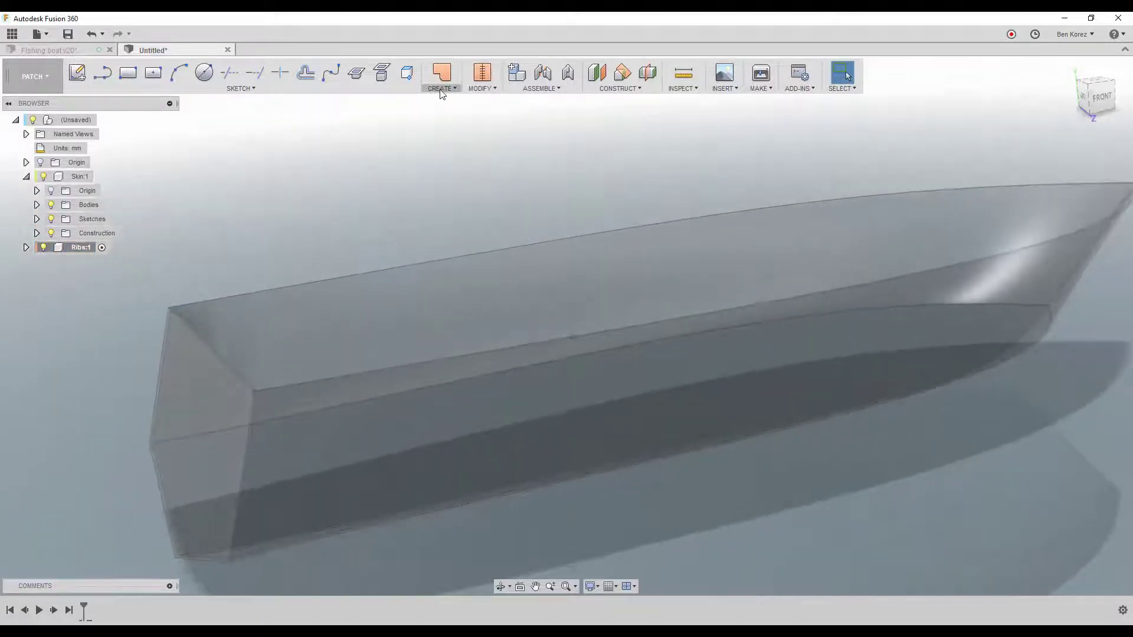
# Offset the hull's four inner side and bottom faces by 0.00 mm as a new surface body in Ribs, leaving out the transom.
pyautogui.click(440, 90)
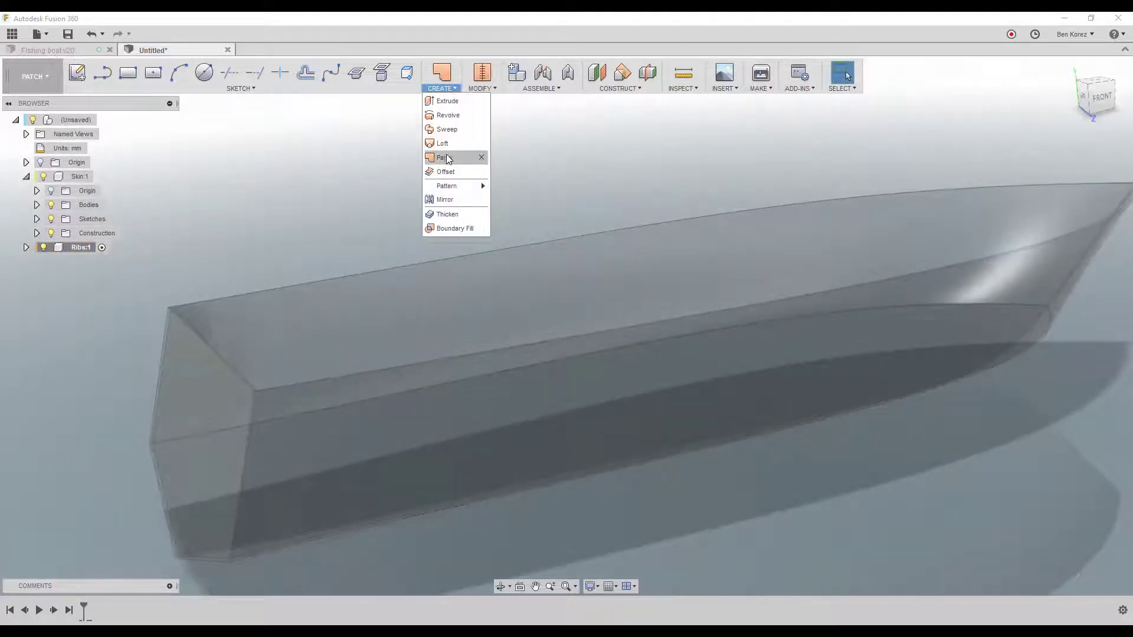
pyautogui.click(445, 171)
pyautogui.keyDown('shift'); pyautogui.moveTo(446, 170); pyautogui.dragTo(738, 332, button='middle'); pyautogui.keyUp('shift')
pyautogui.click(511, 272)
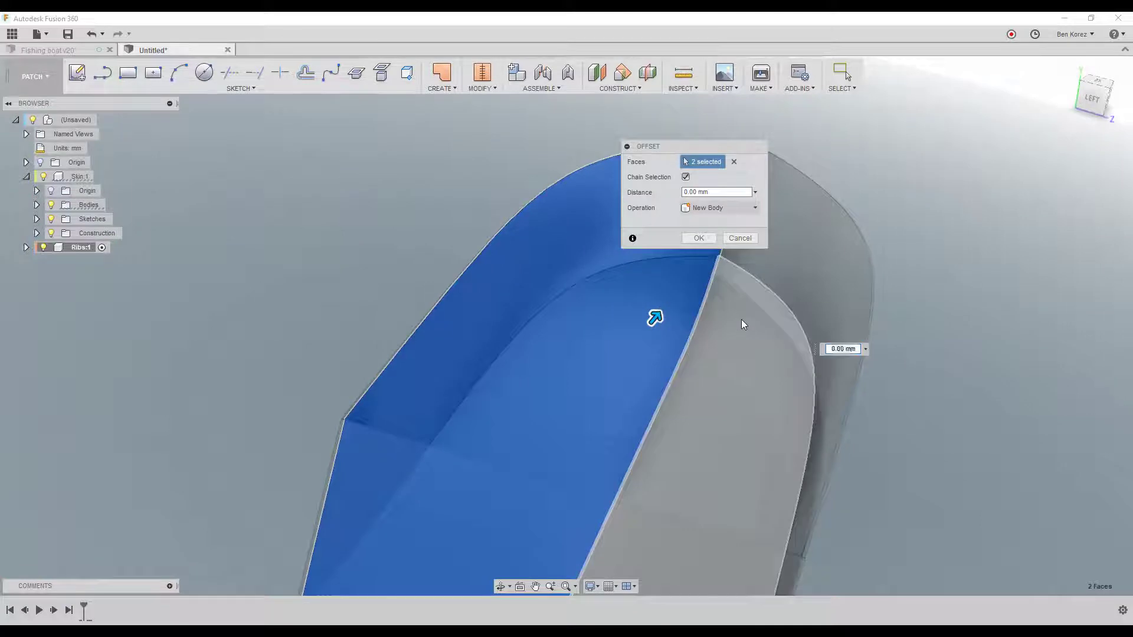
pyautogui.click(741, 324)
pyautogui.click(823, 248)
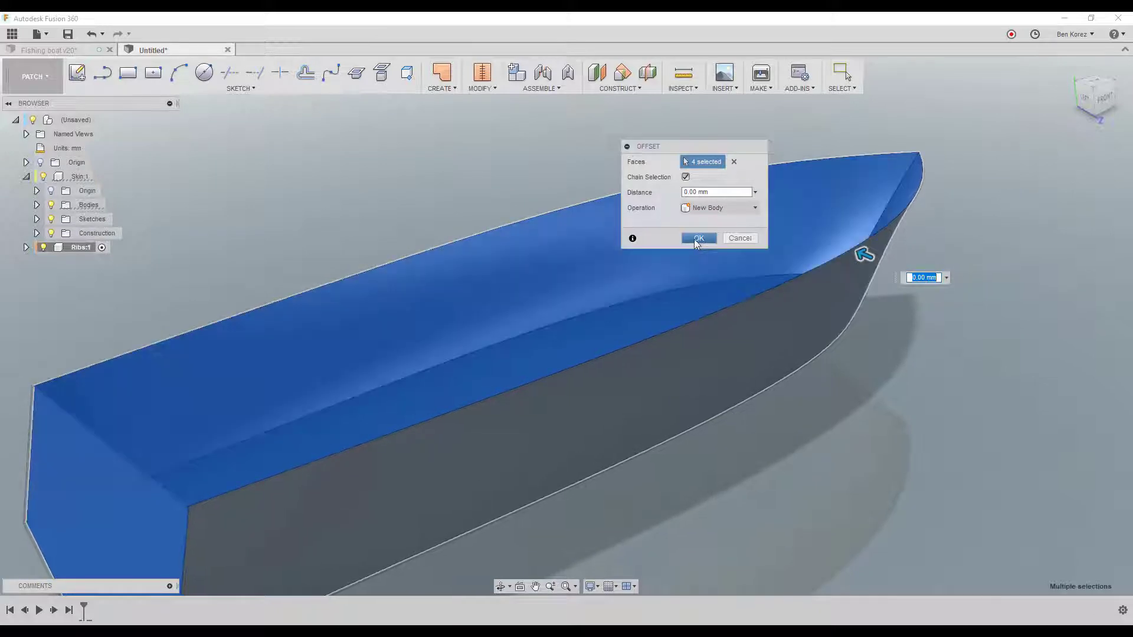
pyautogui.click(692, 238)
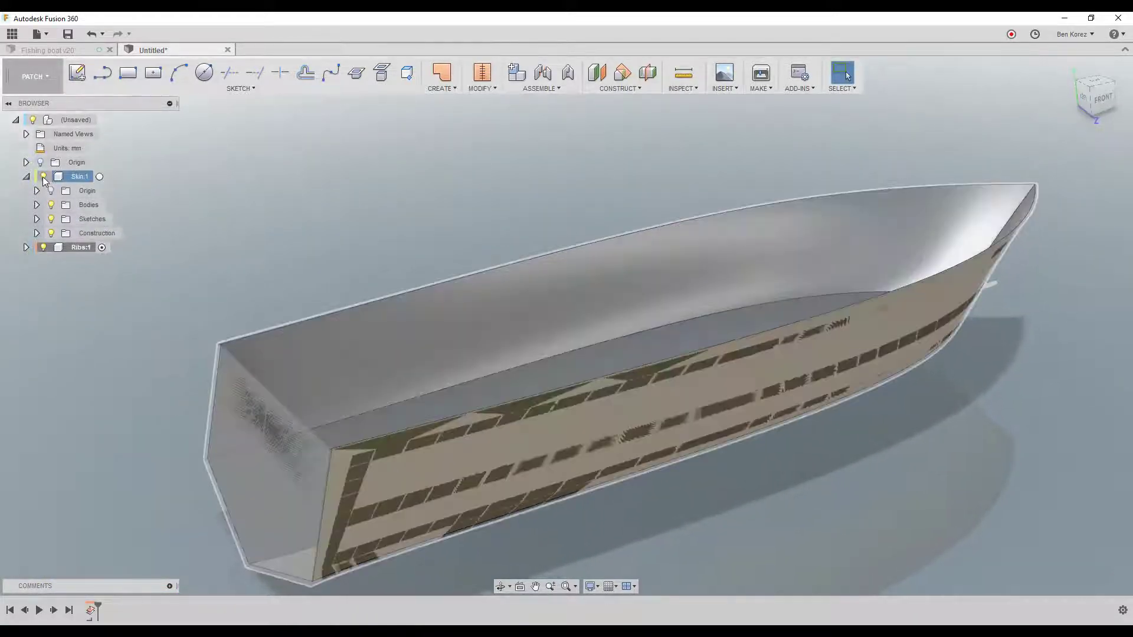
# Hide the Skin component to examine the offset surface's stern edge, and show the component again.
pyautogui.click(43, 176)
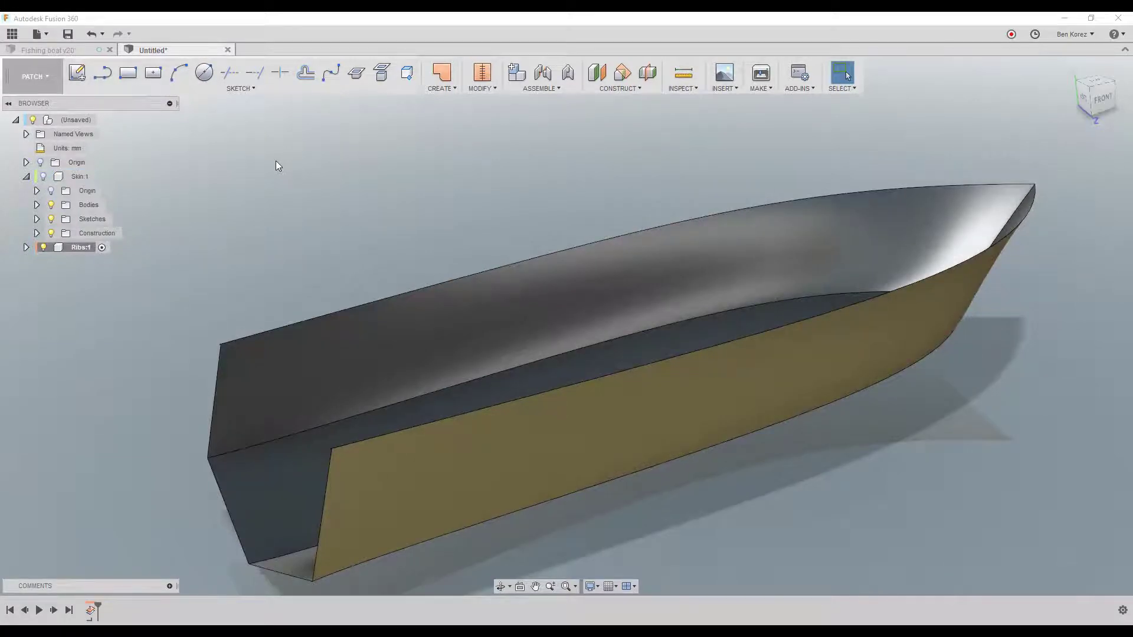
pyautogui.scroll(5, 219, 352)
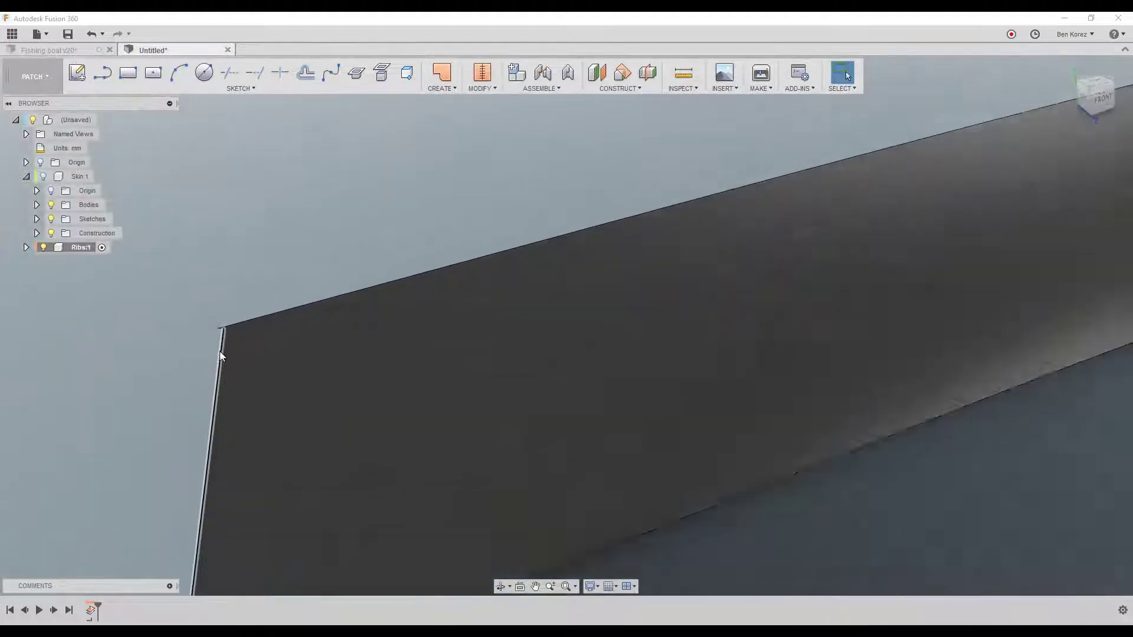
pyautogui.moveTo(219, 352); pyautogui.dragTo(223, 292, button='middle')
pyautogui.scroll(-8, 224, 292)
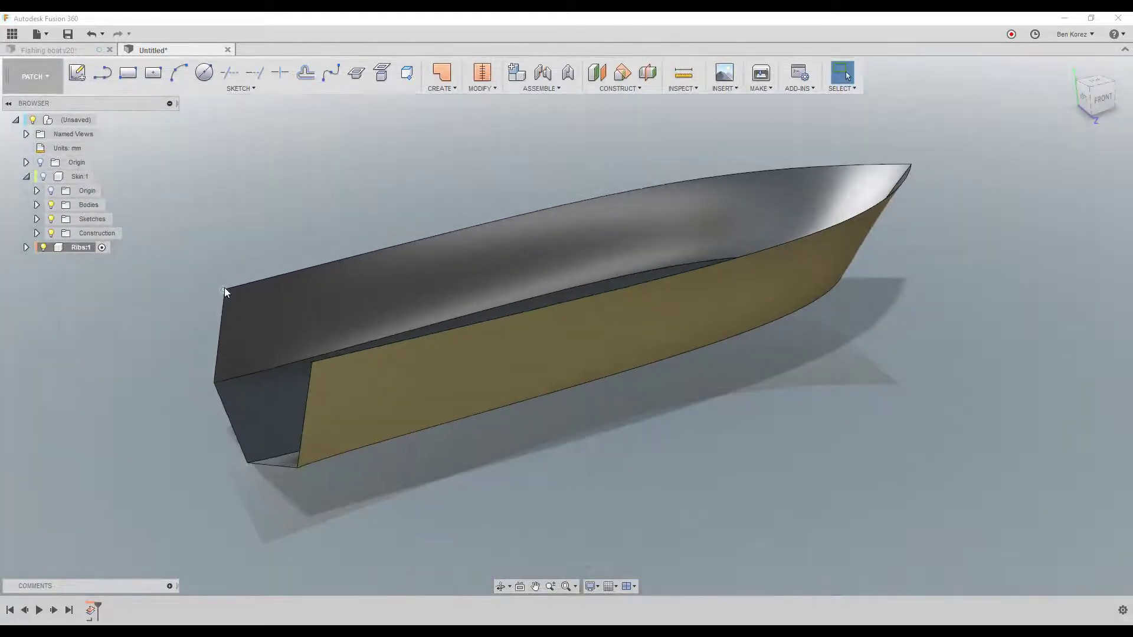
pyautogui.click(45, 177)
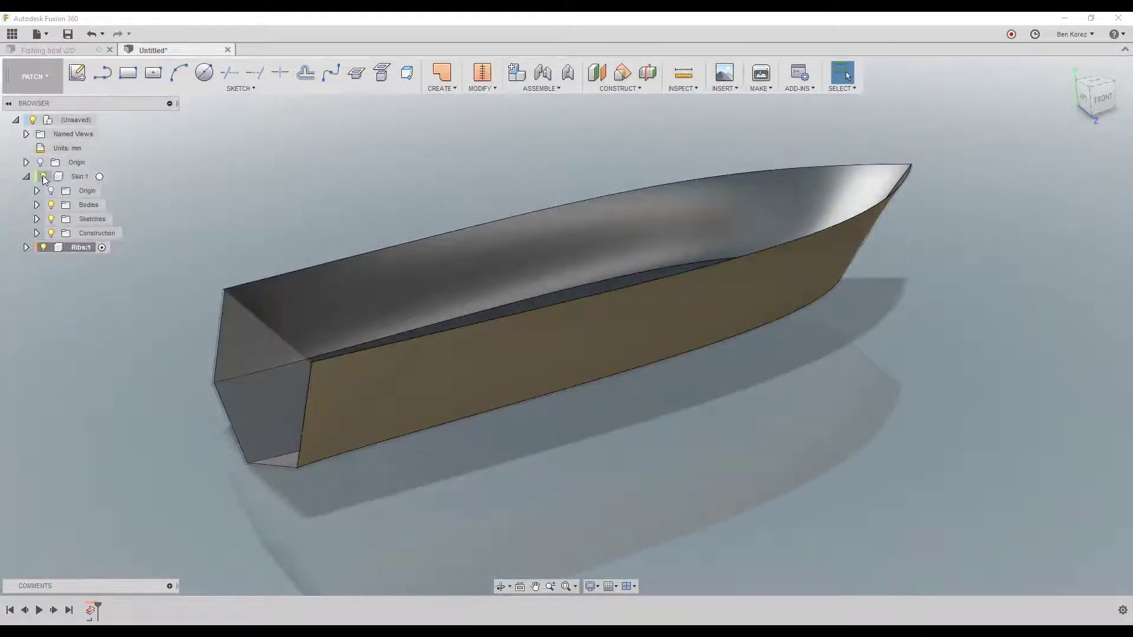
pyautogui.doubleClick(92, 611)
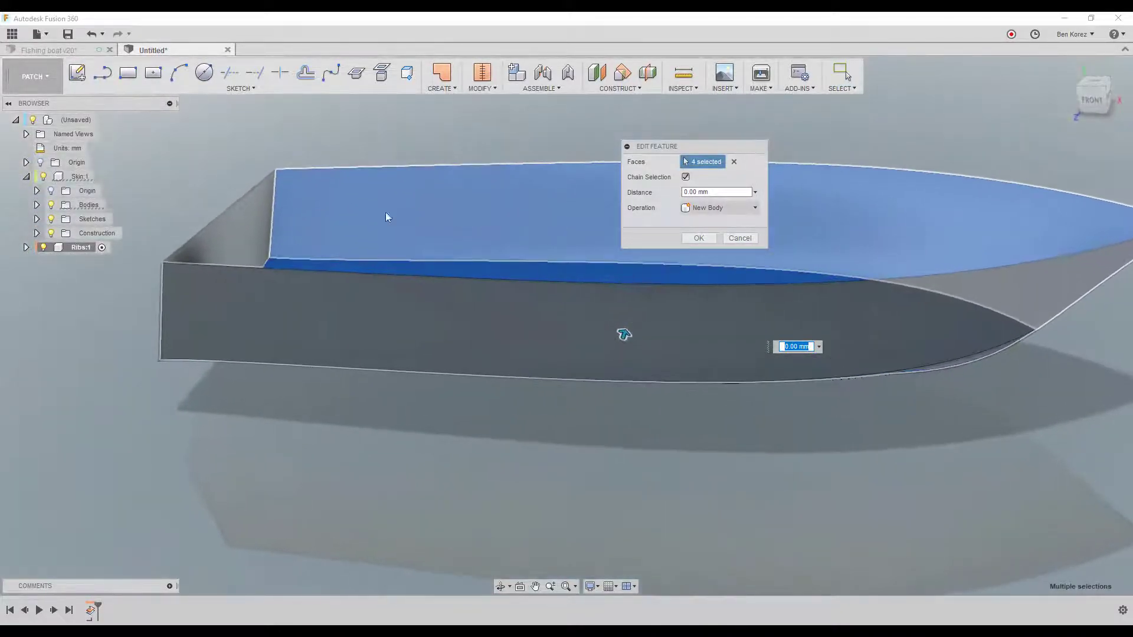
pyautogui.click(260, 229)
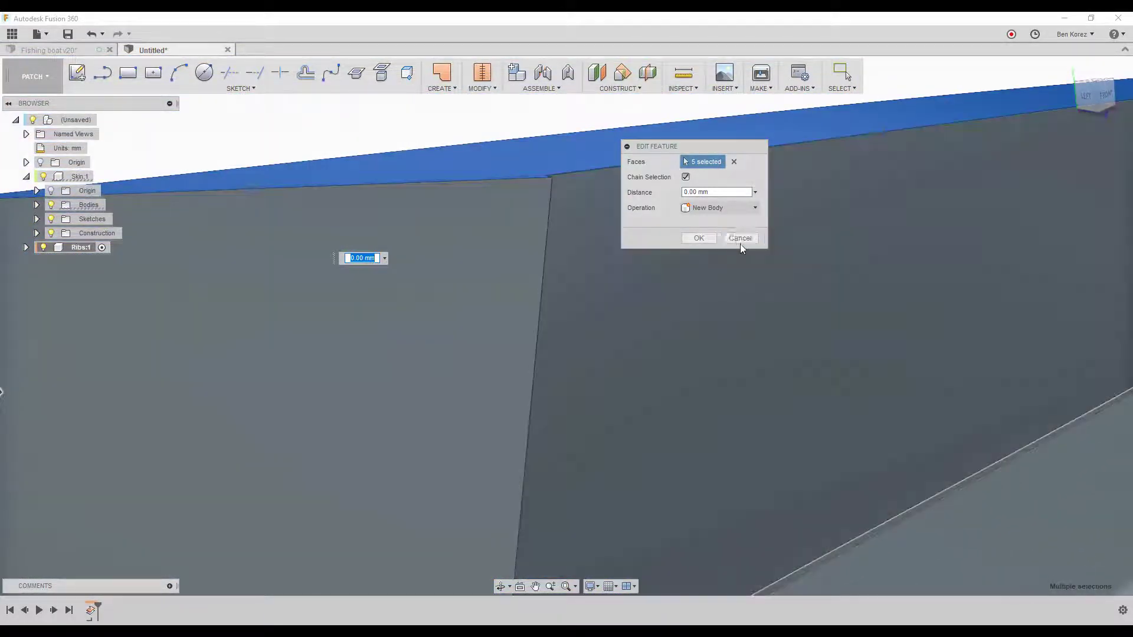
pyautogui.click(740, 239)
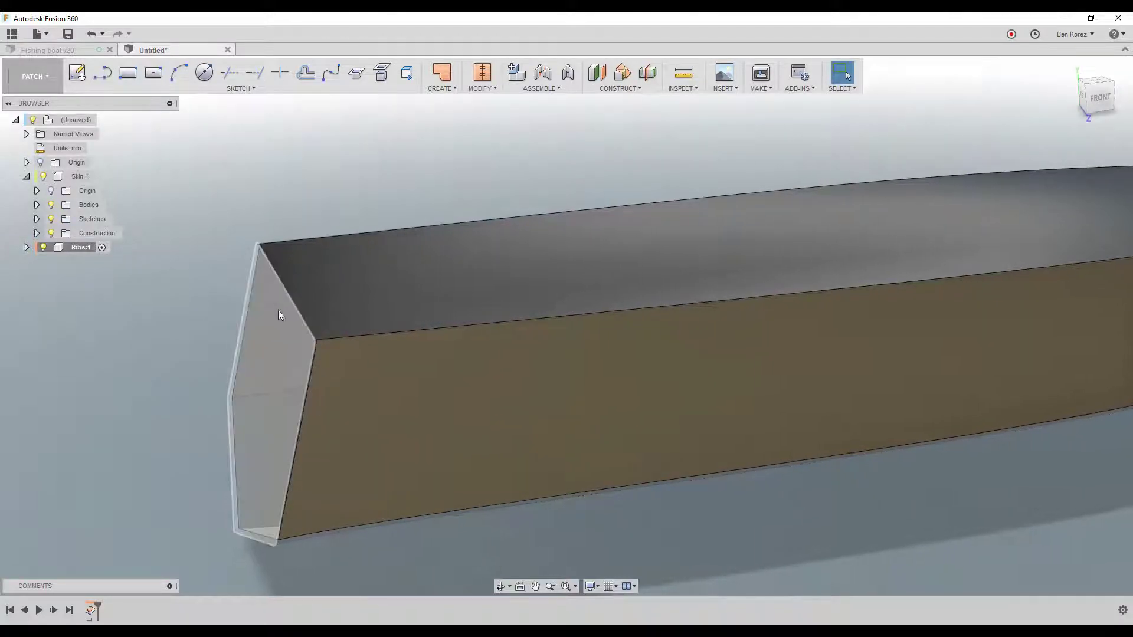
# Check the offset surface against the skin at the stern corner and hide the Skin component.
pyautogui.scroll(3, 316, 353)
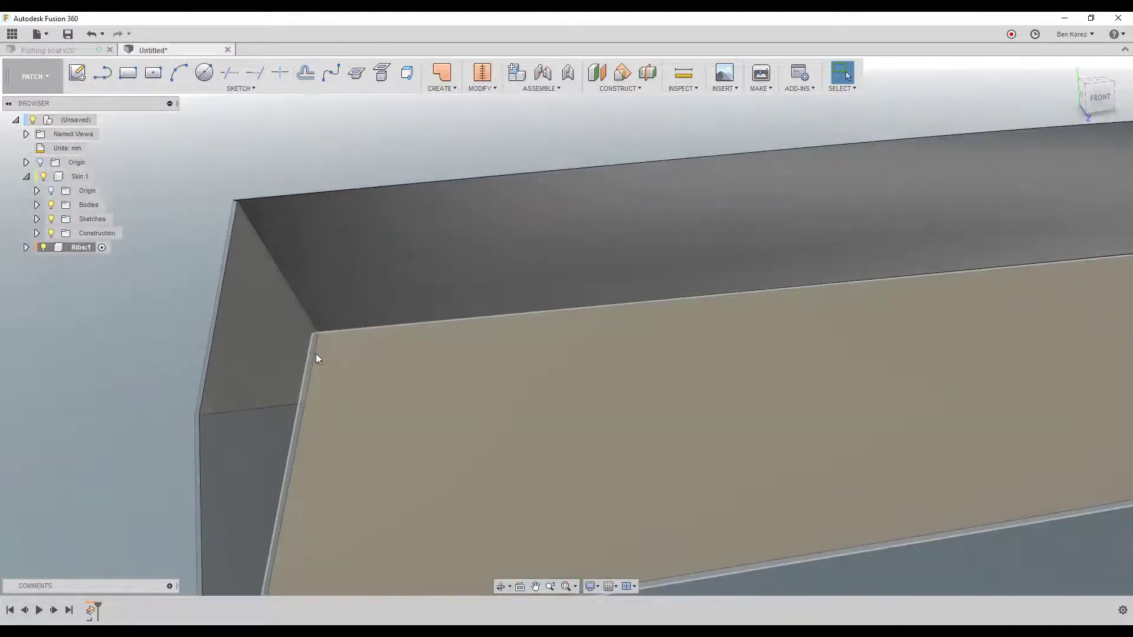
pyautogui.scroll(-2, 317, 353)
pyautogui.scroll(-1, 316, 353)
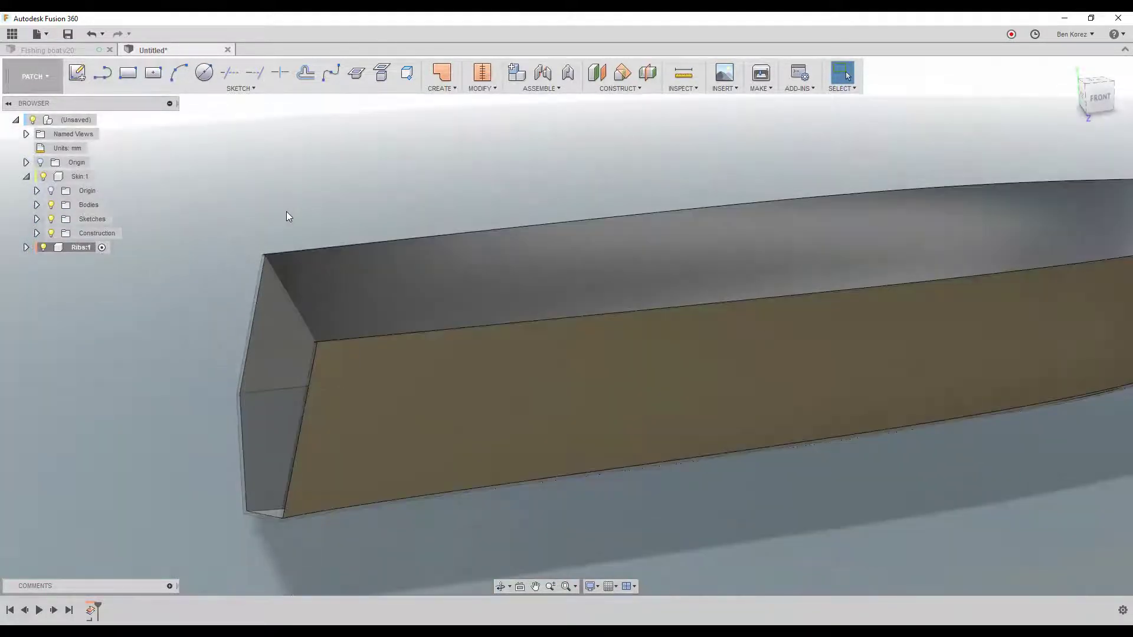
pyautogui.click(43, 176)
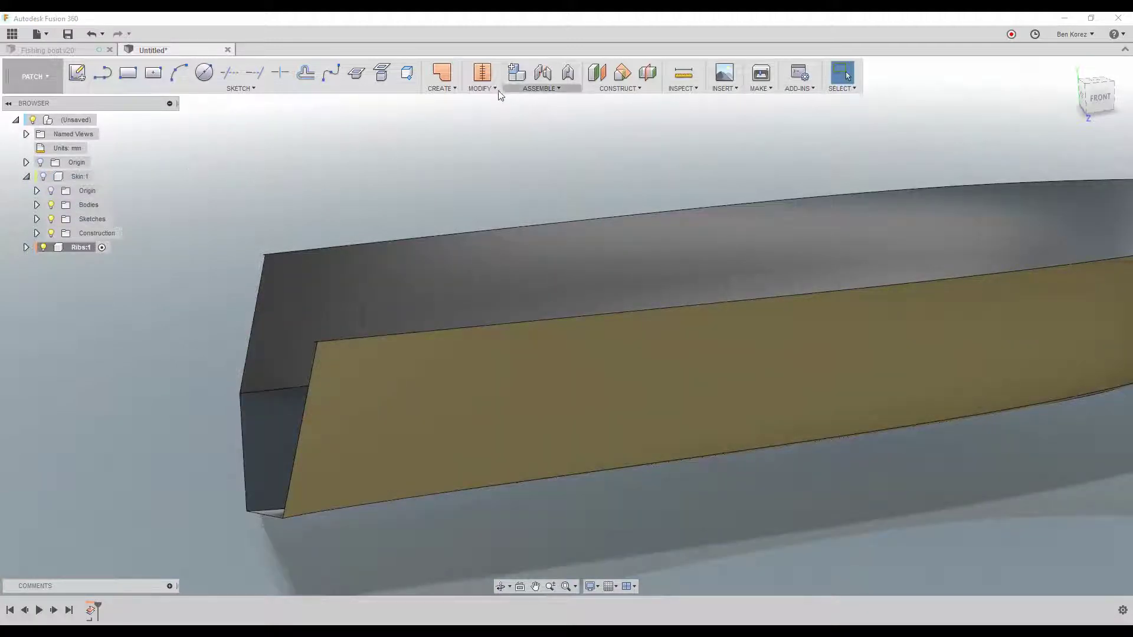
pyautogui.click(481, 87)
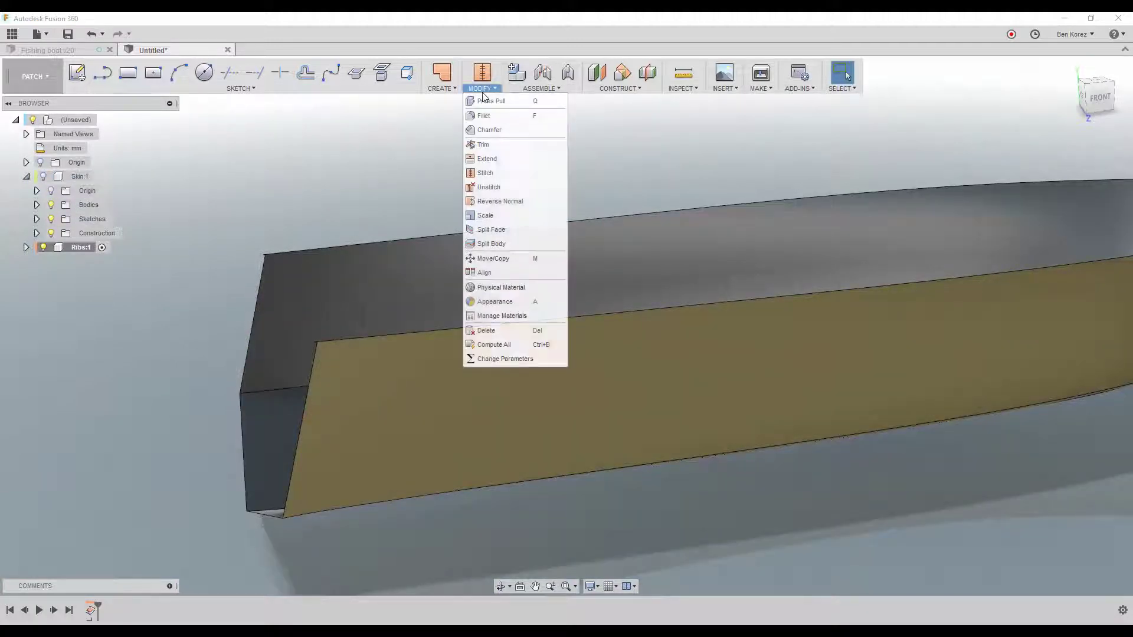
pyautogui.click(500, 244)
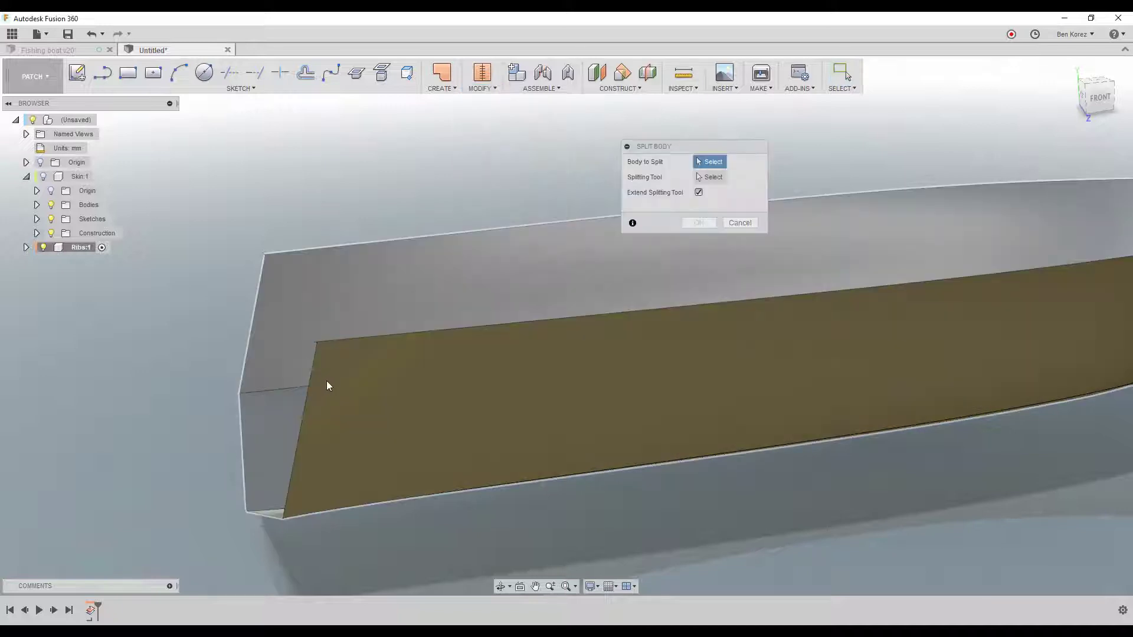
pyautogui.click(327, 380)
pyautogui.click(709, 178)
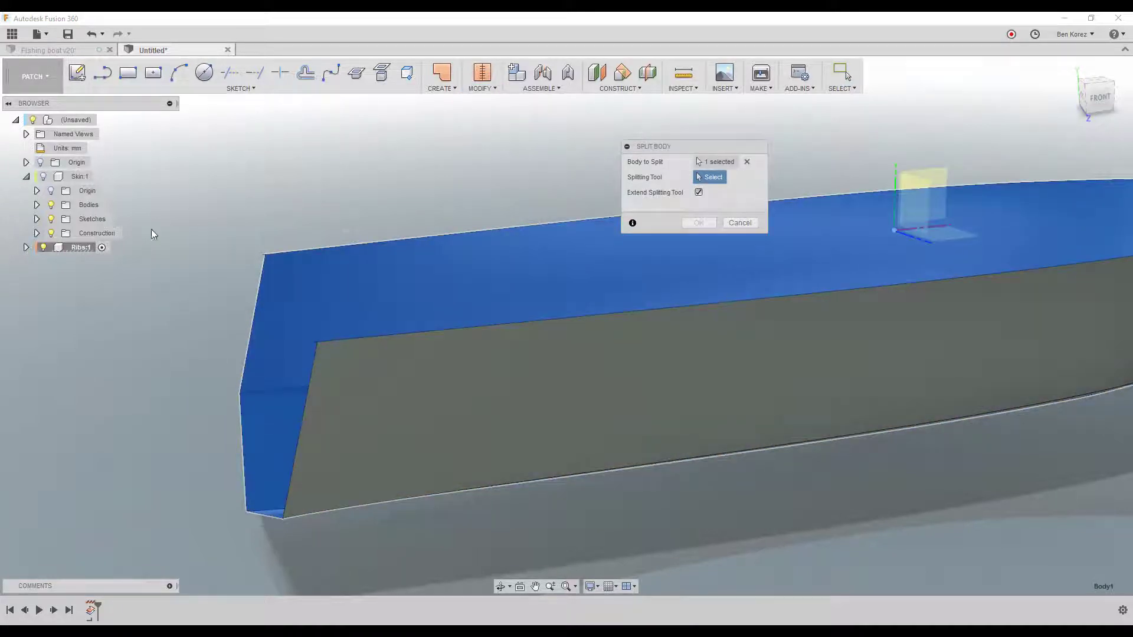
pyautogui.click(37, 220)
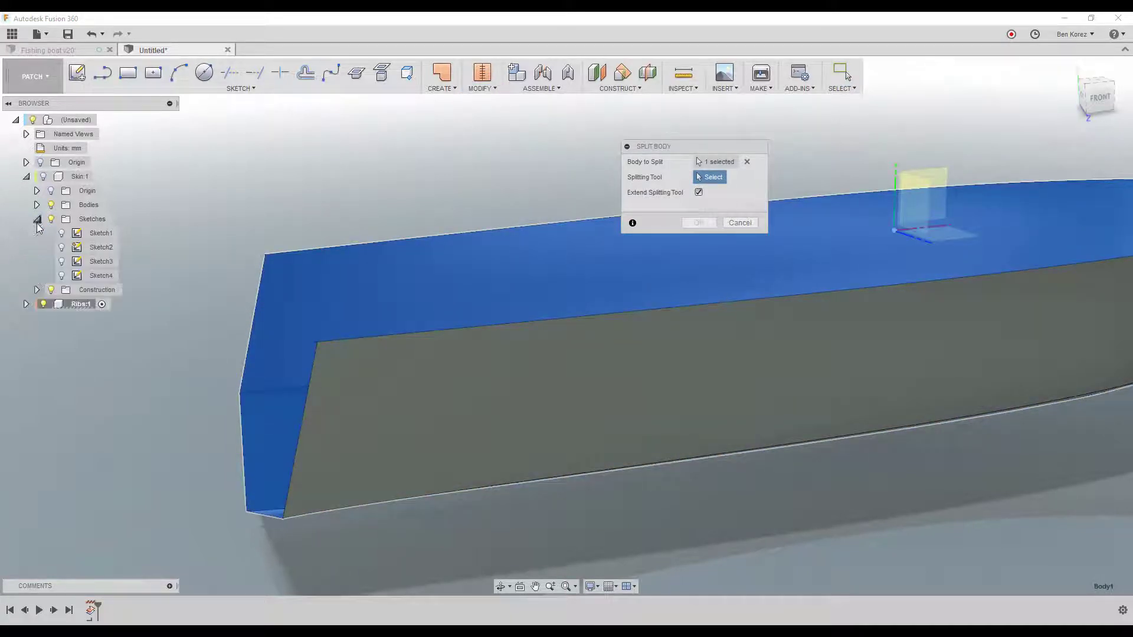
pyautogui.click(61, 247)
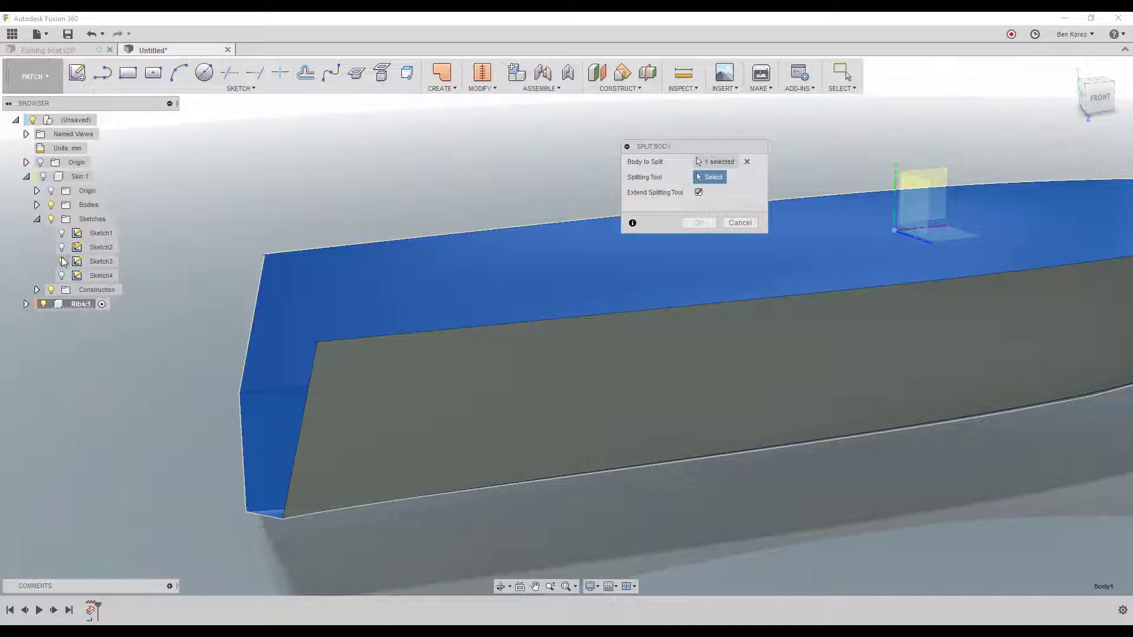
pyautogui.click(61, 261)
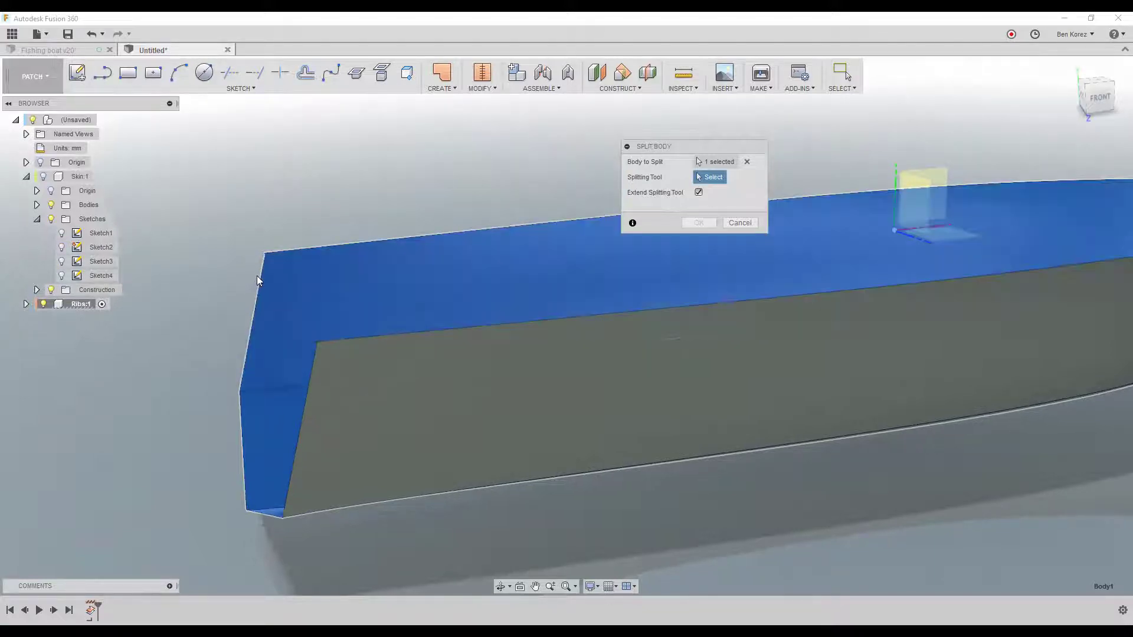
pyautogui.click(752, 224)
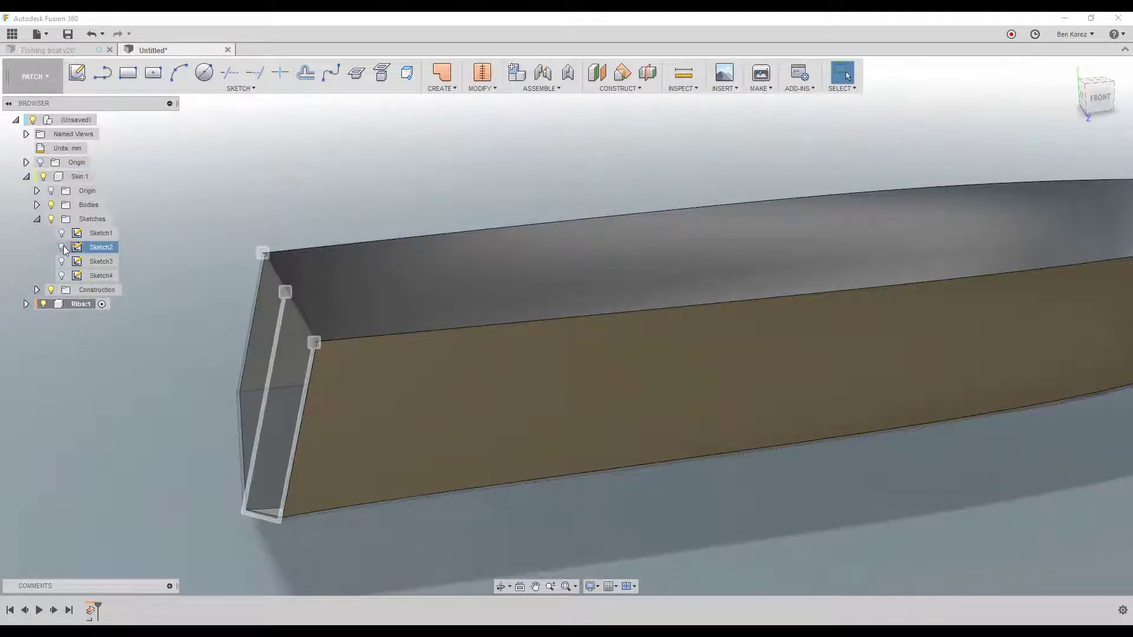
# Examine the stern corner against the Skin hull and Sketch2, and hide both again.
pyautogui.click(61, 247)
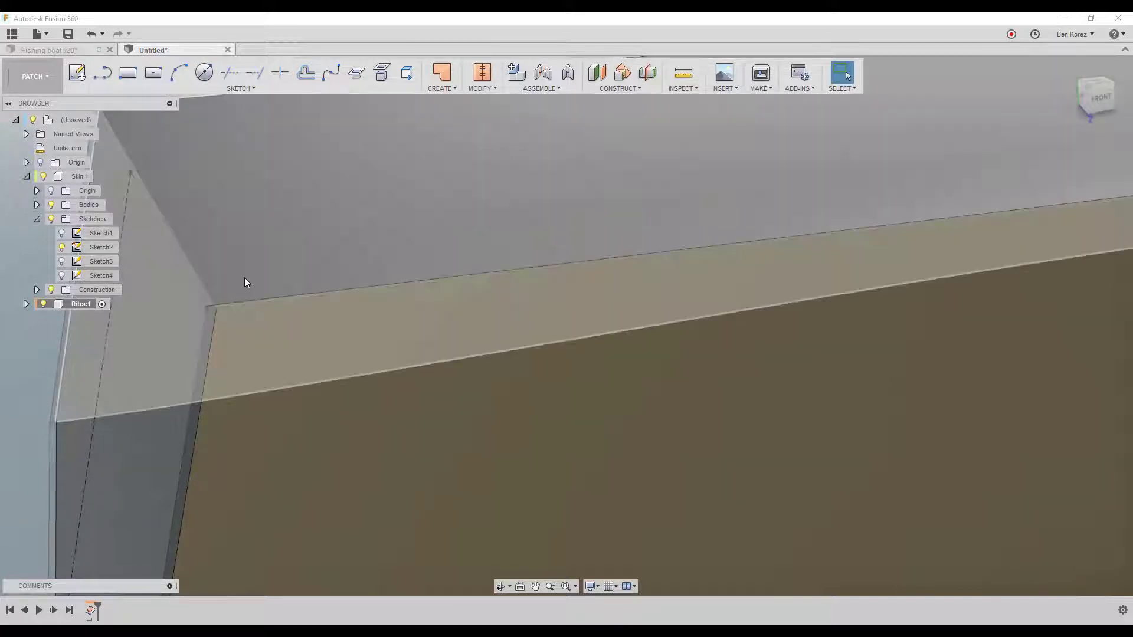
pyautogui.scroll(-5, 245, 277)
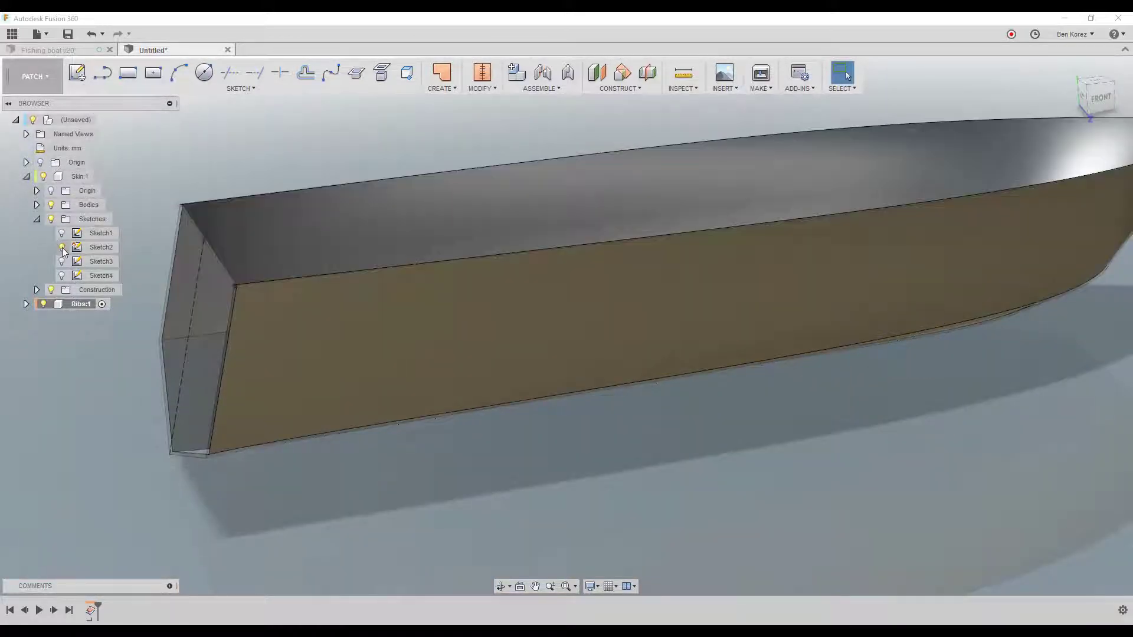
pyautogui.click(38, 219)
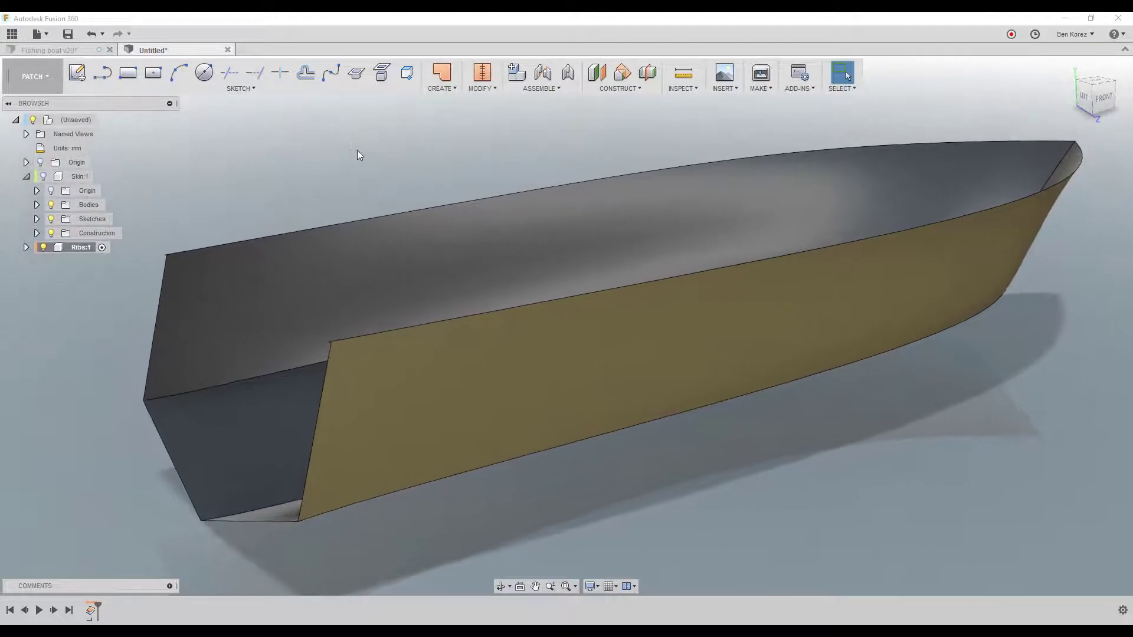
# Thicken the four side and bottom surfaces of the Ribs hull by 10 mm to one side as a new body.
pyautogui.click(444, 89)
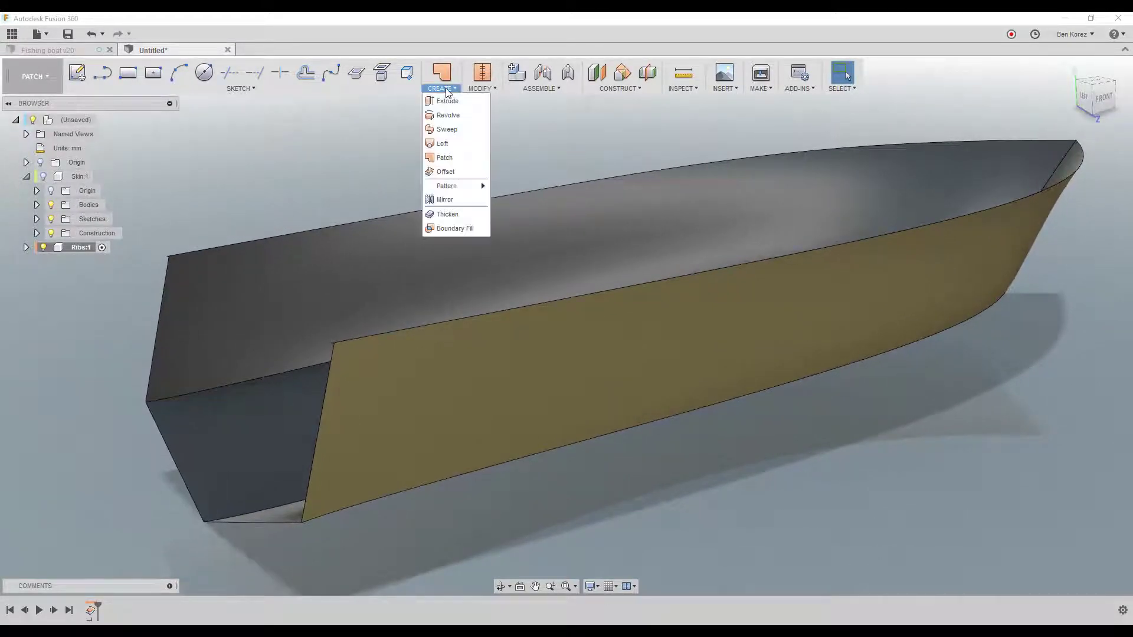
pyautogui.click(449, 215)
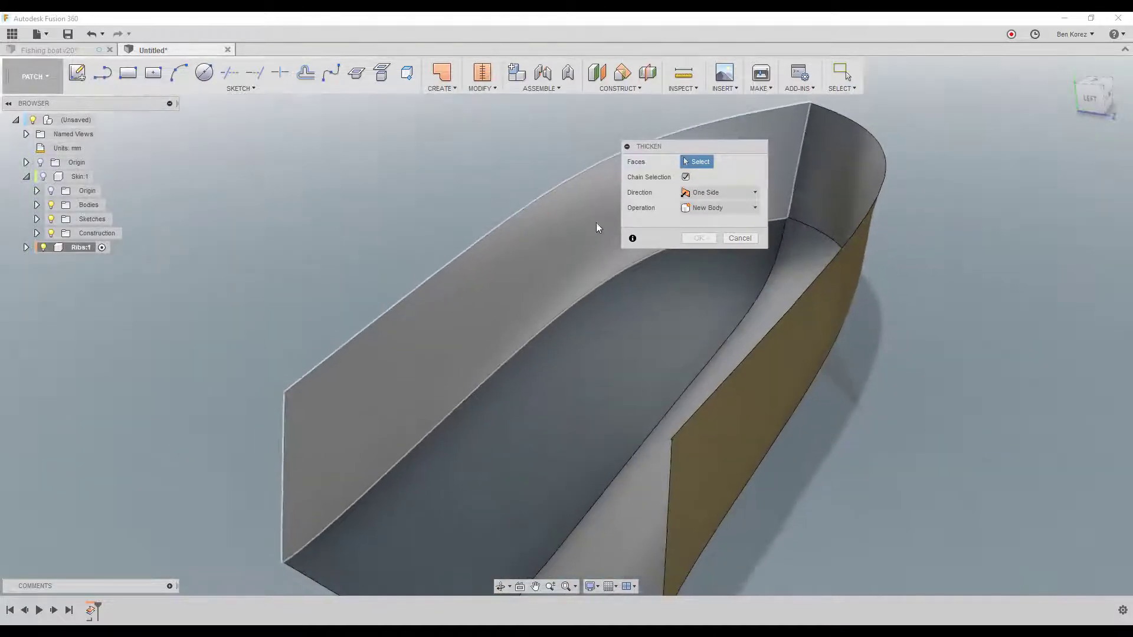
pyautogui.click(560, 241)
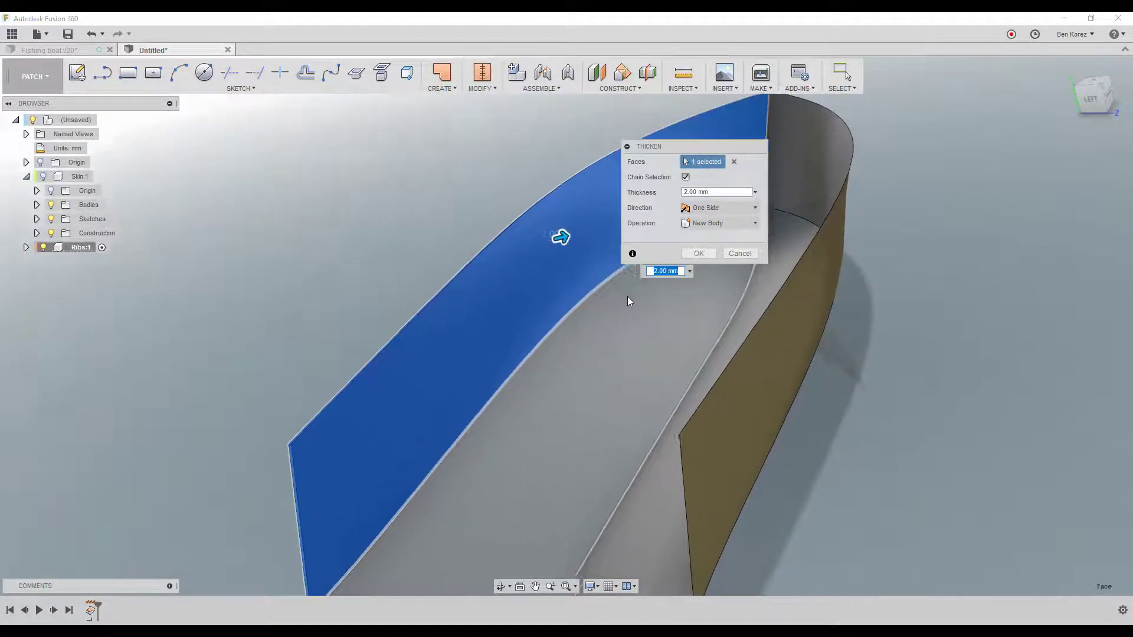
pyautogui.keyDown('shift'); pyautogui.moveTo(627, 297); pyautogui.dragTo(608, 305, button='middle'); pyautogui.keyUp('shift')
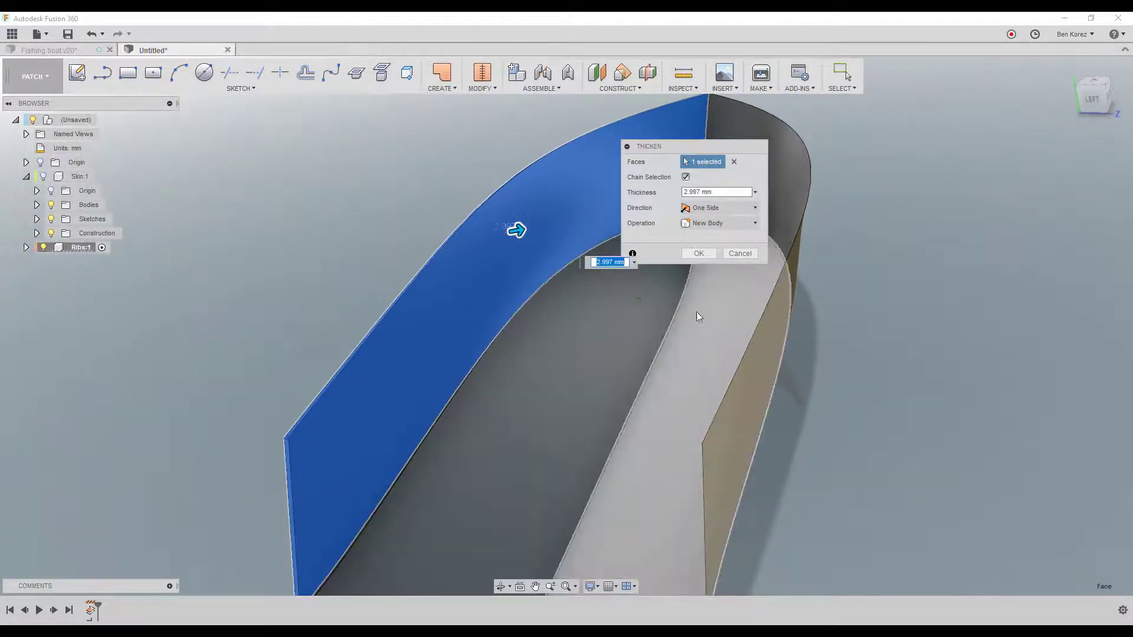
pyautogui.click(606, 315)
pyautogui.click(766, 265)
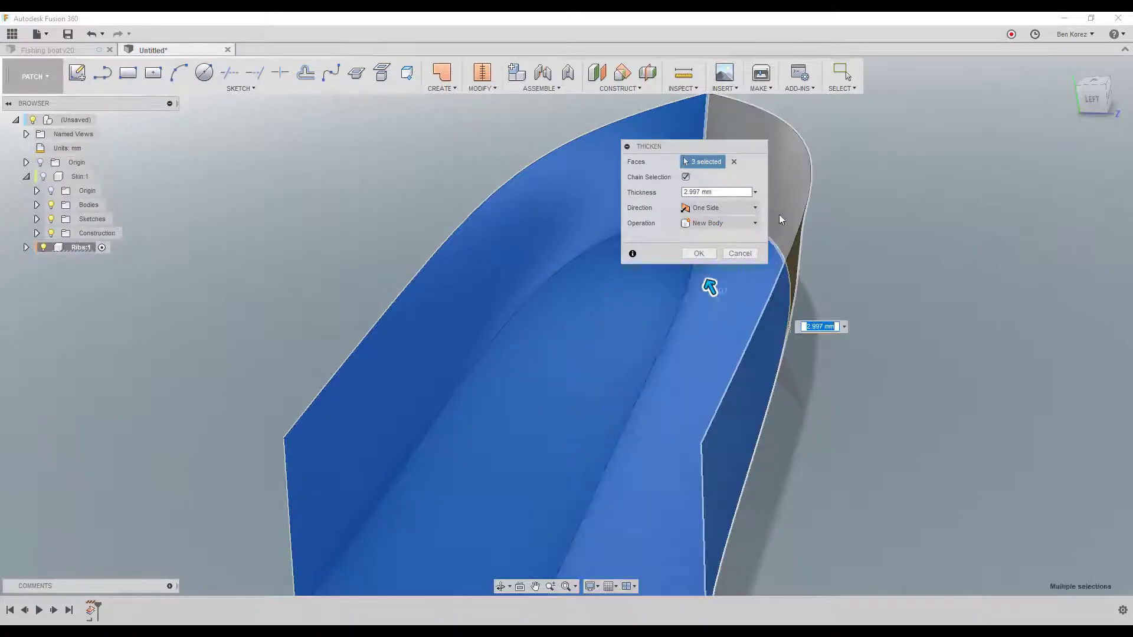
pyautogui.click(783, 203)
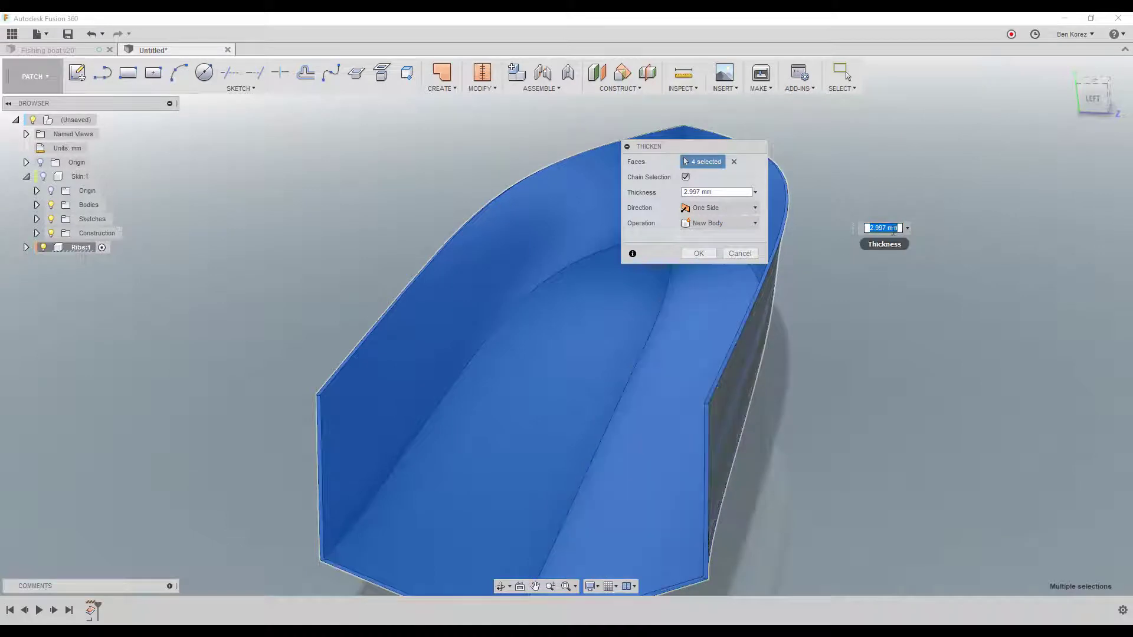
pyautogui.write('10')
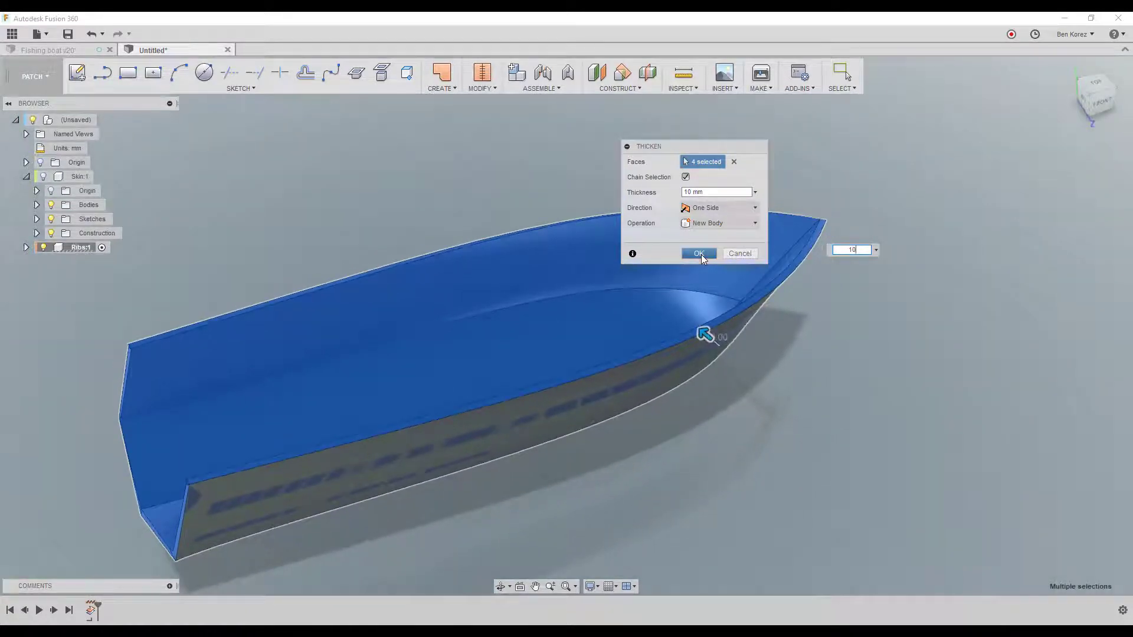
pyautogui.click(699, 254)
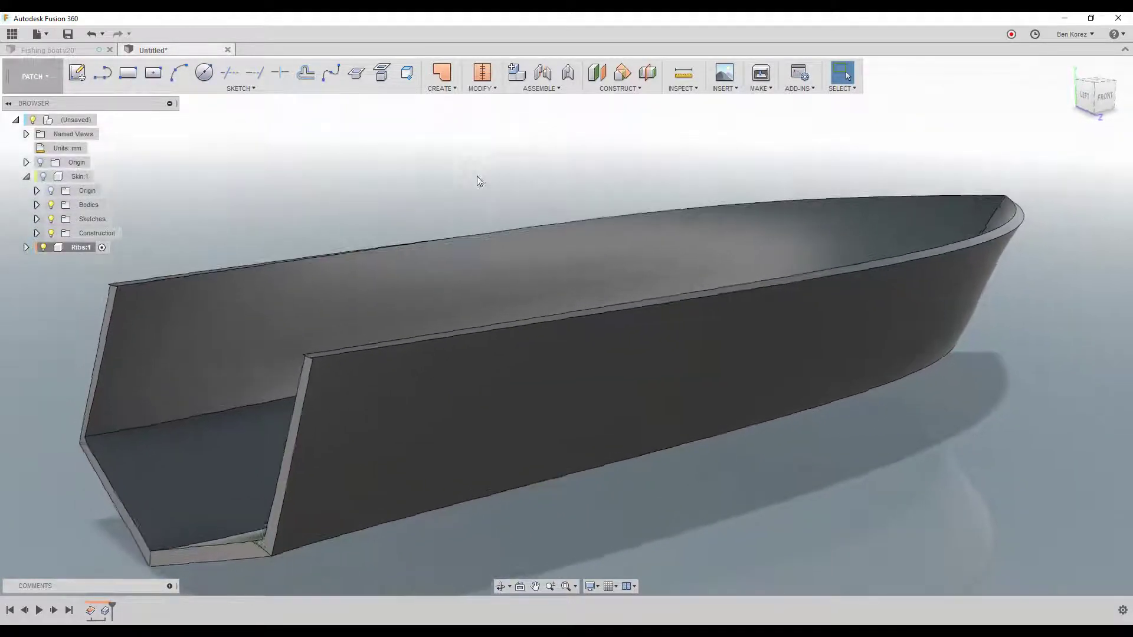
pyautogui.click(482, 88)
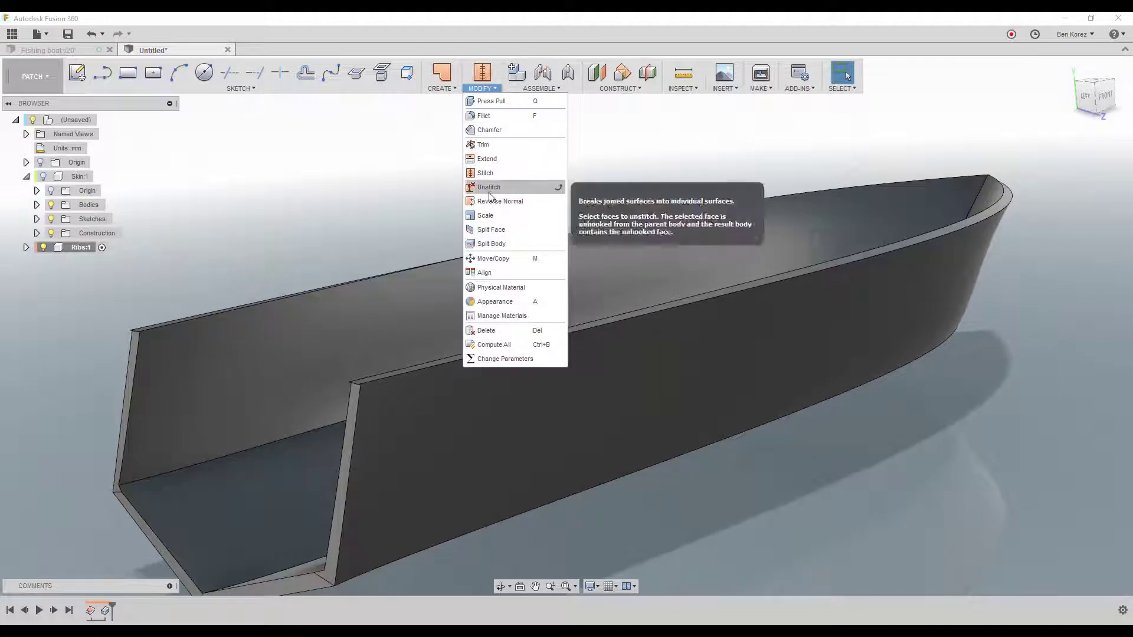
pyautogui.click(491, 244)
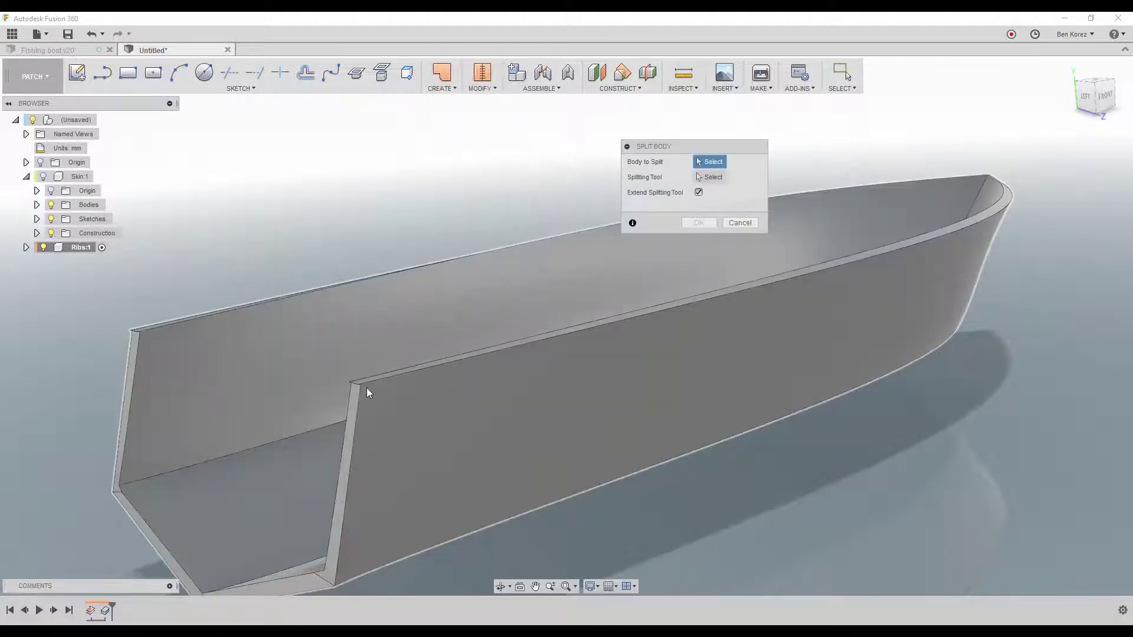
pyautogui.click(368, 388)
pyautogui.click(713, 177)
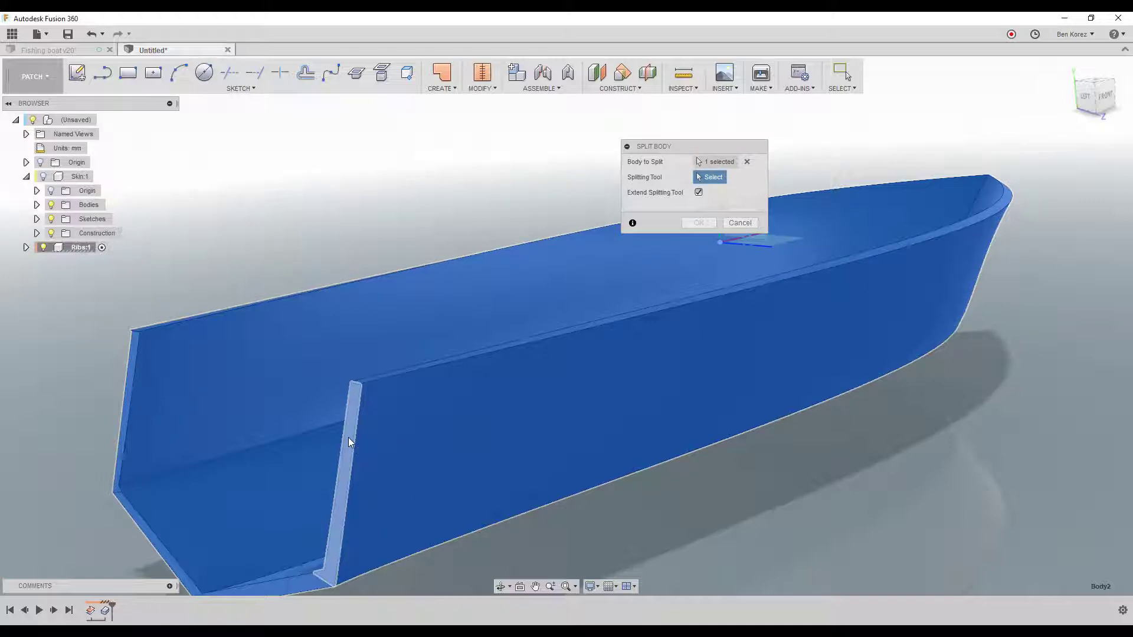
pyautogui.click(497, 237)
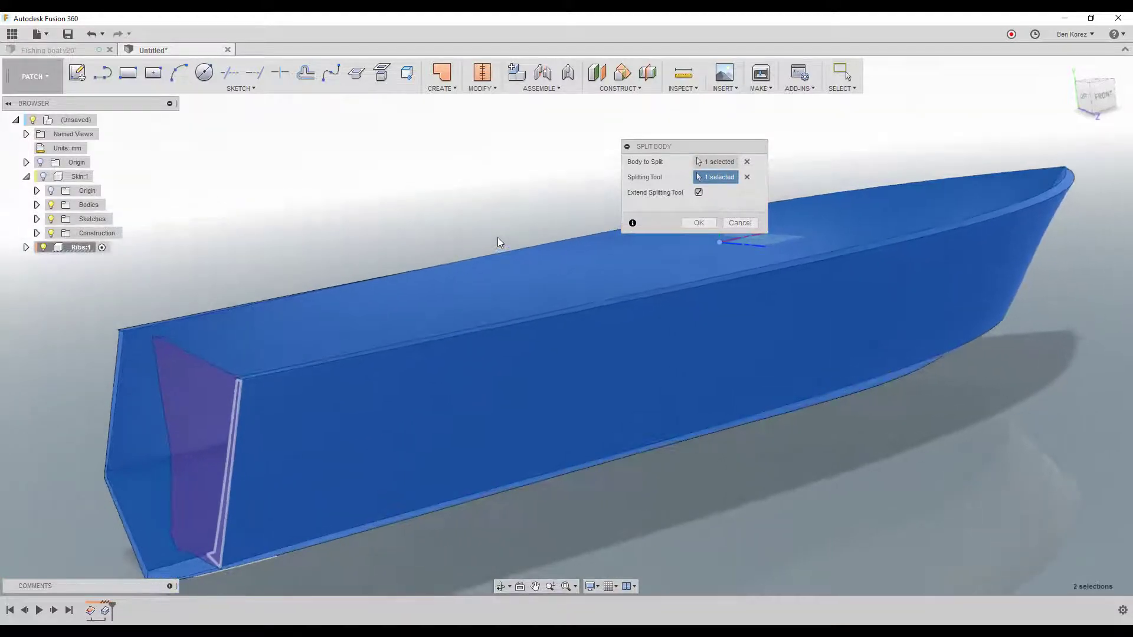
pyautogui.click(747, 177)
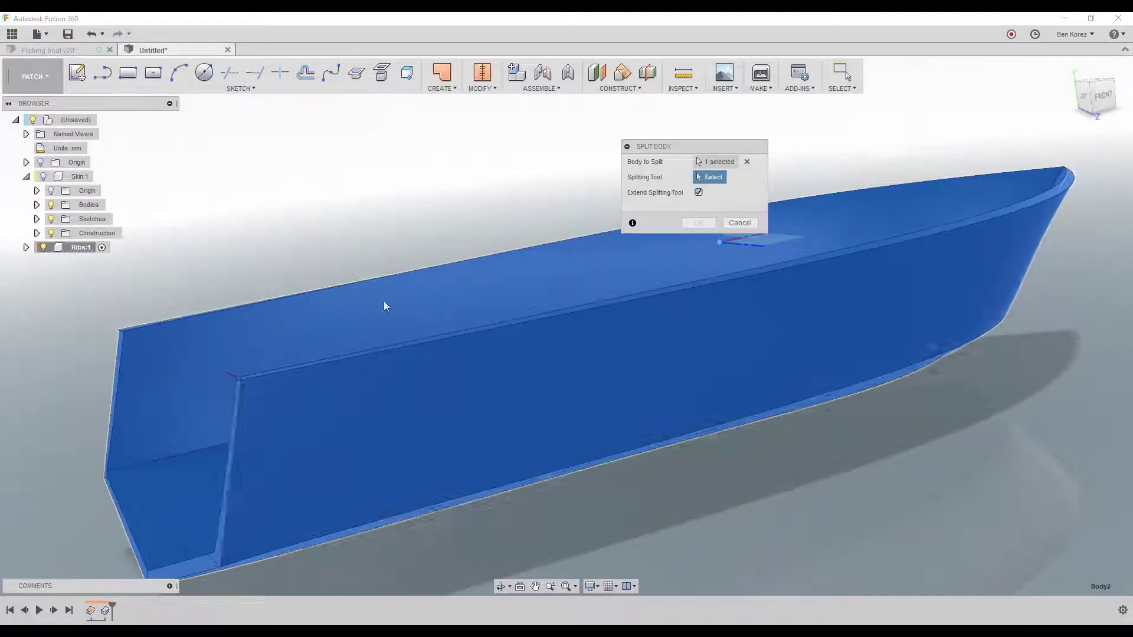
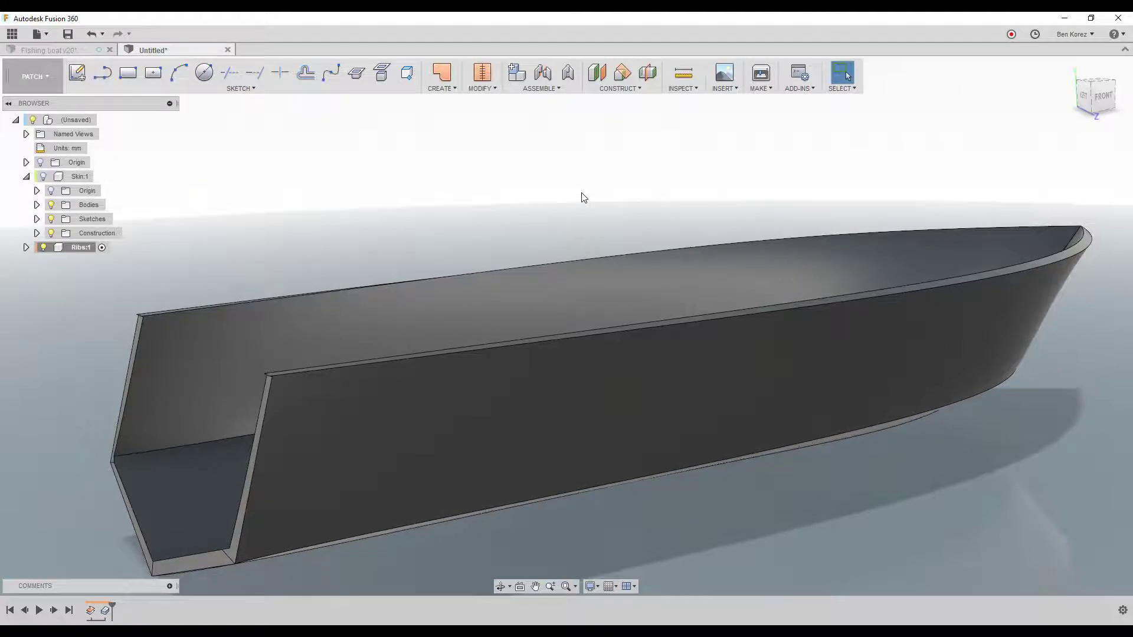
# Compare the thickened Ribs body with the Skin hull, and split the body with the horizontal origin plane.
pyautogui.click(44, 177)
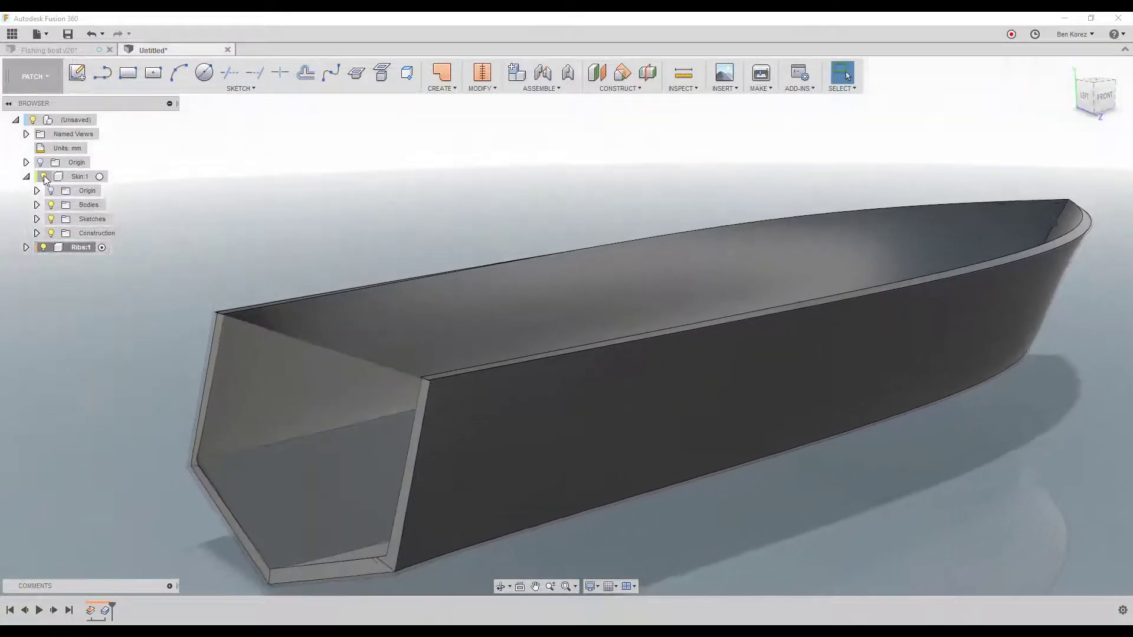
pyautogui.click(43, 176)
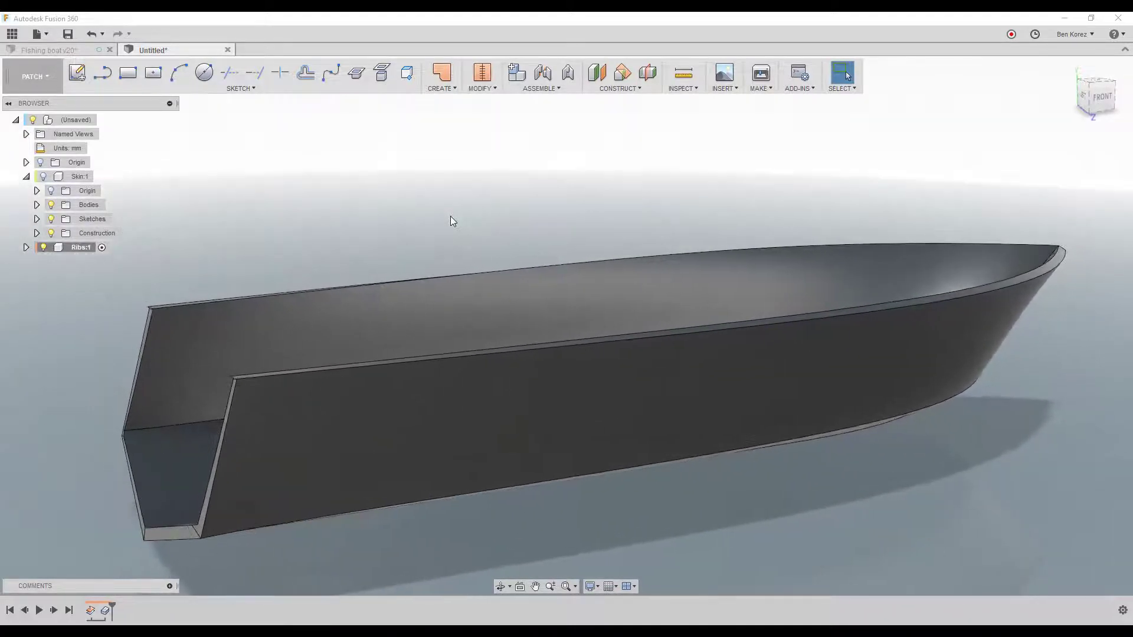
pyautogui.click(482, 88)
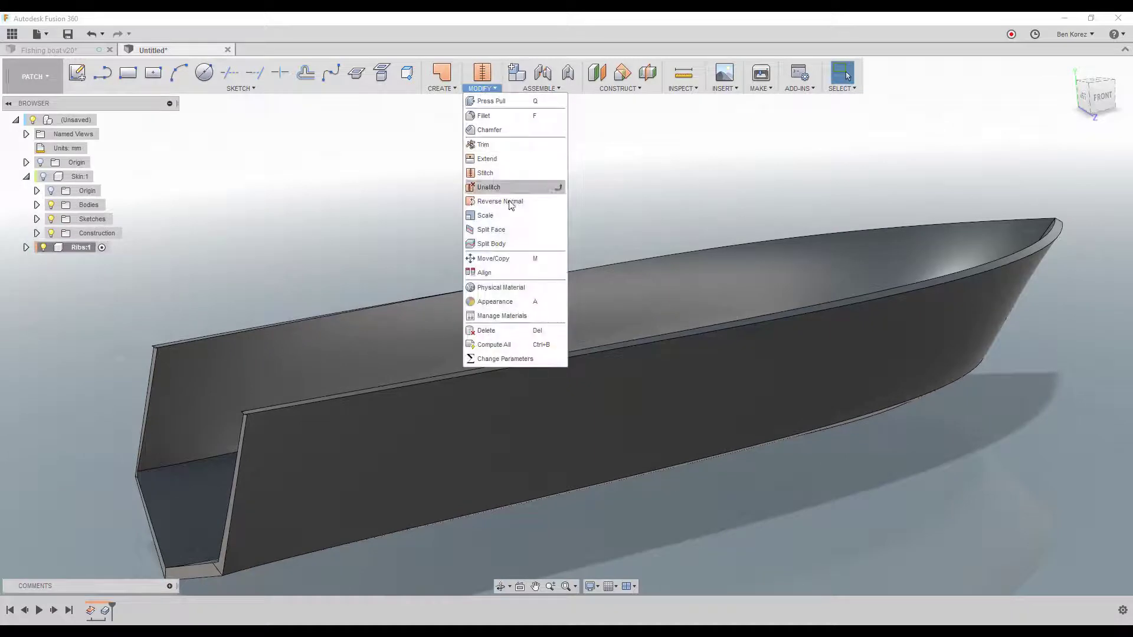
pyautogui.click(492, 244)
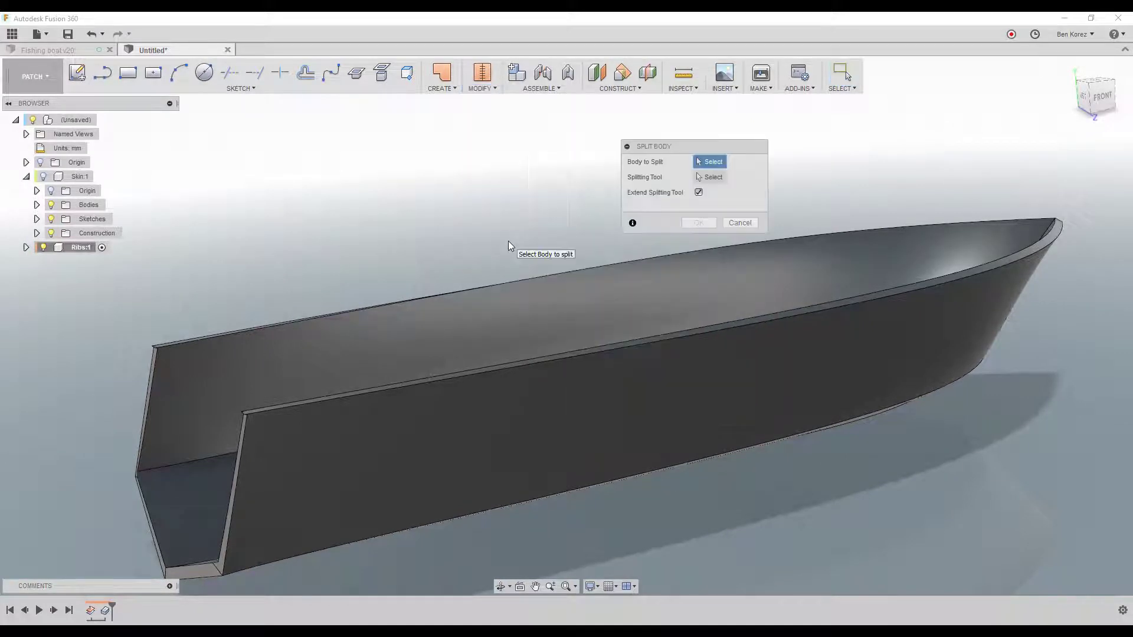
pyautogui.click(802, 263)
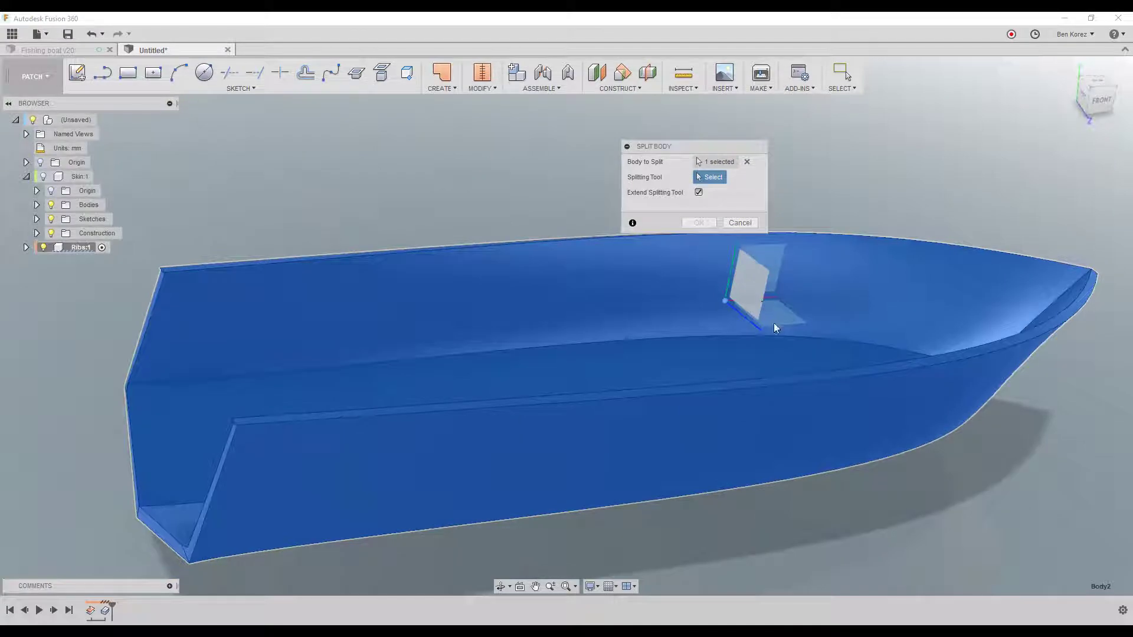
pyautogui.click(775, 317)
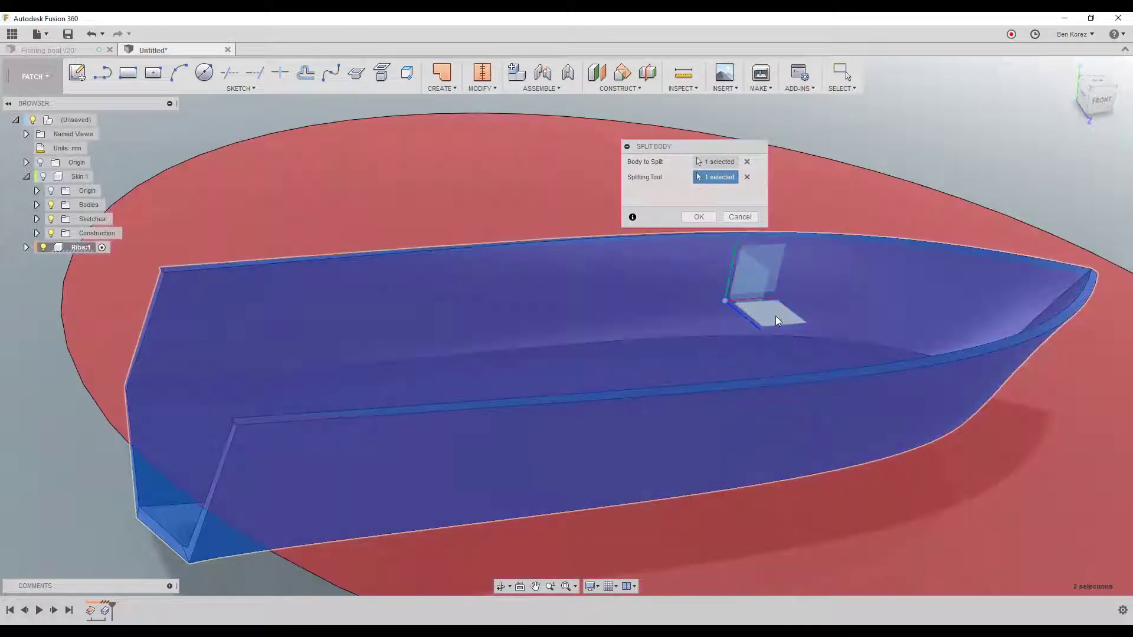
pyautogui.scroll(5, 756, 304)
pyautogui.scroll(-5, 732, 283)
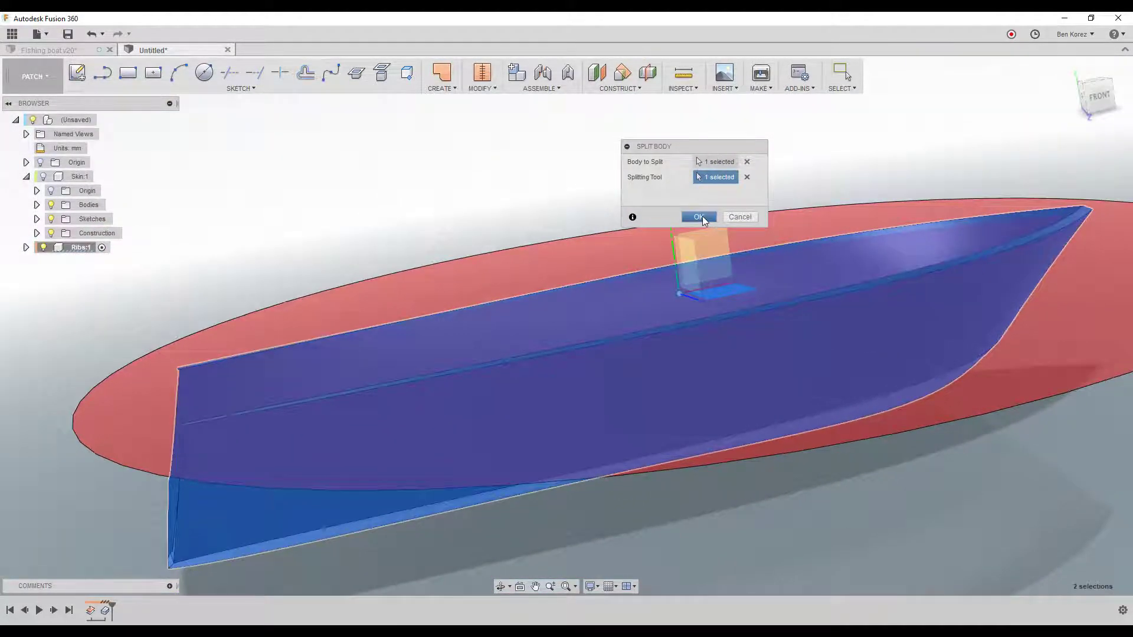
pyautogui.click(698, 217)
# Inspect the split near the bow and hide Body3 in the Ribs component.
pyautogui.keyDown('shift'); pyautogui.moveTo(564, 172); pyautogui.dragTo(966, 202, button='middle'); pyautogui.keyUp('shift')
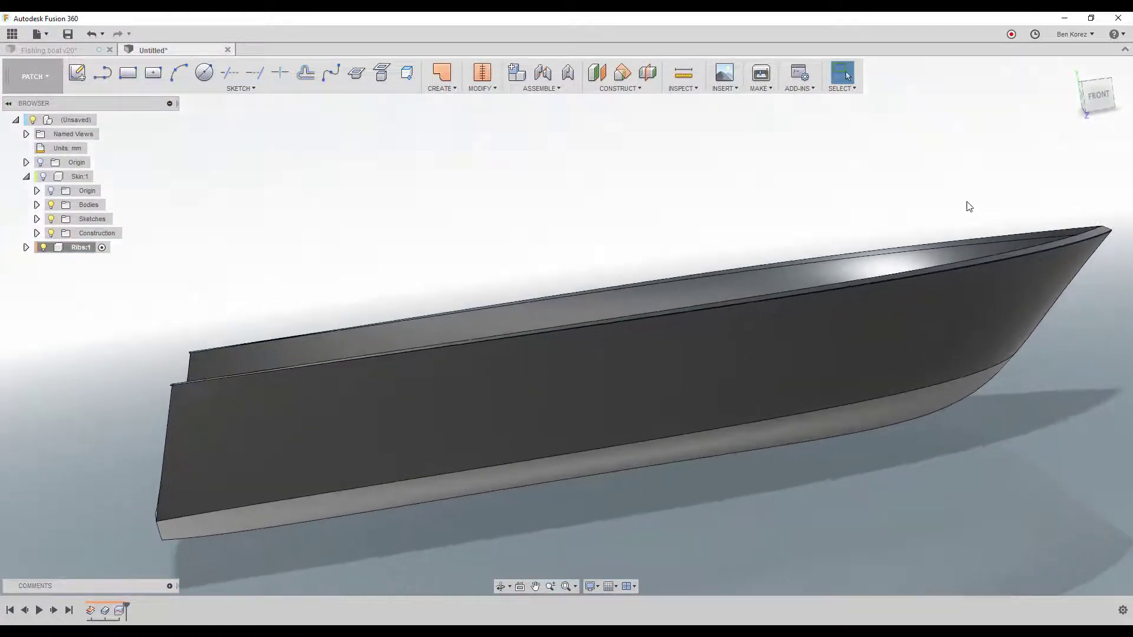
pyautogui.click(1098, 238)
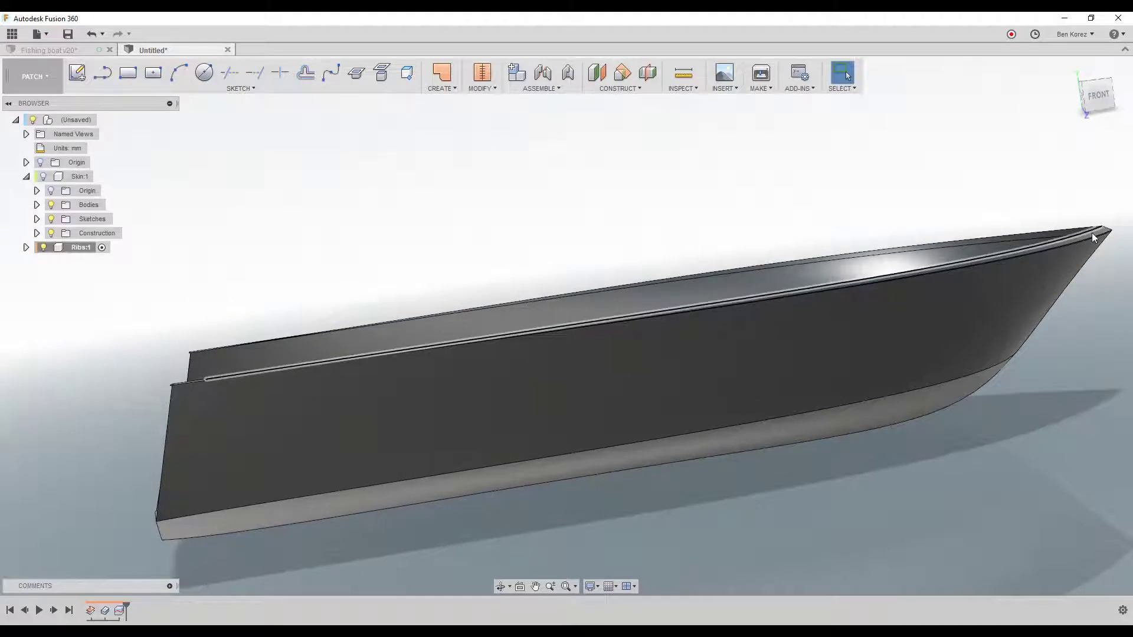
pyautogui.click(26, 248)
pyautogui.click(37, 276)
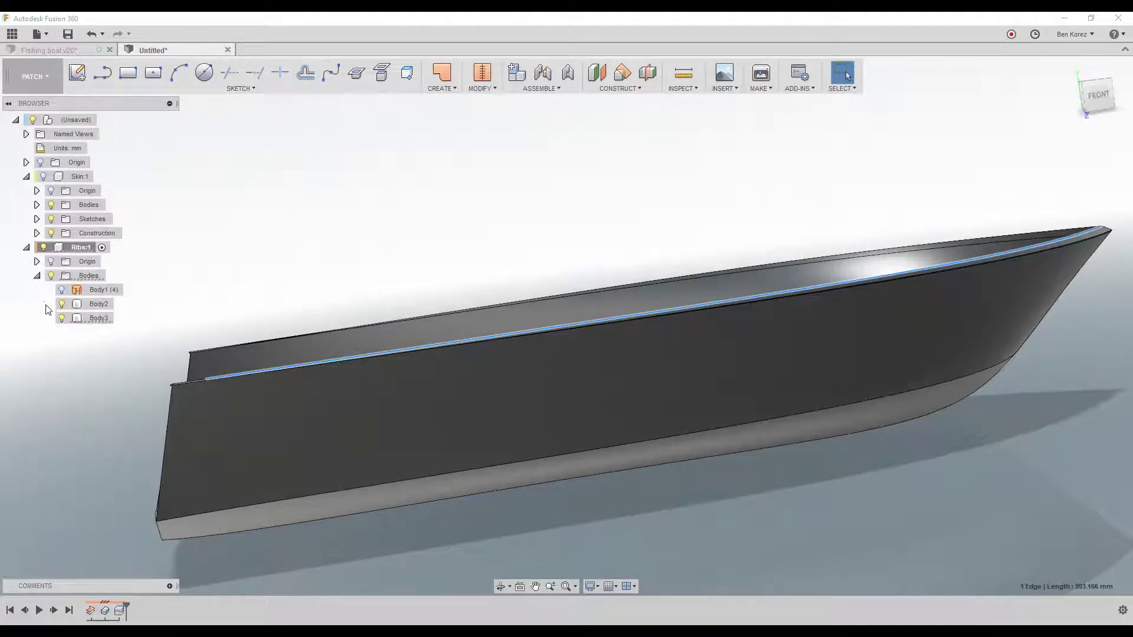
pyautogui.click(63, 318)
pyautogui.click(63, 318)
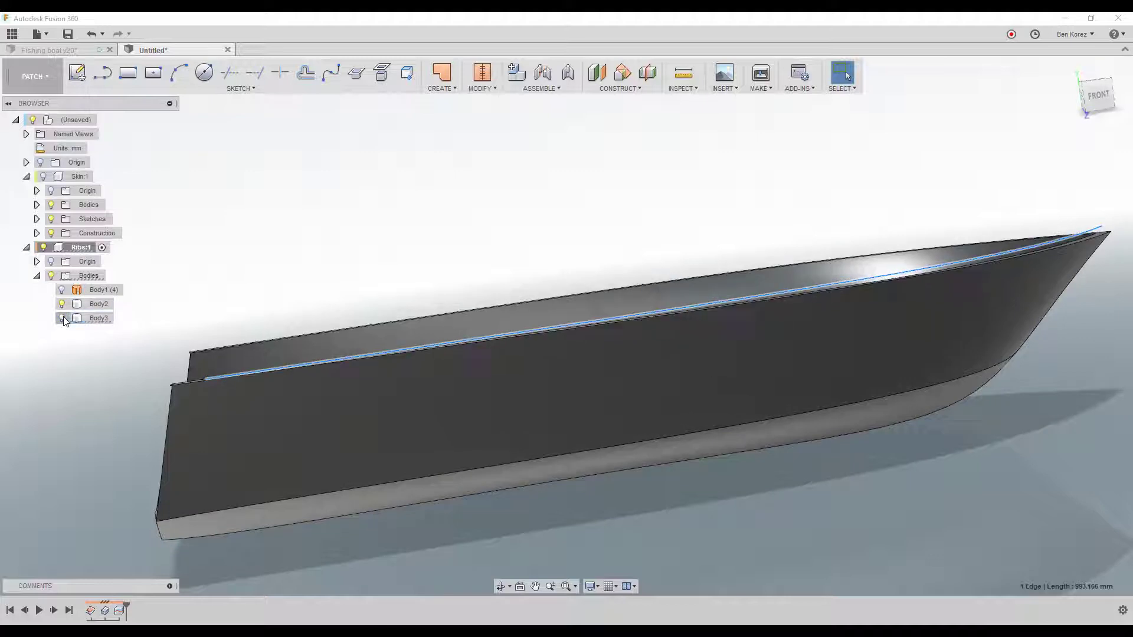
# Collapse the Bodies folder of the Ribs component, inspect the hull body from the stern, and switch to the Model workspace.
pyautogui.click(260, 245)
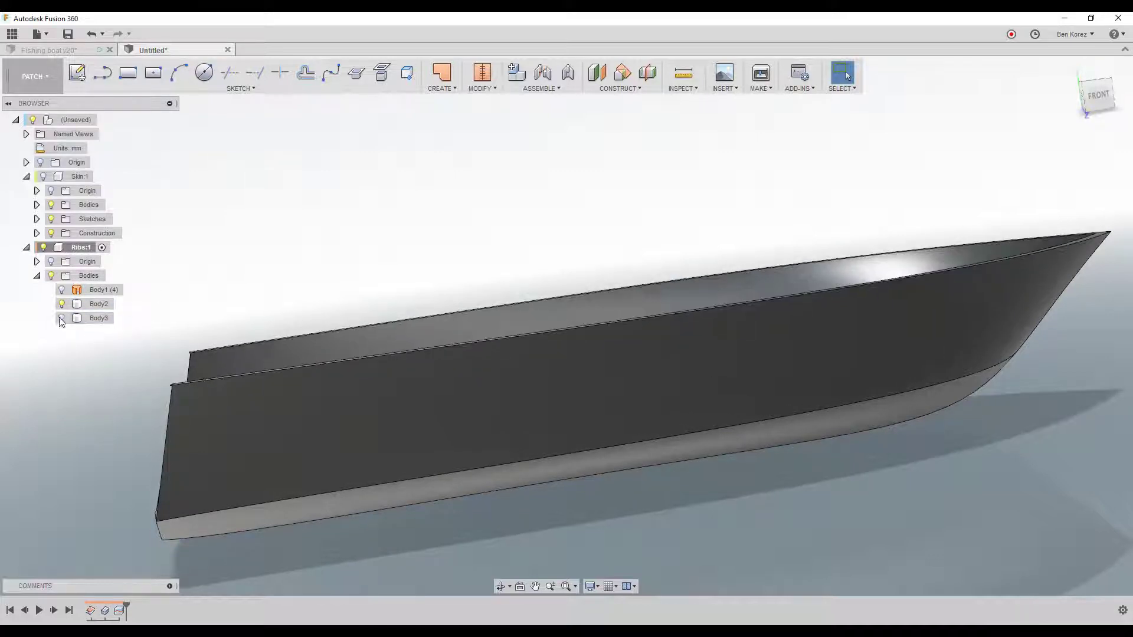
pyautogui.click(37, 277)
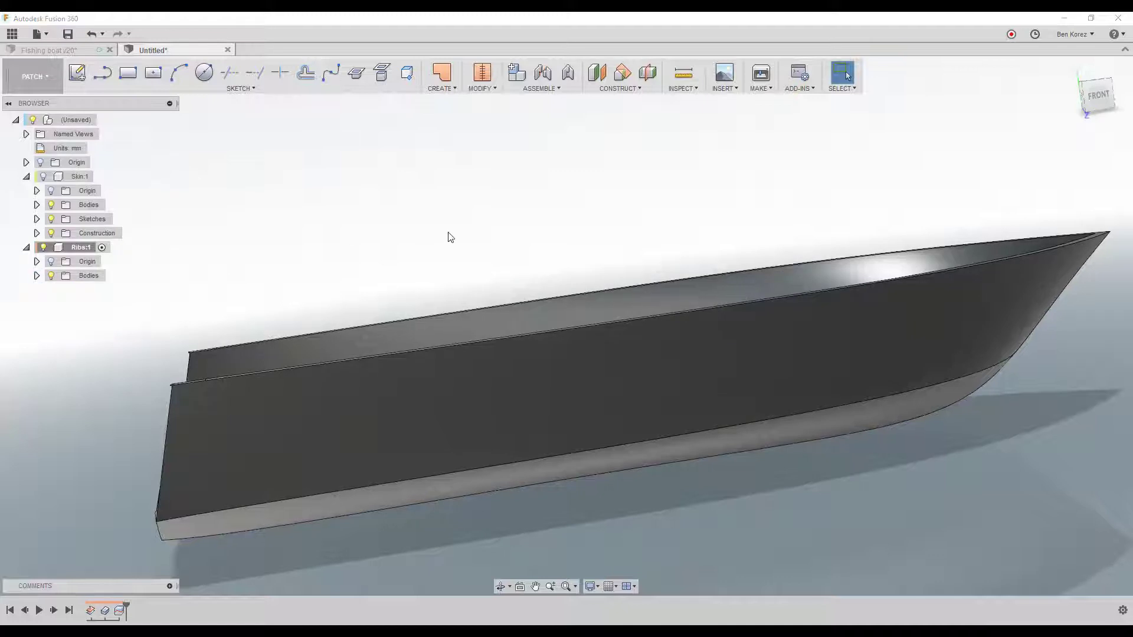
pyautogui.keyDown('shift'); pyautogui.moveTo(448, 232); pyautogui.dragTo(448, 232, button='middle'); pyautogui.keyUp('shift')
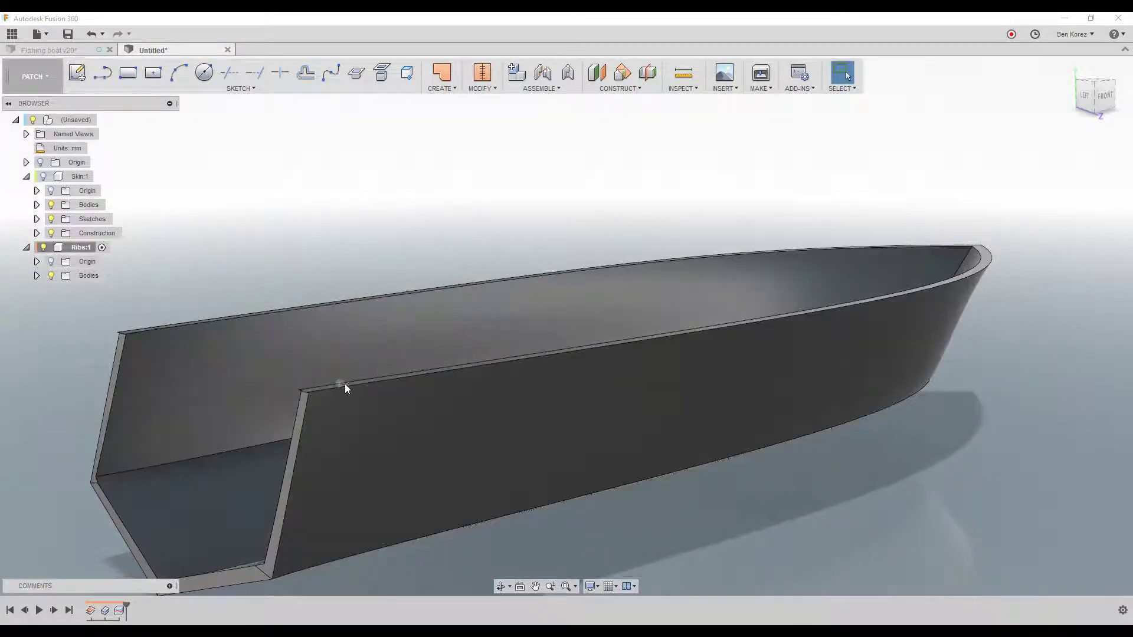
pyautogui.keyDown('shift'); pyautogui.moveTo(341, 385); pyautogui.dragTo(340, 385, button='middle'); pyautogui.keyUp('shift')
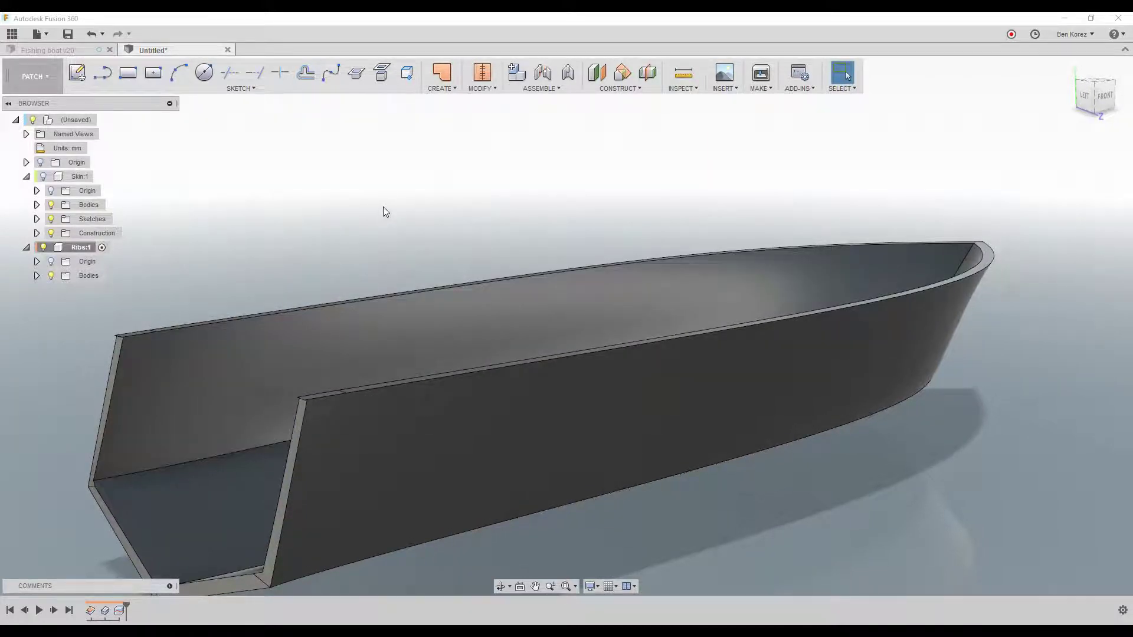
pyautogui.keyDown('shift'); pyautogui.moveTo(384, 207); pyautogui.dragTo(289, 157, button='middle'); pyautogui.keyUp('shift')
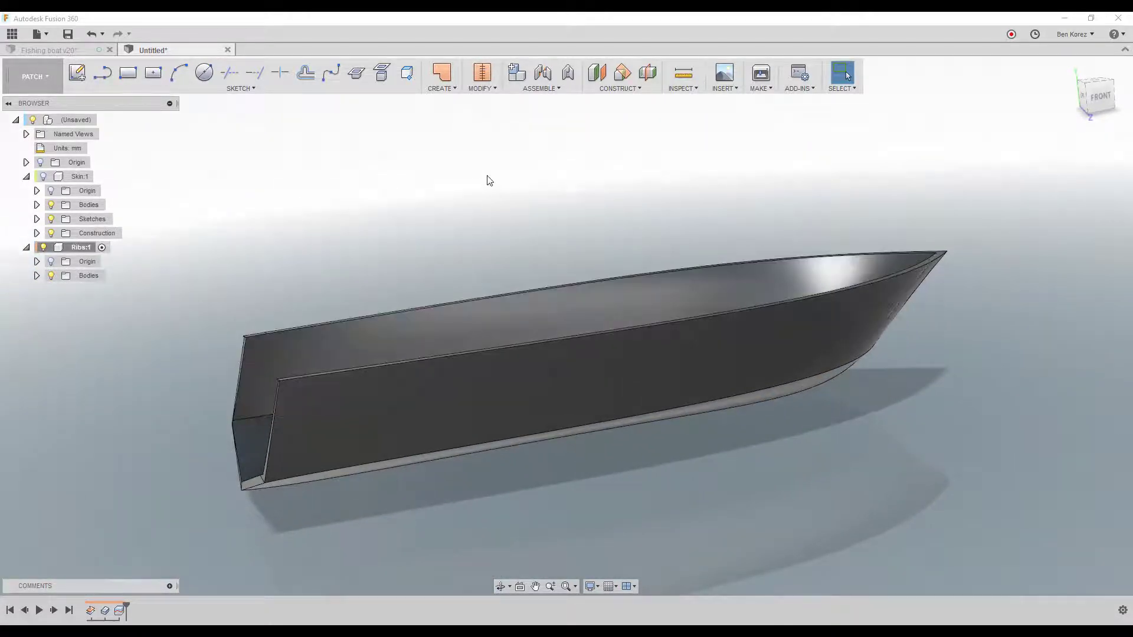
pyautogui.keyDown('shift'); pyautogui.moveTo(487, 175); pyautogui.dragTo(487, 175, button='middle'); pyautogui.keyUp('shift')
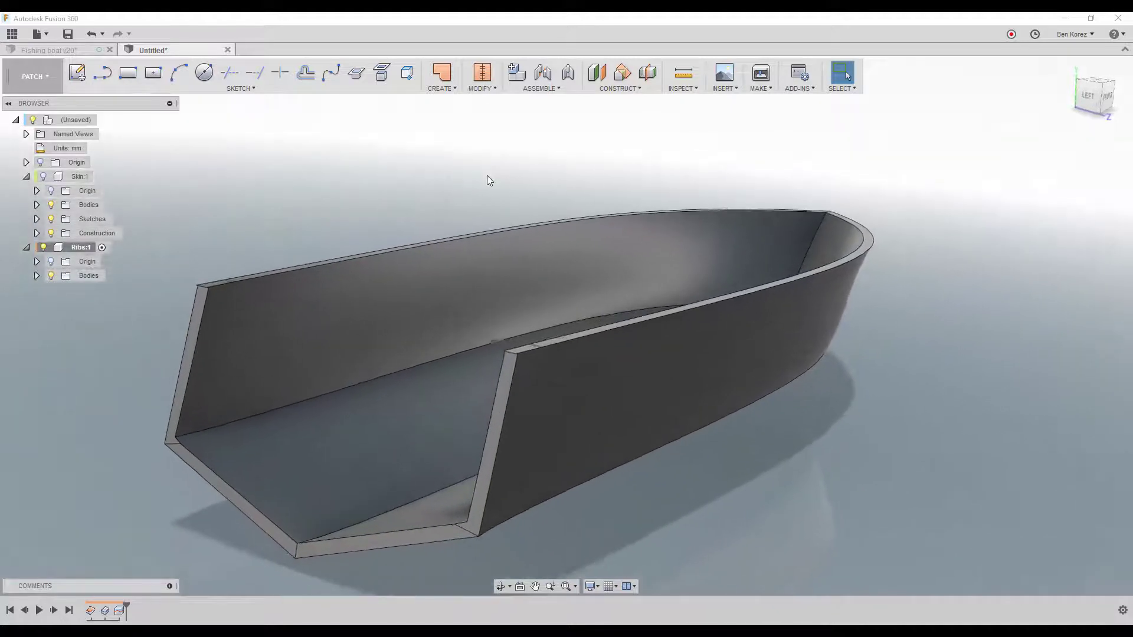
pyautogui.click(44, 78)
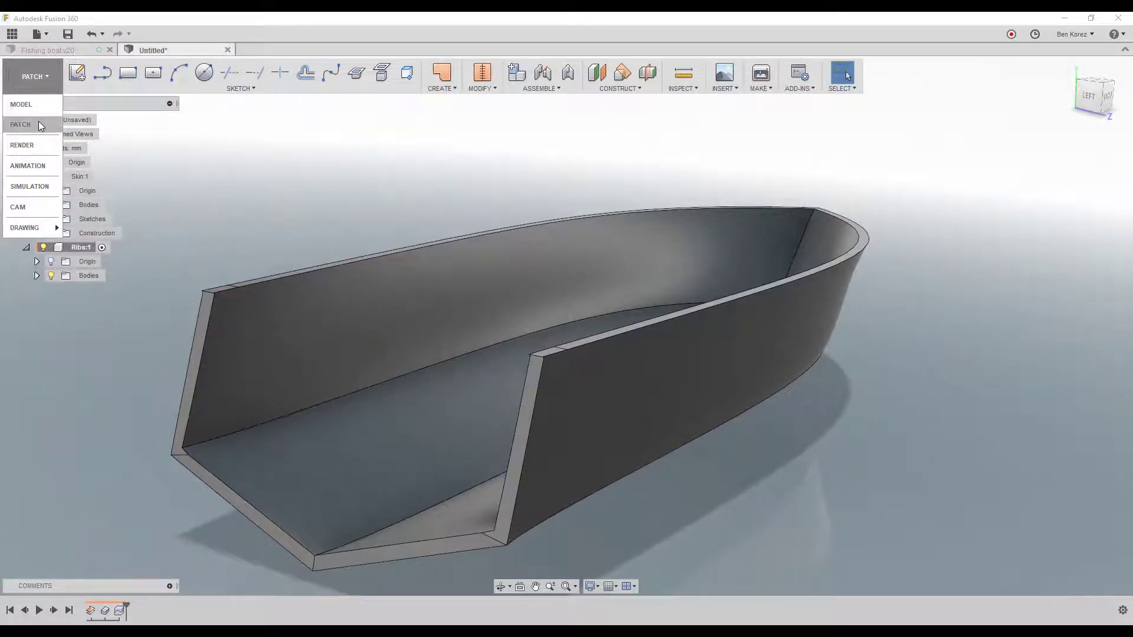
pyautogui.click(22, 105)
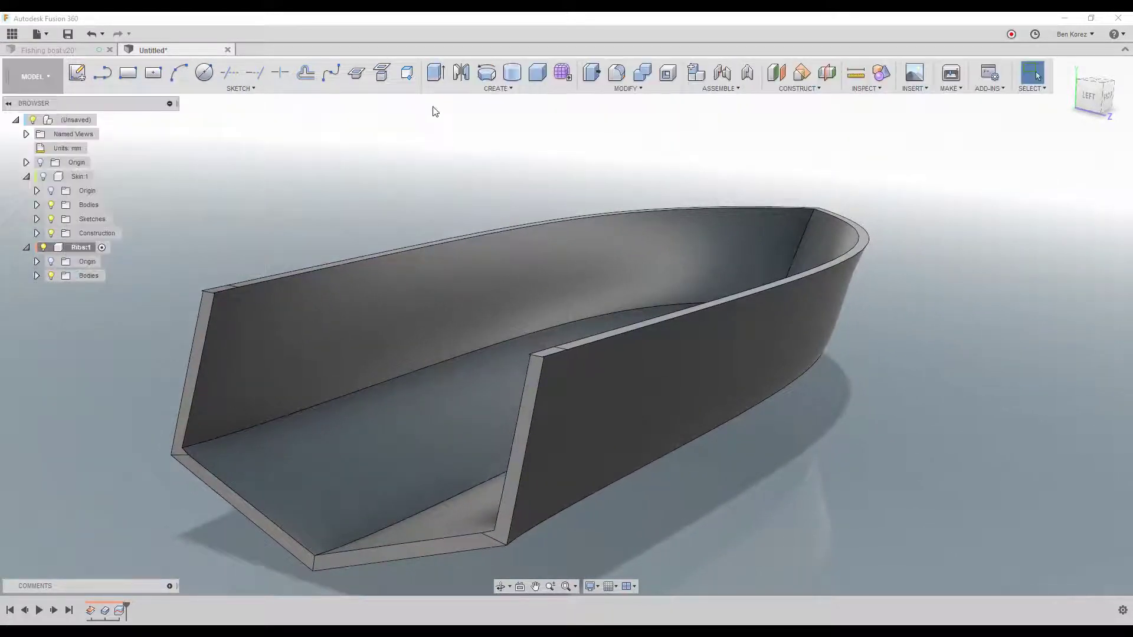
pyautogui.click(616, 72)
pyautogui.keyDown('shift'); pyautogui.moveTo(613, 236); pyautogui.dragTo(509, 237, button='middle'); pyautogui.keyUp('shift')
pyautogui.click(457, 323)
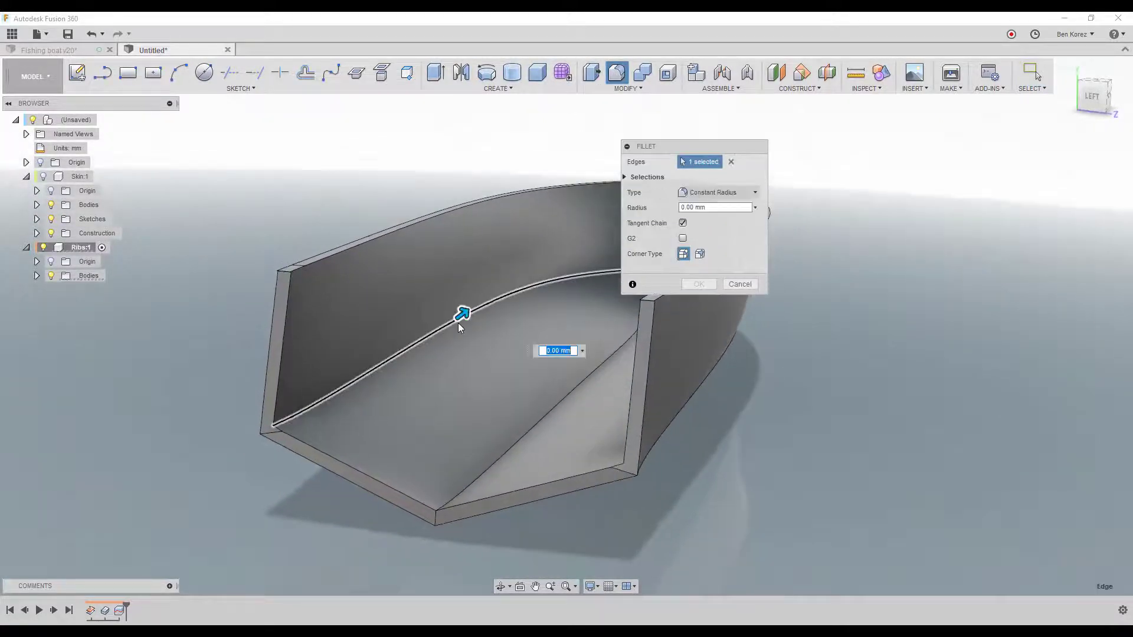
pyautogui.keyDown('shift'); pyautogui.moveTo(458, 323); pyautogui.dragTo(564, 267, button='middle'); pyautogui.keyUp('shift')
pyautogui.click(567, 271)
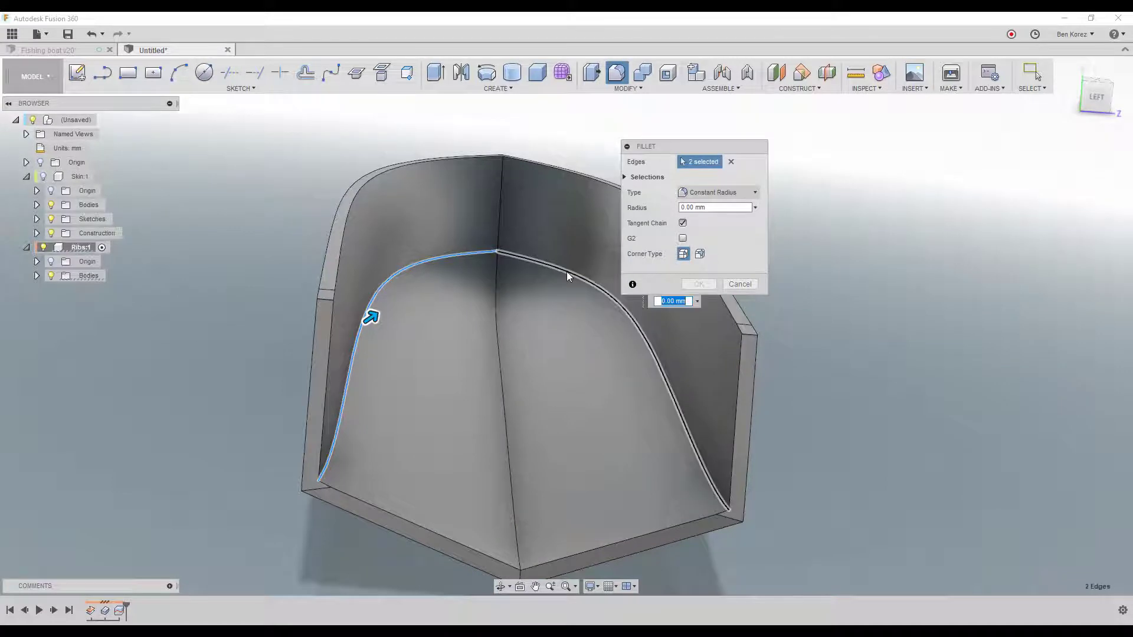
pyautogui.keyDown('shift'); pyautogui.moveTo(566, 271); pyautogui.dragTo(660, 226, button='middle'); pyautogui.keyUp('shift')
pyautogui.write('10')
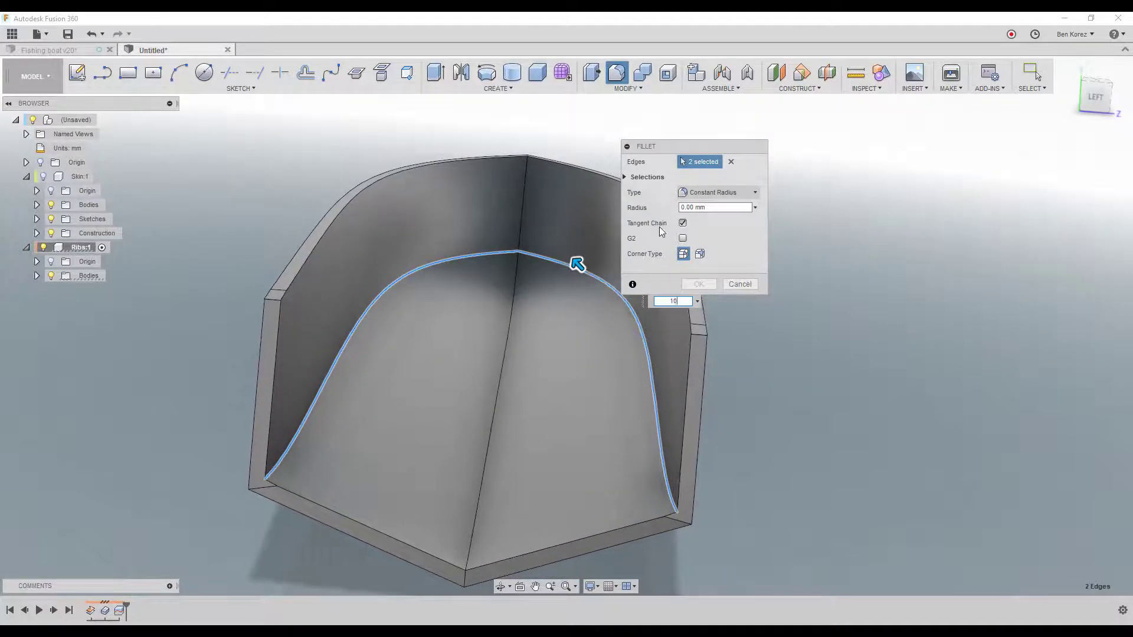
pyautogui.press('Return')
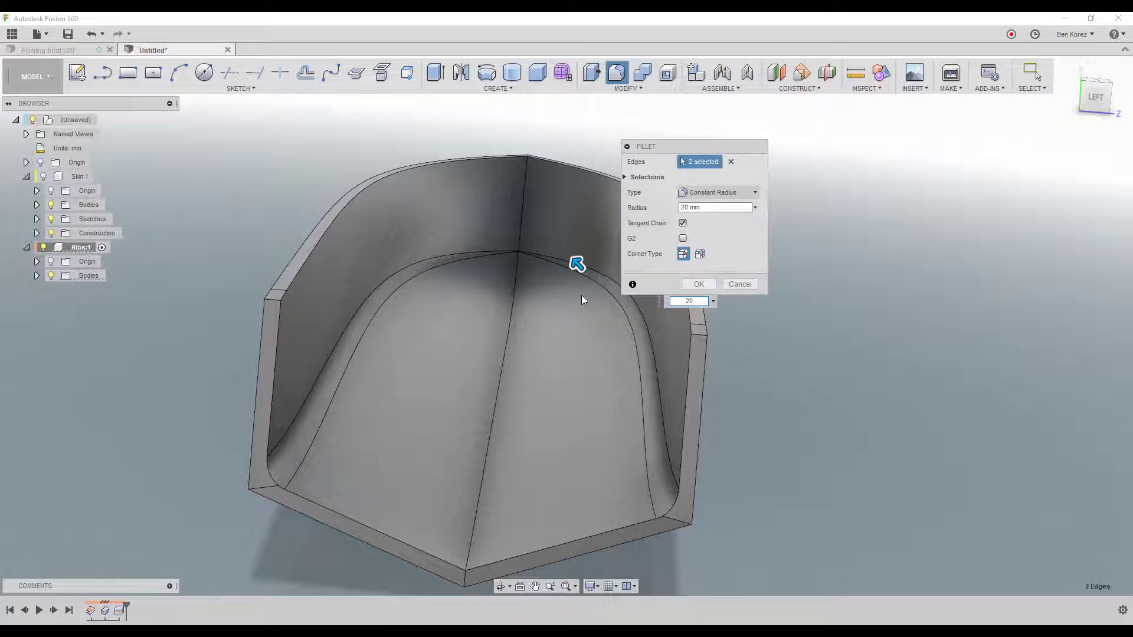
pyautogui.click(739, 285)
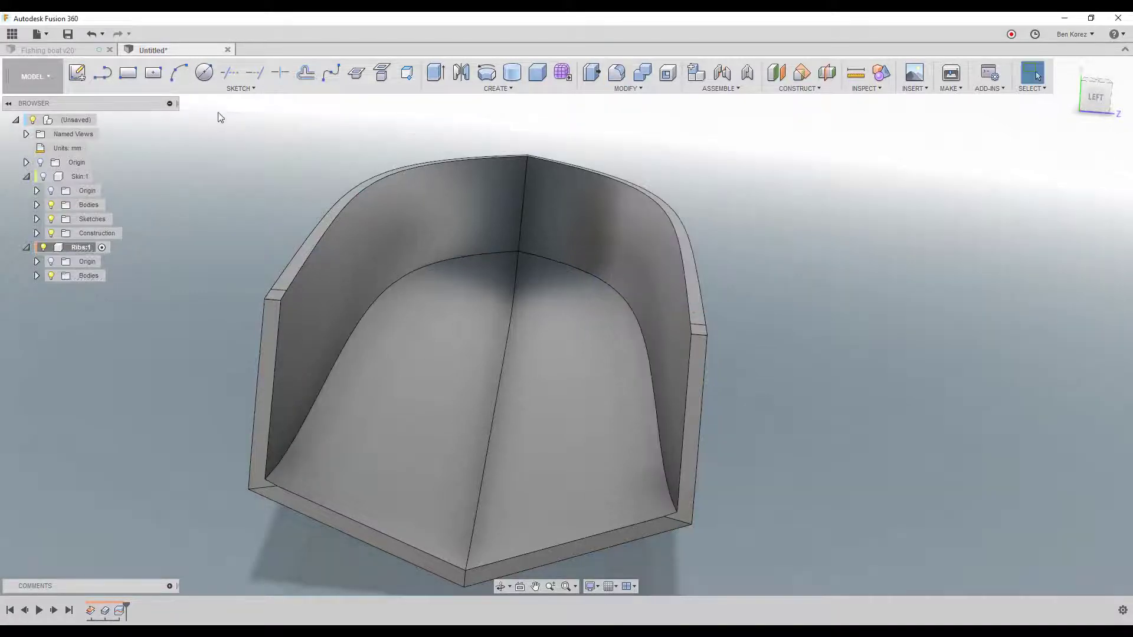
# Check the ribs in the Fishing boat v20 document, and start a sketch on the front plane of the untitled design's Ribs component.
pyautogui.click(65, 50)
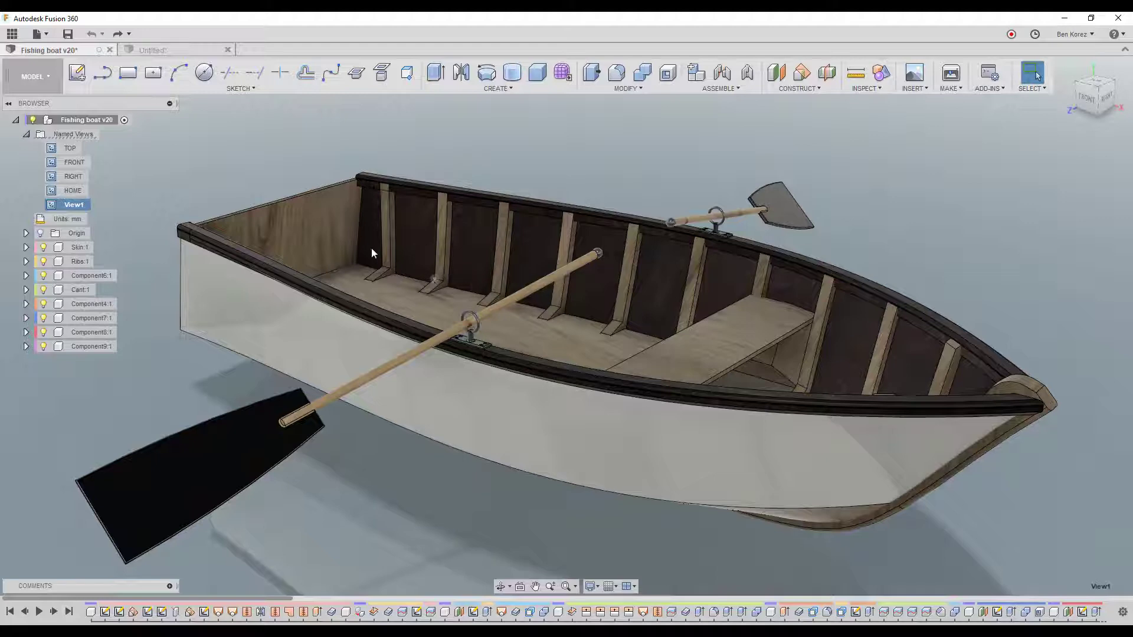
pyautogui.click(168, 51)
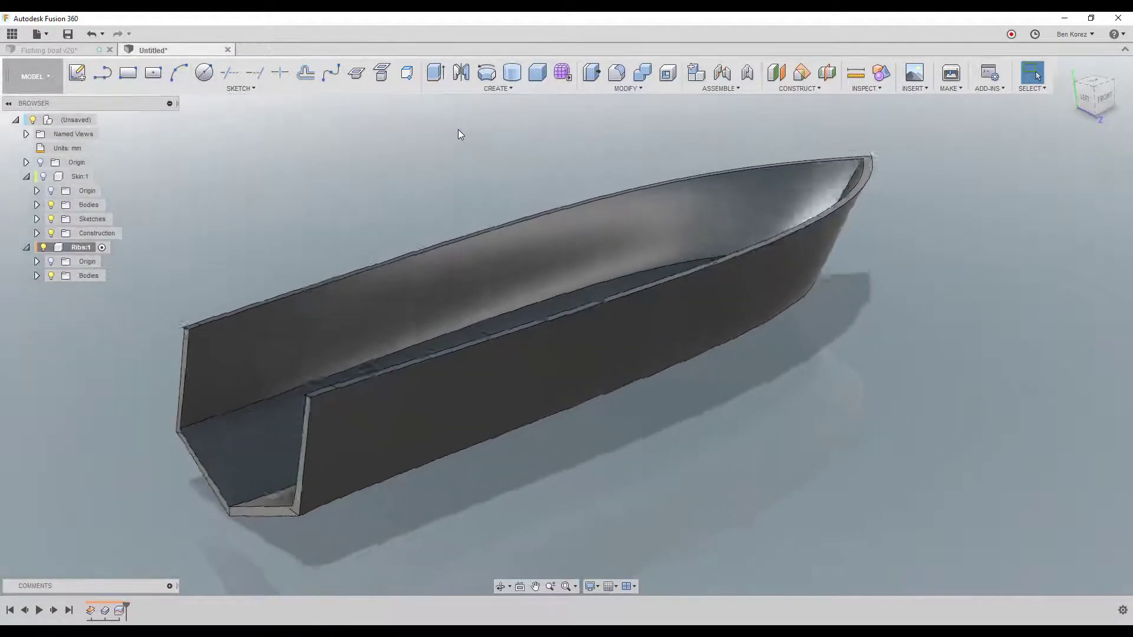
pyautogui.click(77, 73)
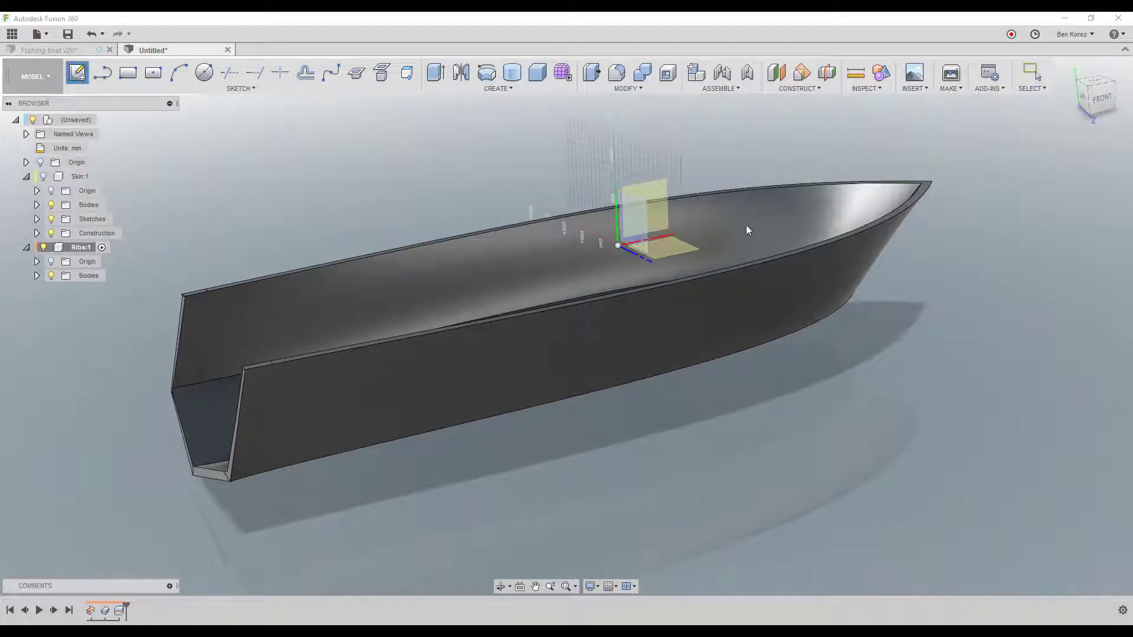
pyautogui.click(660, 200)
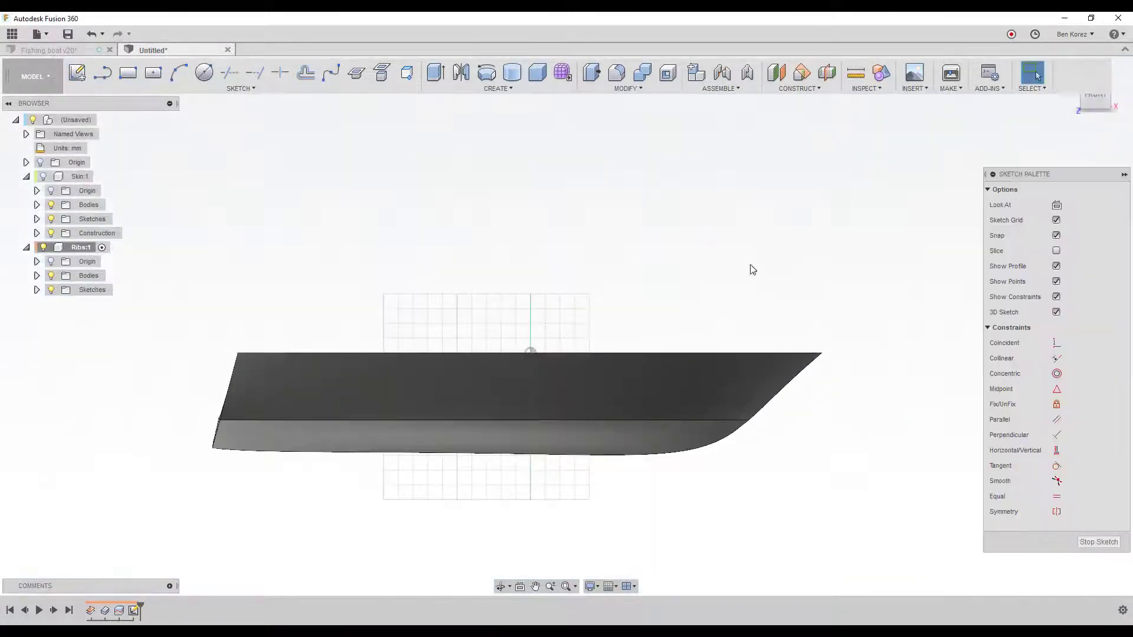
pyautogui.scroll(3, 402, 351)
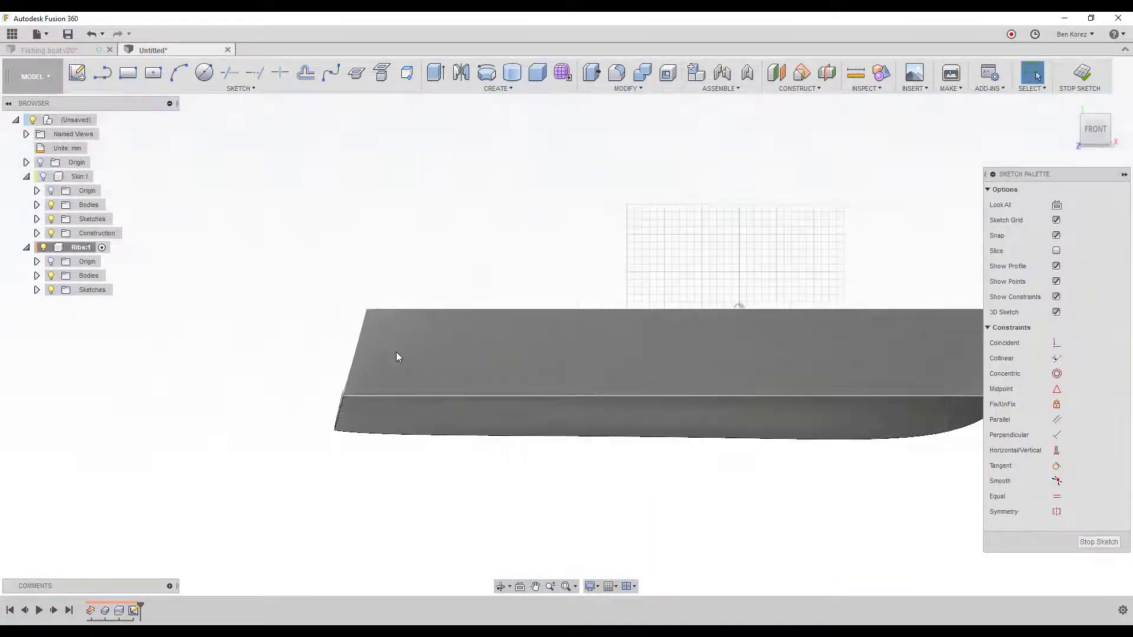
pyautogui.scroll(-2, 248, 354)
pyautogui.scroll(2, 367, 365)
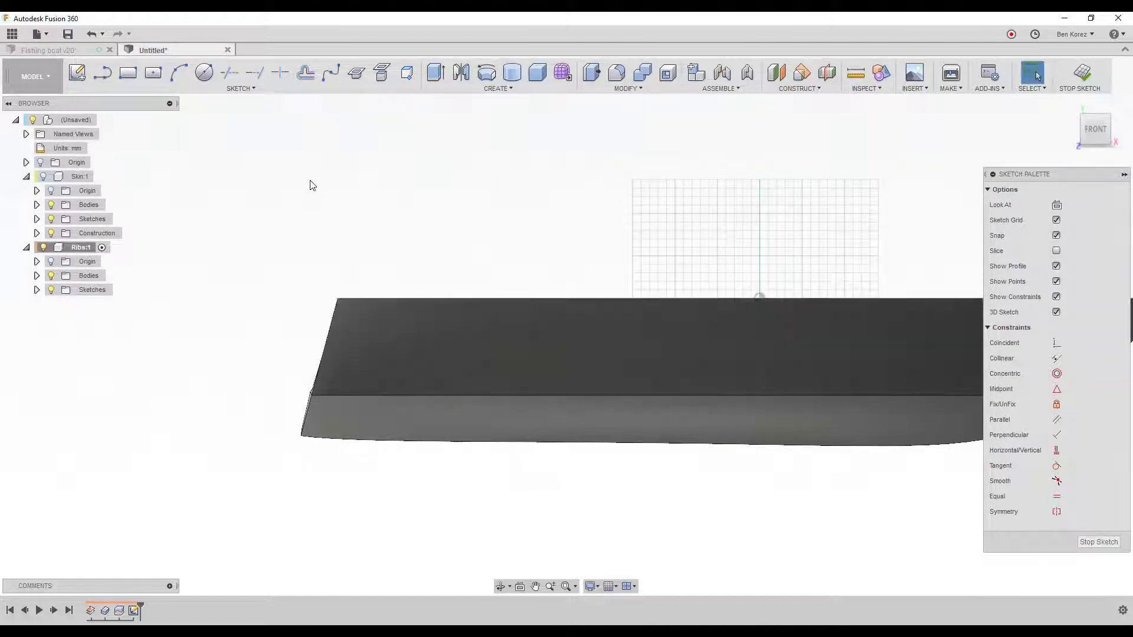
pyautogui.click(1057, 250)
pyautogui.click(1056, 251)
# Sketch an upright center rectangle about 20 mm wide near the stern, extending above and below the hull, and check it in perspective.
pyautogui.click(152, 72)
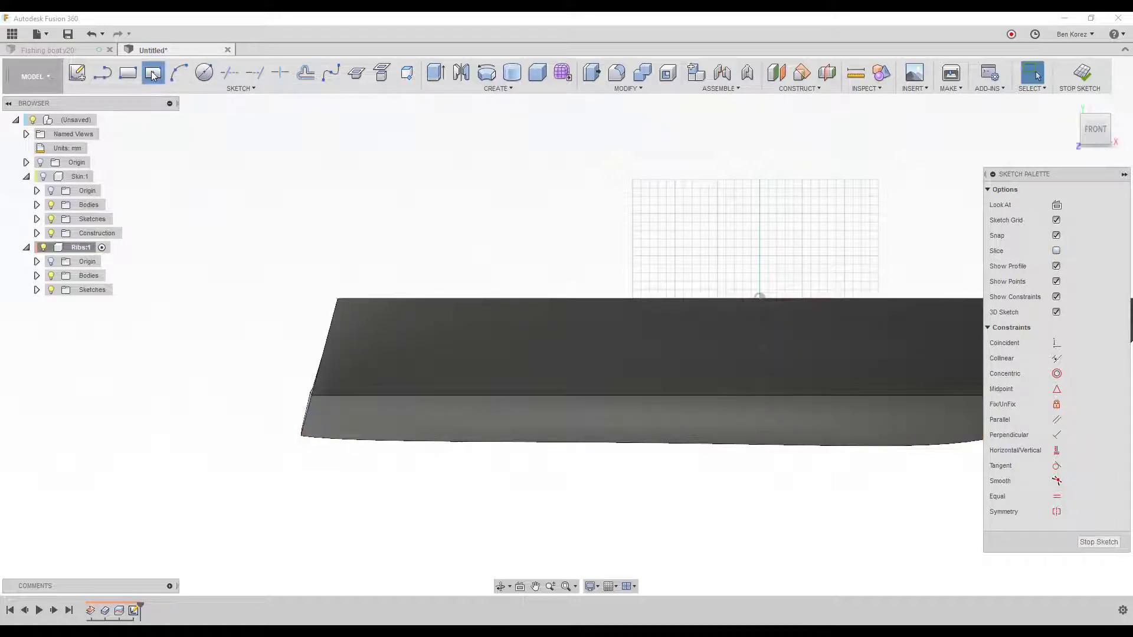
pyautogui.click(370, 357)
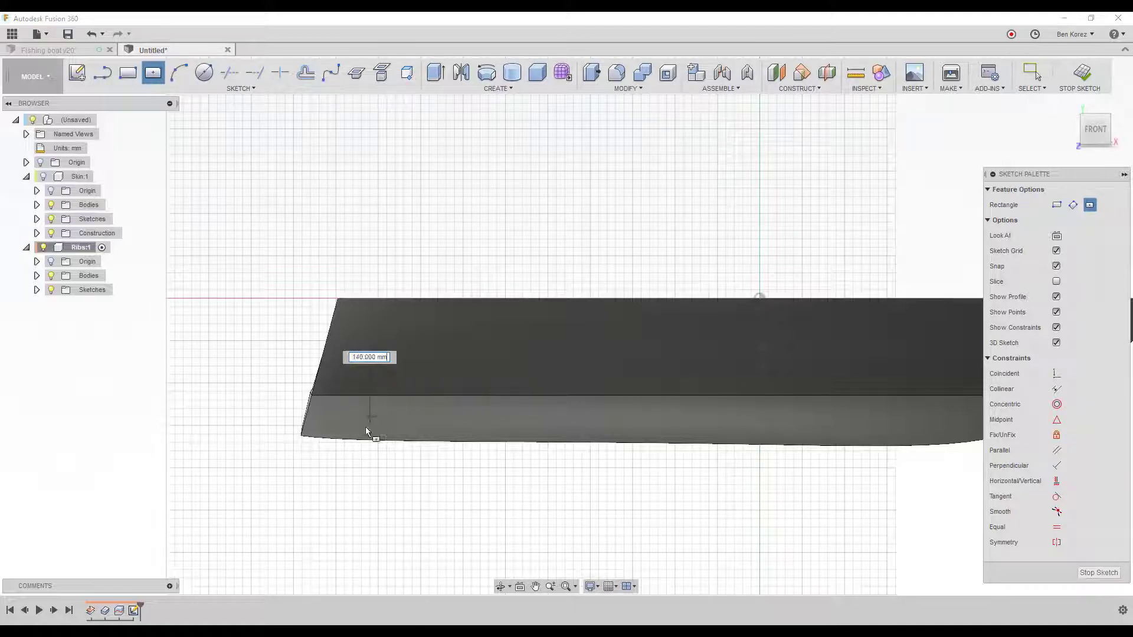
pyautogui.click(378, 471)
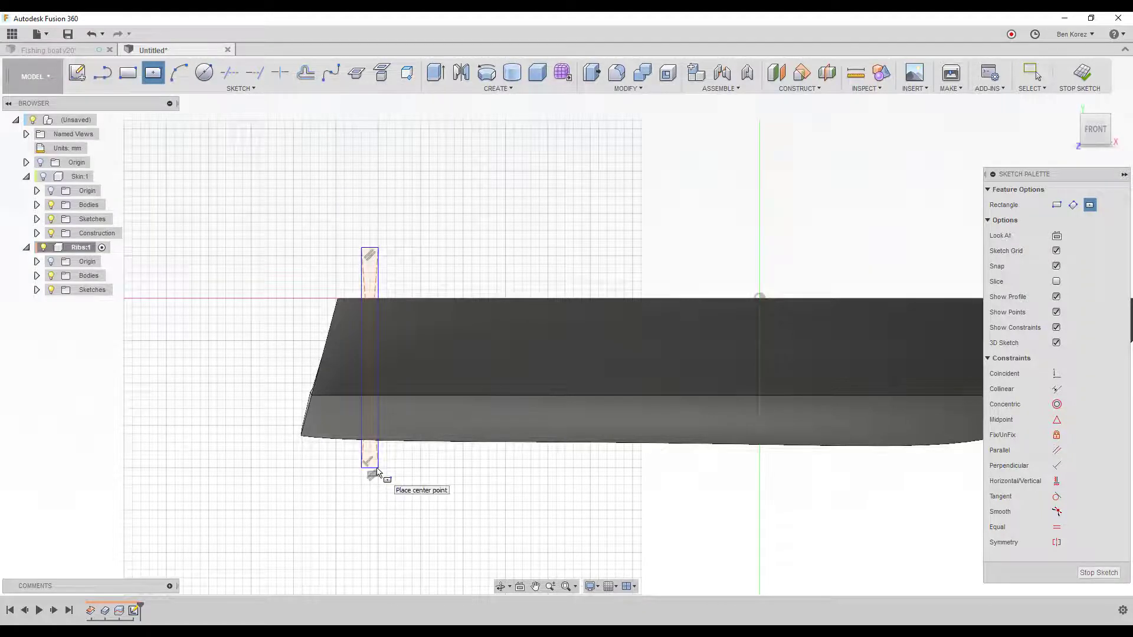
pyautogui.press('Escape')
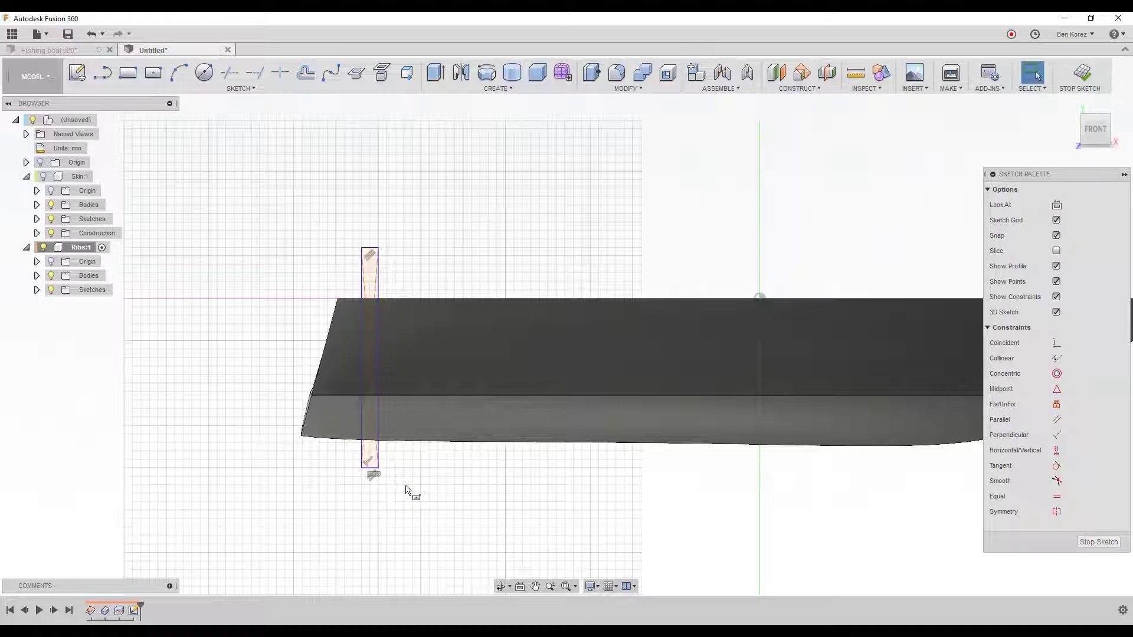
pyautogui.keyDown('shift'); pyautogui.moveTo(377, 272); pyautogui.dragTo(383, 278, button='middle'); pyautogui.keyUp('shift')
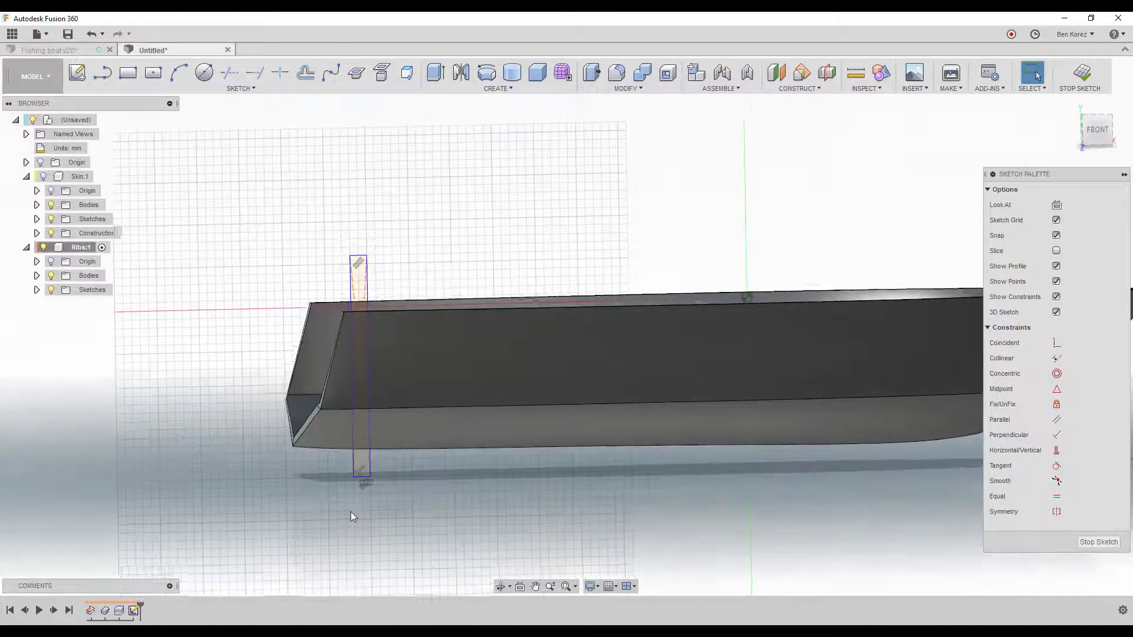
pyautogui.keyDown('shift'); pyautogui.moveTo(351, 511); pyautogui.dragTo(357, 518, button='middle'); pyautogui.keyUp('shift')
pyautogui.scroll(2, 339, 303)
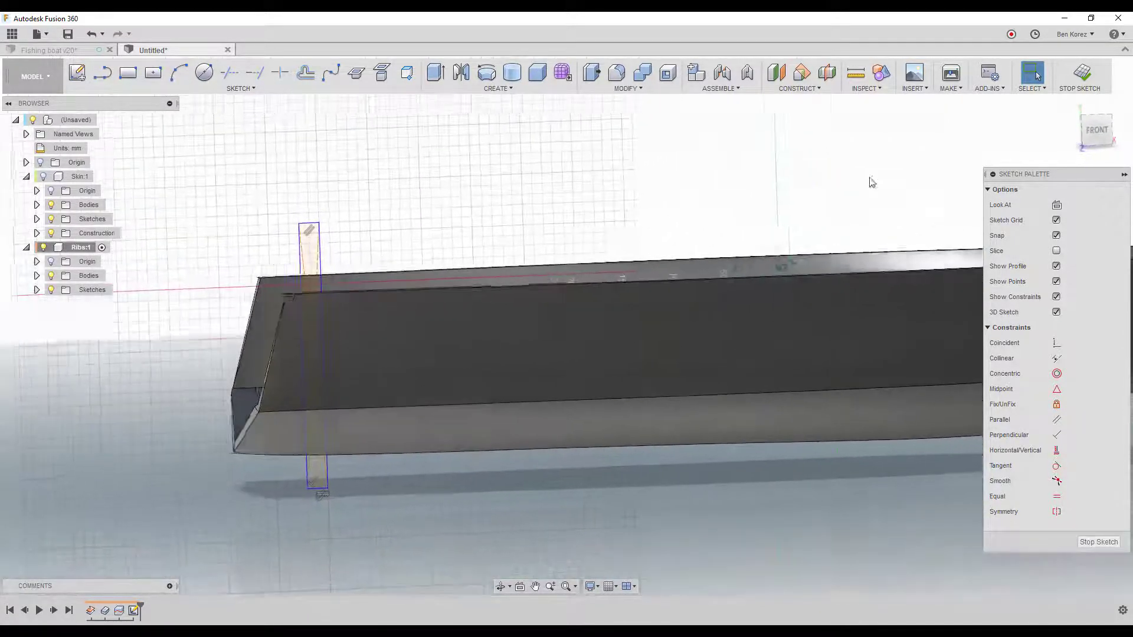
# Return to the front view and dimension the rectangle's width as 18 mm.
pyautogui.click(1094, 131)
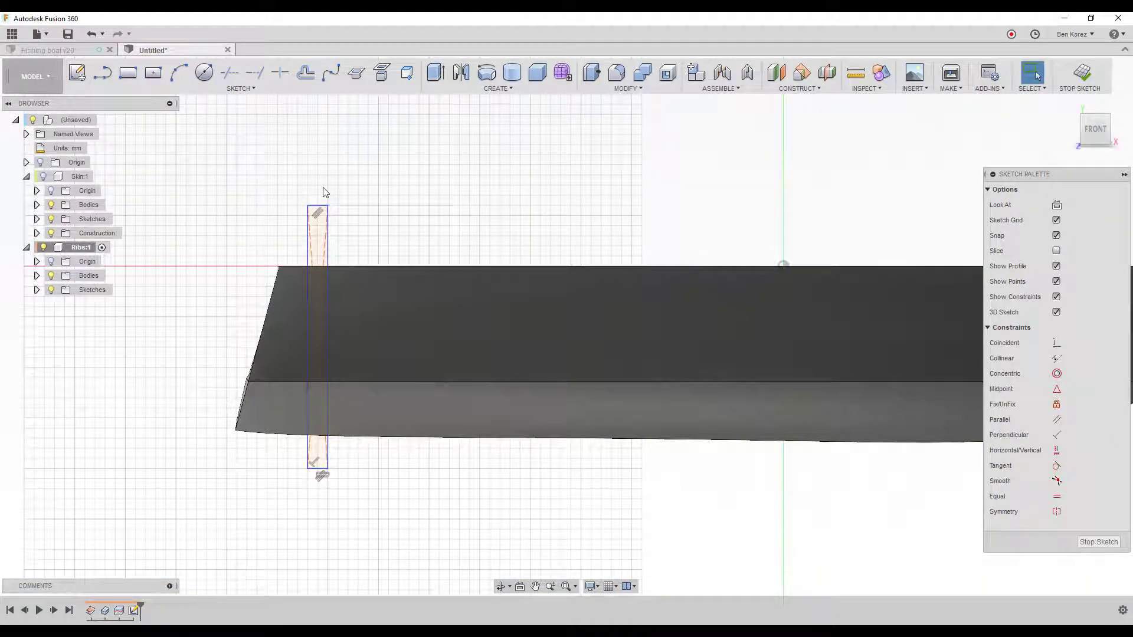
pyautogui.press('d')
pyautogui.click(319, 206)
pyautogui.click(317, 179)
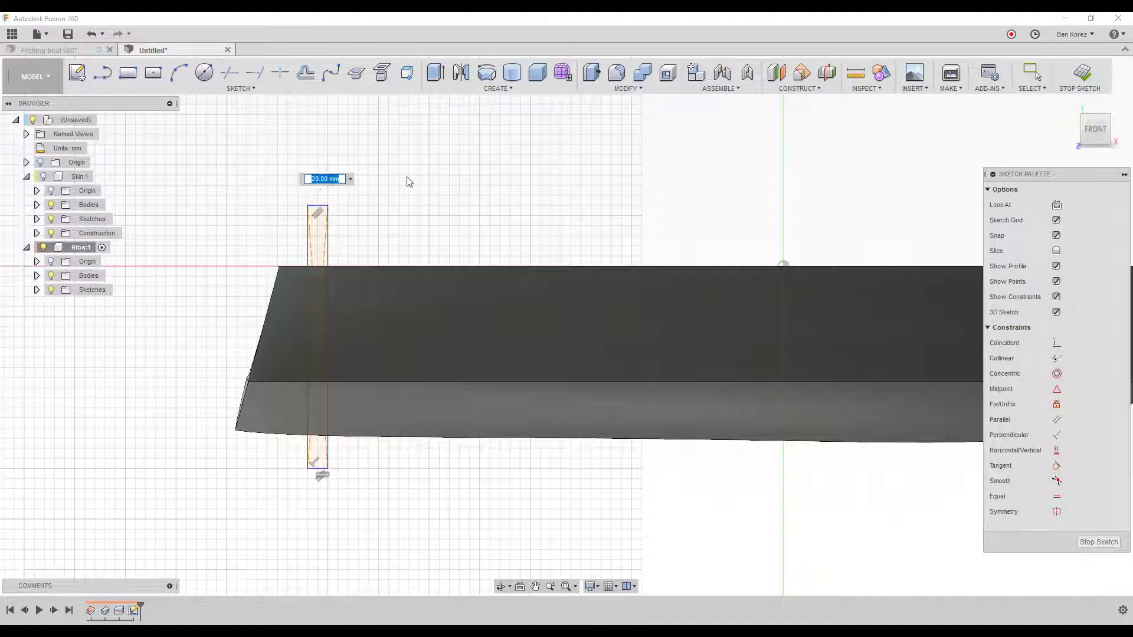
pyautogui.write('18')
pyautogui.press('Return')
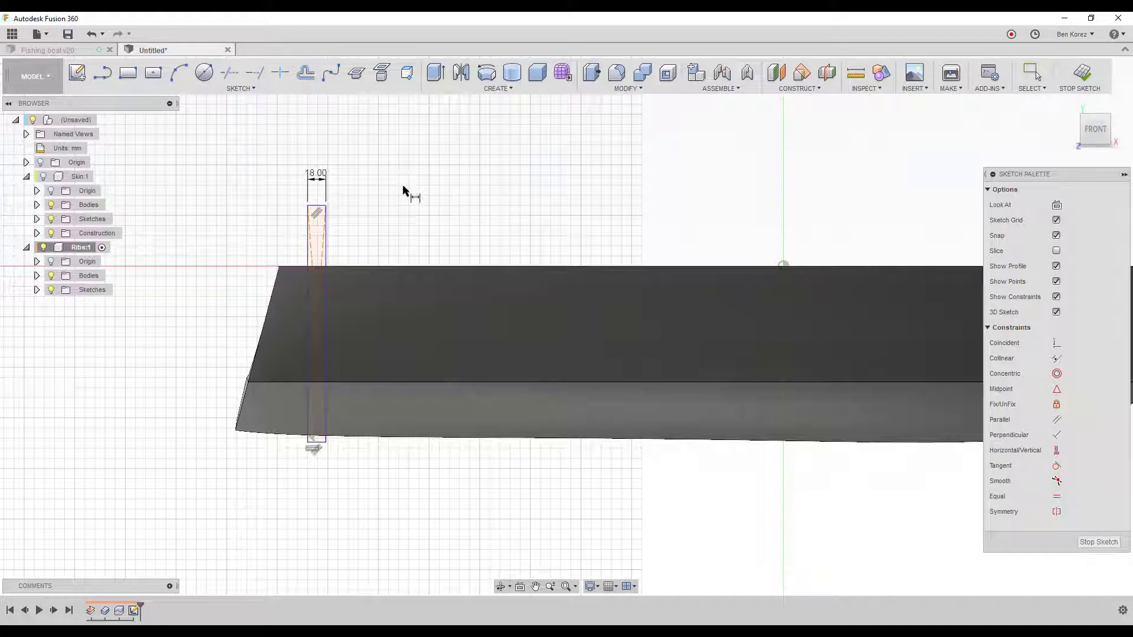
pyautogui.press('Escape')
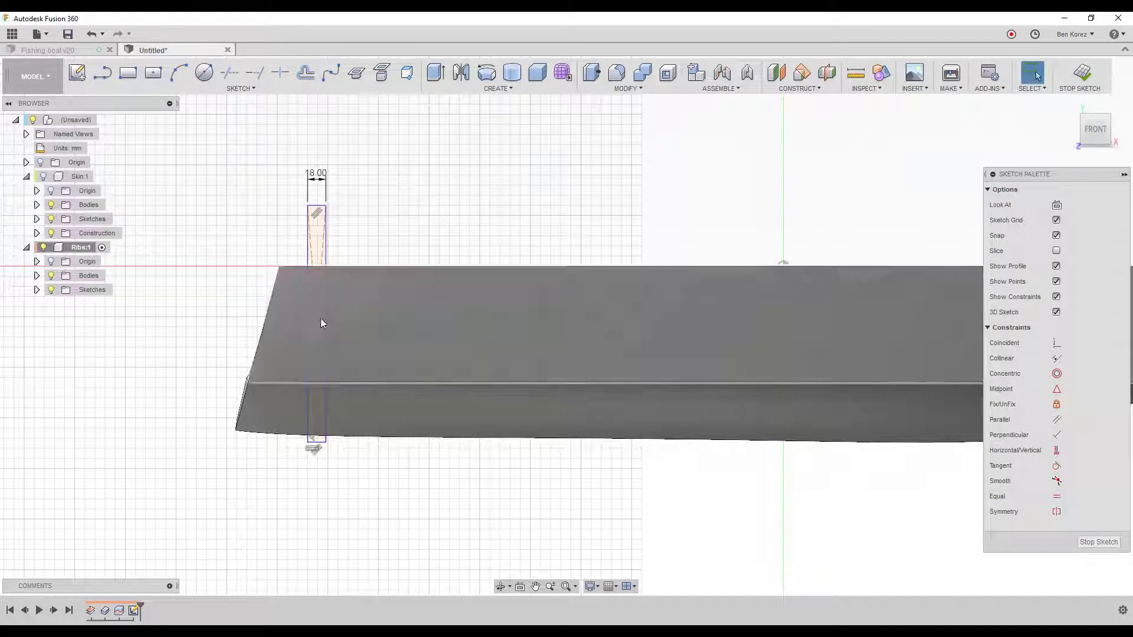
# Move the rectangle down to a center point of about X -460, Y -70 mm so it crosses the hull's full height.
pyautogui.click(317, 324)
pyautogui.moveTo(319, 334); pyautogui.dragTo(320, 338)
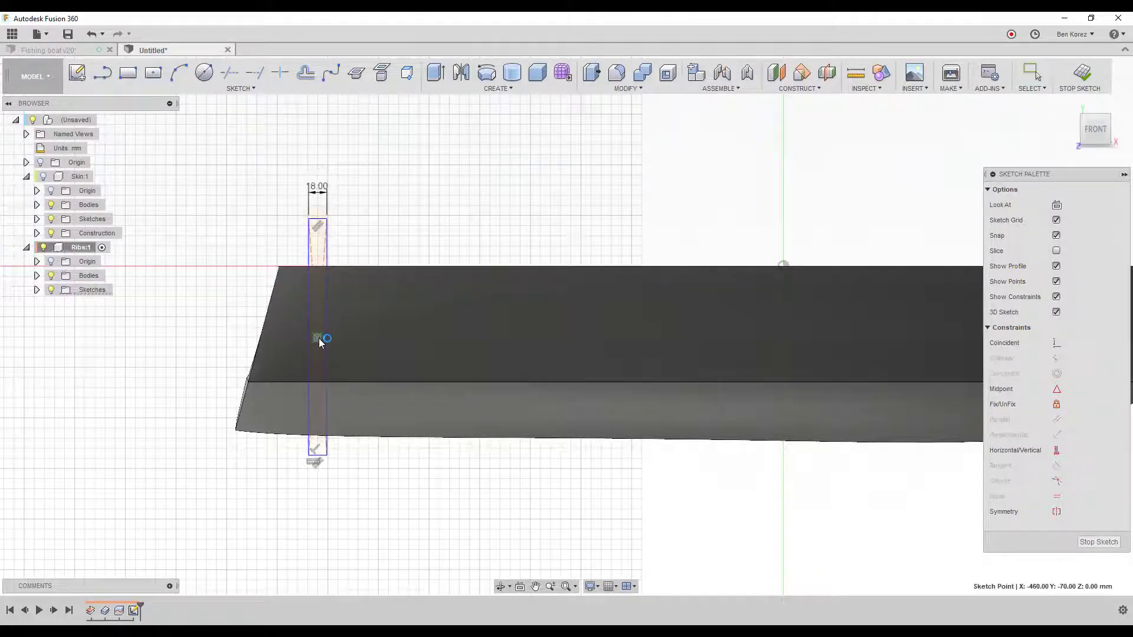
pyautogui.press('Escape')
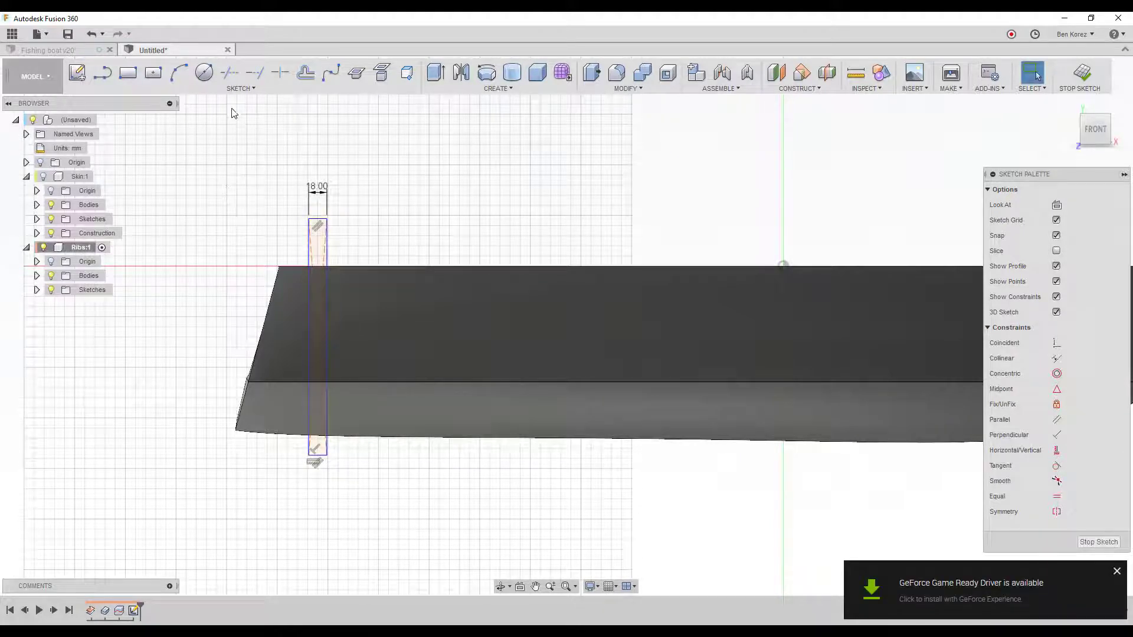
# Set up a rectangular pattern of the rib rectangle's four edges, extending about 829 mm along the hull toward the bow.
pyautogui.click(233, 88)
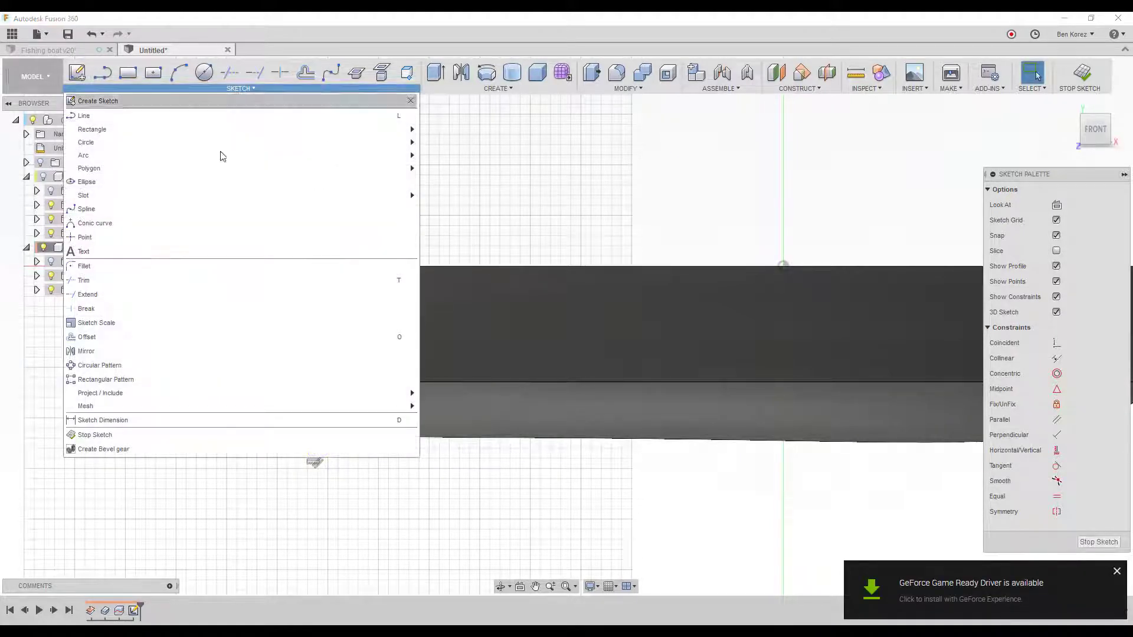
pyautogui.click(195, 383)
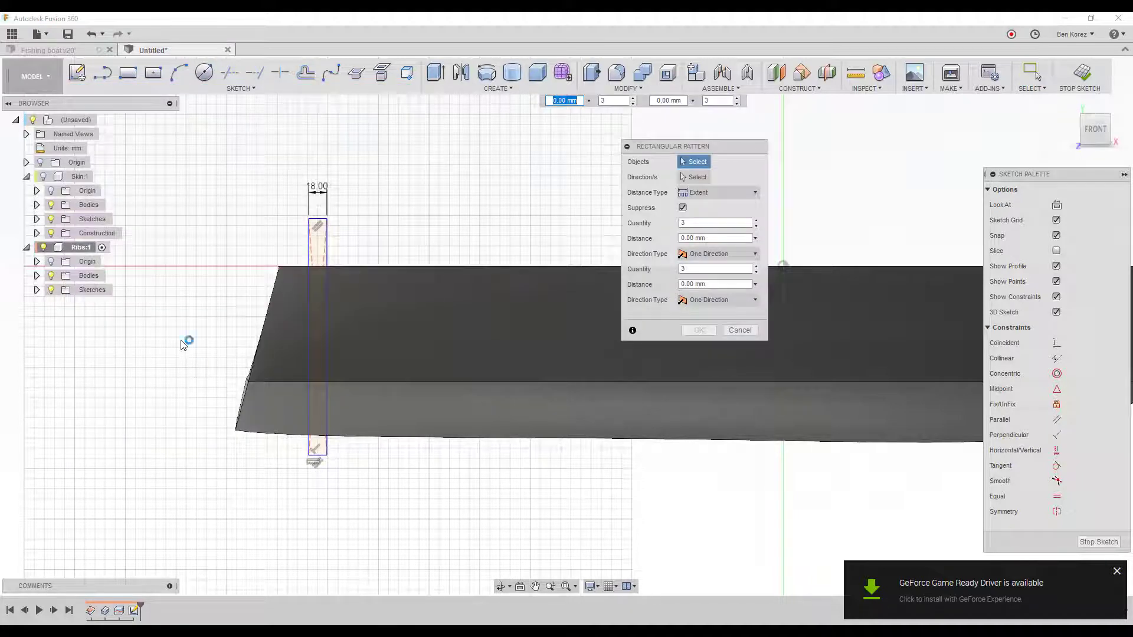
pyautogui.click(308, 239)
pyautogui.click(327, 239)
pyautogui.click(327, 235)
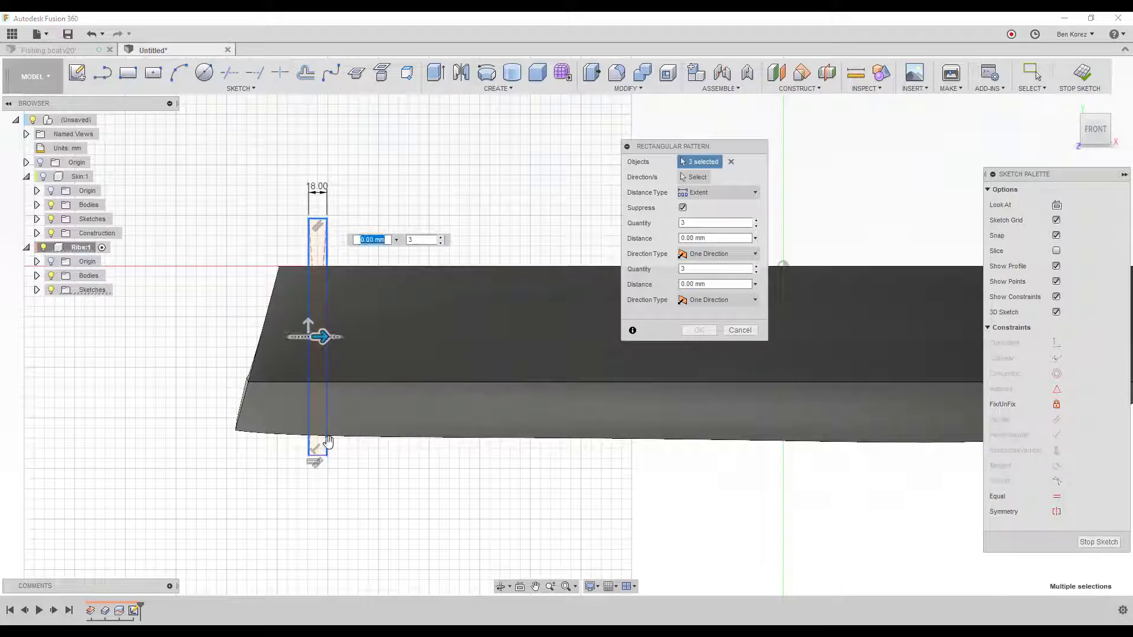
pyautogui.click(319, 455)
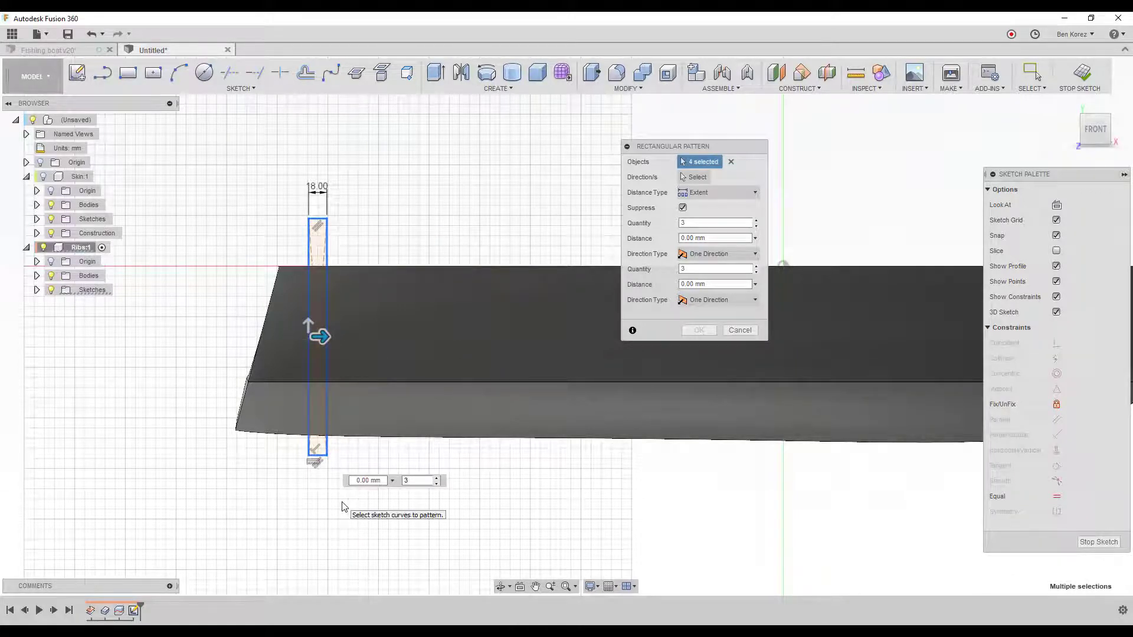
pyautogui.moveTo(318, 335); pyautogui.dragTo(682, 338)
pyautogui.moveTo(796, 300); pyautogui.dragTo(871, 288)
pyautogui.press('Tab')
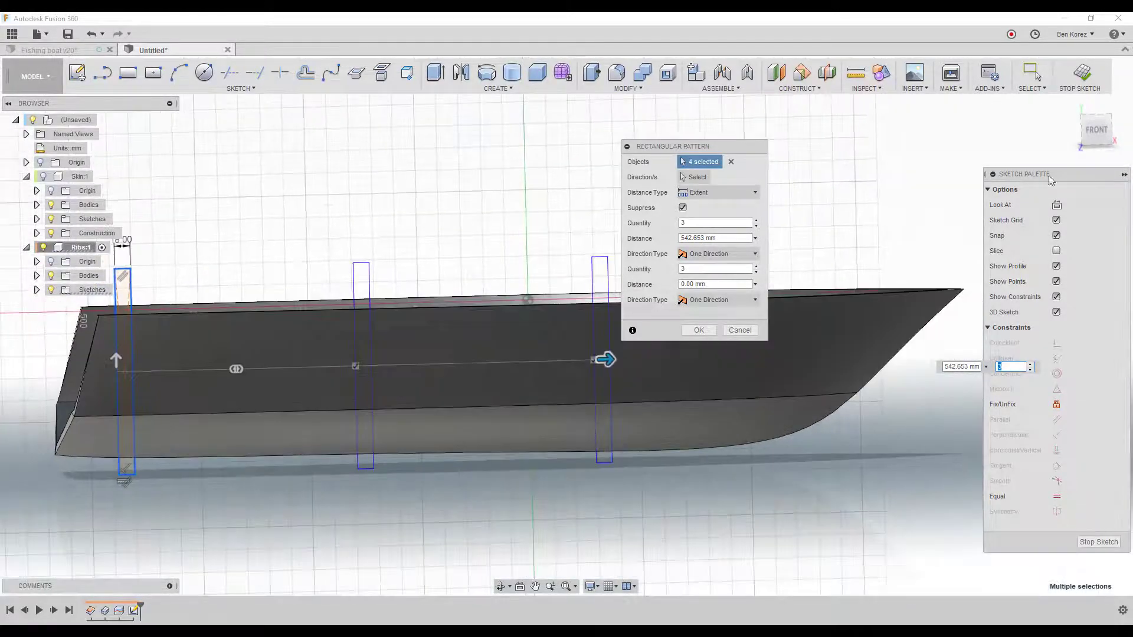
pyautogui.click(1096, 130)
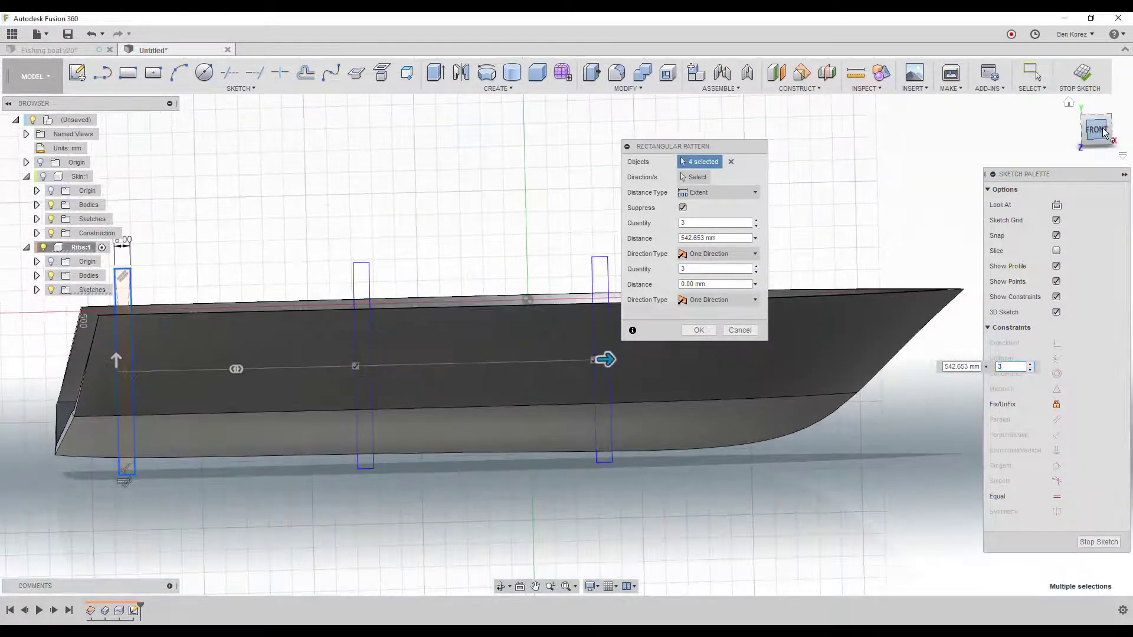
pyautogui.moveTo(598, 356); pyautogui.dragTo(850, 338)
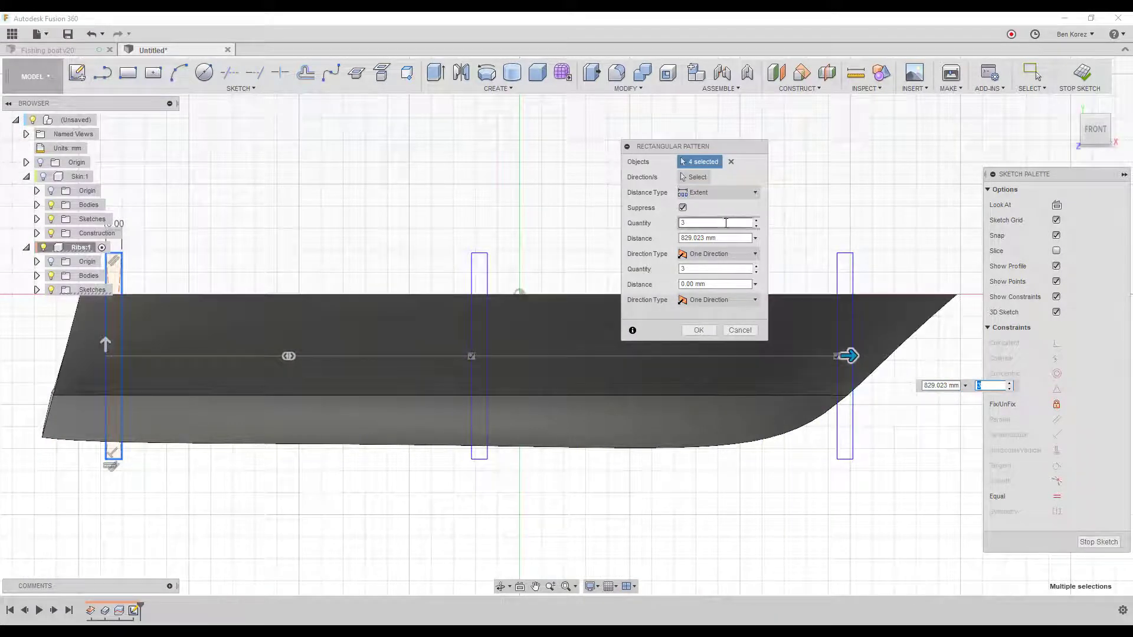
# Set the pattern's lengthwise quantity to 10, apply it, and finish the sketch.
pyautogui.moveTo(728, 223); pyautogui.dragTo(650, 229)
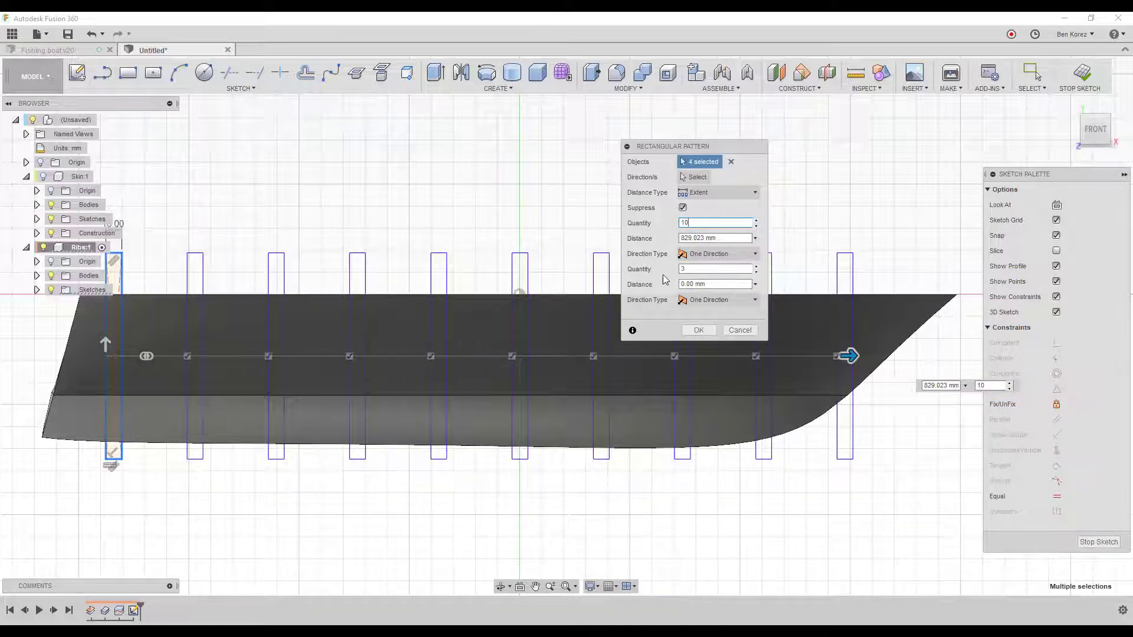
pyautogui.click(702, 328)
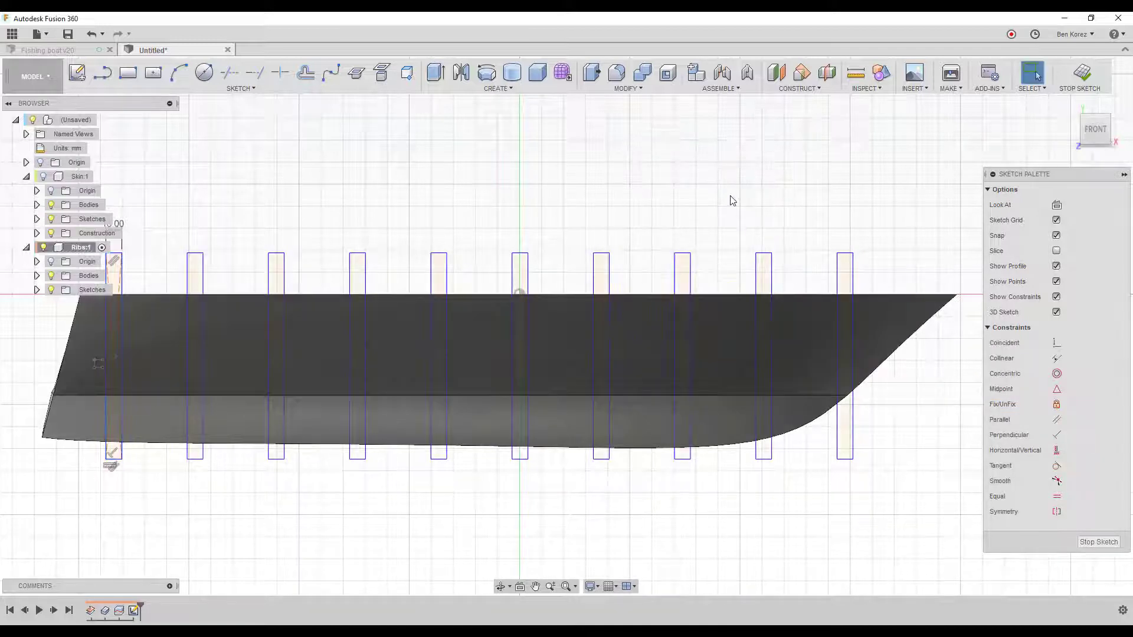
pyautogui.scroll(-1, 851, 188)
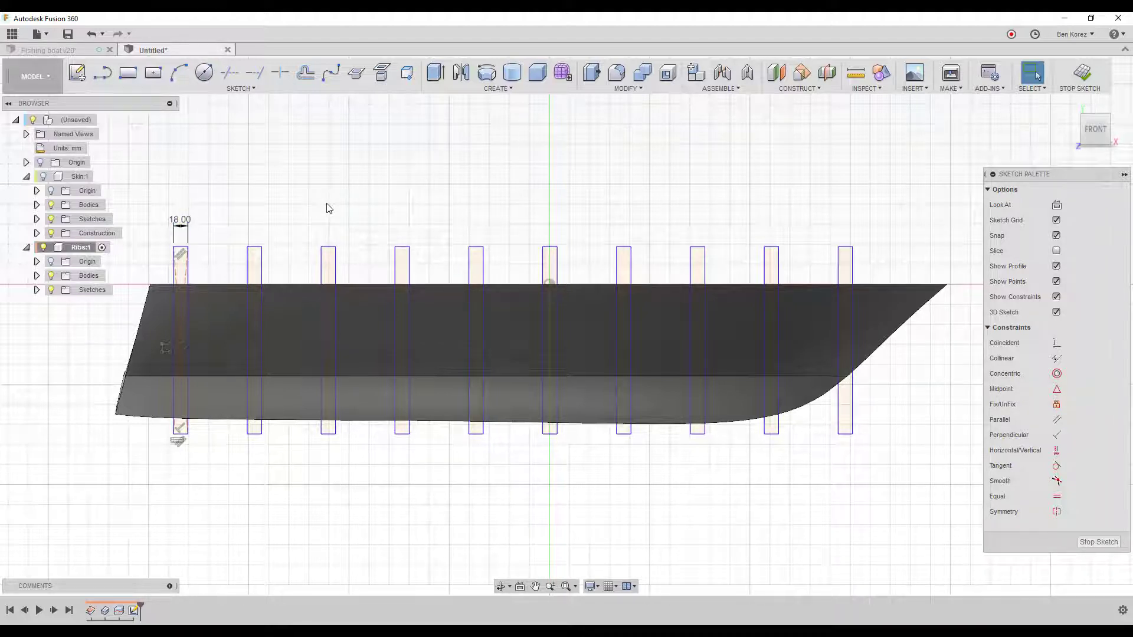
pyautogui.click(1086, 75)
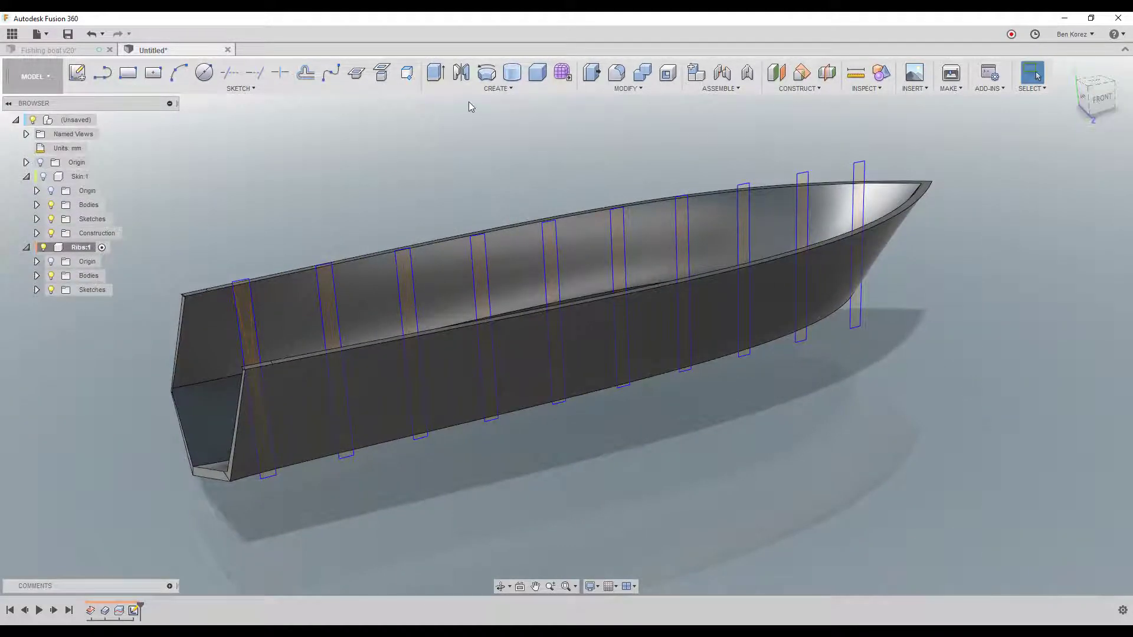
# Start an extrusion with all ten rib rectangles, from stern to bow, selected as profiles.
pyautogui.click(436, 73)
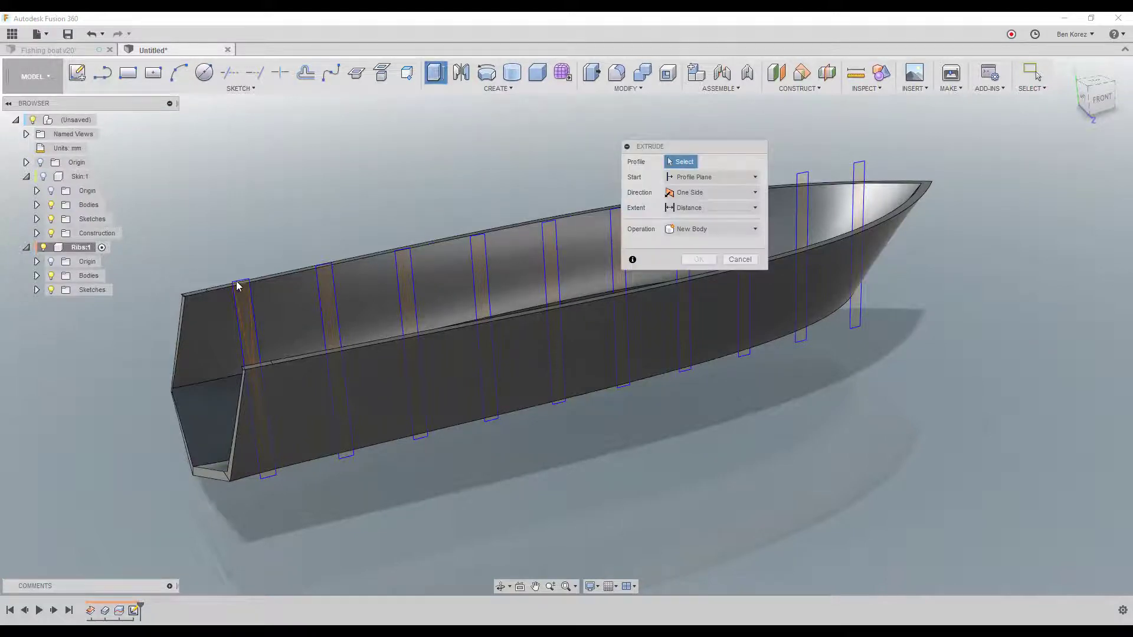
pyautogui.click(246, 310)
pyautogui.click(331, 294)
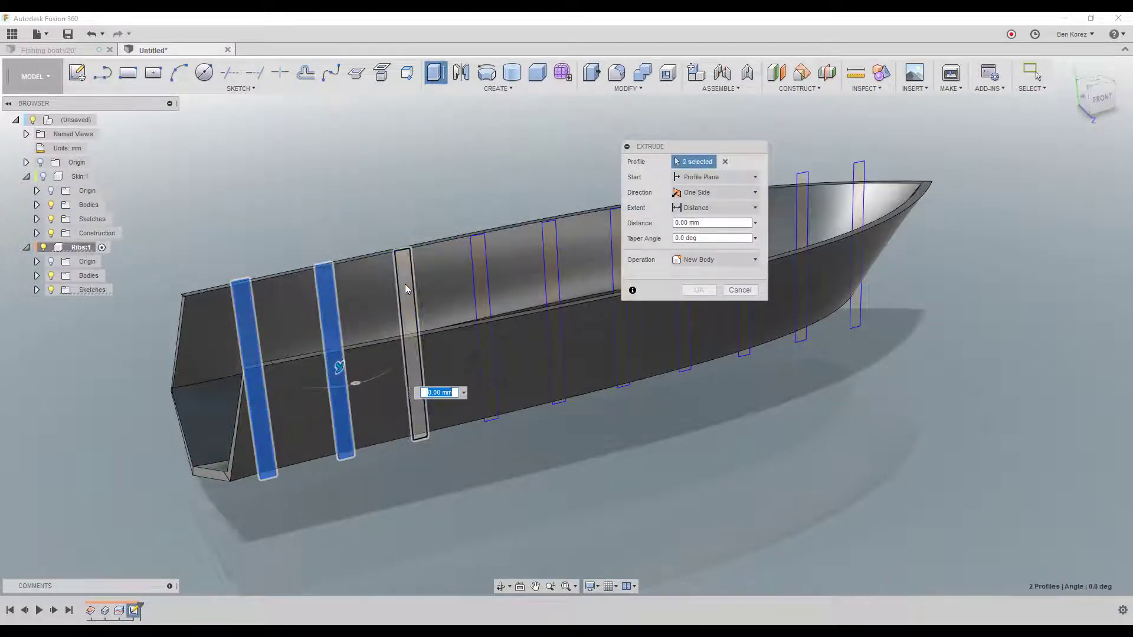
pyautogui.click(406, 284)
pyautogui.click(479, 278)
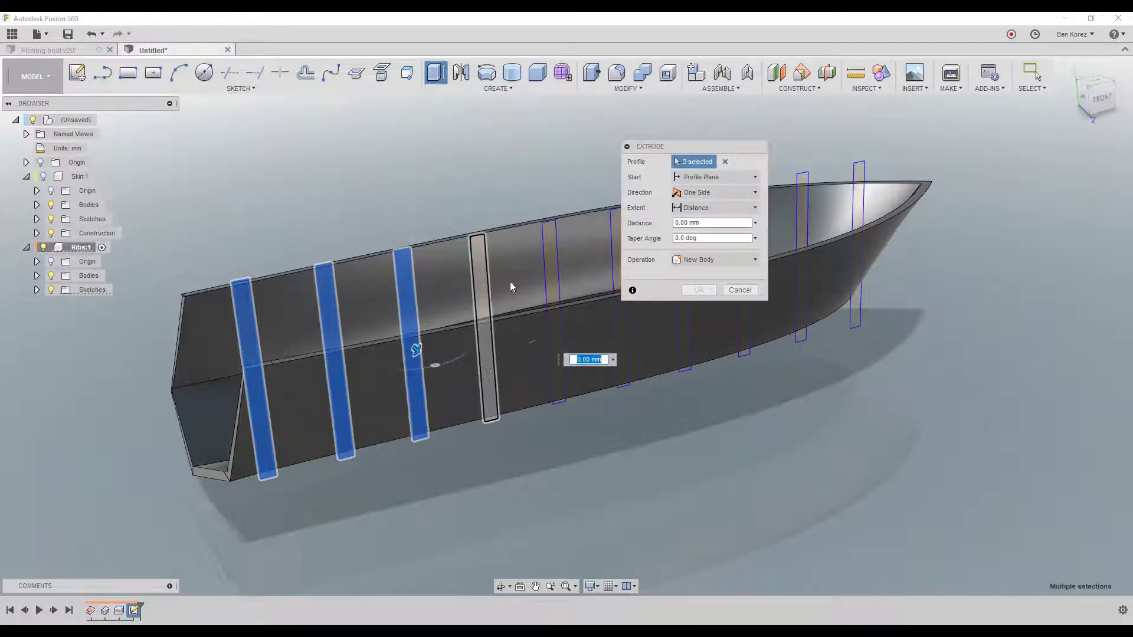
pyautogui.click(558, 261)
pyautogui.click(616, 227)
pyautogui.moveTo(676, 146); pyautogui.dragTo(1007, 253)
pyautogui.click(681, 227)
pyautogui.click(682, 223)
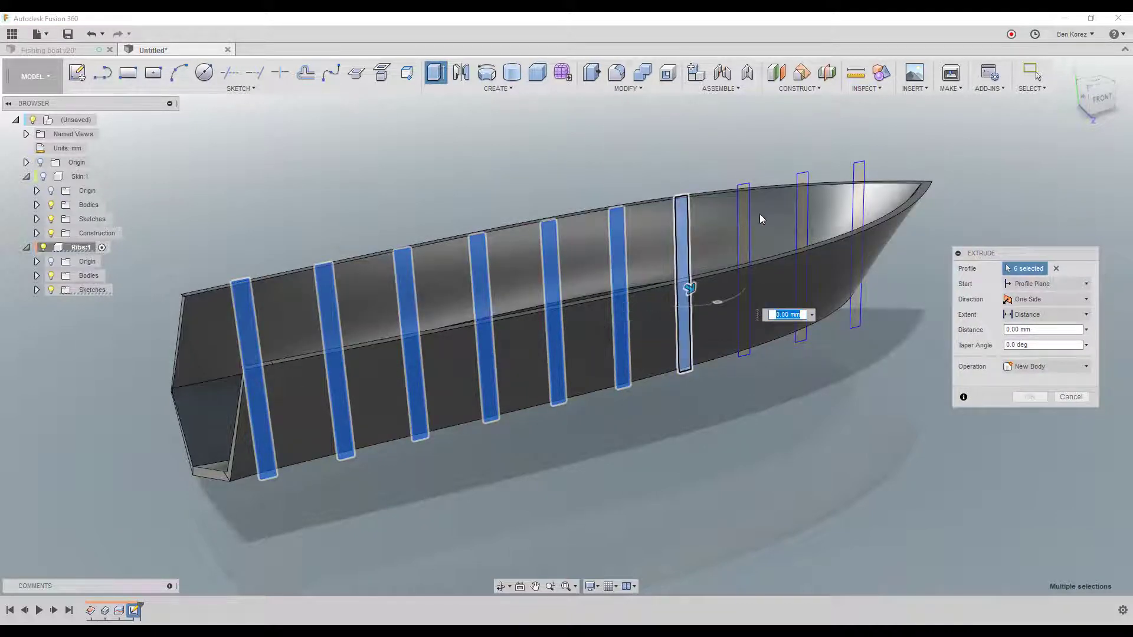
pyautogui.click(745, 211)
pyautogui.click(799, 209)
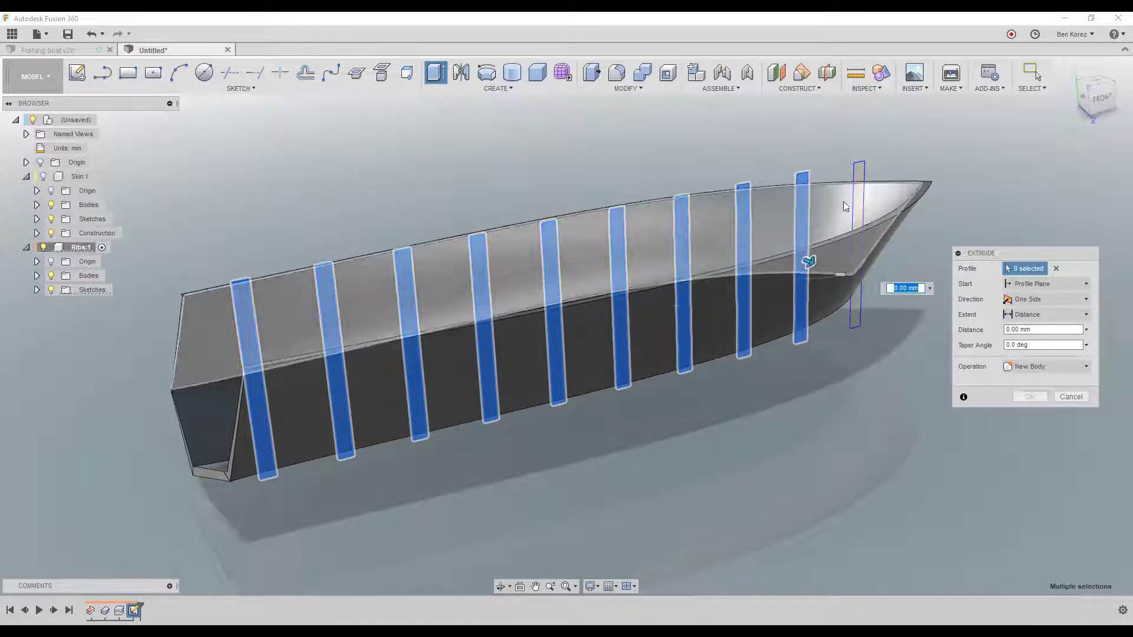
pyautogui.click(857, 203)
# Extrude the ten profiles symmetrically by 250 mm with the Intersect operation to cut the ribs from the hull body.
pyautogui.click(1041, 370)
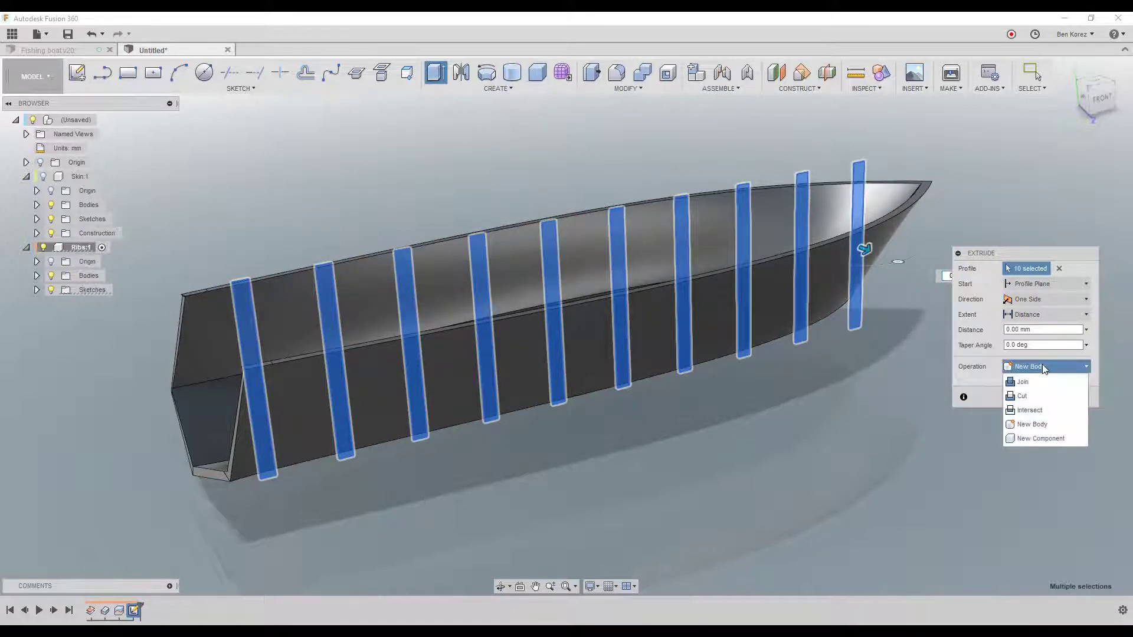
pyautogui.click(1037, 410)
pyautogui.click(1066, 301)
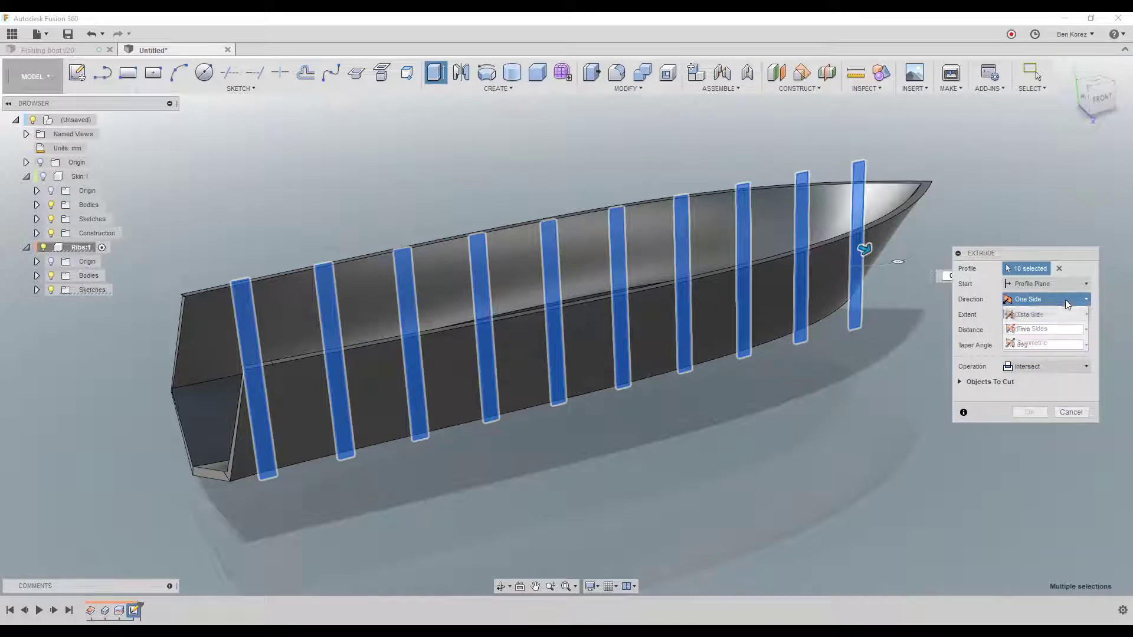
pyautogui.click(1046, 341)
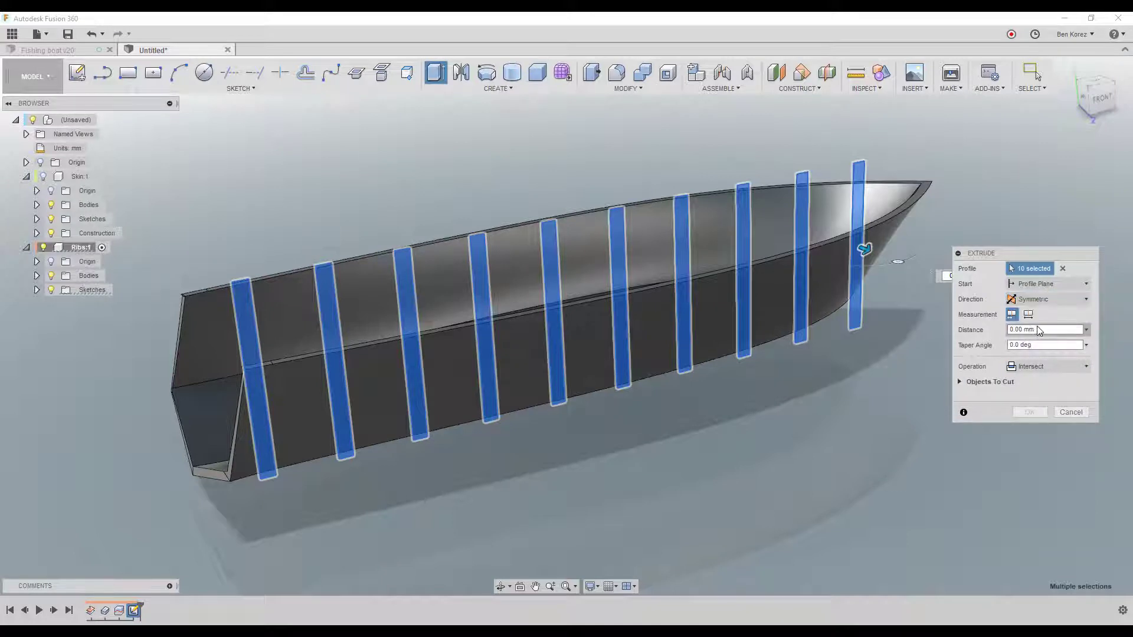
pyautogui.write('250')
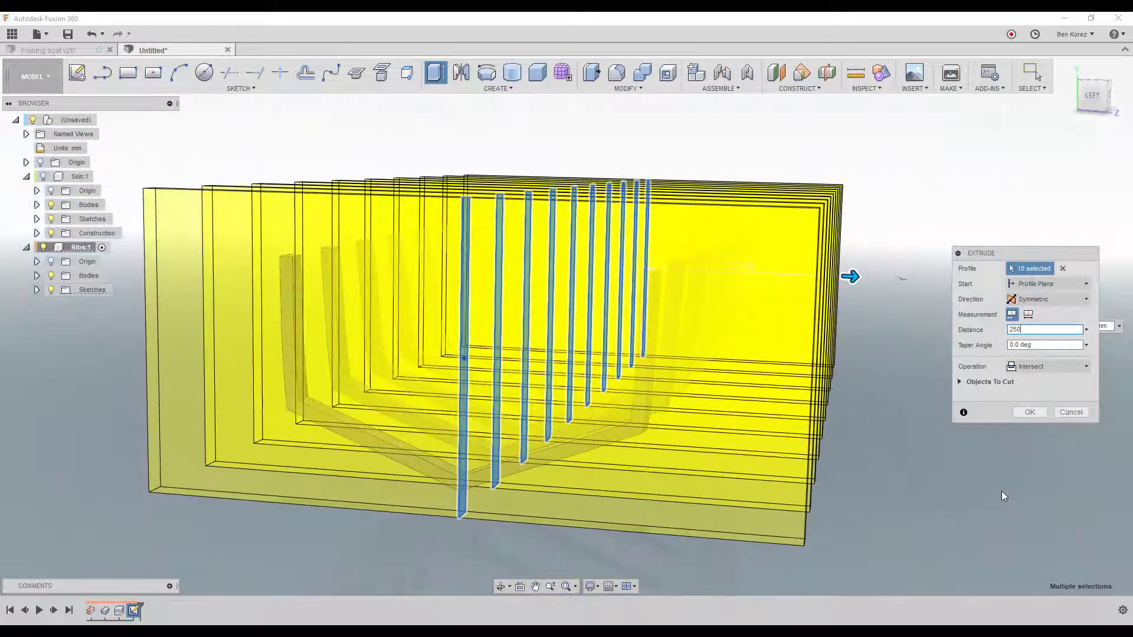
pyautogui.click(1029, 412)
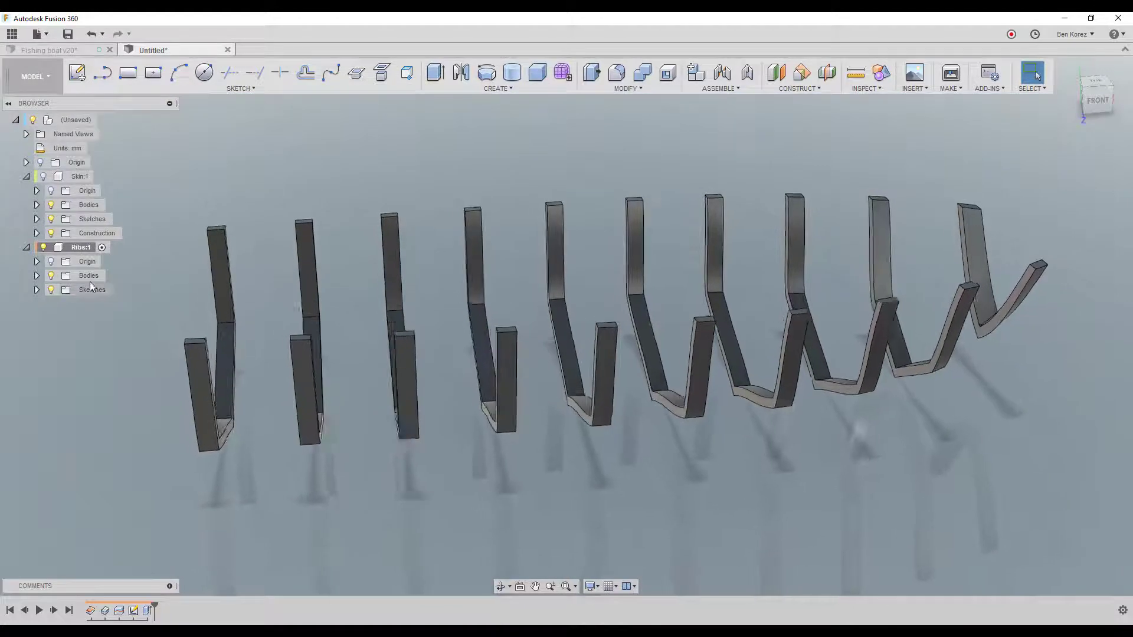
# Show the Ribs component's sketch together with its dimensions.
pyautogui.click(37, 290)
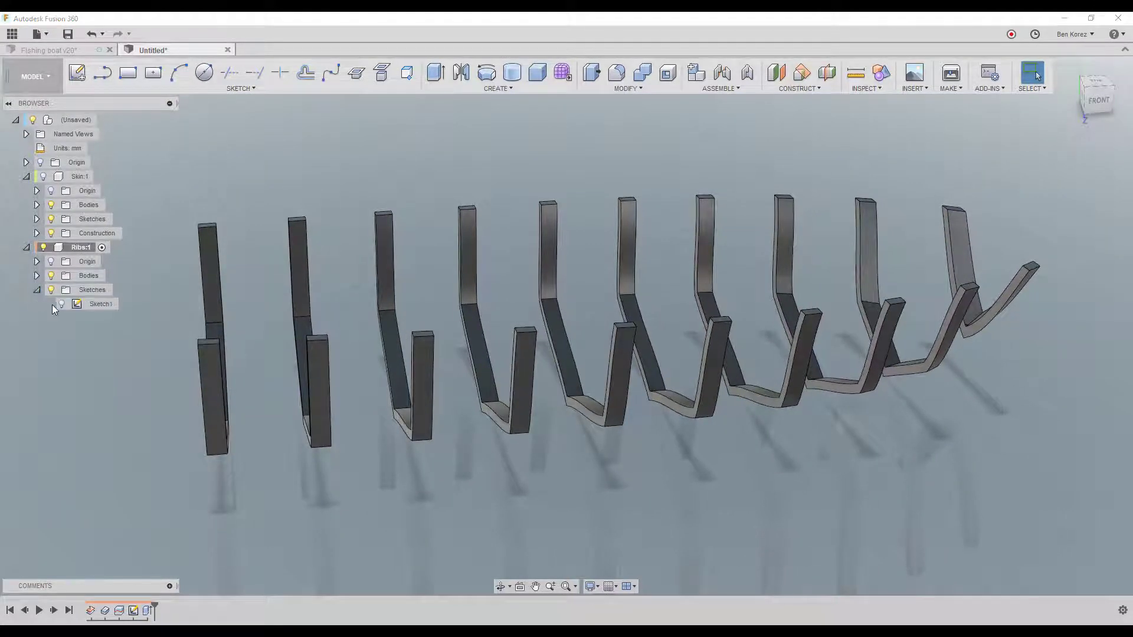
pyautogui.click(62, 304)
pyautogui.rightClick(90, 303)
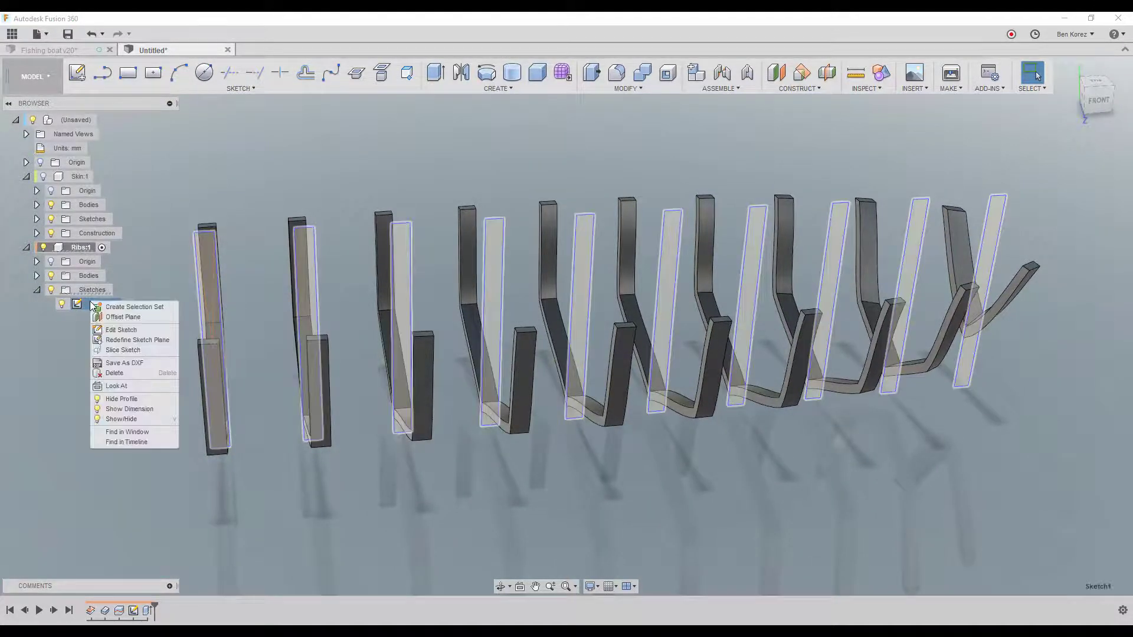
pyautogui.click(122, 412)
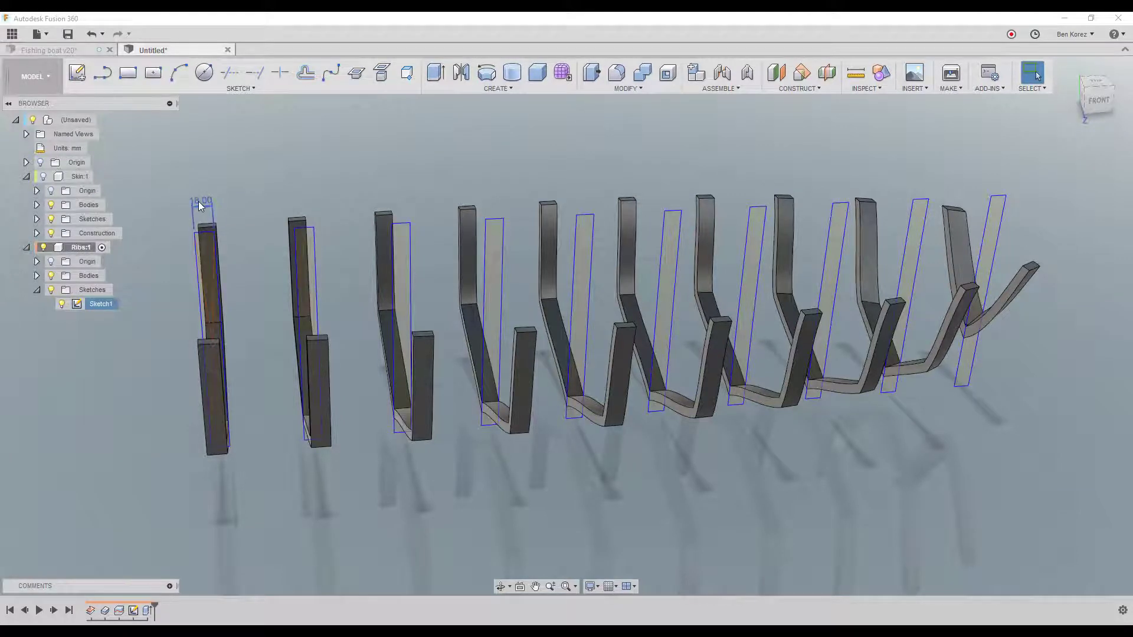
# Set the first rib rectangle's width to 16 mm and hide the sketch.
pyautogui.doubleClick(198, 202)
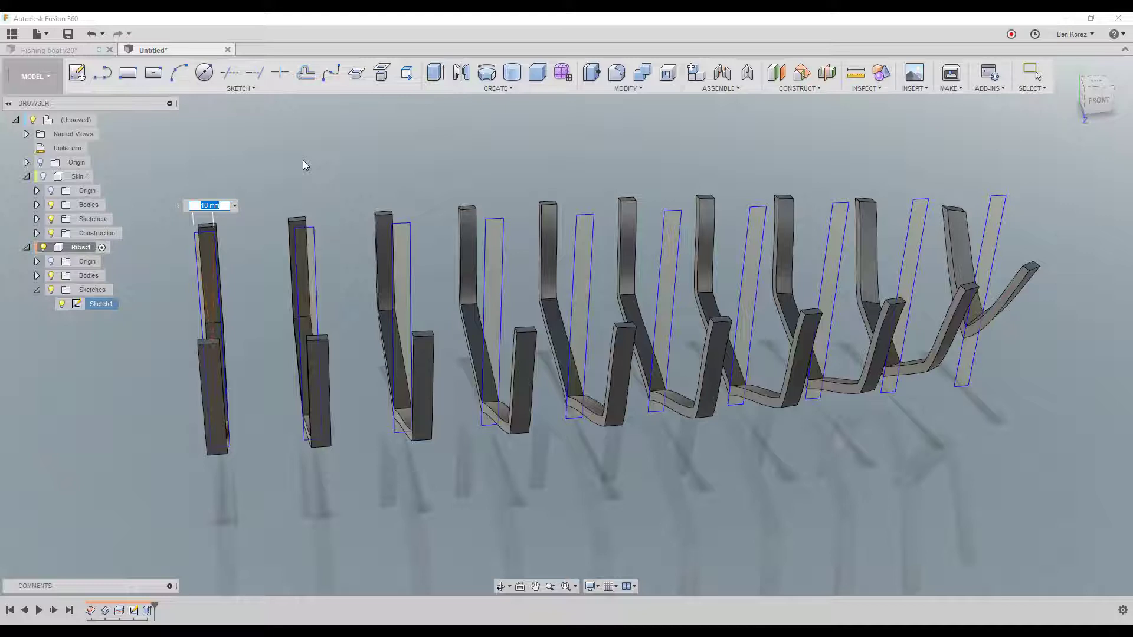
pyautogui.write('16')
pyautogui.press('Return')
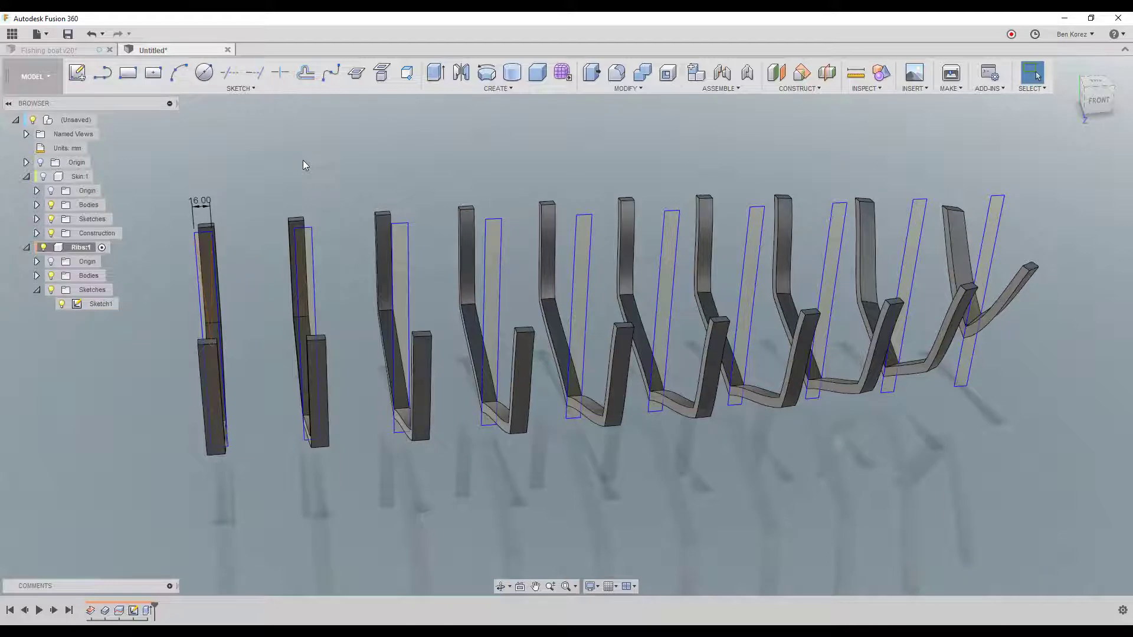
pyautogui.click(62, 304)
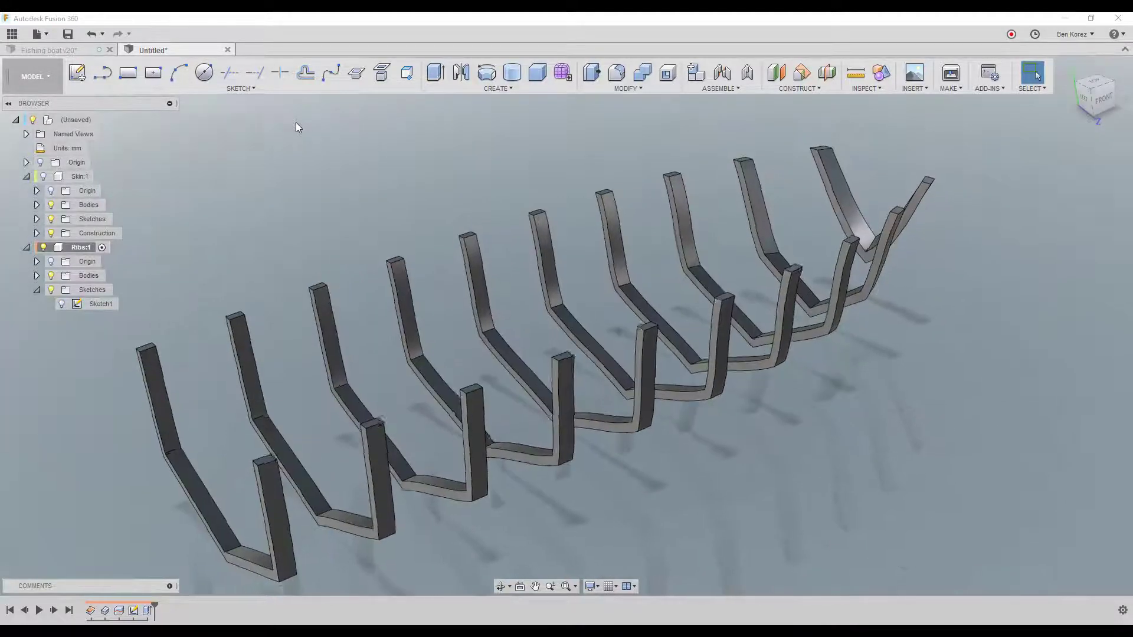
# Show the Skin component alongside the ribs and activate the top-level assembly.
pyautogui.click(44, 176)
pyautogui.click(44, 177)
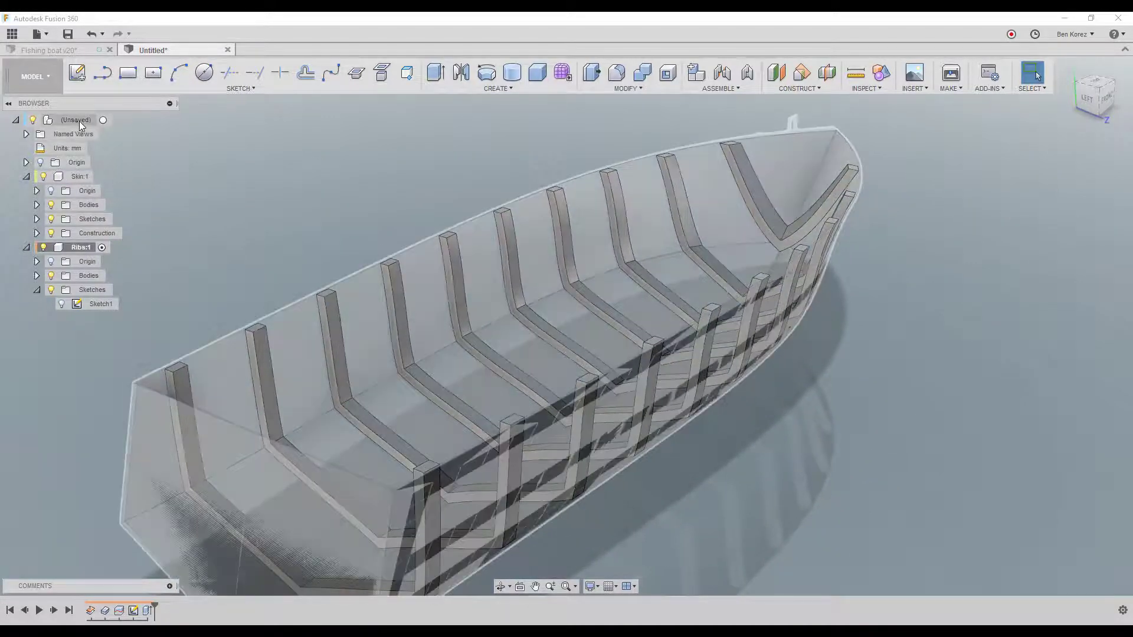
pyautogui.click(104, 119)
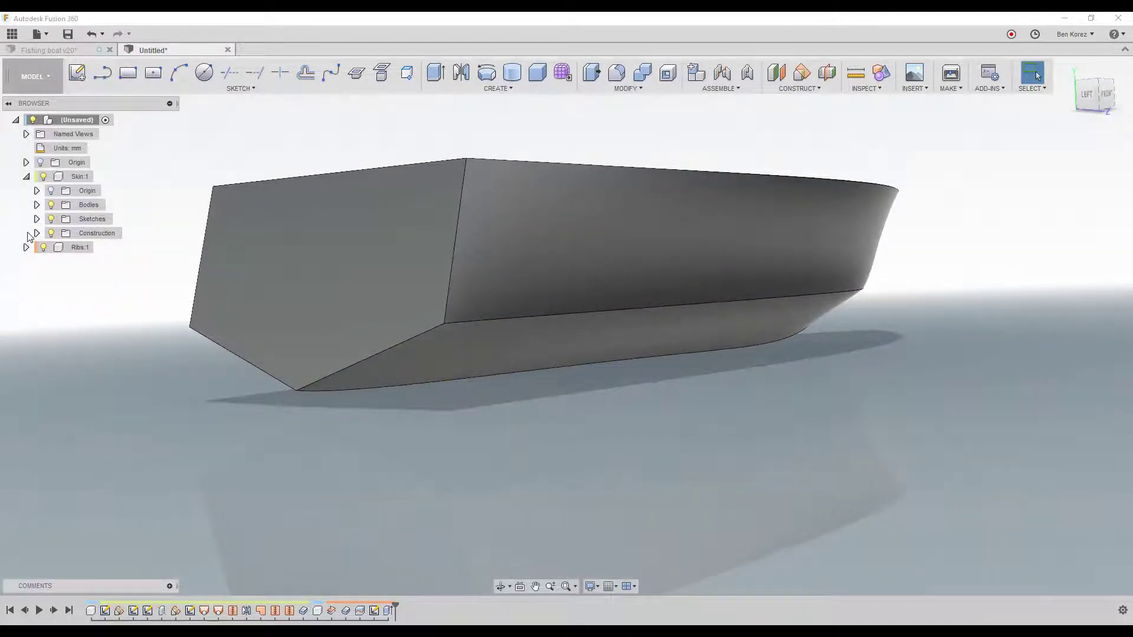
# Create a new component under the top-level assembly and show Sketch3 of the Skin component.
pyautogui.rightClick(78, 118)
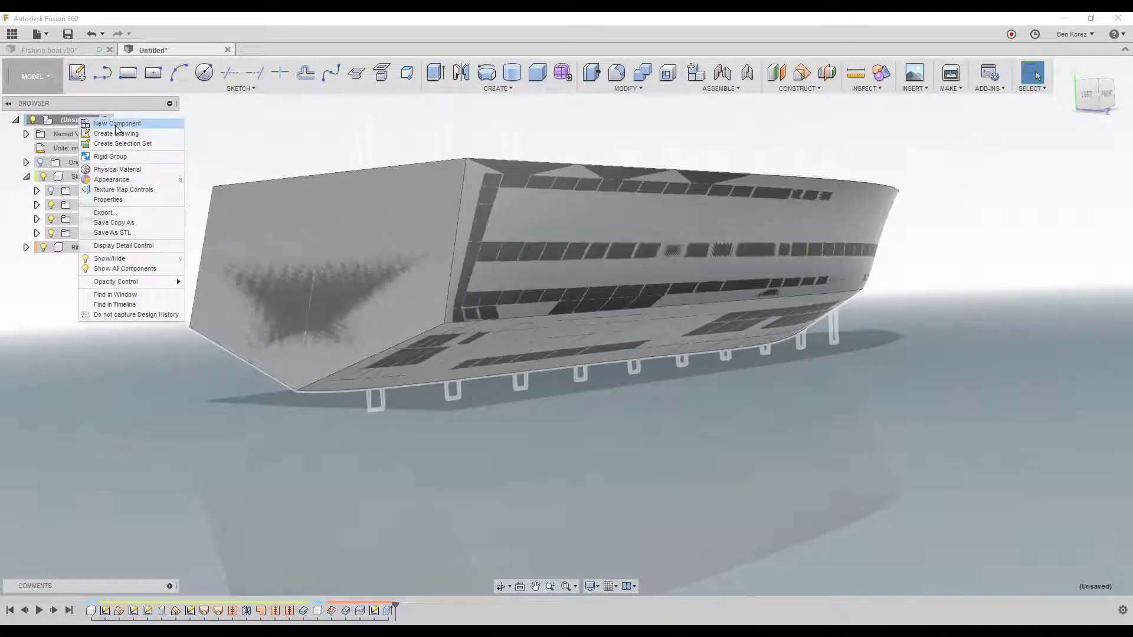
pyautogui.click(104, 127)
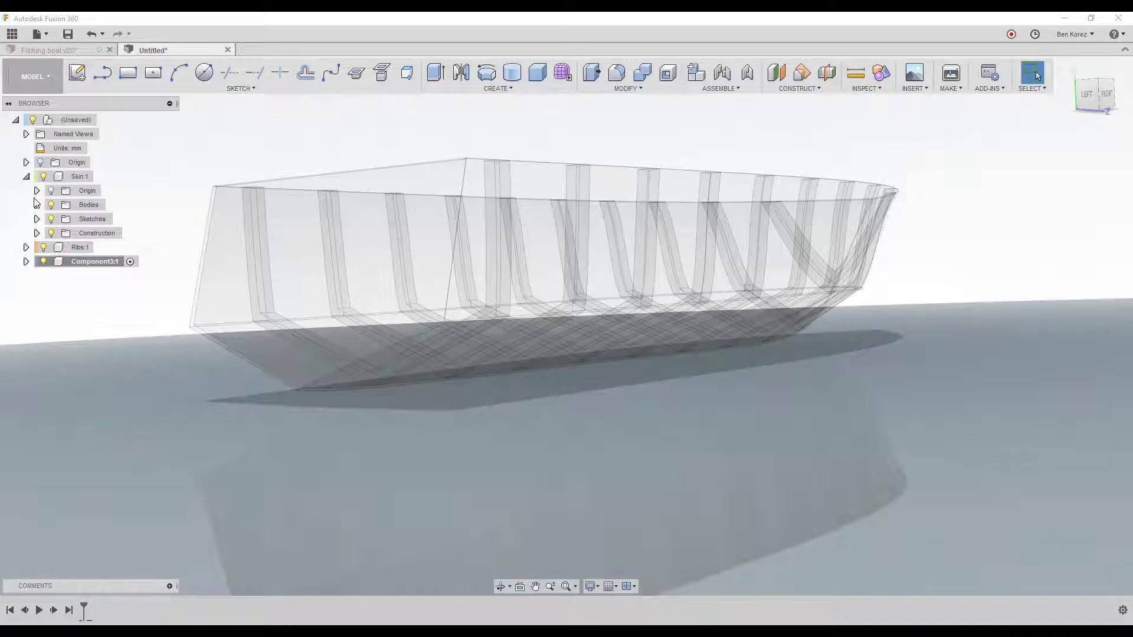
pyautogui.click(37, 220)
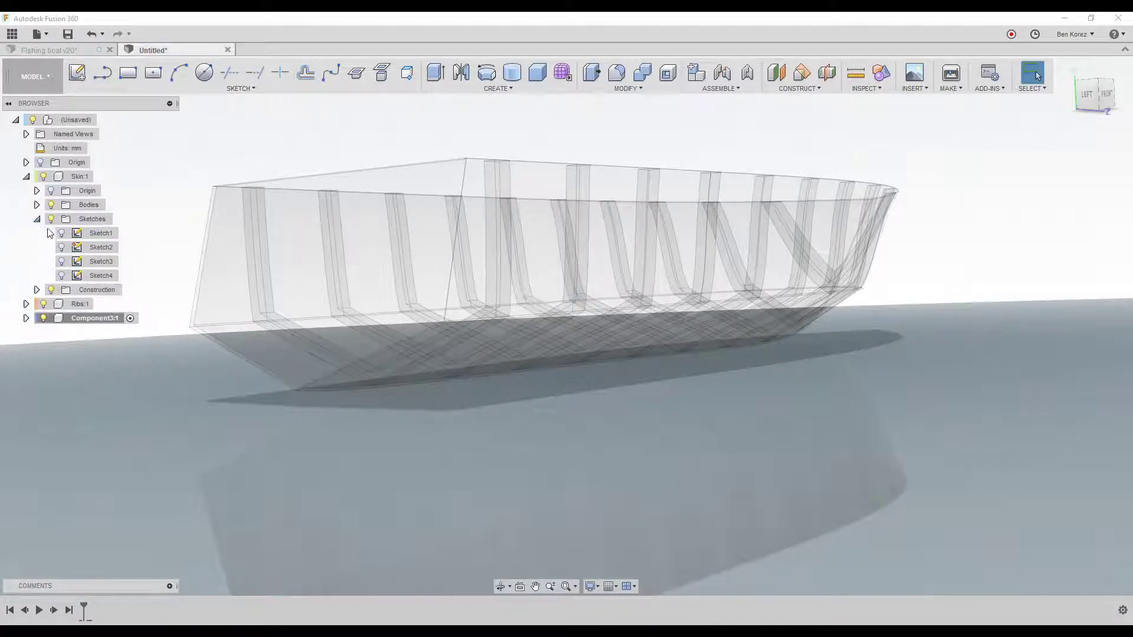
pyautogui.click(63, 248)
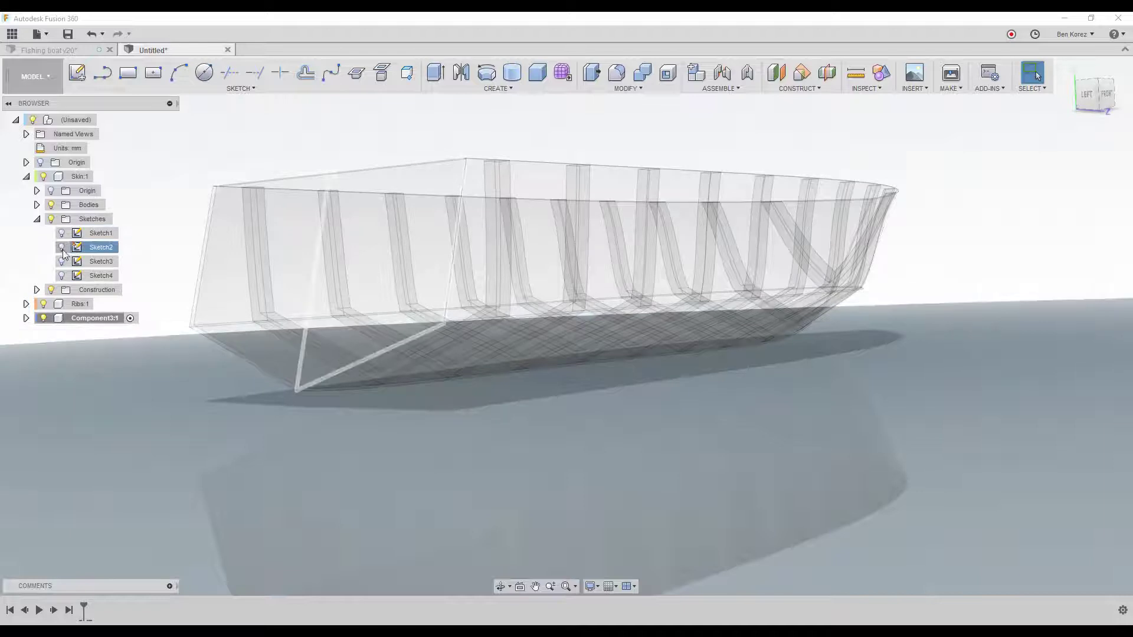
pyautogui.click(63, 262)
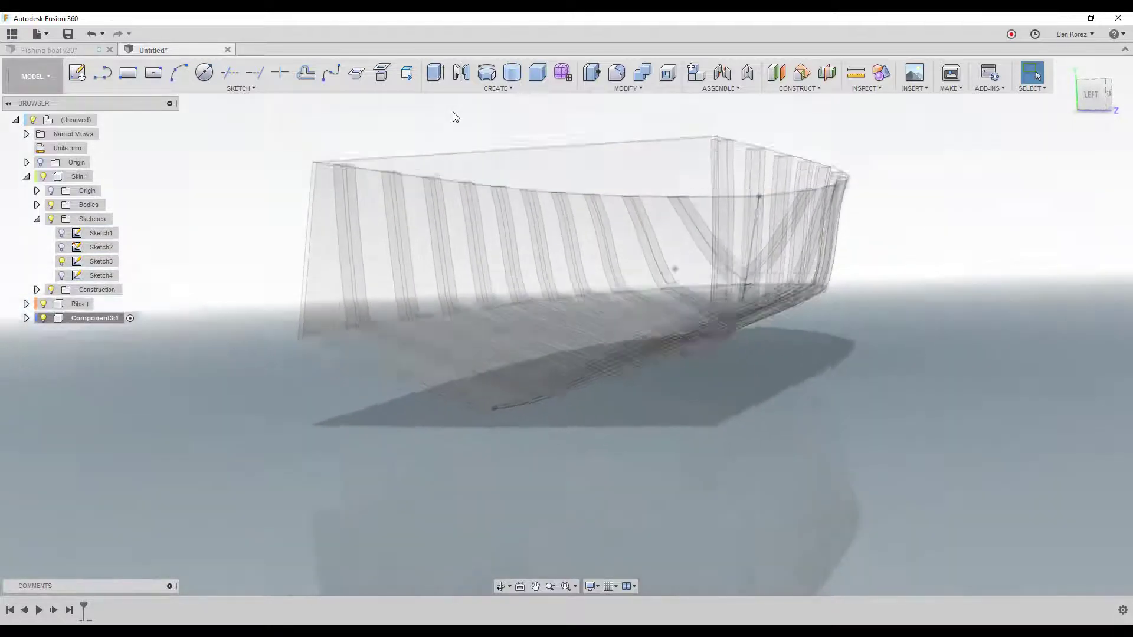
# In the Patch workspace, extrude the chained keel curve of Sketch3 symmetrically by 5 mm as a new surface body.
pyautogui.click(42, 81)
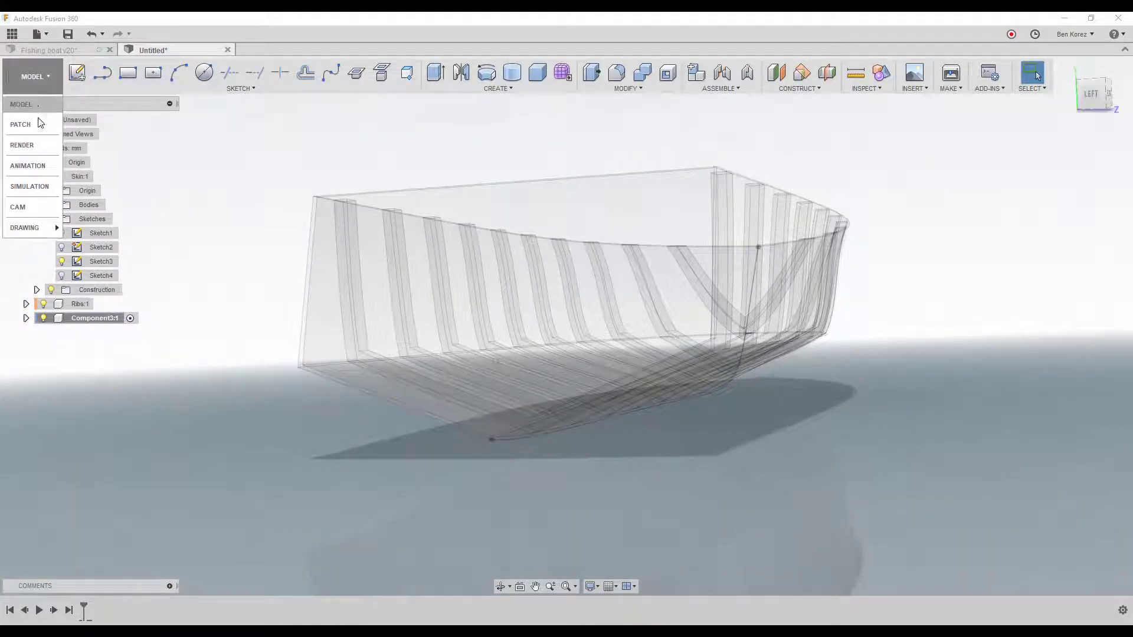
pyautogui.click(21, 124)
pyautogui.click(442, 88)
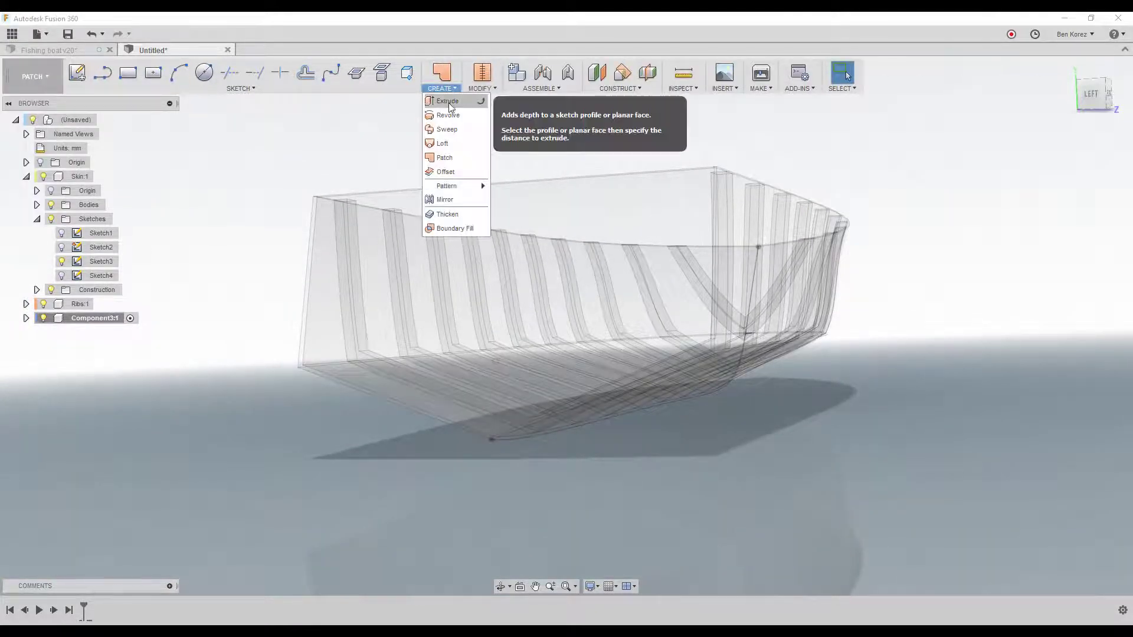
pyautogui.click(449, 105)
pyautogui.keyDown('shift'); pyautogui.moveTo(458, 226); pyautogui.dragTo(471, 475, button='middle'); pyautogui.keyUp('shift')
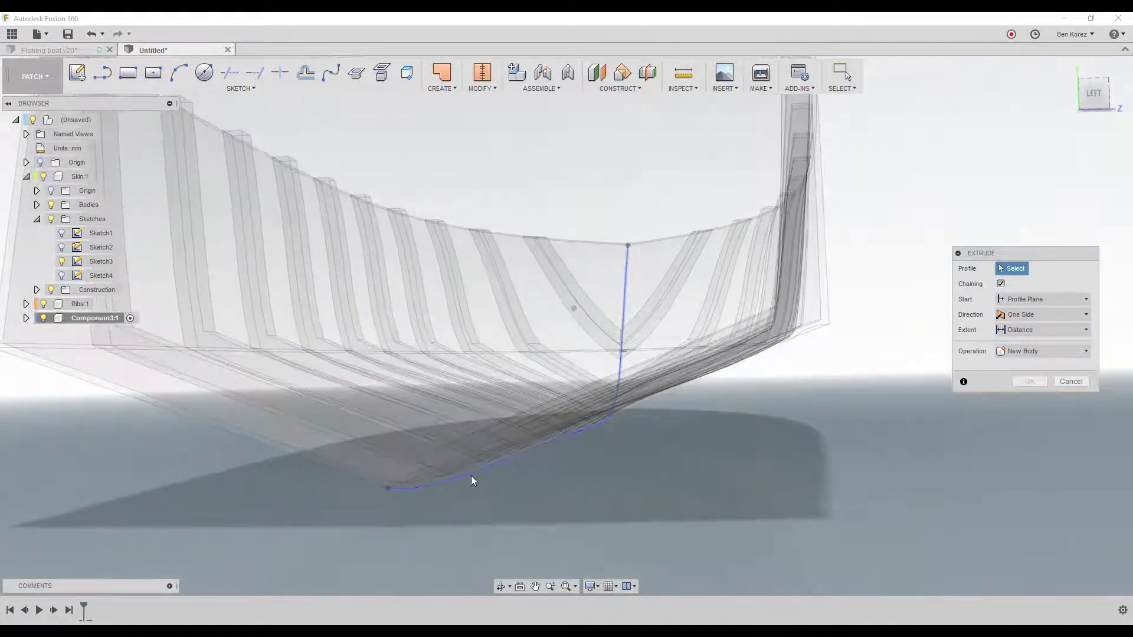
pyautogui.click(469, 476)
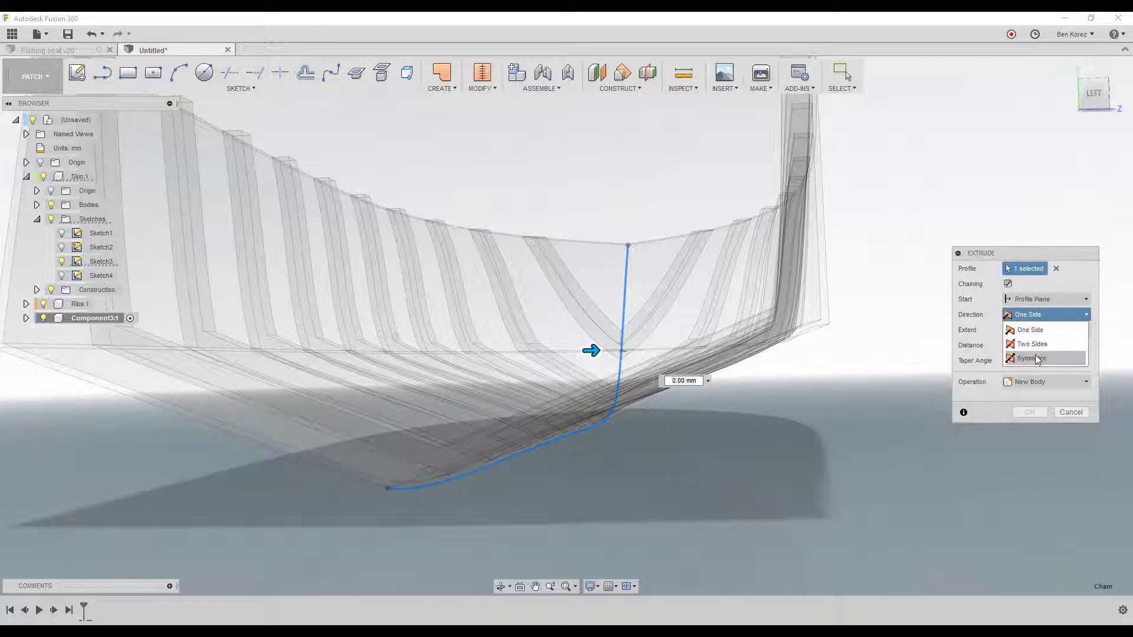
pyautogui.click(1037, 358)
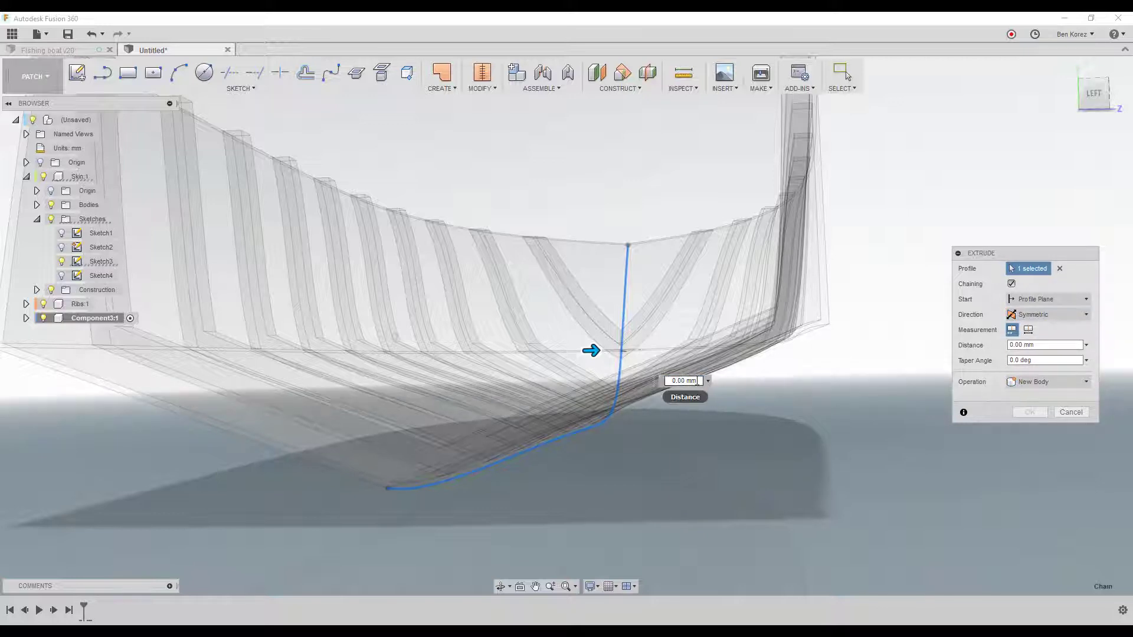
pyautogui.write('5')
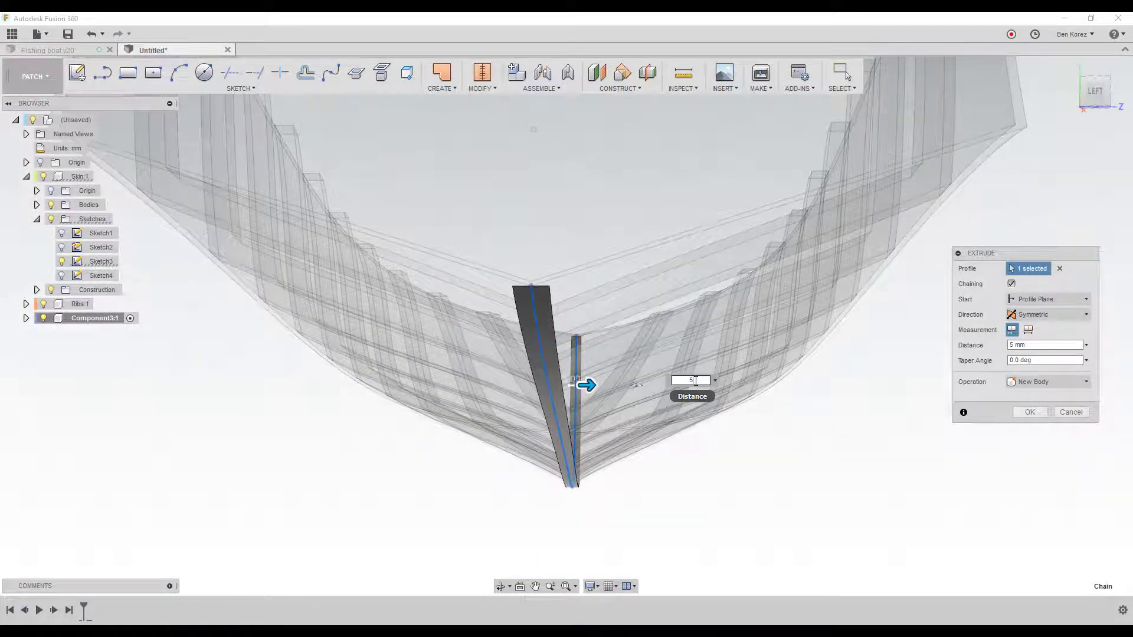
pyautogui.click(1028, 413)
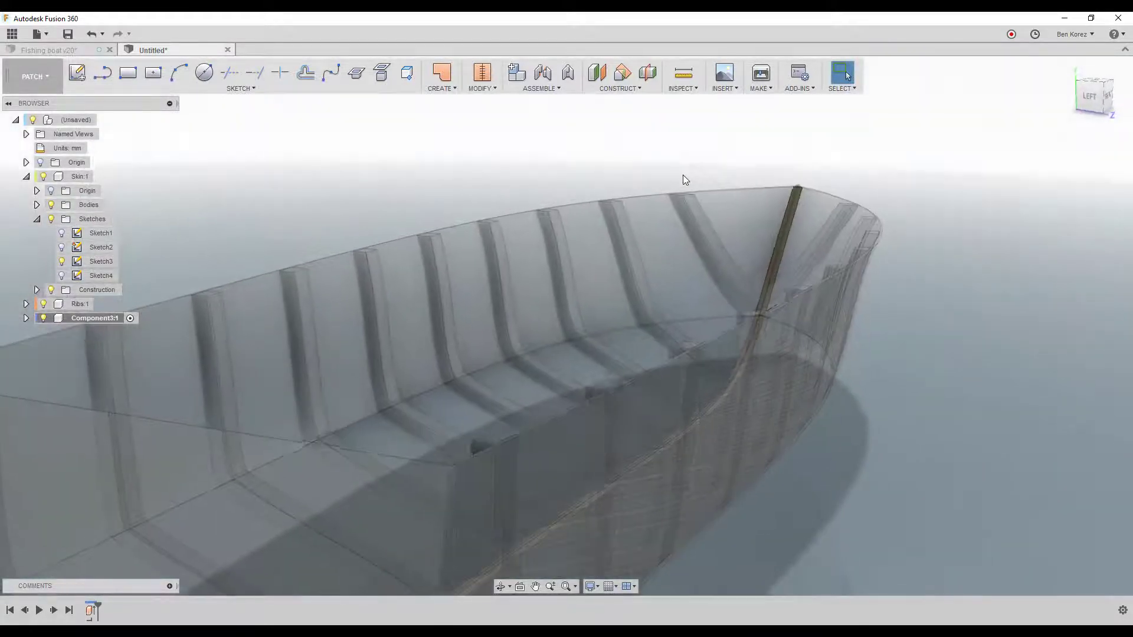
# Thicken the keel surface strip by -10 mm with symmetric direction as a new body.
pyautogui.click(441, 89)
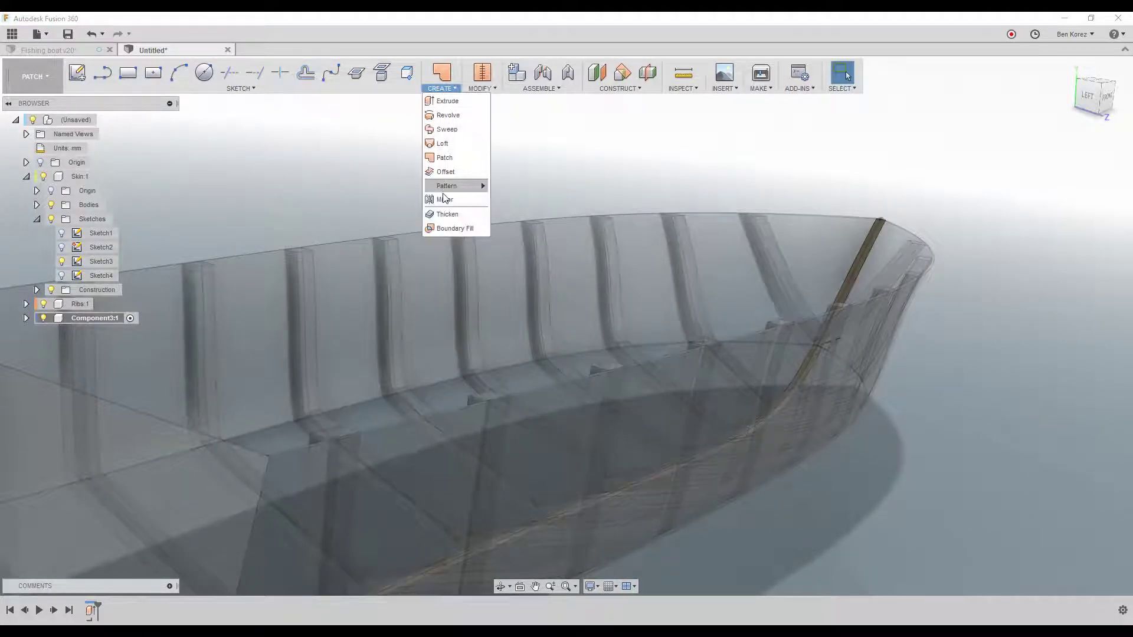
pyautogui.click(448, 215)
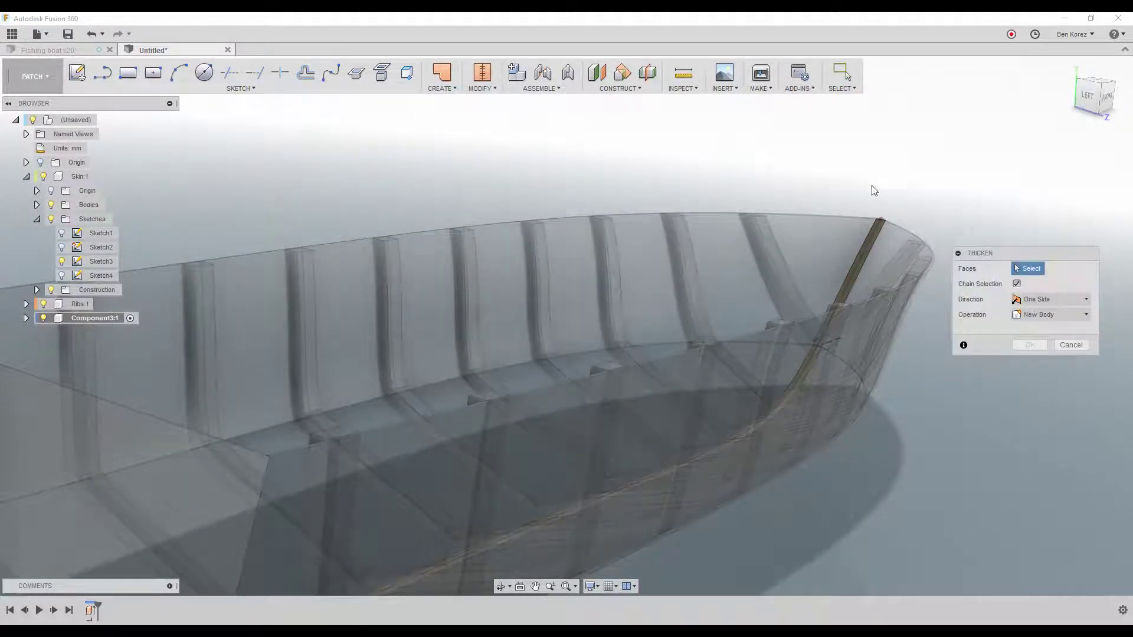
pyautogui.click(875, 237)
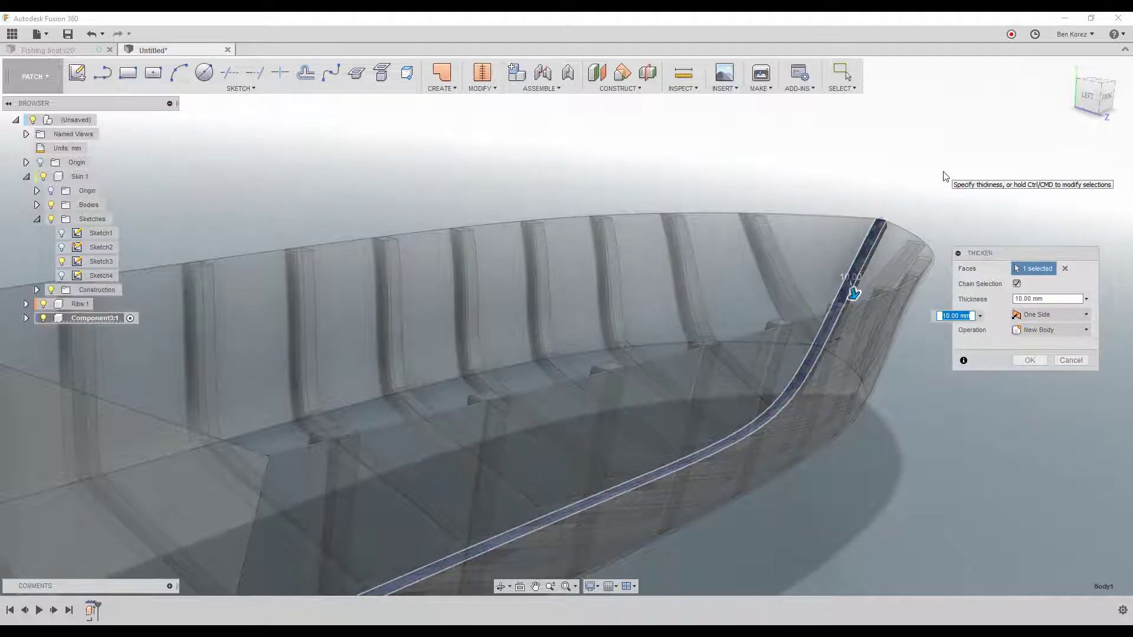
pyautogui.keyDown('shift'); pyautogui.moveTo(943, 176); pyautogui.dragTo(869, 334, button='middle'); pyautogui.keyUp('shift')
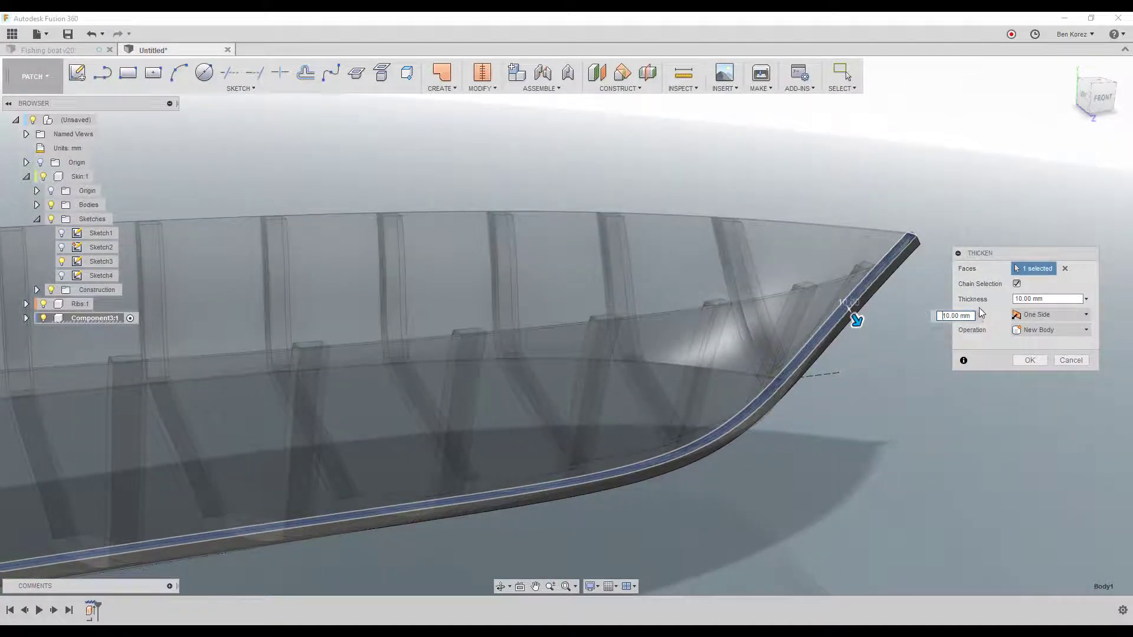
pyautogui.write('-')
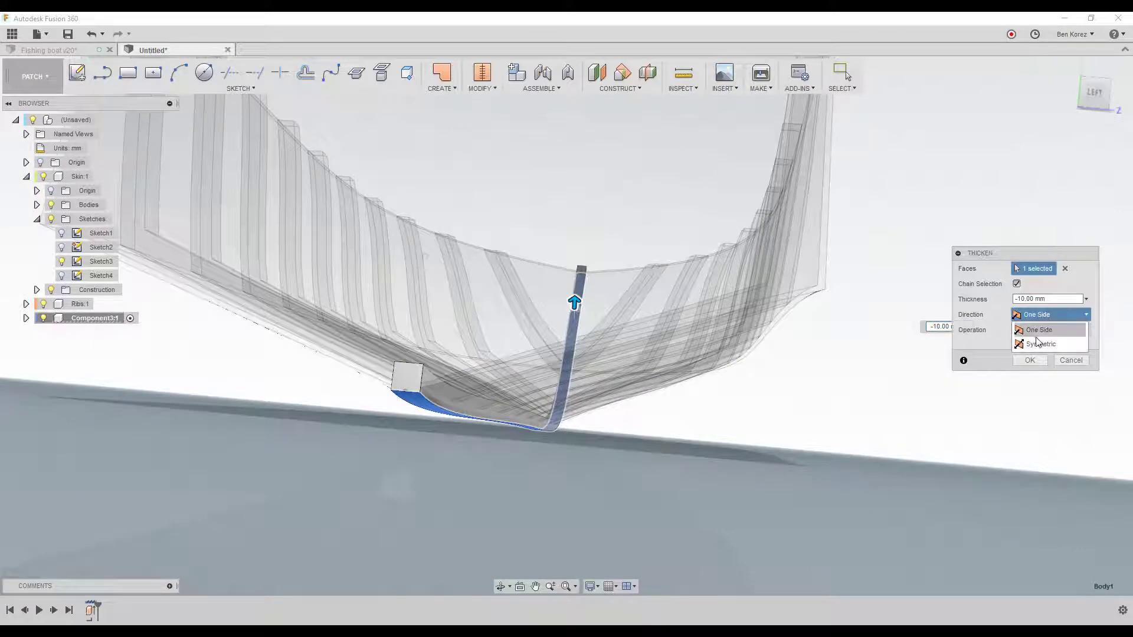
pyautogui.click(1039, 343)
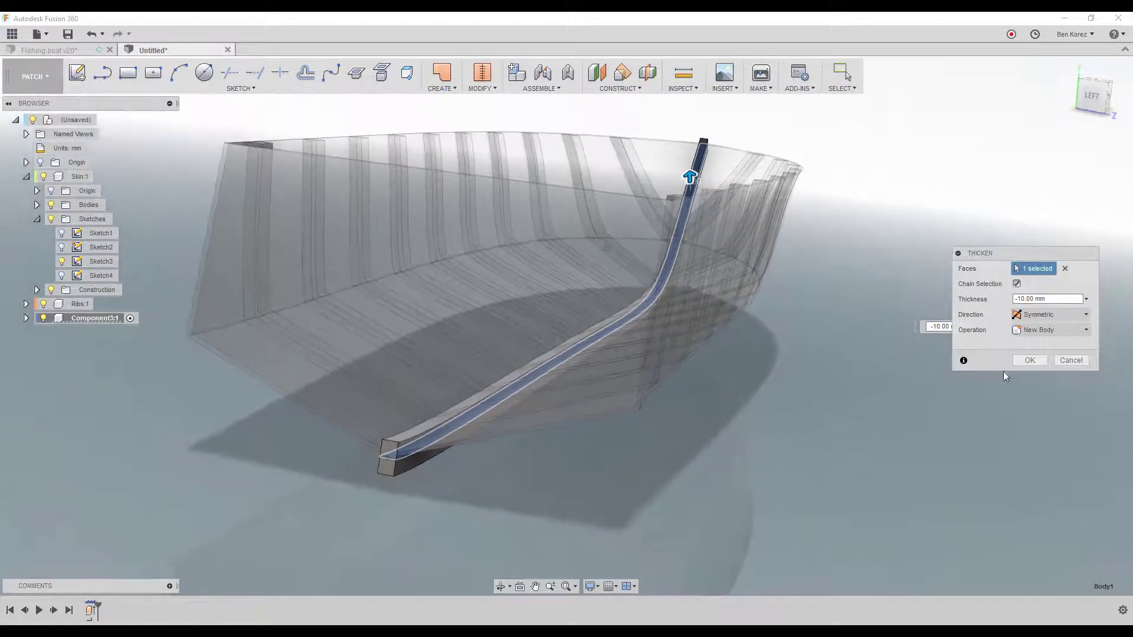
pyautogui.click(1027, 360)
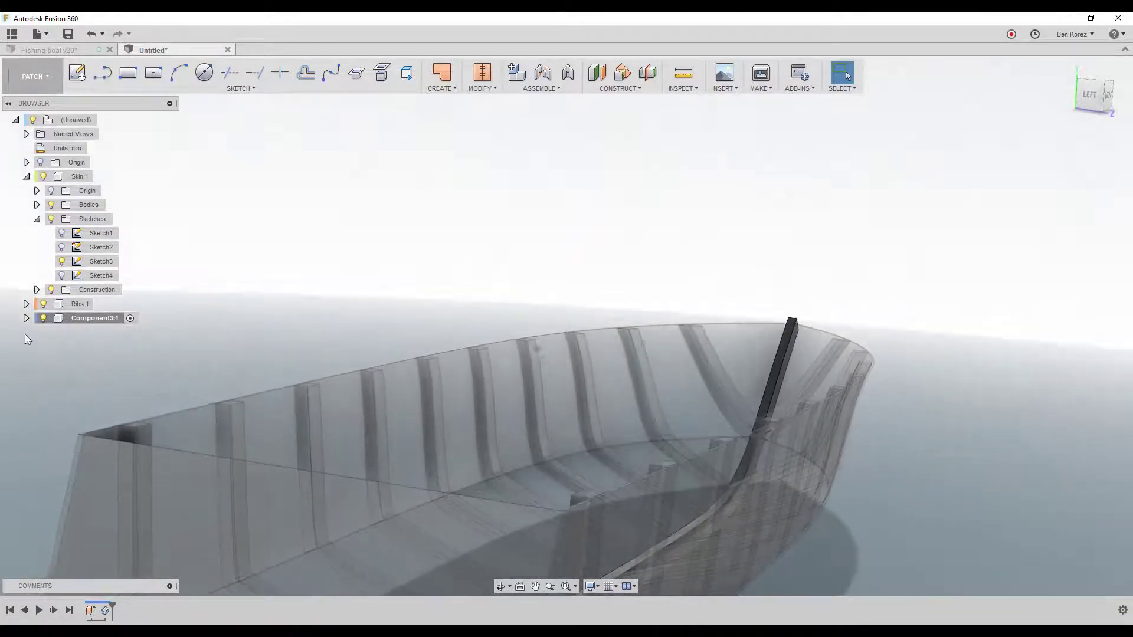
# Create another new component under the top-level assembly.
pyautogui.rightClick(79, 122)
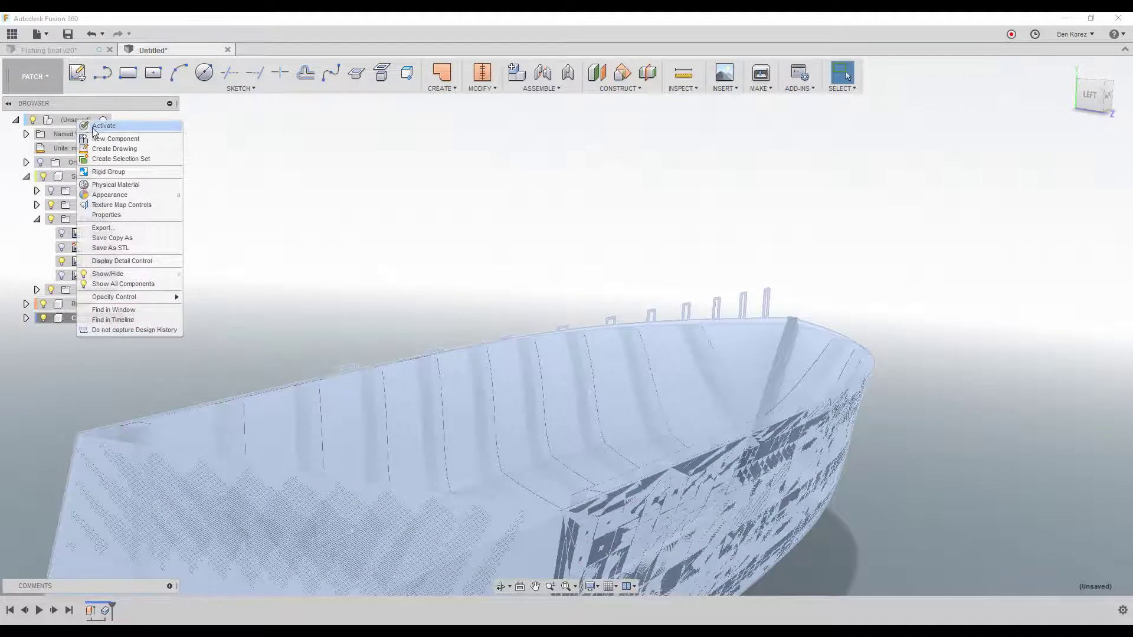
pyautogui.click(107, 140)
pyautogui.scroll(-5, 428, 157)
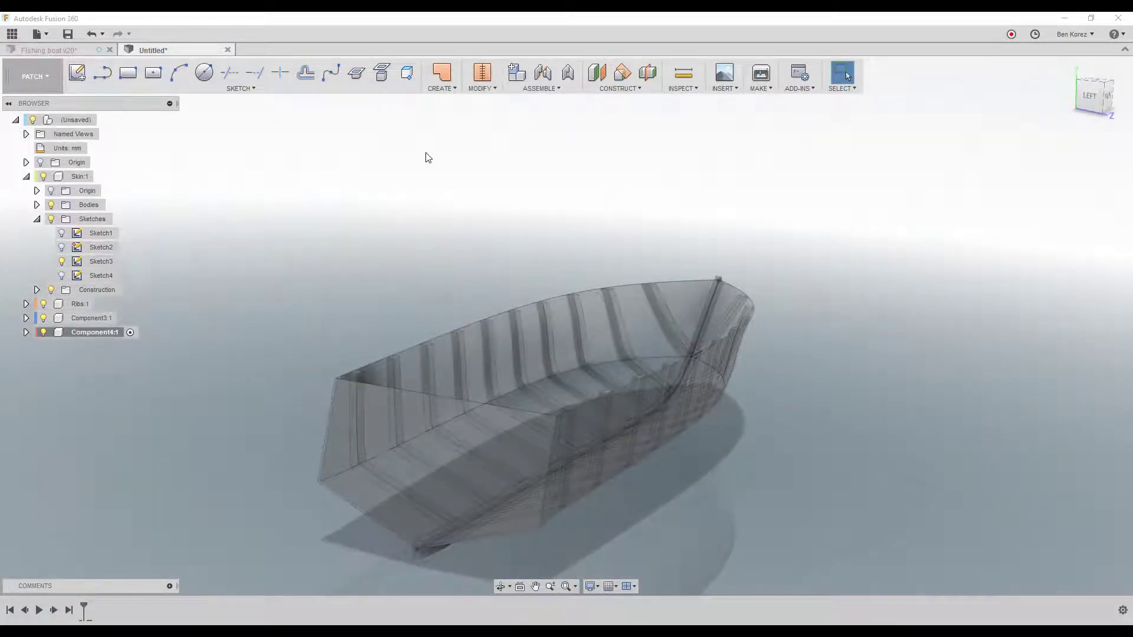
pyautogui.scroll(5, 429, 158)
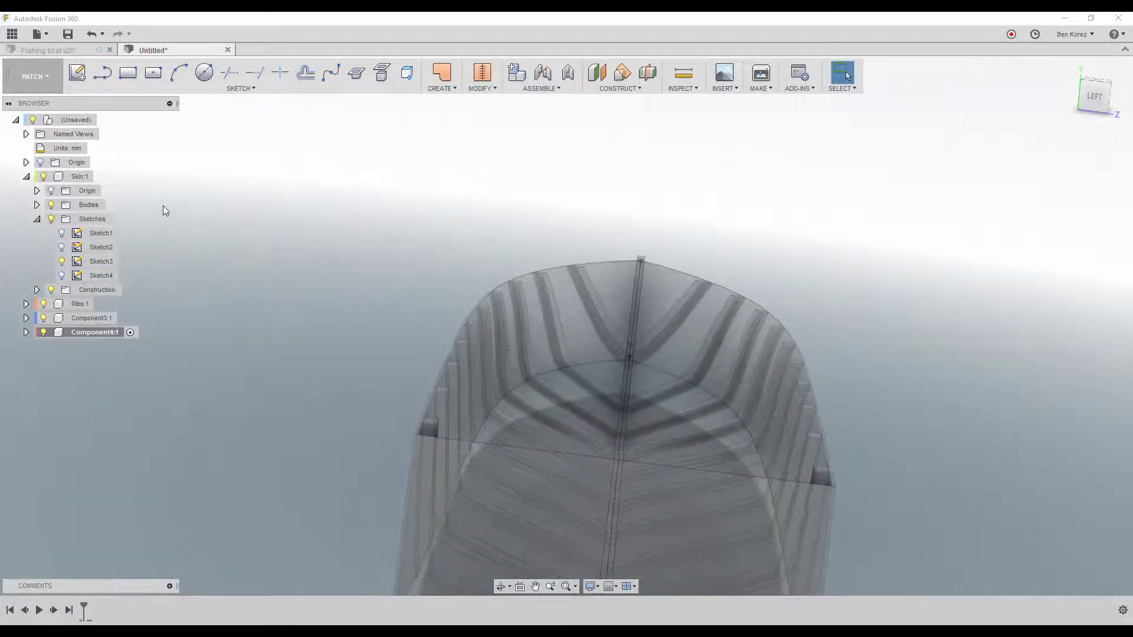
# Offset the top rim face along one side of the hull skin by 0 mm as a new surface body.
pyautogui.click(441, 88)
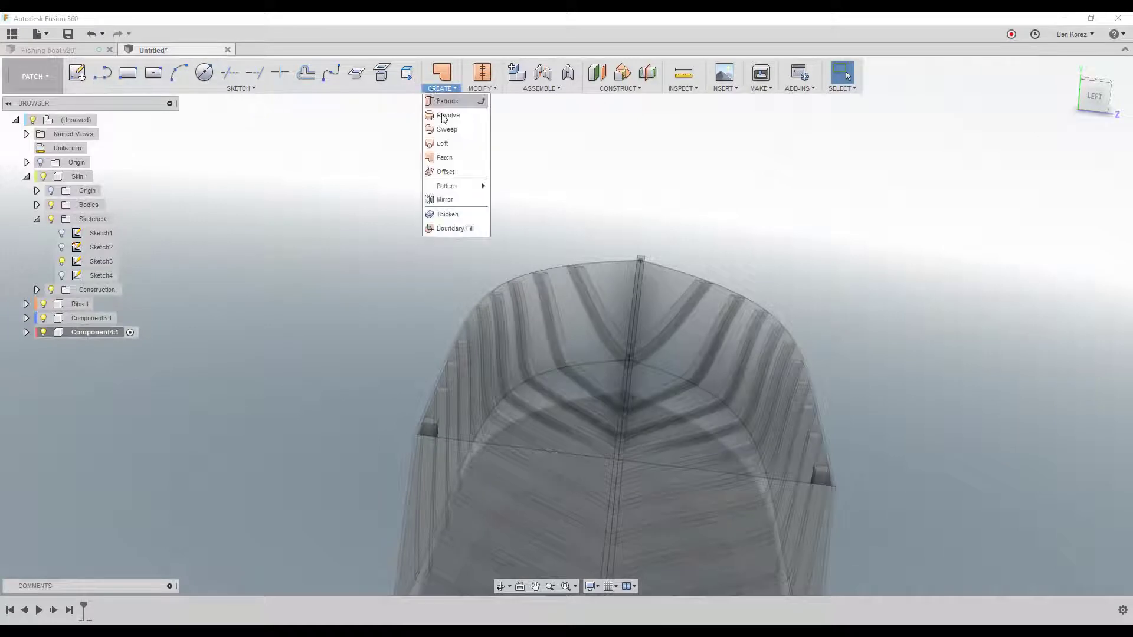
pyautogui.click(443, 170)
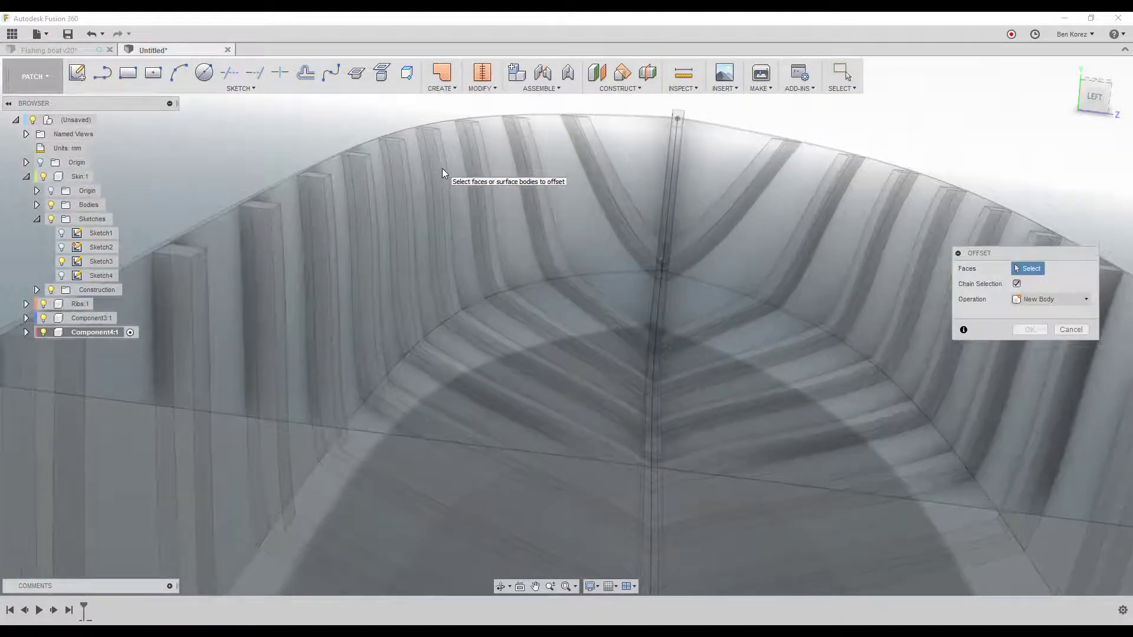
pyautogui.keyDown('shift'); pyautogui.moveTo(386, 158); pyautogui.dragTo(388, 176, button='middle'); pyautogui.keyUp('shift')
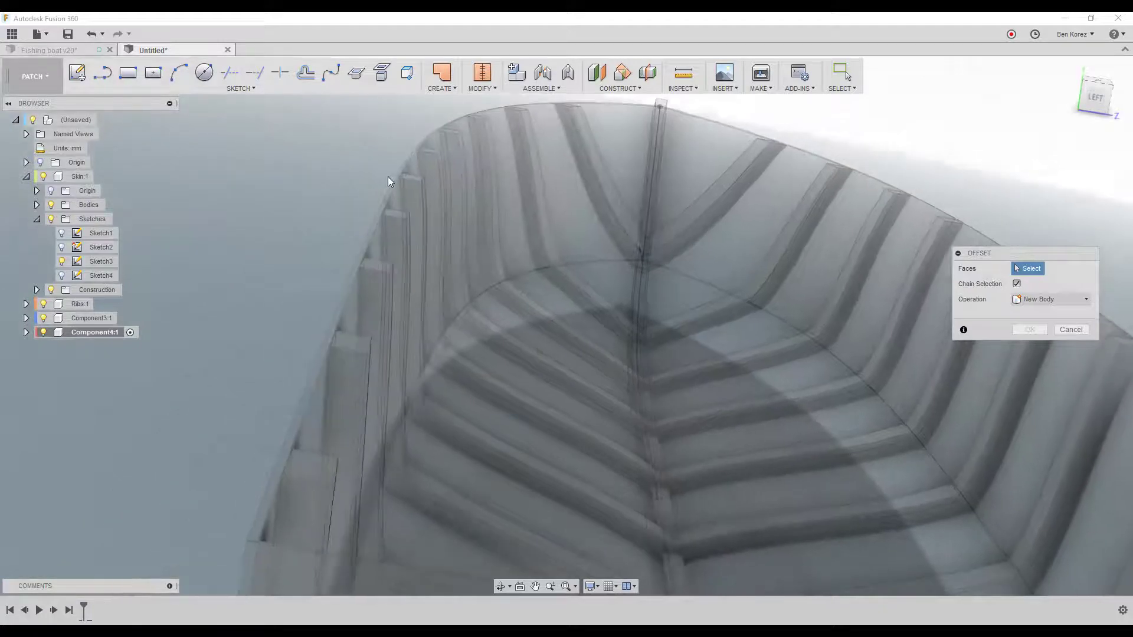
pyautogui.click(392, 186)
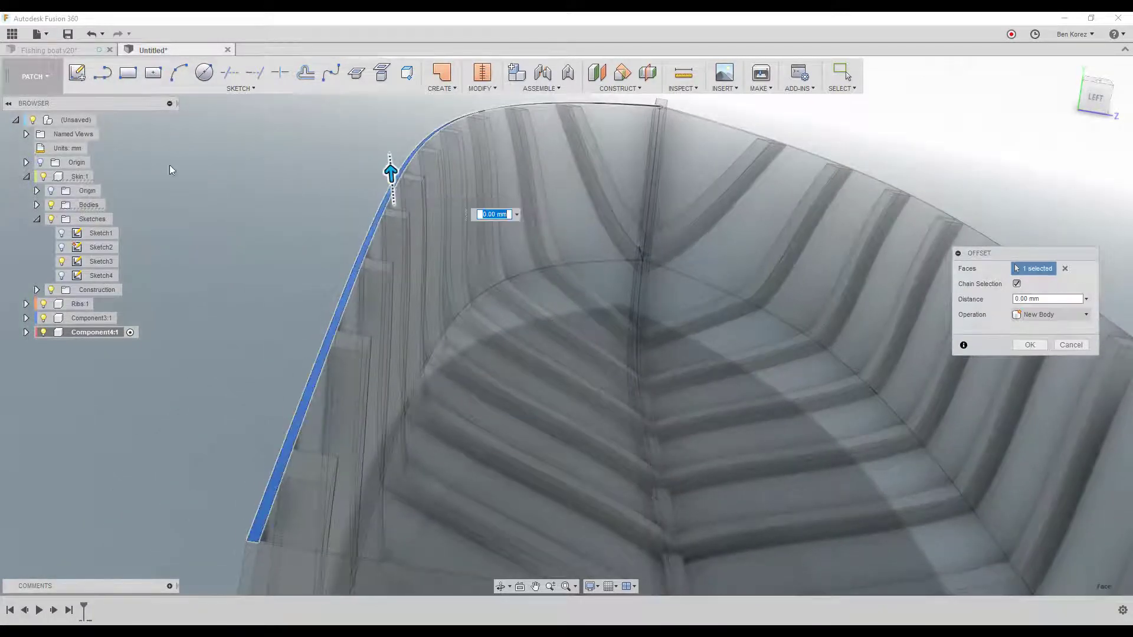
pyautogui.keyDown('shift'); pyautogui.moveTo(169, 164); pyautogui.dragTo(325, 235, button='middle'); pyautogui.keyUp('shift')
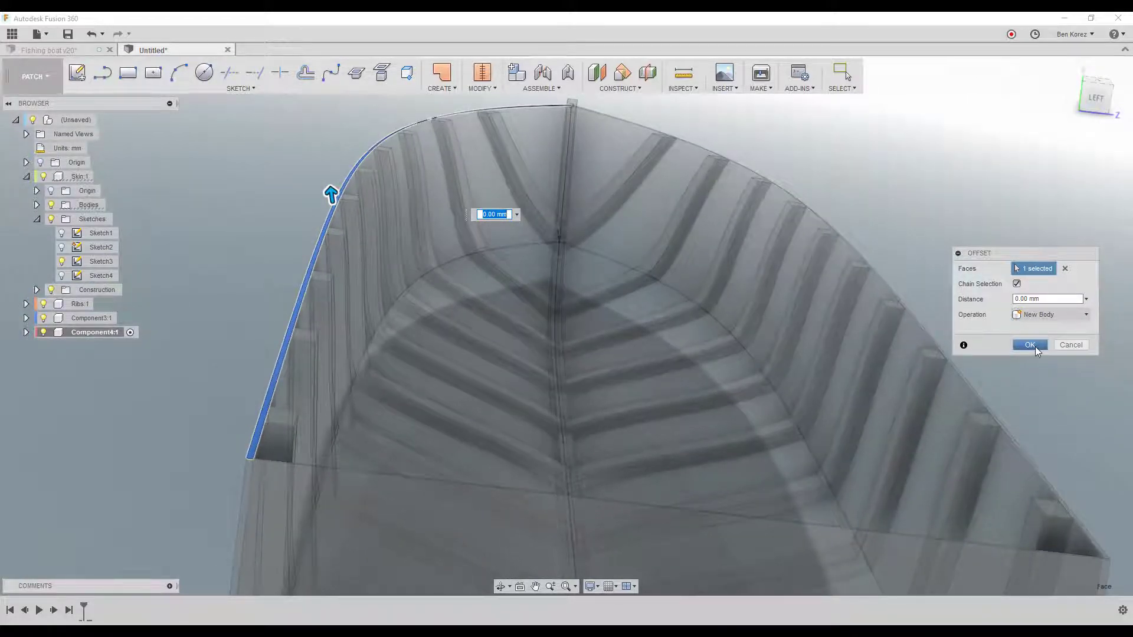
pyautogui.click(1029, 344)
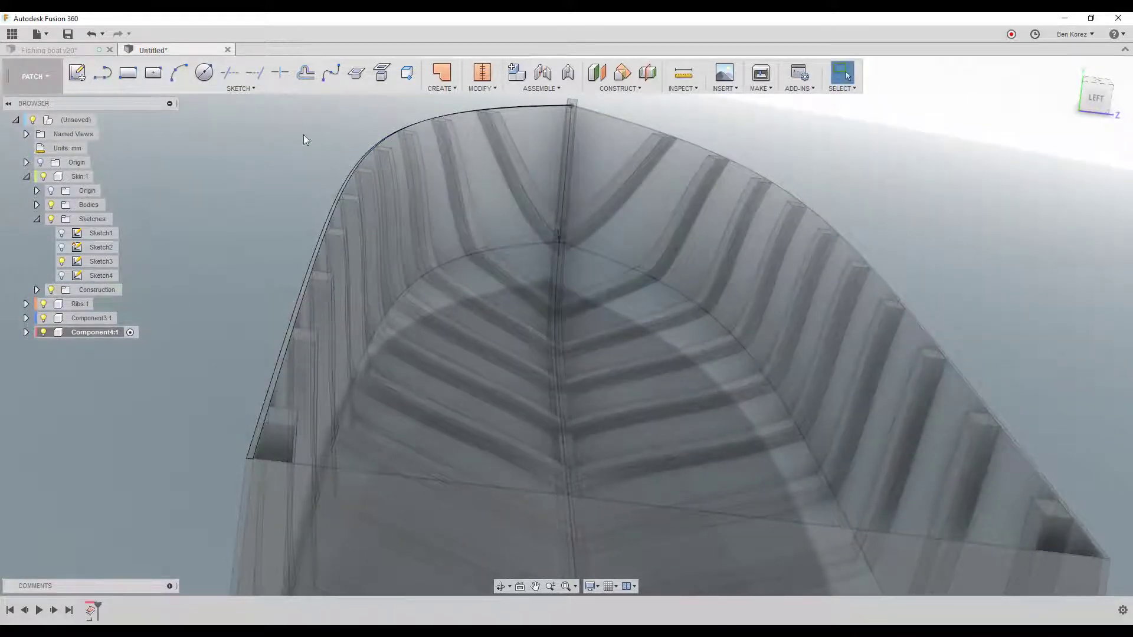
# Try to extend the inner edge of the offset rim surface by 5 mm with the Tangent extend type.
pyautogui.click(441, 89)
pyautogui.click(478, 88)
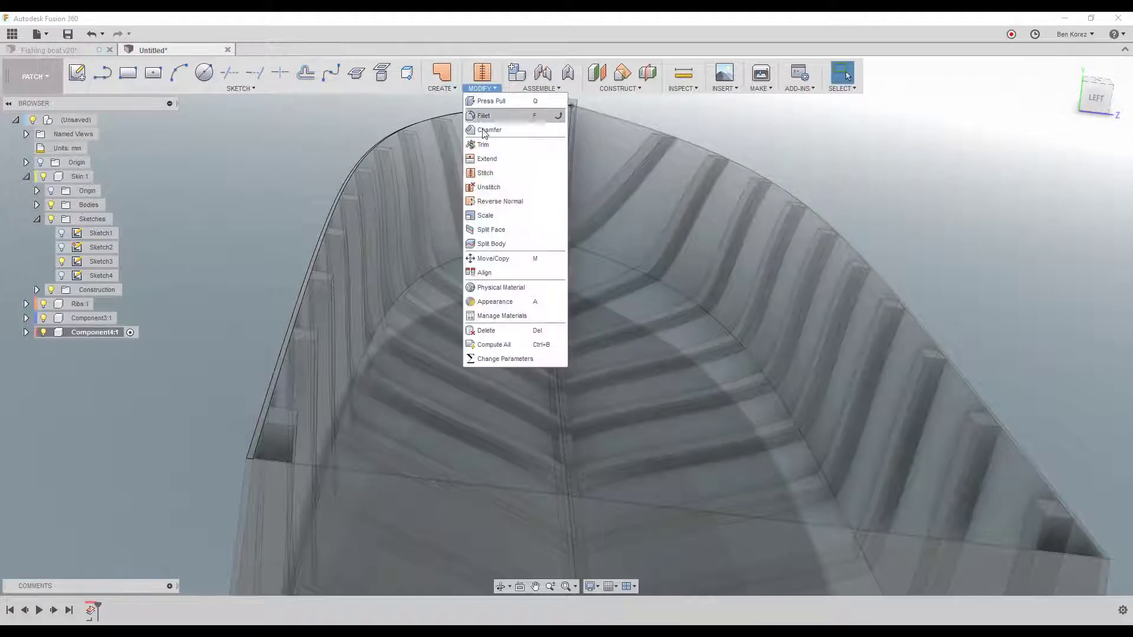
pyautogui.click(491, 162)
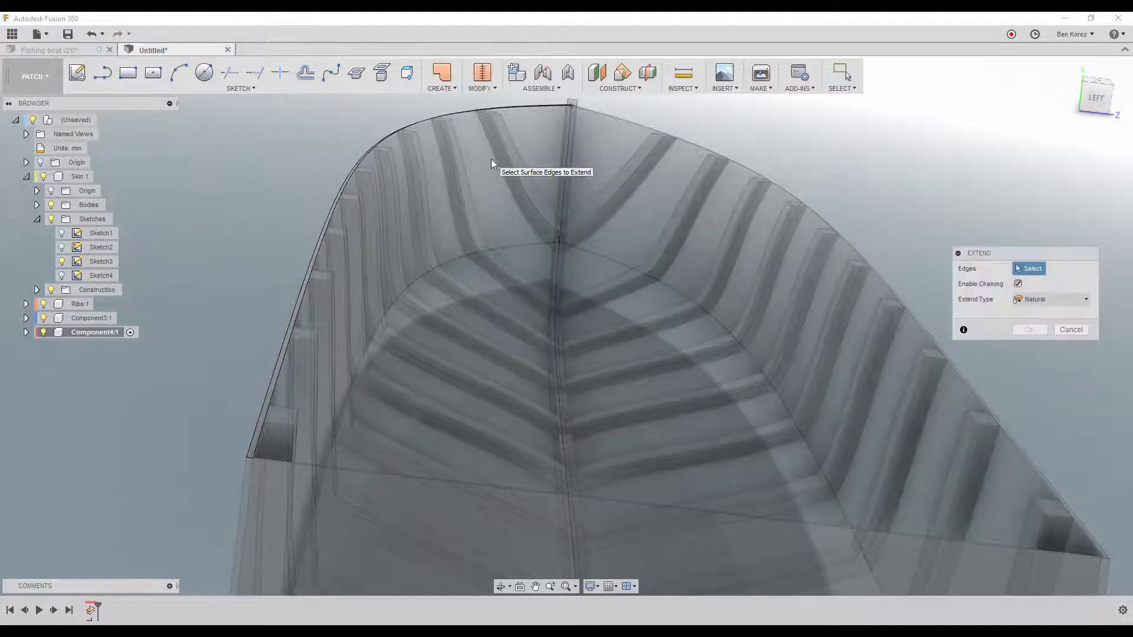
pyautogui.scroll(5, 491, 158)
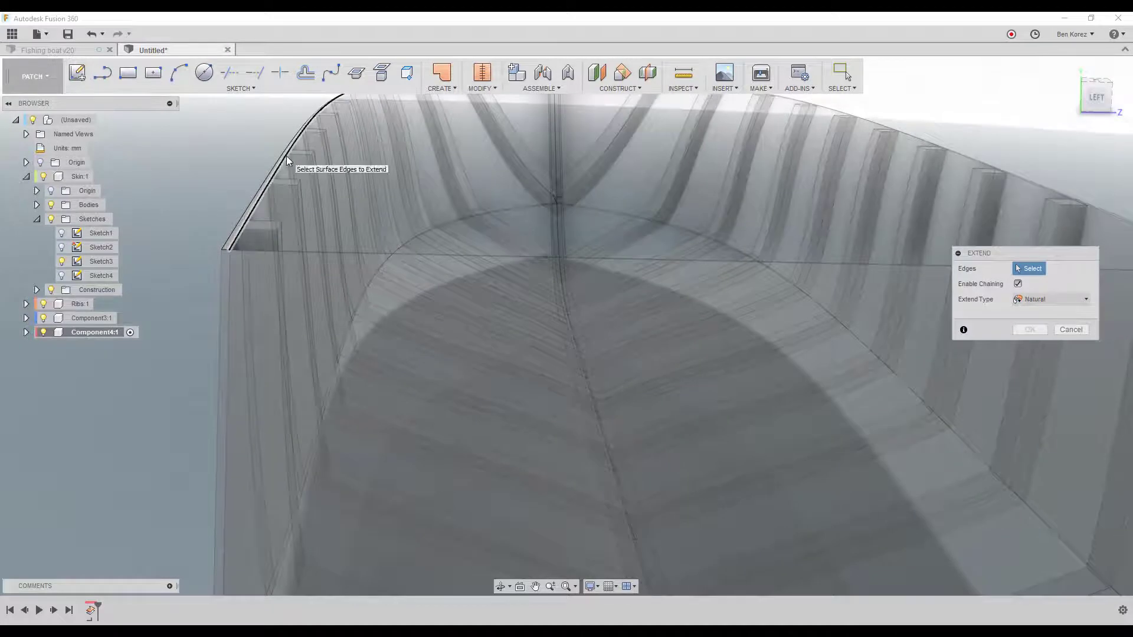
pyautogui.click(287, 156)
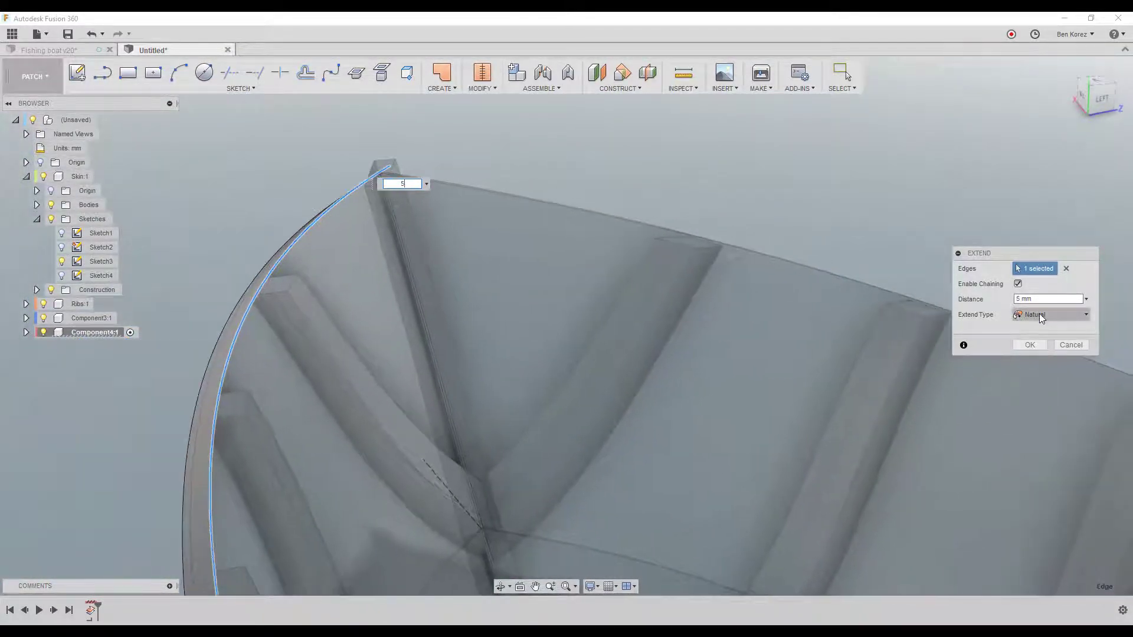
pyautogui.click(1041, 317)
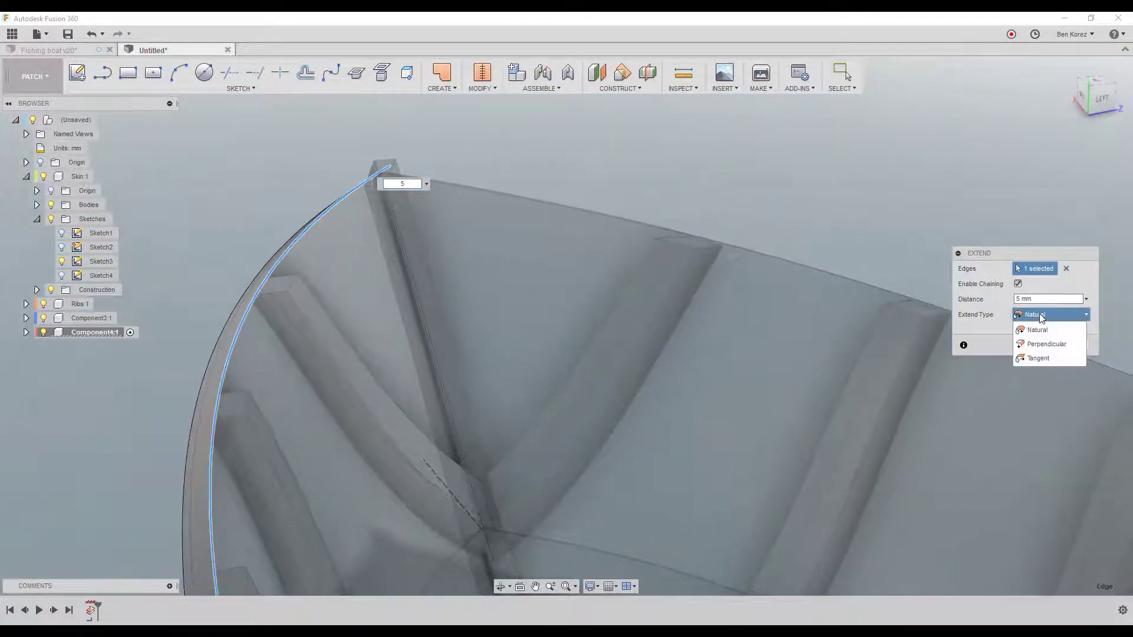
pyautogui.click(1036, 359)
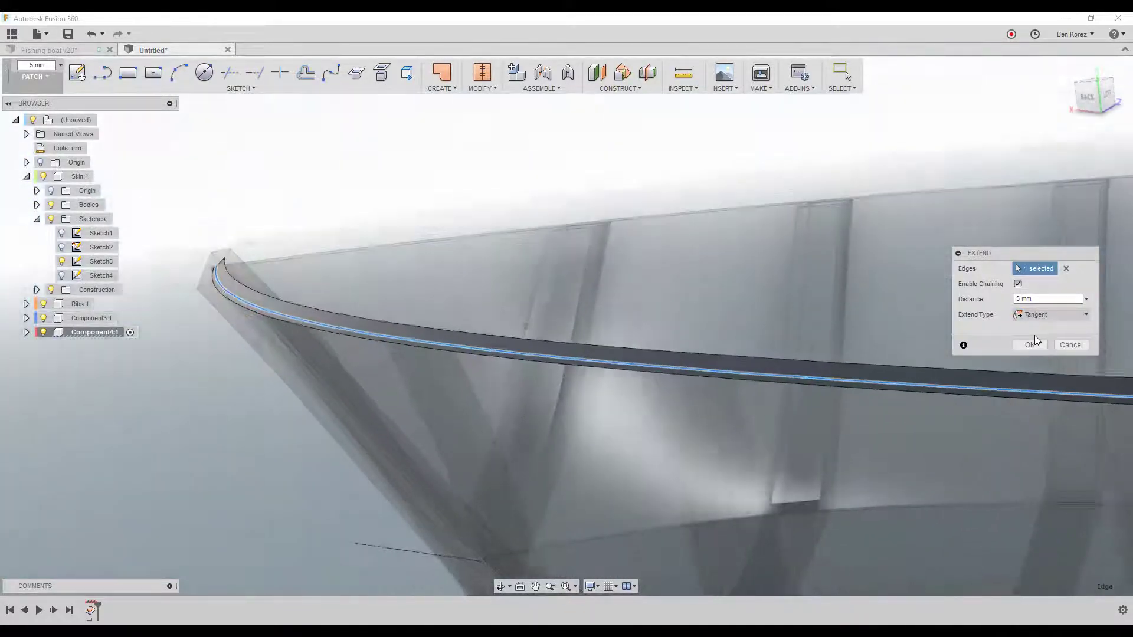
# Try the Perpendicular and Natural types for the 5 mm rim edge extension, apply it as Tangent, and undo it.
pyautogui.click(1036, 316)
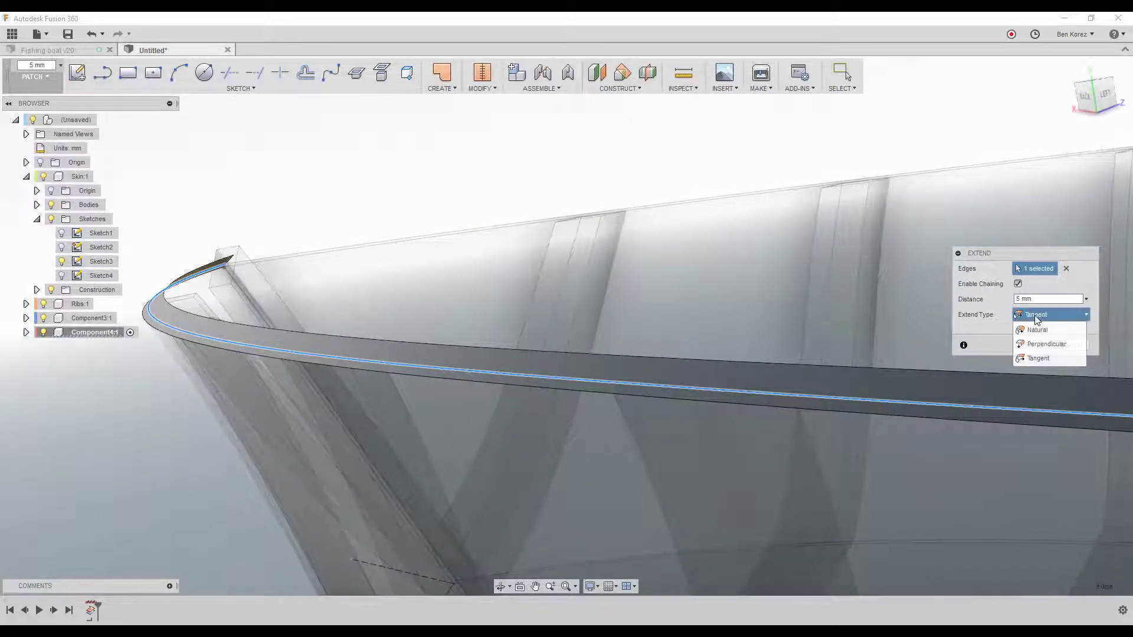
pyautogui.click(1038, 344)
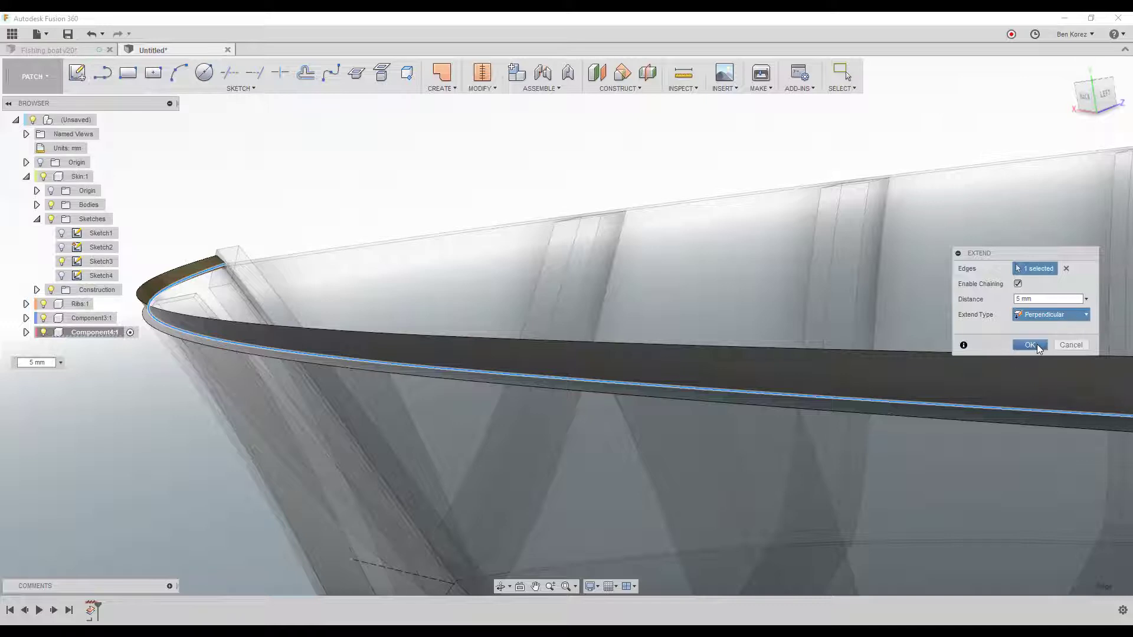
pyautogui.click(1038, 332)
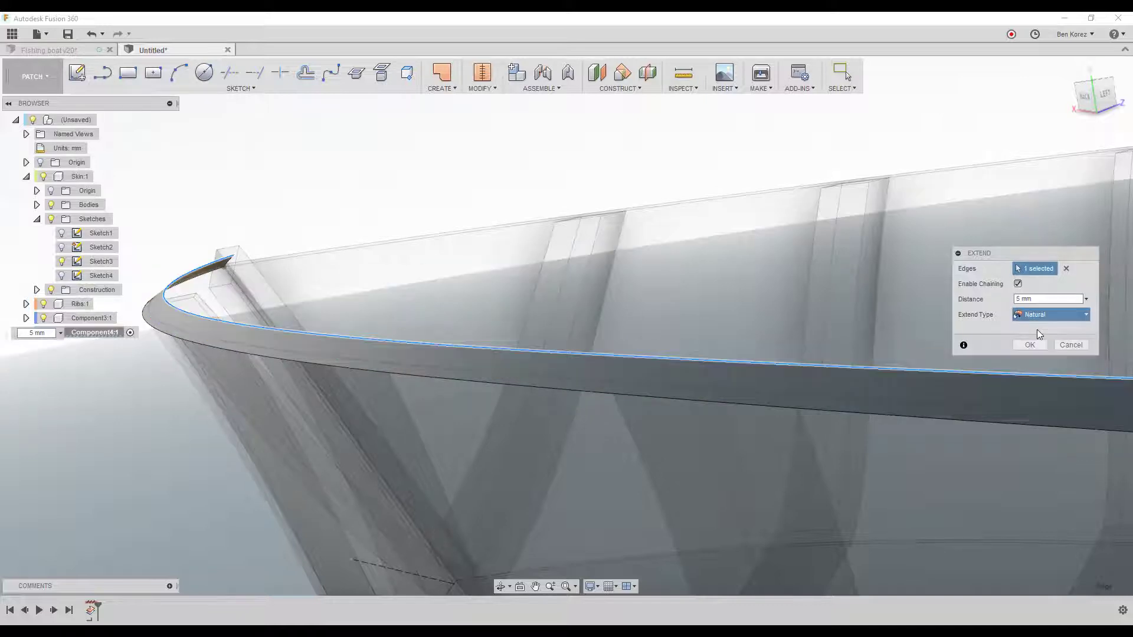
pyautogui.click(1038, 315)
pyautogui.click(1037, 359)
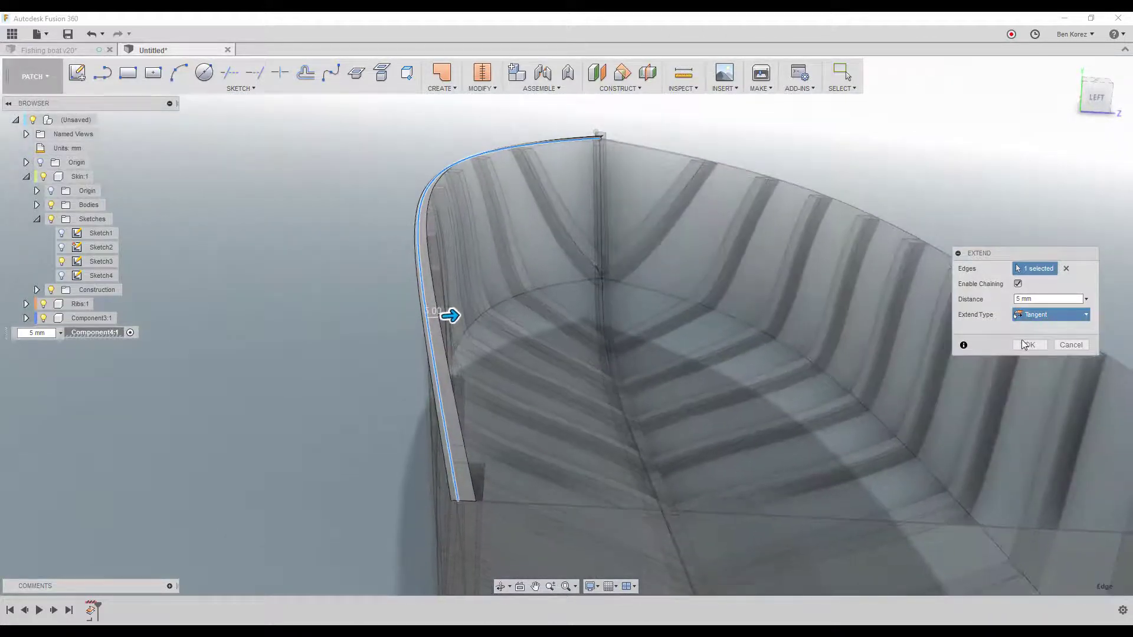
pyautogui.click(1026, 345)
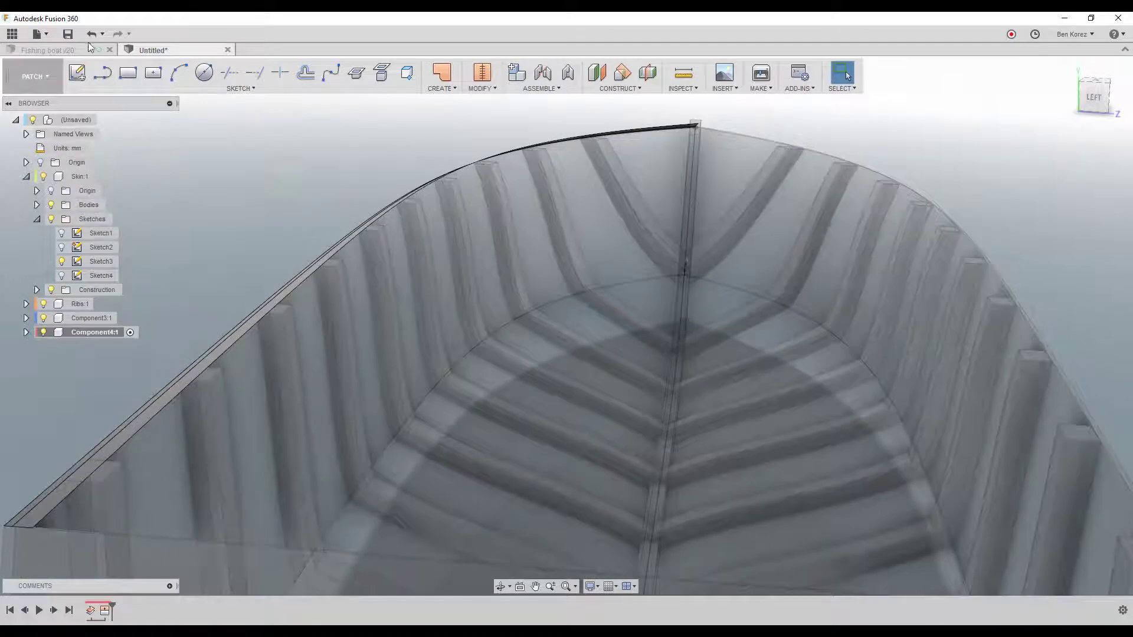
pyautogui.click(92, 34)
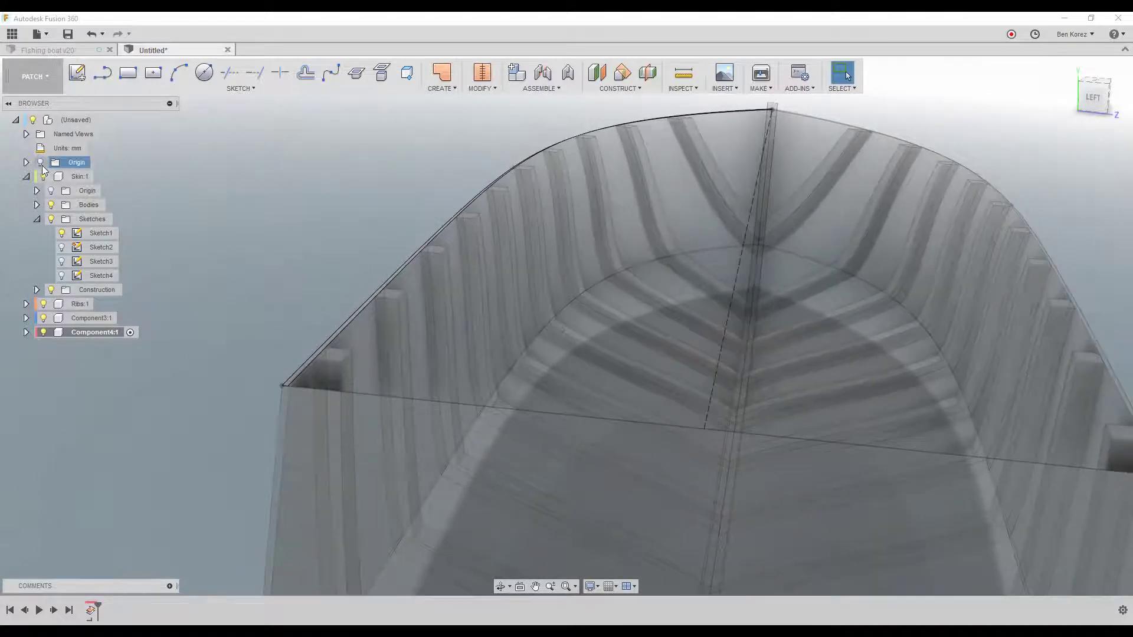
# Undo the recent visibility changes and the 0 mm offset of the hull skin's top rim face.
pyautogui.click(52, 205)
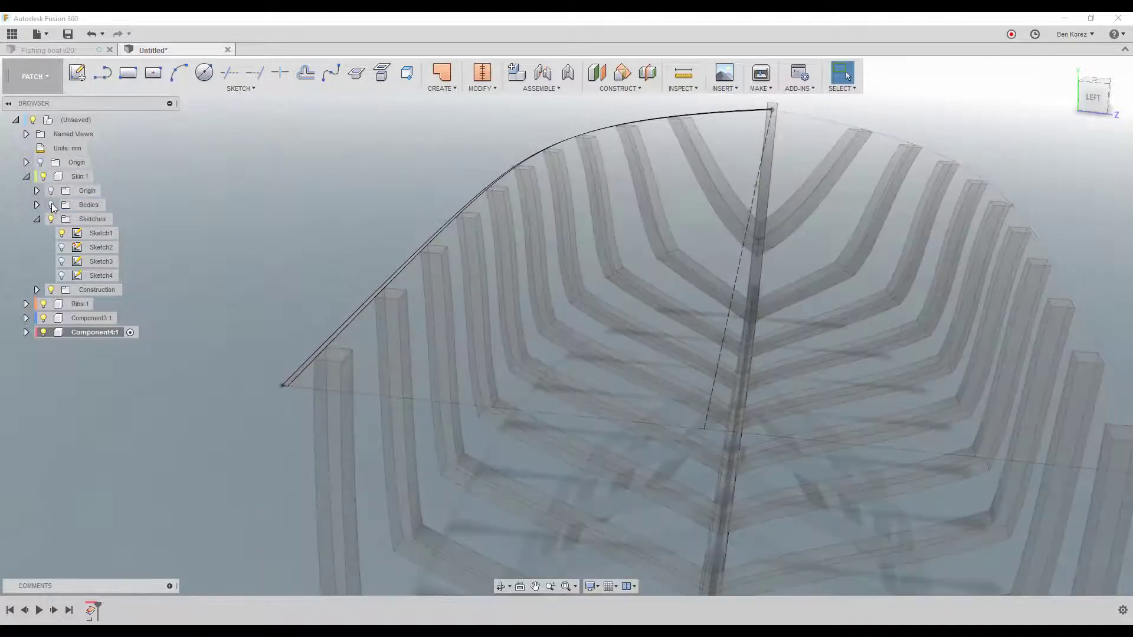
pyautogui.click(52, 205)
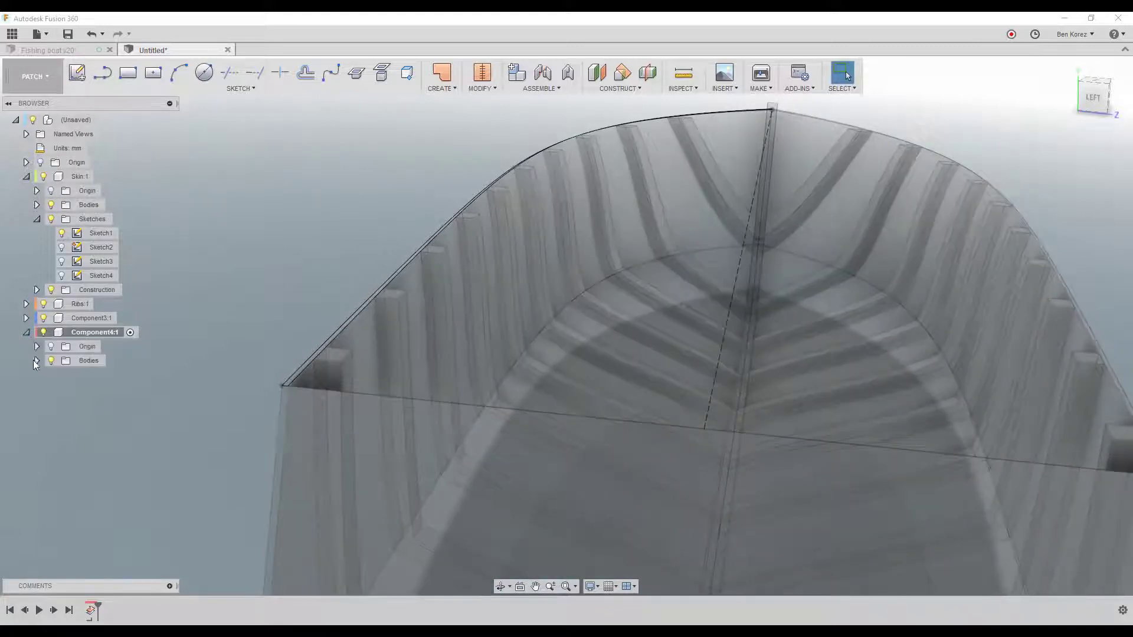
pyautogui.click(92, 35)
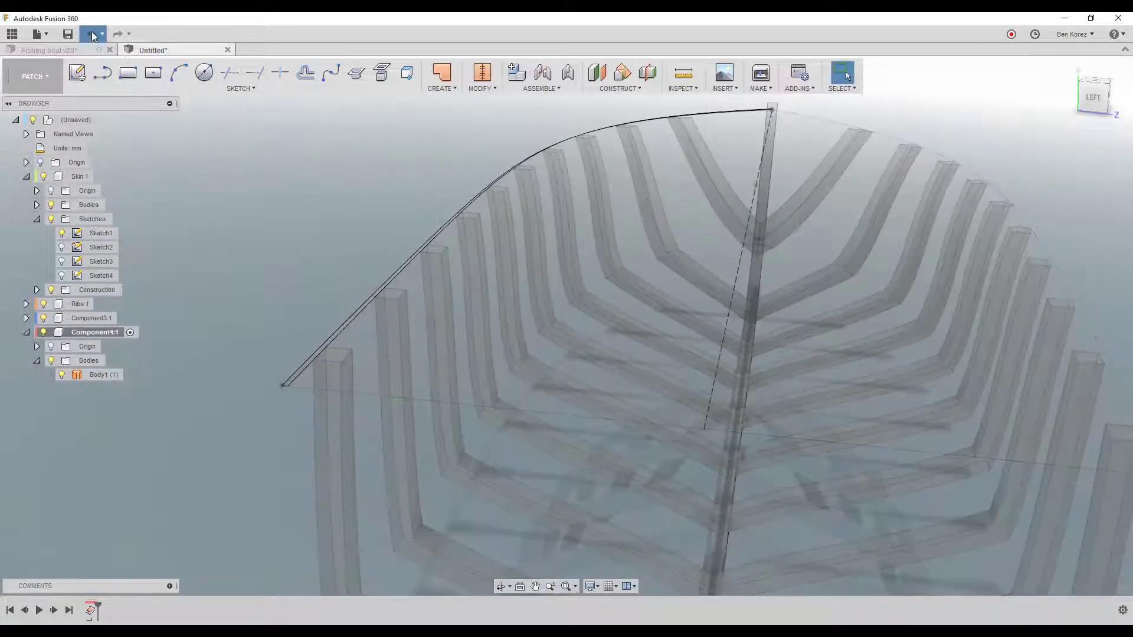
pyautogui.click(92, 34)
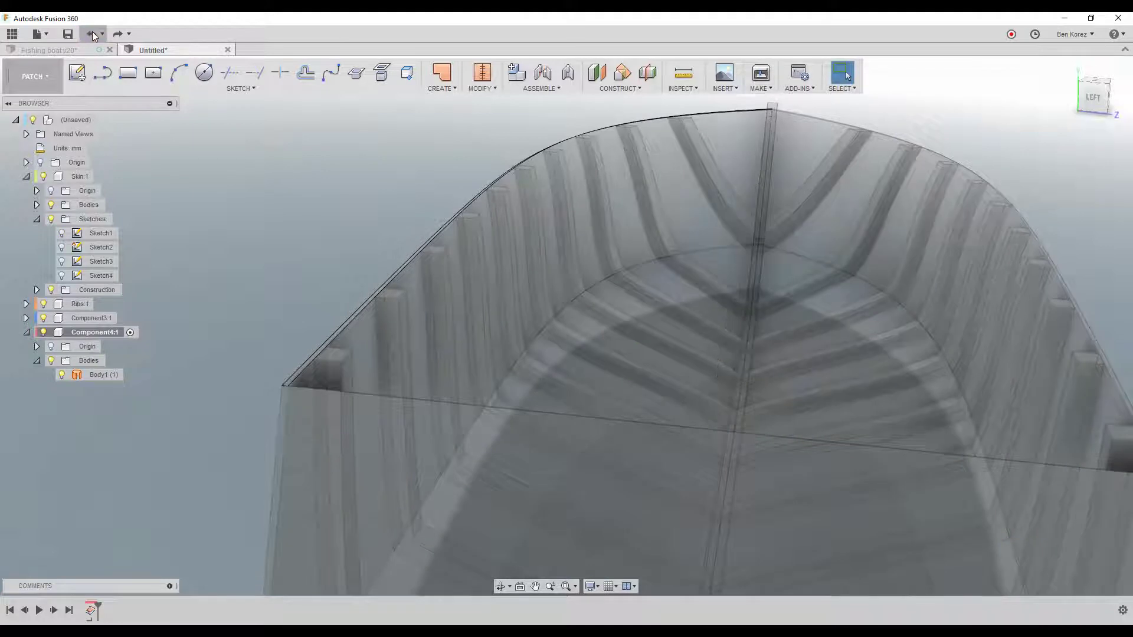
pyautogui.click(92, 34)
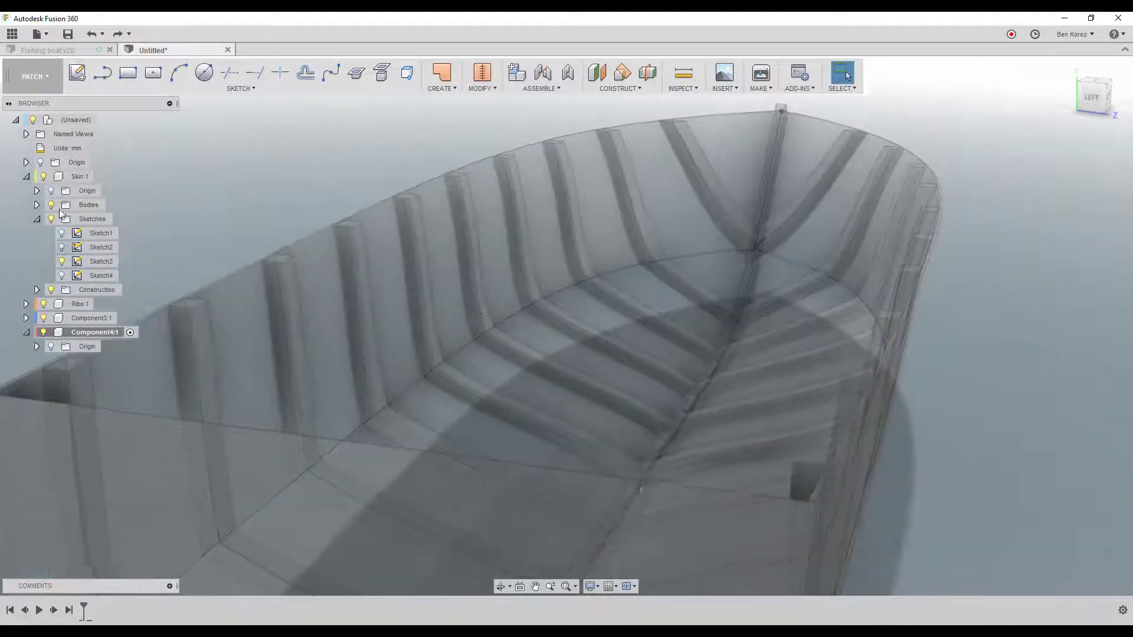
# Hide Sketch3 and Sketch2 of the Skin component and show Sketch1.
pyautogui.click(62, 262)
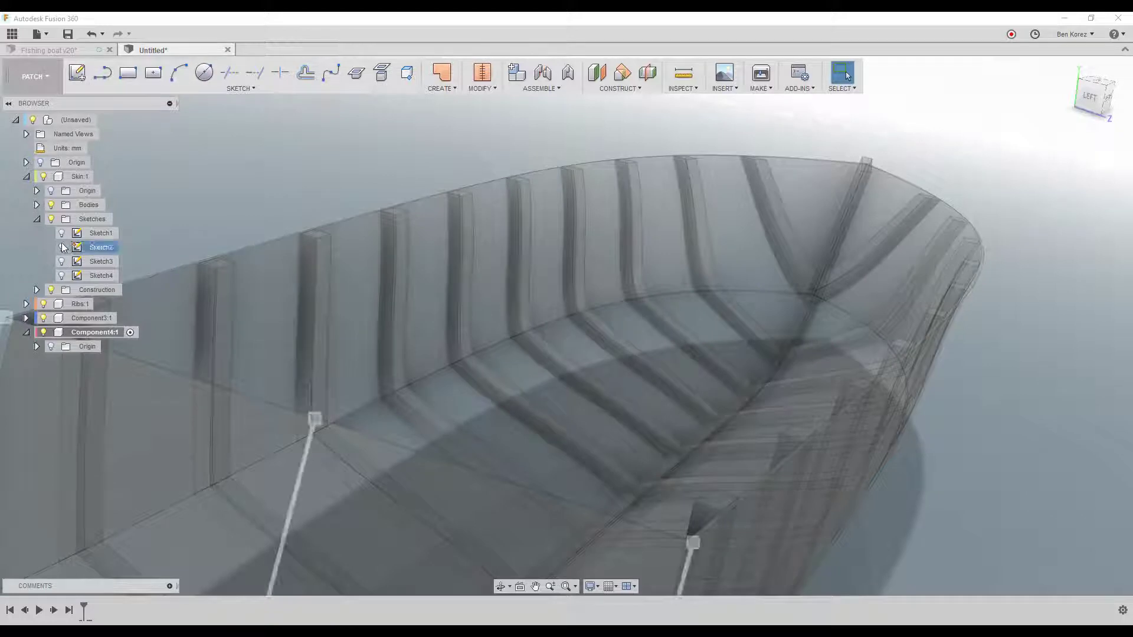
pyautogui.click(62, 247)
pyautogui.click(62, 233)
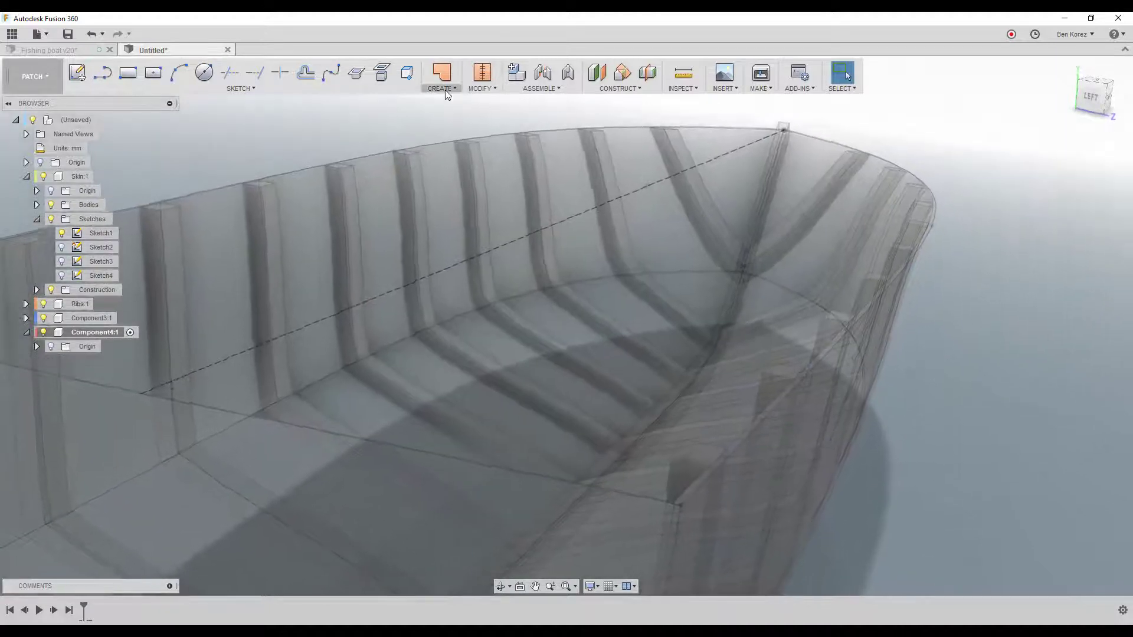
# Extrude only Sketch1's curved rim line, with chaining off, symmetrically by 6 mm as a new surface body.
pyautogui.click(445, 90)
pyautogui.click(451, 109)
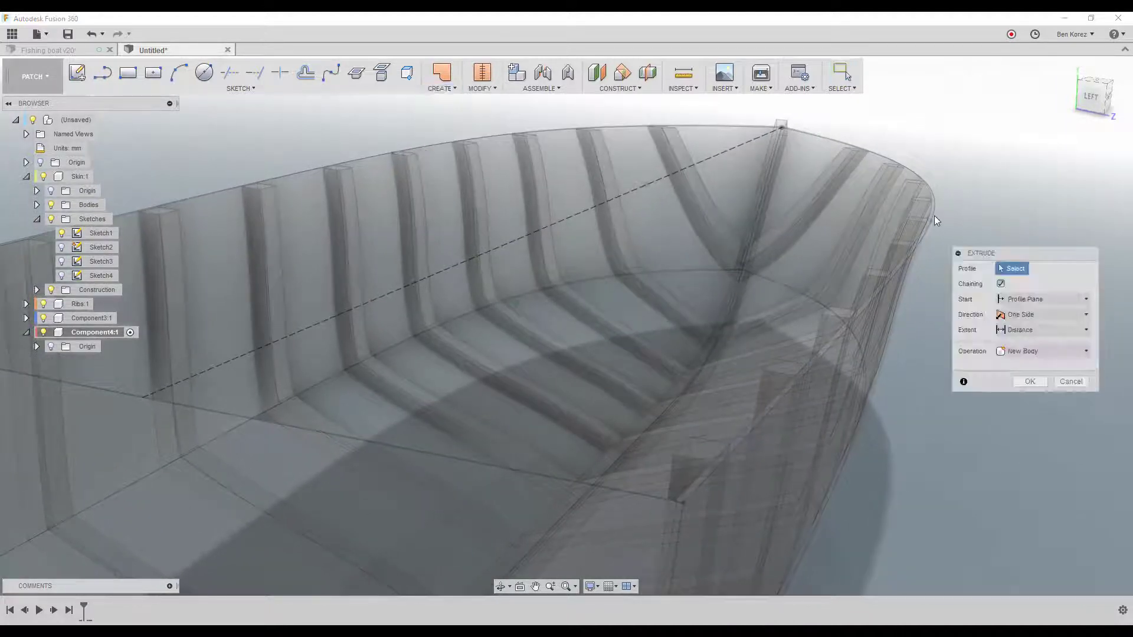
pyautogui.click(900, 270)
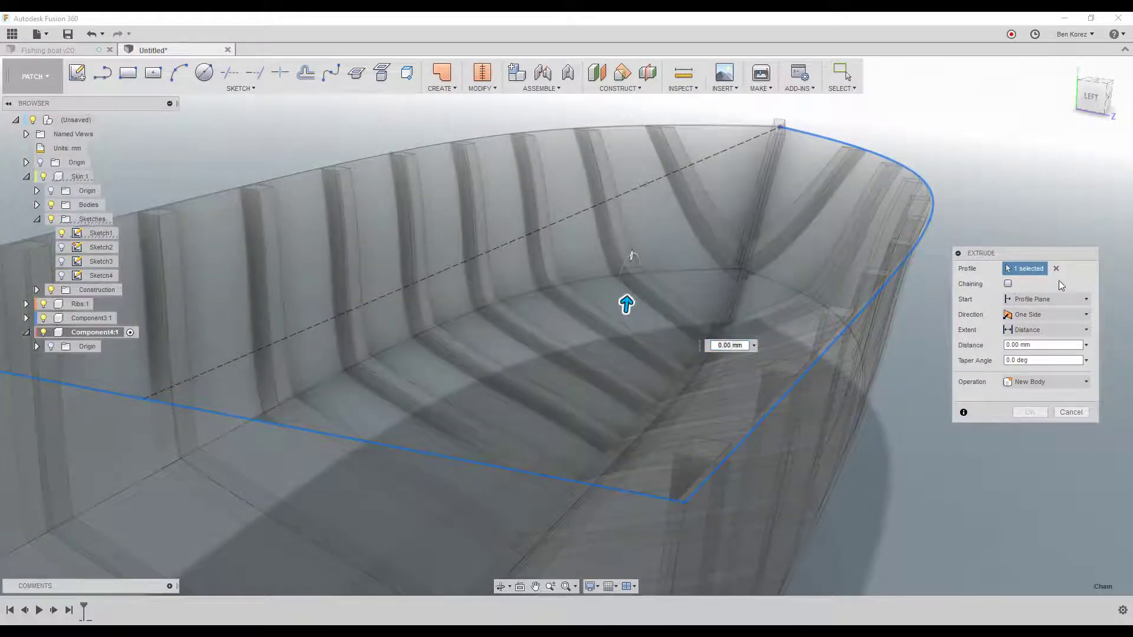
pyautogui.click(1056, 270)
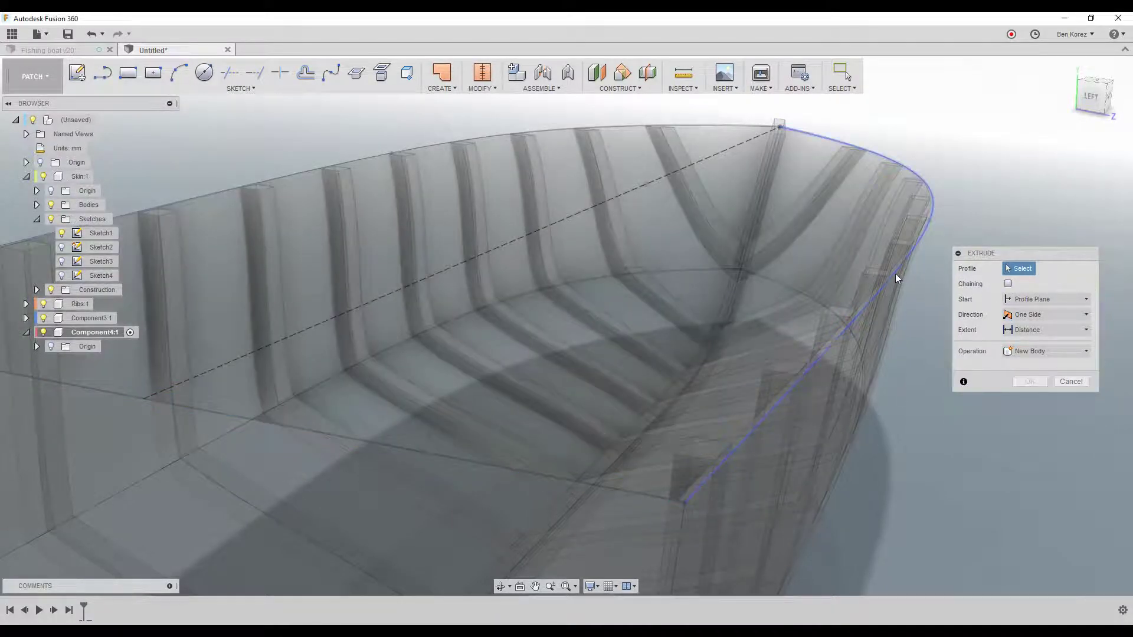
pyautogui.click(895, 274)
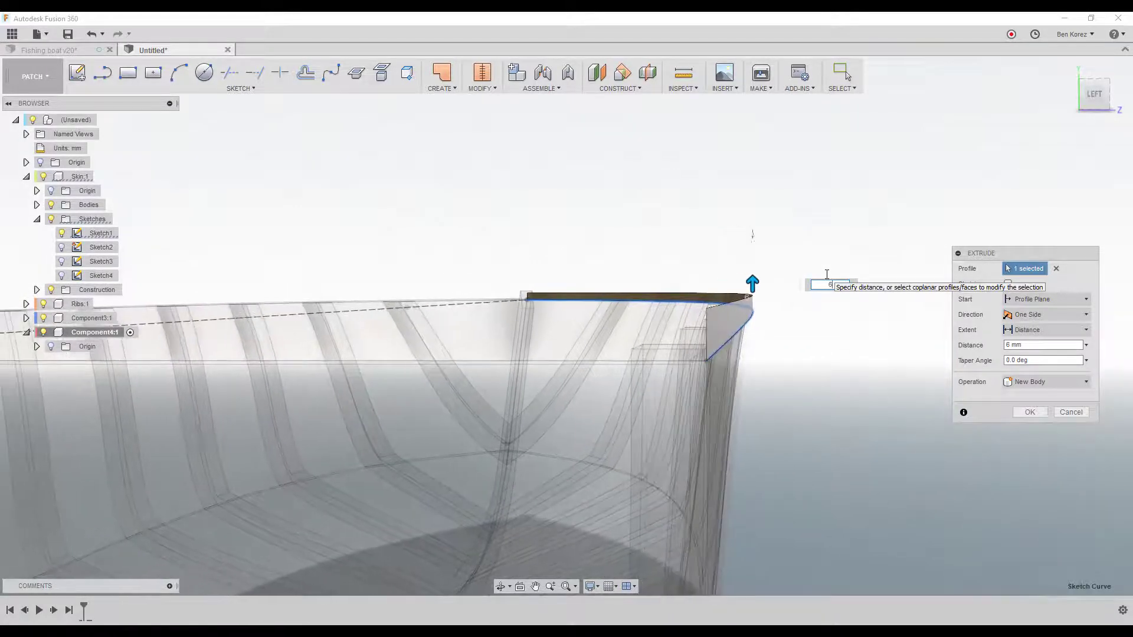
pyautogui.click(1035, 317)
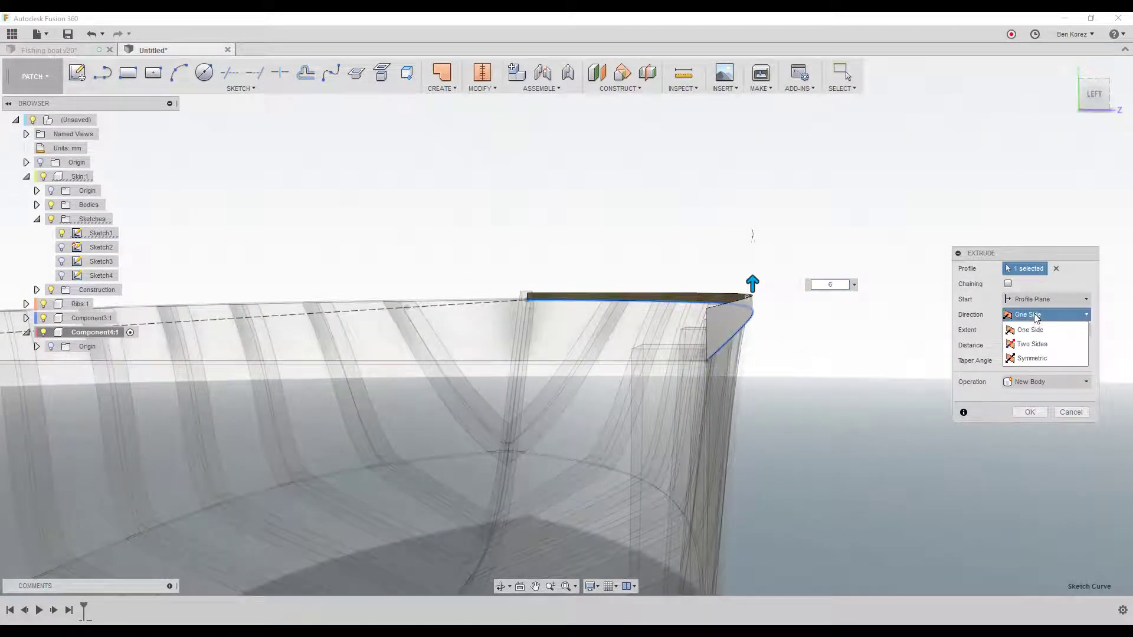
pyautogui.click(1033, 360)
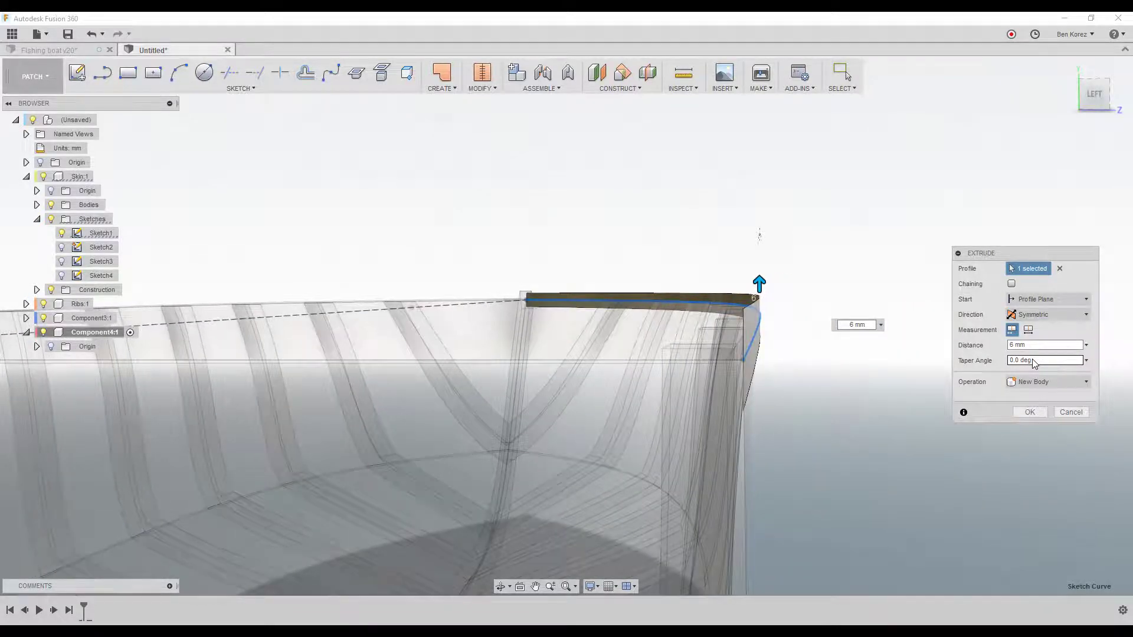
pyautogui.click(1030, 413)
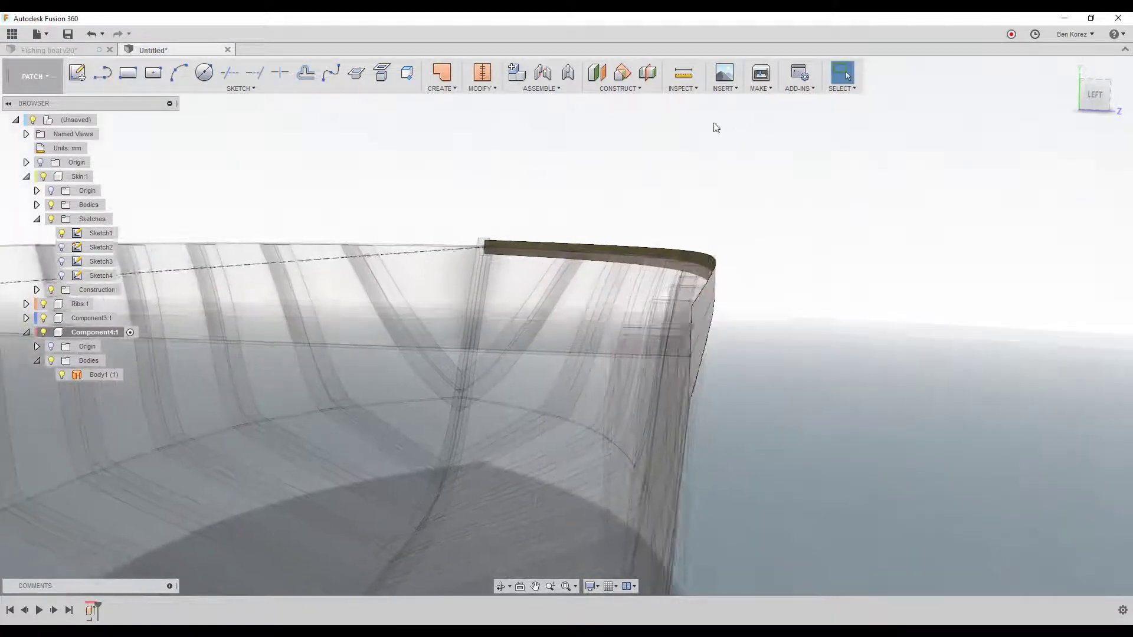
# Thicken the extruded rim strip by -10 mm with symmetric direction as a new body.
pyautogui.click(444, 89)
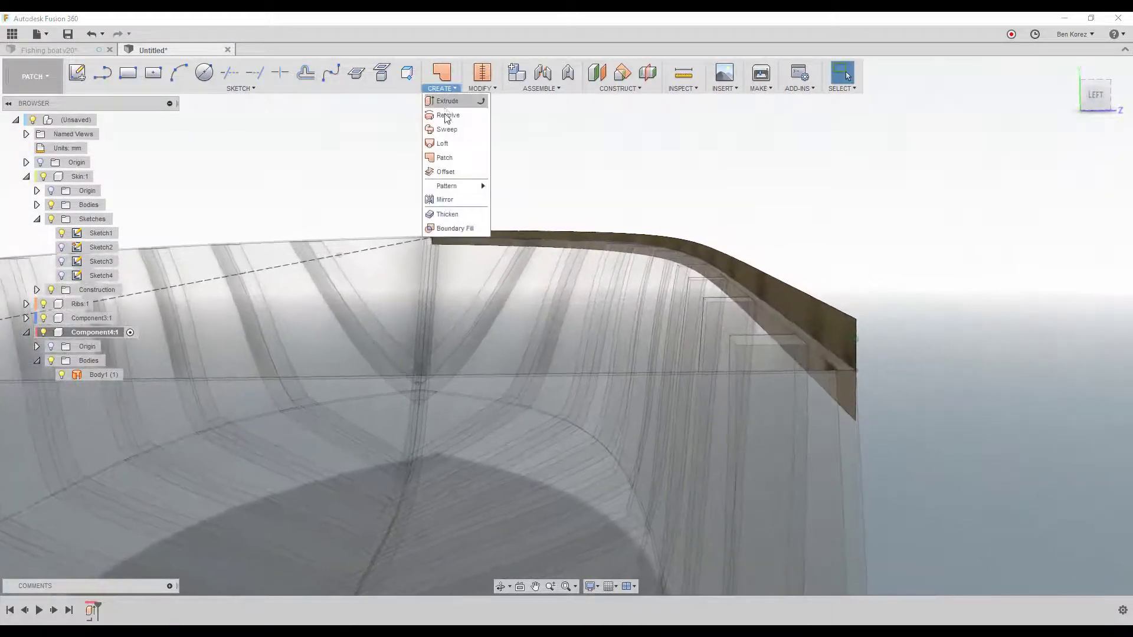
pyautogui.click(444, 214)
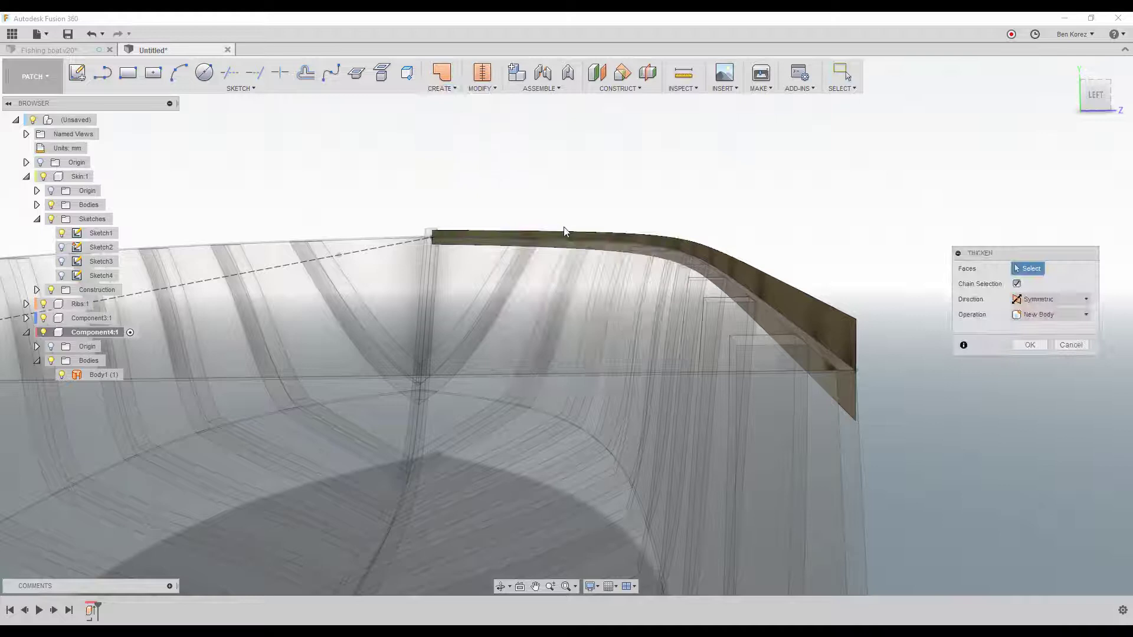
pyautogui.click(790, 292)
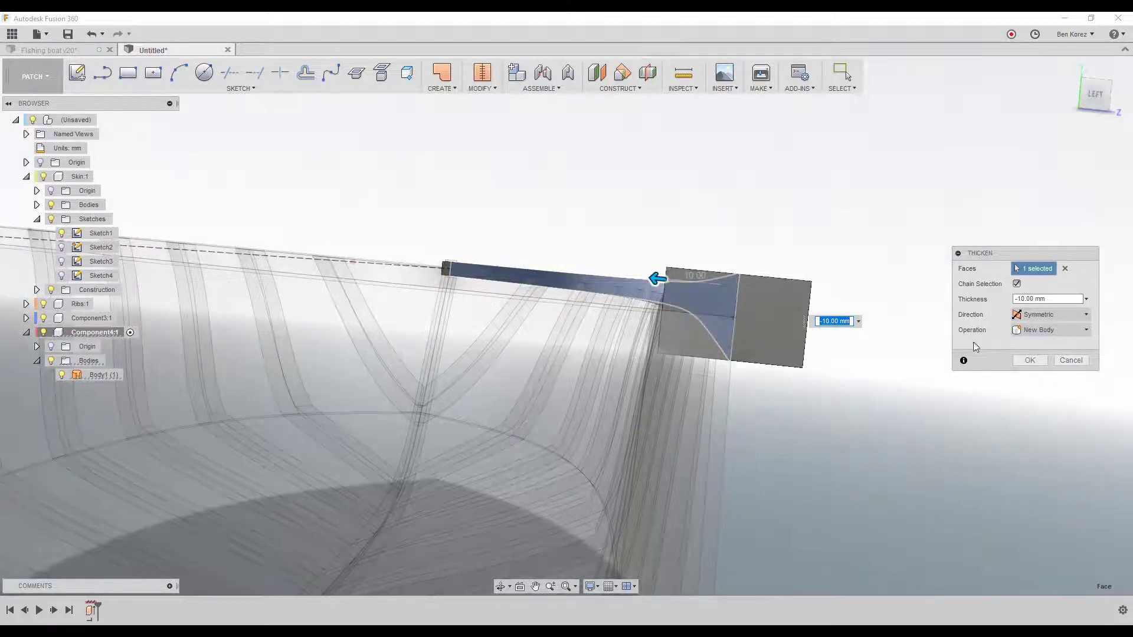
pyautogui.moveTo(730, 373)
pyautogui.keyDown('shift'); pyautogui.mouseDown(button='middle')
pyautogui.moveTo(726, 389)
pyautogui.moveTo(724, 356)
pyautogui.mouseUp(button='middle'); pyautogui.keyUp('shift')
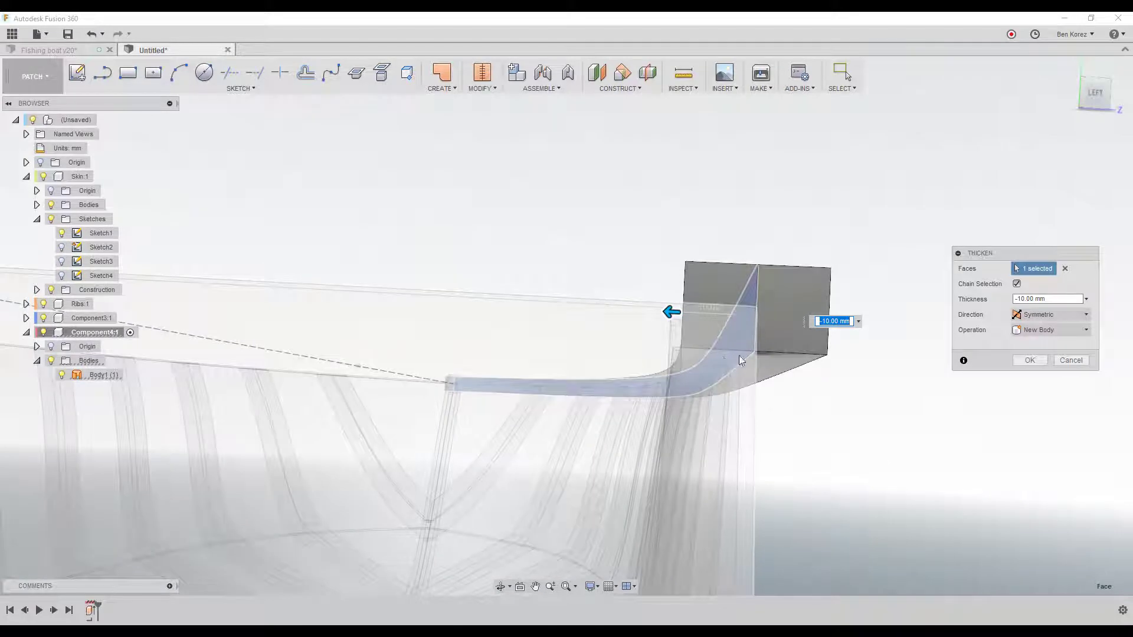
pyautogui.keyDown('shift'); pyautogui.moveTo(799, 357); pyautogui.dragTo(790, 349, button='middle'); pyautogui.keyUp('shift')
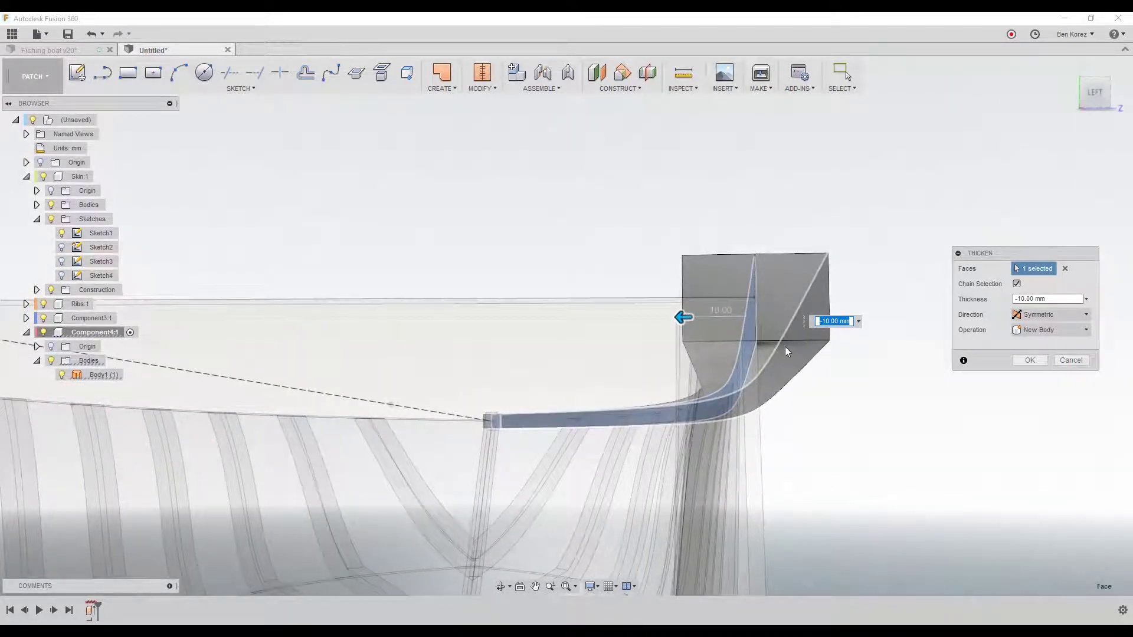
pyautogui.keyDown('shift'); pyautogui.moveTo(991, 379); pyautogui.dragTo(1007, 370, button='middle'); pyautogui.keyUp('shift')
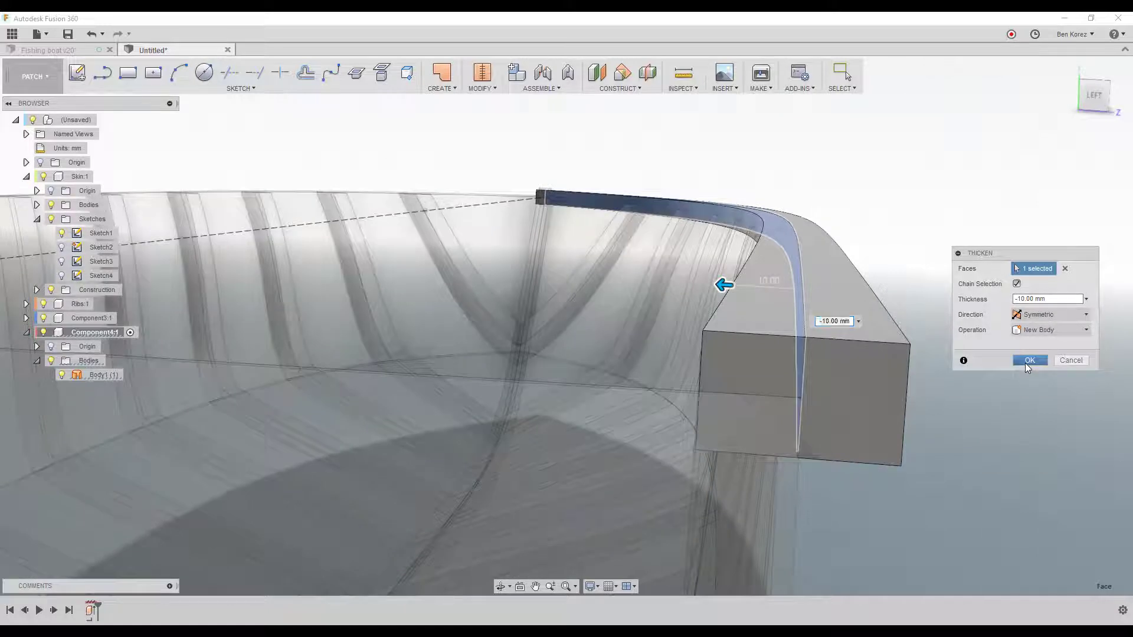
pyautogui.click(1029, 360)
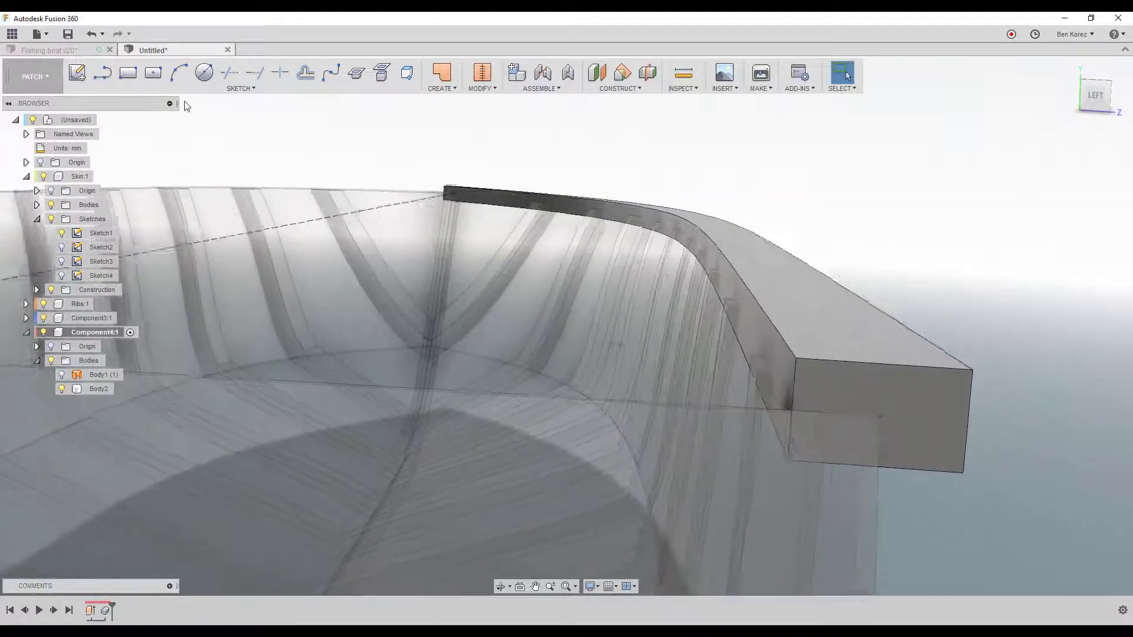
# Switch to the Model workspace and offset the rim rail's inner side face by 3 mm as a new offset.
pyautogui.click(28, 87)
pyautogui.click(29, 106)
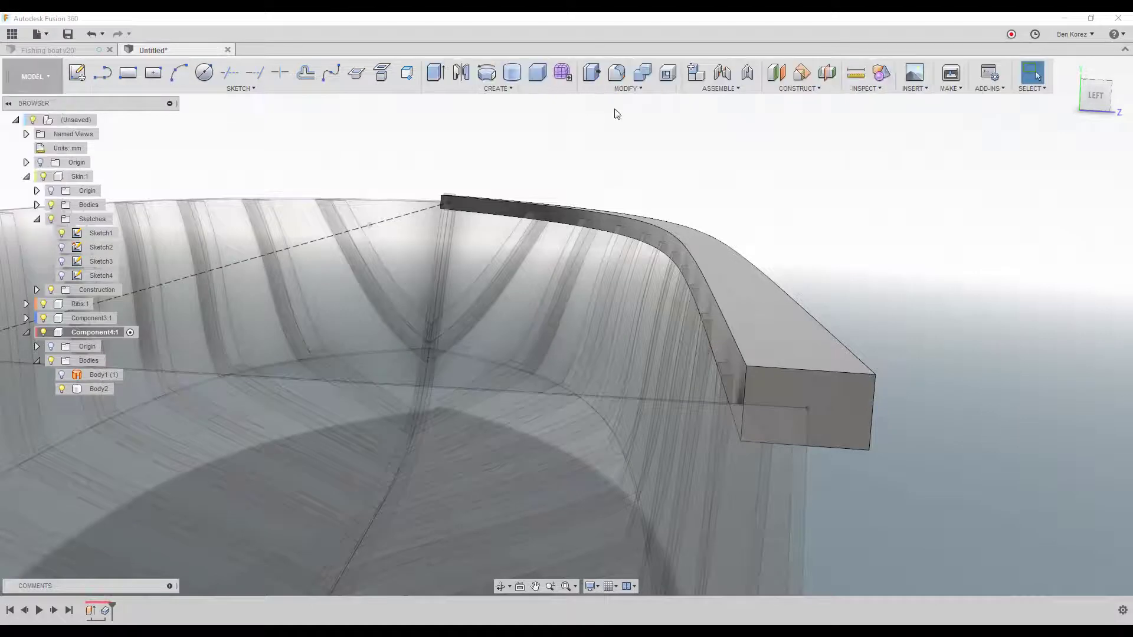
pyautogui.click(598, 75)
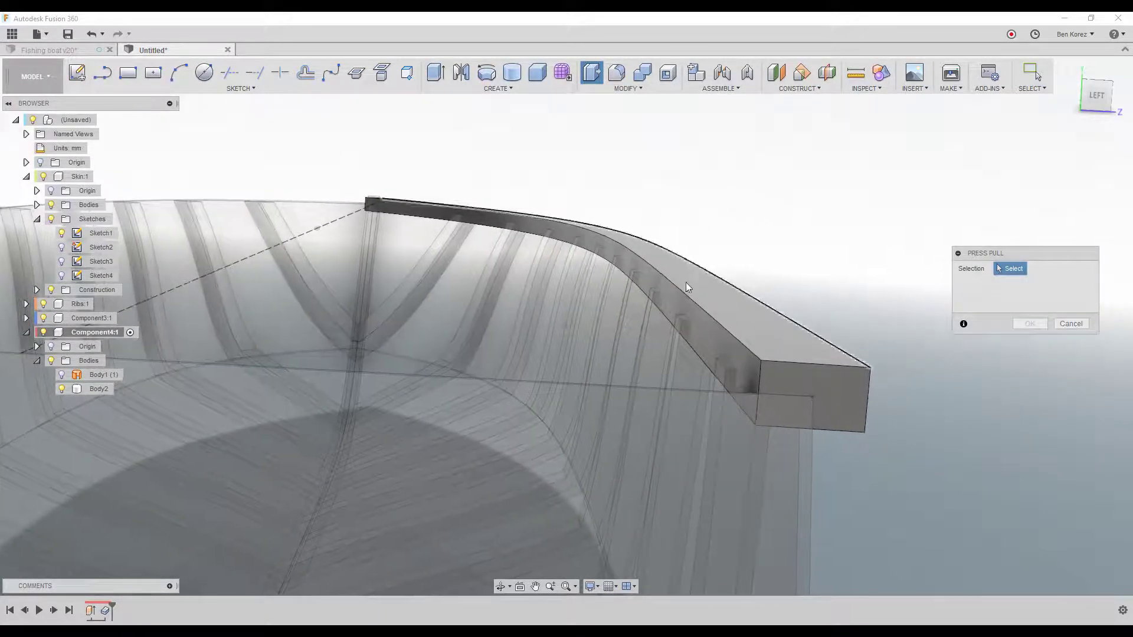
pyautogui.click(674, 299)
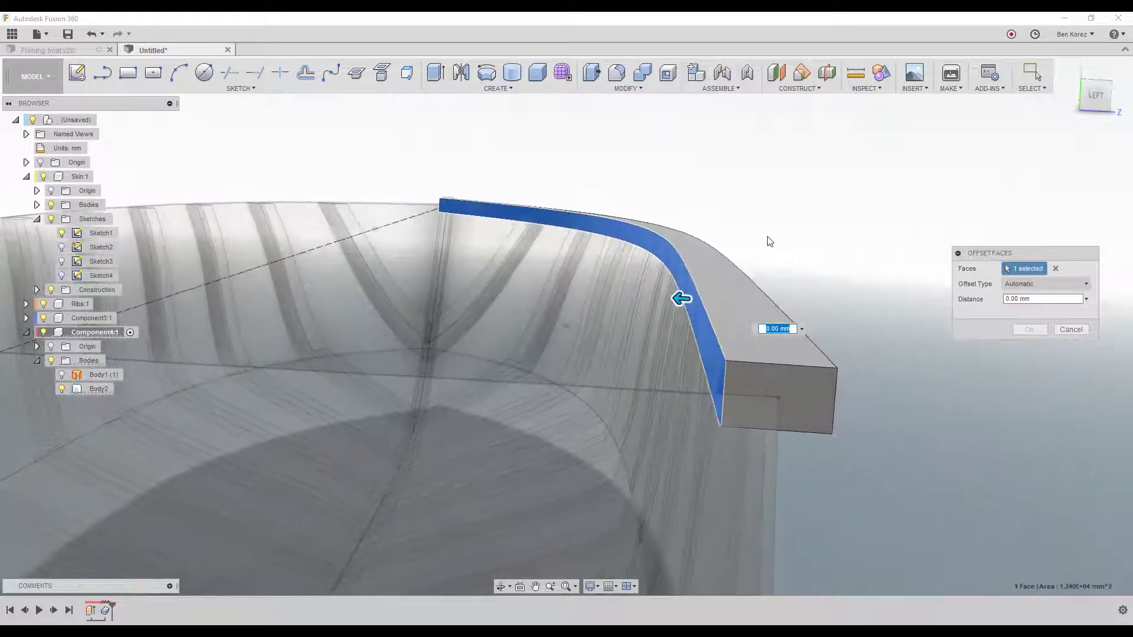
pyautogui.click(1030, 284)
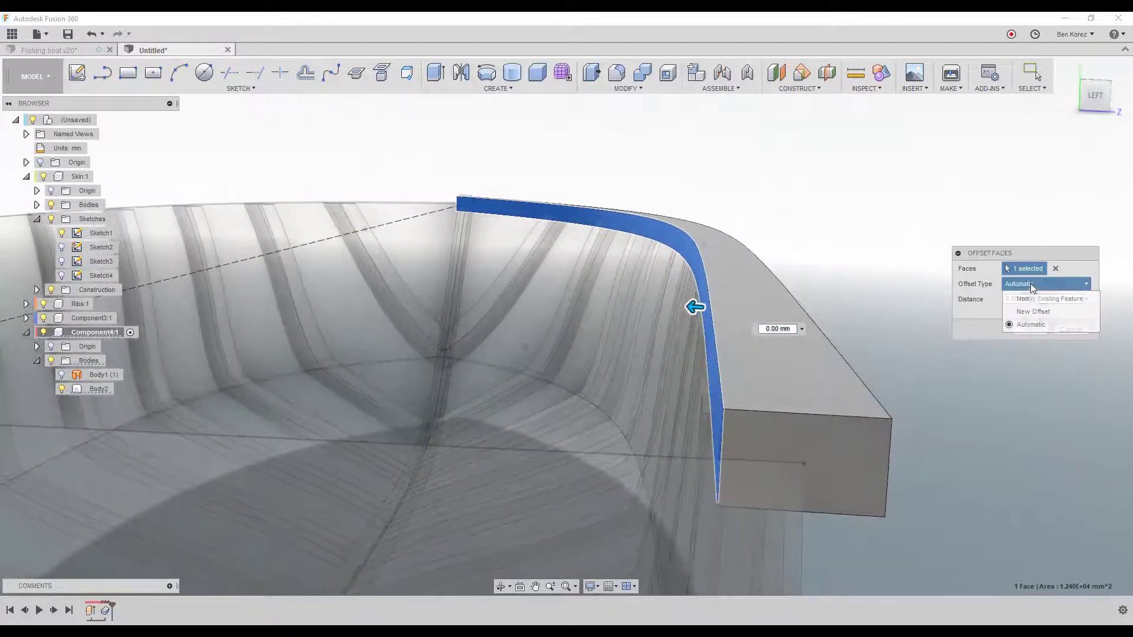
pyautogui.click(1029, 311)
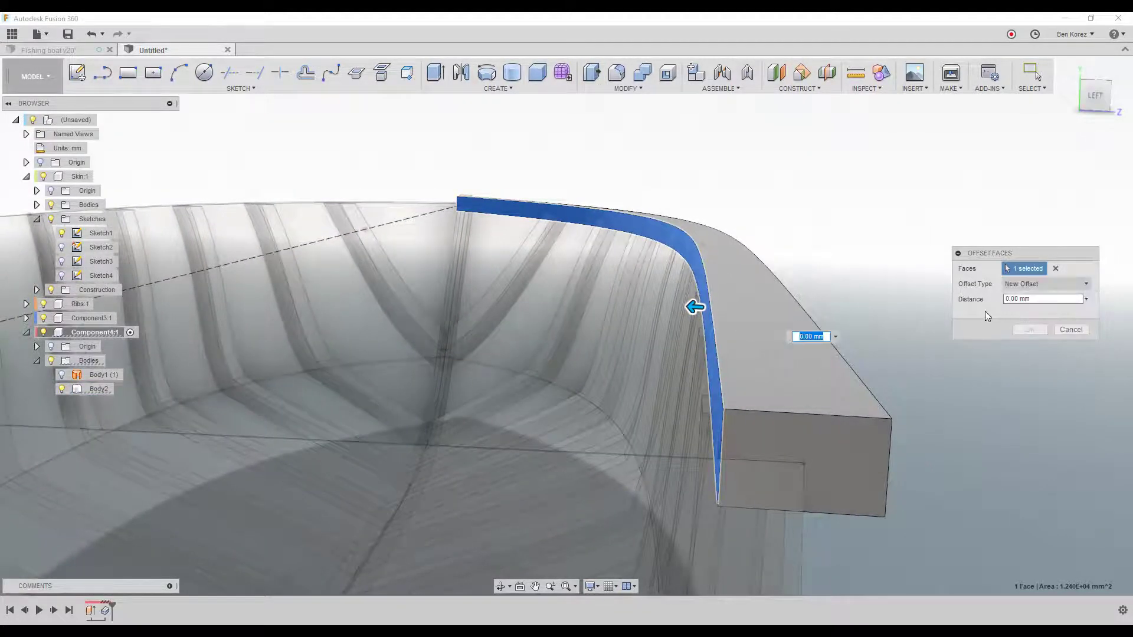
pyautogui.write('3')
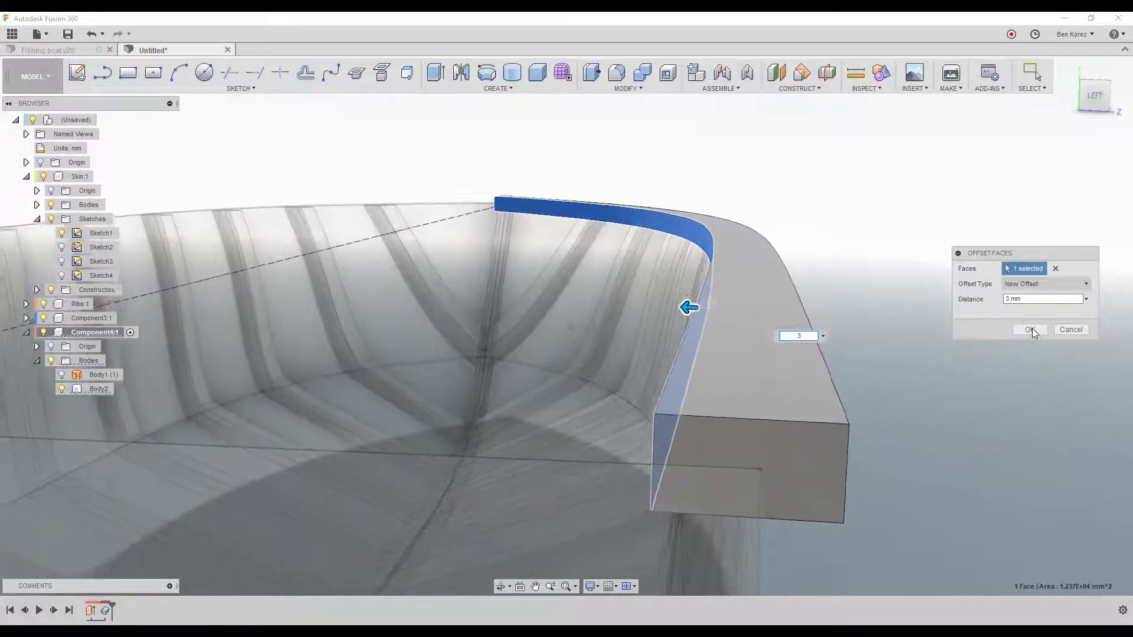
pyautogui.click(1030, 329)
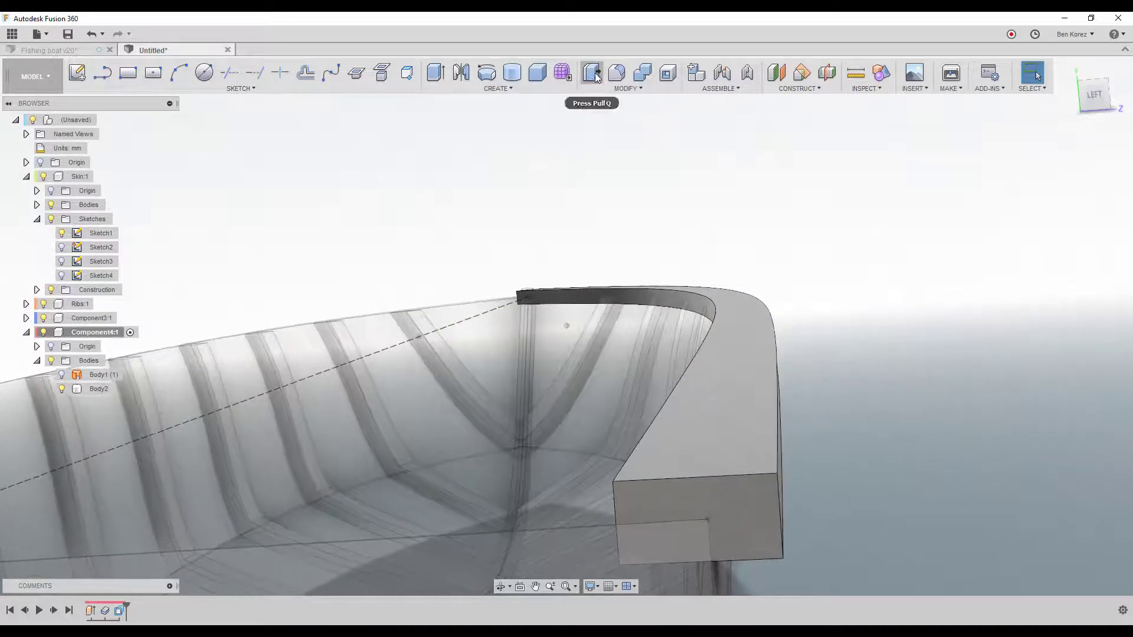
# Offset the rim rail's outer side face by -3 mm as a new offset.
pyautogui.click(592, 72)
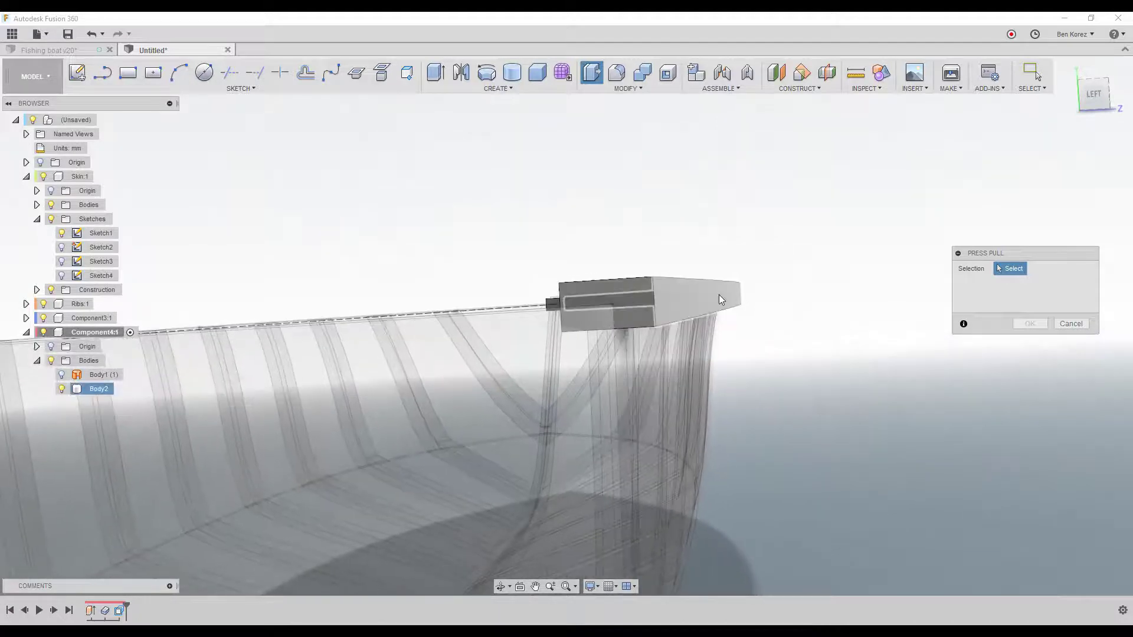
pyautogui.click(719, 299)
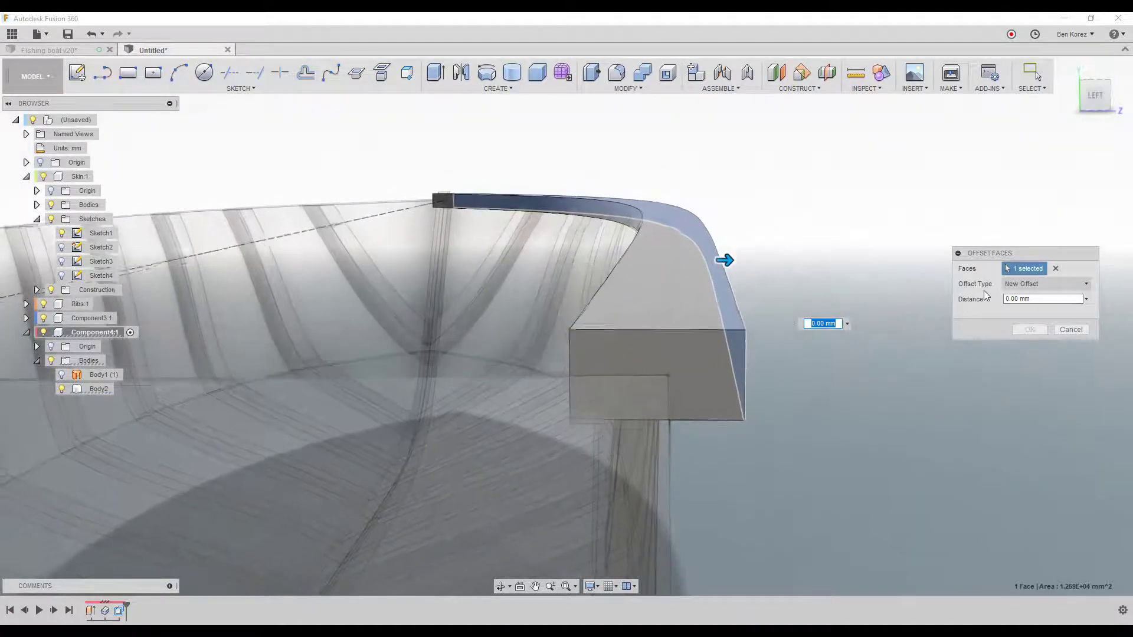
pyautogui.write('-3')
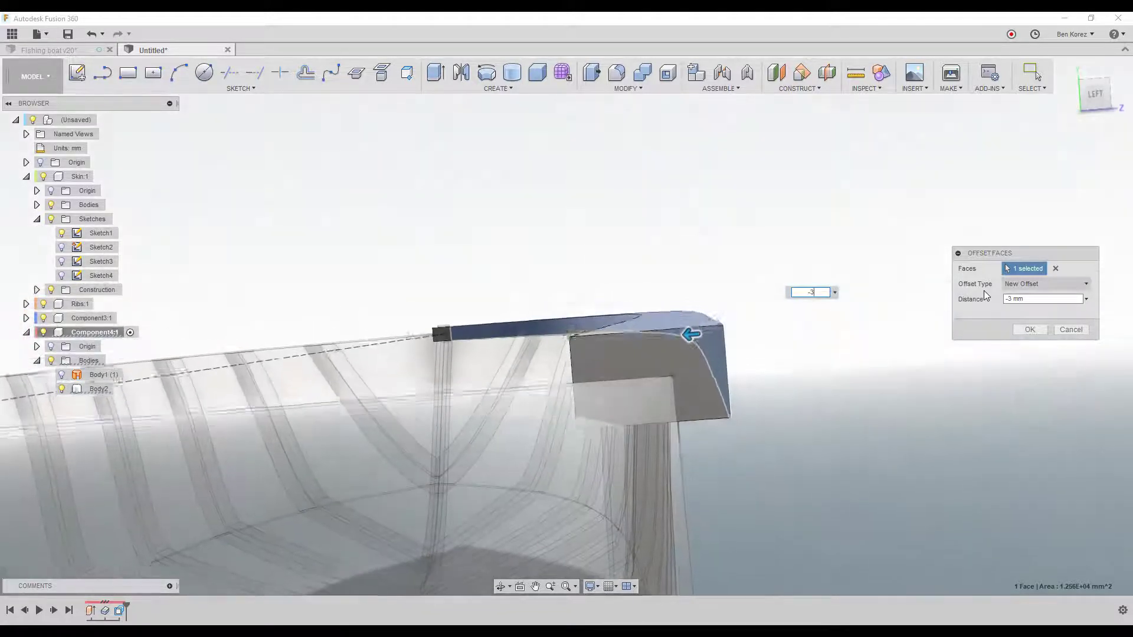
pyautogui.click(1029, 332)
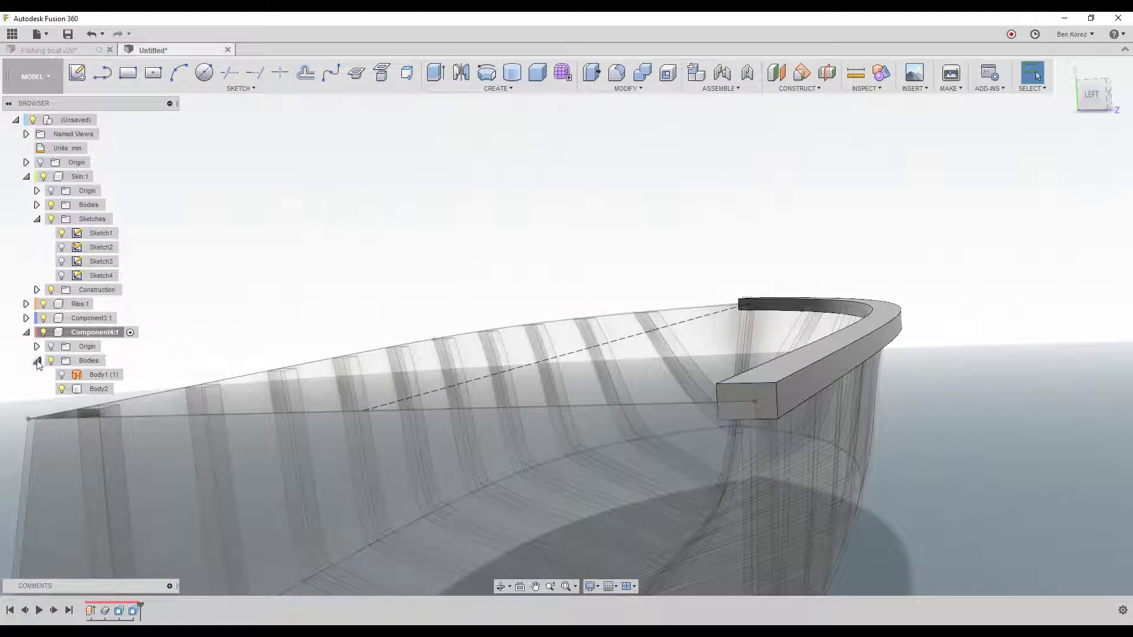
# Collapse the expanded Component4 and Skin branches in the browser.
pyautogui.click(26, 334)
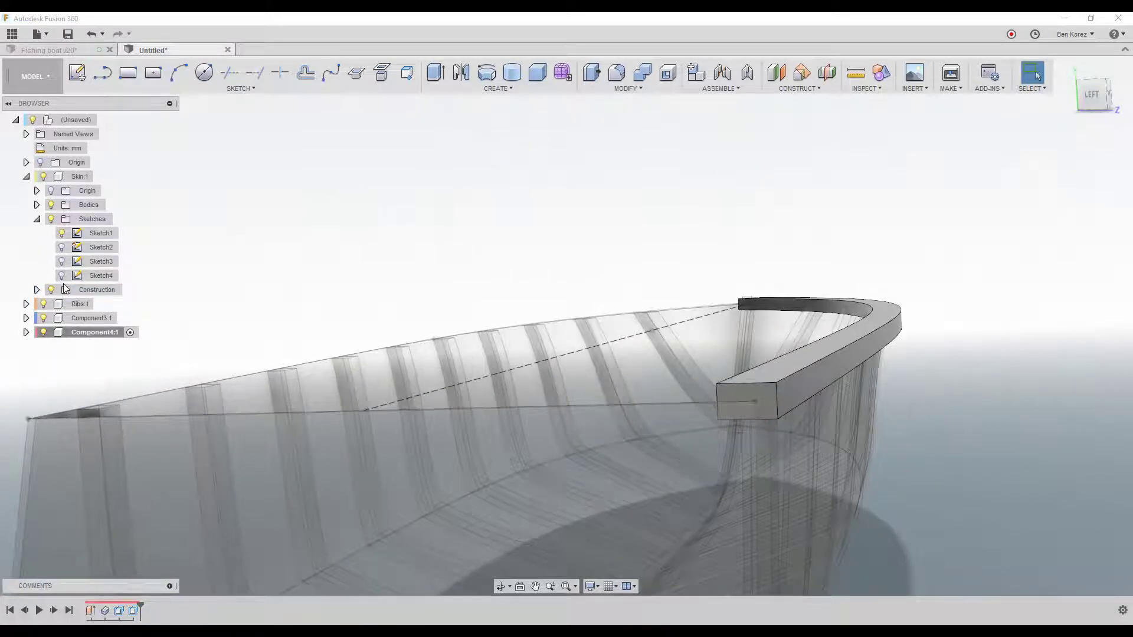
pyautogui.click(36, 219)
pyautogui.keyDown('shift'); pyautogui.moveTo(689, 206); pyautogui.dragTo(688, 185, button='middle'); pyautogui.keyUp('shift')
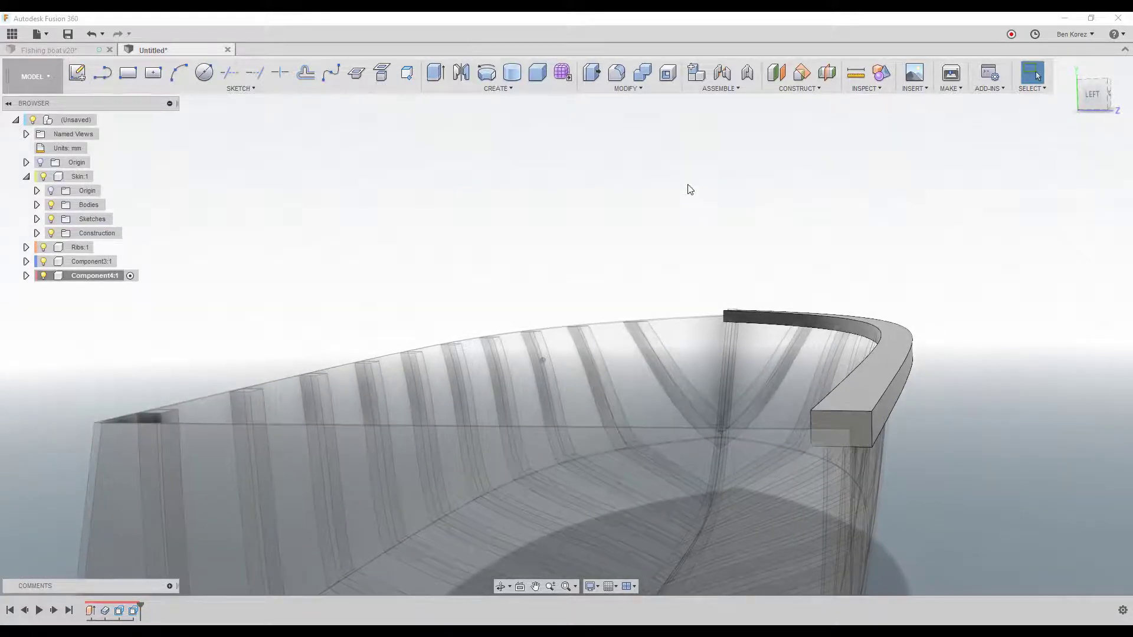
pyautogui.click(611, 87)
pyautogui.click(27, 178)
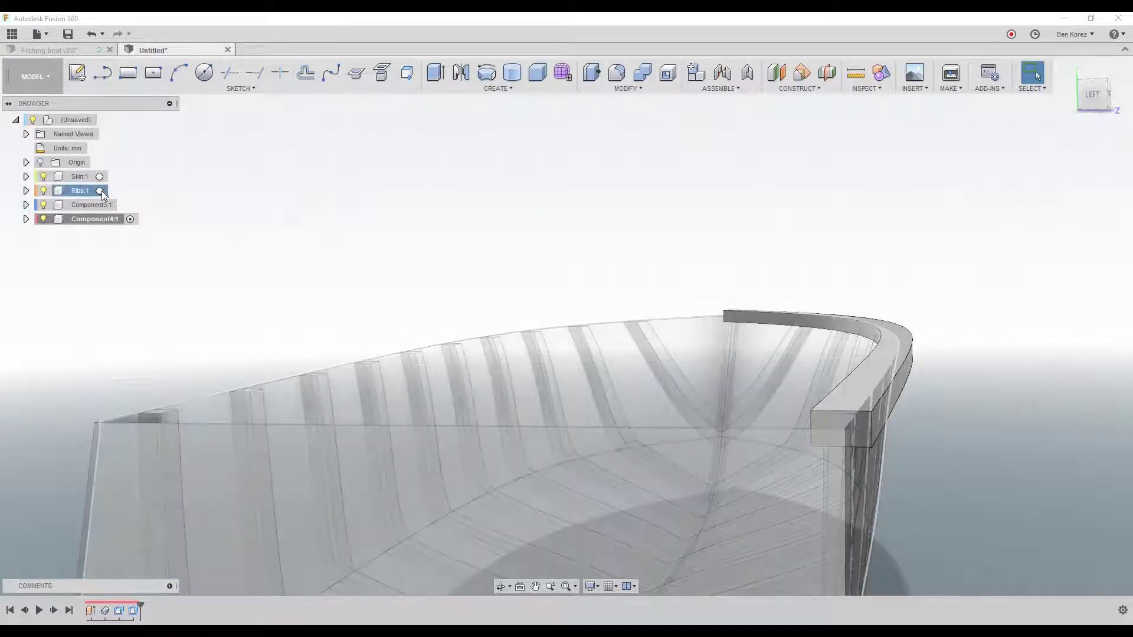
pyautogui.click(102, 190)
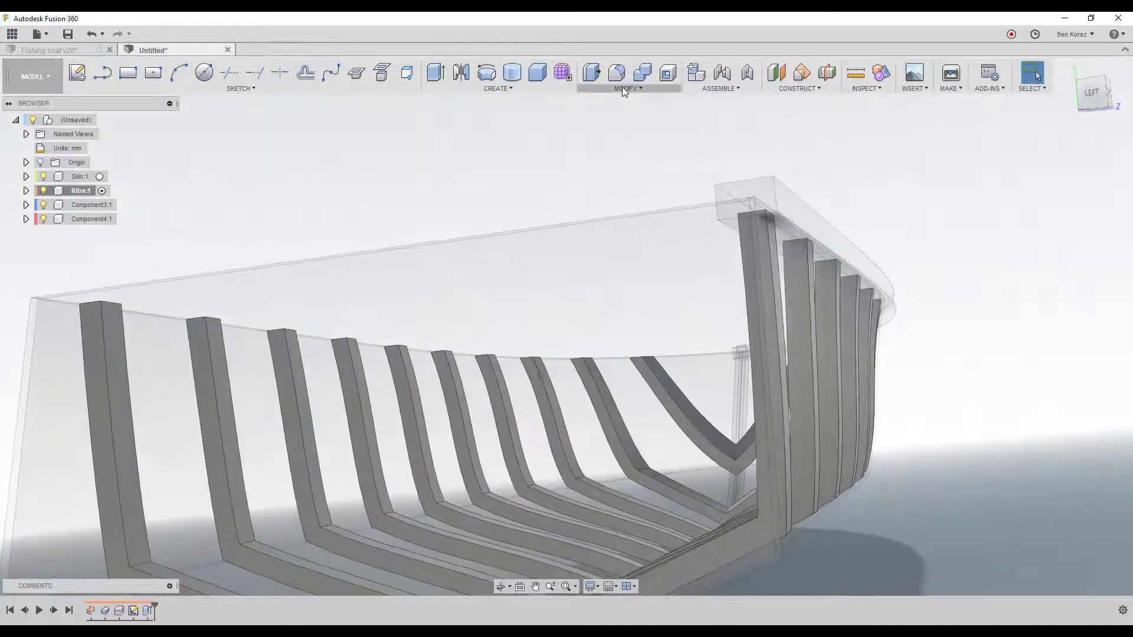
pyautogui.click(624, 87)
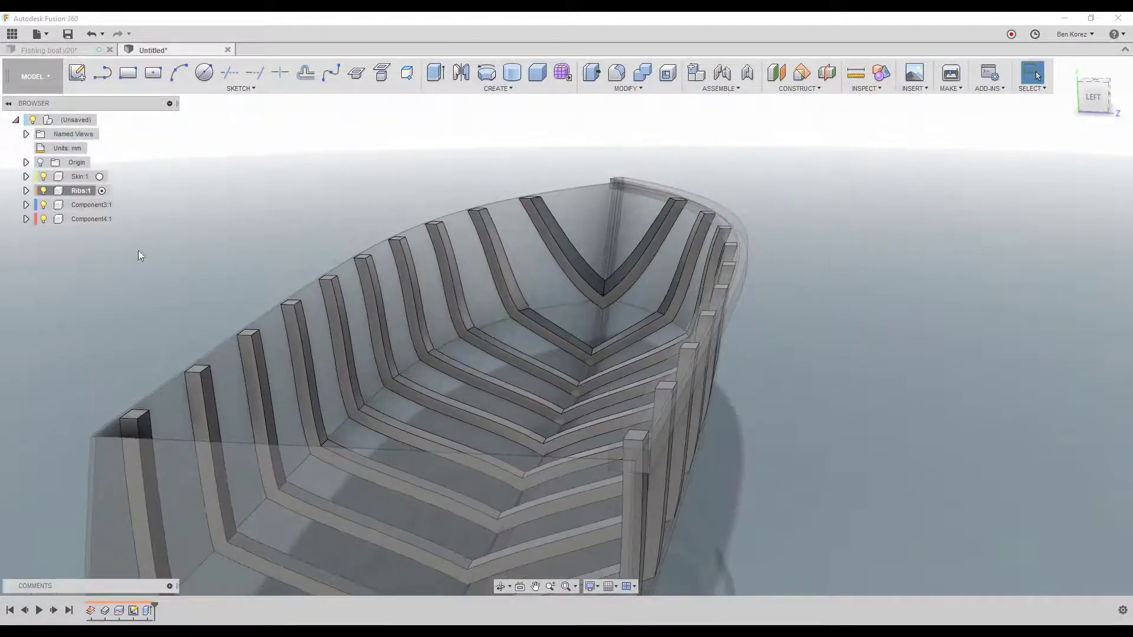
pyautogui.click(94, 219)
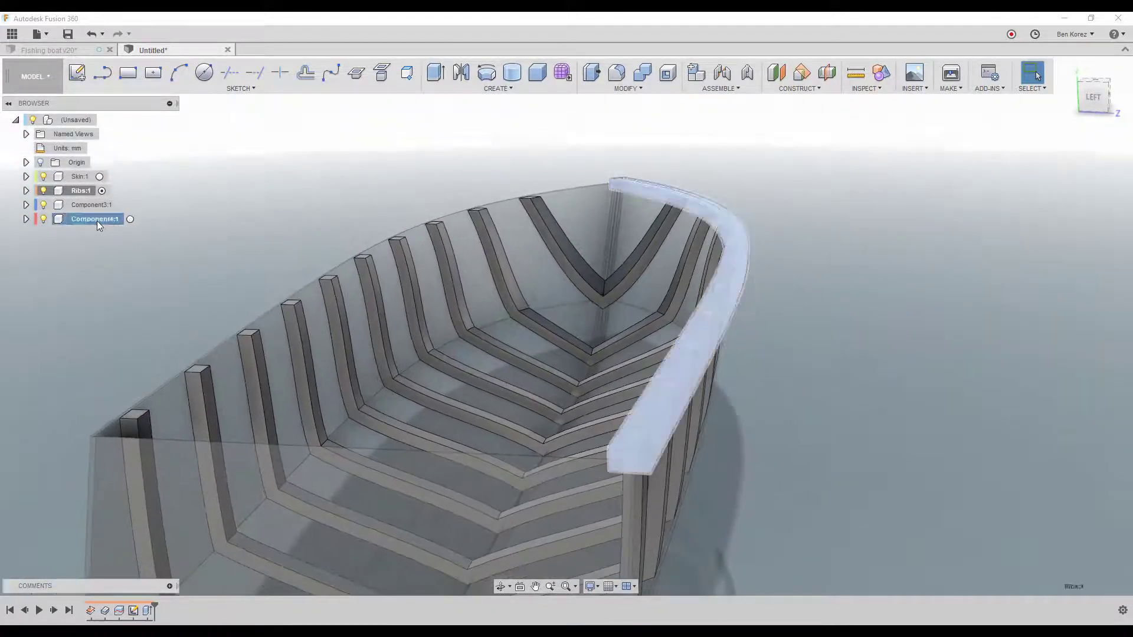
pyautogui.click(130, 219)
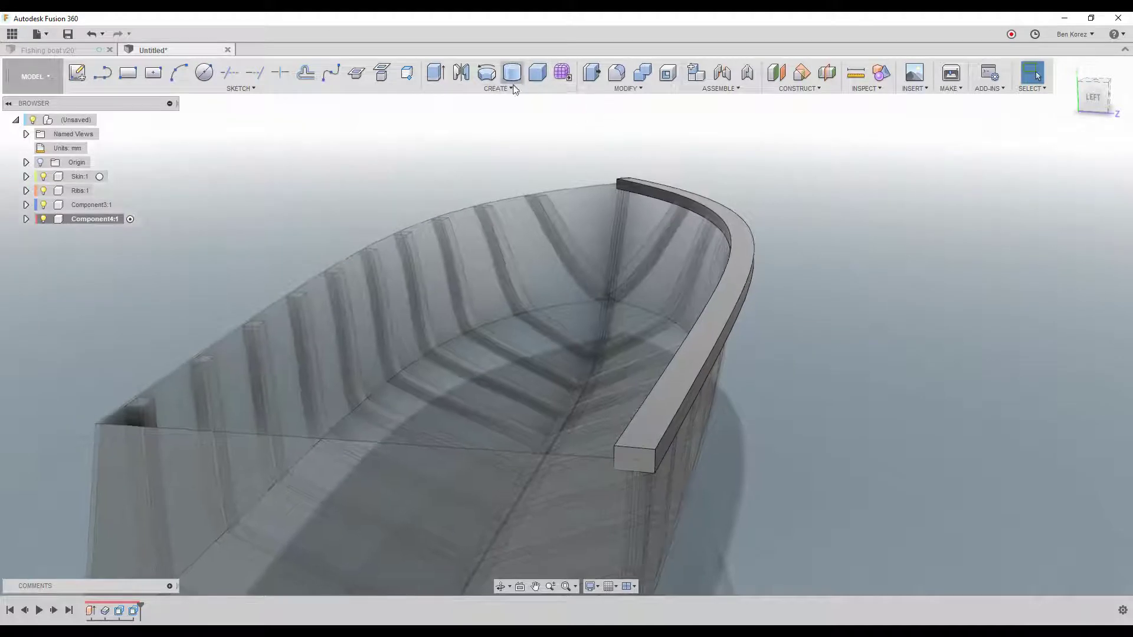
# Mirror the rim rail body across the origin plane running lengthwise through the hull's centre.
pyautogui.click(497, 88)
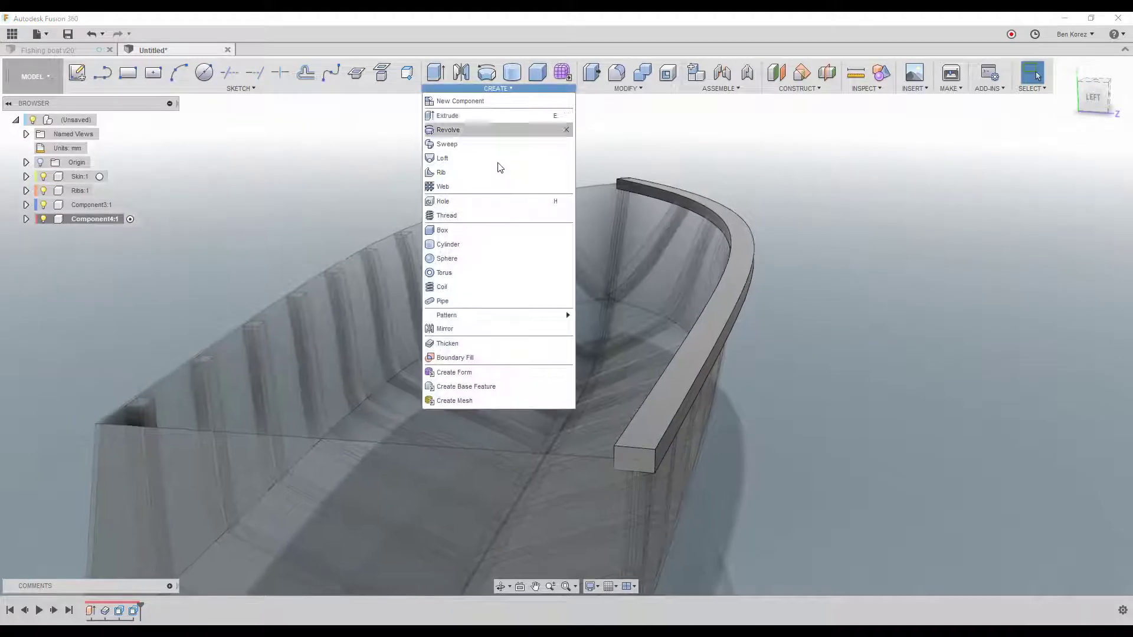
pyautogui.click(476, 331)
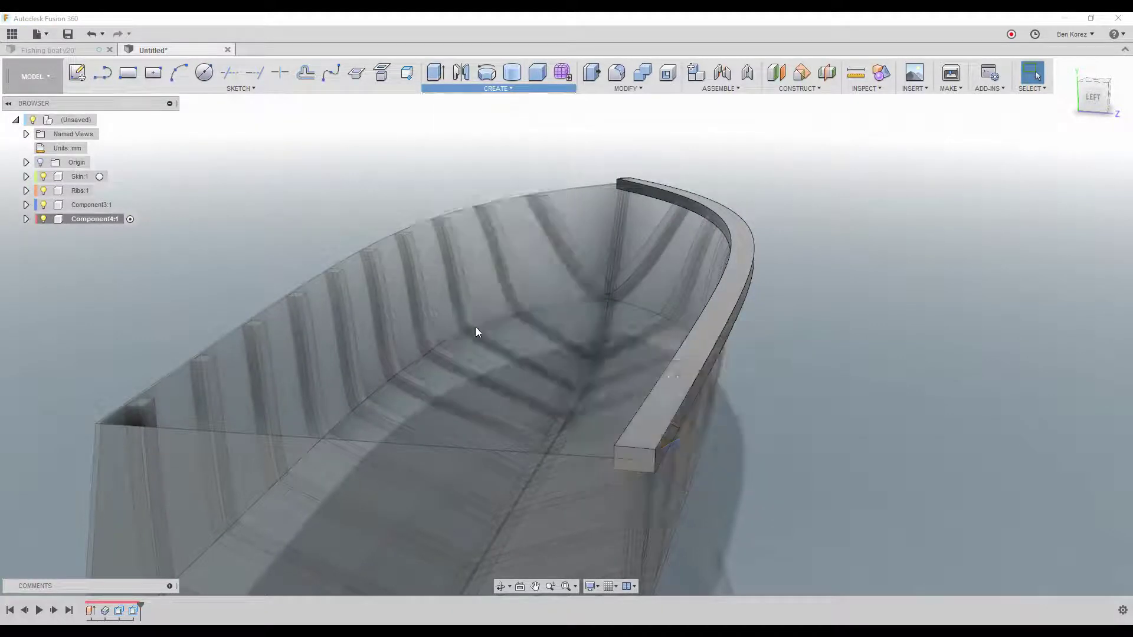
pyautogui.click(710, 317)
pyautogui.click(1024, 299)
pyautogui.keyDown('shift'); pyautogui.moveTo(944, 278); pyautogui.dragTo(578, 236, button='middle'); pyautogui.keyUp('shift')
pyautogui.click(577, 233)
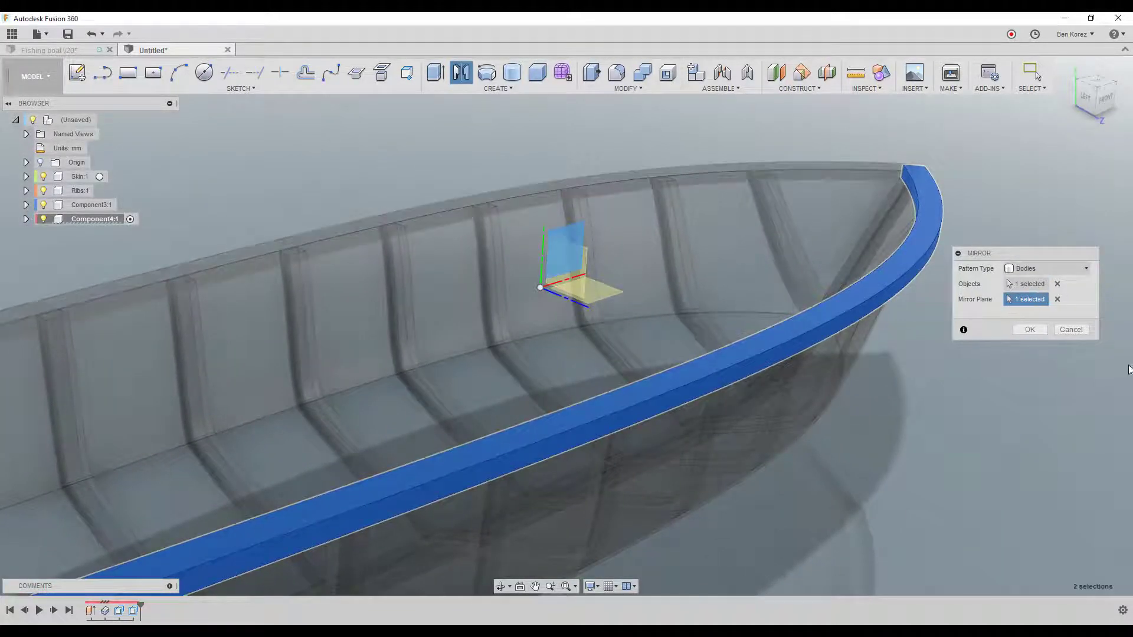
pyautogui.click(1031, 328)
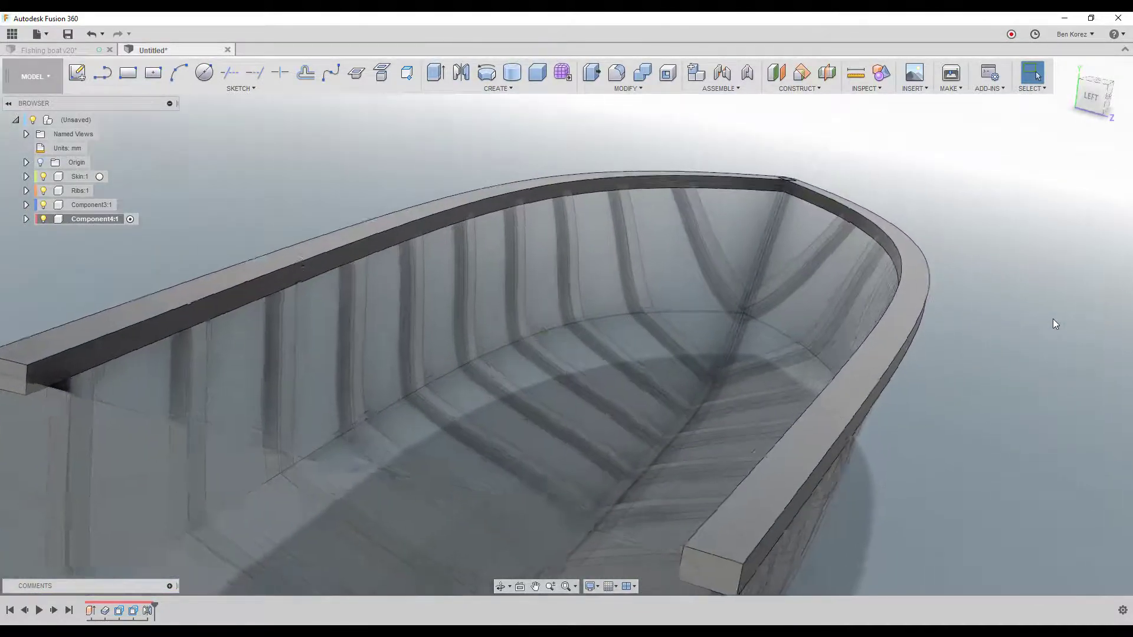
pyautogui.keyDown('shift'); pyautogui.moveTo(1053, 319); pyautogui.dragTo(881, 515, button='middle'); pyautogui.keyUp('shift')
pyautogui.keyDown('shift'); pyautogui.moveTo(916, 451); pyautogui.dragTo(568, 204, button='middle'); pyautogui.keyUp('shift')
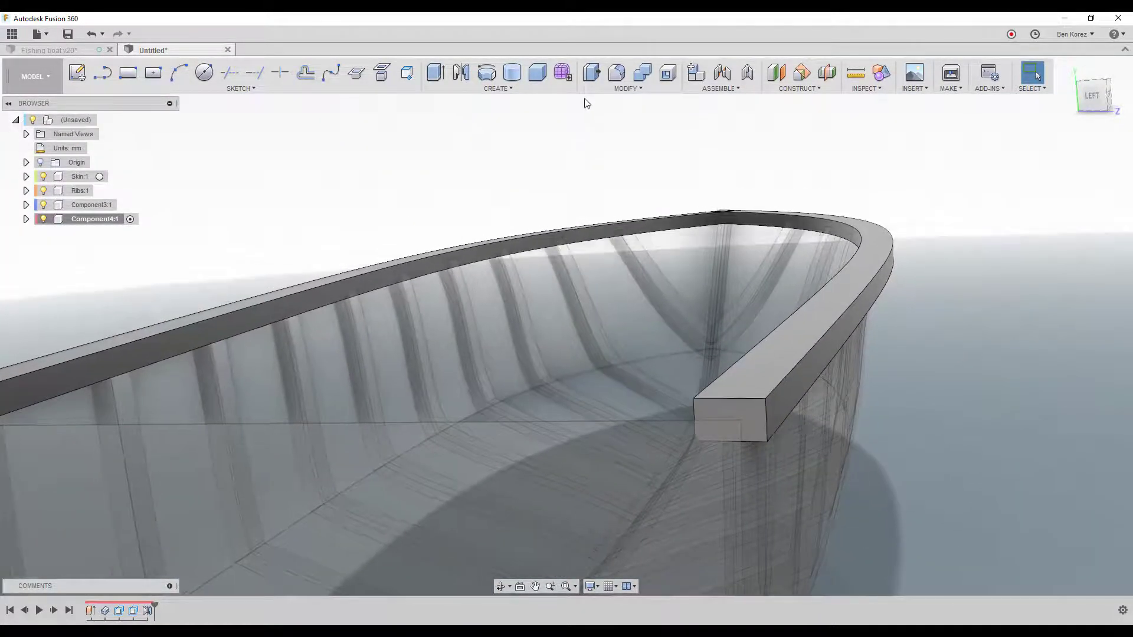
pyautogui.click(647, 75)
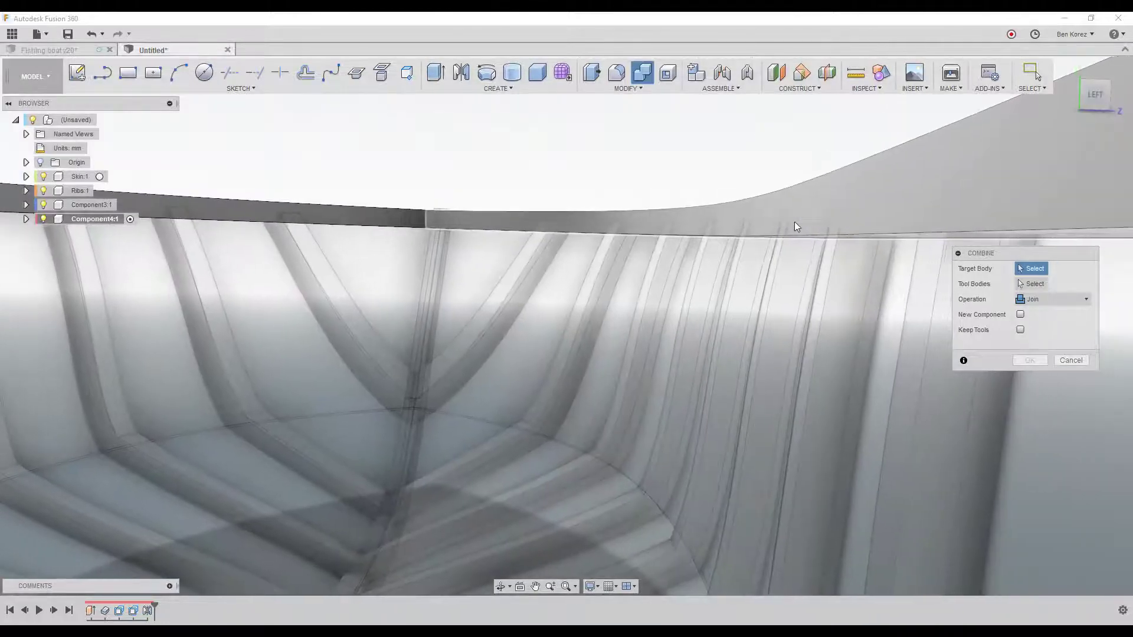
pyautogui.click(1071, 360)
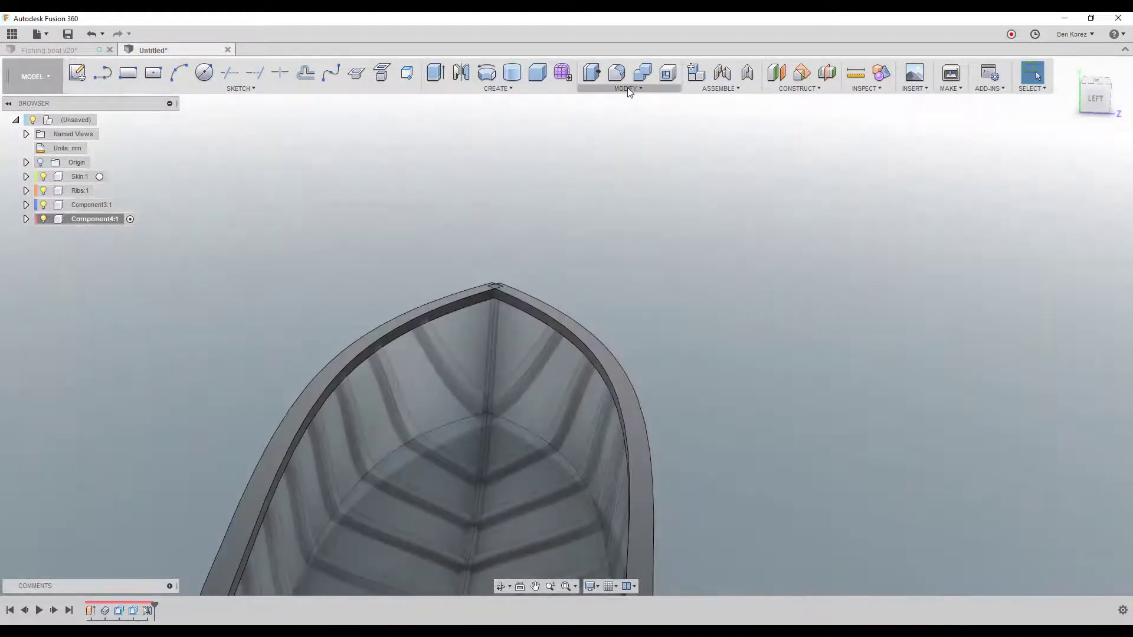
# Split all ten rib bodies with the rim rail's underside face as the splitting tool, keeping the tool extended.
pyautogui.click(628, 89)
pyautogui.click(625, 242)
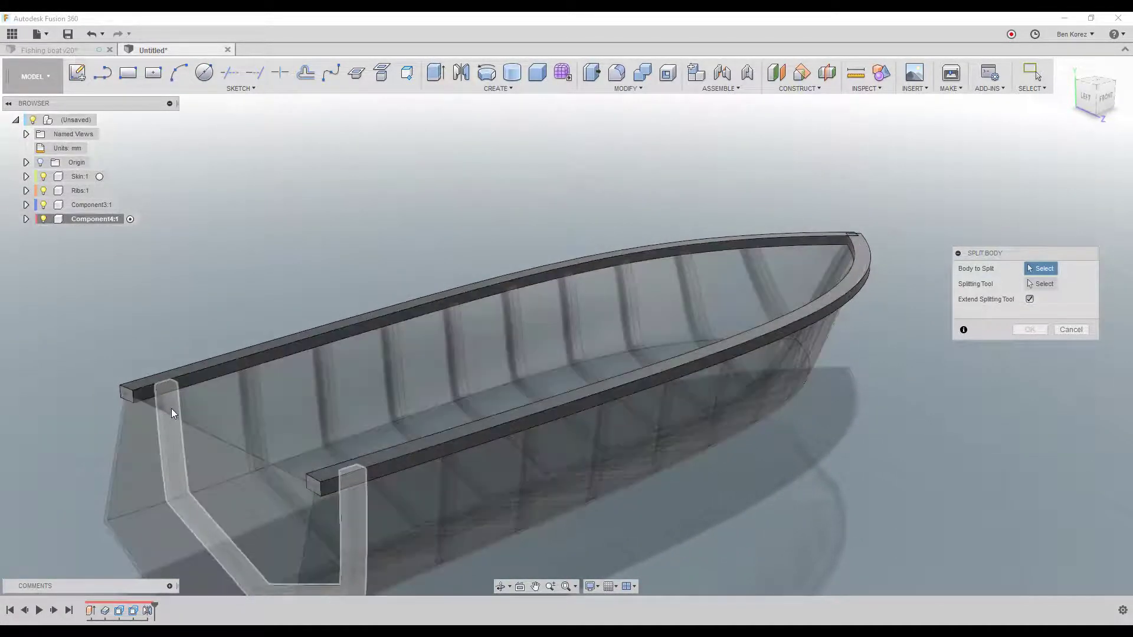
pyautogui.click(171, 408)
pyautogui.click(256, 398)
pyautogui.click(331, 385)
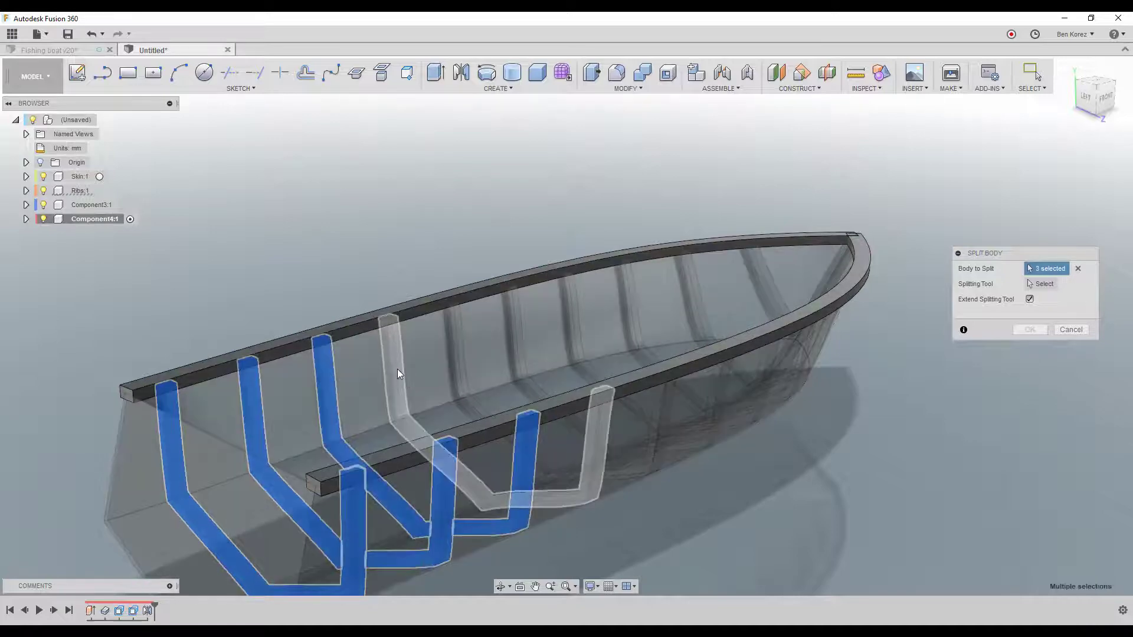
pyautogui.click(396, 370)
pyautogui.click(450, 354)
pyautogui.click(509, 334)
pyautogui.click(577, 315)
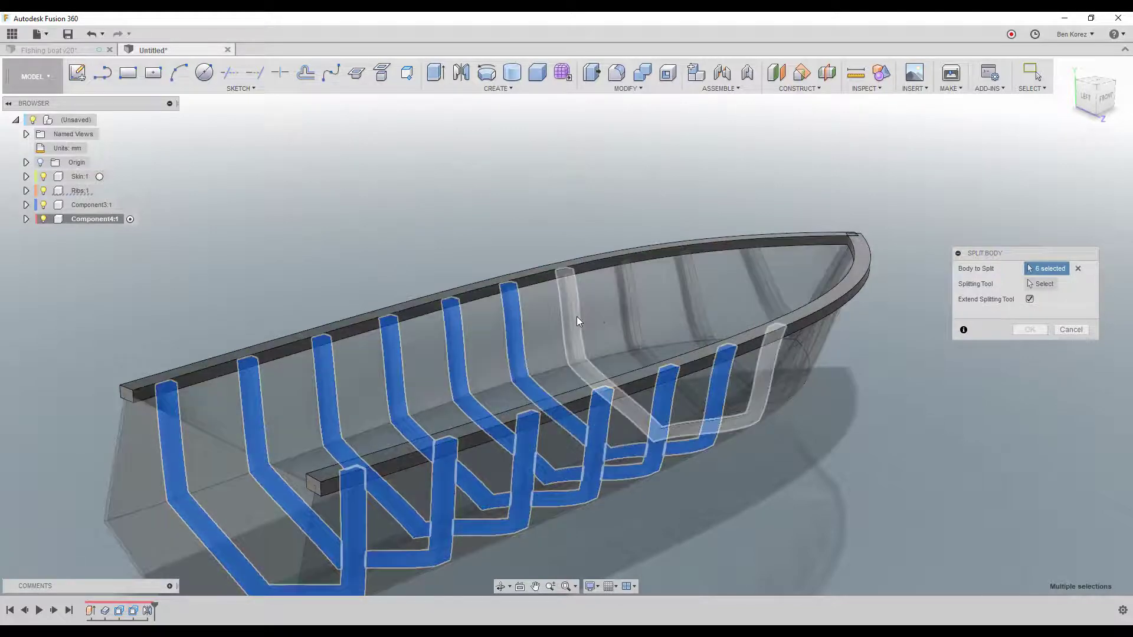
pyautogui.click(623, 303)
pyautogui.click(699, 291)
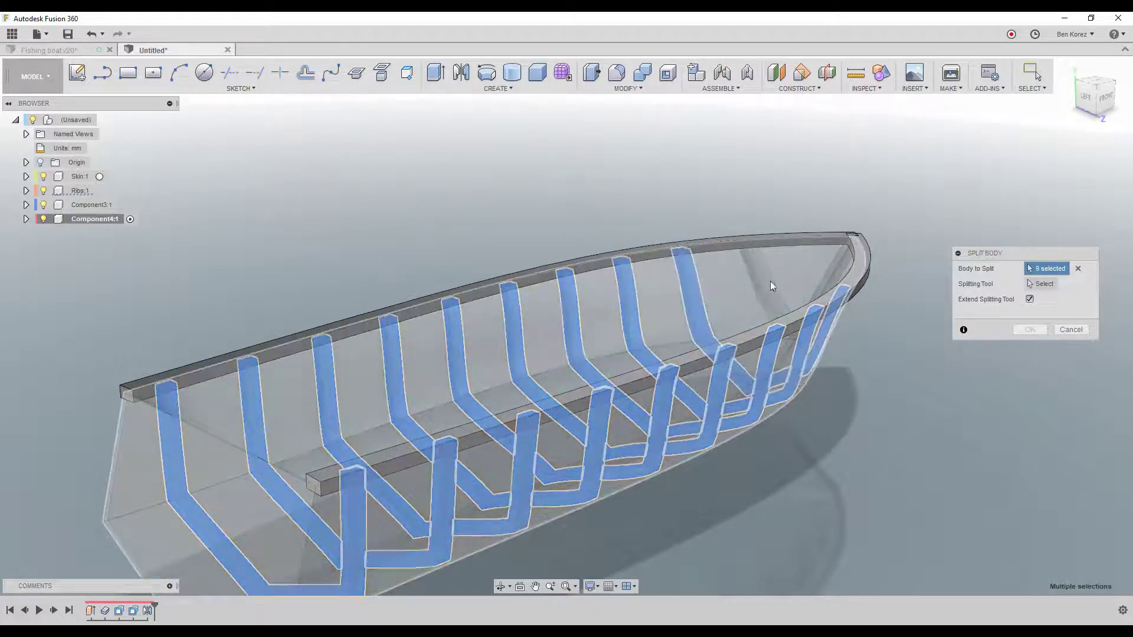
pyautogui.click(771, 276)
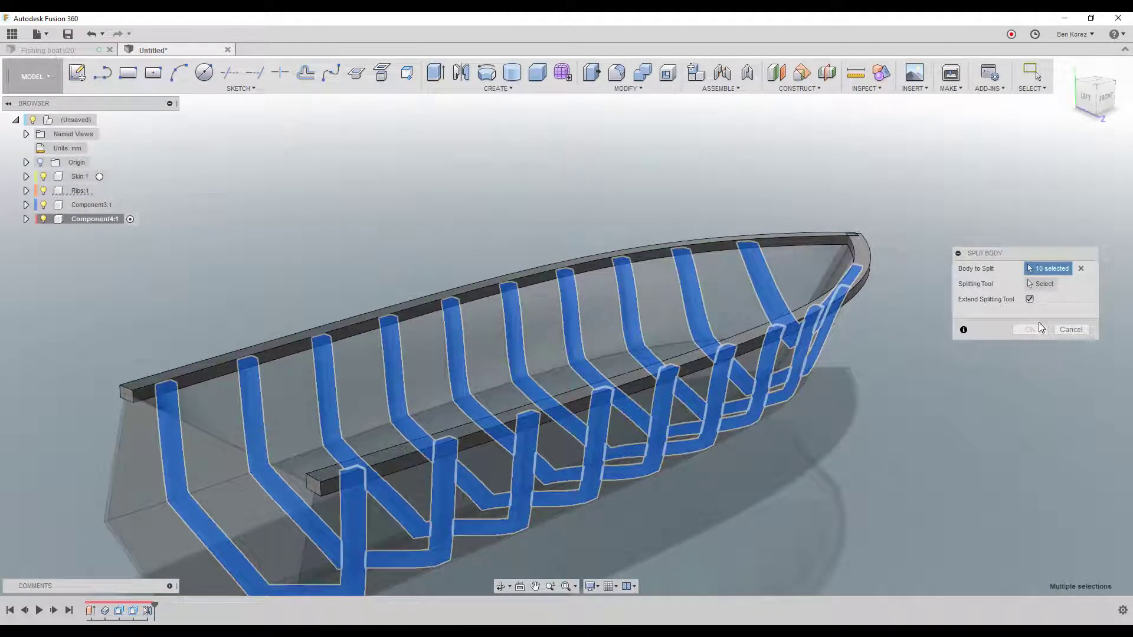
pyautogui.click(1043, 286)
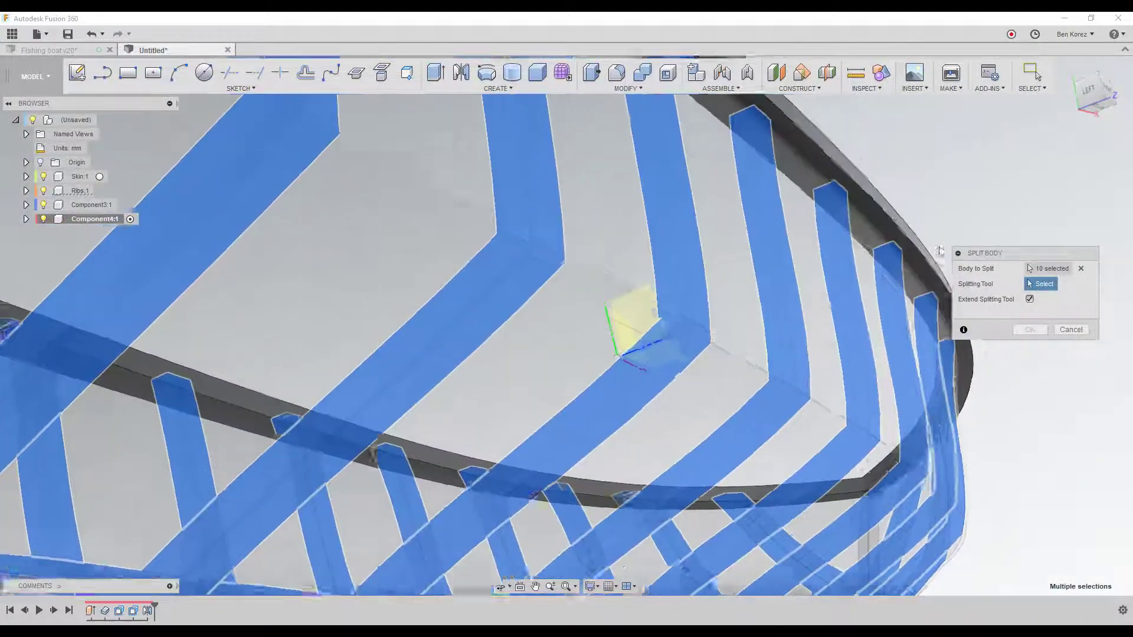
pyautogui.keyDown('shift'); pyautogui.moveTo(939, 251); pyautogui.dragTo(770, 228, button='middle'); pyautogui.keyUp('shift')
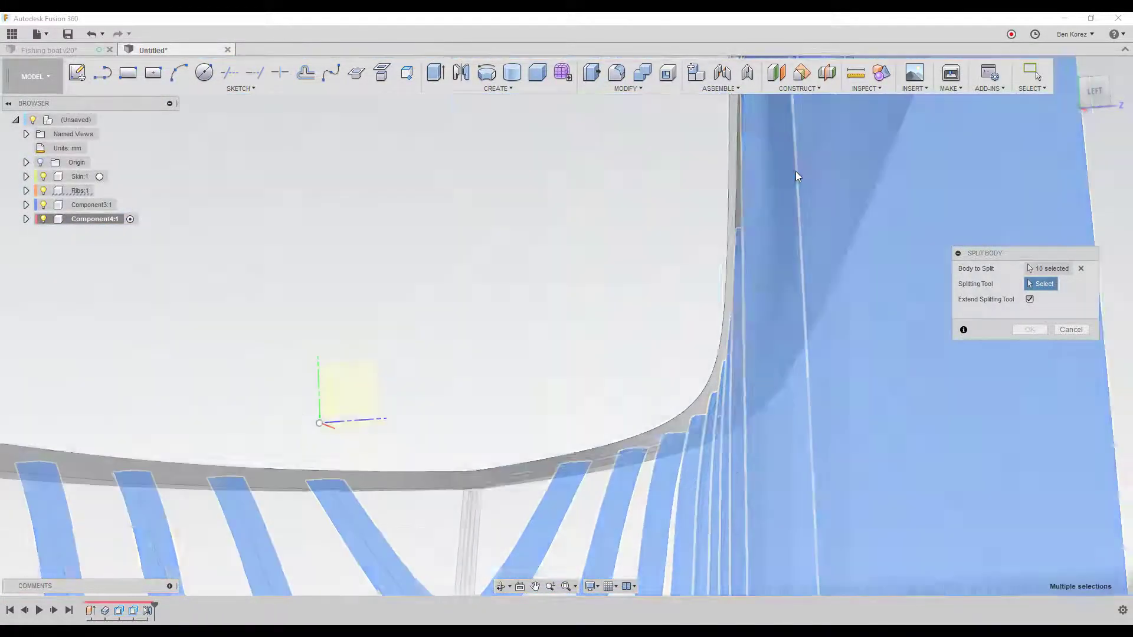
pyautogui.click(799, 177)
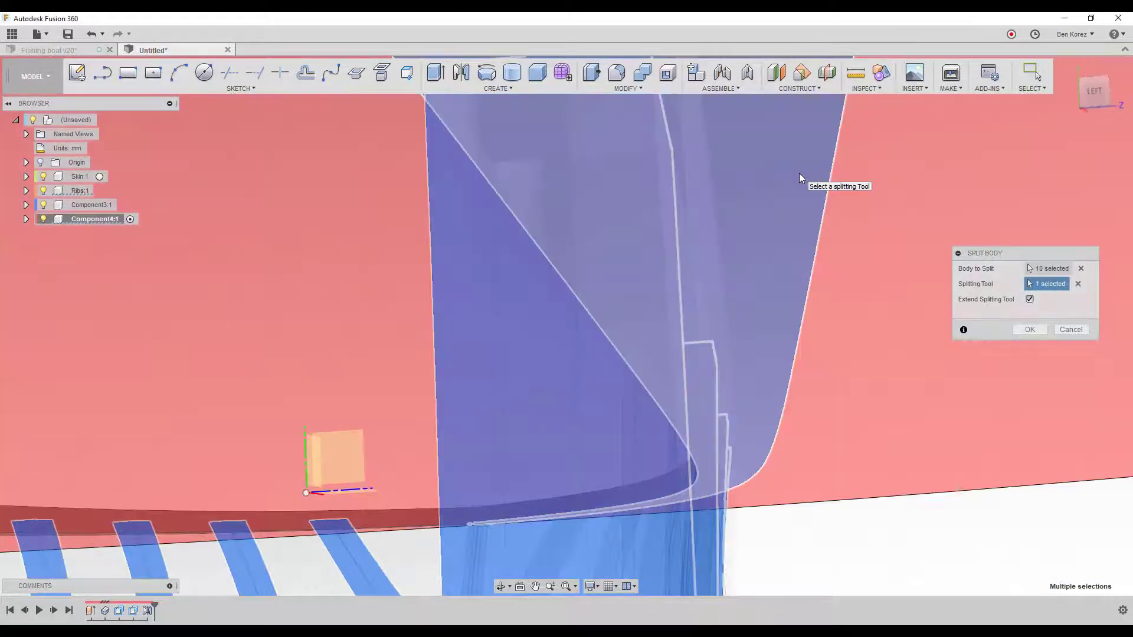
pyautogui.scroll(-10, 799, 177)
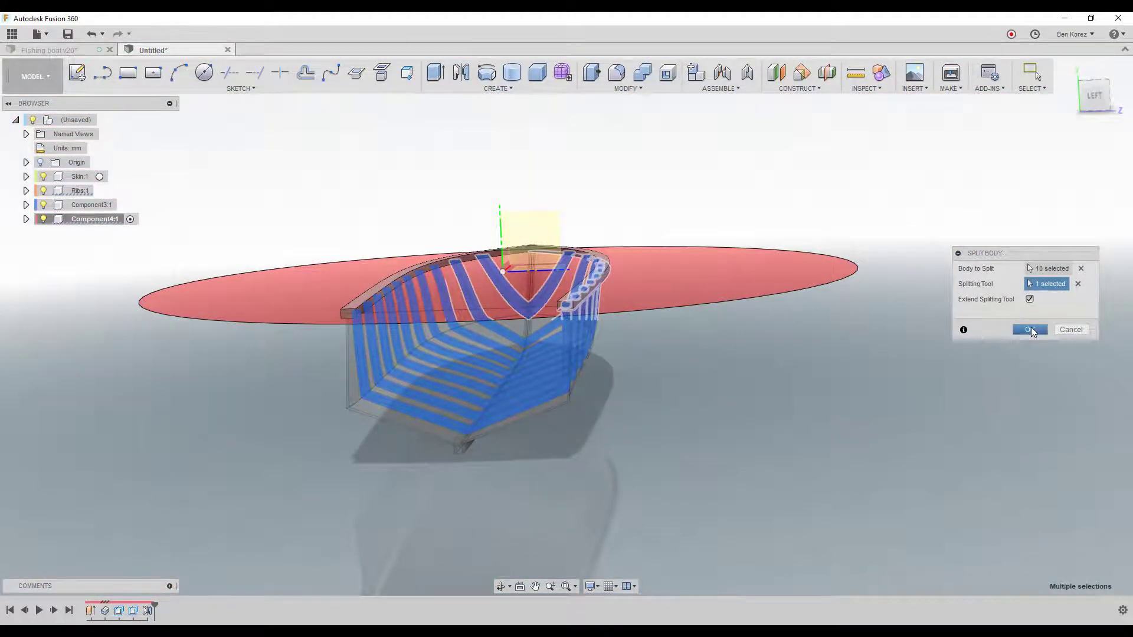
pyautogui.click(1031, 329)
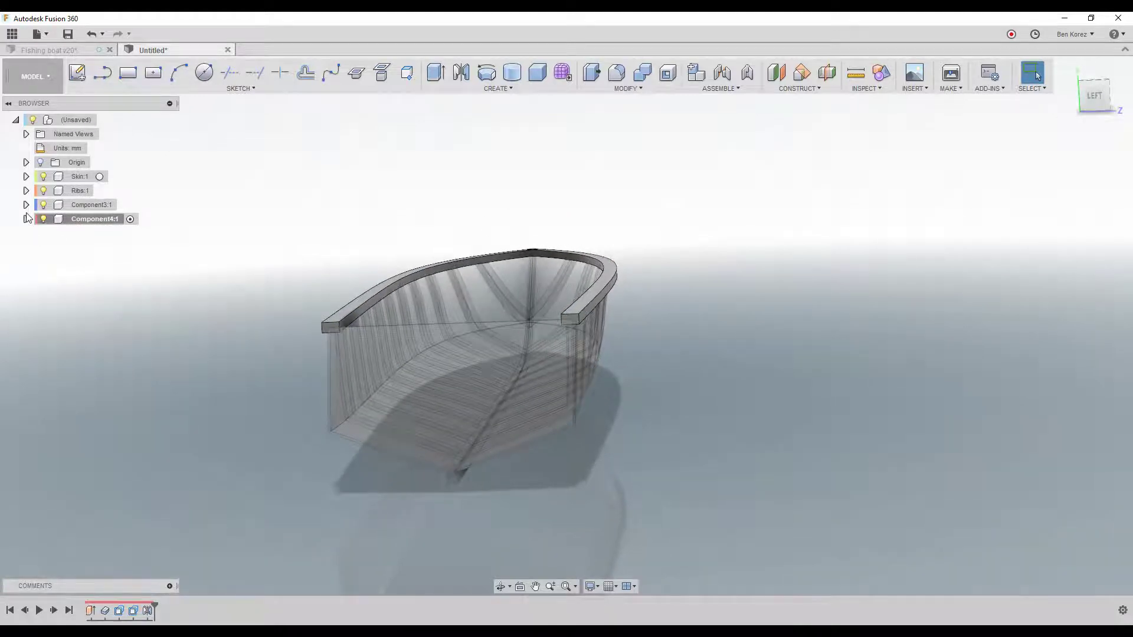
# Hide the rim rail component, Component4, and activate the Ribs component.
pyautogui.click(26, 191)
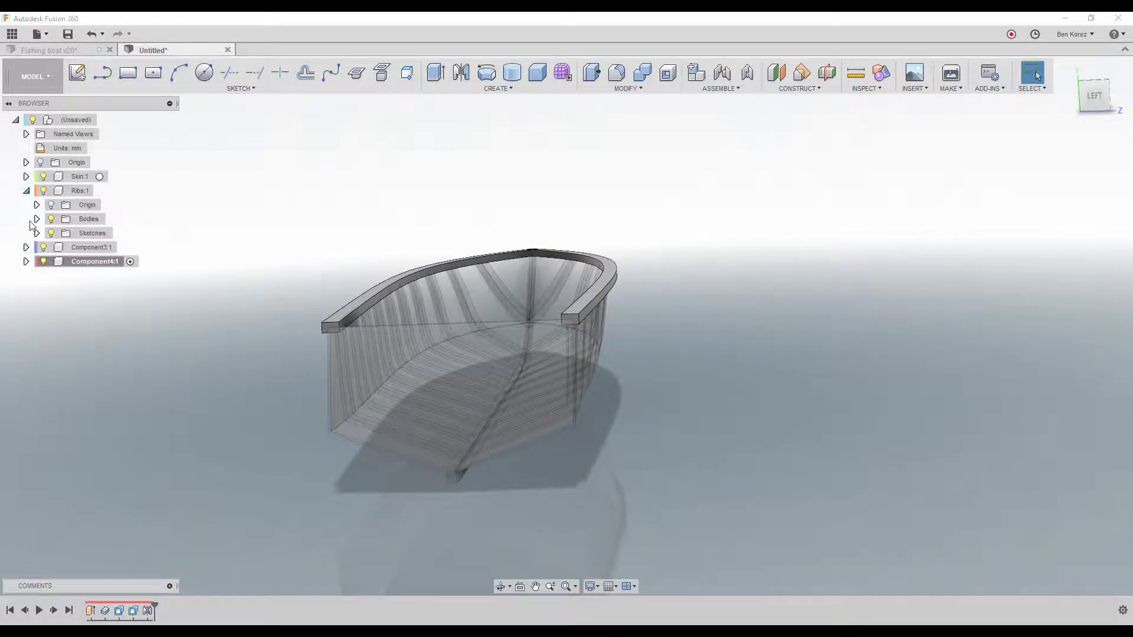
pyautogui.click(37, 219)
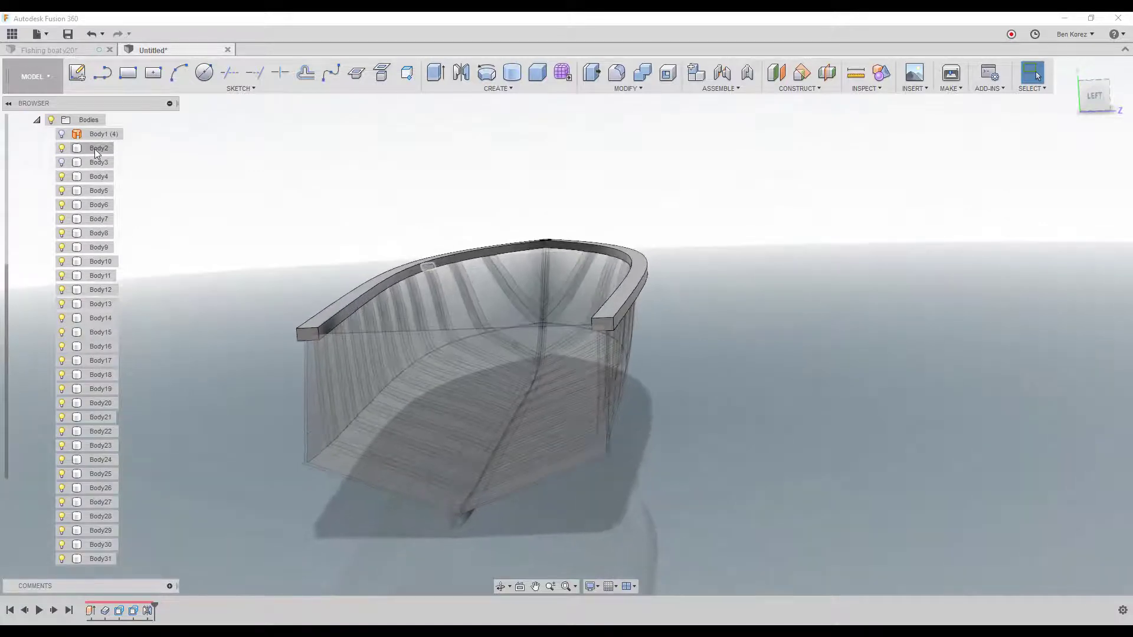
pyautogui.click(38, 120)
pyautogui.click(43, 261)
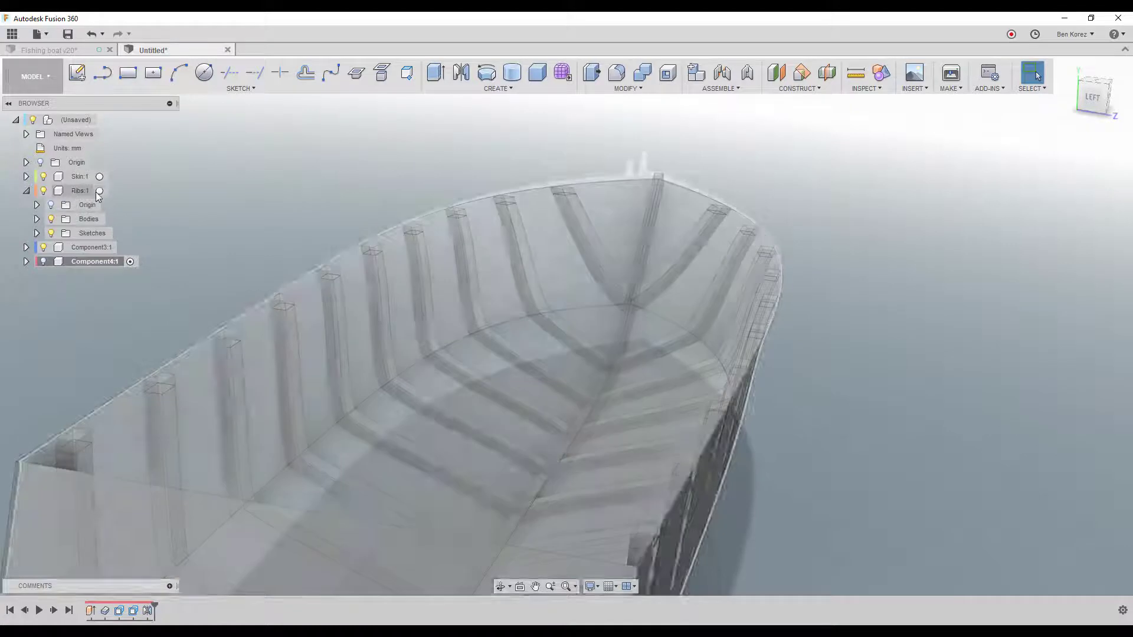
pyautogui.click(99, 192)
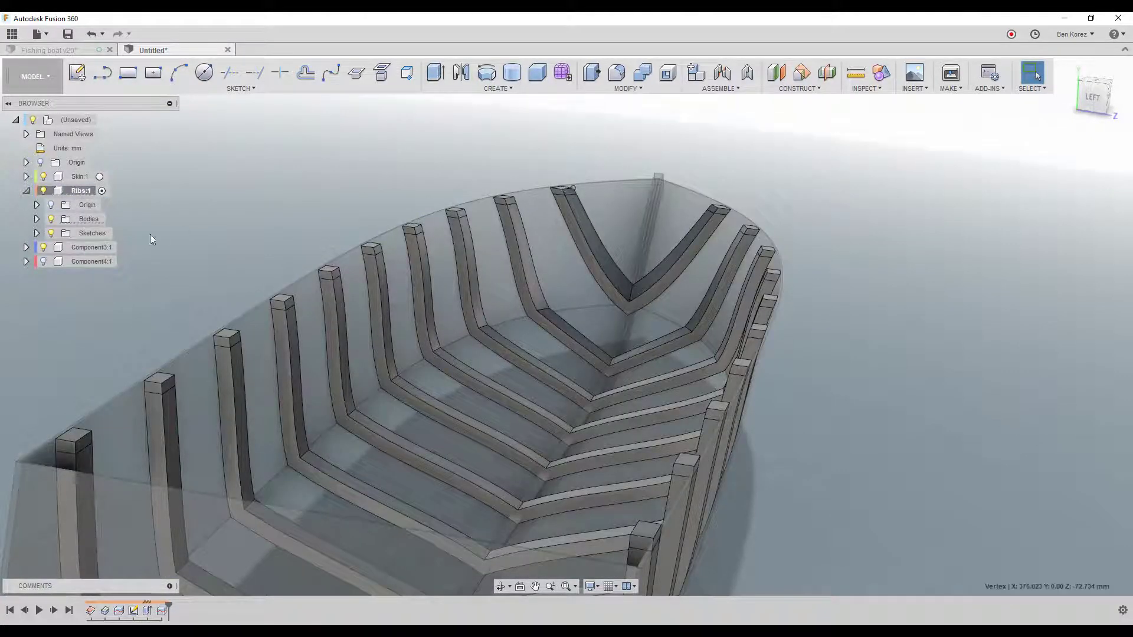
# Hide the cut-off rib tops in the Ribs component: Body2, Body4 to Body13, and the odd-numbered bodies from Body17 to Body31.
pyautogui.click(35, 220)
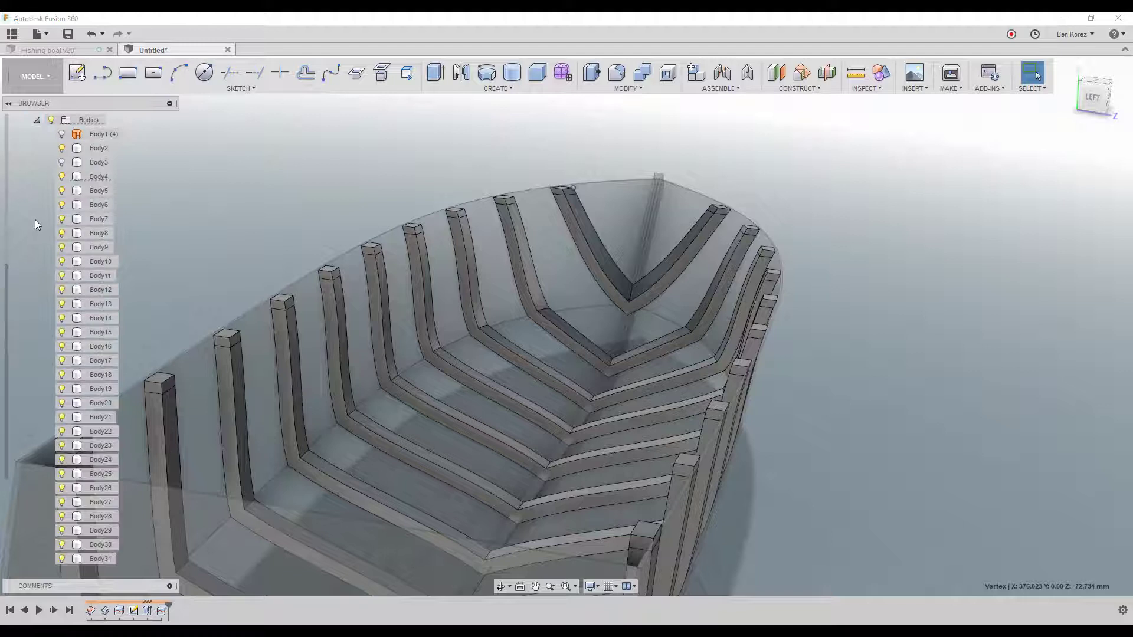
pyautogui.keyDown('ctrl'); pyautogui.click(98, 189); pyautogui.keyUp('ctrl')
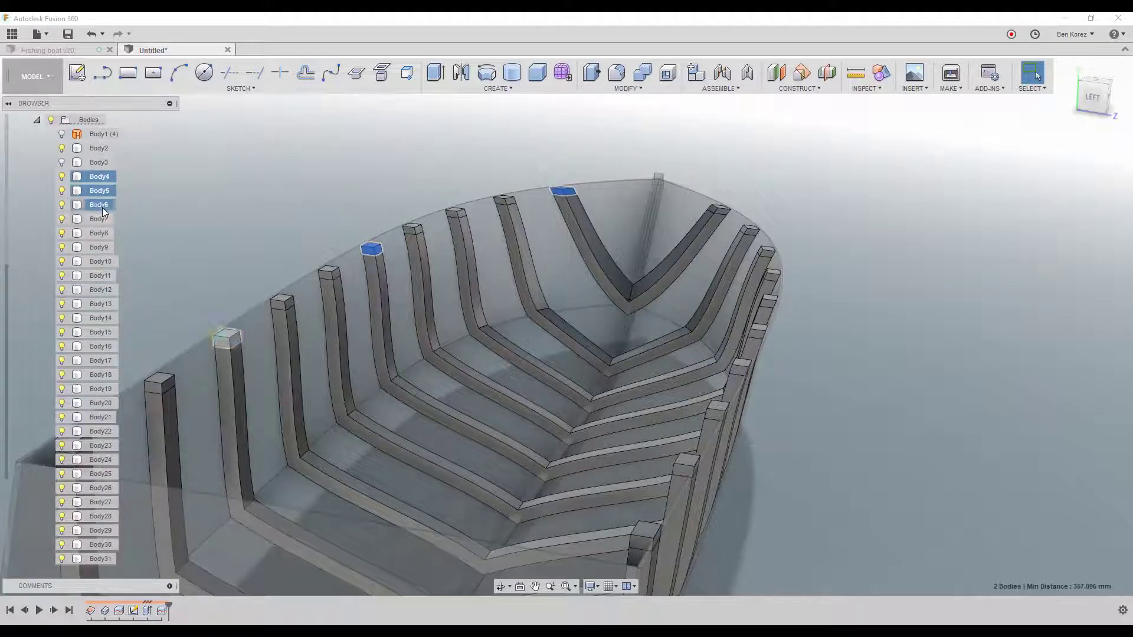
pyautogui.keyDown('ctrl'); pyautogui.click(103, 207); pyautogui.keyUp('ctrl')
pyautogui.keyDown('ctrl'); pyautogui.click(101, 219); pyautogui.keyUp('ctrl')
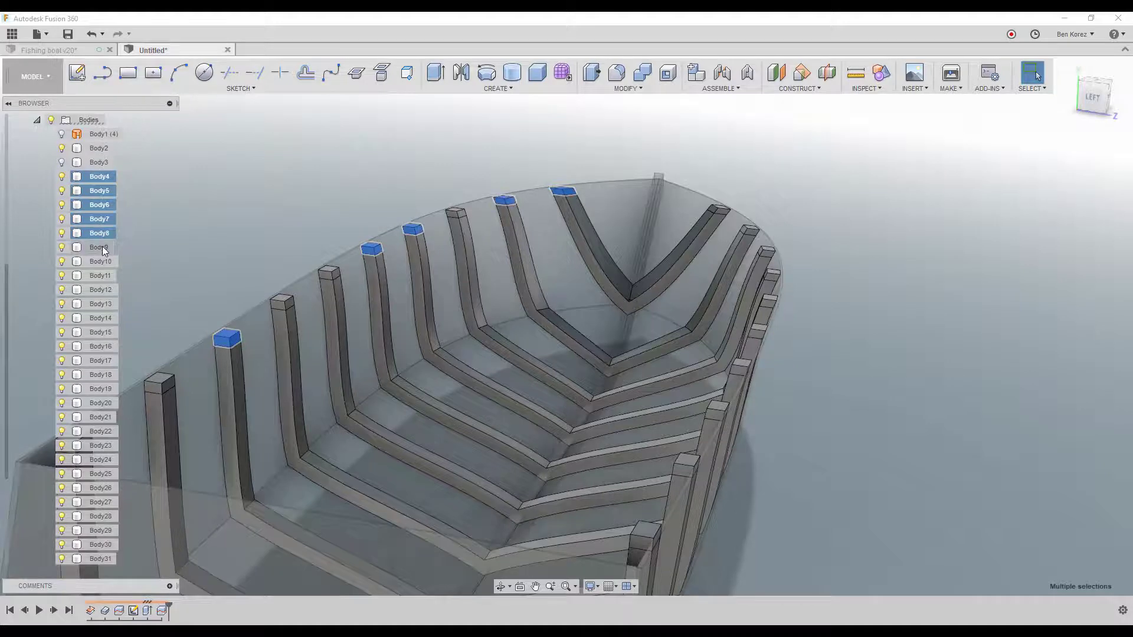
pyautogui.keyDown('ctrl'); pyautogui.click(100, 247); pyautogui.keyUp('ctrl')
pyautogui.keyDown('ctrl'); pyautogui.click(101, 261); pyautogui.keyUp('ctrl')
pyautogui.keyDown('ctrl'); pyautogui.click(99, 276); pyautogui.keyUp('ctrl')
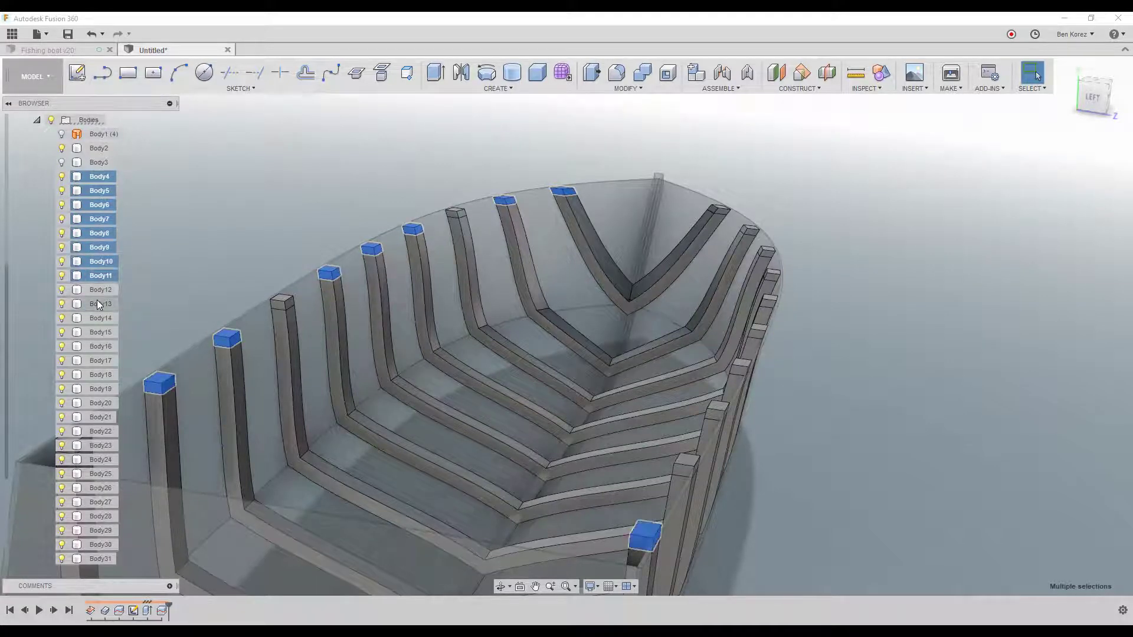
pyautogui.keyDown('ctrl'); pyautogui.click(101, 290); pyautogui.keyUp('ctrl')
pyautogui.keyDown('ctrl'); pyautogui.click(102, 304); pyautogui.keyUp('ctrl')
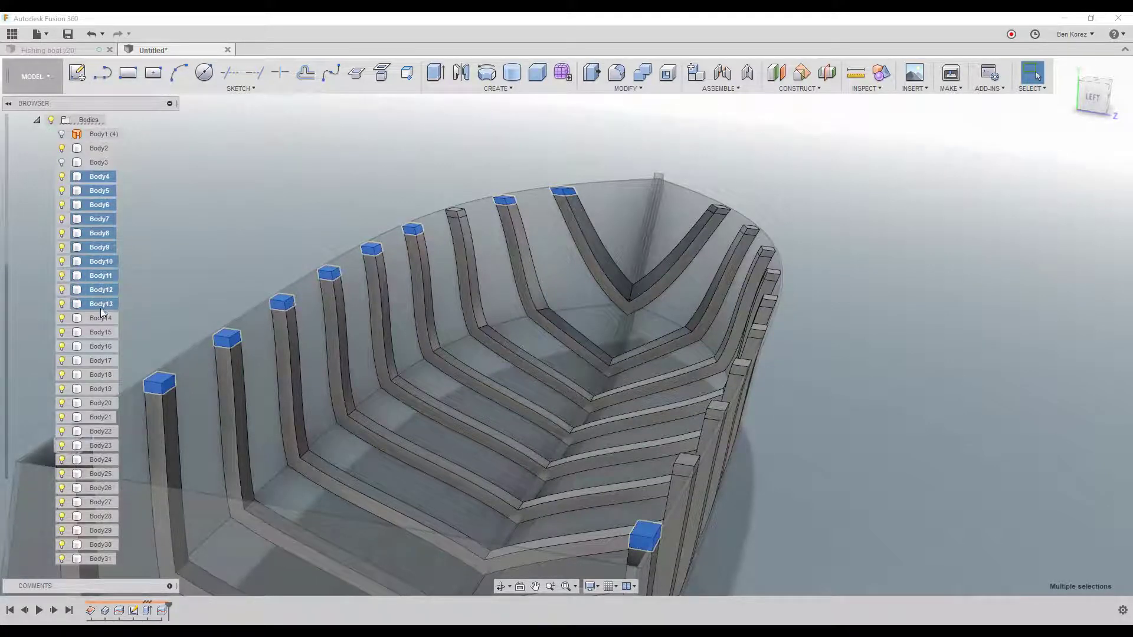
pyautogui.keyDown('ctrl'); pyautogui.click(101, 318); pyautogui.keyUp('ctrl')
pyautogui.keyDown('ctrl'); pyautogui.click(96, 333); pyautogui.keyUp('ctrl')
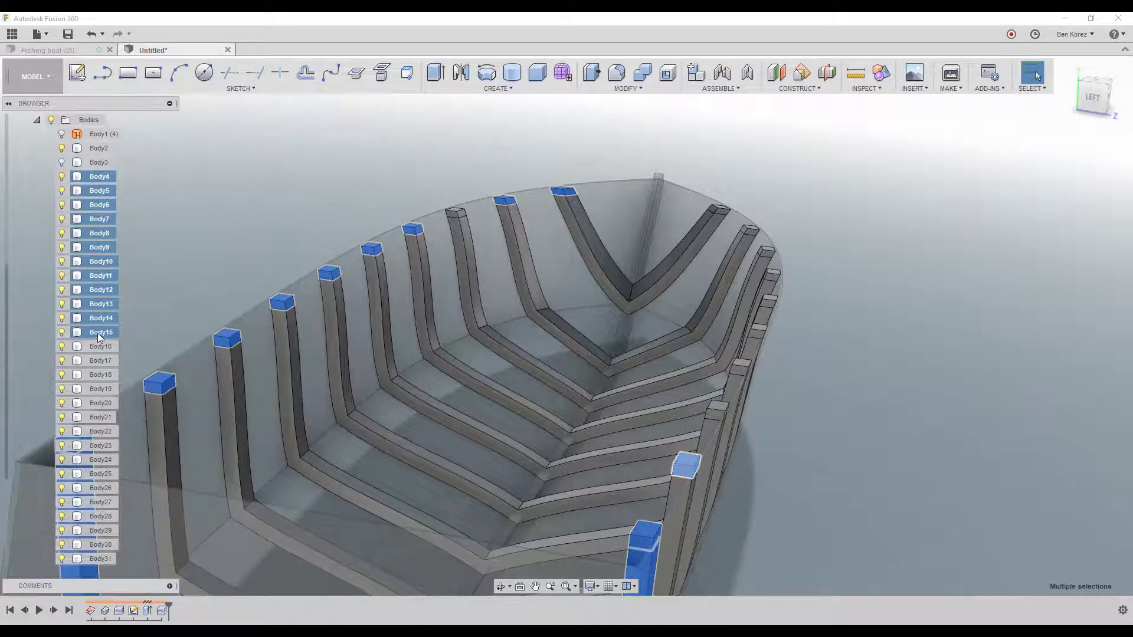
pyautogui.keyDown('ctrl'); pyautogui.click(98, 333); pyautogui.keyUp('ctrl')
pyautogui.scroll(-3, 175, 229)
pyautogui.scroll(-2, 713, 292)
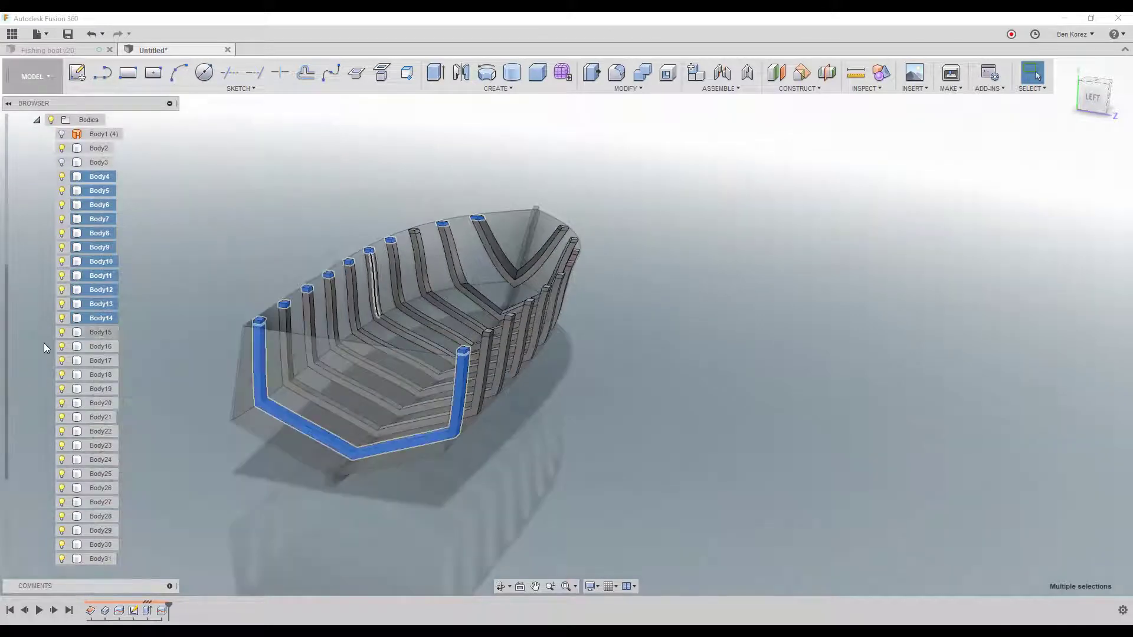
pyautogui.keyDown('ctrl'); pyautogui.click(104, 319); pyautogui.keyUp('ctrl')
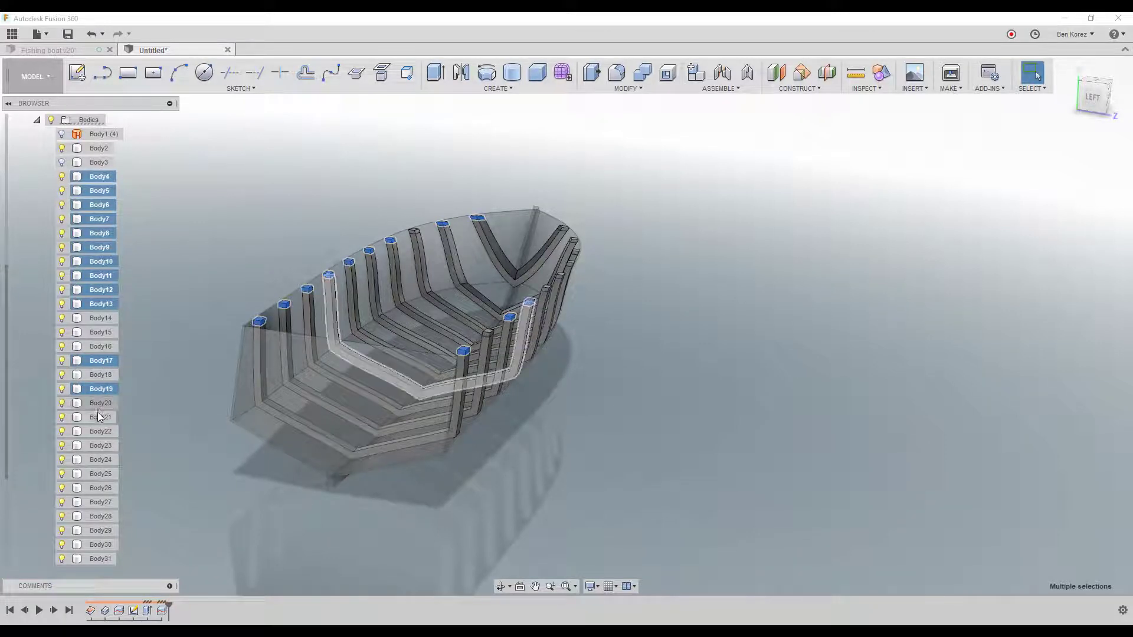
pyautogui.keyDown('ctrl'); pyautogui.click(99, 446); pyautogui.keyUp('ctrl')
pyautogui.keyDown('ctrl'); pyautogui.click(100, 475); pyautogui.keyUp('ctrl')
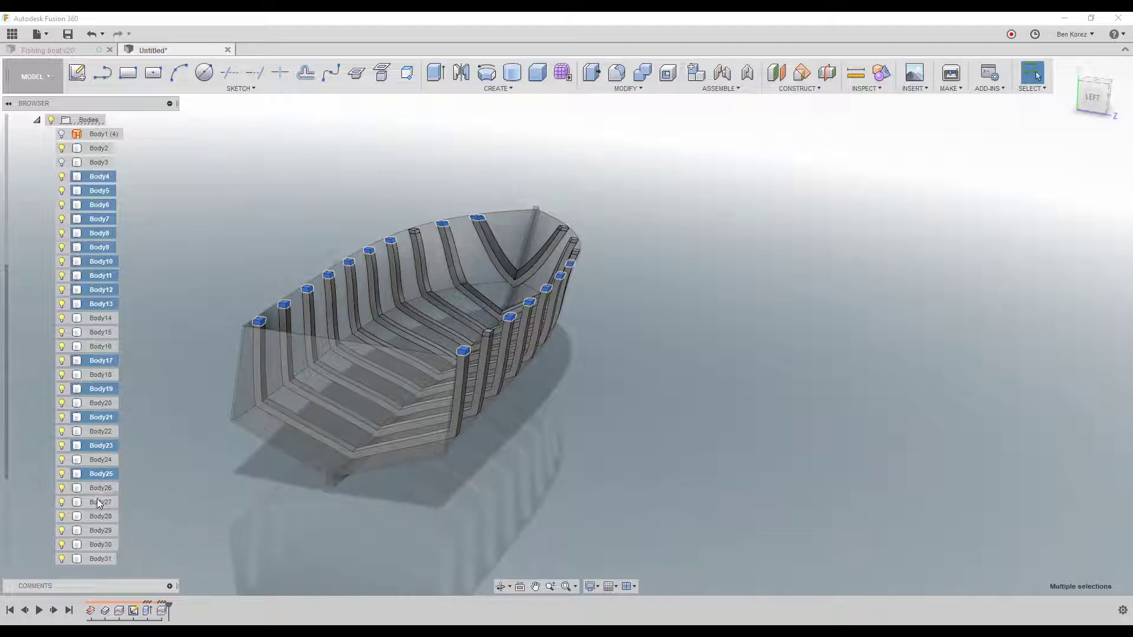
pyautogui.keyDown('ctrl'); pyautogui.click(99, 531); pyautogui.keyUp('ctrl')
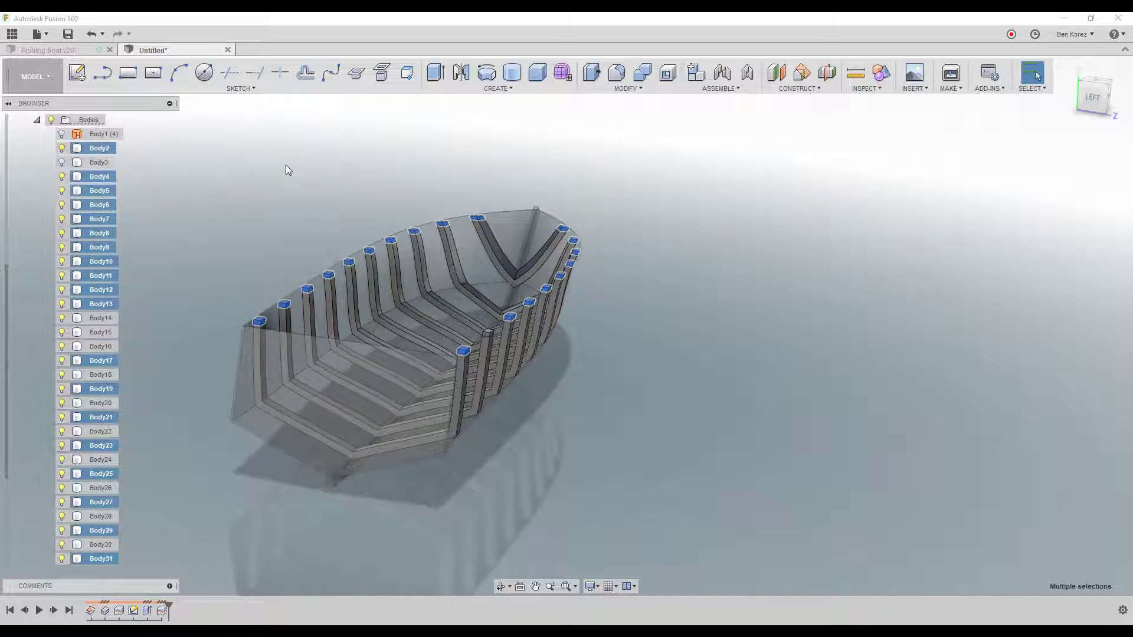
pyautogui.press('v')
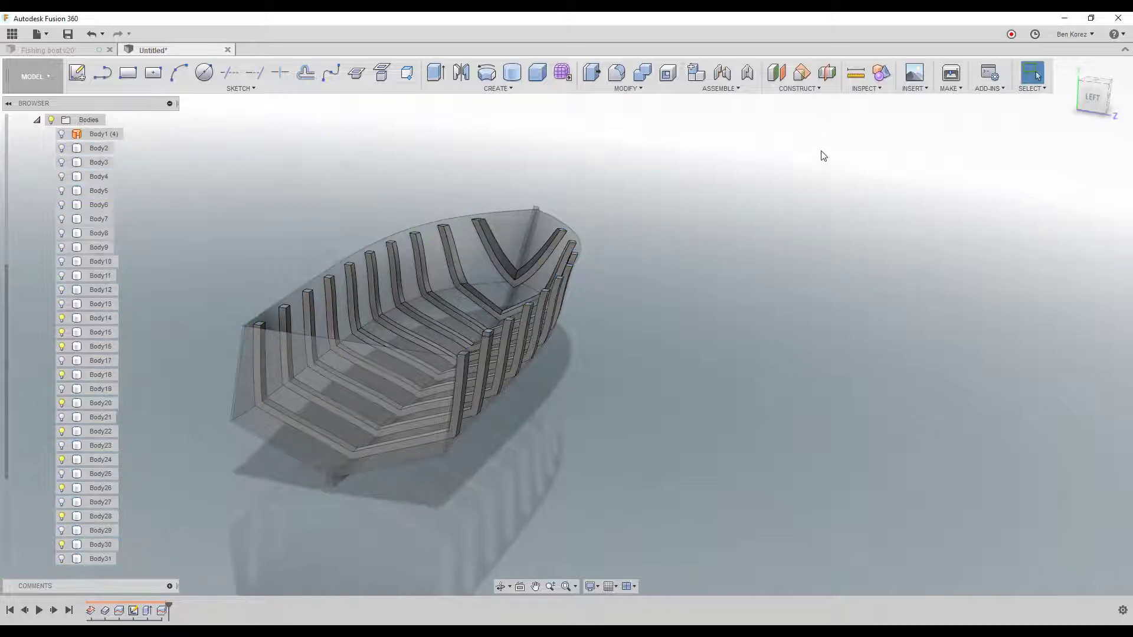
# Remove the hidden bodies Body2 to Body13 and the odd-numbered bodies from Body17 to Body31 from the Ribs component.
pyautogui.click(98, 148)
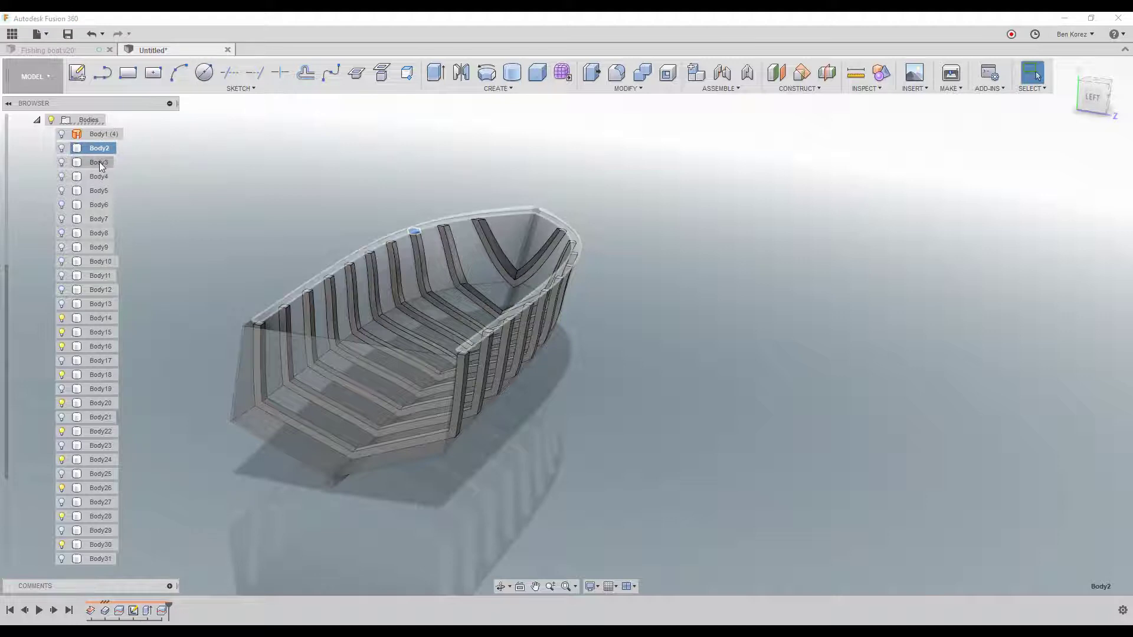
pyautogui.keyDown('shift'); pyautogui.click(105, 304); pyautogui.keyUp('shift')
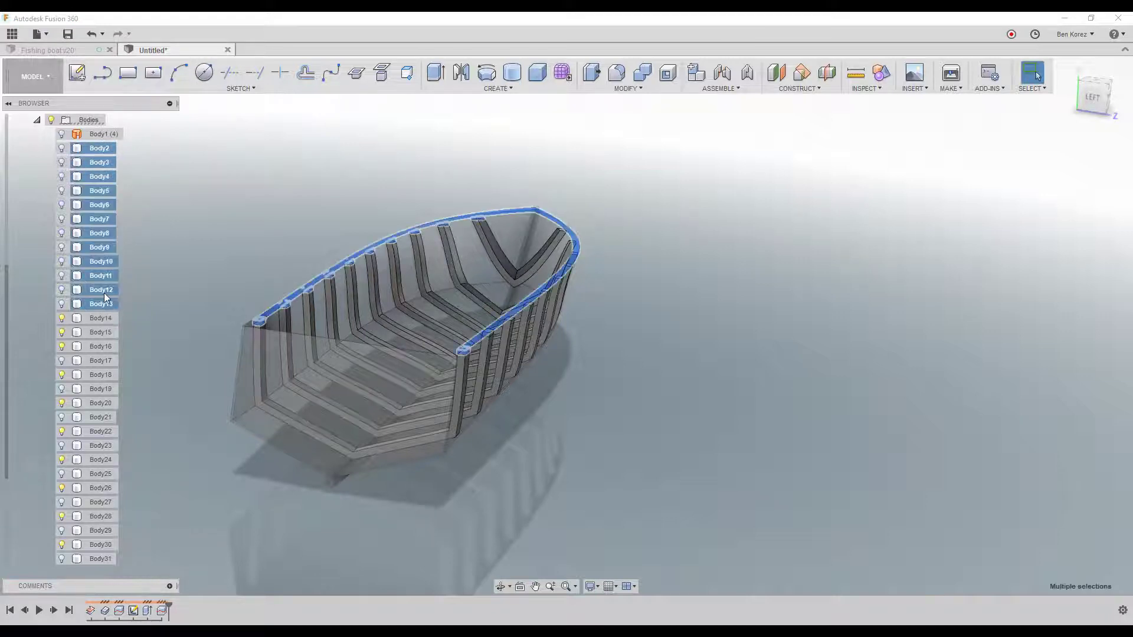
pyautogui.keyDown('ctrl'); pyautogui.click(94, 361); pyautogui.keyUp('ctrl')
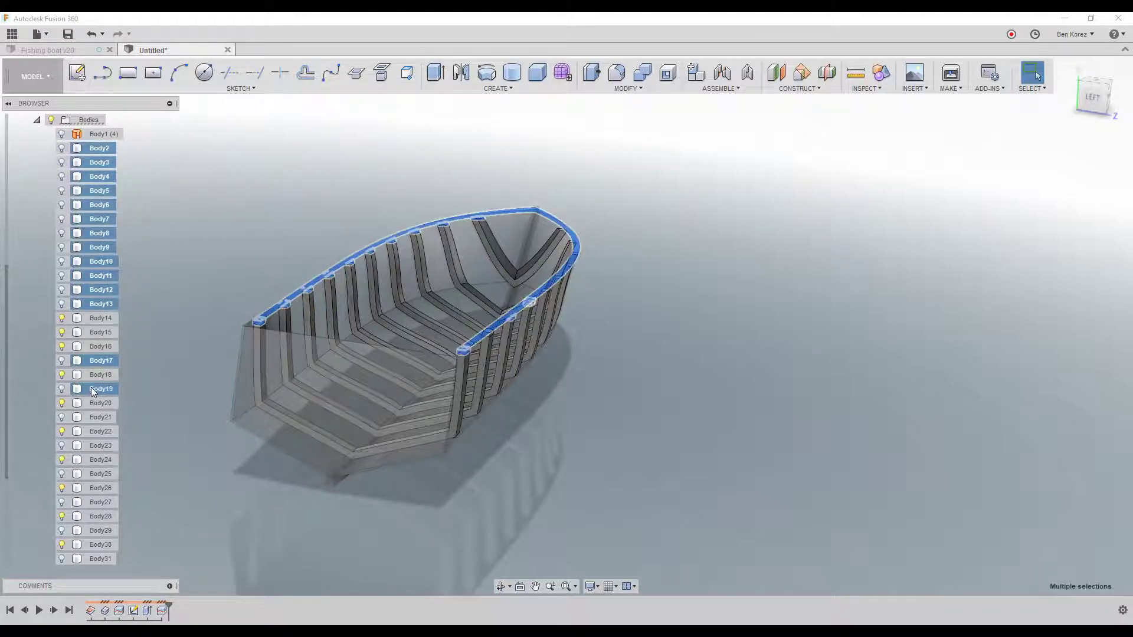
pyautogui.keyDown('ctrl'); pyautogui.click(96, 417); pyautogui.keyUp('ctrl')
pyautogui.keyDown('ctrl'); pyautogui.click(96, 446); pyautogui.keyUp('ctrl')
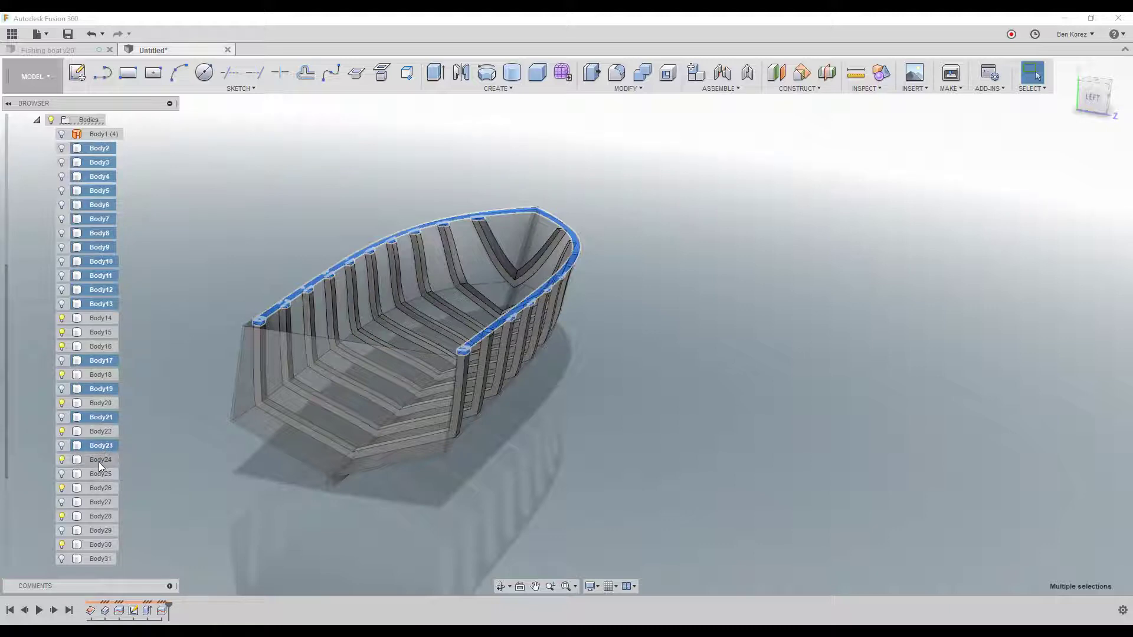
pyautogui.keyDown('ctrl'); pyautogui.click(99, 474); pyautogui.keyUp('ctrl')
pyautogui.scroll(-2, 88, 549)
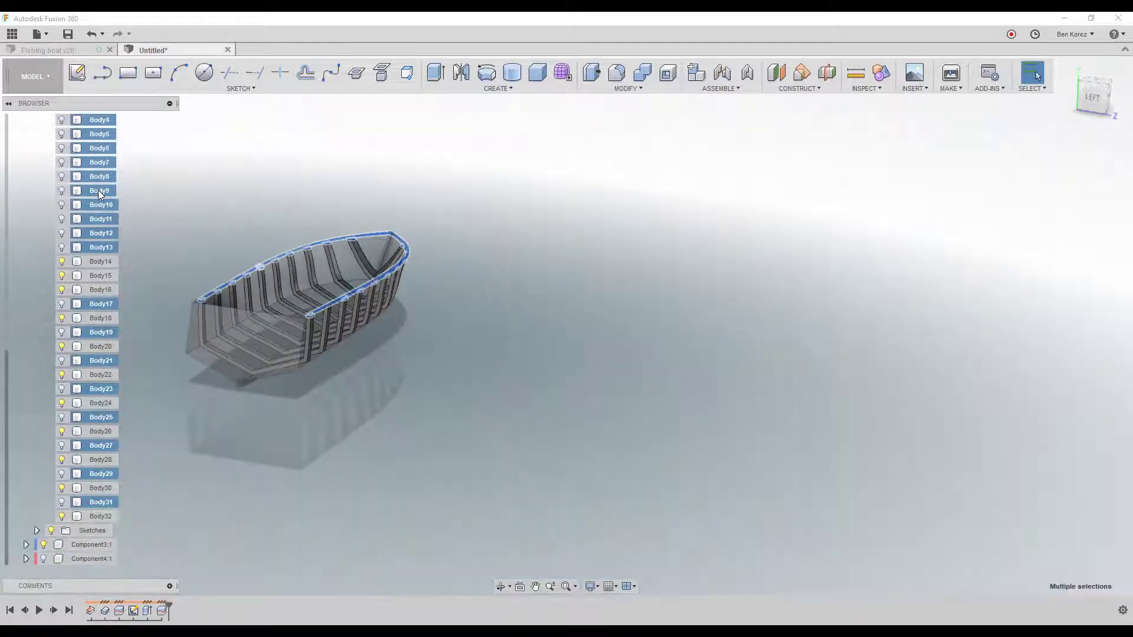
pyautogui.rightClick(97, 190)
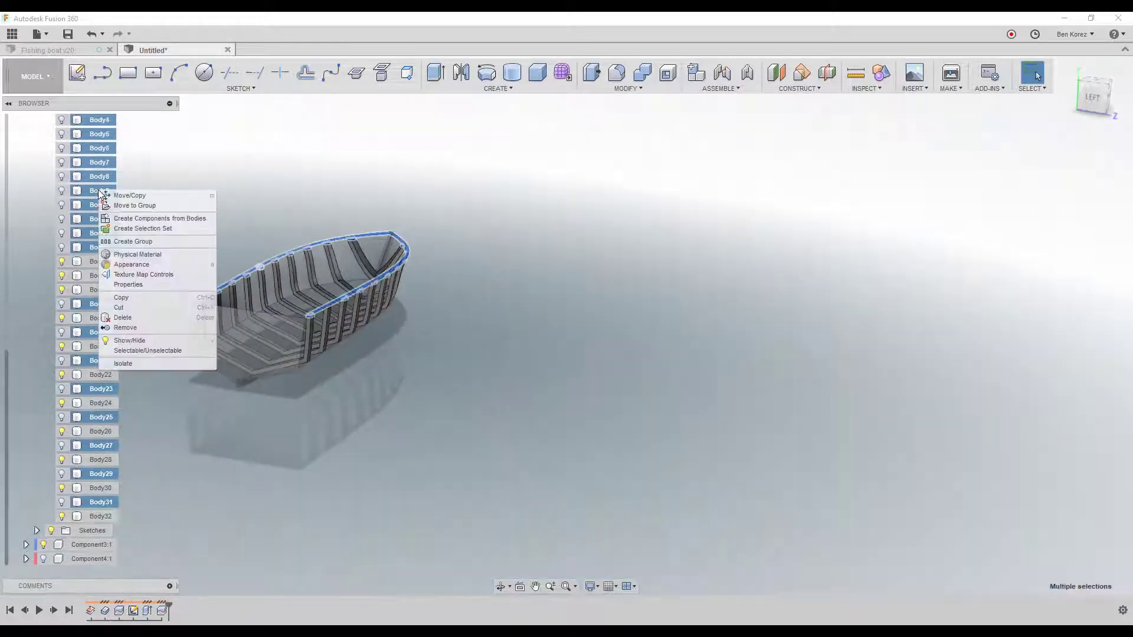
pyautogui.click(129, 327)
pyautogui.scroll(-5, 700, 335)
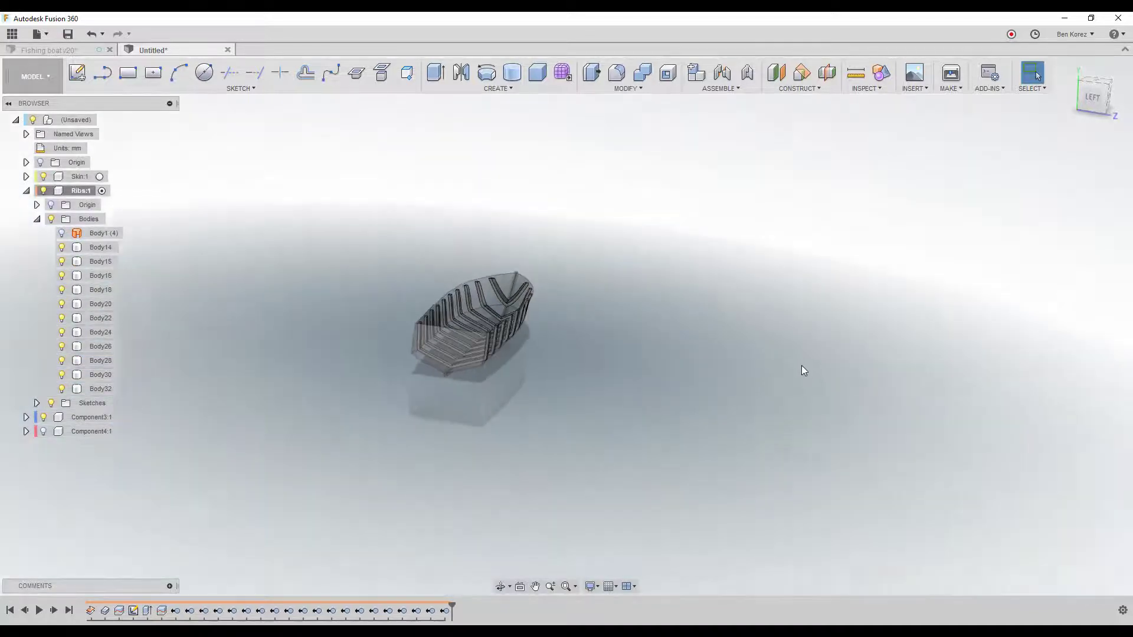
pyautogui.scroll(5, 515, 302)
pyautogui.scroll(5, 487, 302)
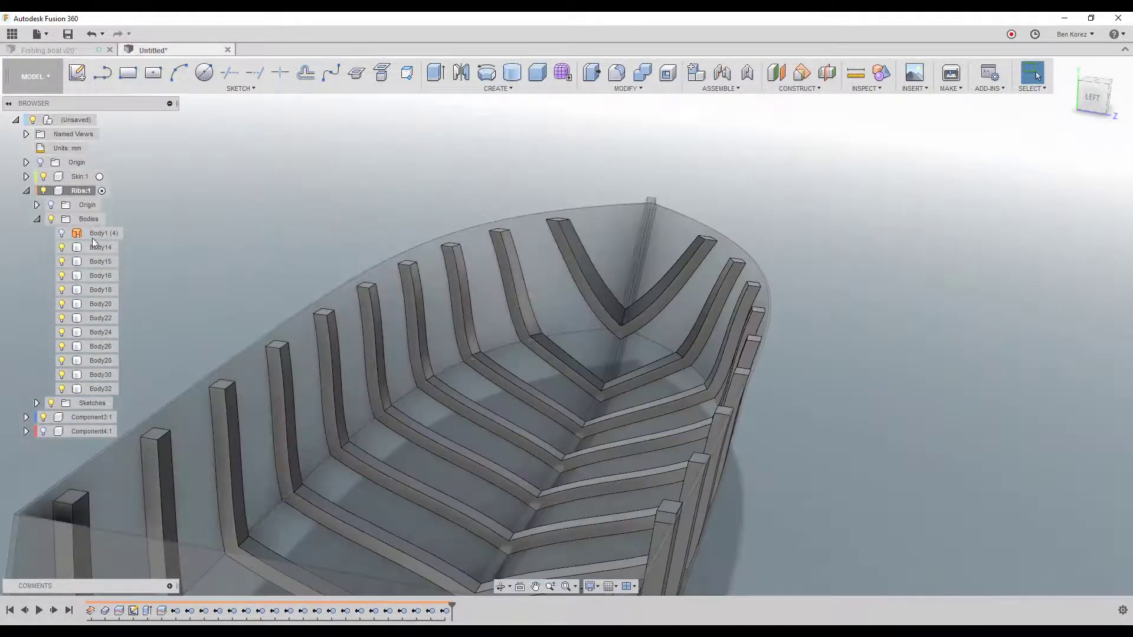
# Show the rim rail component again and activate the top-level assembly to view the whole boat.
pyautogui.click(37, 219)
pyautogui.click(42, 262)
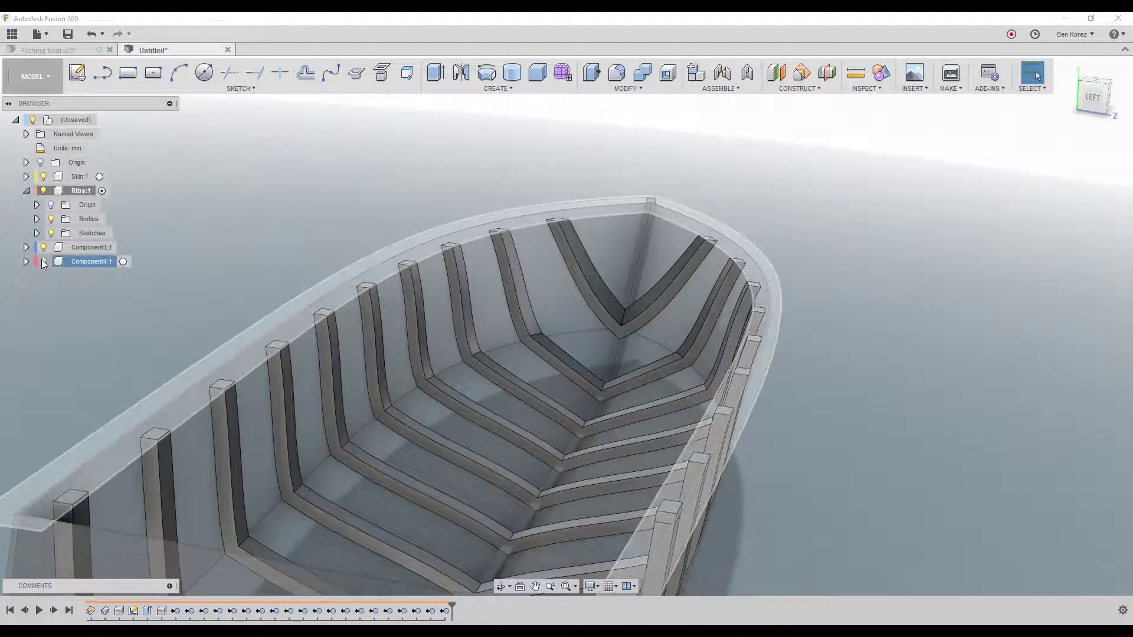
pyautogui.doubleClick(65, 121)
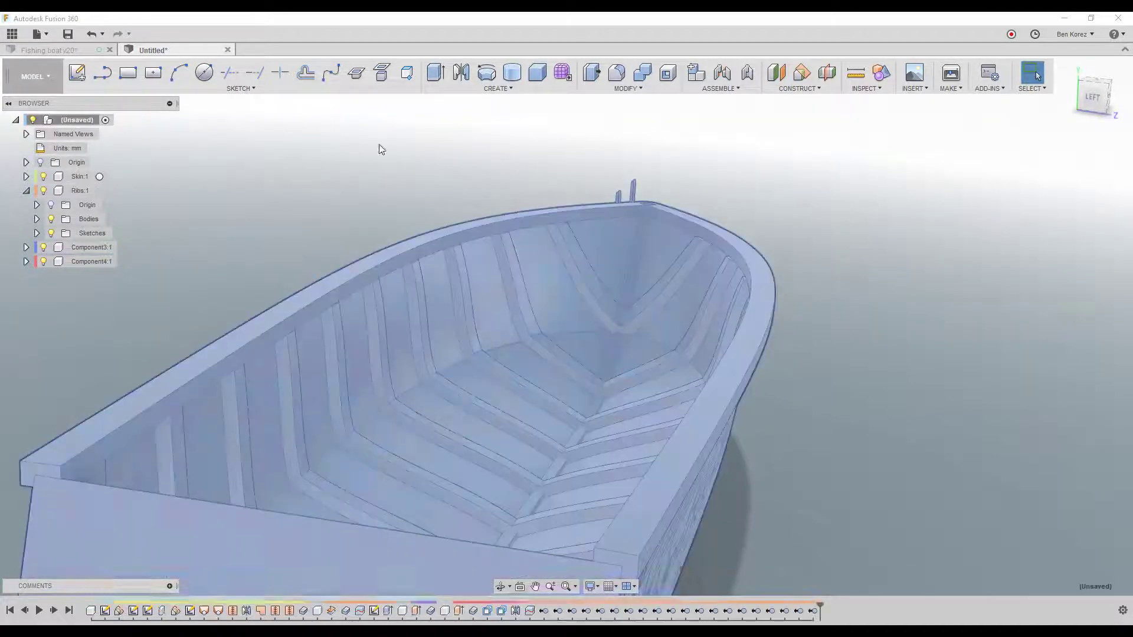
pyautogui.click(382, 150)
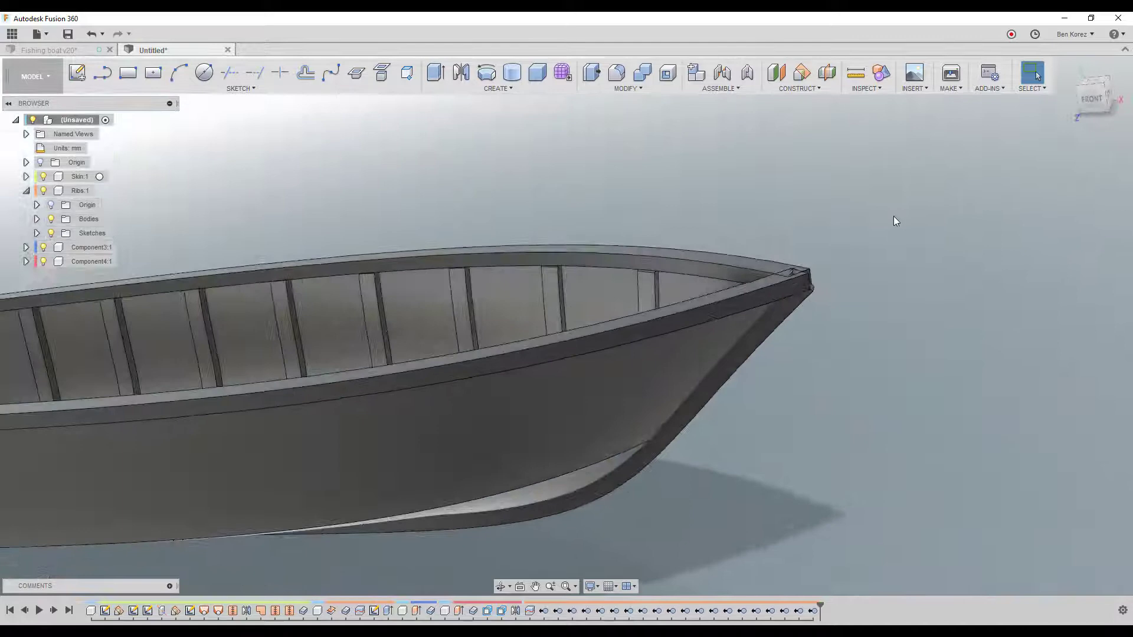
pyautogui.keyDown('shift'); pyautogui.moveTo(894, 216); pyautogui.dragTo(848, 288, button='middle'); pyautogui.keyUp('shift')
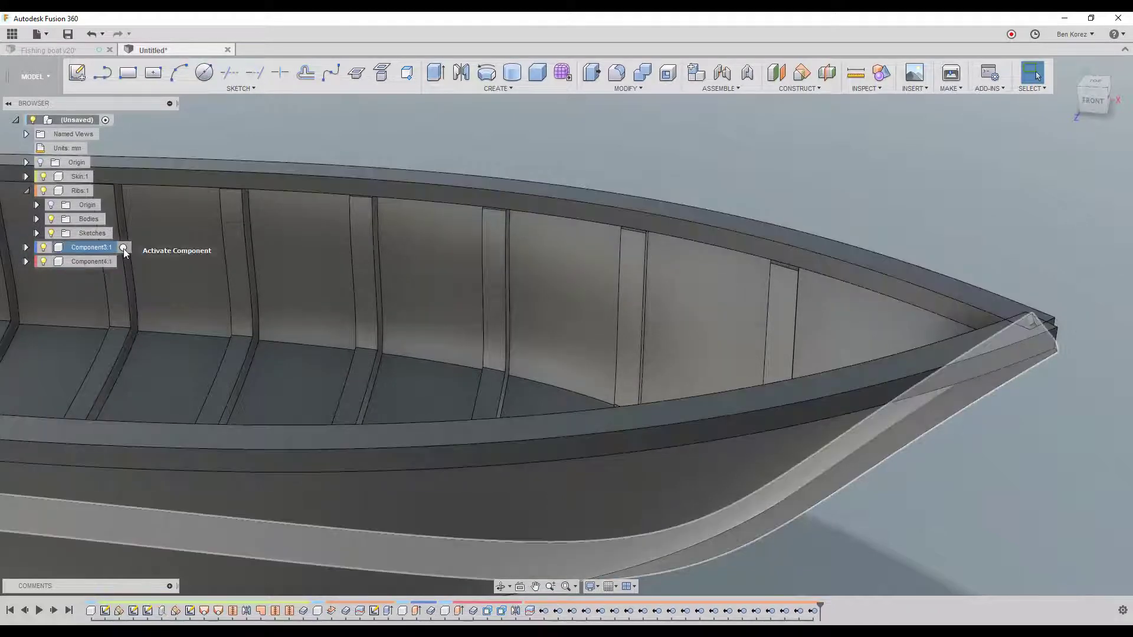
# Activate the keel component, Component3, and start a sketch on the lengthwise vertical origin plane with Slice enabled.
pyautogui.click(123, 248)
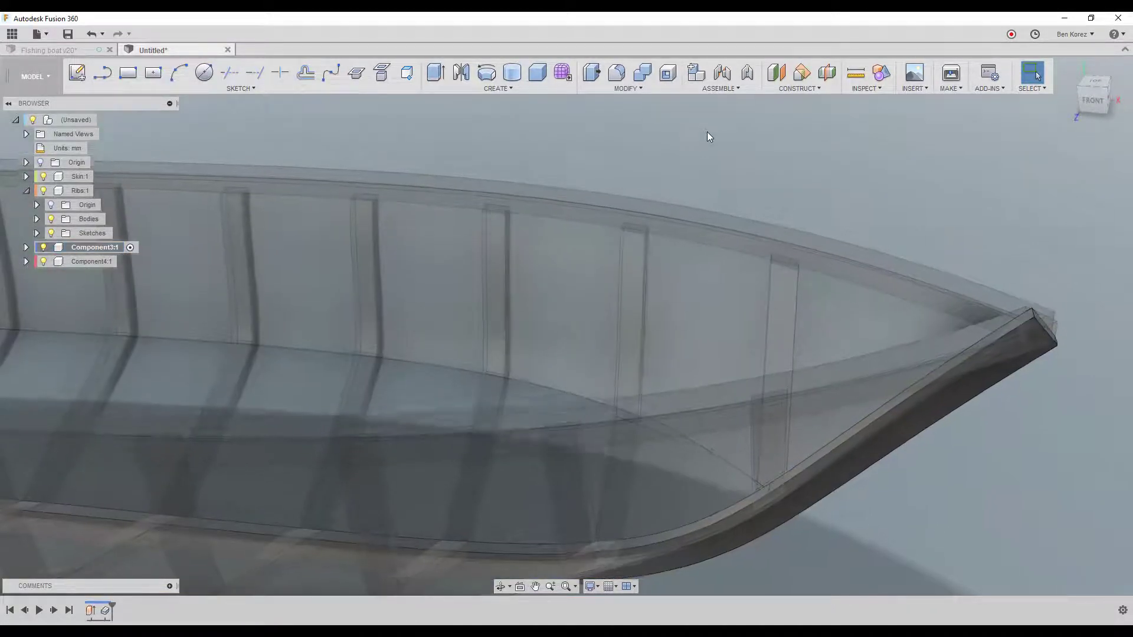
pyautogui.click(78, 73)
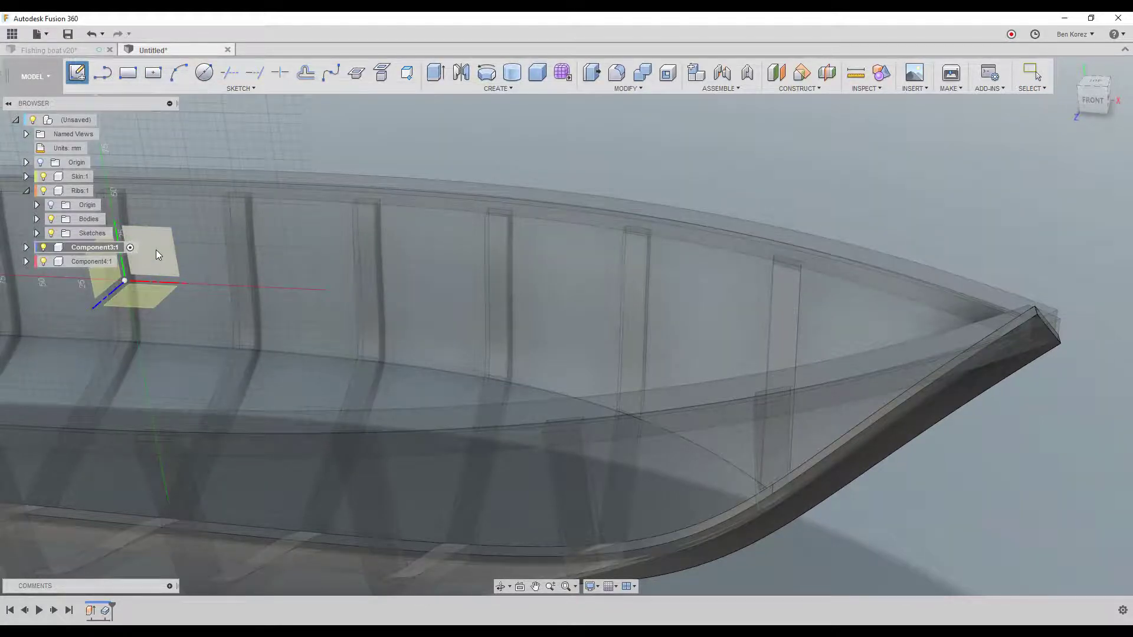
pyautogui.click(156, 250)
pyautogui.scroll(8, 765, 346)
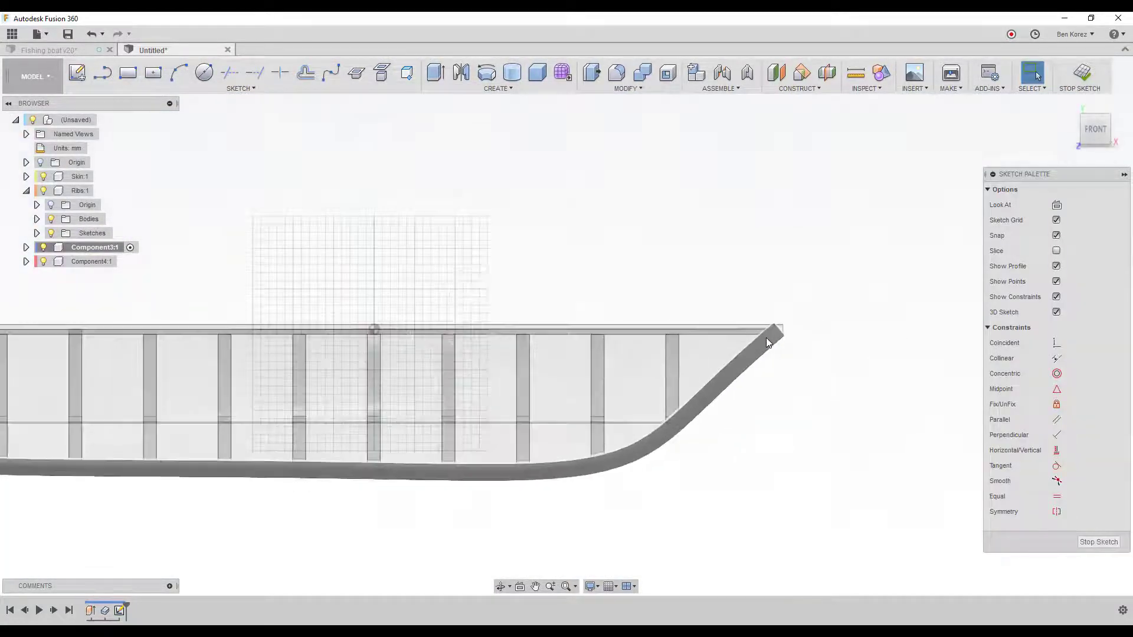
pyautogui.click(1056, 251)
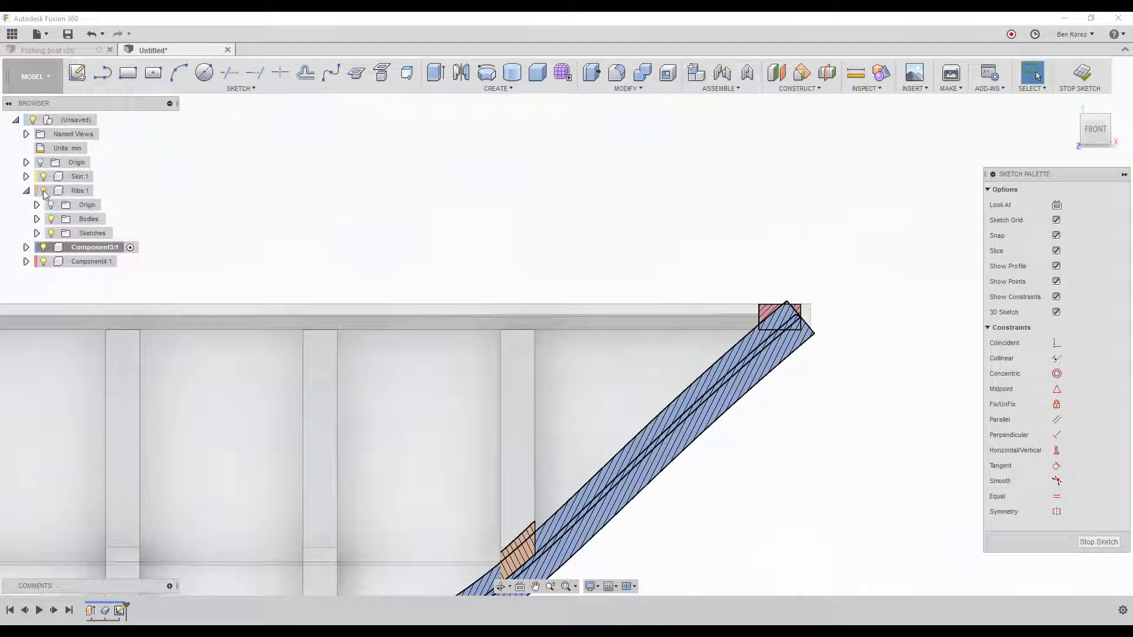
# Hide the Ribs component, and turn the rim rail component off and back on to examine the keel's bow end.
pyautogui.click(43, 190)
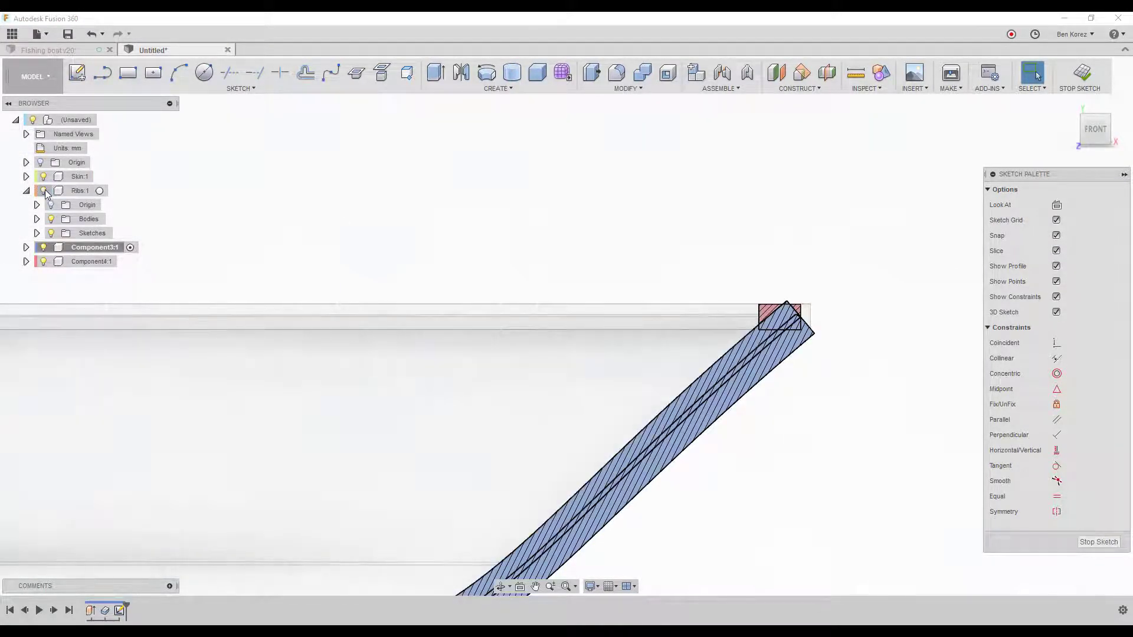
pyautogui.click(43, 261)
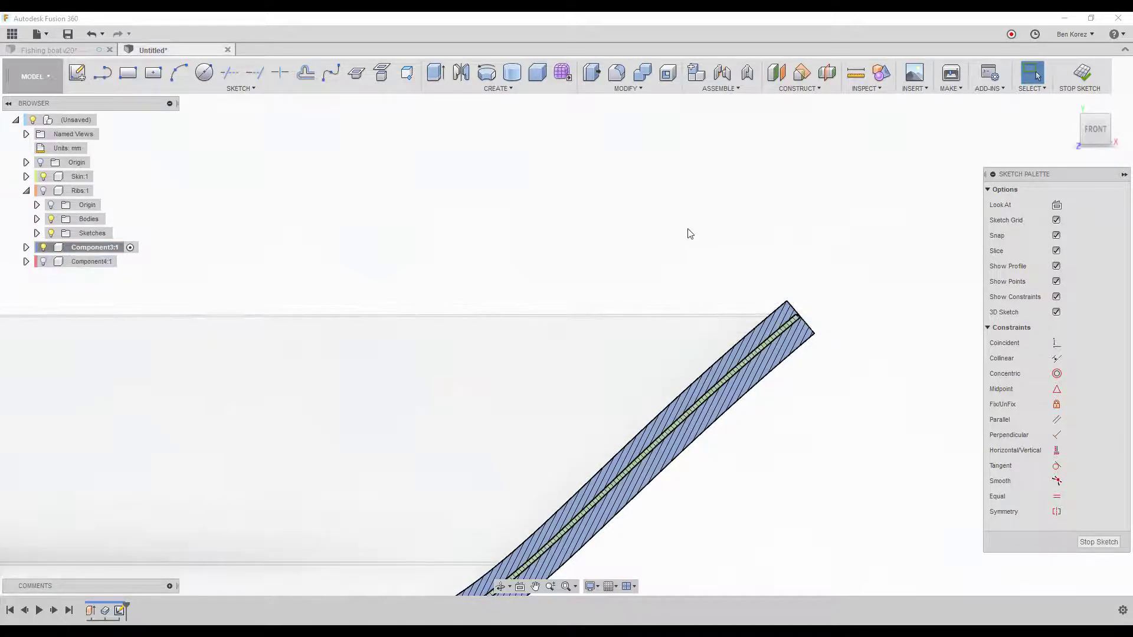
pyautogui.scroll(-1, 528, 240)
pyautogui.scroll(4, 784, 332)
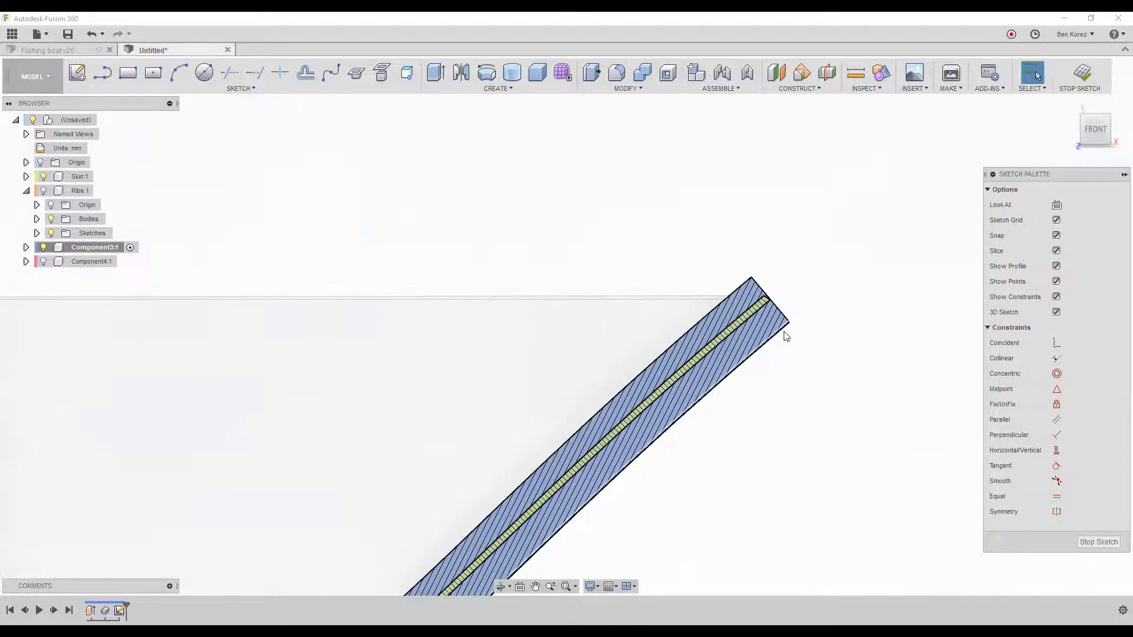
pyautogui.click(44, 262)
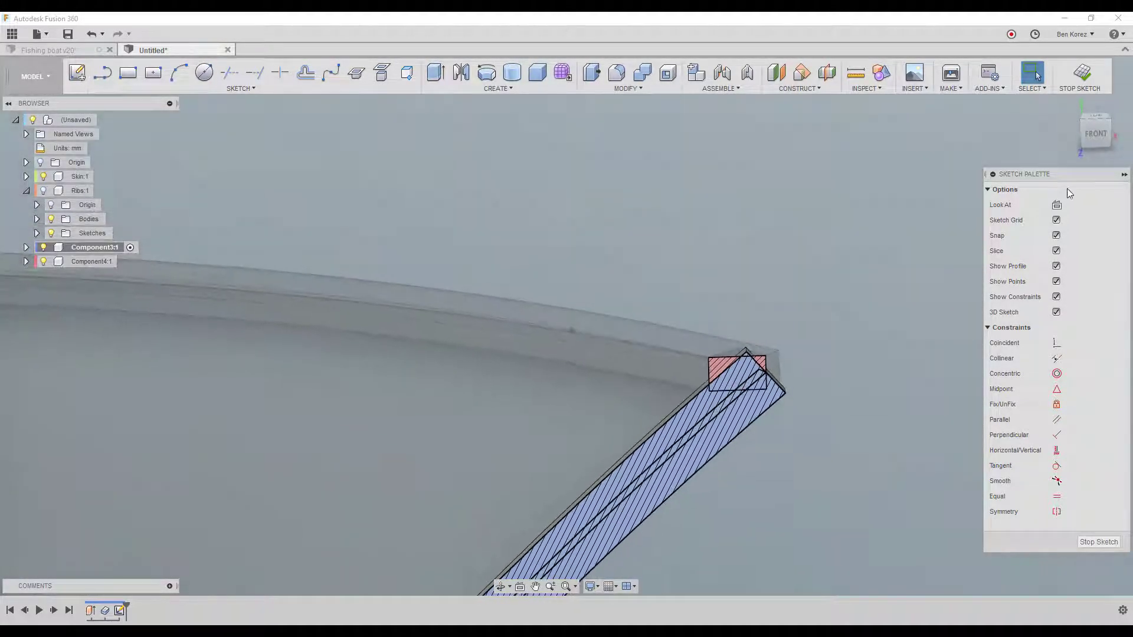
# Project the keel's upper and lower long edges at the bow into the sketch, working in the front view.
pyautogui.click(1096, 134)
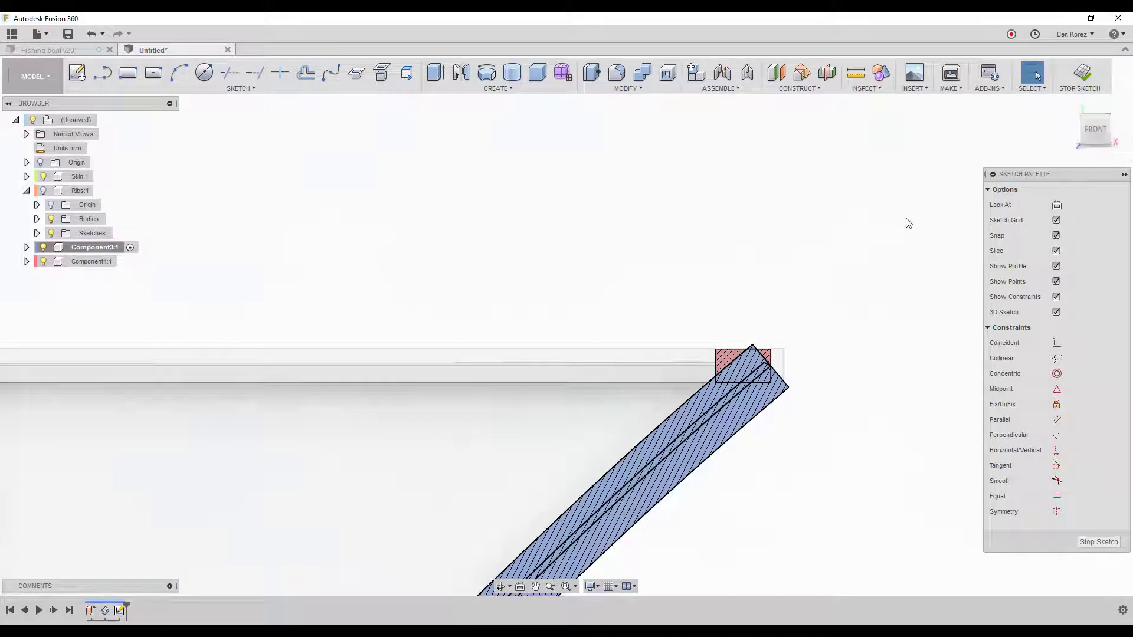
pyautogui.press('p')
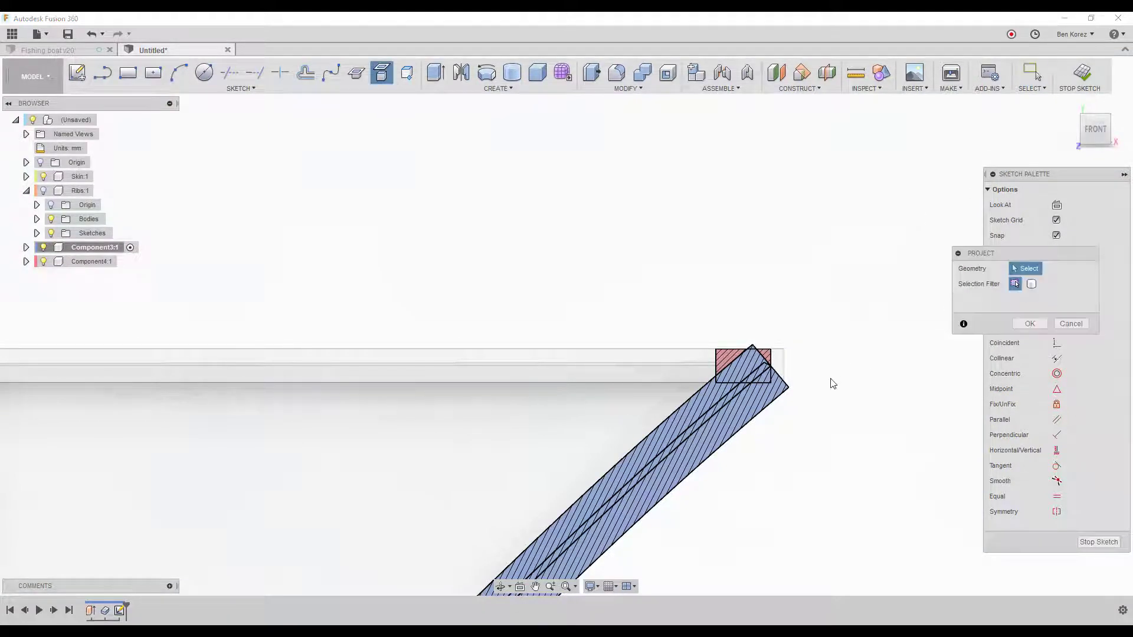
pyautogui.click(780, 402)
pyautogui.click(672, 417)
pyautogui.click(1030, 324)
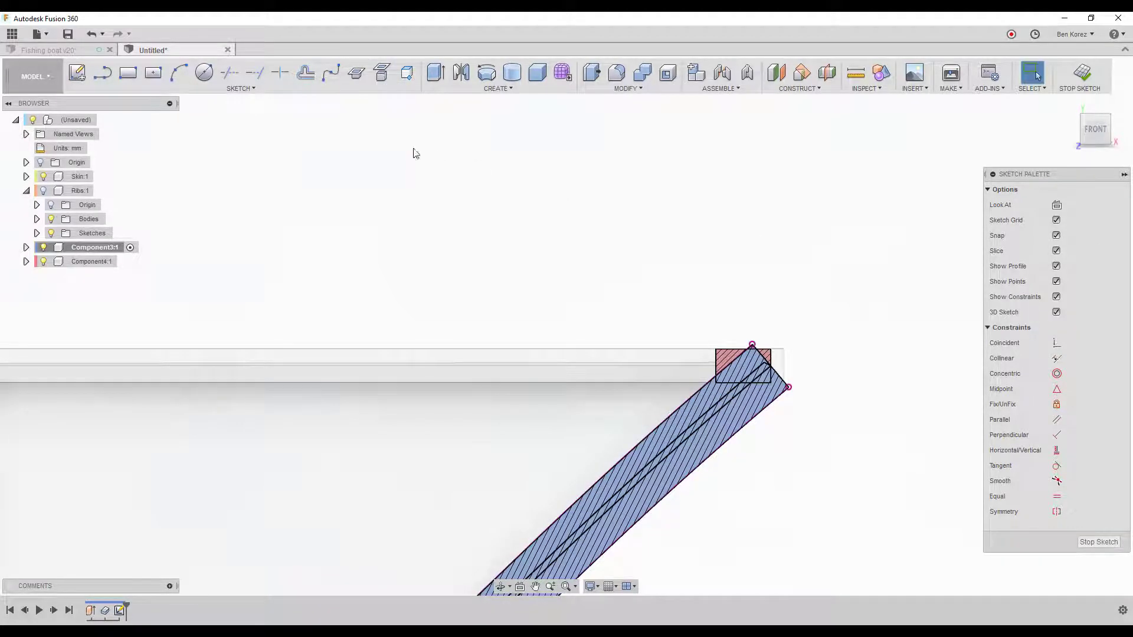
pyautogui.click(331, 71)
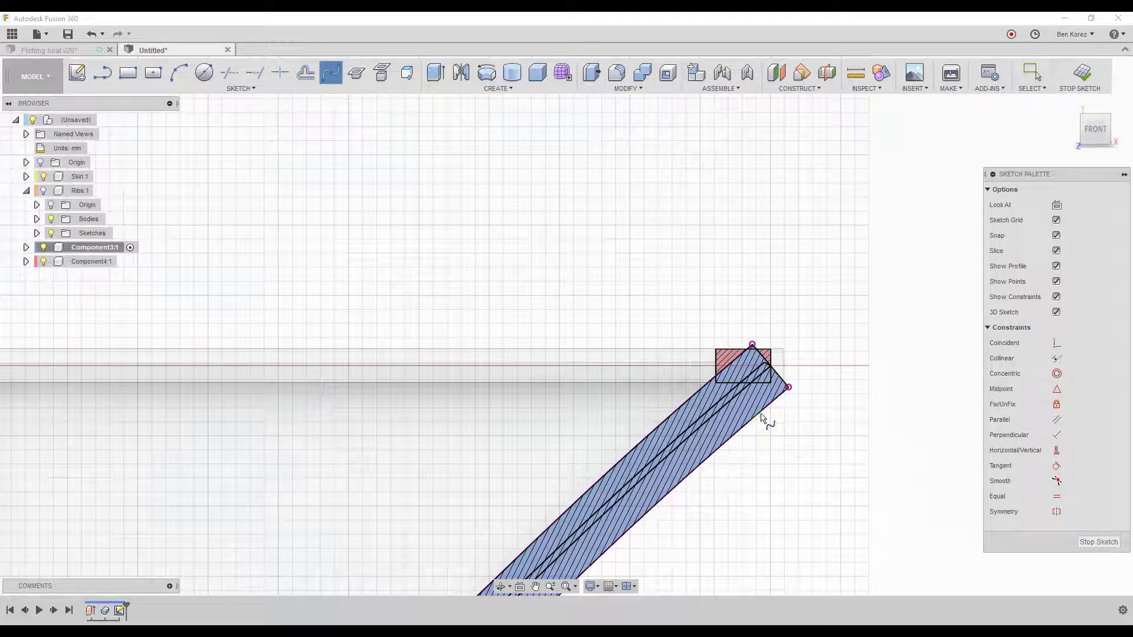
pyautogui.click(789, 388)
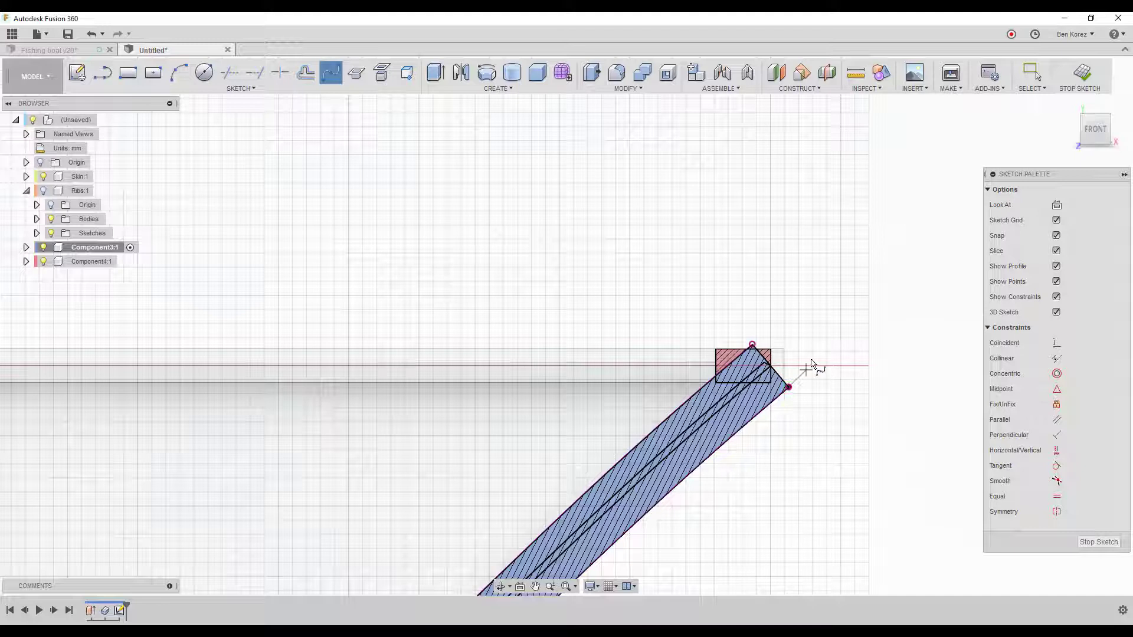
pyautogui.click(840, 338)
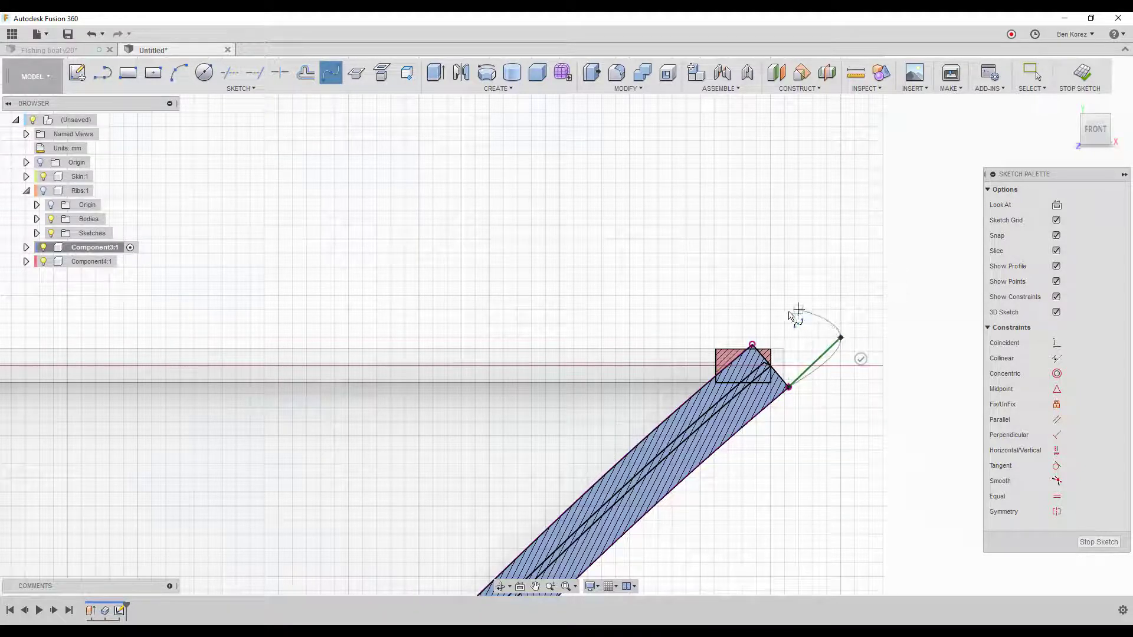
pyautogui.click(754, 277)
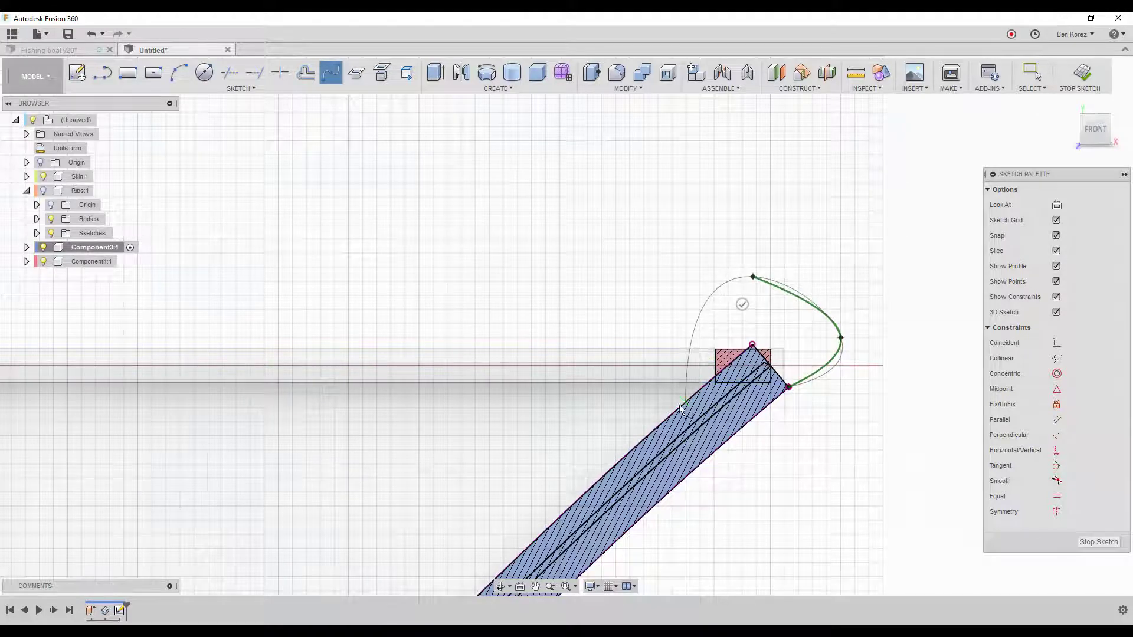
pyautogui.click(649, 436)
pyautogui.press('Escape')
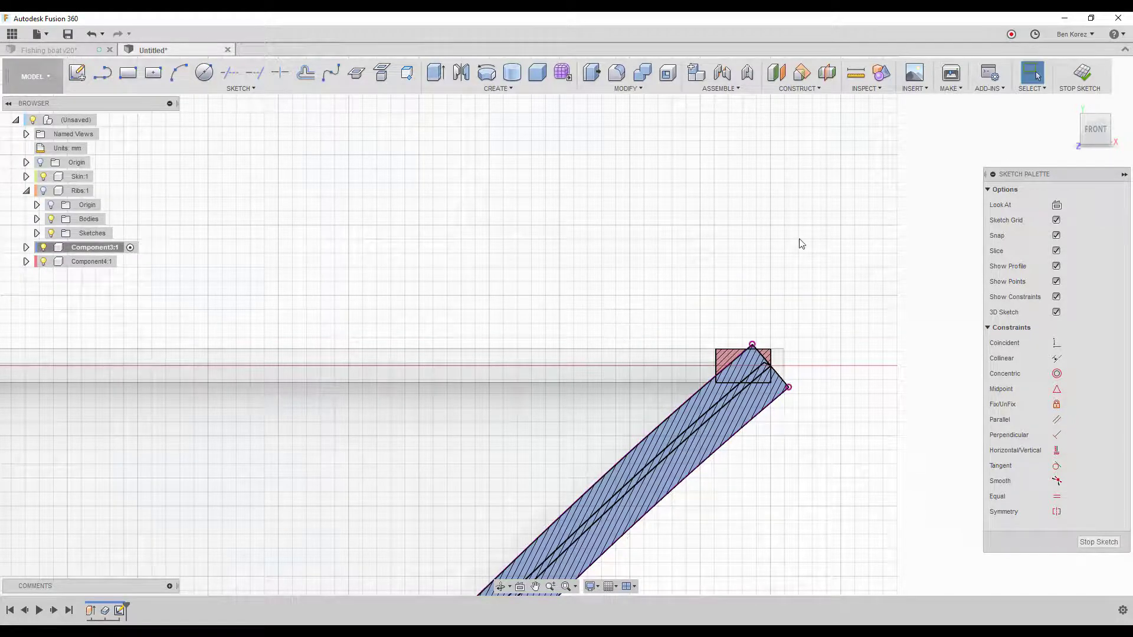
# Draw a fit point spline looping from the keel's lower bow corner up over the rail to the keel's upper edge.
pyautogui.click(331, 72)
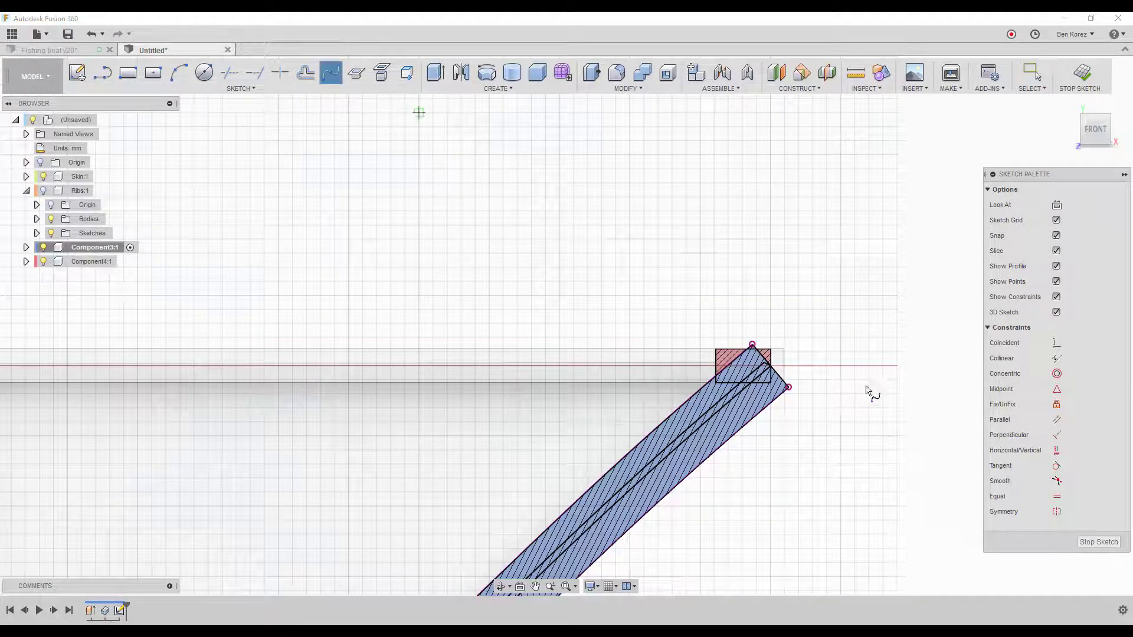
pyautogui.click(788, 388)
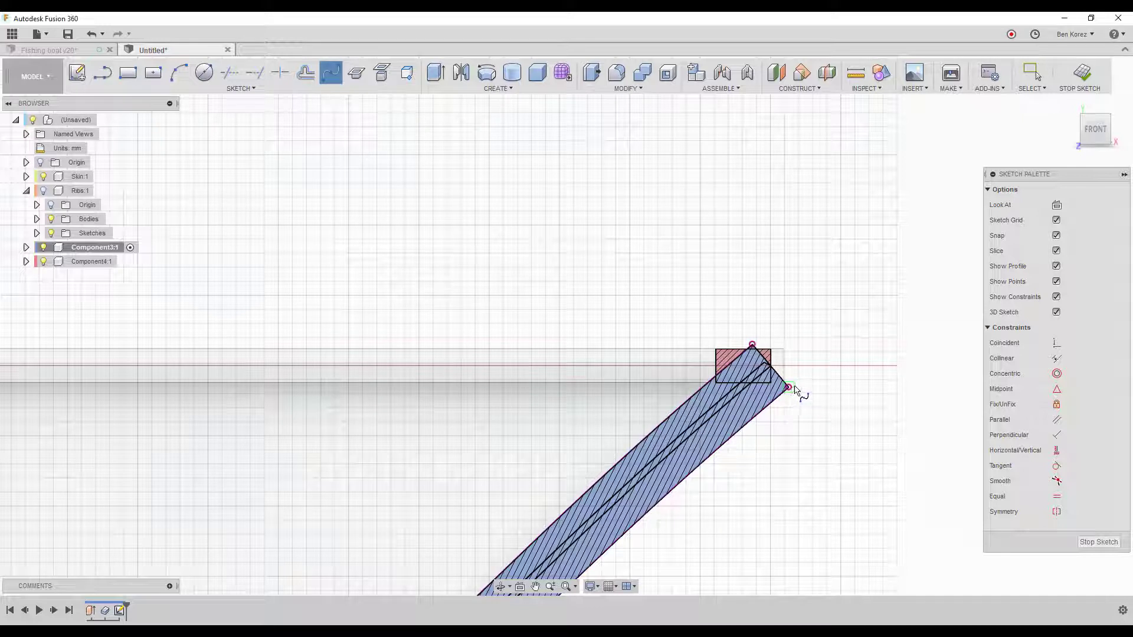
pyautogui.click(841, 323)
pyautogui.click(778, 266)
pyautogui.doubleClick(678, 408)
pyautogui.click(707, 413)
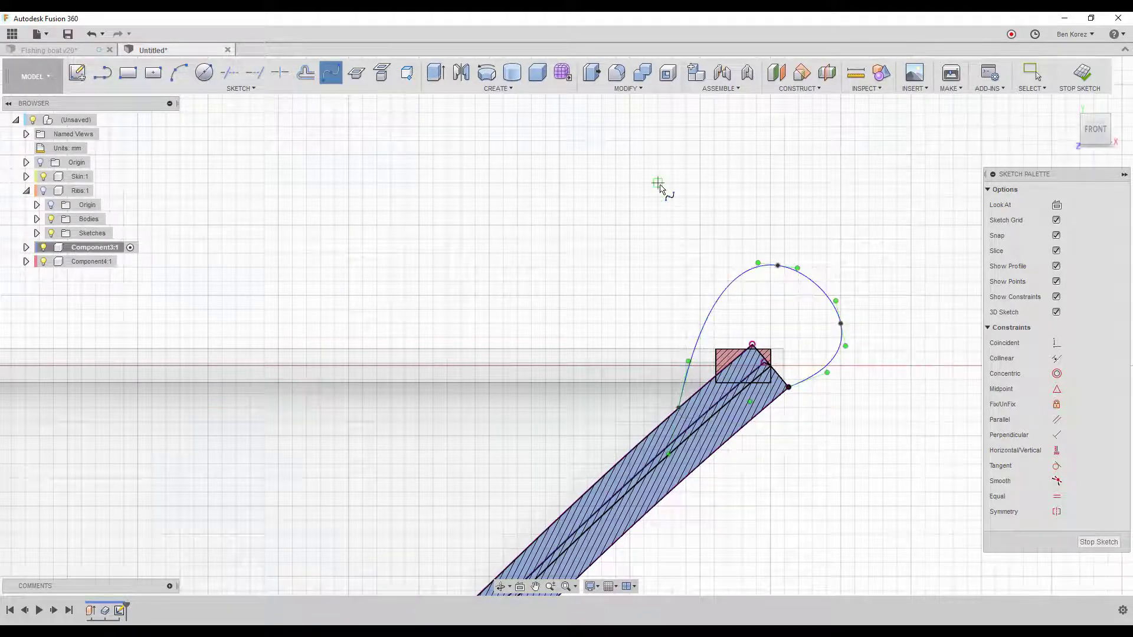
pyautogui.press('Escape')
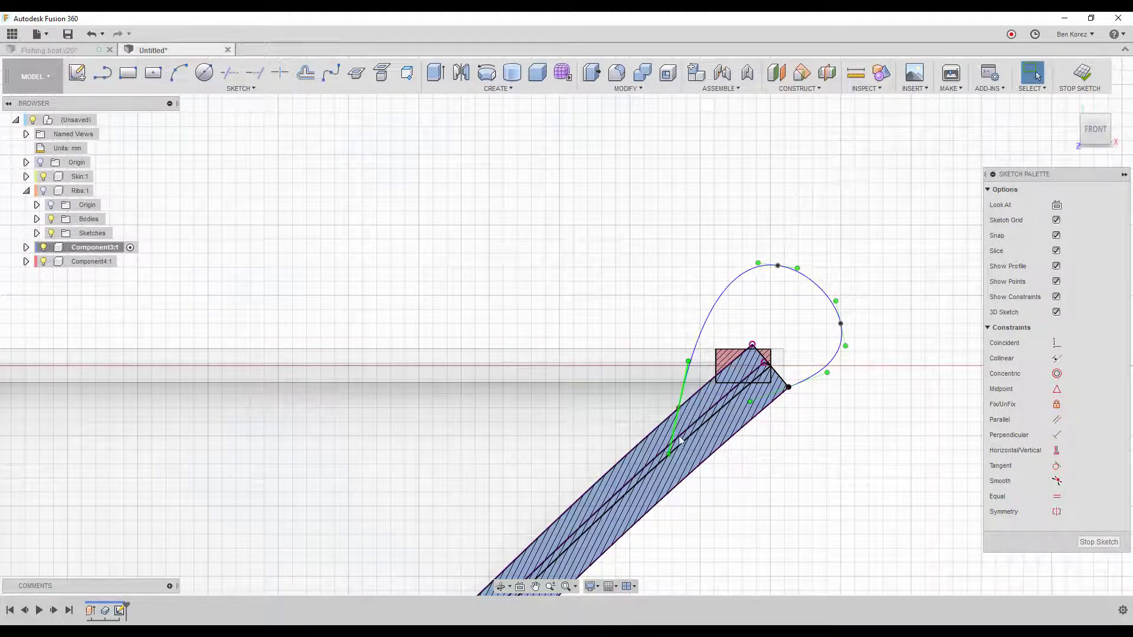
# Adjust the spline's end tangent at the keel's upper edge and slide that endpoint farther down along the edge.
pyautogui.moveTo(667, 455); pyautogui.dragTo(657, 453)
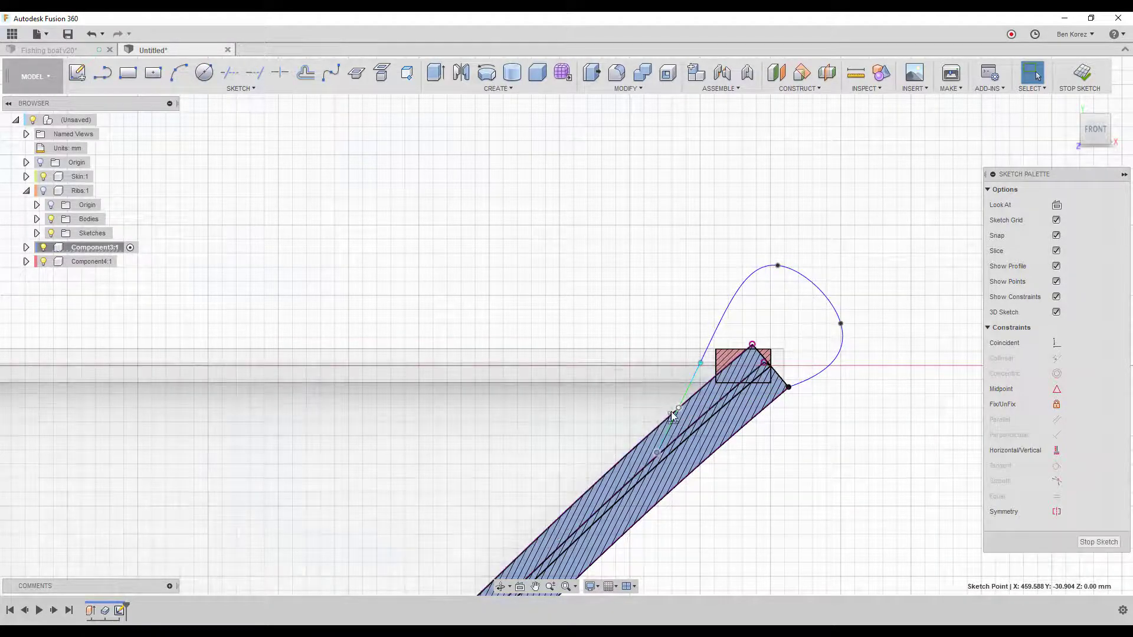
pyautogui.moveTo(673, 415); pyautogui.dragTo(622, 466)
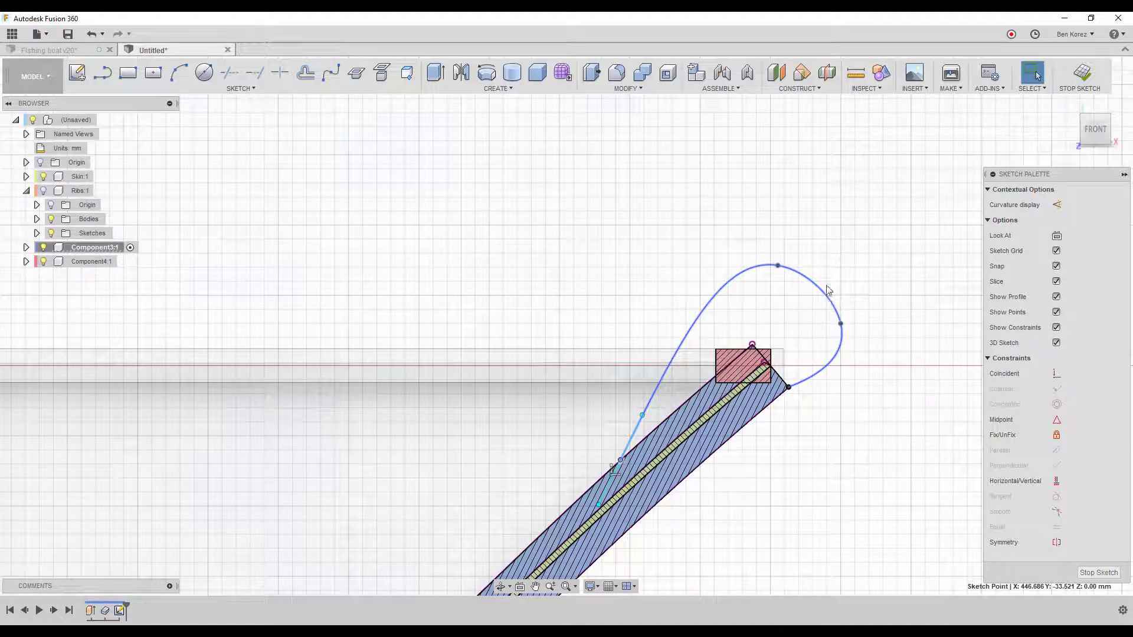
pyautogui.click(847, 196)
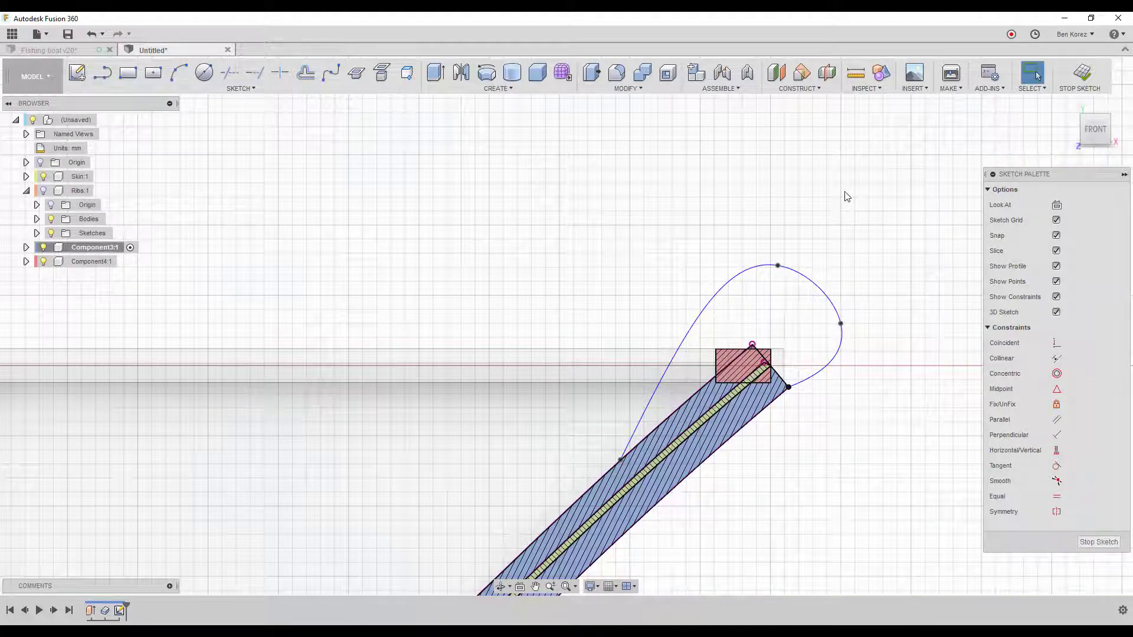
# Sketch a circle inside the spline loop above the keel tip and move its center slightly toward the stern.
pyautogui.click(204, 72)
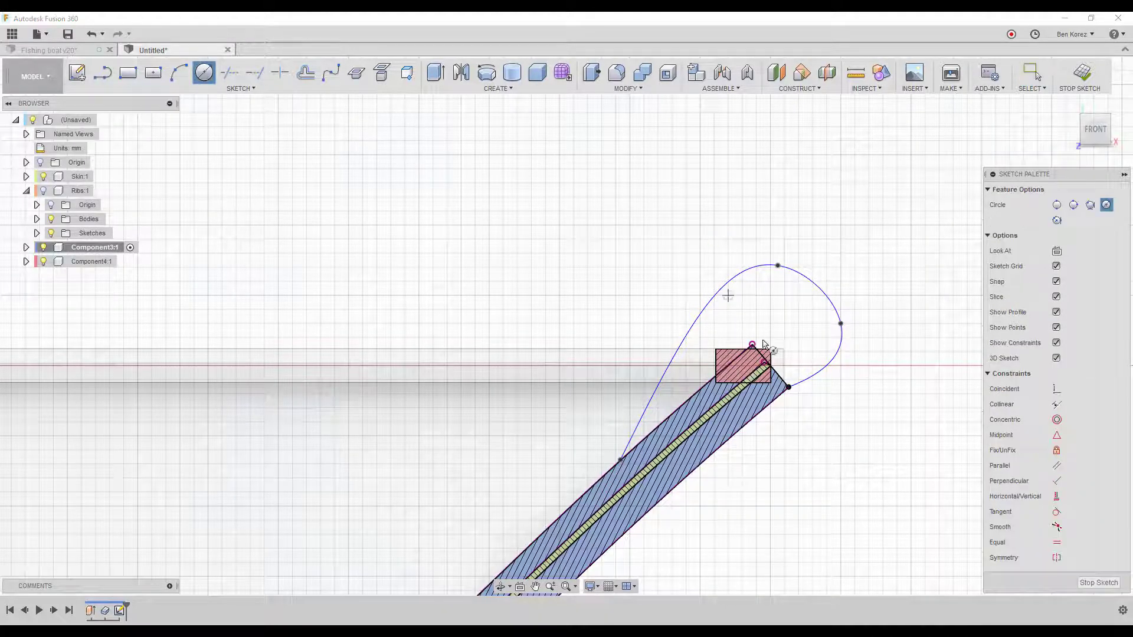
pyautogui.click(781, 315)
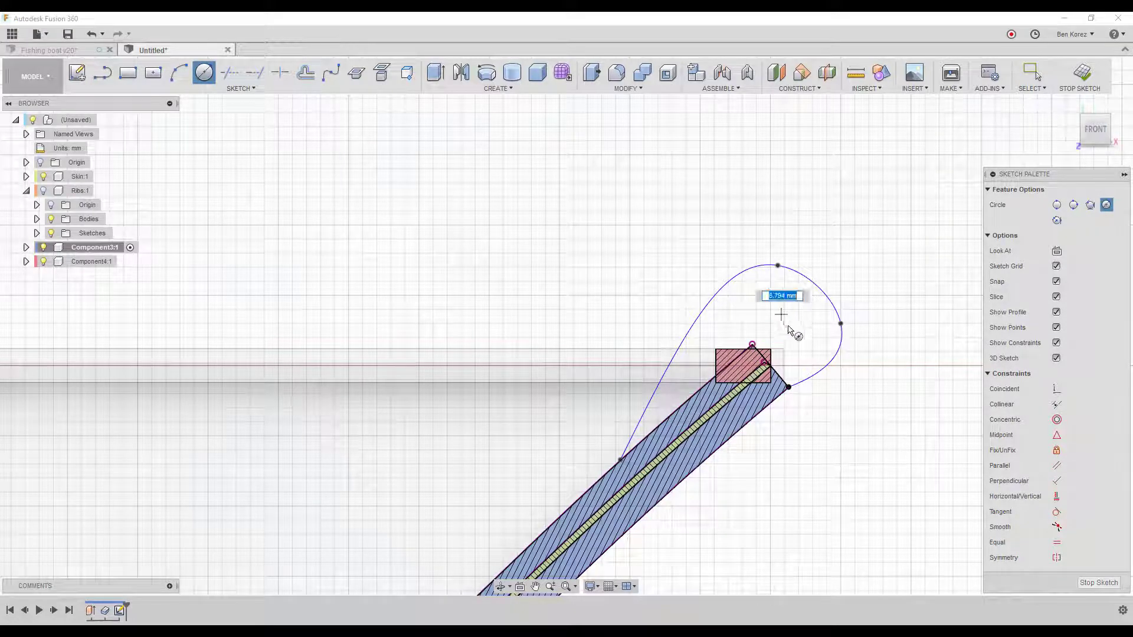
pyautogui.click(796, 340)
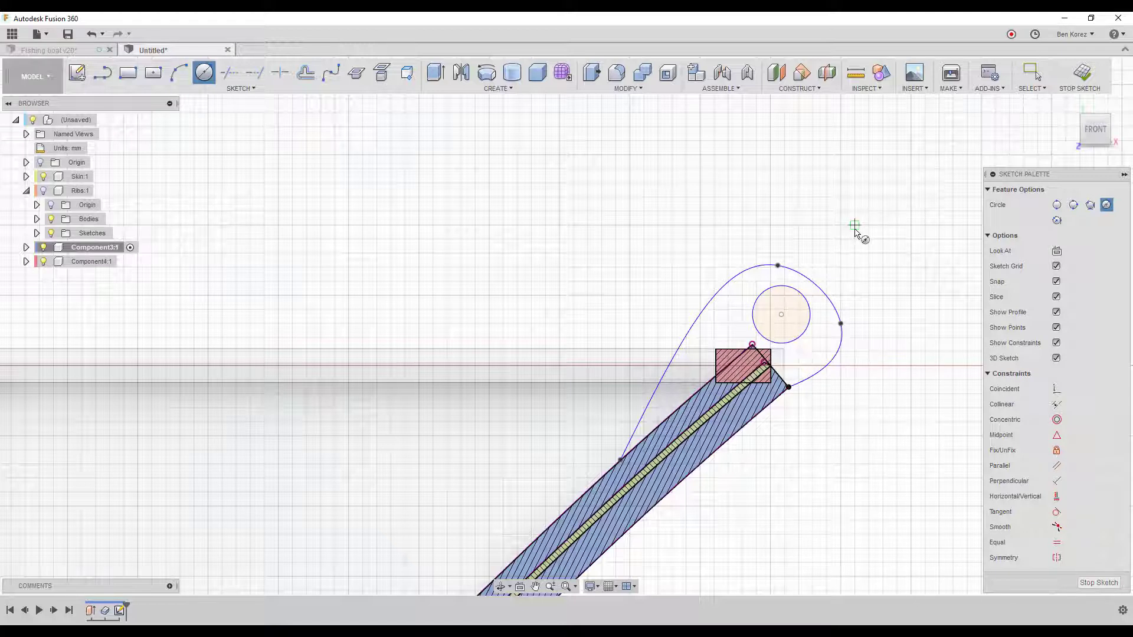
pyautogui.press('Escape')
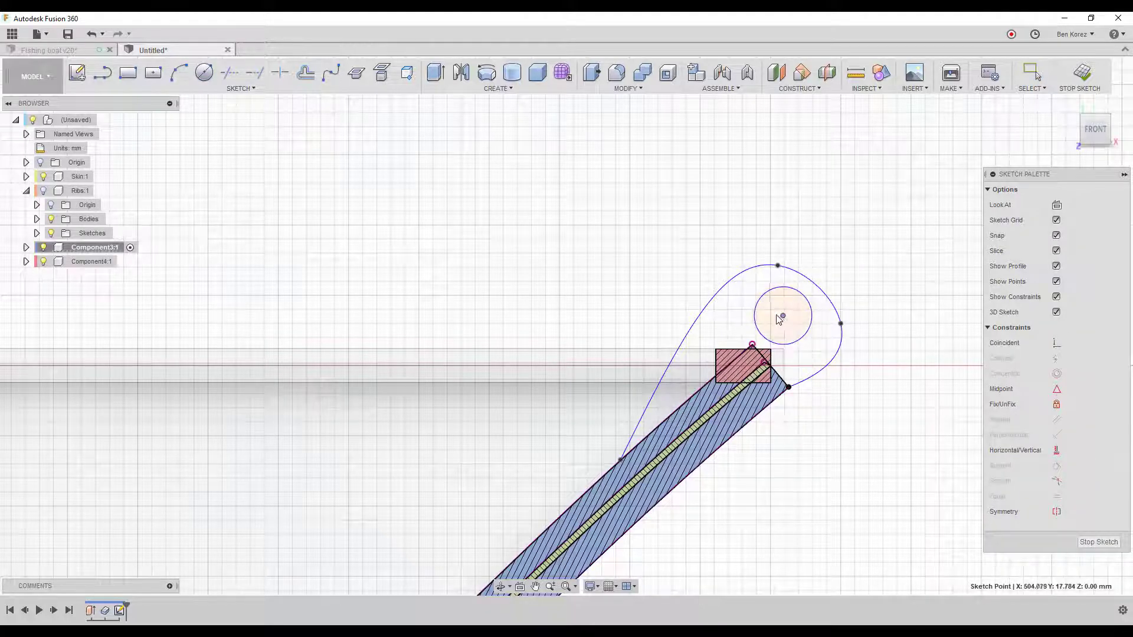
pyautogui.moveTo(781, 315); pyautogui.dragTo(770, 311)
pyautogui.click(842, 215)
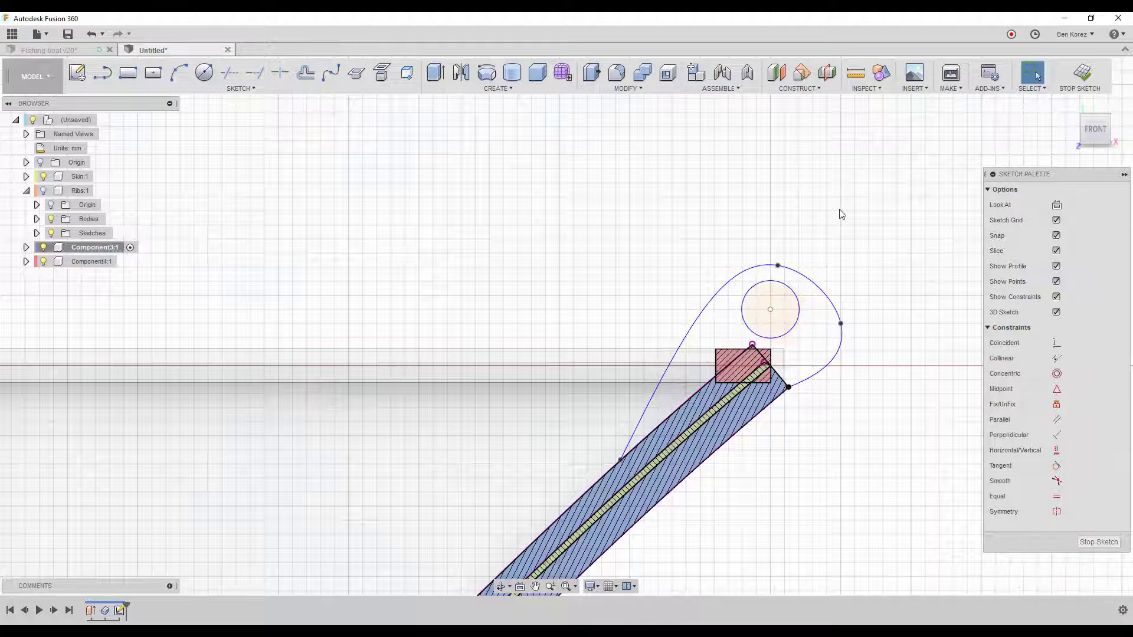
pyautogui.keyDown('shift'); pyautogui.moveTo(839, 210); pyautogui.dragTo(839, 209, button='middle'); pyautogui.keyUp('shift')
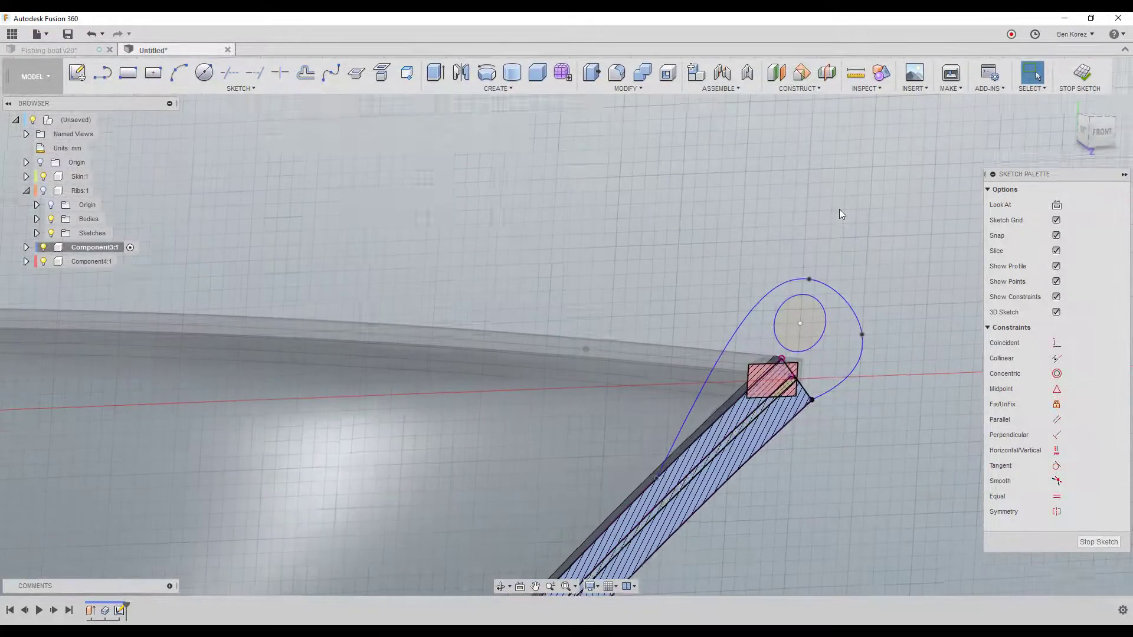
pyautogui.click(1083, 75)
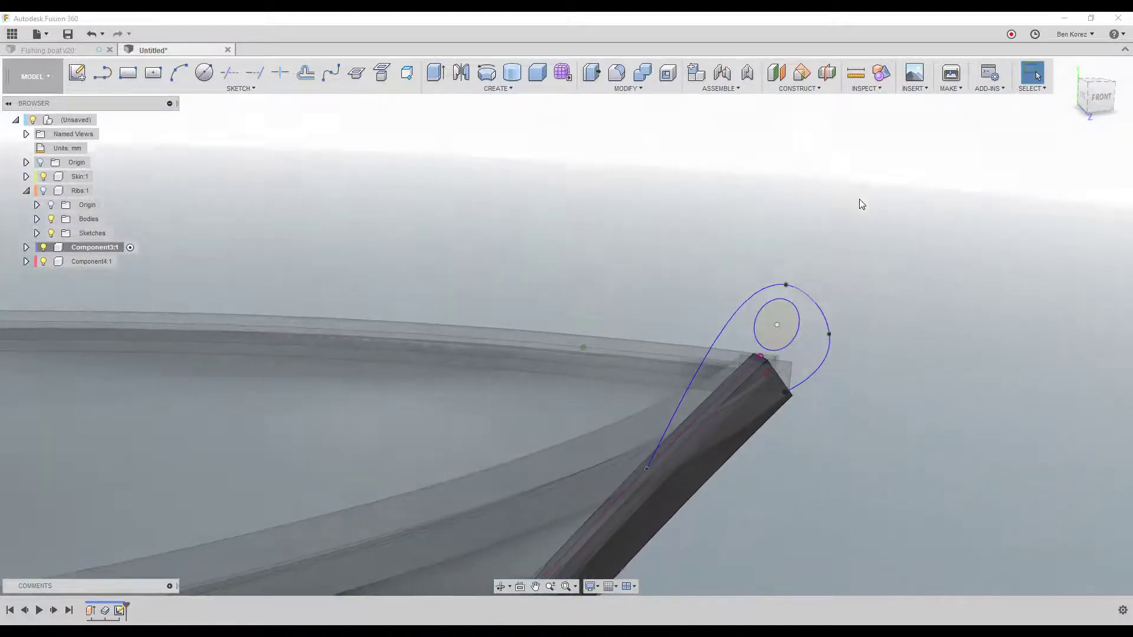
pyautogui.click(436, 74)
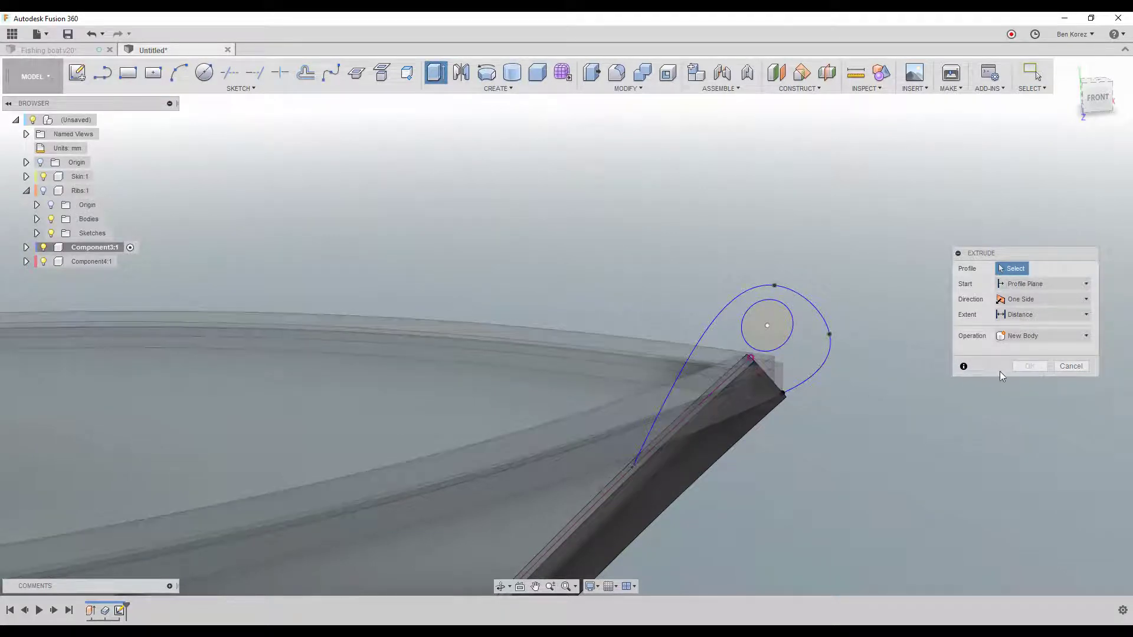
pyautogui.click(1069, 366)
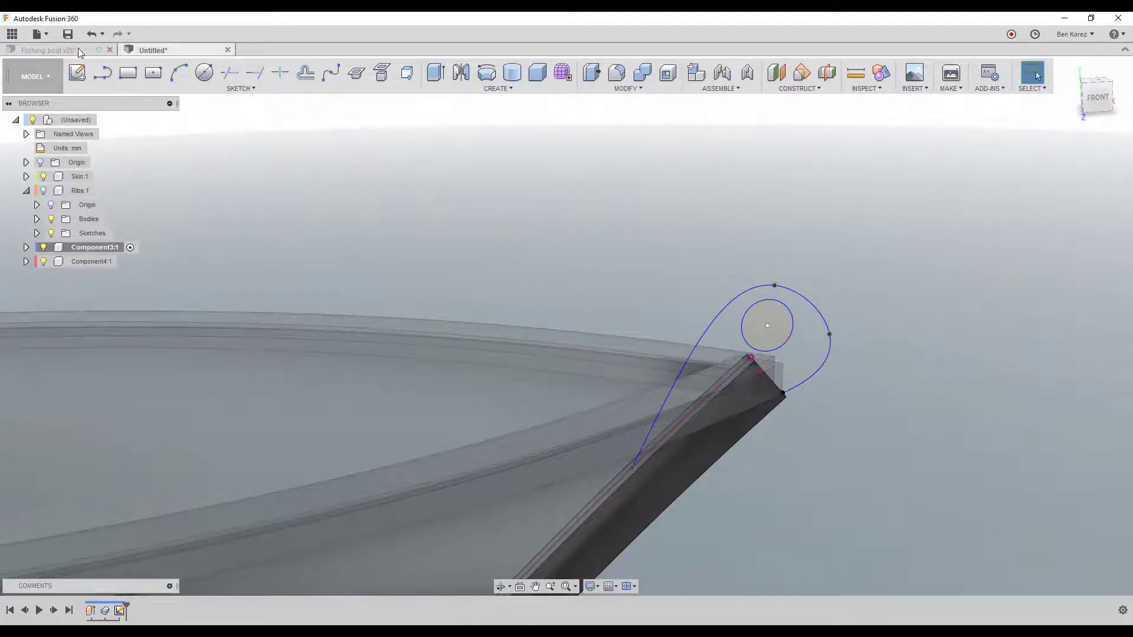
pyautogui.click(93, 34)
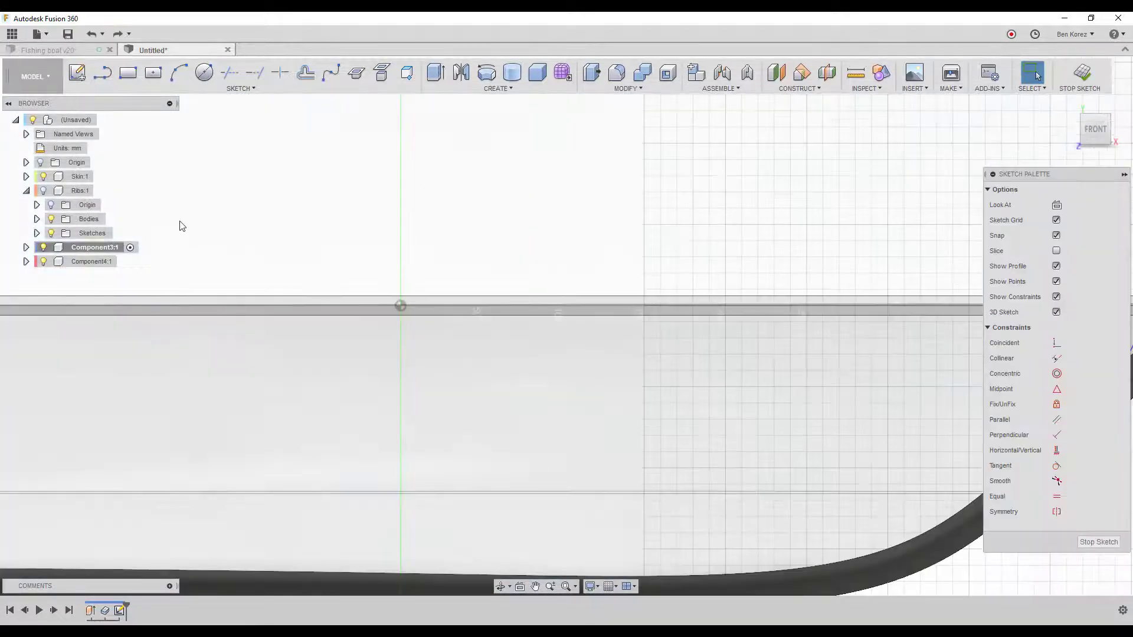
# Turn Slice back on and try to make the spline's aft endpoint coincident with the projected upper keel edge.
pyautogui.scroll(5, 837, 269)
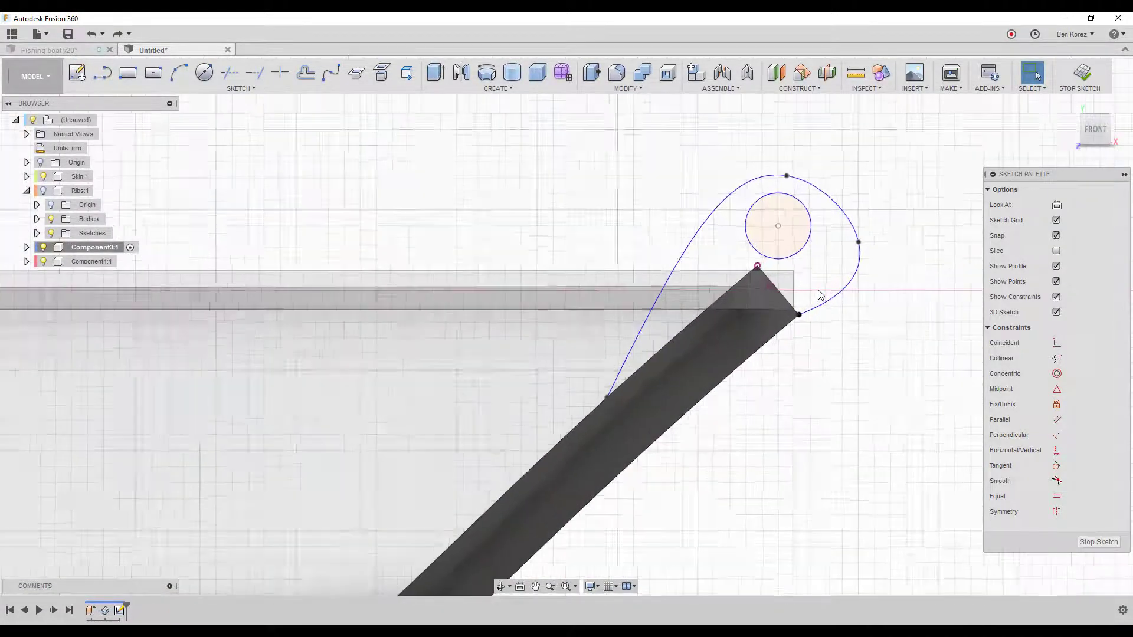
pyautogui.scroll(-1, 845, 396)
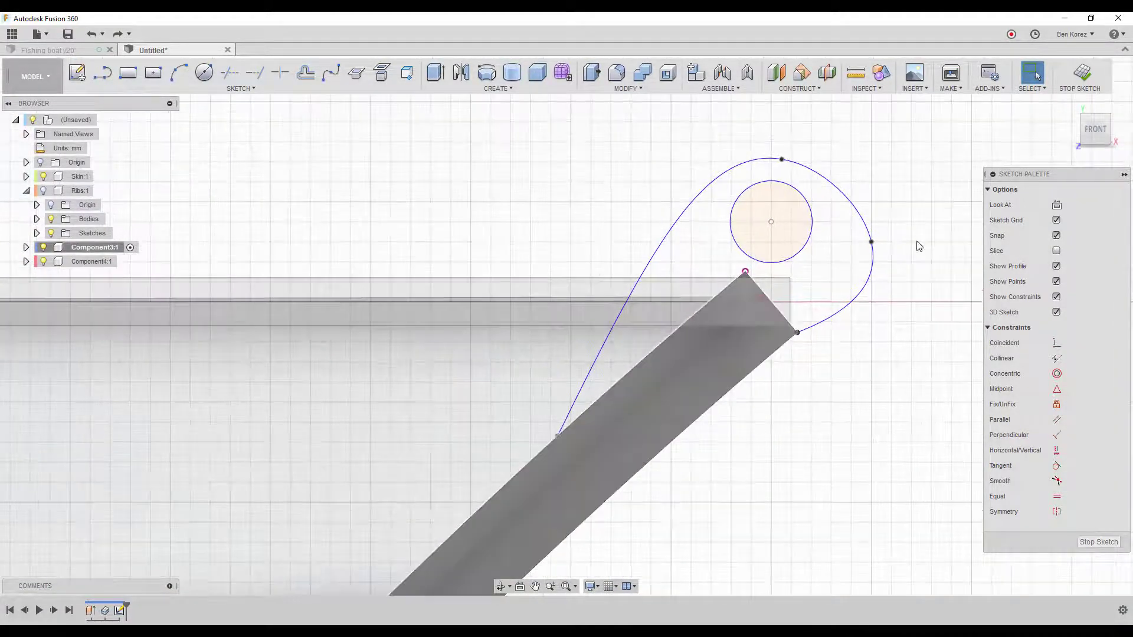
pyautogui.click(1057, 251)
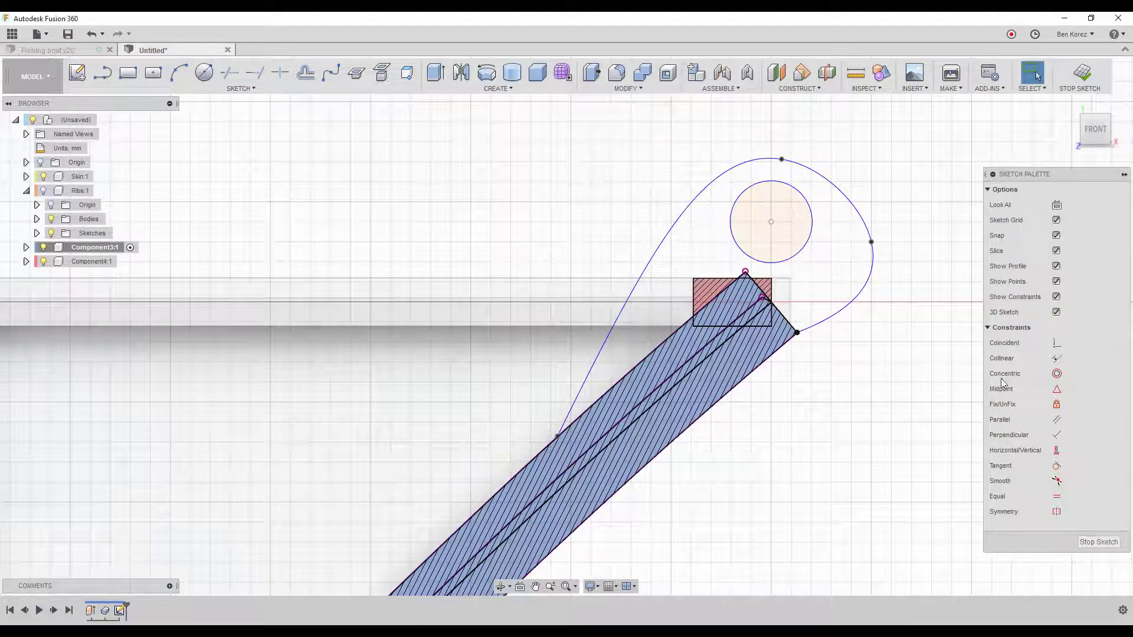
pyautogui.click(1056, 343)
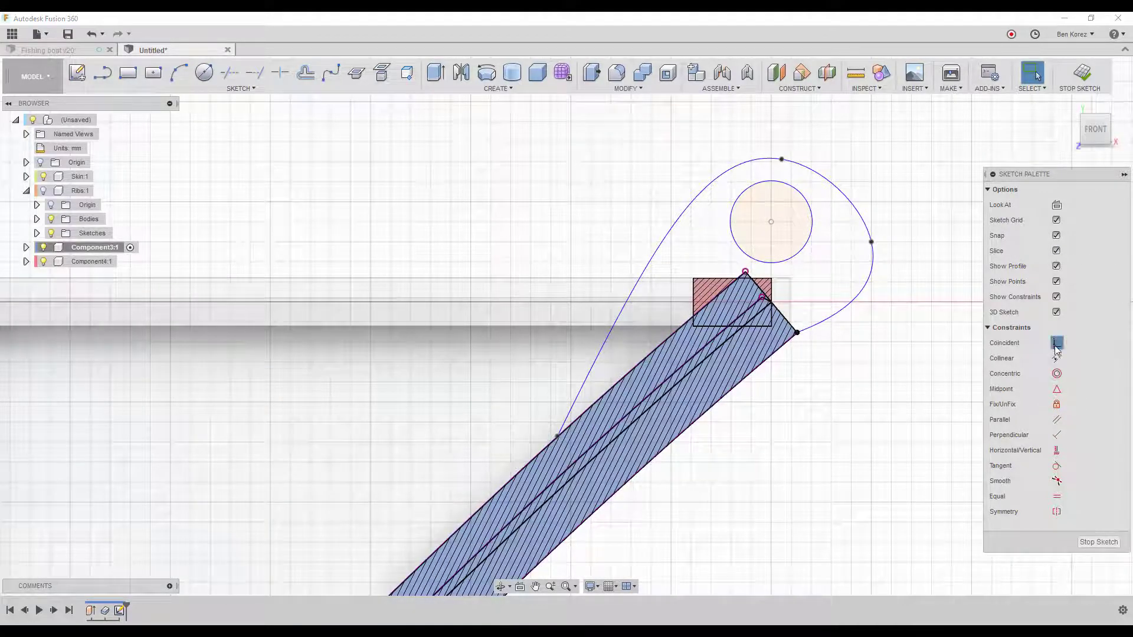
pyautogui.click(557, 436)
pyautogui.click(590, 408)
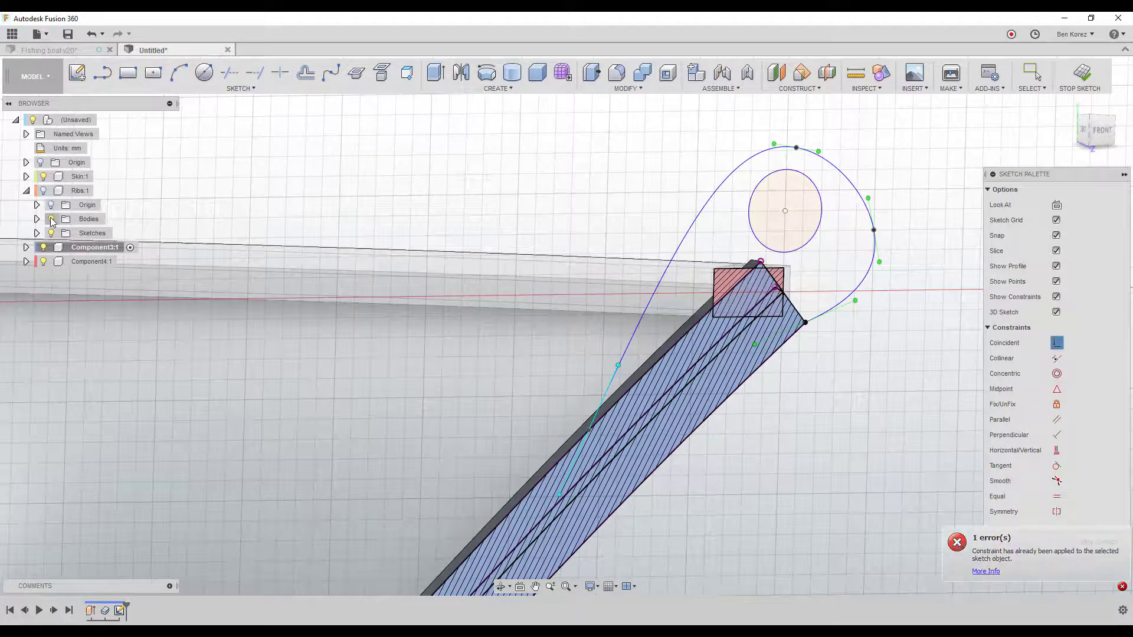
# Turn Component3's Body2 off and back on to examine how the projected edges and spline close the bow profile.
pyautogui.click(37, 220)
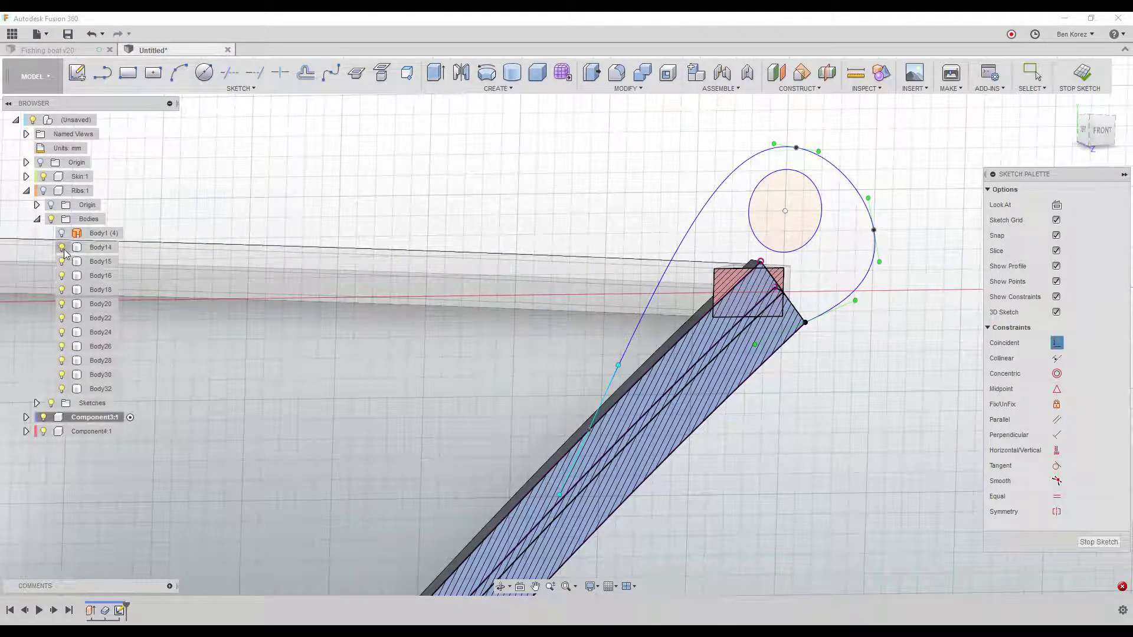
pyautogui.click(37, 219)
pyautogui.click(26, 191)
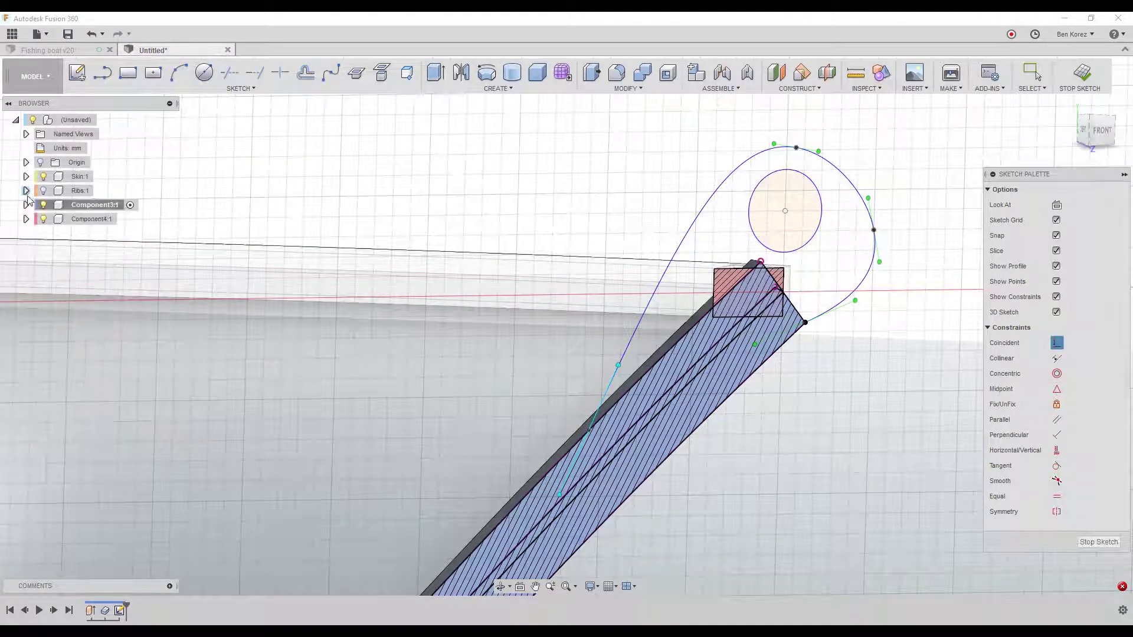
pyautogui.click(27, 205)
pyautogui.click(37, 233)
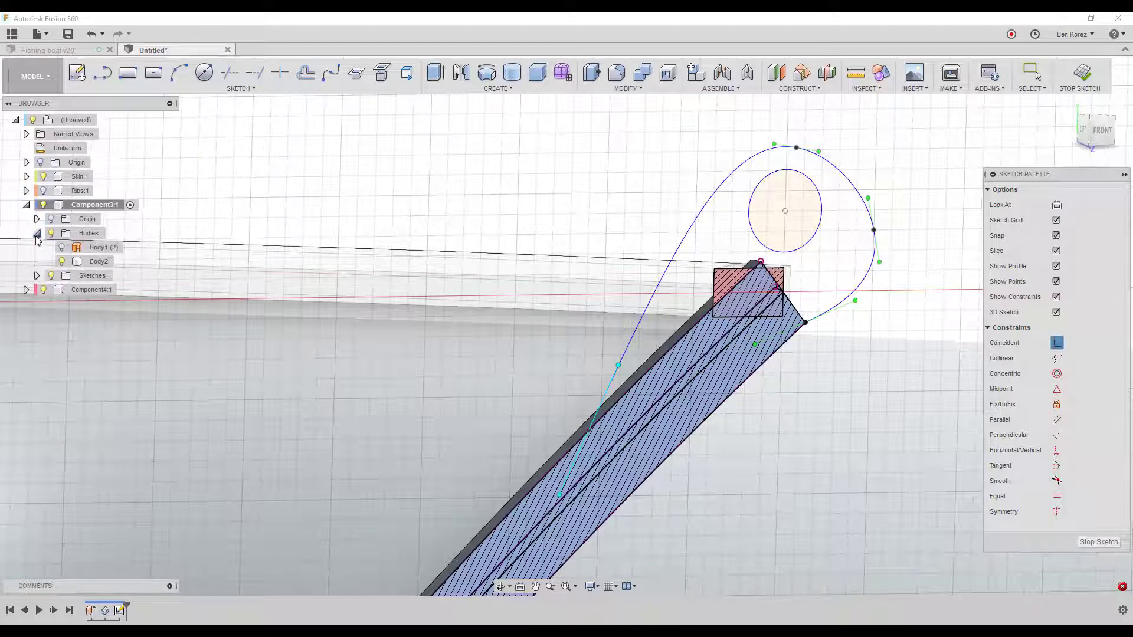
pyautogui.click(62, 261)
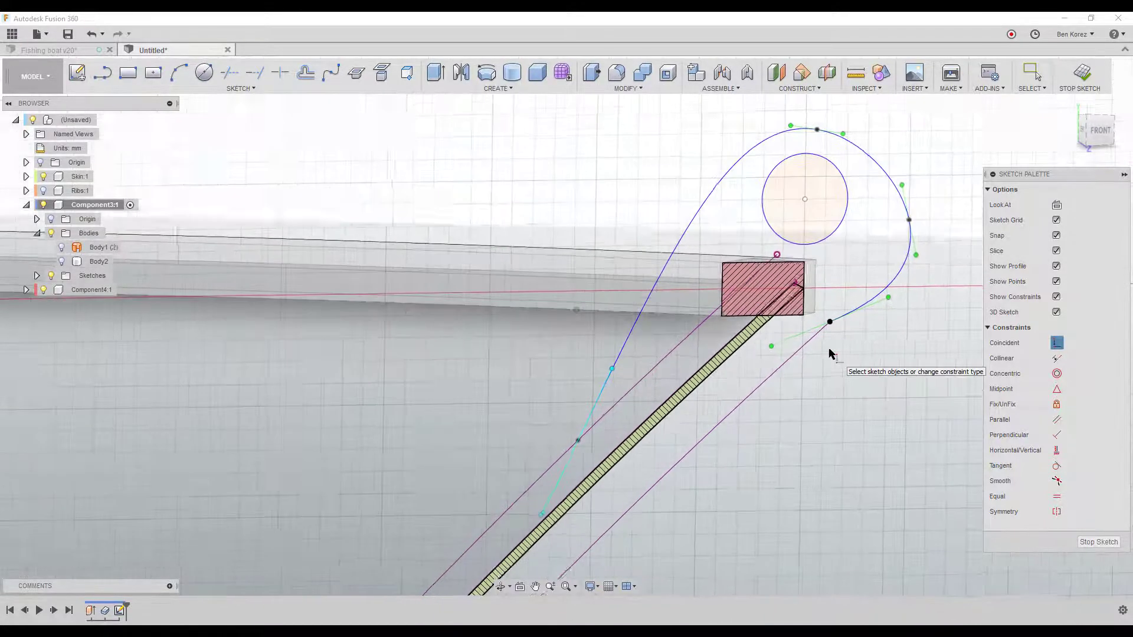
pyautogui.press('Escape')
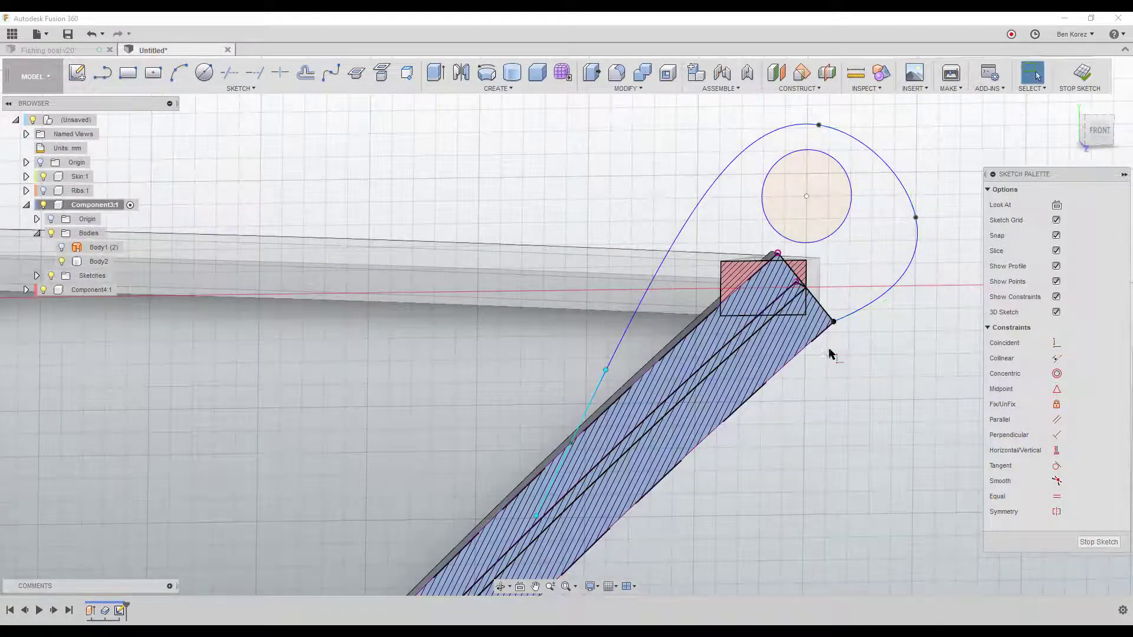
# Hide Component3's Body2 and check the bow spline's two endpoints against the projected keel edges.
pyautogui.press('Escape')
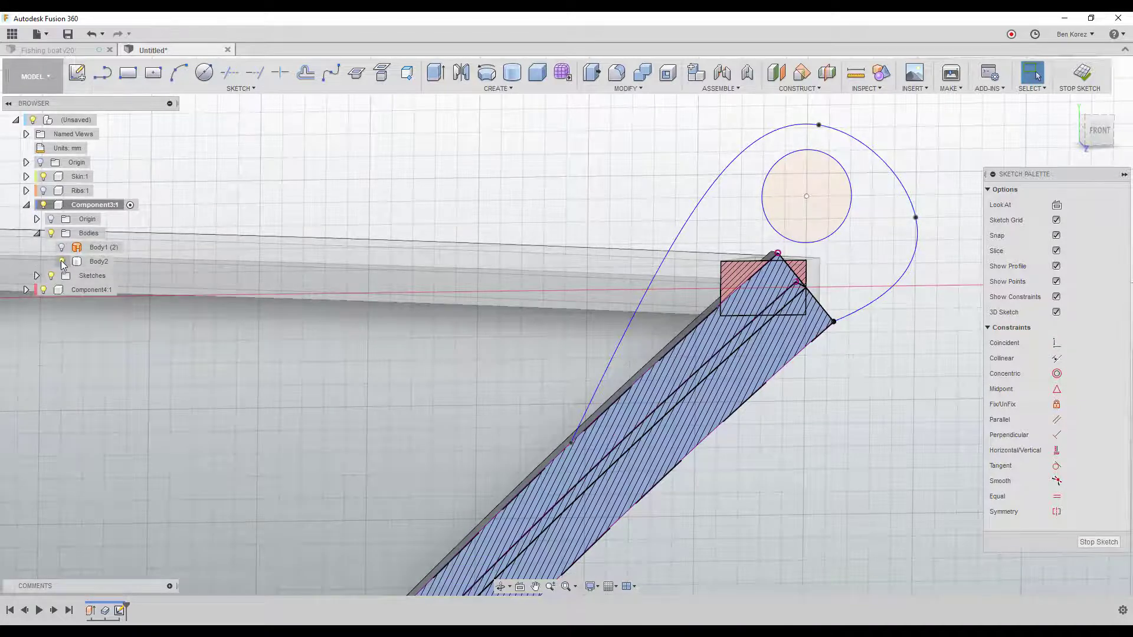
pyautogui.click(61, 261)
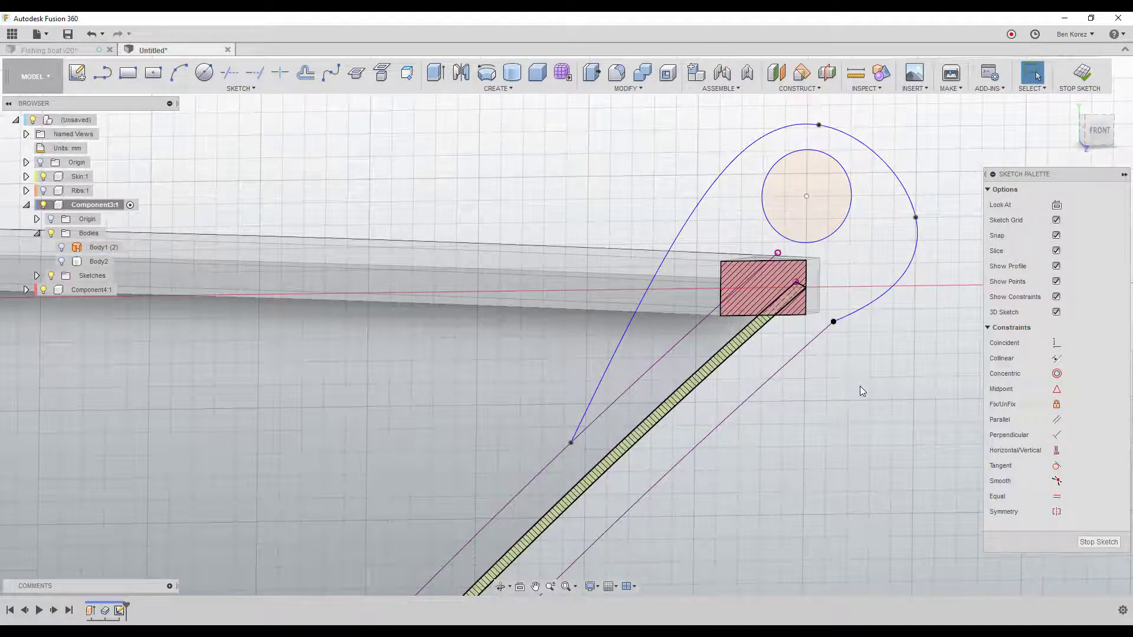
pyautogui.click(833, 323)
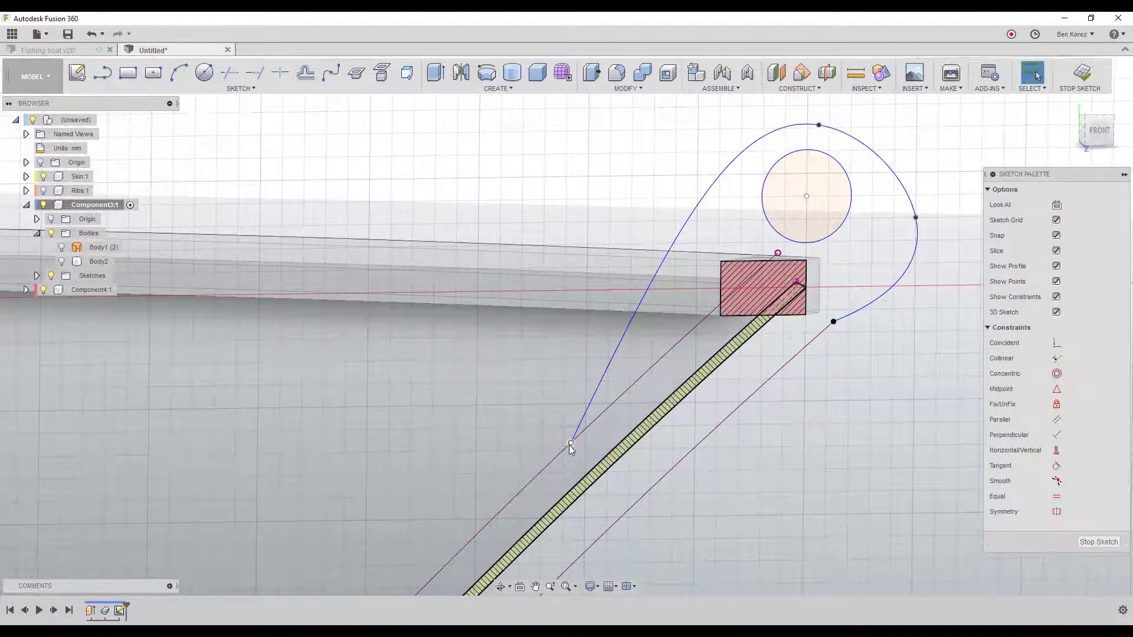
pyautogui.click(570, 443)
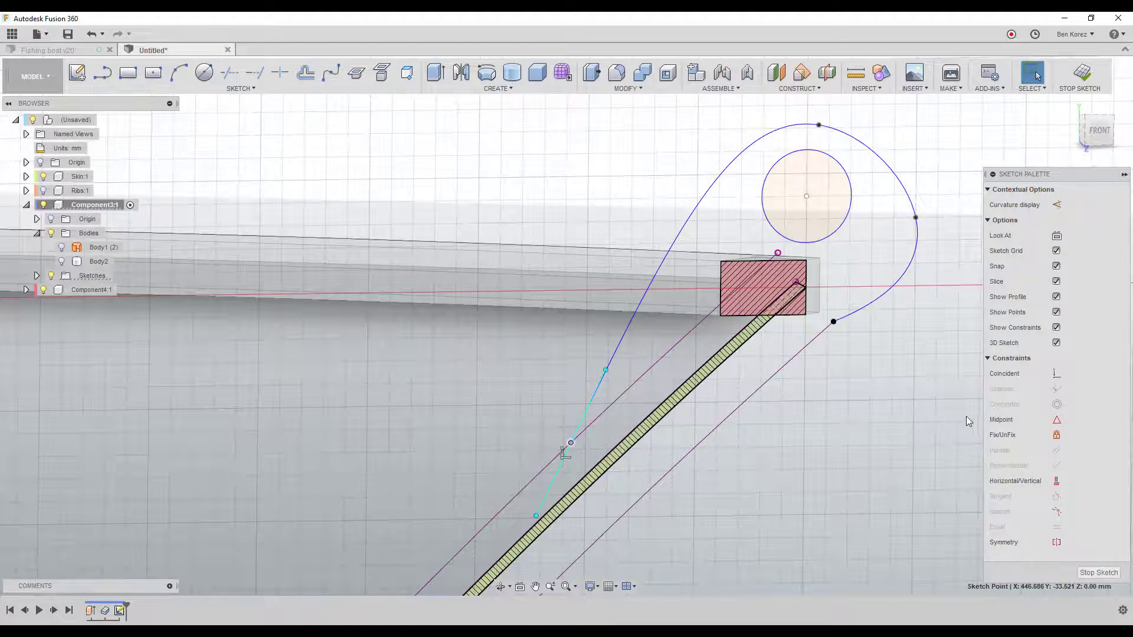
pyautogui.click(944, 414)
# Try breaking the projected upper keel edge's link and trimming it beyond the spline's aft endpoint, then undo both changes.
pyautogui.click(661, 358)
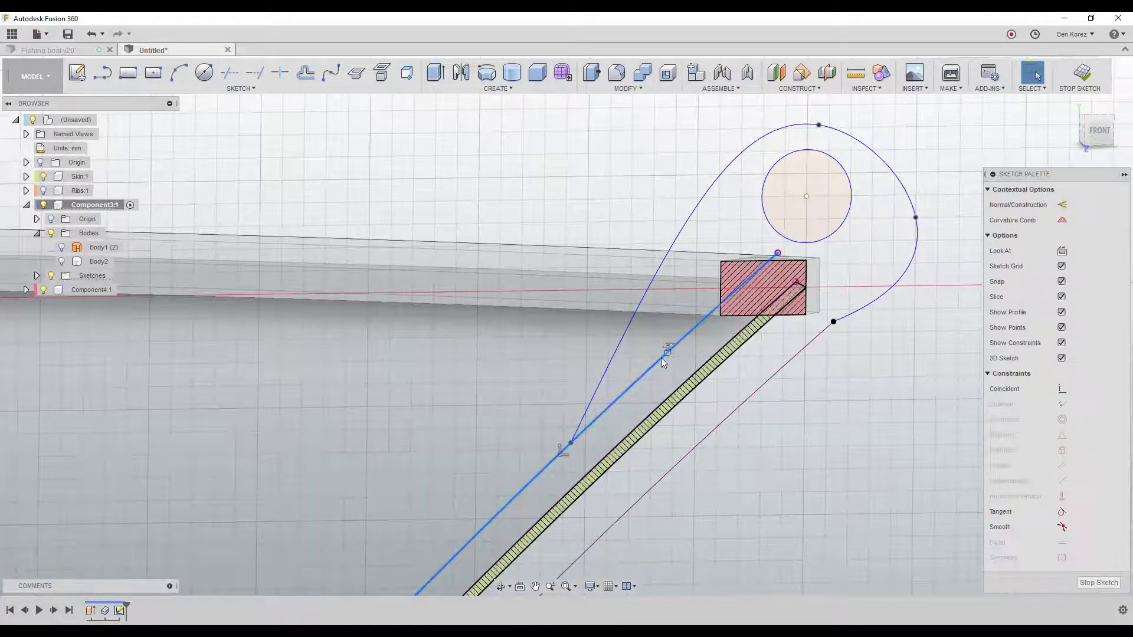
pyautogui.rightClick(661, 357)
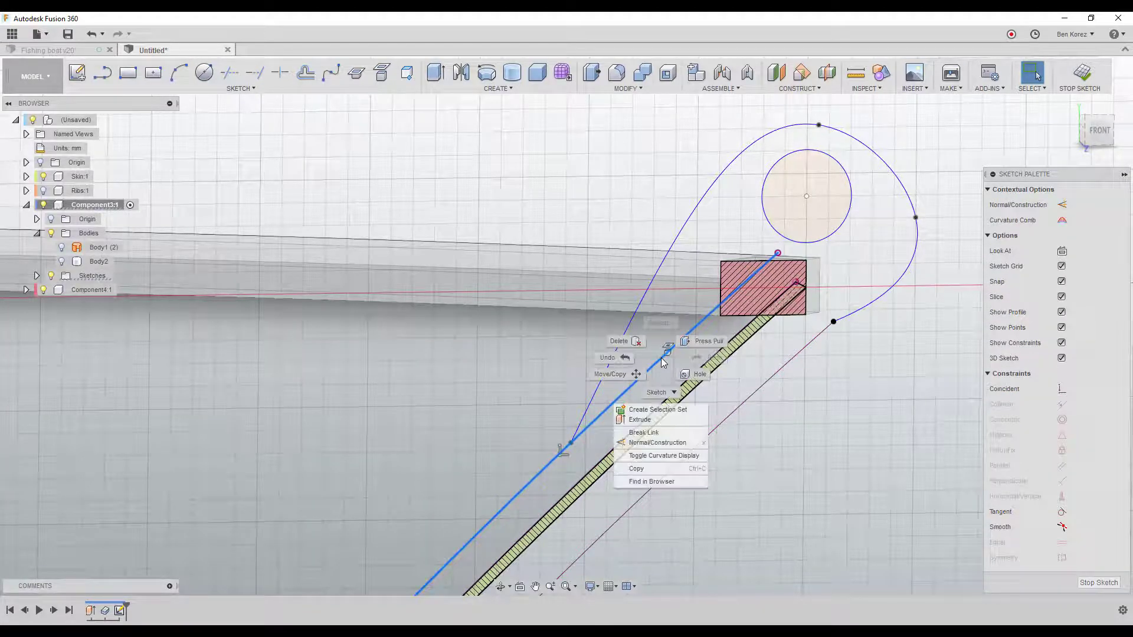
pyautogui.click(642, 432)
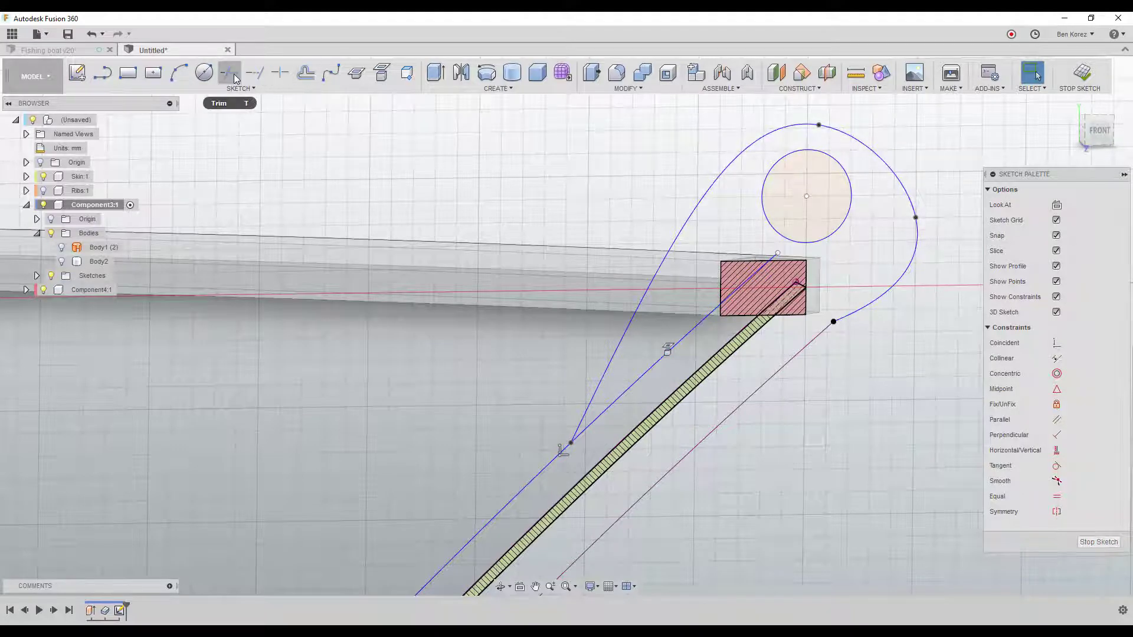
pyautogui.click(230, 73)
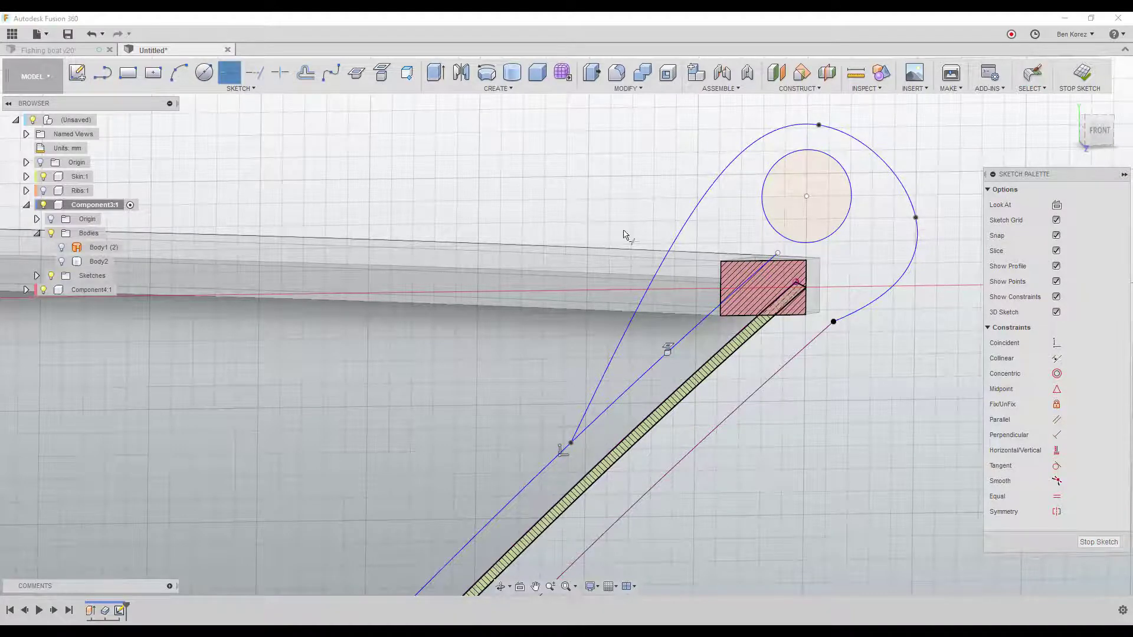
pyautogui.click(696, 328)
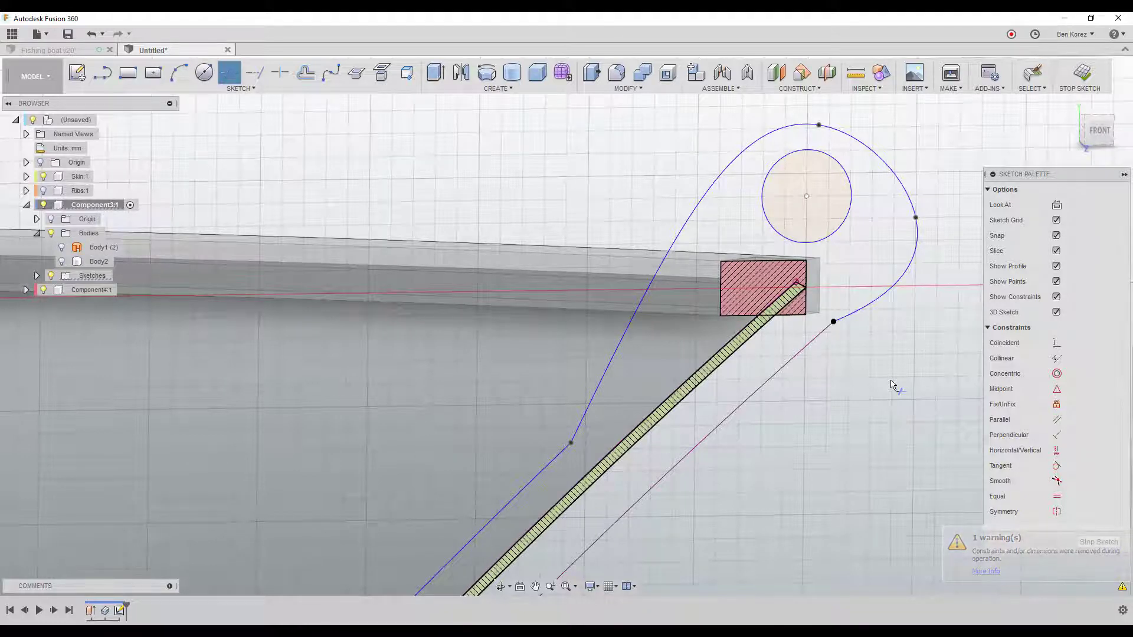
pyautogui.press('Escape')
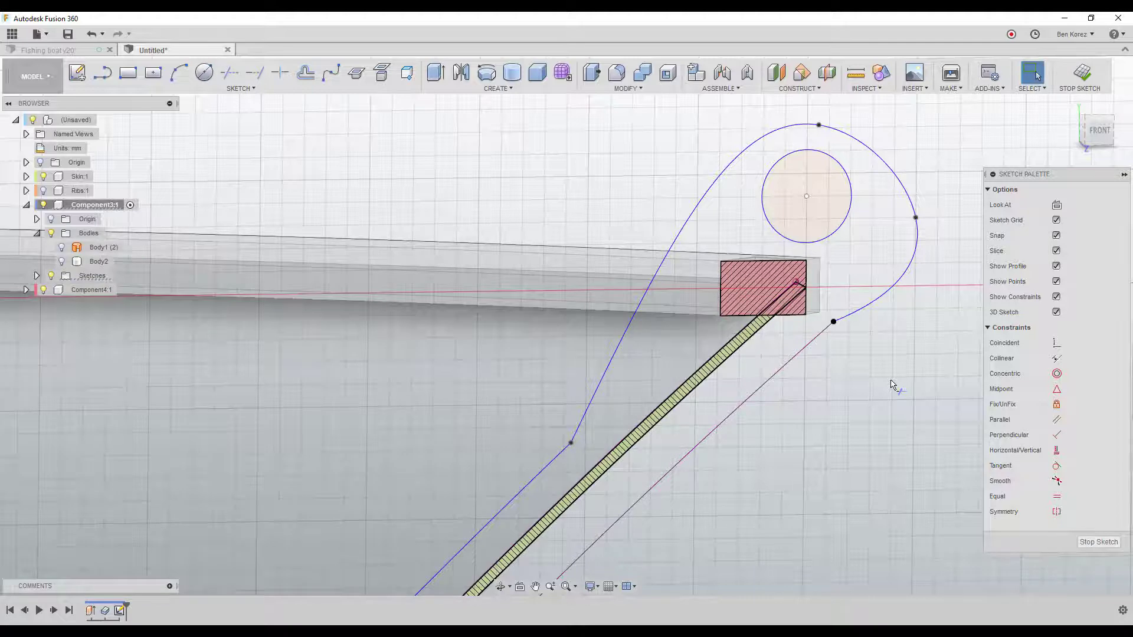
pyautogui.hotkey('ctrl', 'z')
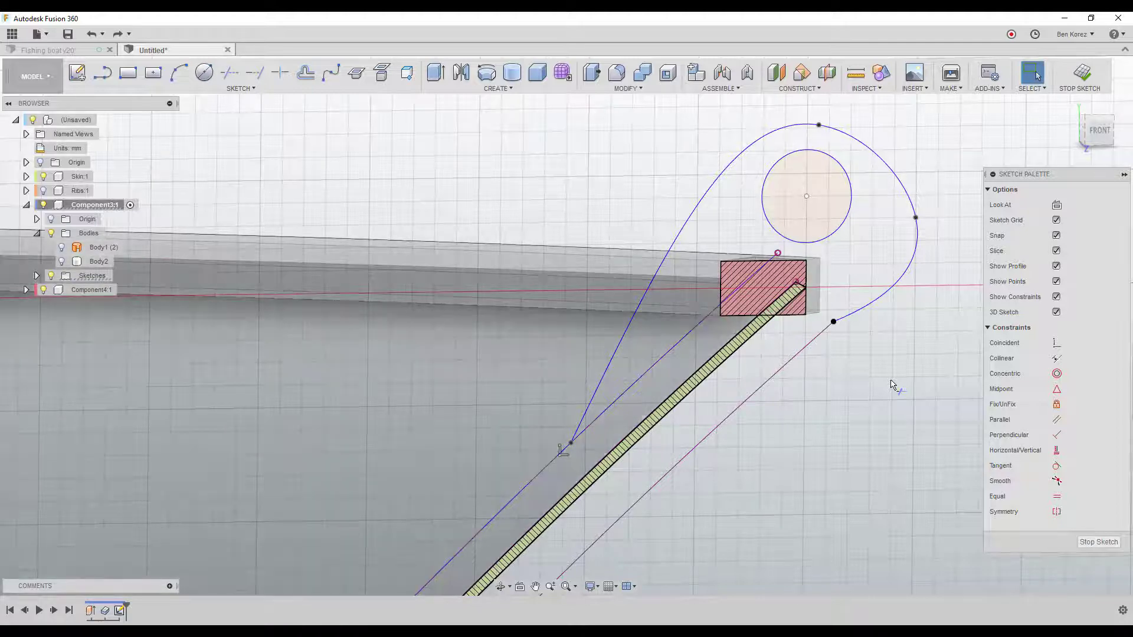
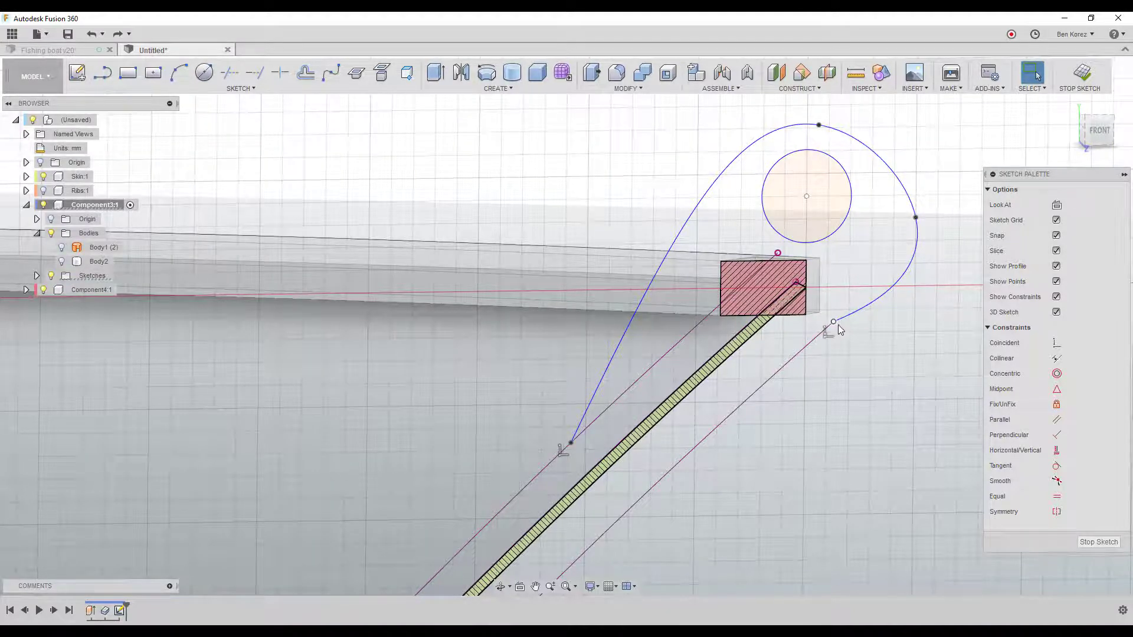
# Close the bow eye profile with a line about 20 mm long from the spline's aft endpoint to the lower keel edge, and finish the sketch.
pyautogui.click(835, 322)
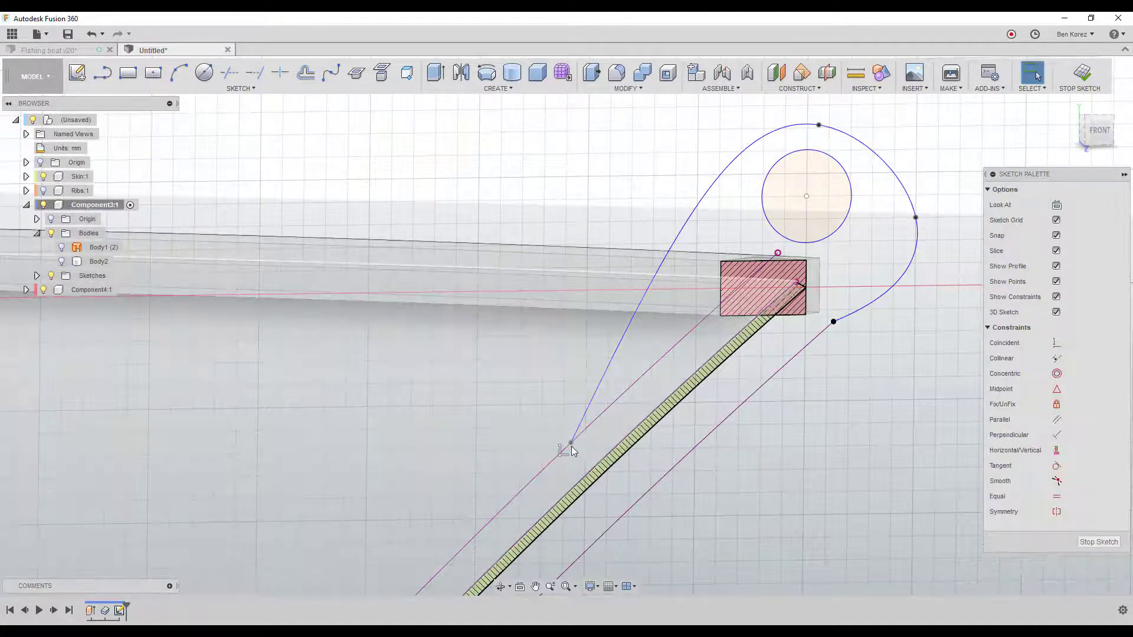
pyautogui.click(571, 446)
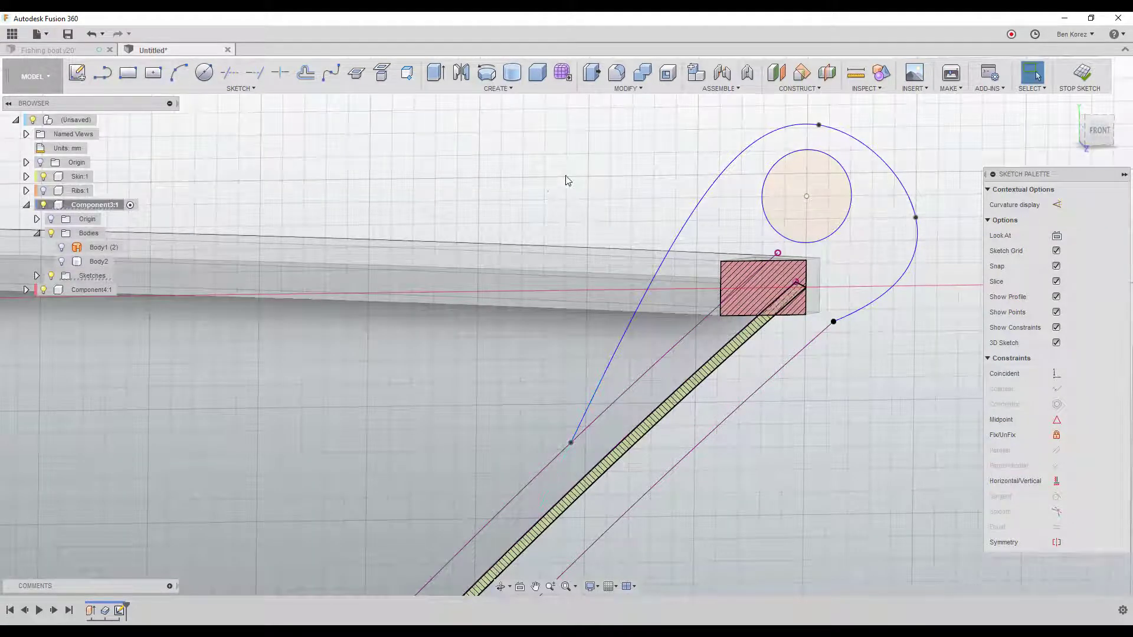
pyautogui.click(565, 176)
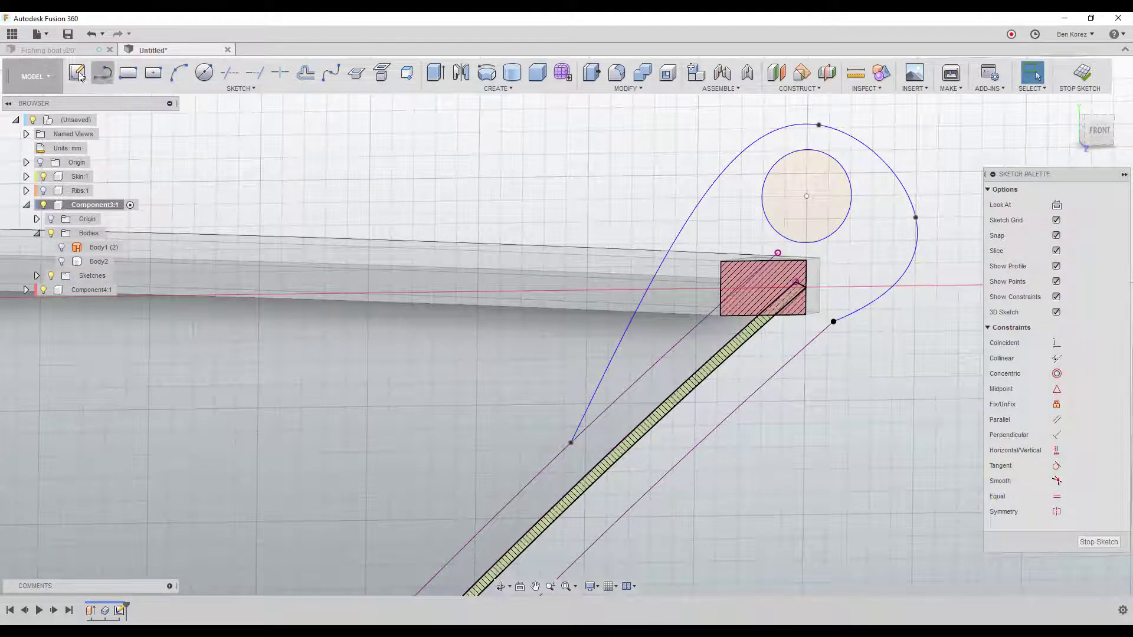
pyautogui.click(102, 72)
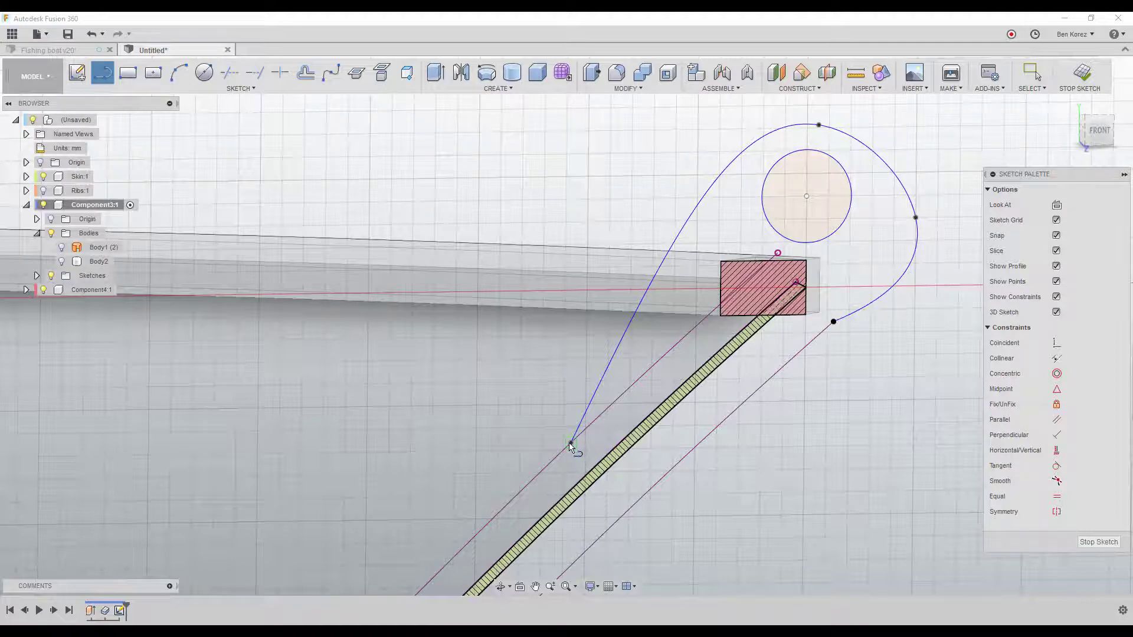
pyautogui.click(571, 444)
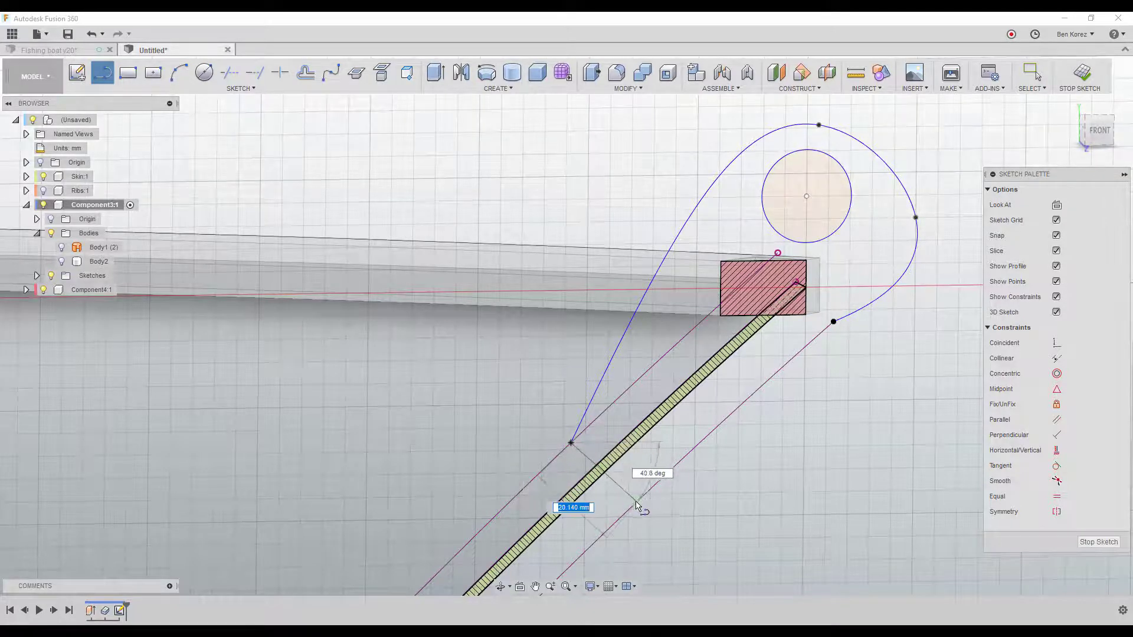
pyautogui.click(636, 505)
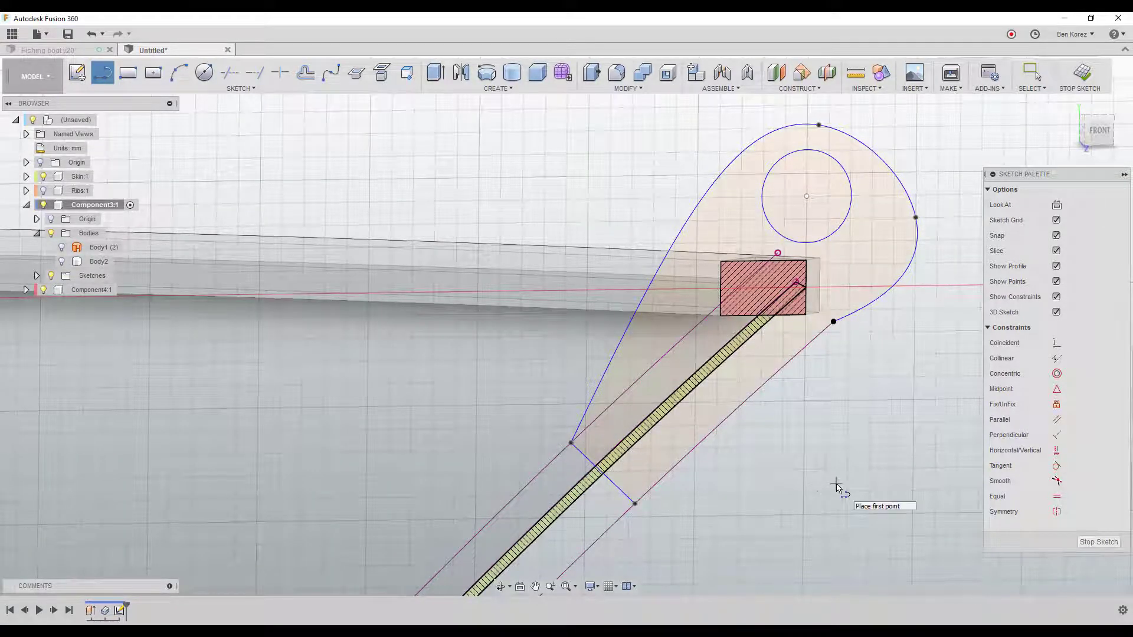
pyautogui.press('Escape')
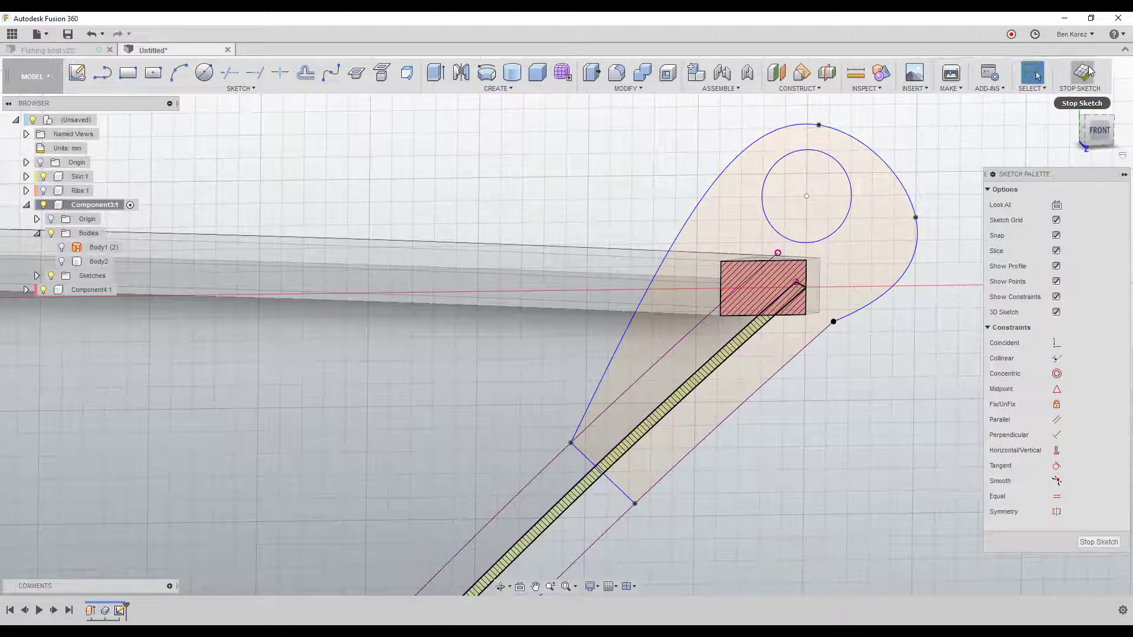
pyautogui.click(1085, 74)
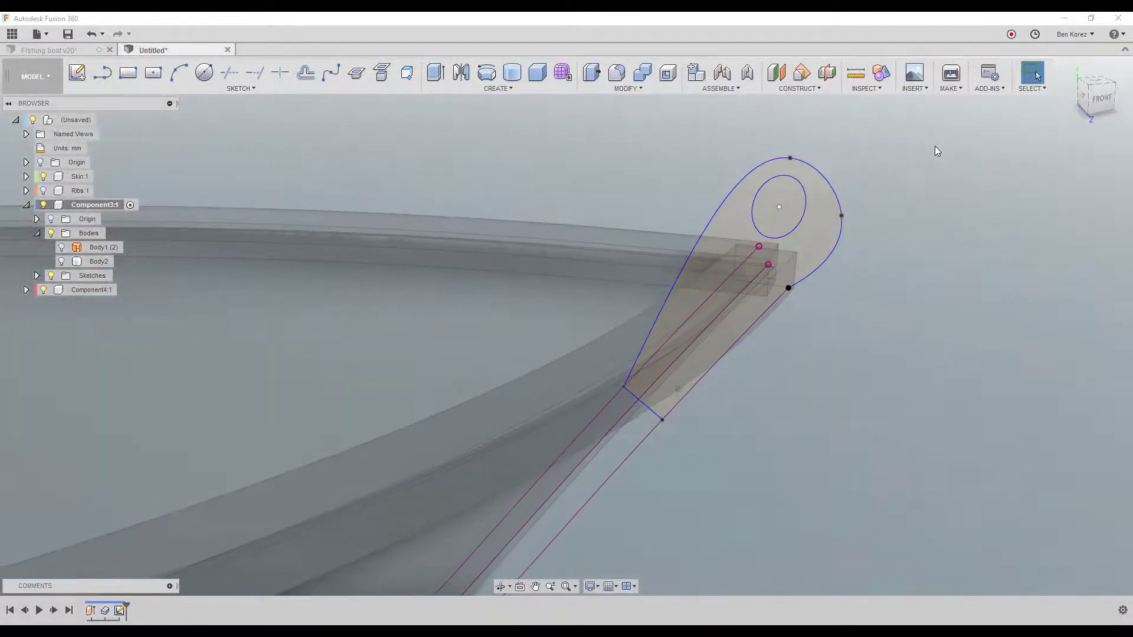
# Show Body2 again and extrude the bow eye profile without its circle symmetrically by 5 mm, joined to the keel.
pyautogui.click(435, 72)
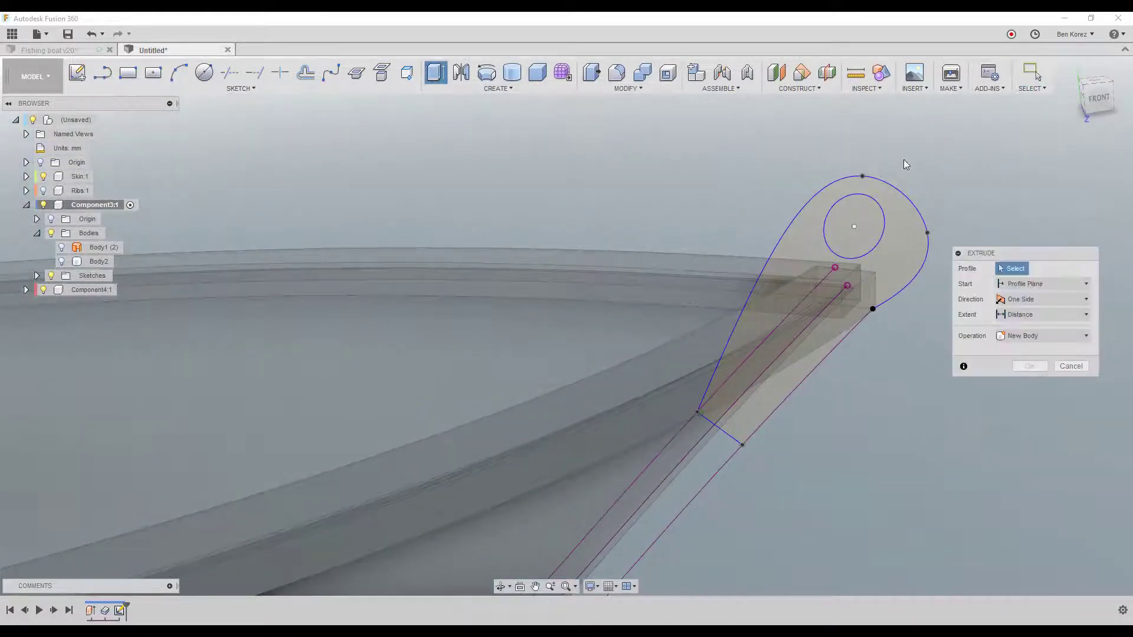
pyautogui.click(811, 214)
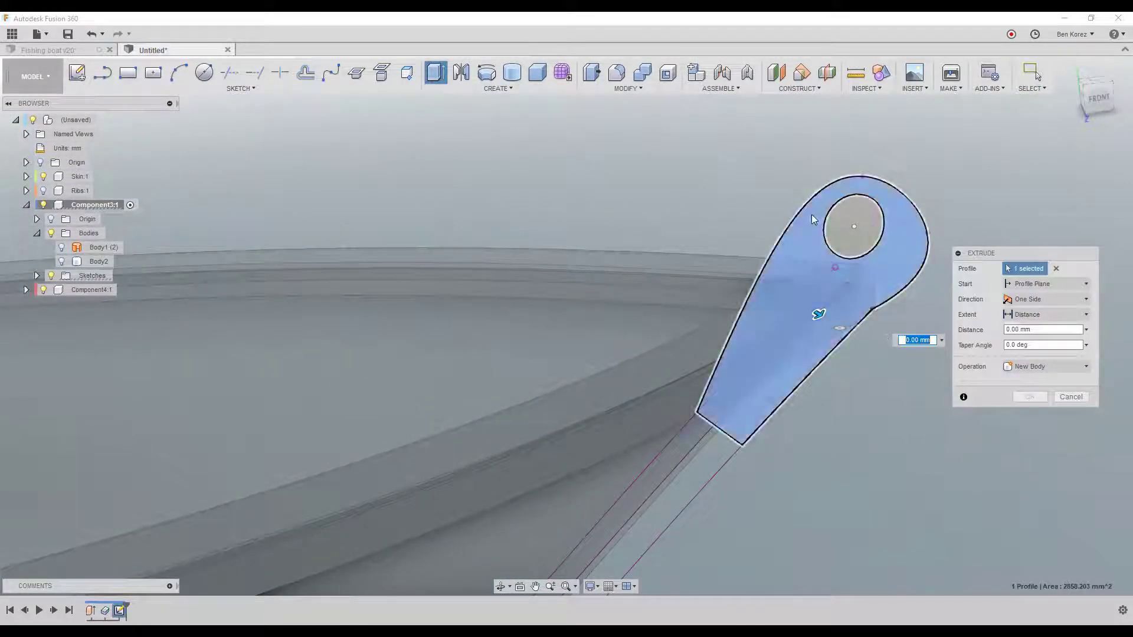
pyautogui.click(1043, 299)
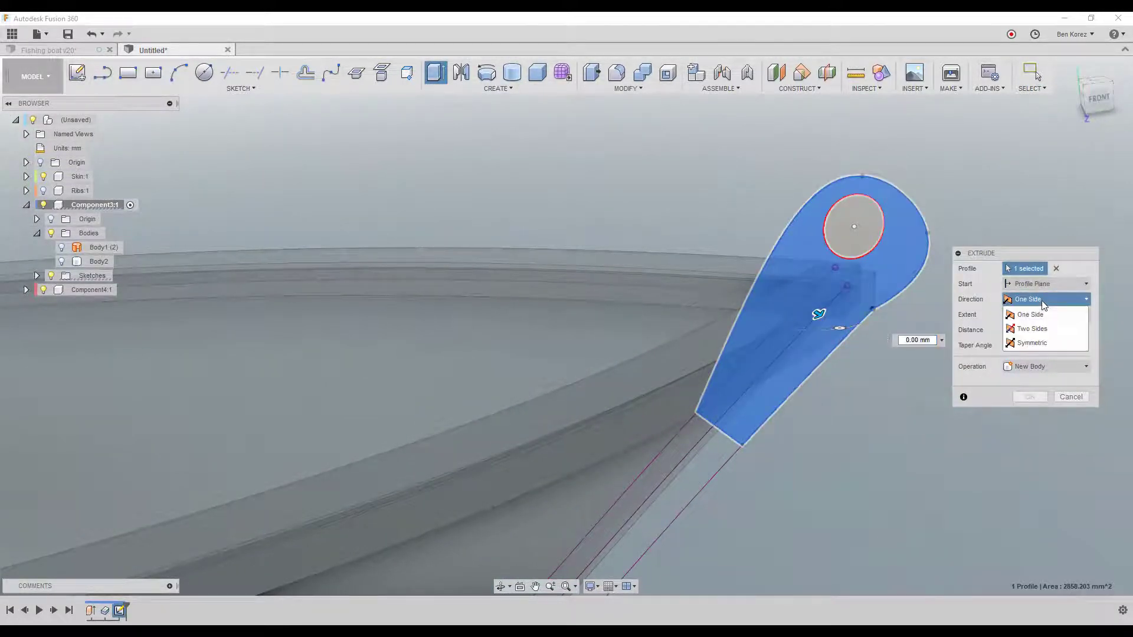
pyautogui.click(1038, 344)
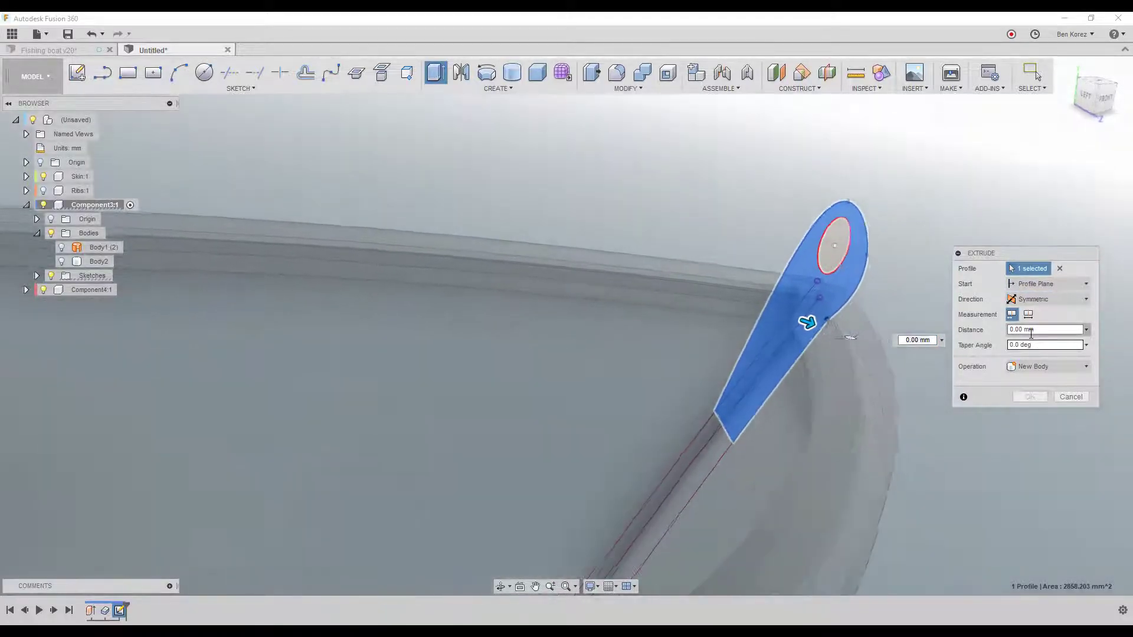
pyautogui.click(62, 261)
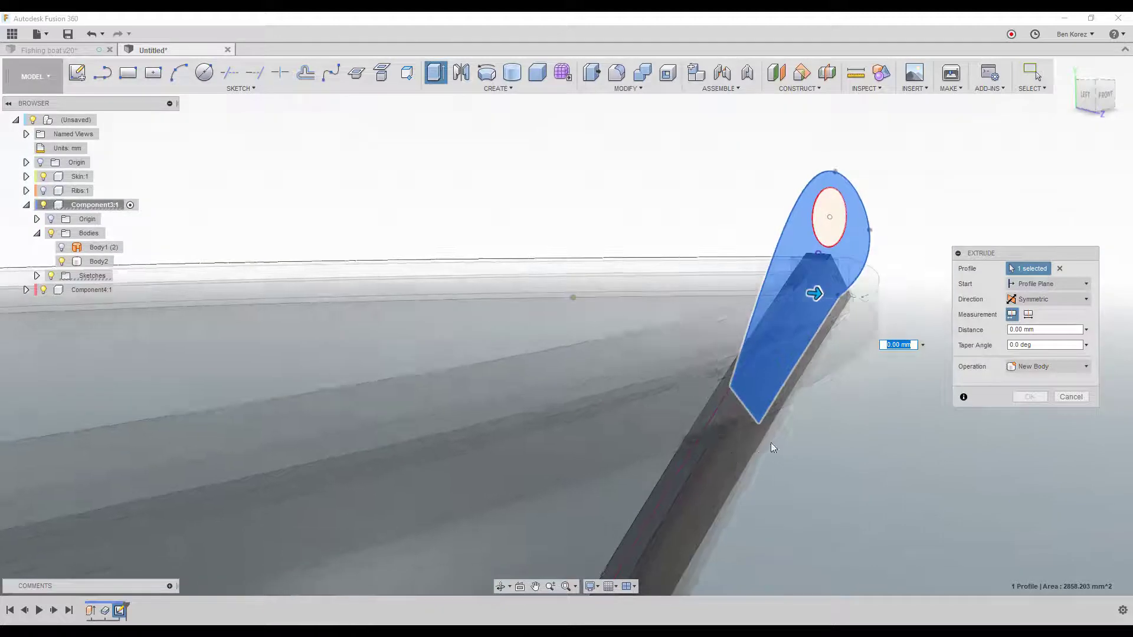
pyautogui.keyDown('shift'); pyautogui.moveTo(770, 443); pyautogui.dragTo(561, 319, button='middle'); pyautogui.keyUp('shift')
pyautogui.moveTo(548, 305); pyautogui.dragTo(555, 313)
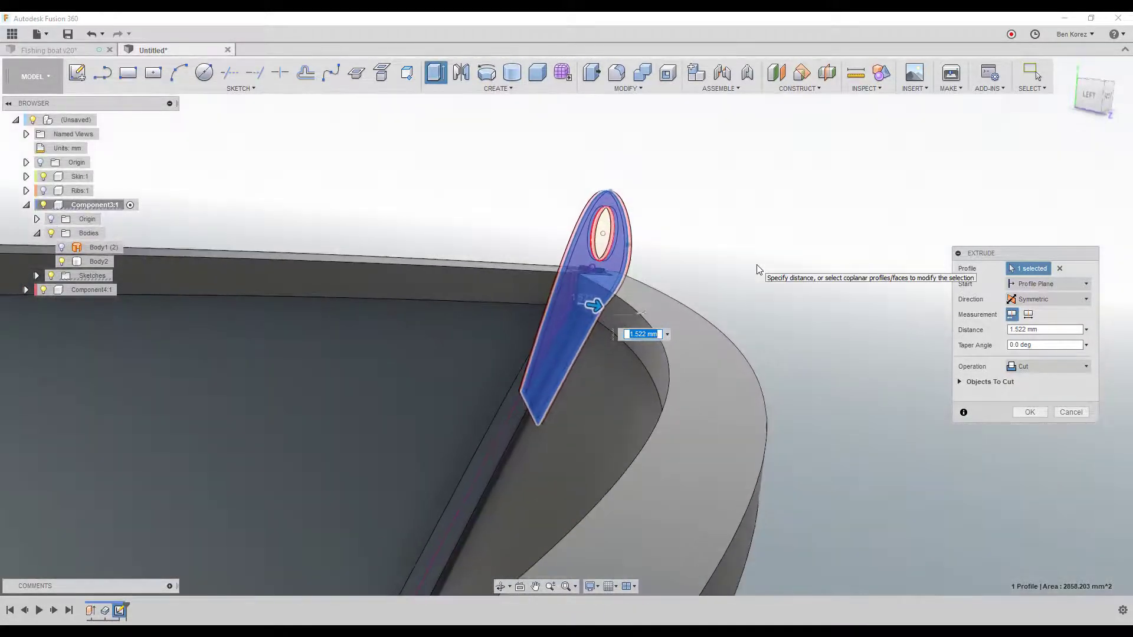
pyautogui.click(524, 427)
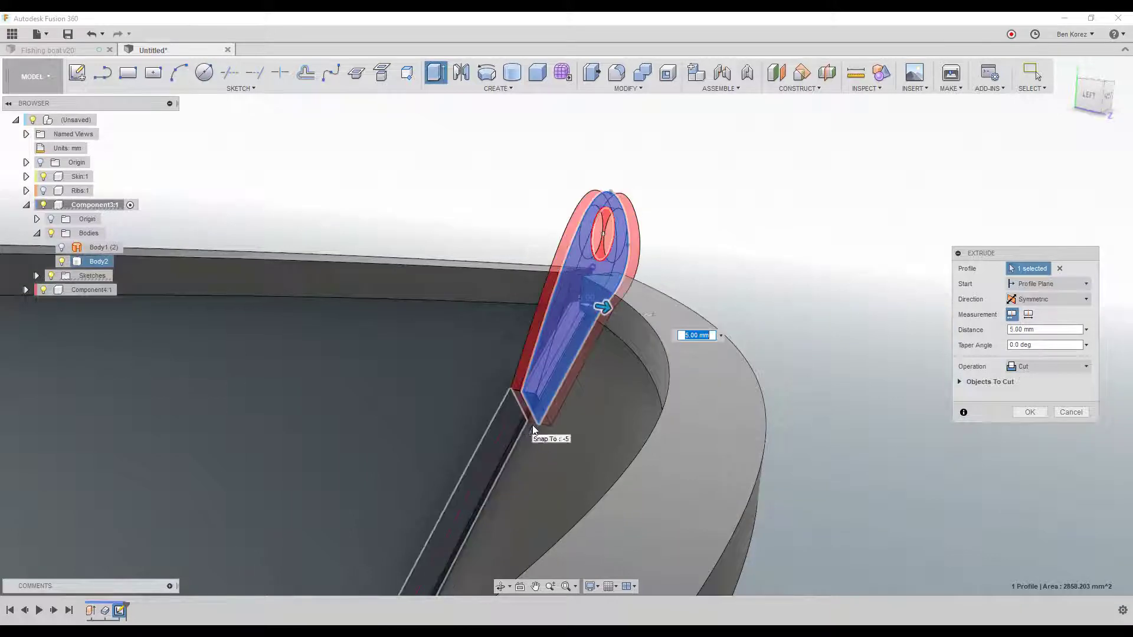
pyautogui.click(1054, 368)
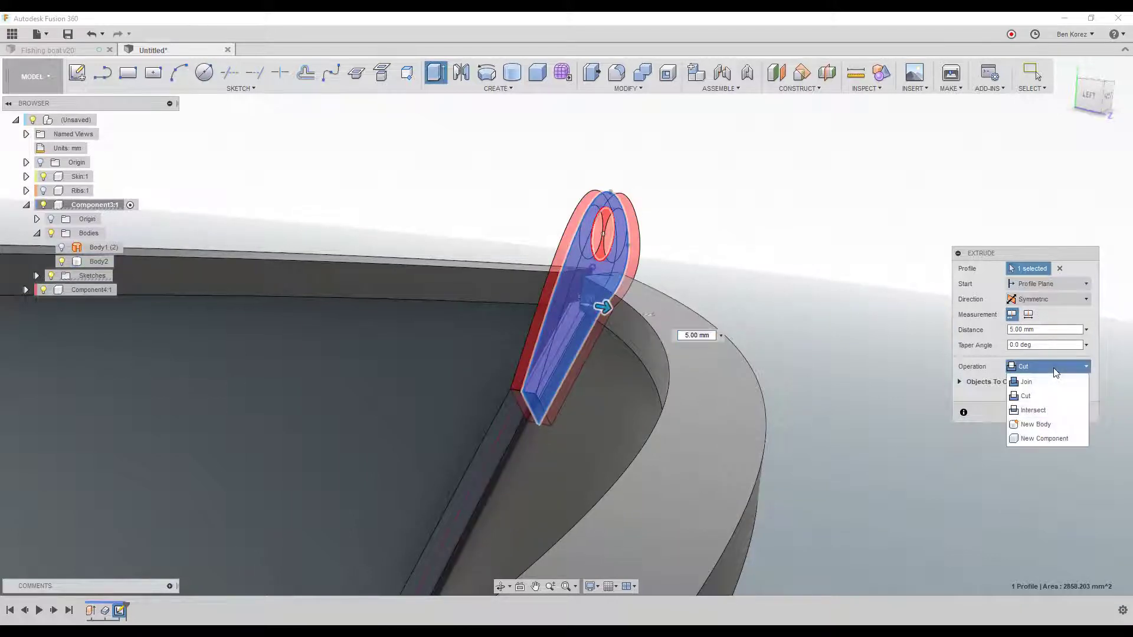
pyautogui.click(1027, 382)
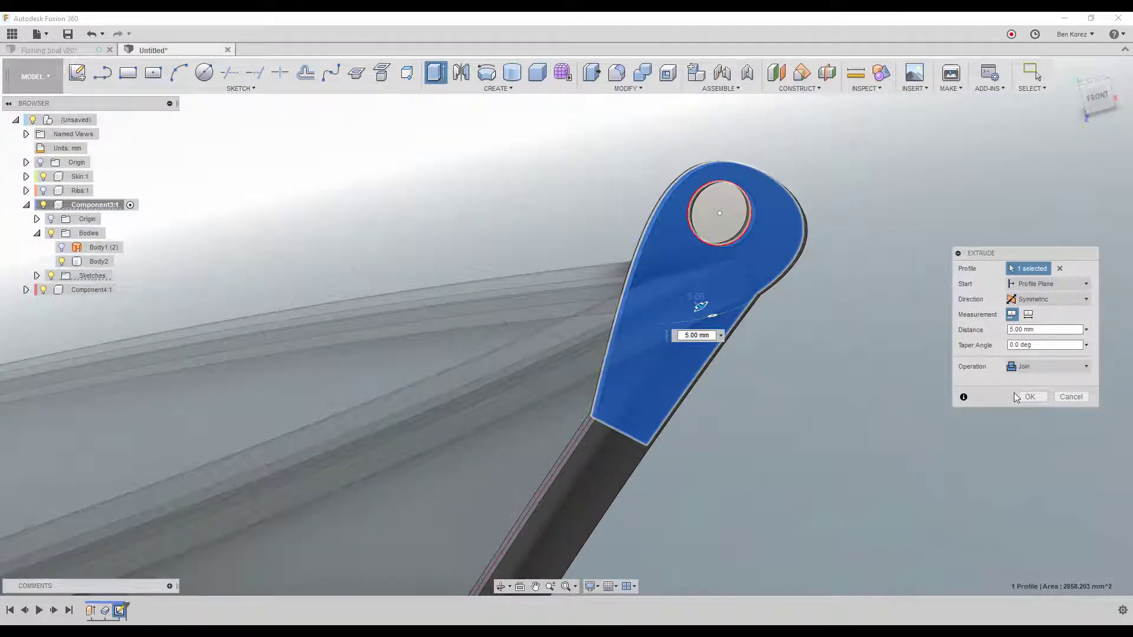
pyautogui.click(1030, 396)
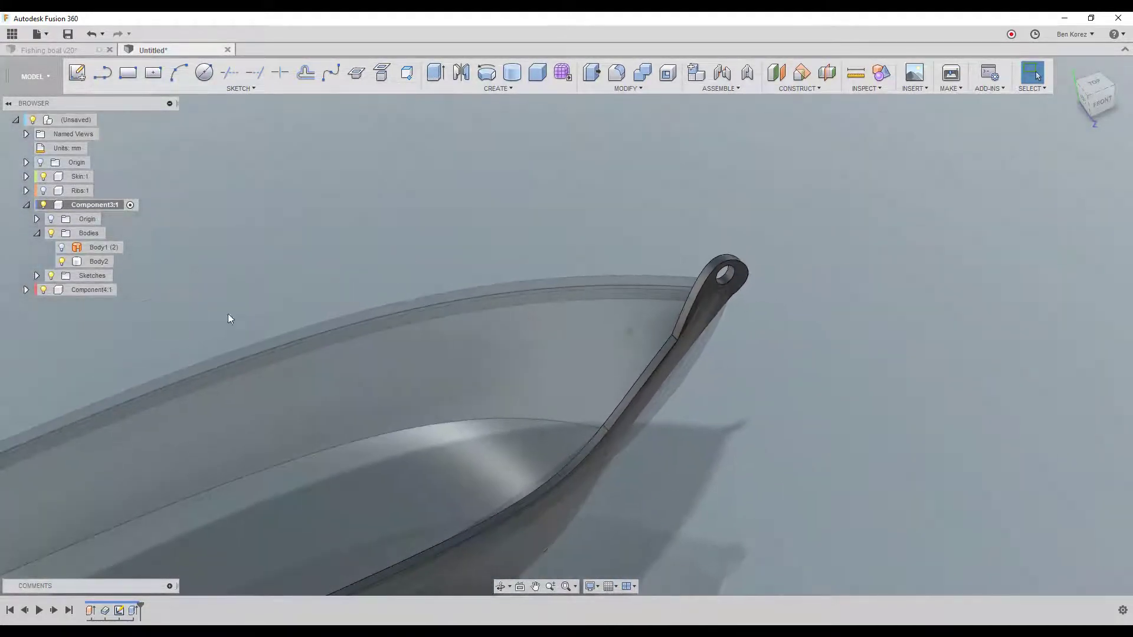
# Activate Component4 and cut one rim rail at the bow with Combine, using the keel's Body2 as the tool body.
pyautogui.moveTo(87, 289)
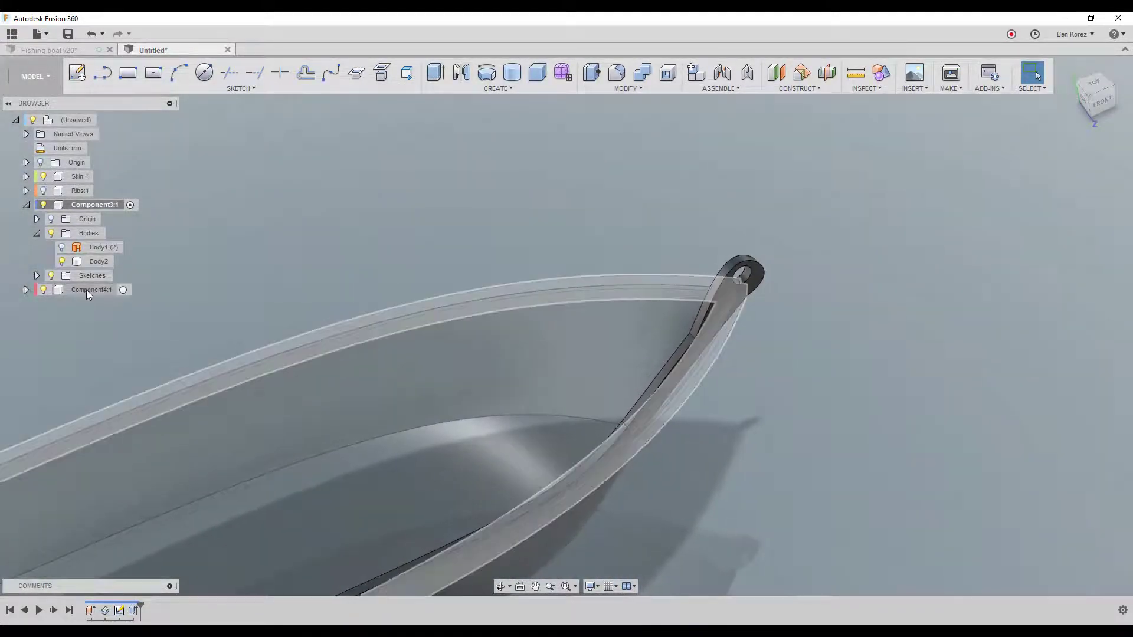
pyautogui.click(123, 290)
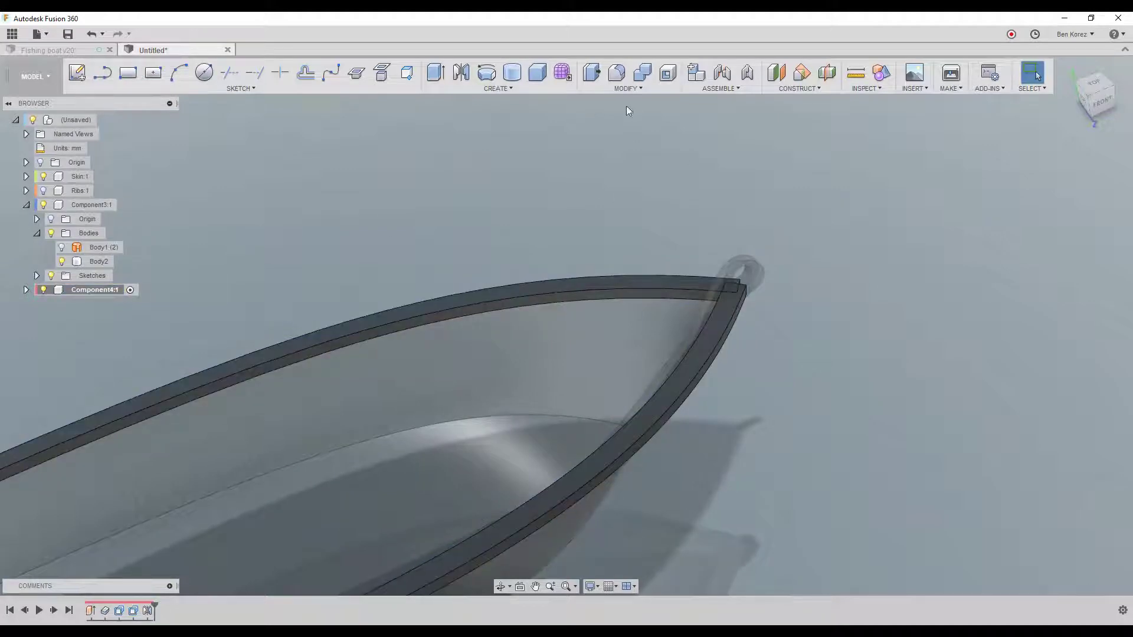
pyautogui.click(638, 77)
pyautogui.click(713, 324)
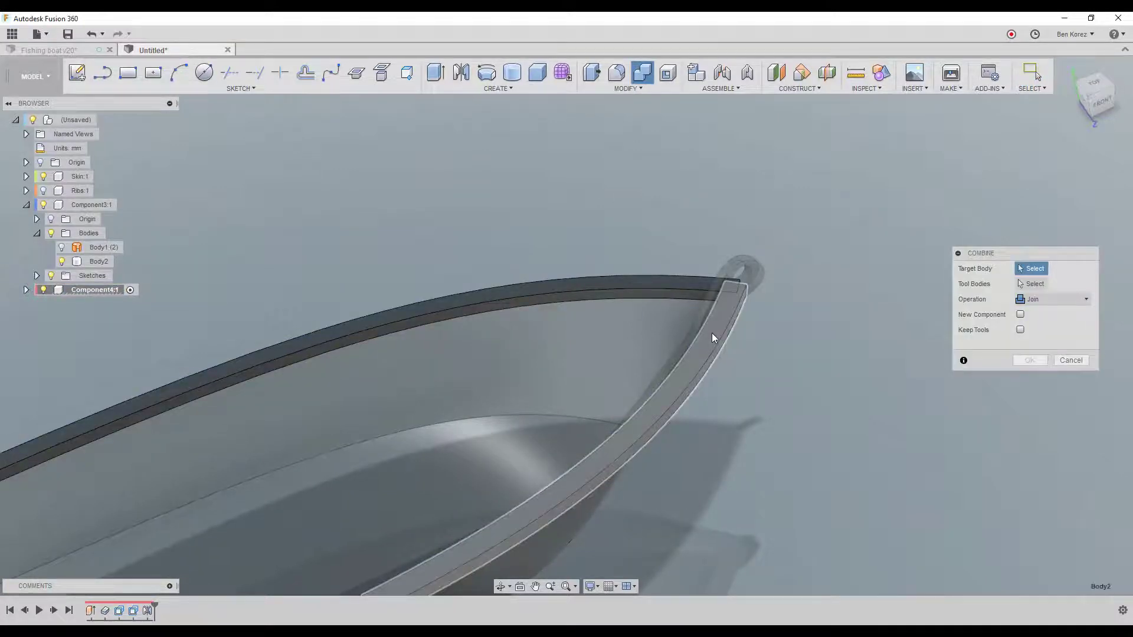
pyautogui.click(657, 285)
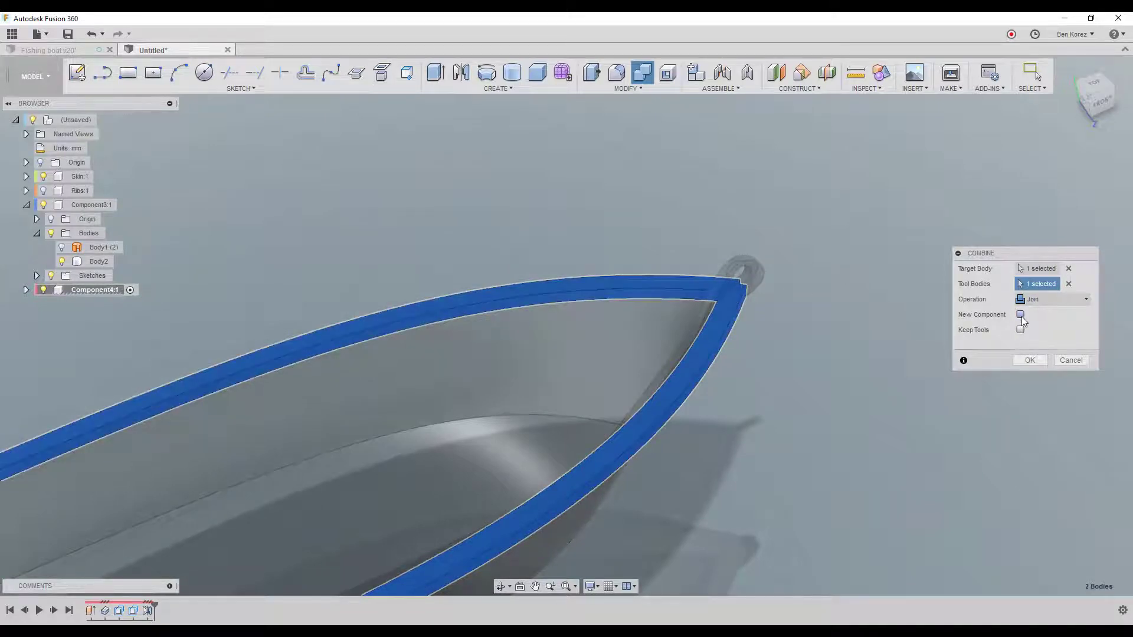
pyautogui.click(1034, 301)
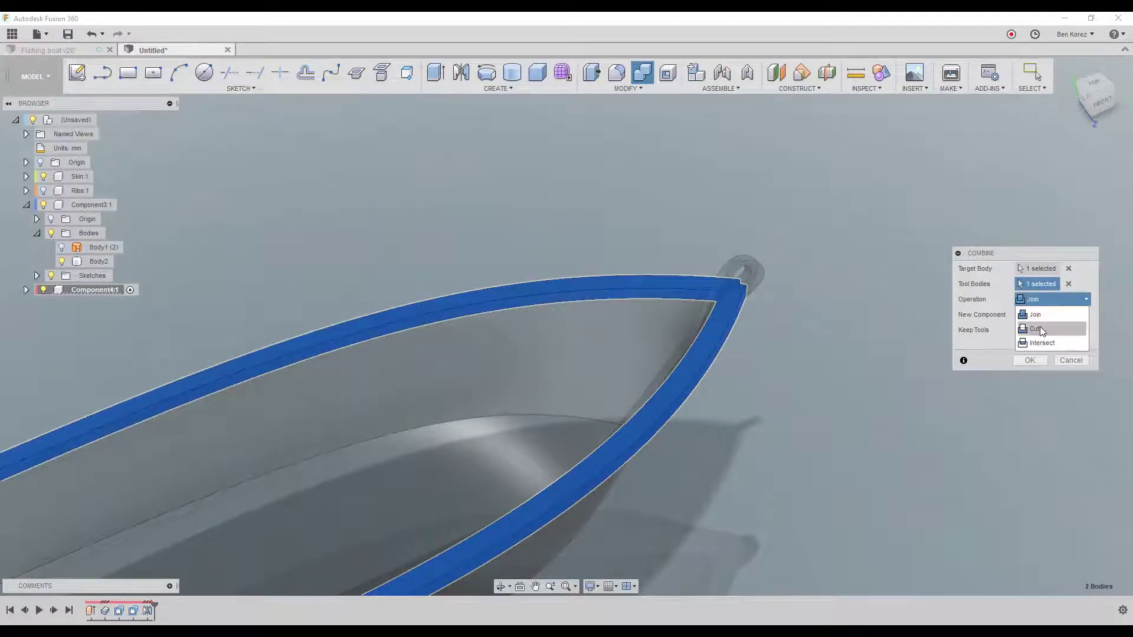
pyautogui.click(1040, 328)
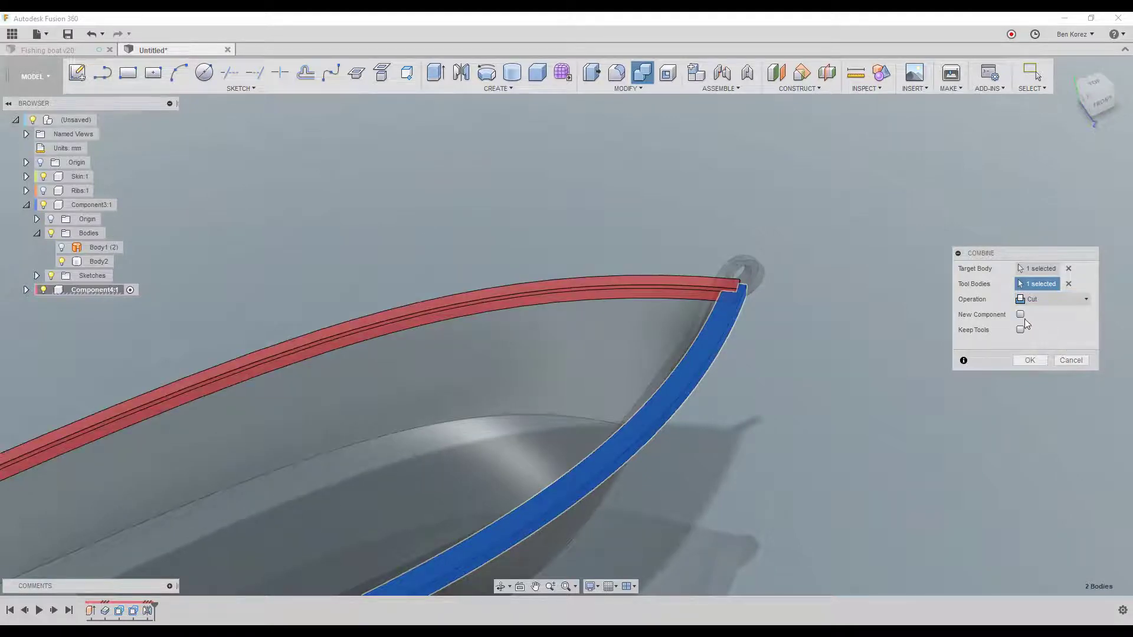
pyautogui.click(1068, 285)
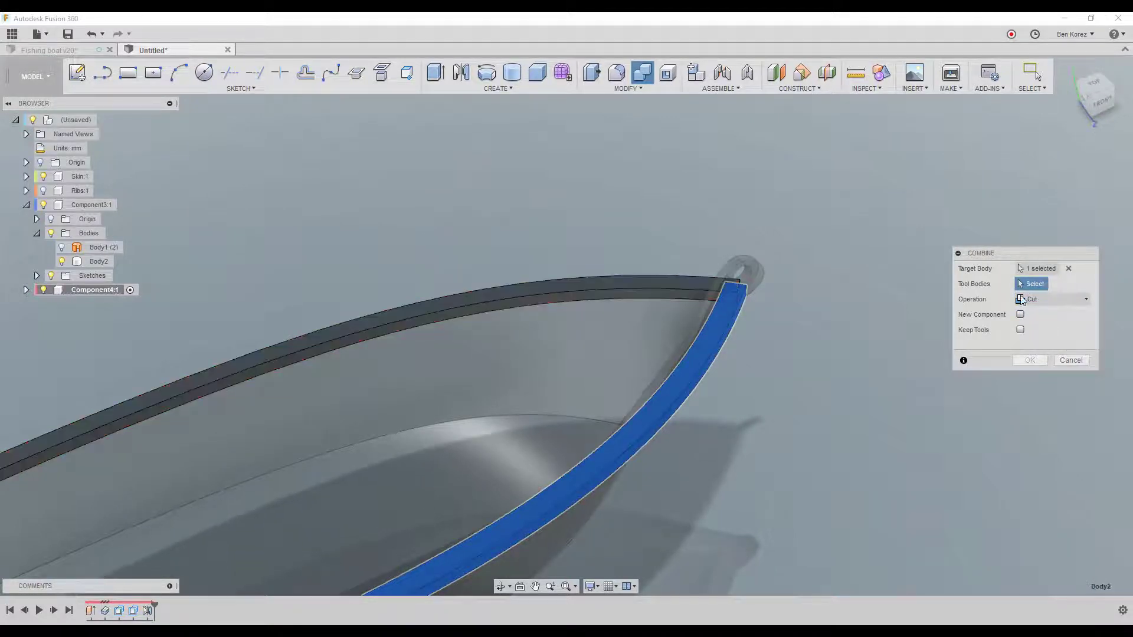
pyautogui.click(643, 281)
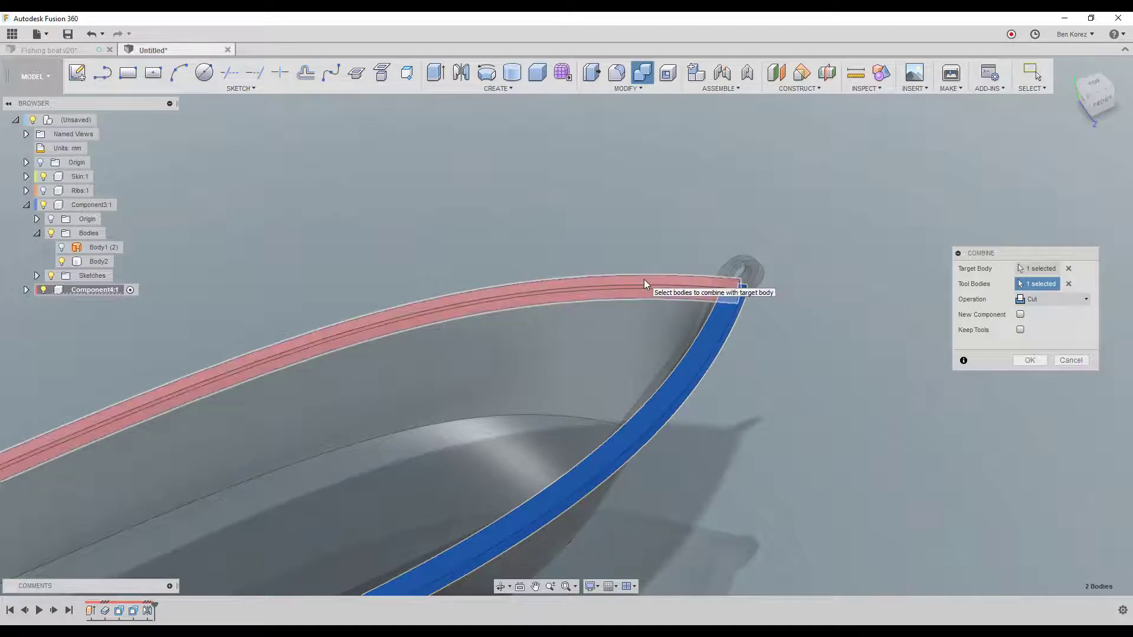
pyautogui.click(1069, 283)
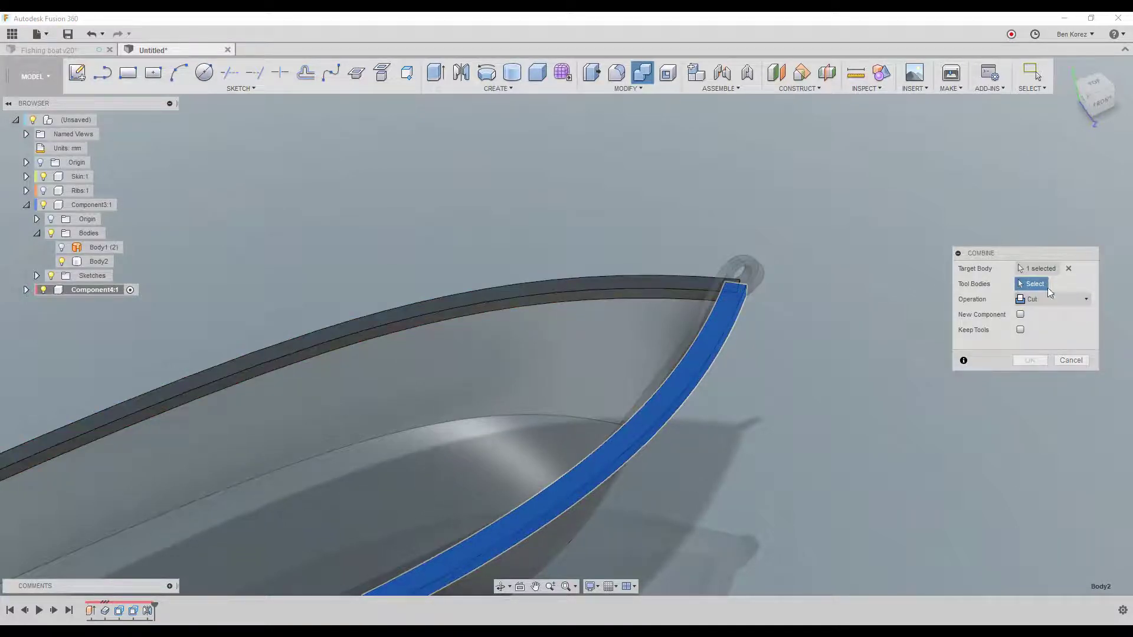
pyautogui.click(760, 281)
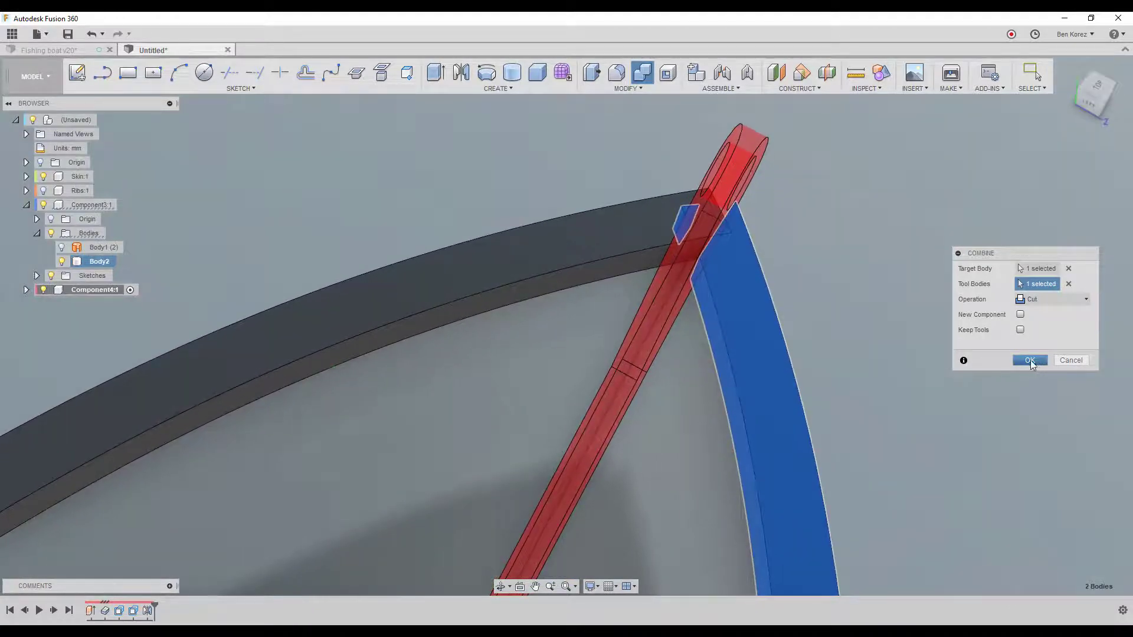
pyautogui.click(1027, 359)
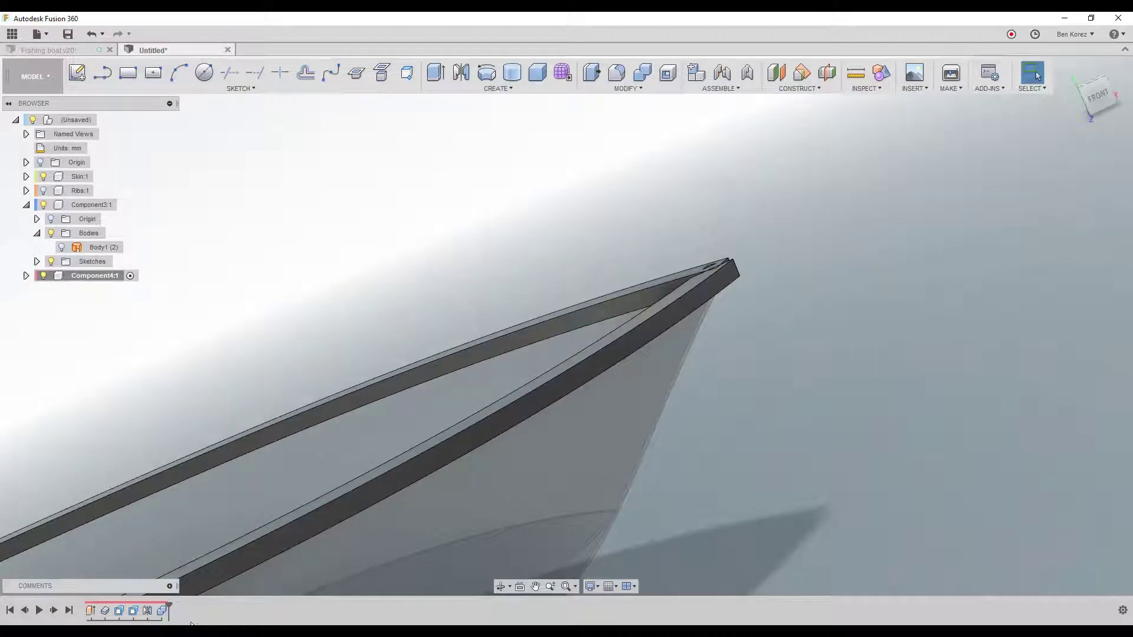
# Edit the rail's Combine cut so that it keeps the keel tool body.
pyautogui.doubleClick(159, 613)
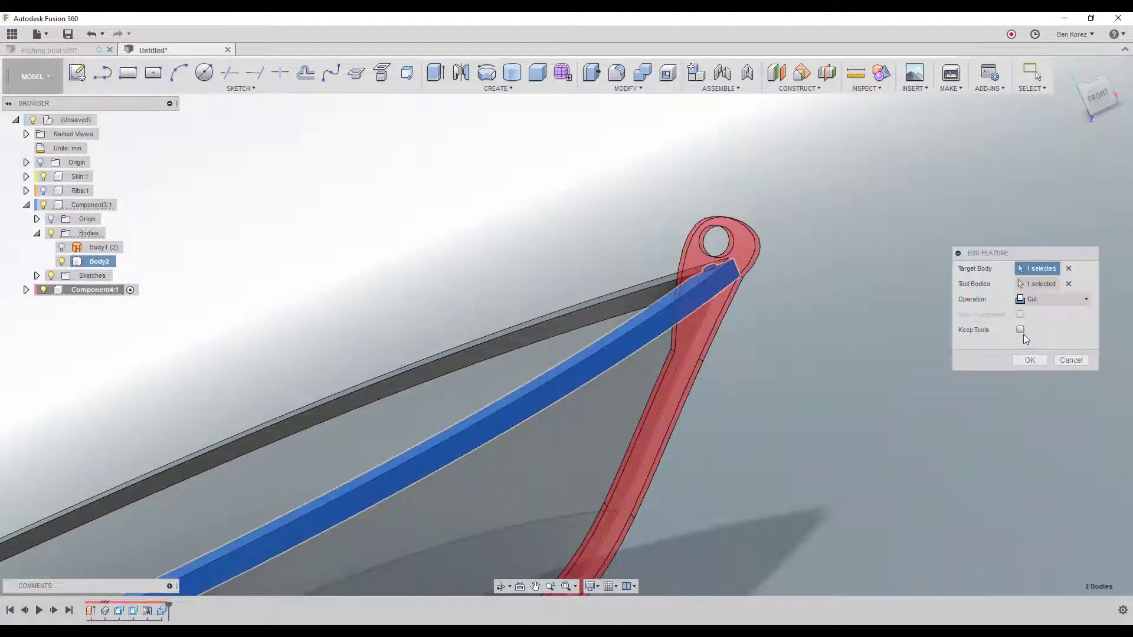
pyautogui.click(1028, 360)
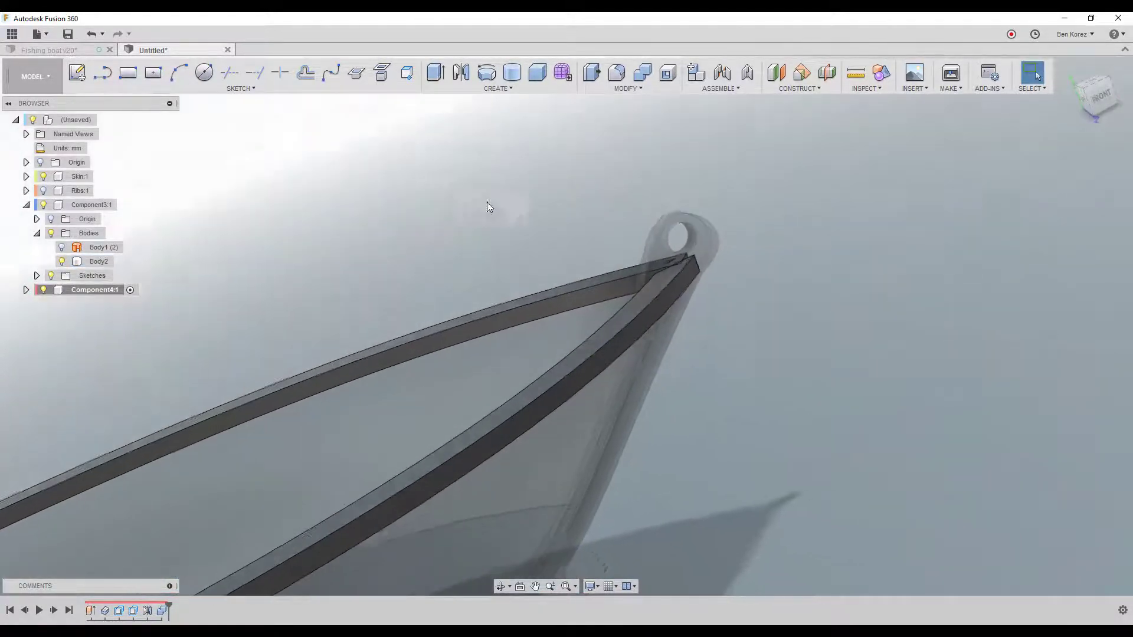
pyautogui.keyDown('shift'); pyautogui.moveTo(487, 201); pyautogui.dragTo(580, 133, button='middle'); pyautogui.keyUp('shift')
# Cut the opposite rim rail with the keel's Body2 as the tool body, with Keep Tools enabled.
pyautogui.rightClick(580, 134)
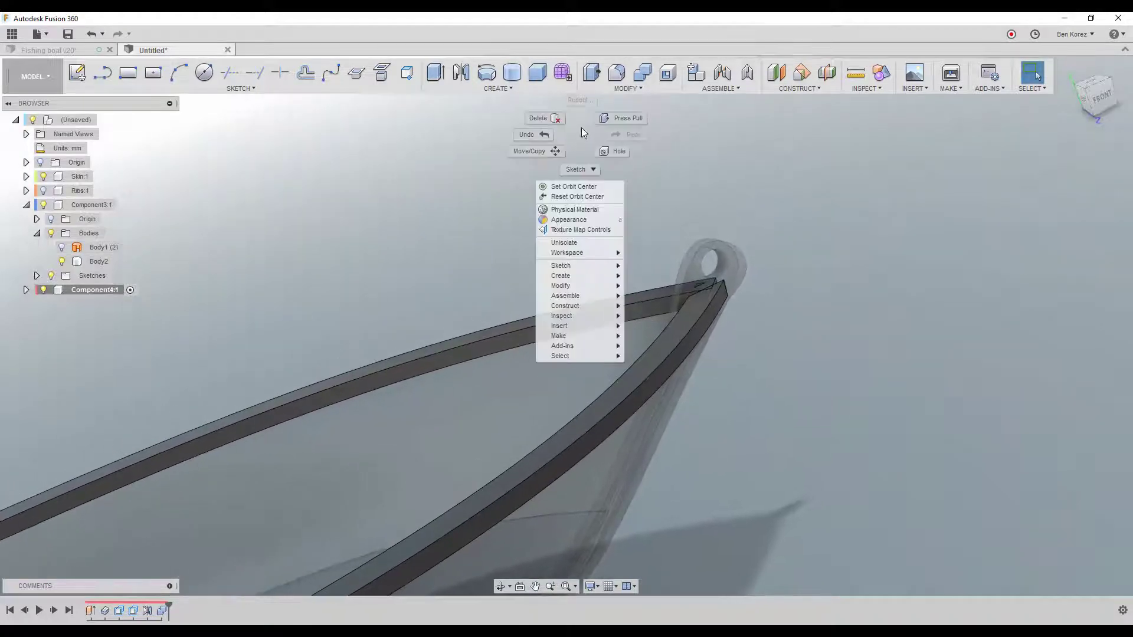
pyautogui.click(582, 127)
pyautogui.click(648, 73)
pyautogui.keyDown('shift'); pyautogui.moveTo(667, 132); pyautogui.dragTo(639, 268, button='middle'); pyautogui.keyUp('shift')
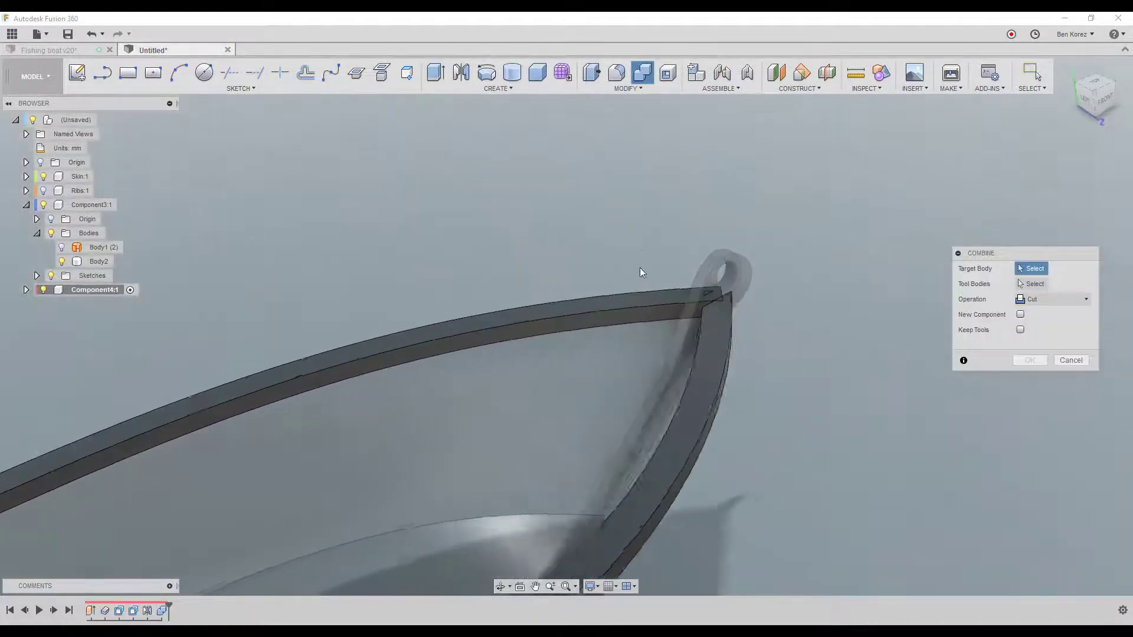
pyautogui.click(643, 302)
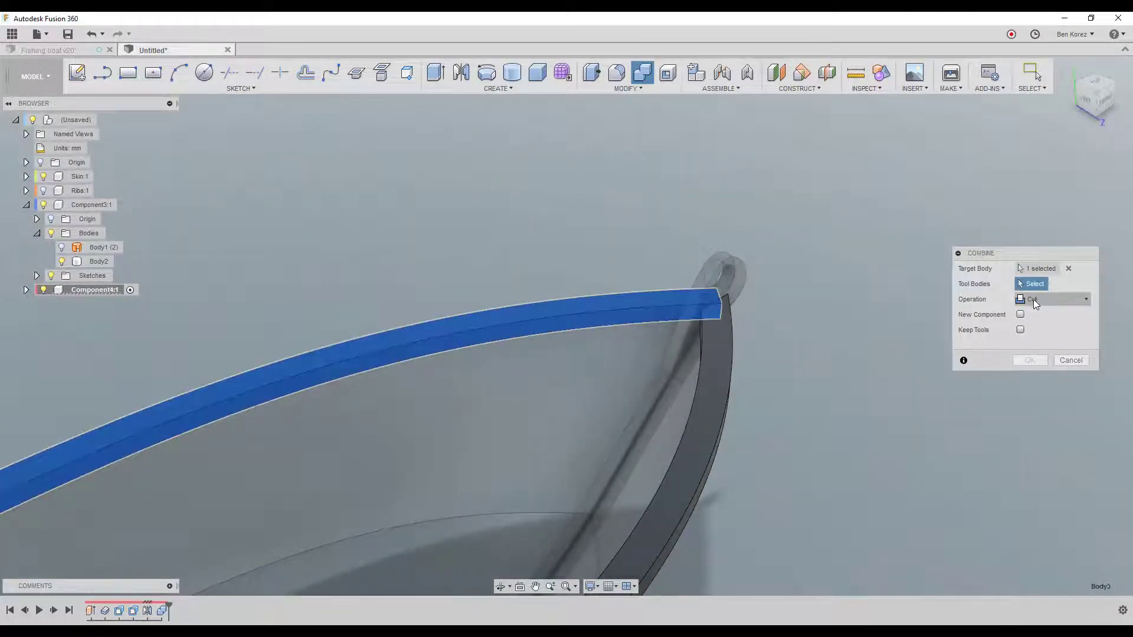
pyautogui.click(734, 286)
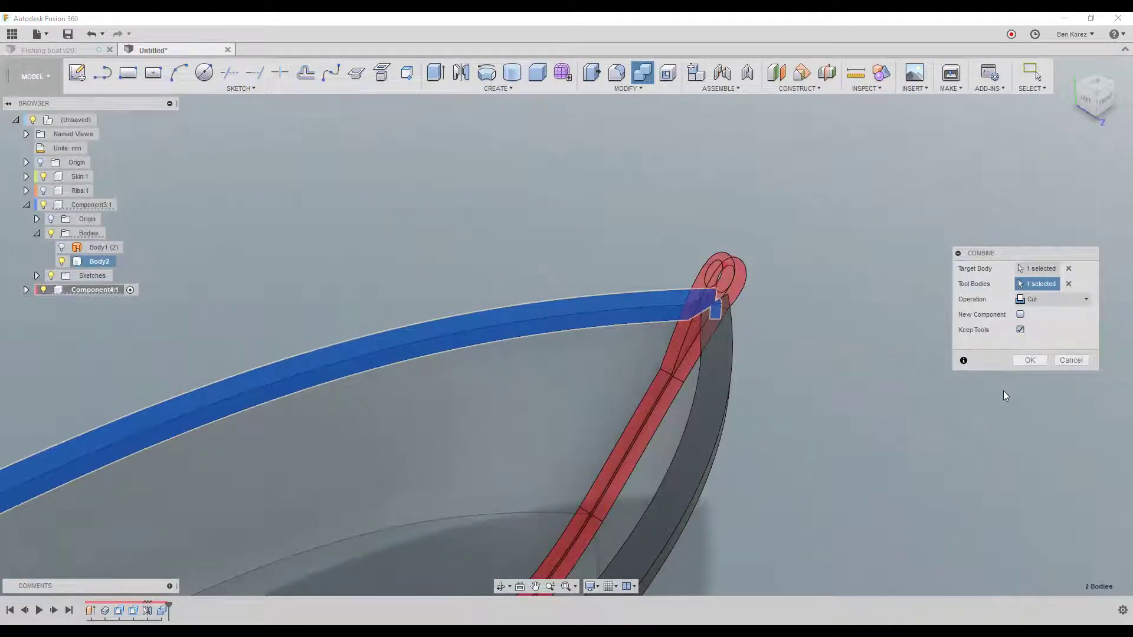
pyautogui.click(1030, 360)
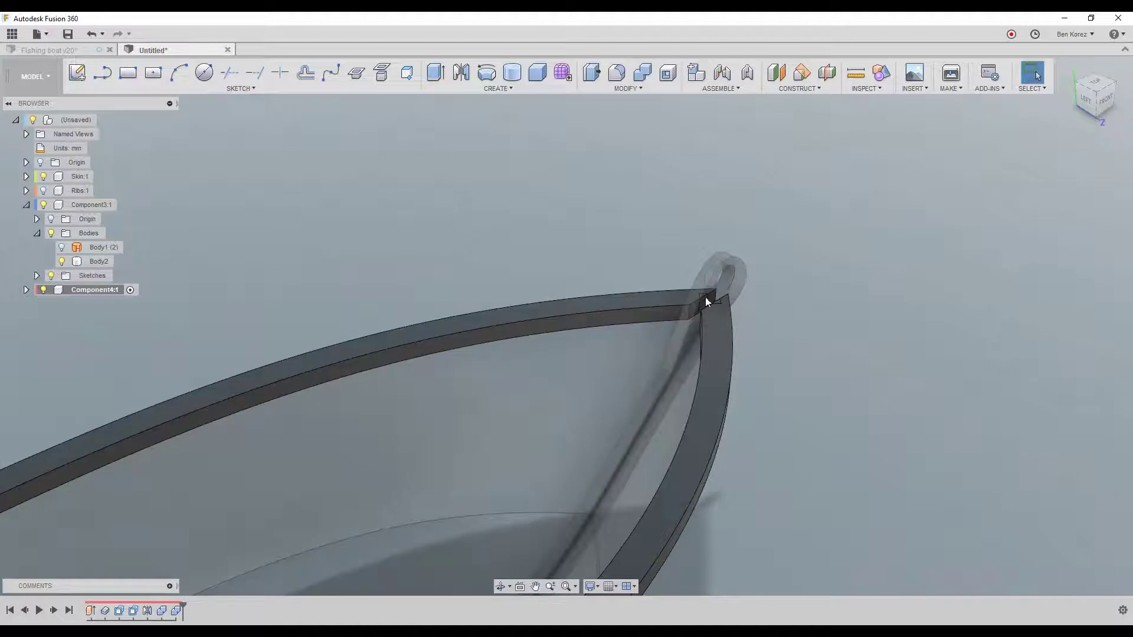
pyautogui.keyDown('shift'); pyautogui.moveTo(486, 265); pyautogui.dragTo(353, 246, button='middle'); pyautogui.keyUp('shift')
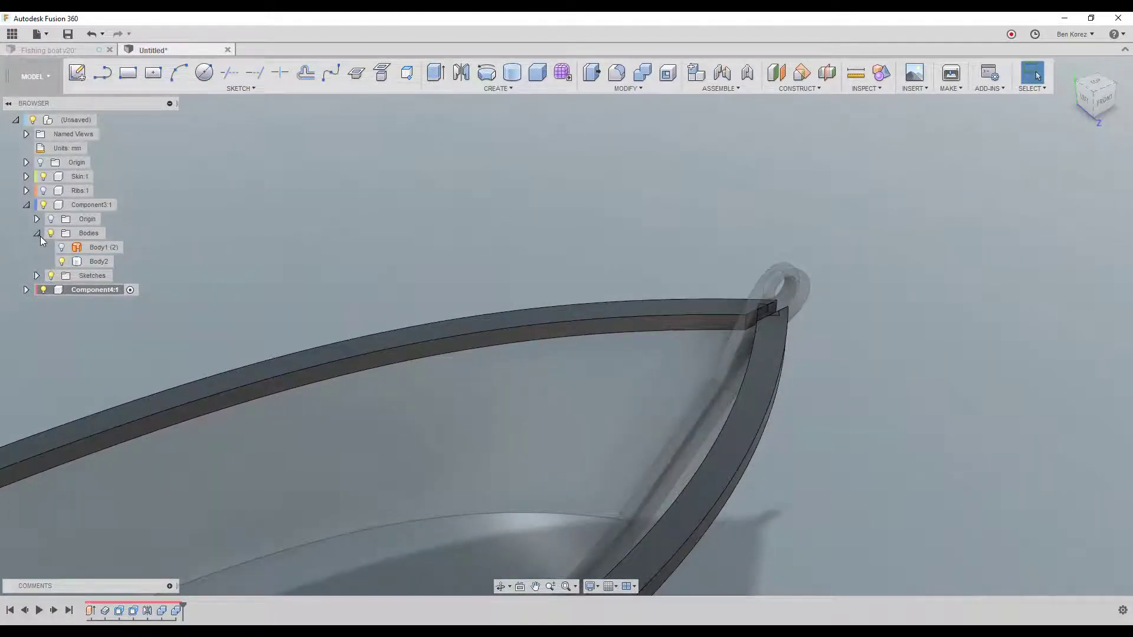
pyautogui.click(643, 73)
pyautogui.click(752, 318)
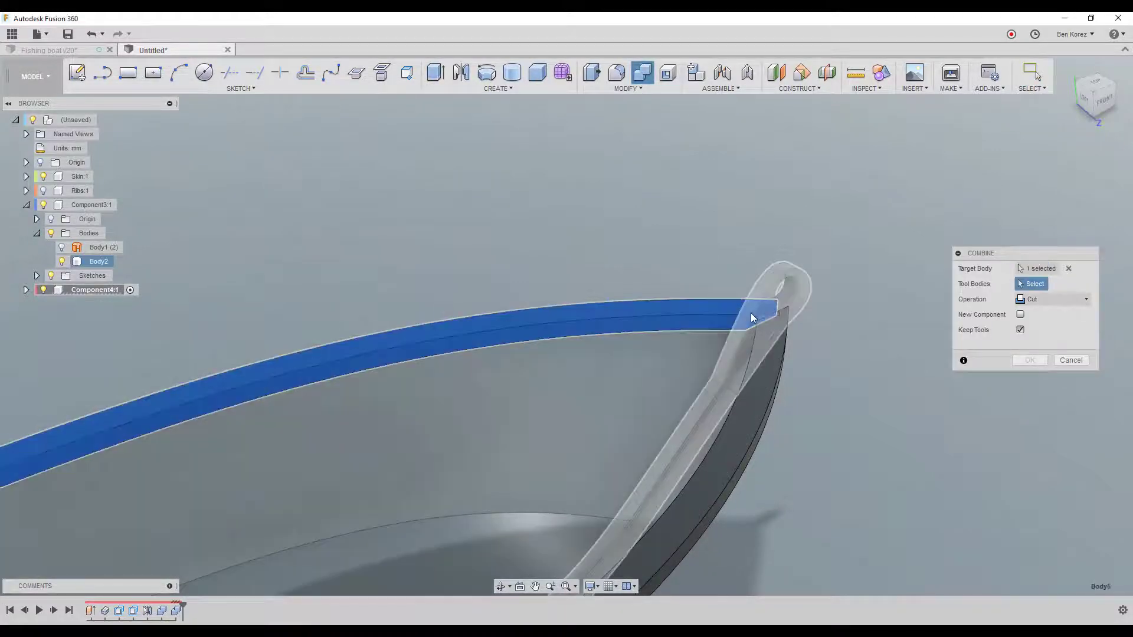
pyautogui.click(1082, 361)
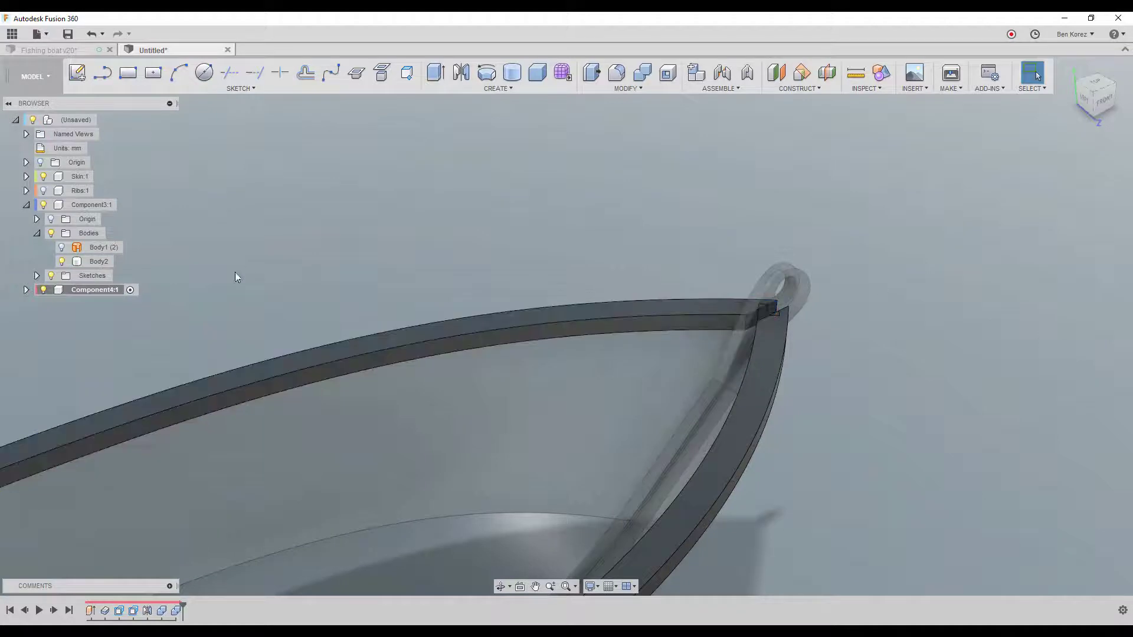
# Hide Component3 and inspect the cut rail ends at the bow from above.
pyautogui.click(37, 234)
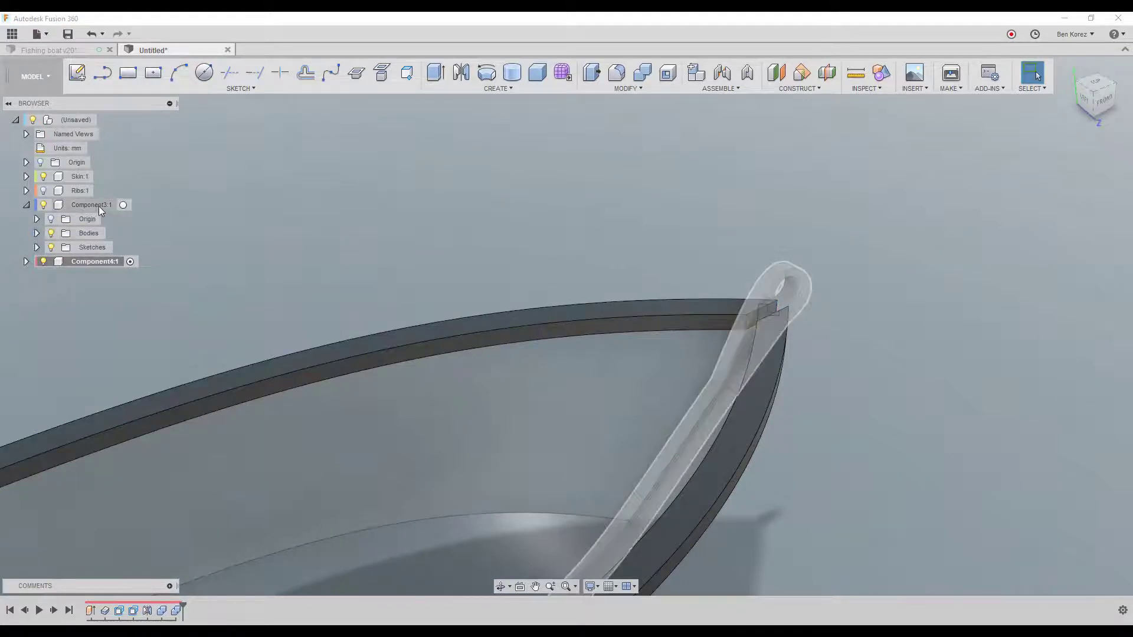
pyautogui.scroll(5, 646, 301)
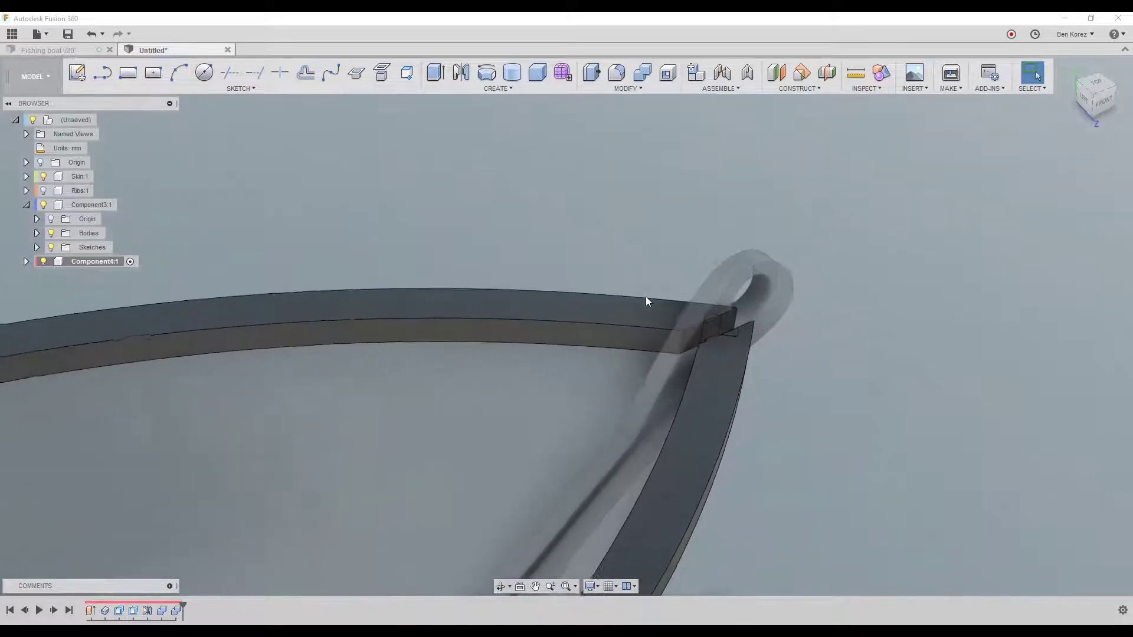
pyautogui.click(44, 205)
pyautogui.keyDown('shift'); pyautogui.moveTo(700, 323); pyautogui.dragTo(793, 366, button='middle'); pyautogui.keyUp('shift')
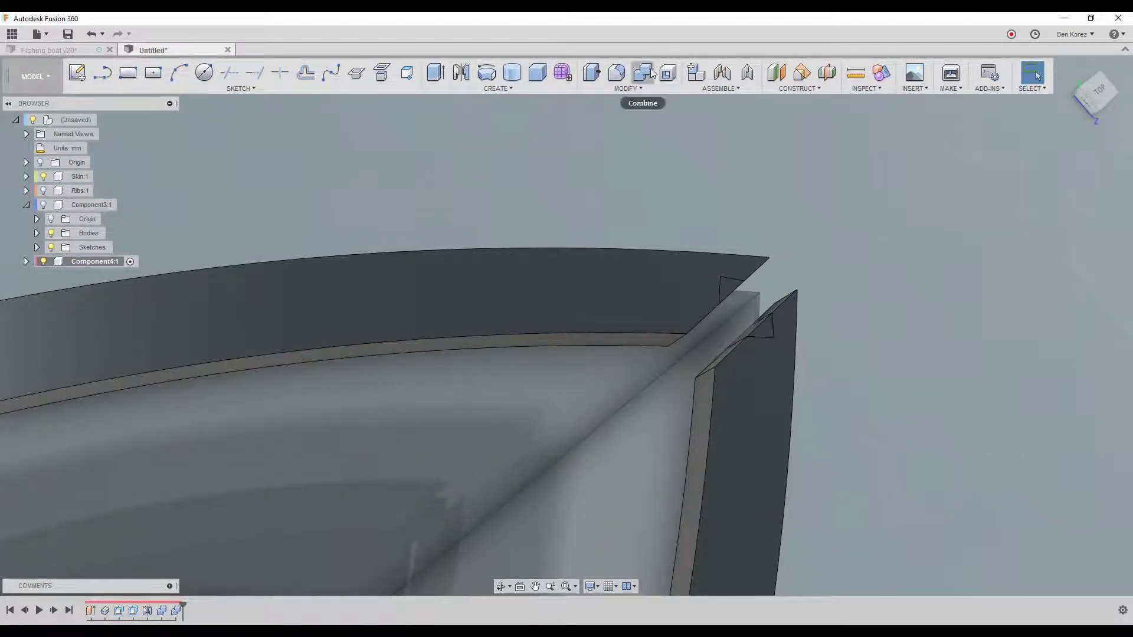
# Try joining a small leftover piece to its rim rail with Keep Tools enabled, then undo the join and keep Component3 hidden.
pyautogui.click(652, 72)
pyautogui.click(766, 361)
pyautogui.click(763, 332)
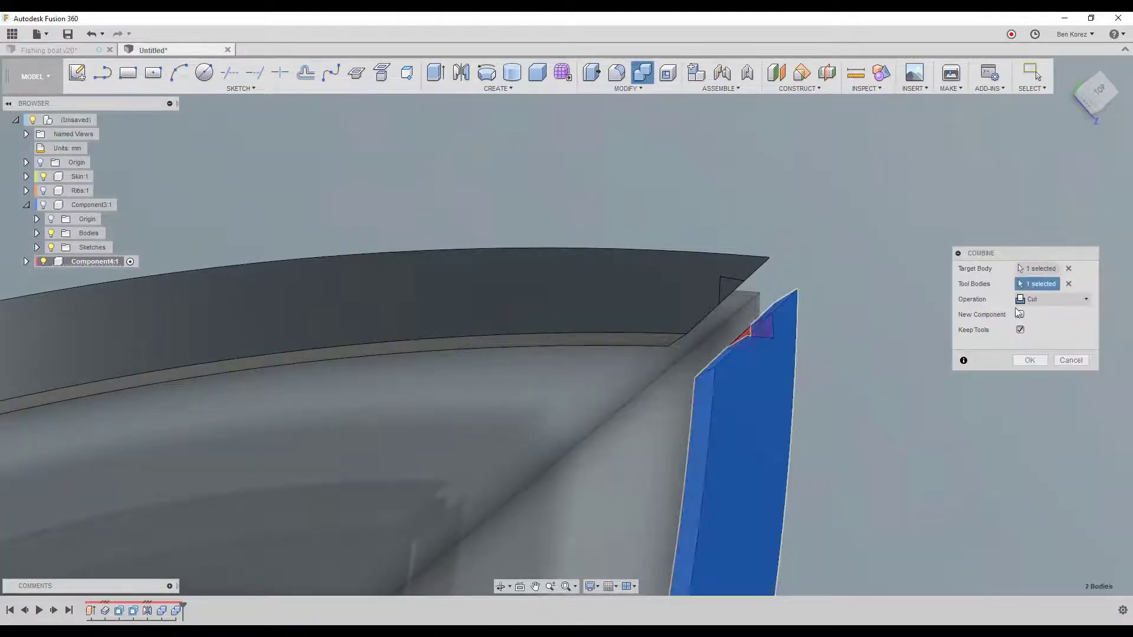
pyautogui.click(1039, 299)
pyautogui.click(1032, 314)
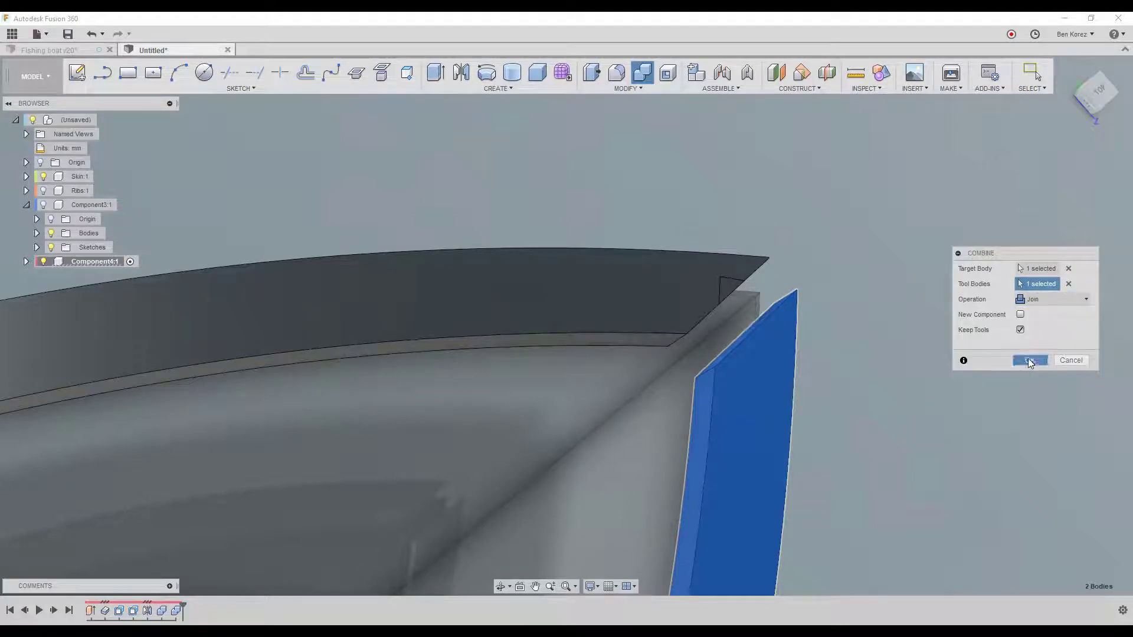
pyautogui.click(1029, 361)
pyautogui.keyDown('shift'); pyautogui.moveTo(798, 174); pyautogui.dragTo(776, 324, button='middle'); pyautogui.keyUp('shift')
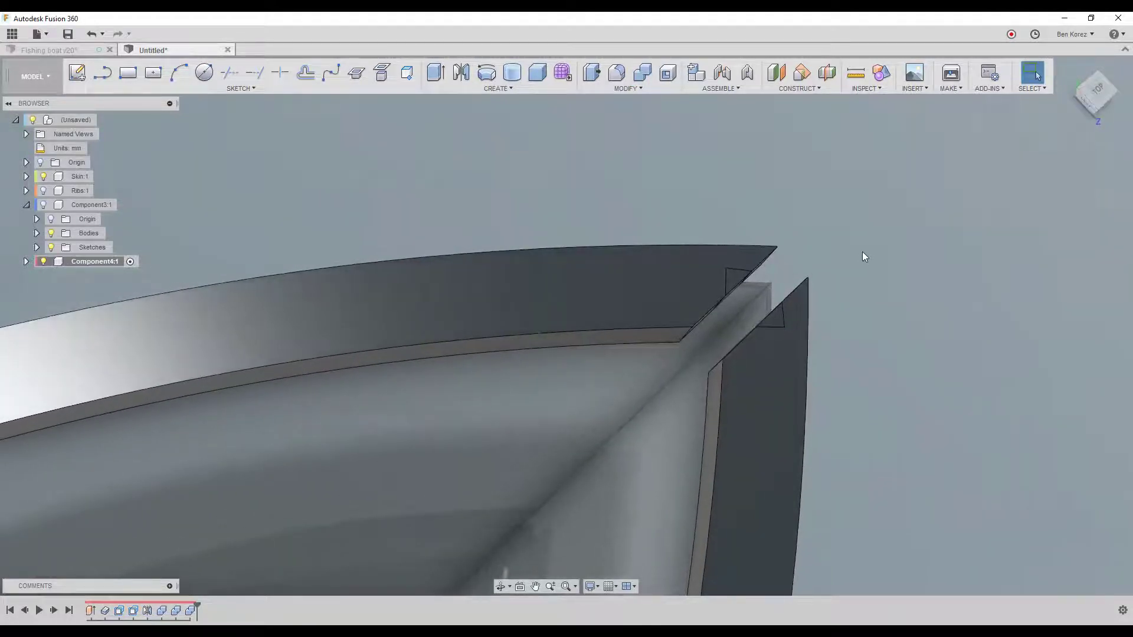
pyautogui.hotkey('ctrl', 'z')
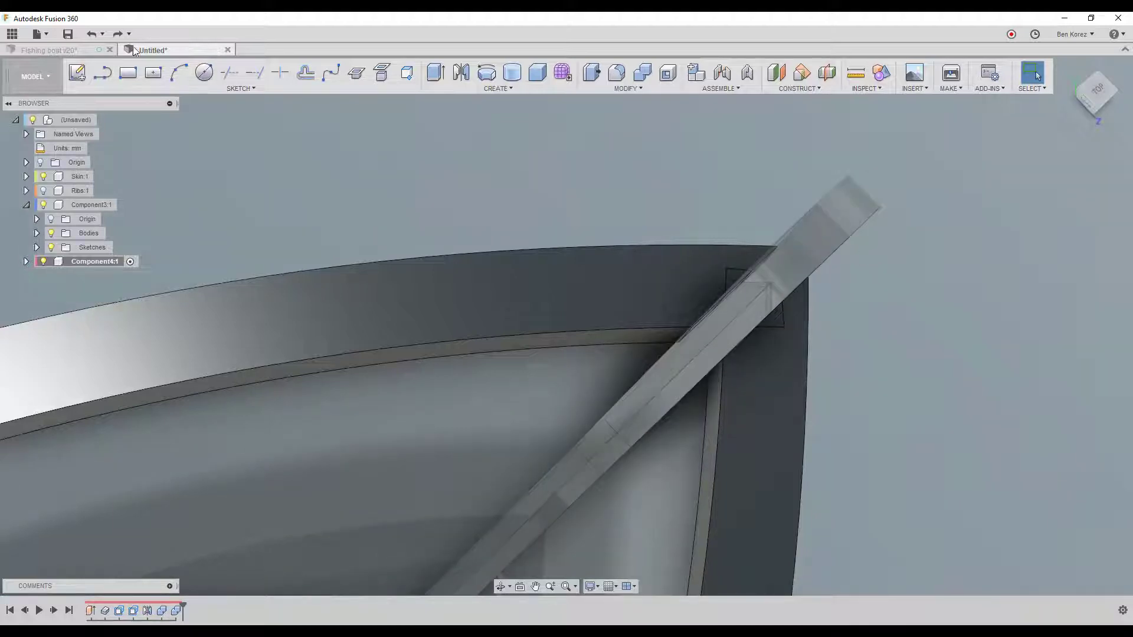
pyautogui.click(116, 37)
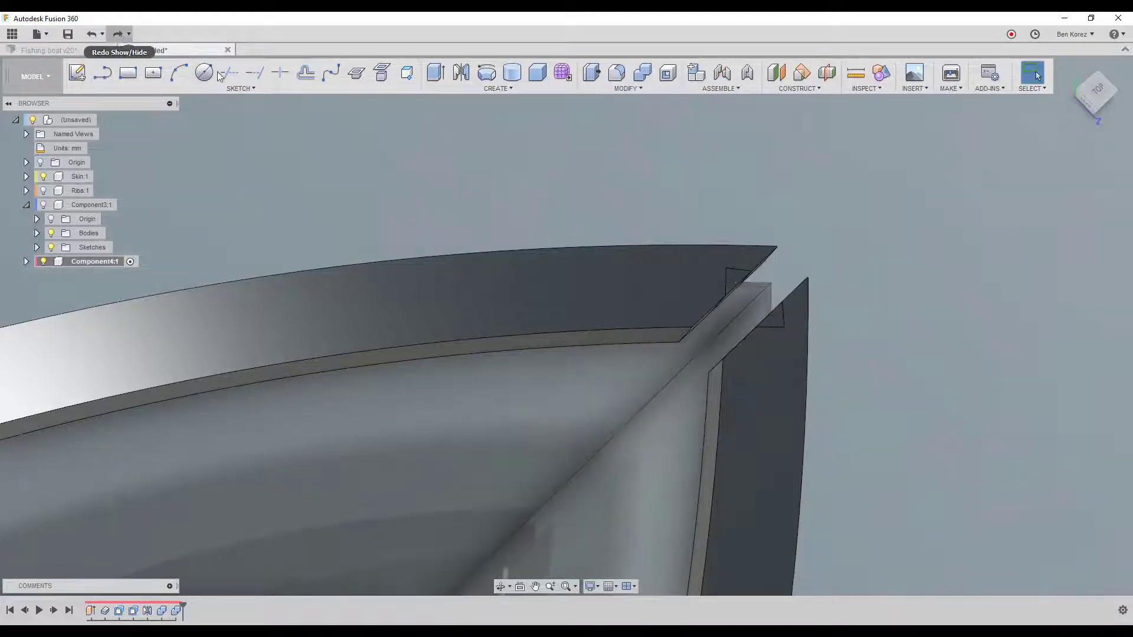
# Remove the two small leftover bodies, Body3 and Body4, from Component4 and show Component3 again.
pyautogui.click(776, 319)
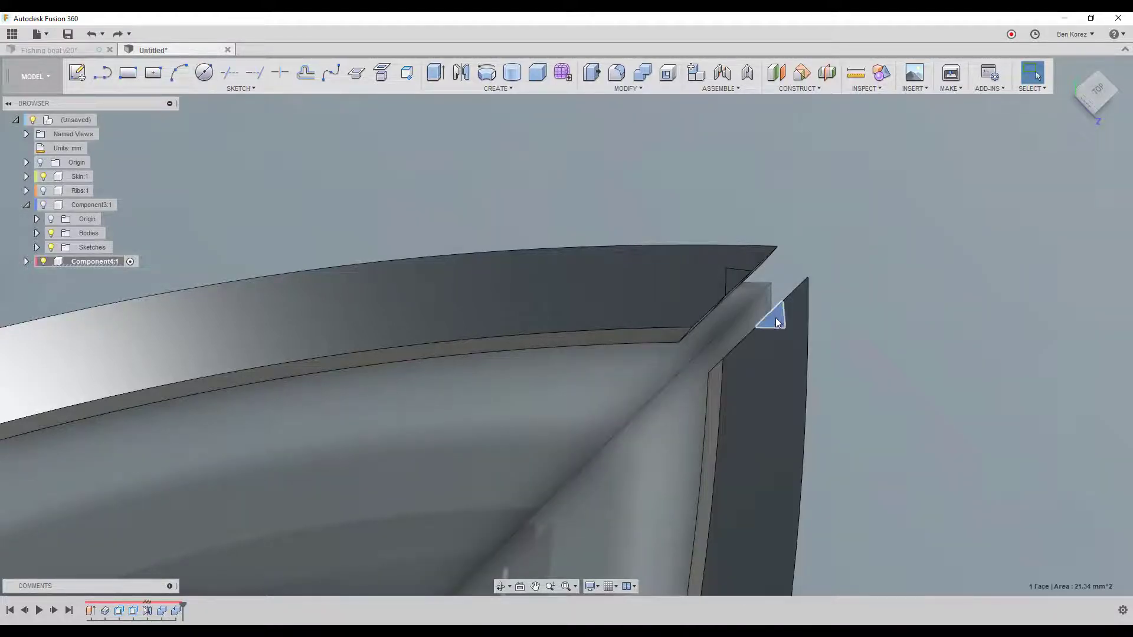
pyautogui.click(26, 261)
pyautogui.click(36, 289)
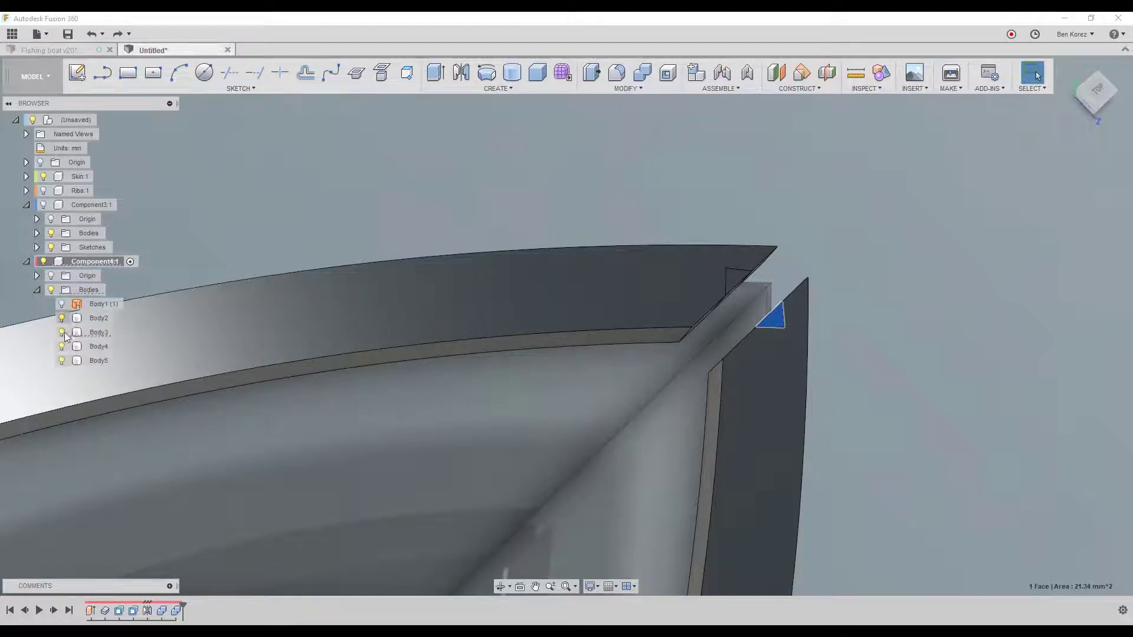
pyautogui.click(97, 334)
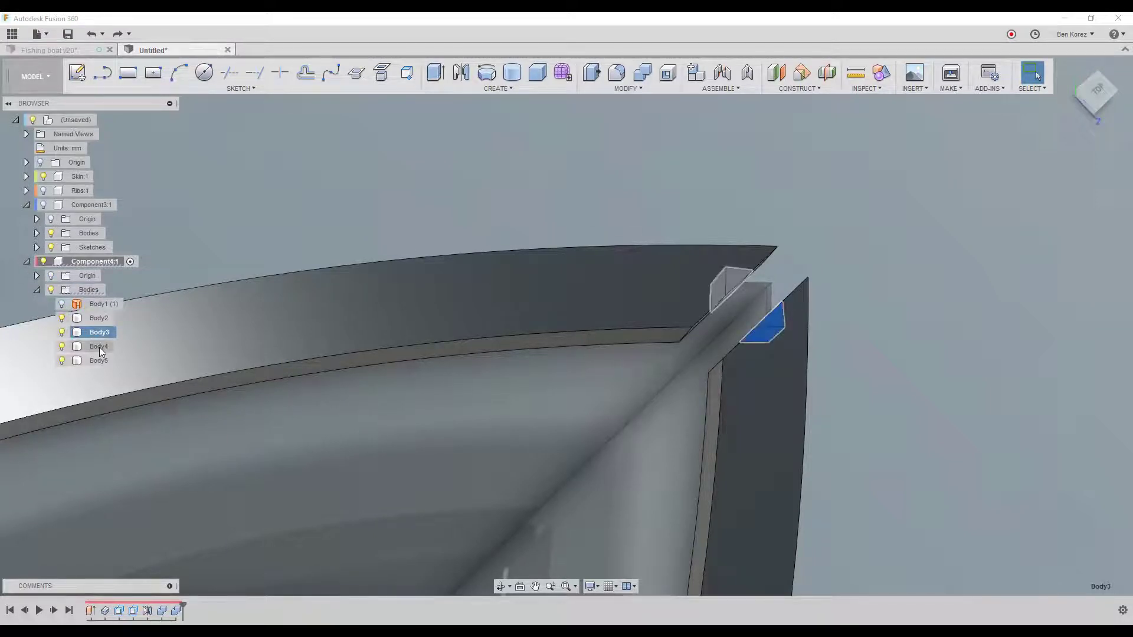
pyautogui.keyDown('ctrl'); pyautogui.click(100, 348); pyautogui.keyUp('ctrl')
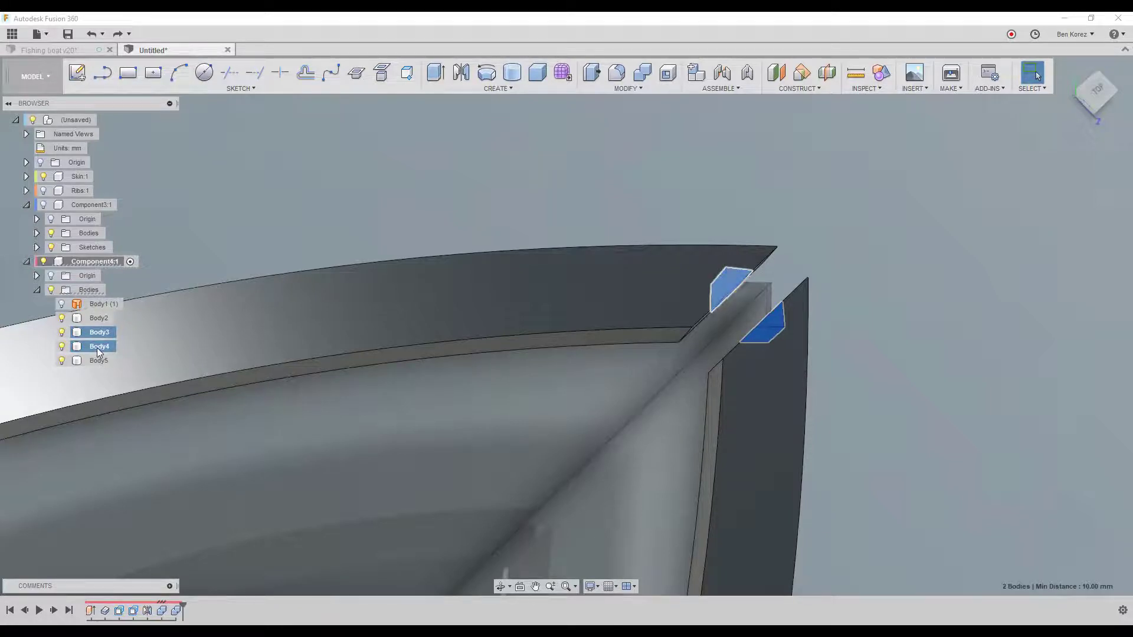
pyautogui.rightClick(99, 349)
pyautogui.click(139, 500)
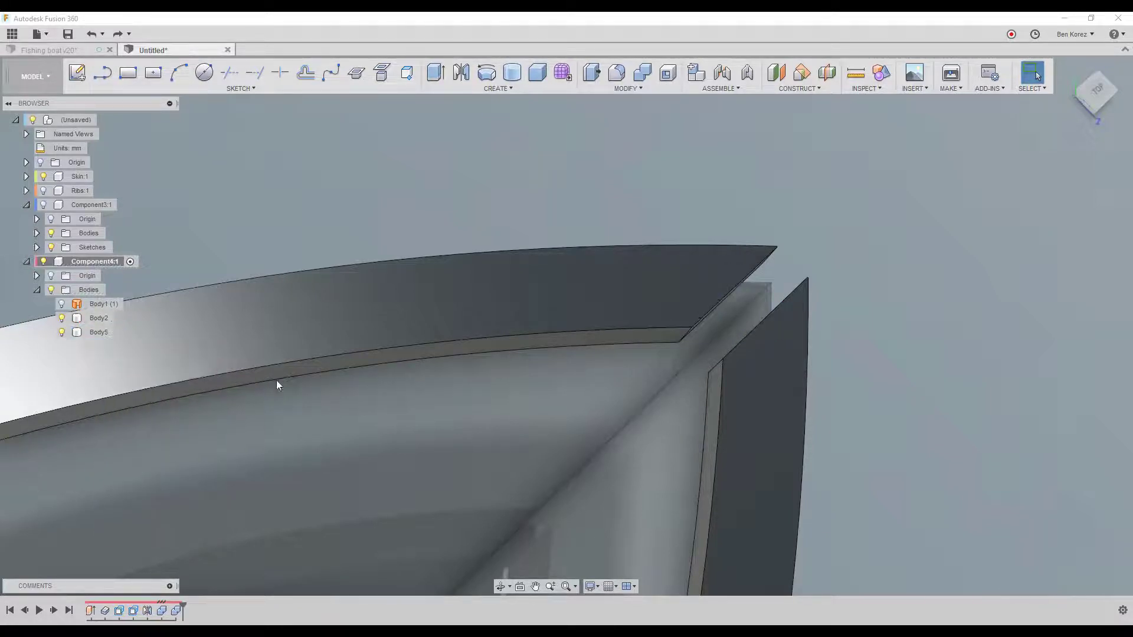
pyautogui.click(44, 206)
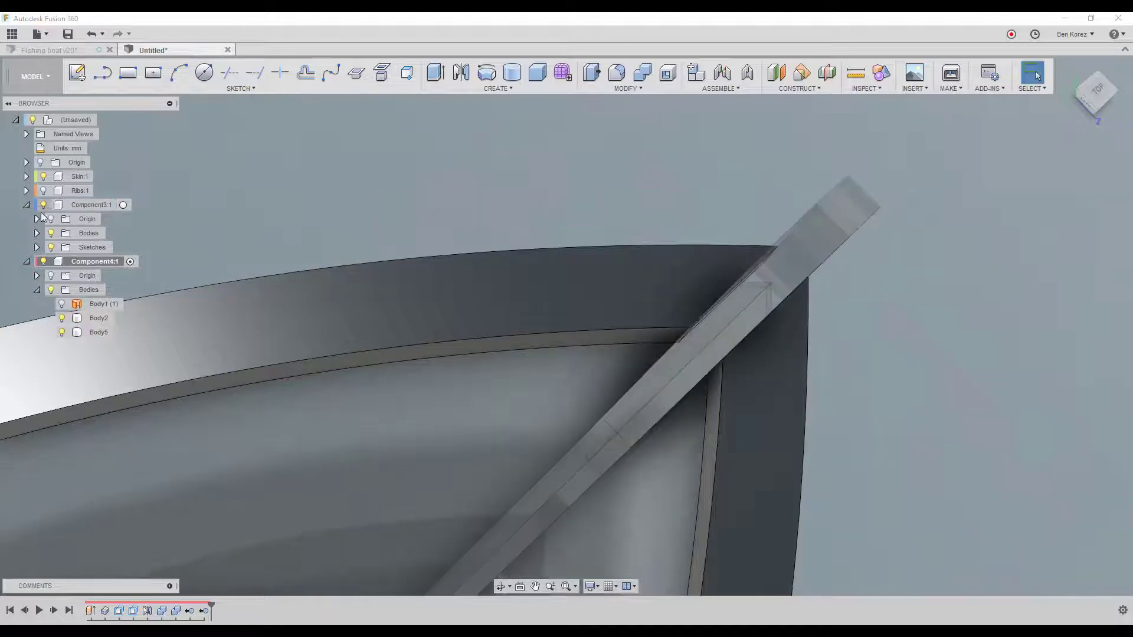
# Activate the top-level assembly, make the Ribs component visible again and collapse the component trees.
pyautogui.click(37, 290)
pyautogui.click(26, 262)
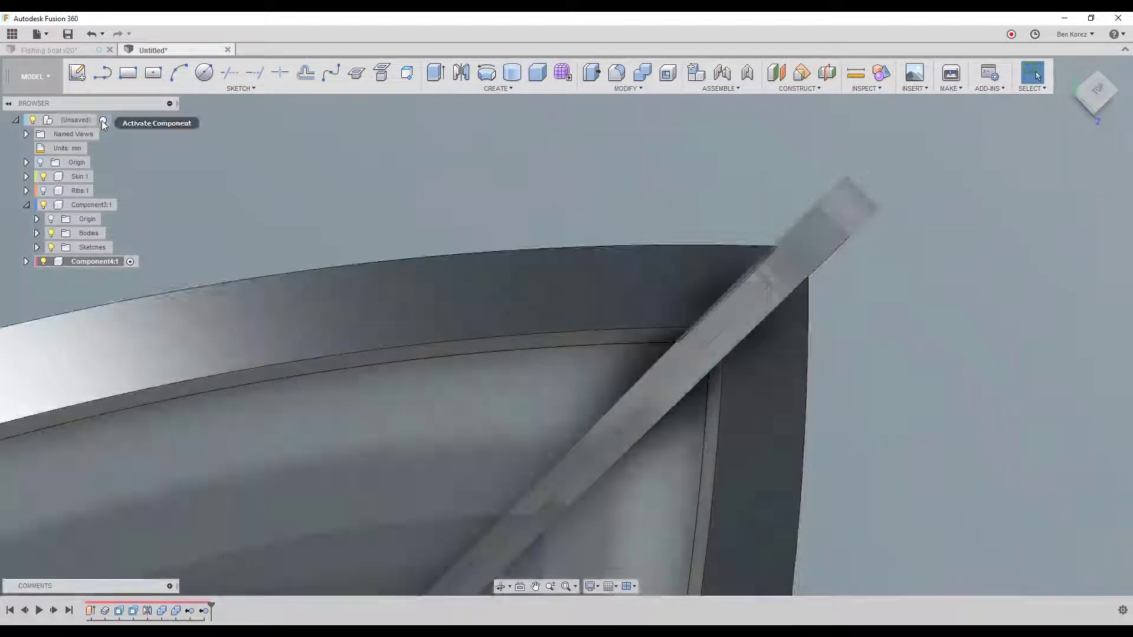
pyautogui.click(104, 120)
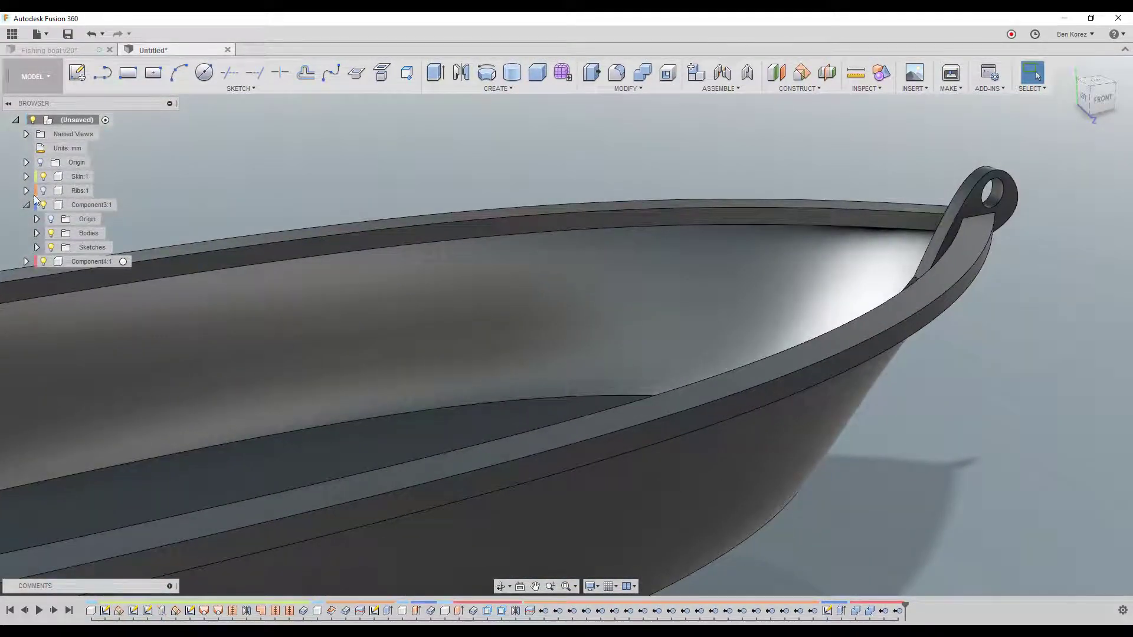
pyautogui.click(43, 191)
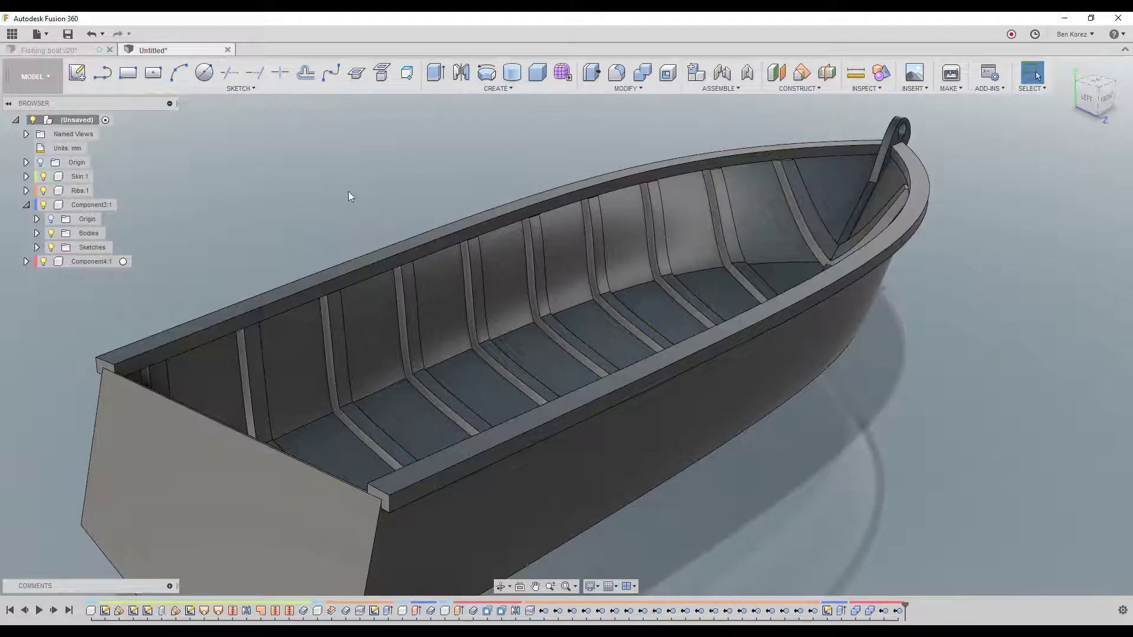
pyautogui.click(27, 205)
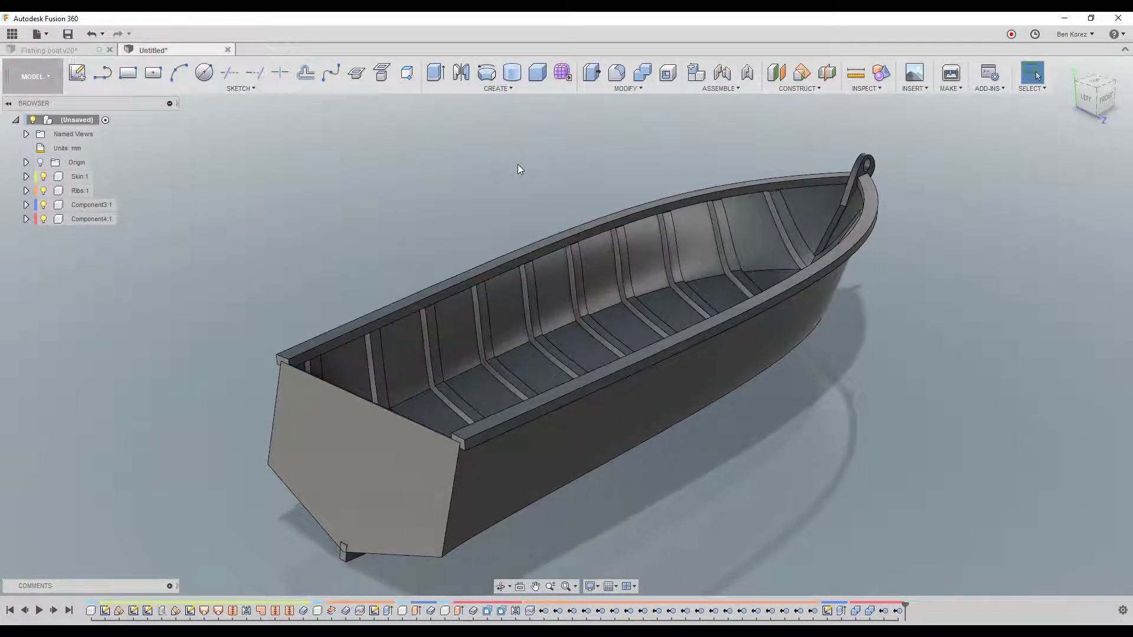
# Create a new component in the assembly and construct an offset plane from the XZ plane.
pyautogui.rightClick(55, 119)
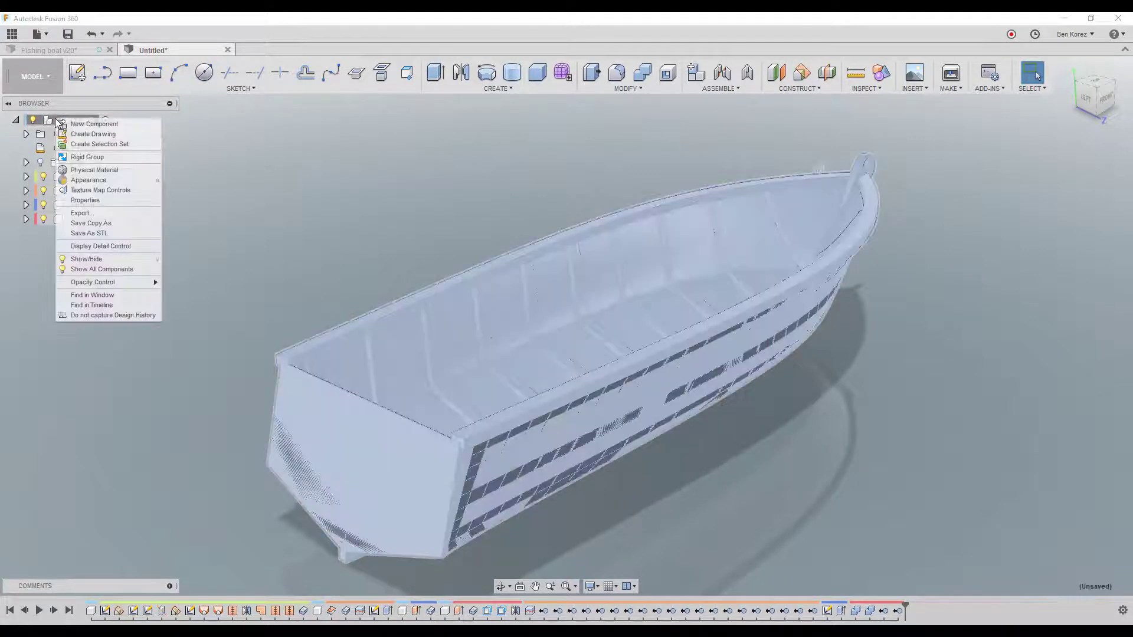
pyautogui.click(80, 126)
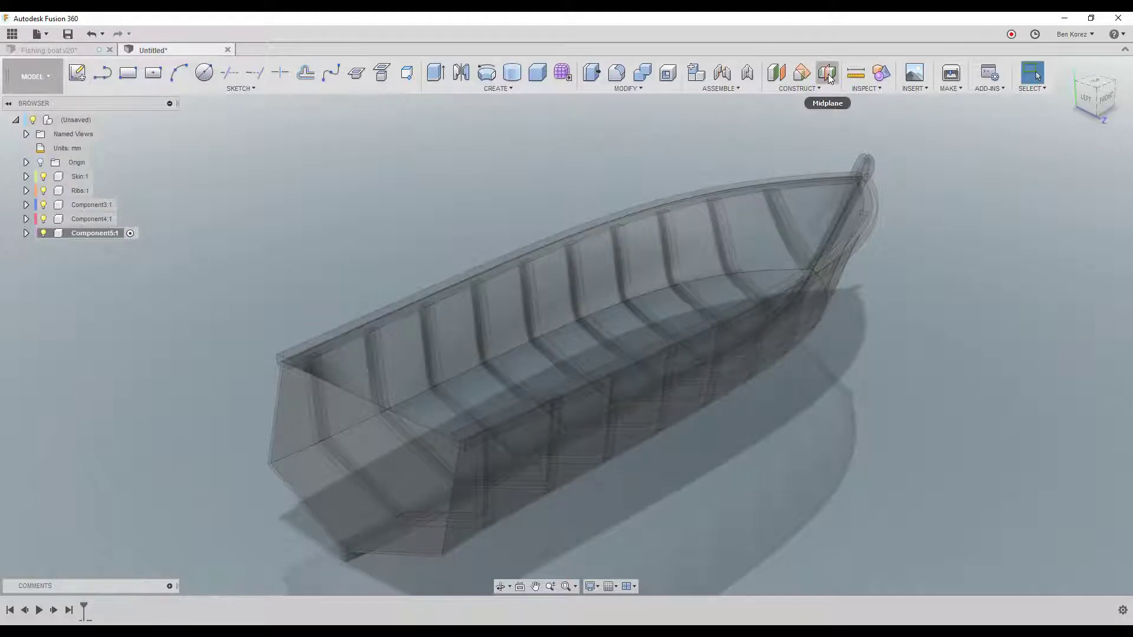
pyautogui.click(780, 76)
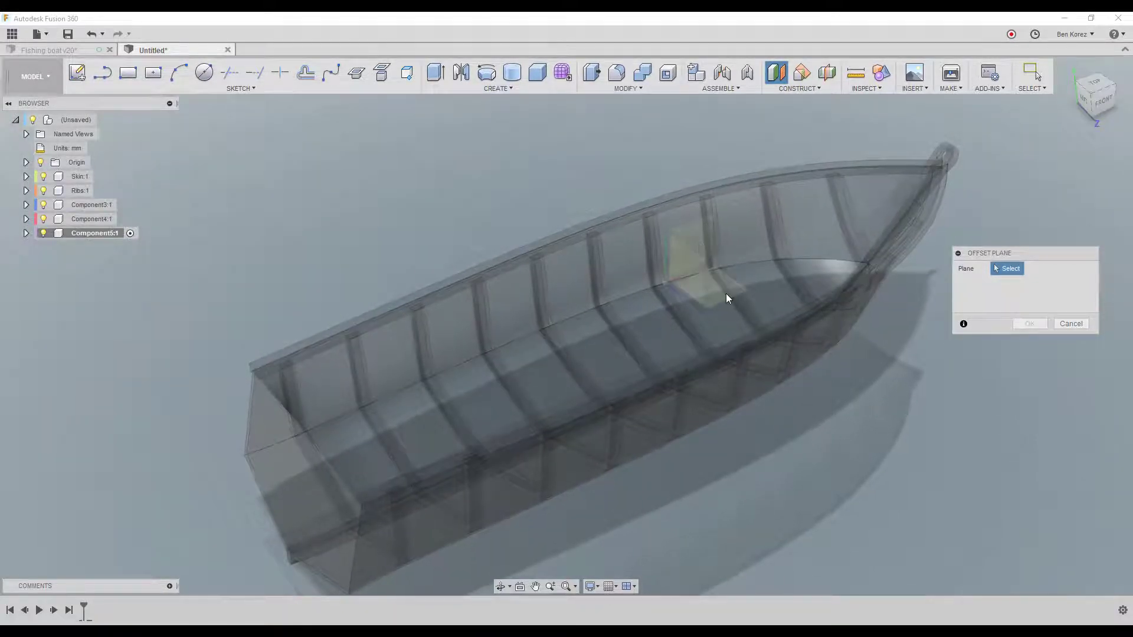
pyautogui.click(708, 297)
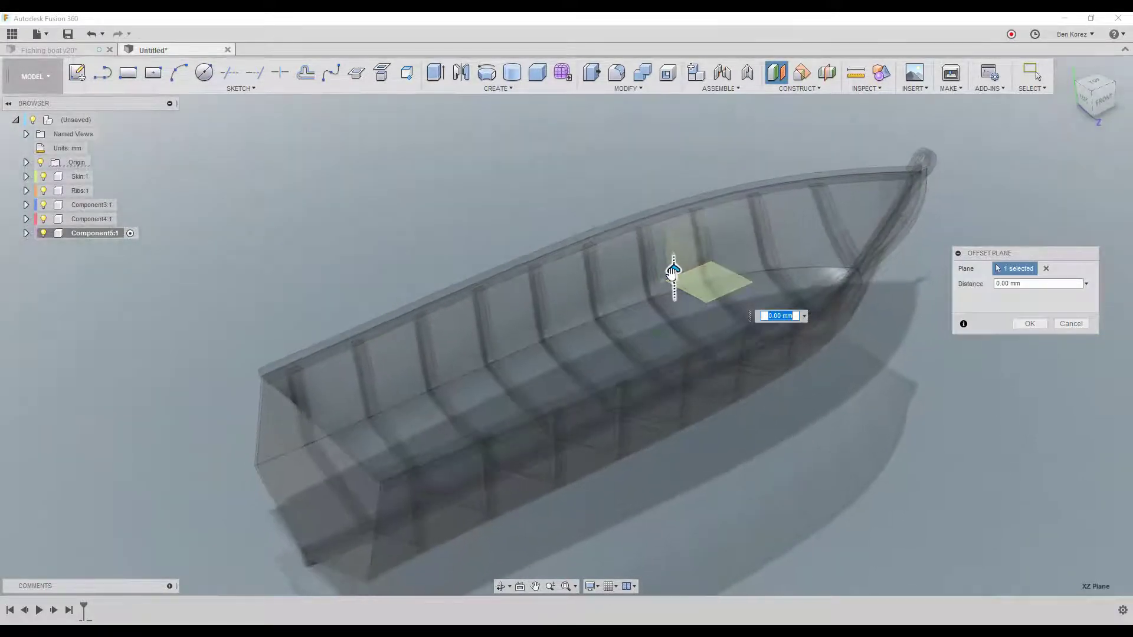
pyautogui.moveTo(673, 272); pyautogui.dragTo(663, 359)
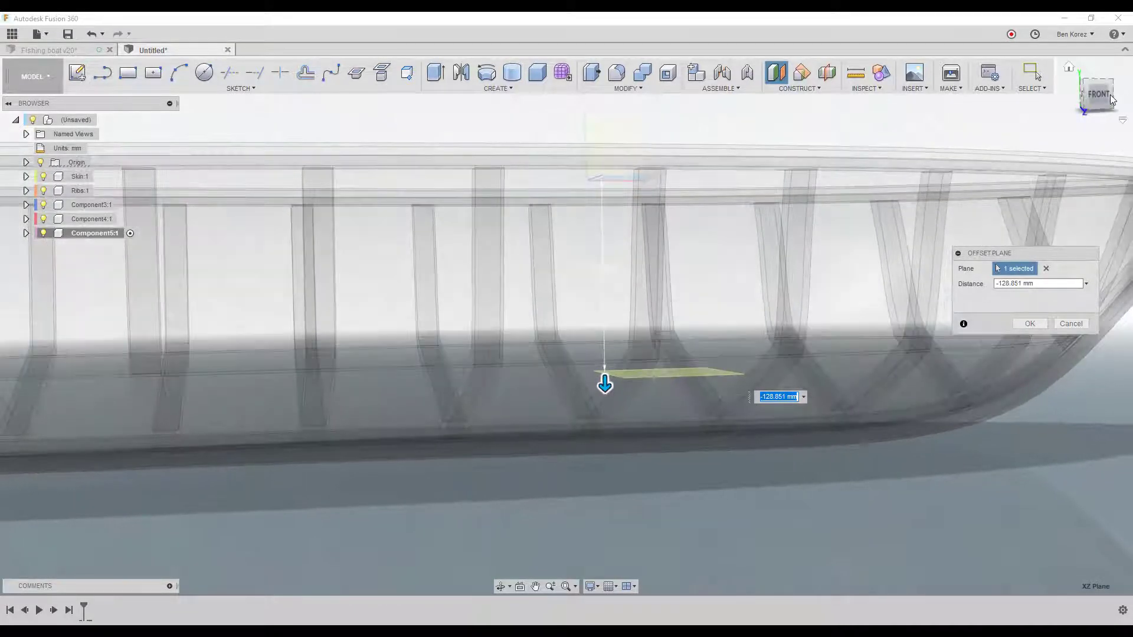
pyautogui.moveTo(610, 391); pyautogui.dragTo(605, 382)
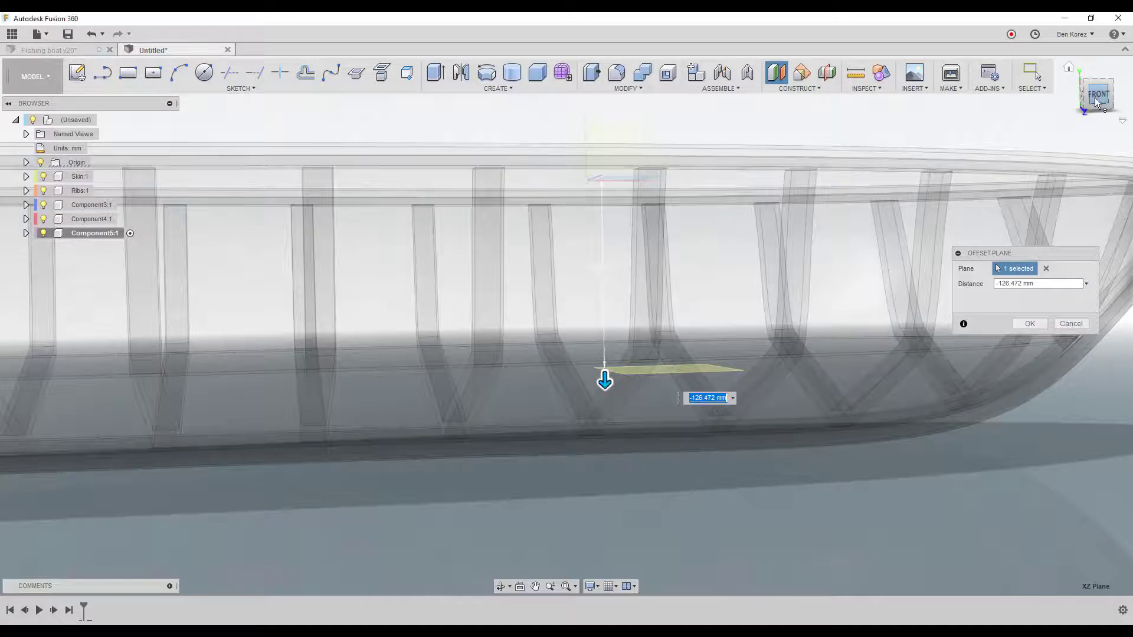
pyautogui.click(1095, 97)
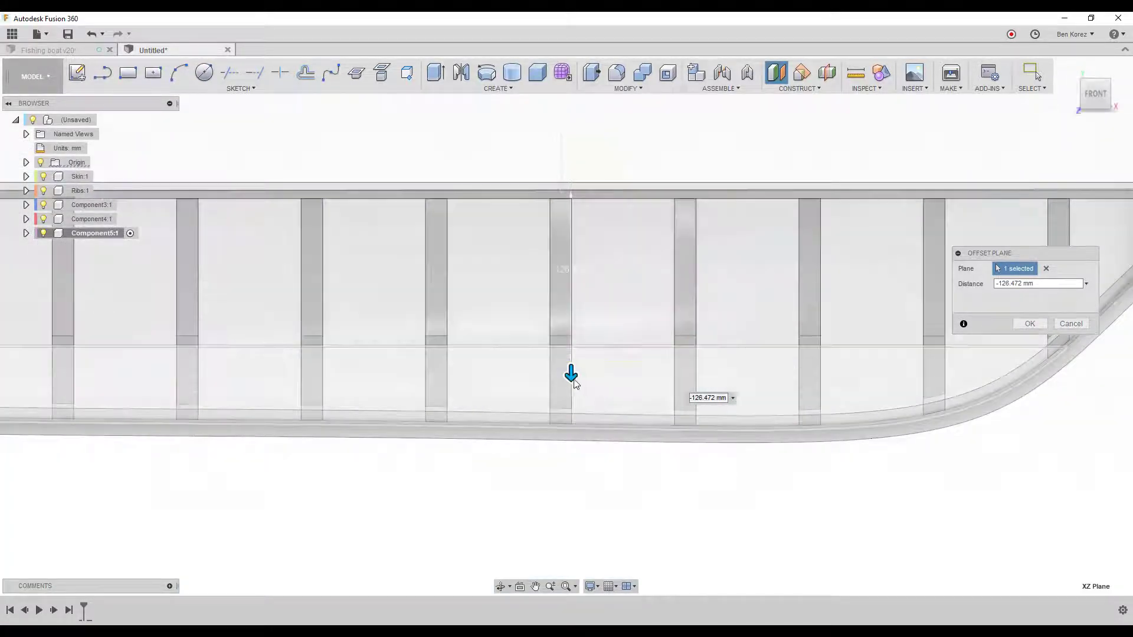
pyautogui.moveTo(571, 375); pyautogui.dragTo(570, 381)
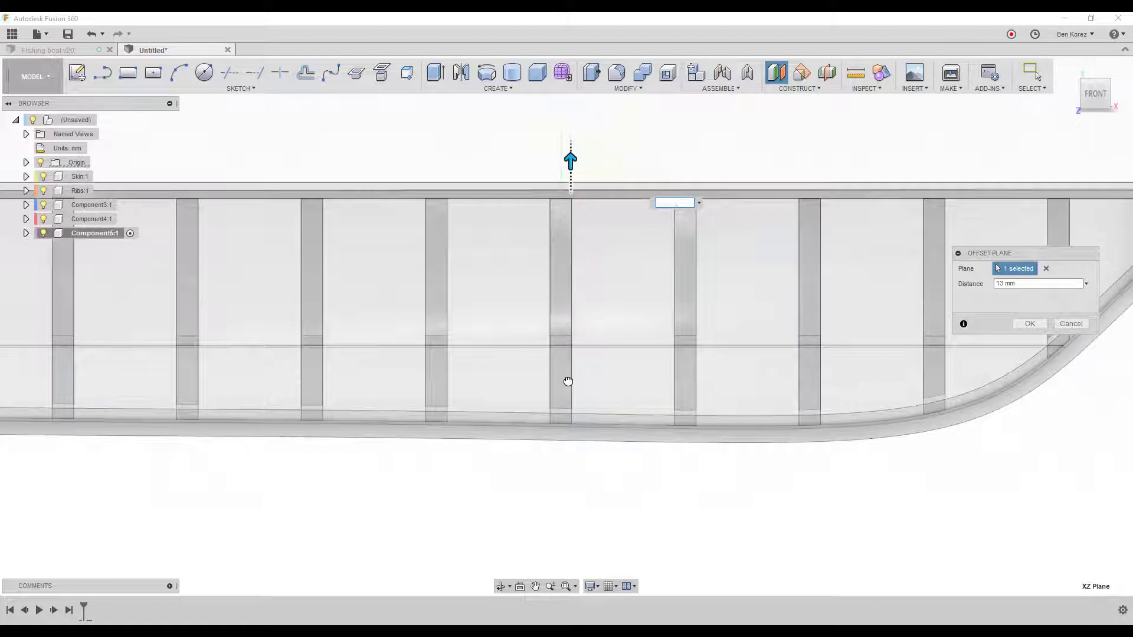
pyautogui.press('Return')
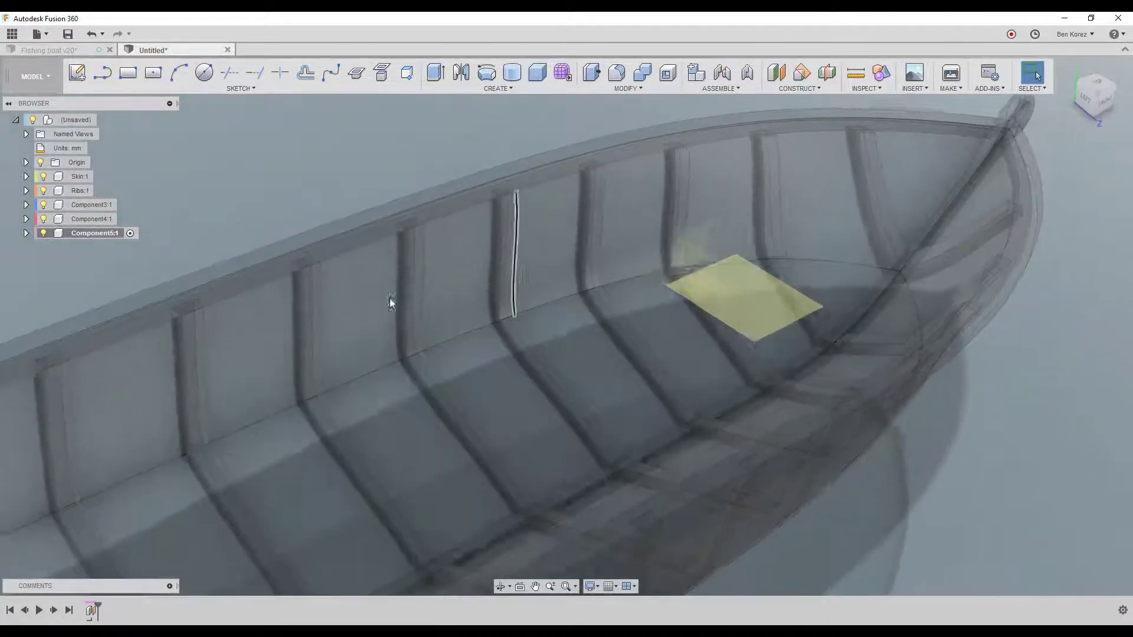
# Edit the new component's offset plane to a distance of -130 mm and hide the assembly's origin.
pyautogui.click(26, 233)
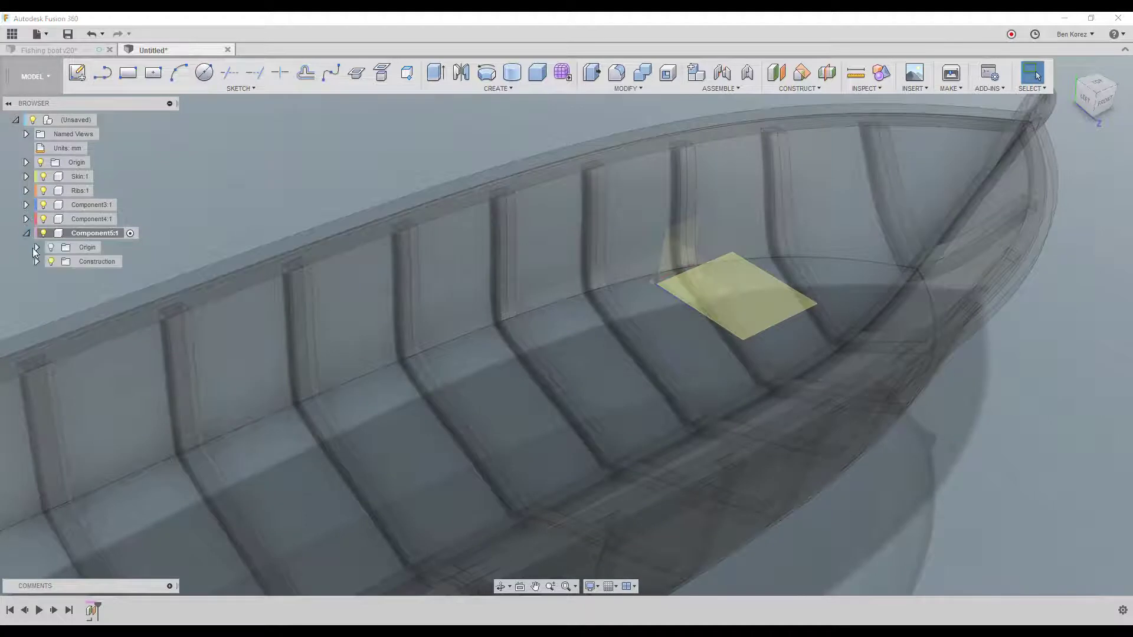
pyautogui.rightClick(85, 277)
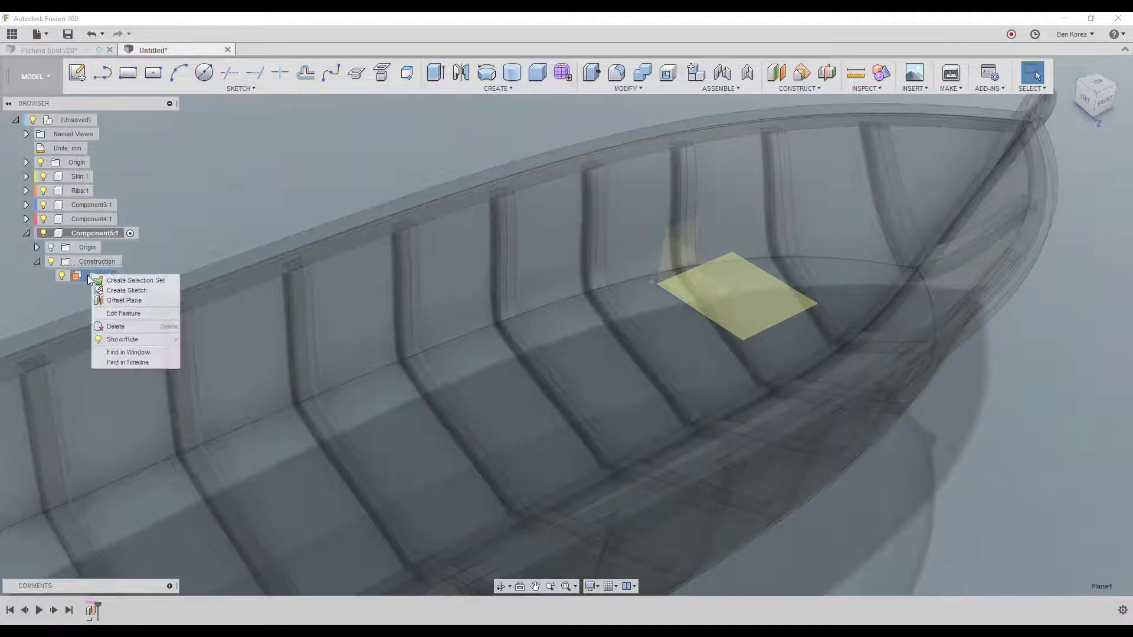
pyautogui.click(124, 314)
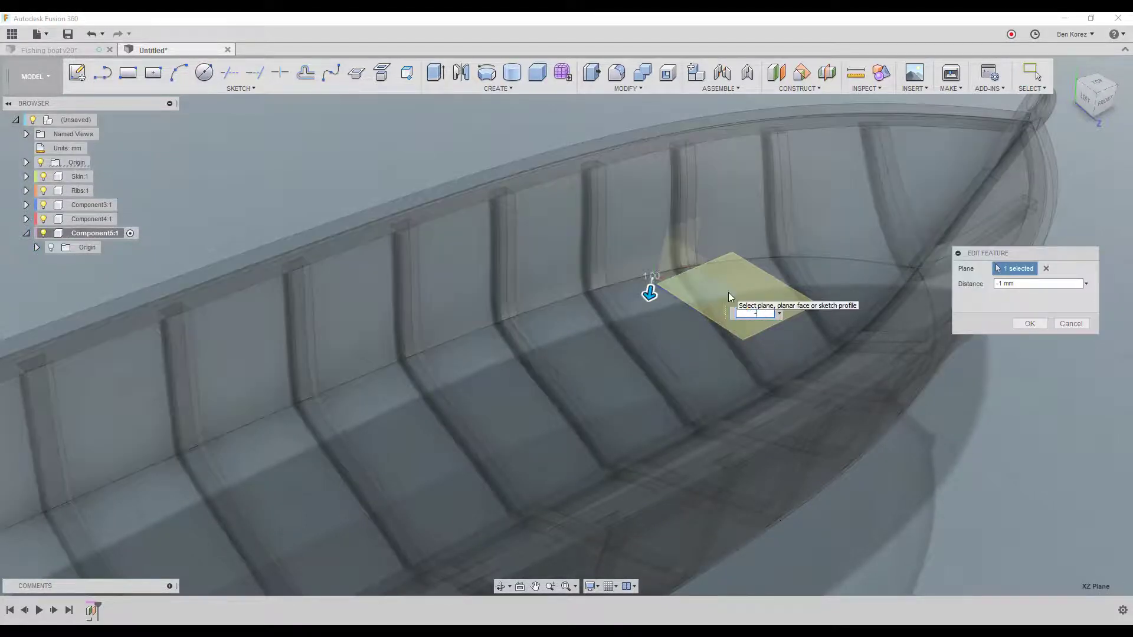
pyautogui.write('-130')
pyautogui.press('Return')
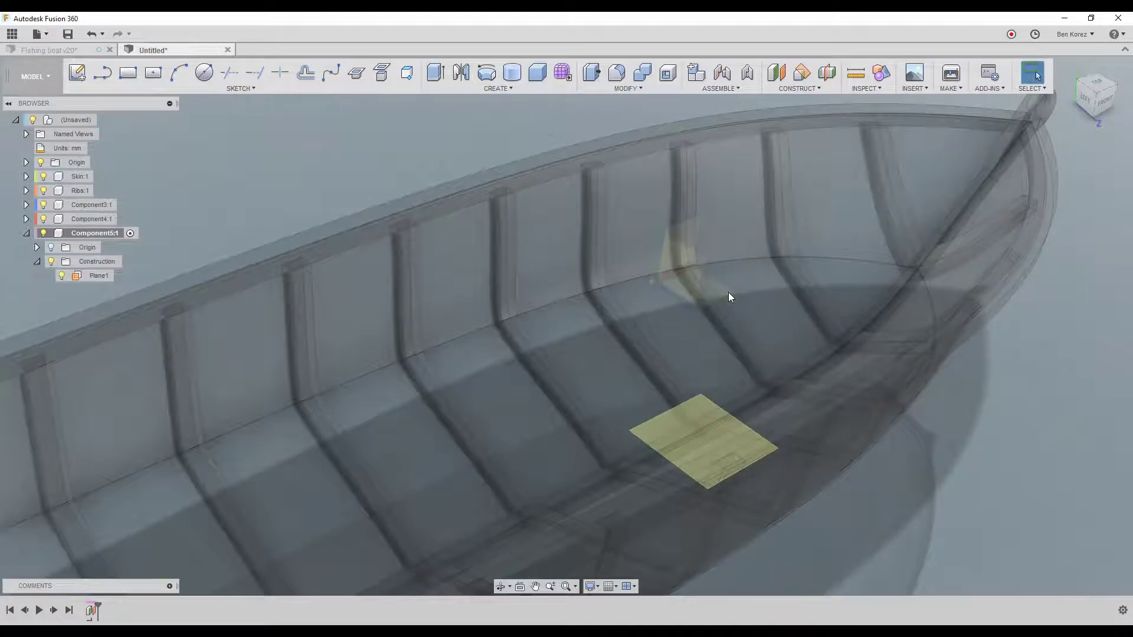
pyautogui.click(41, 162)
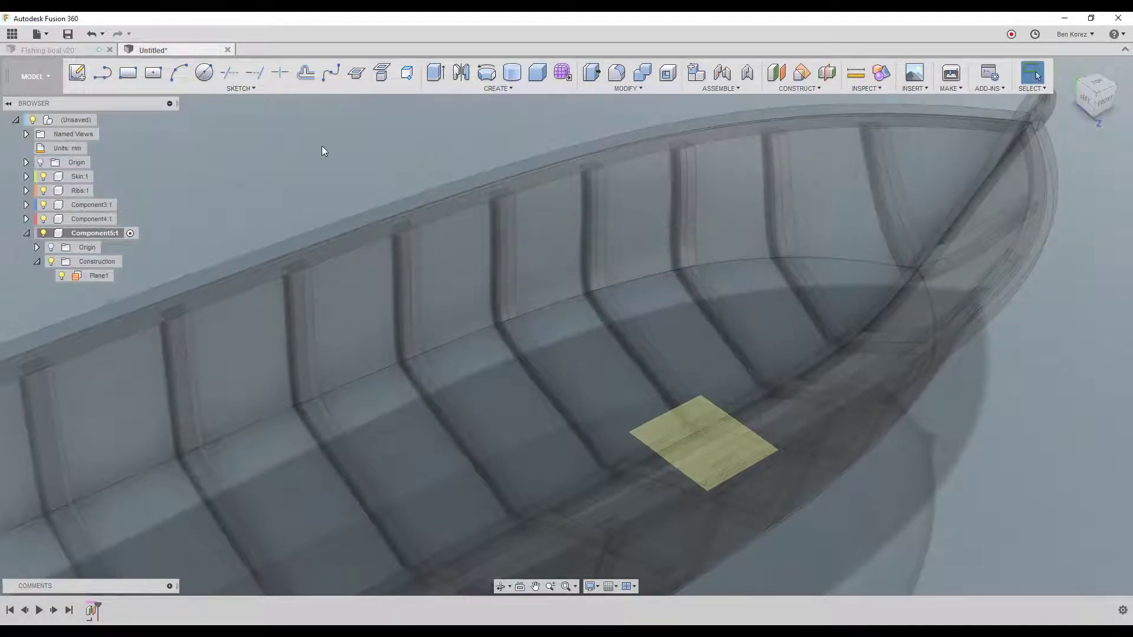
pyautogui.keyDown('shift'); pyautogui.moveTo(321, 146); pyautogui.dragTo(325, 137, button='middle'); pyautogui.keyUp('shift')
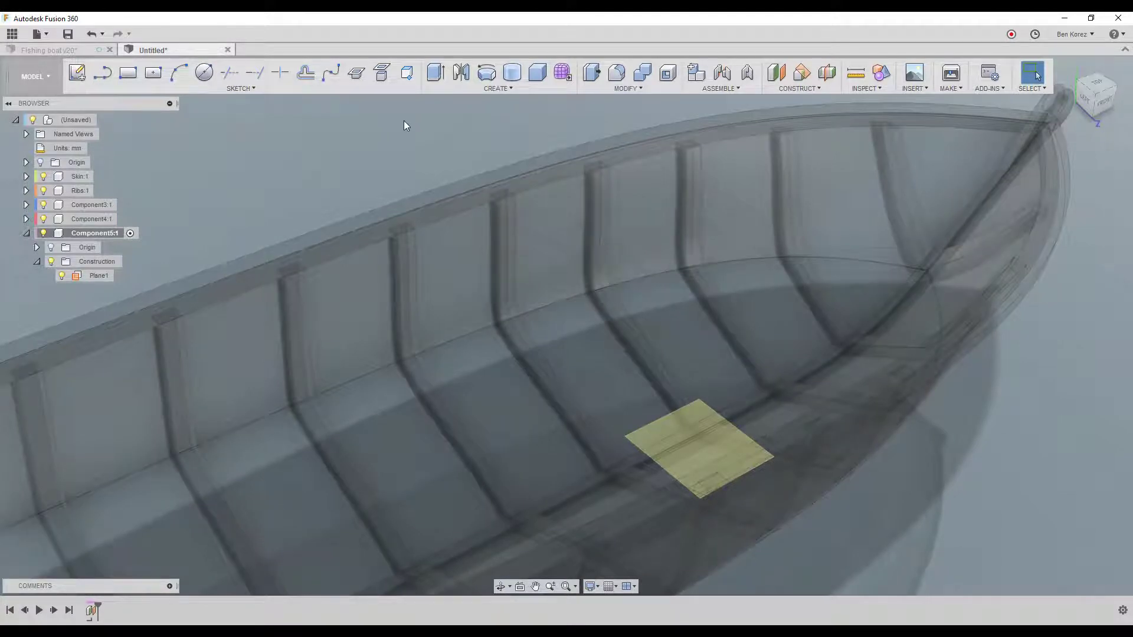
# Start a sketch on the offset plane inside the hull and enable Slice to section the boat there.
pyautogui.click(77, 72)
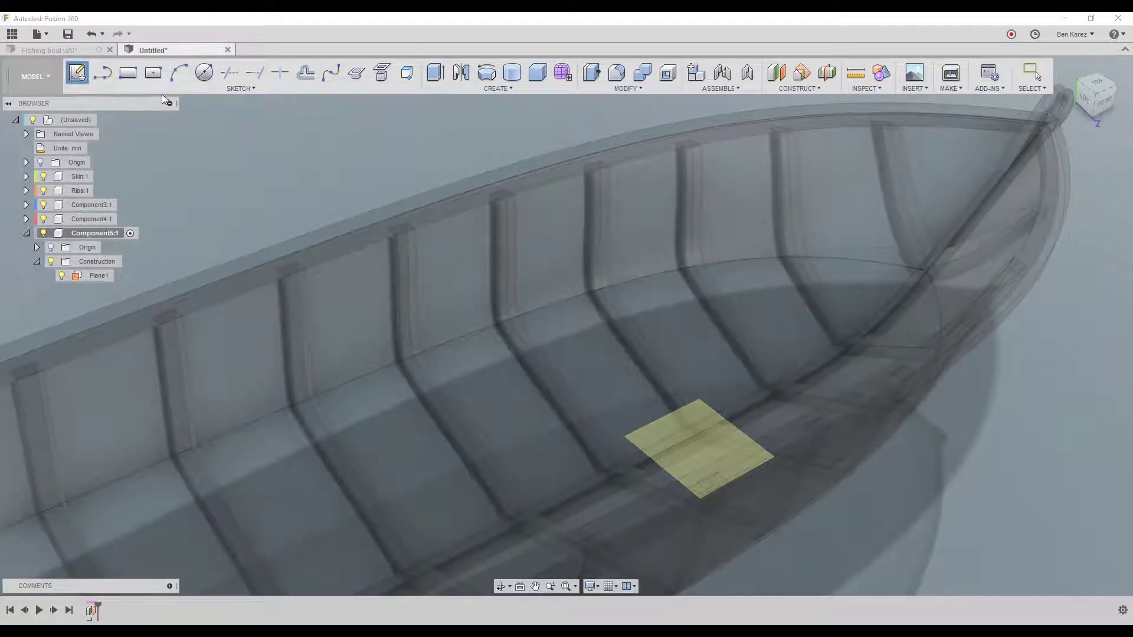
pyautogui.click(665, 431)
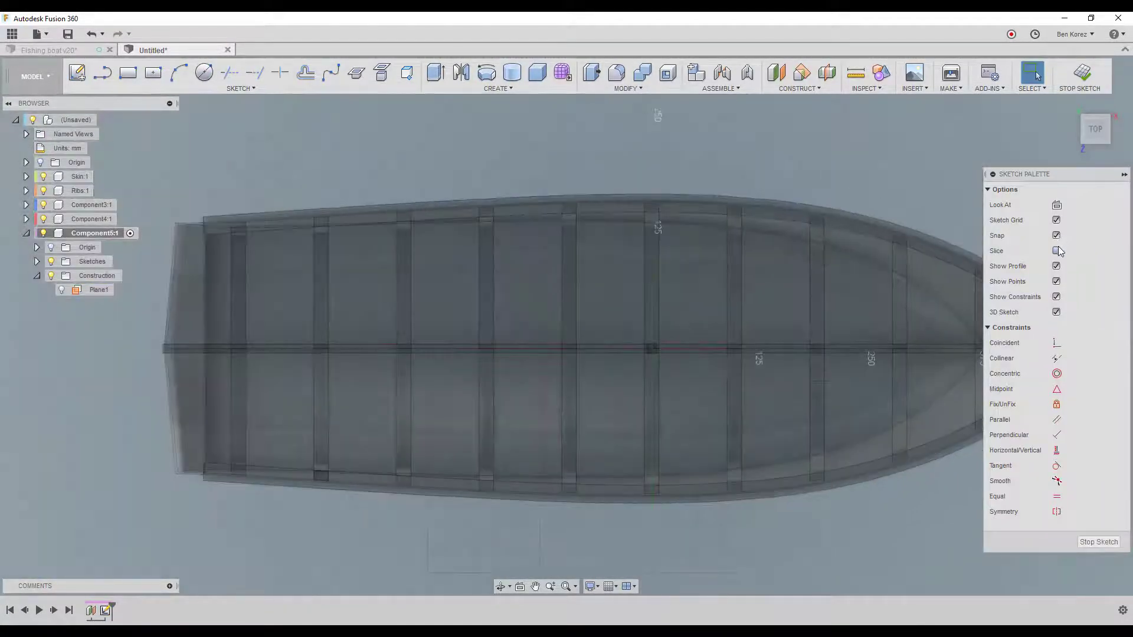
pyautogui.click(1057, 251)
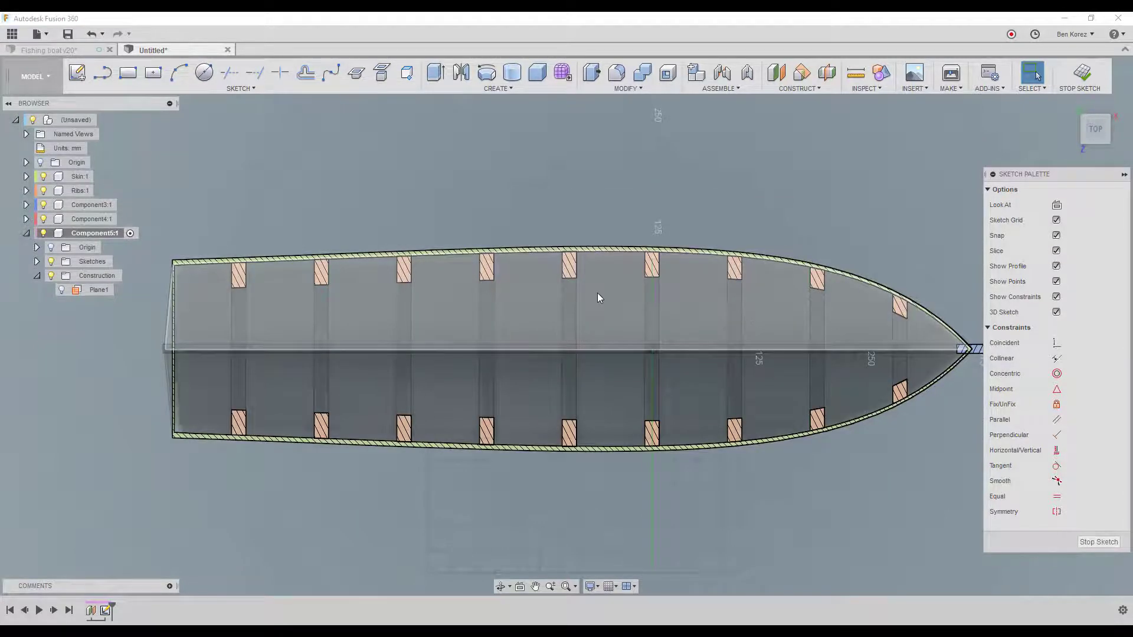
pyautogui.scroll(3, 597, 295)
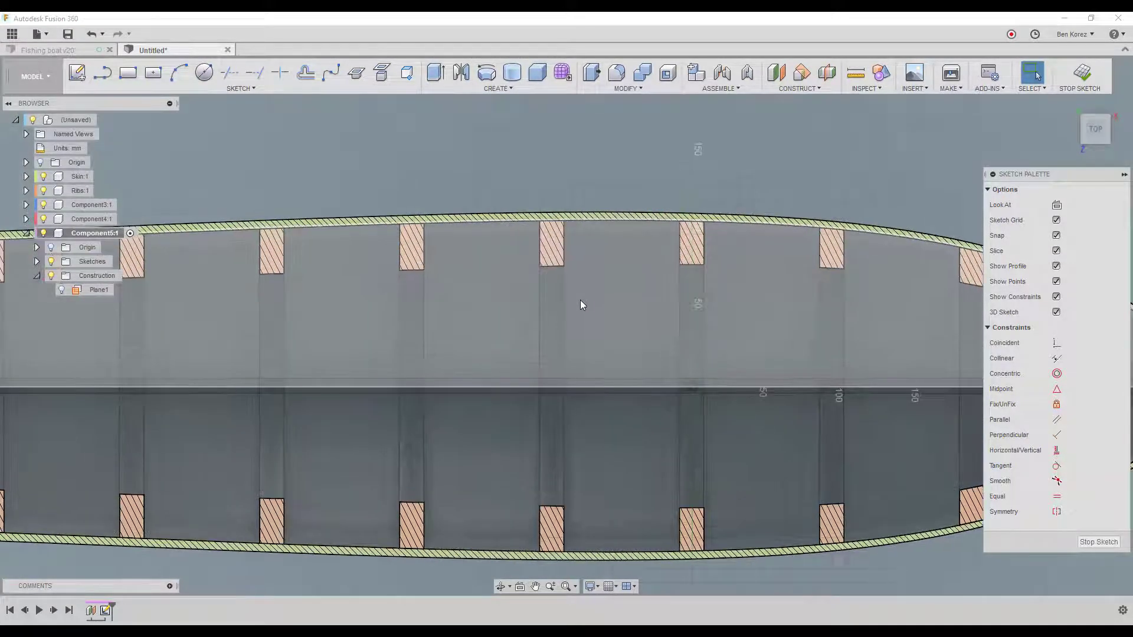
pyautogui.scroll(-3, 581, 302)
pyautogui.keyDown('shift'); pyautogui.moveTo(828, 155); pyautogui.dragTo(828, 155, button='middle'); pyautogui.keyUp('shift')
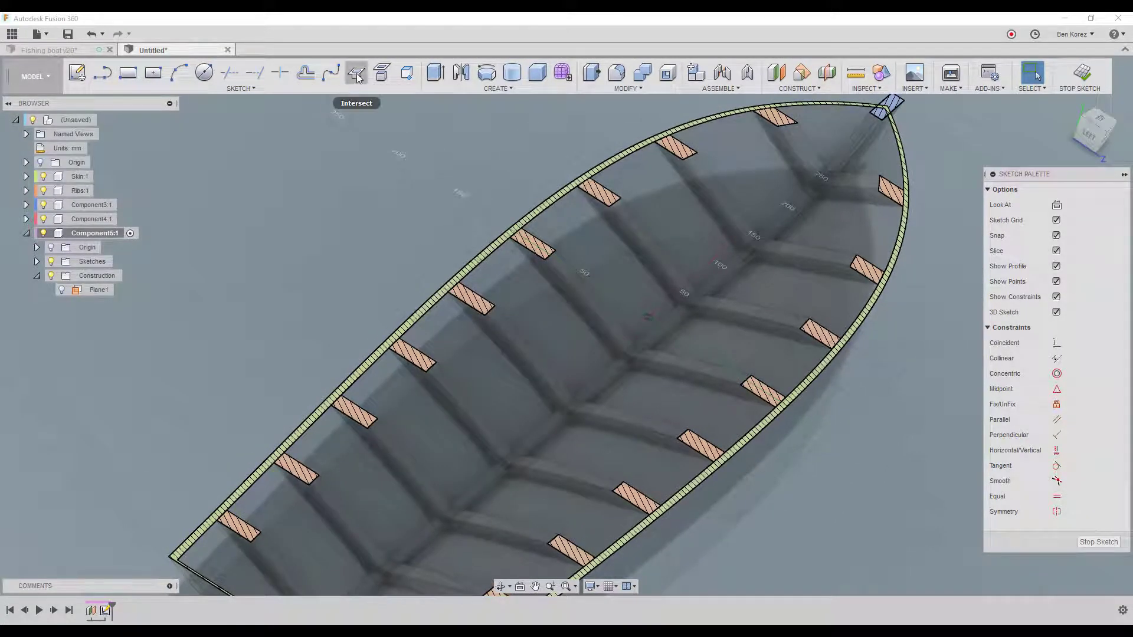
# Intersect the hull skin body with the sketch plane to get its outline as sketch curves, and finish the sketch.
pyautogui.click(250, 90)
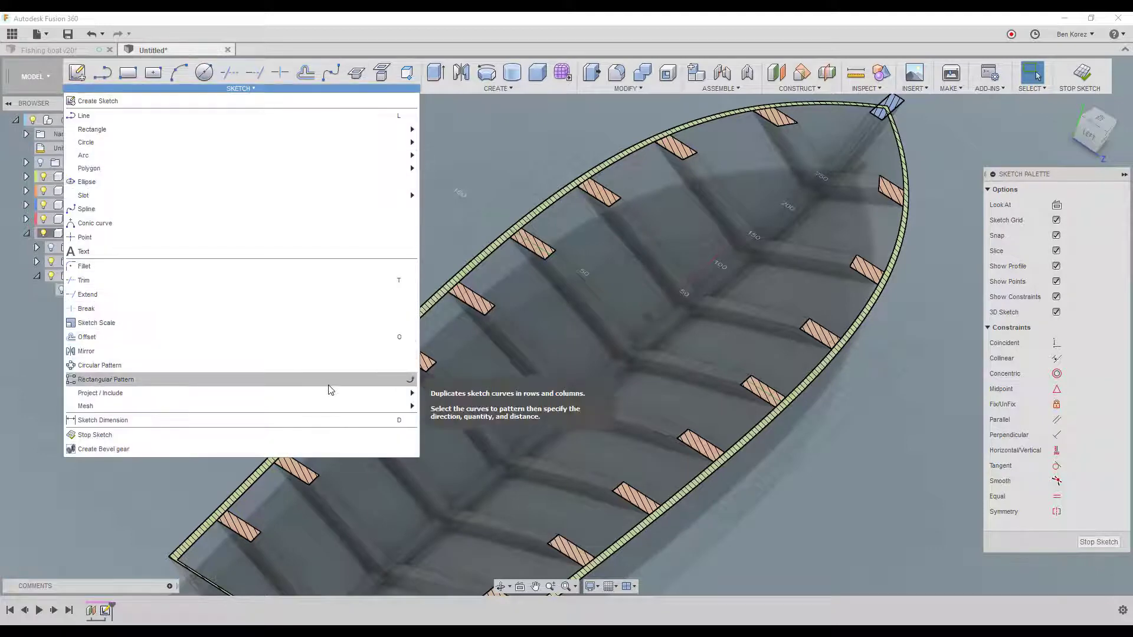
pyautogui.moveTo(366, 400)
pyautogui.click(457, 409)
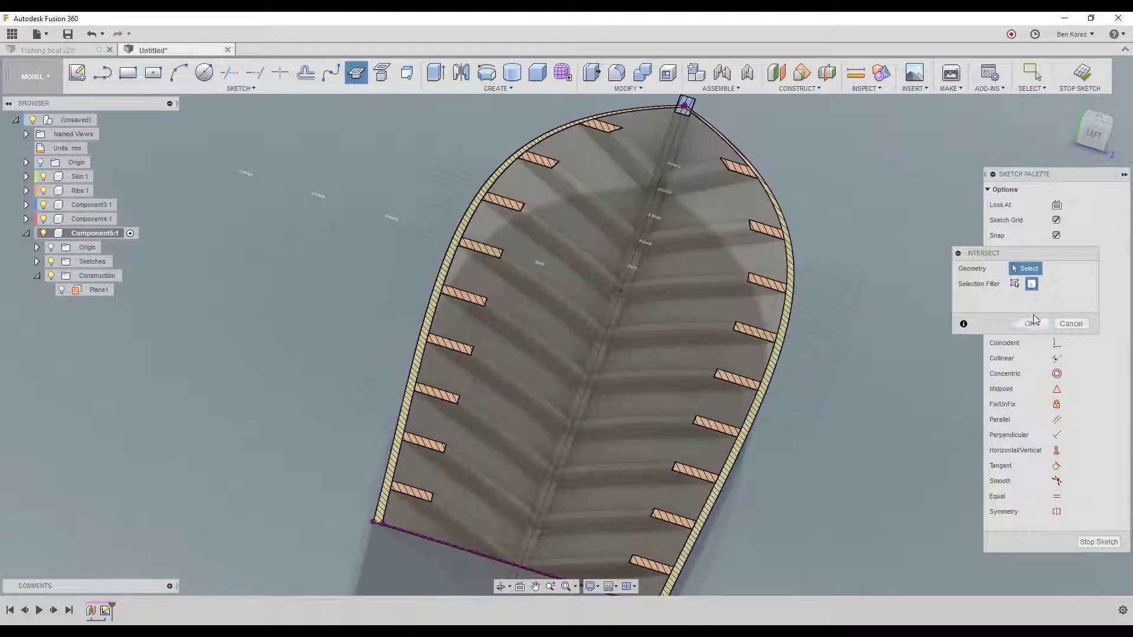
pyautogui.click(1032, 322)
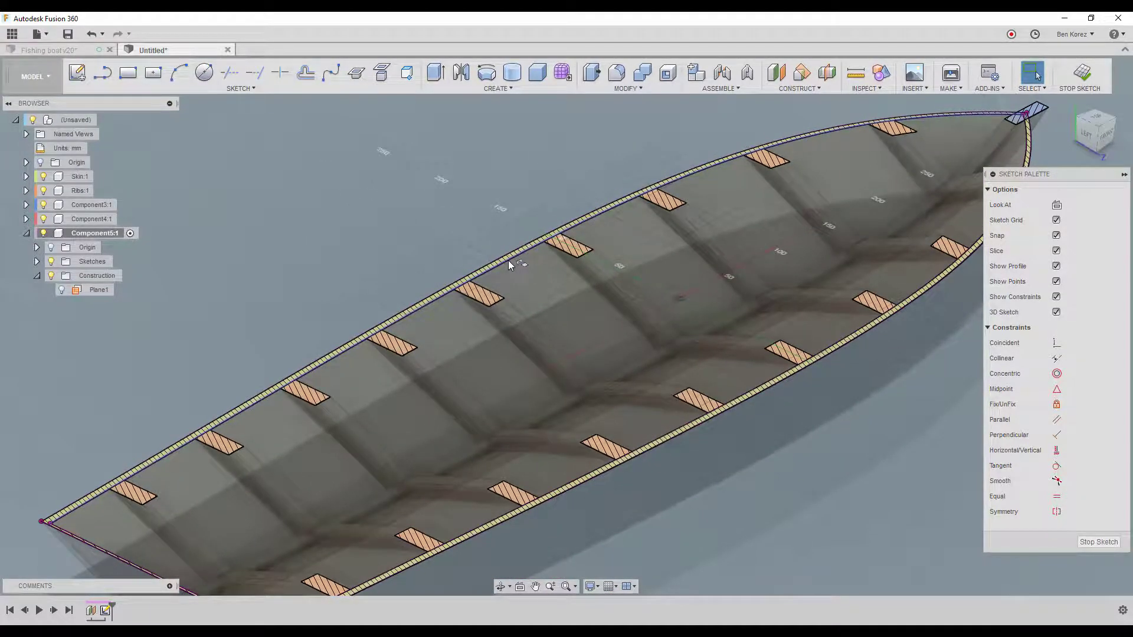
pyautogui.click(1080, 74)
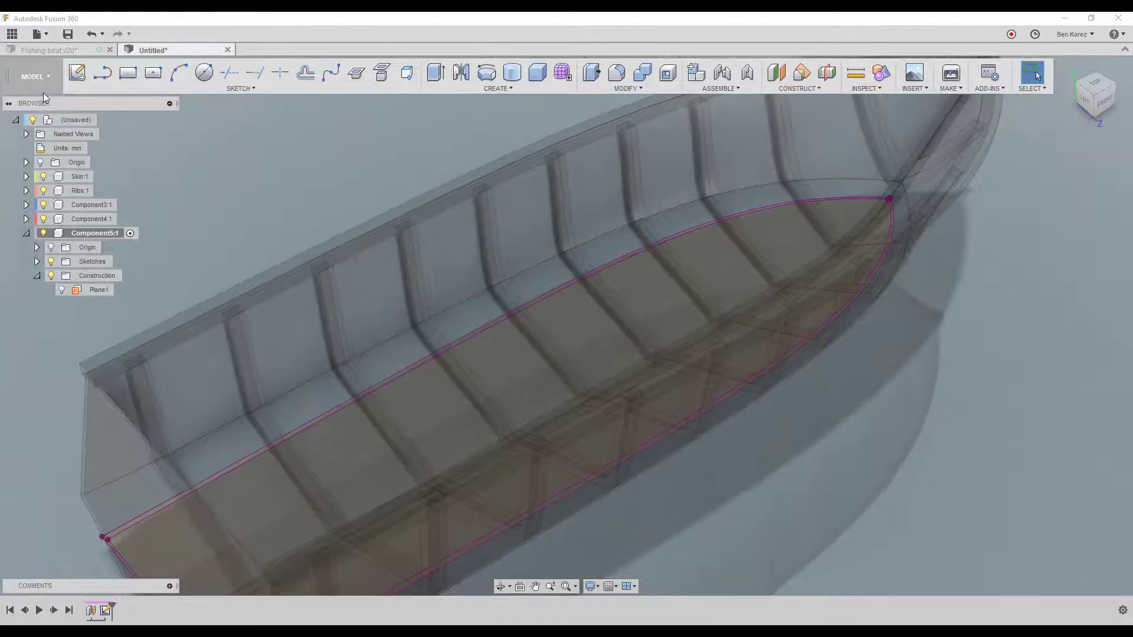
# Switch to the Patch workspace and patch the inner hull outline, including the transom edge, as a new floor surface body with Connected continuity.
pyautogui.click(35, 76)
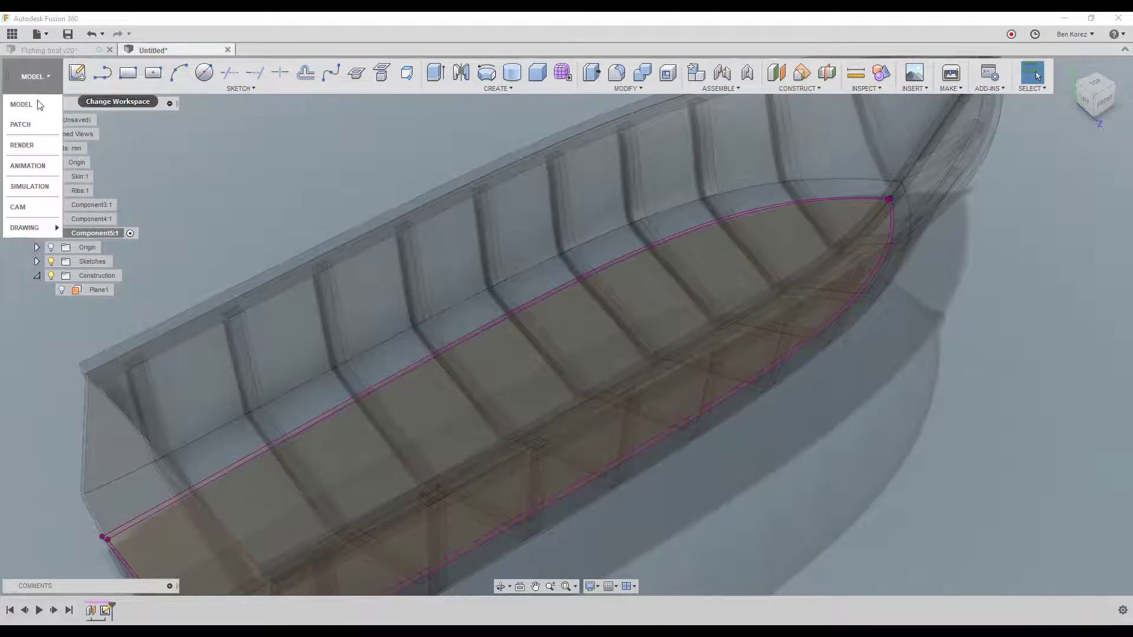
pyautogui.click(35, 125)
pyautogui.click(441, 73)
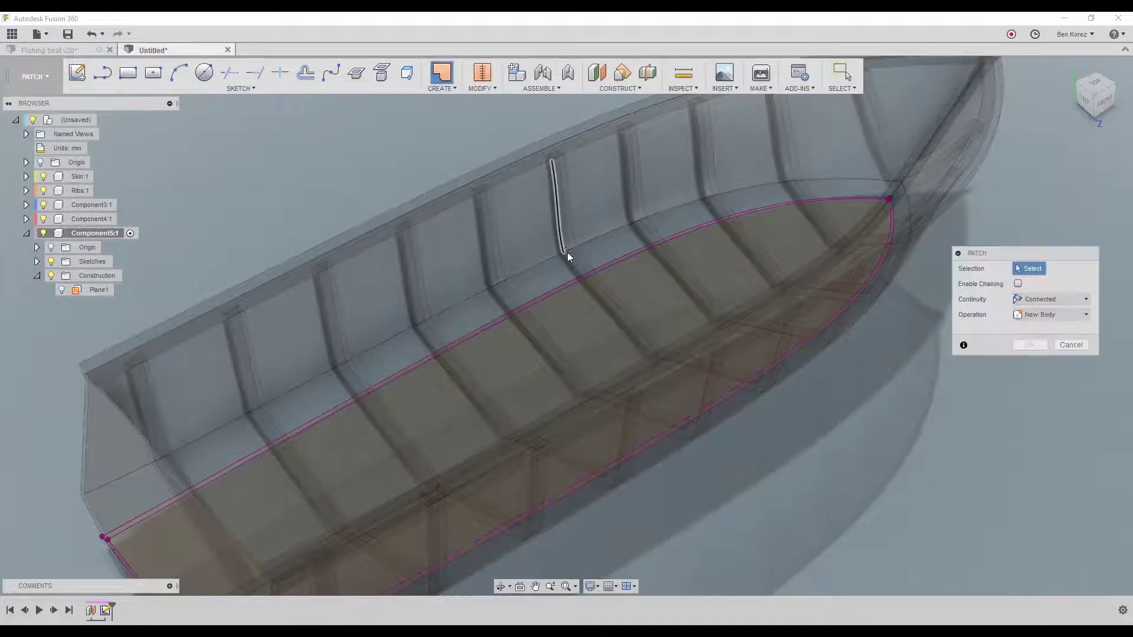
pyautogui.click(572, 289)
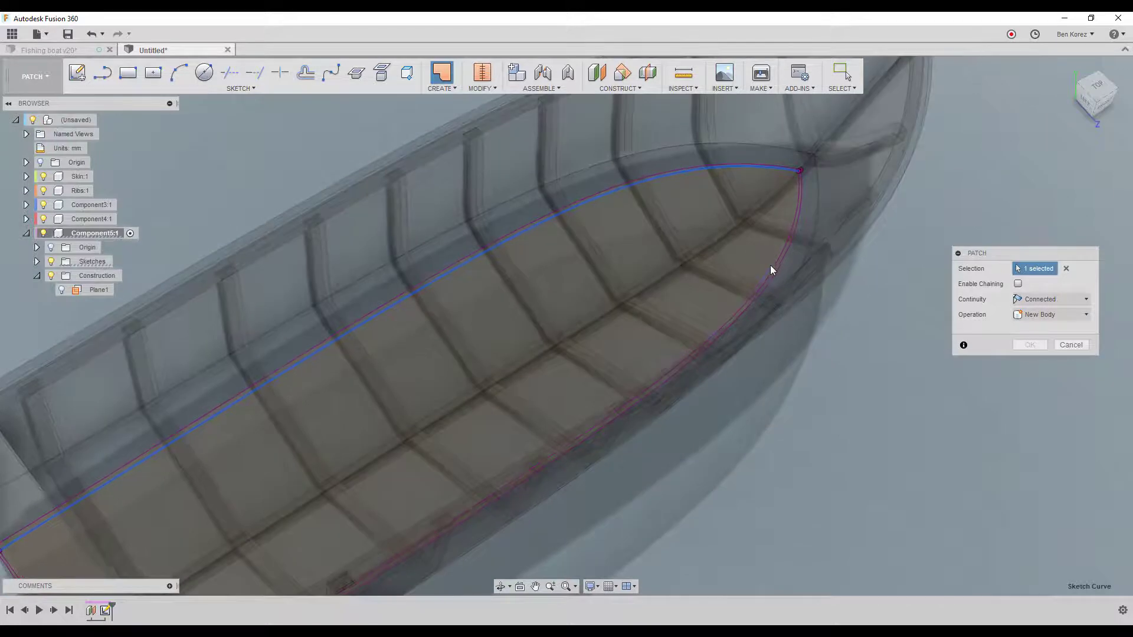
pyautogui.click(772, 267)
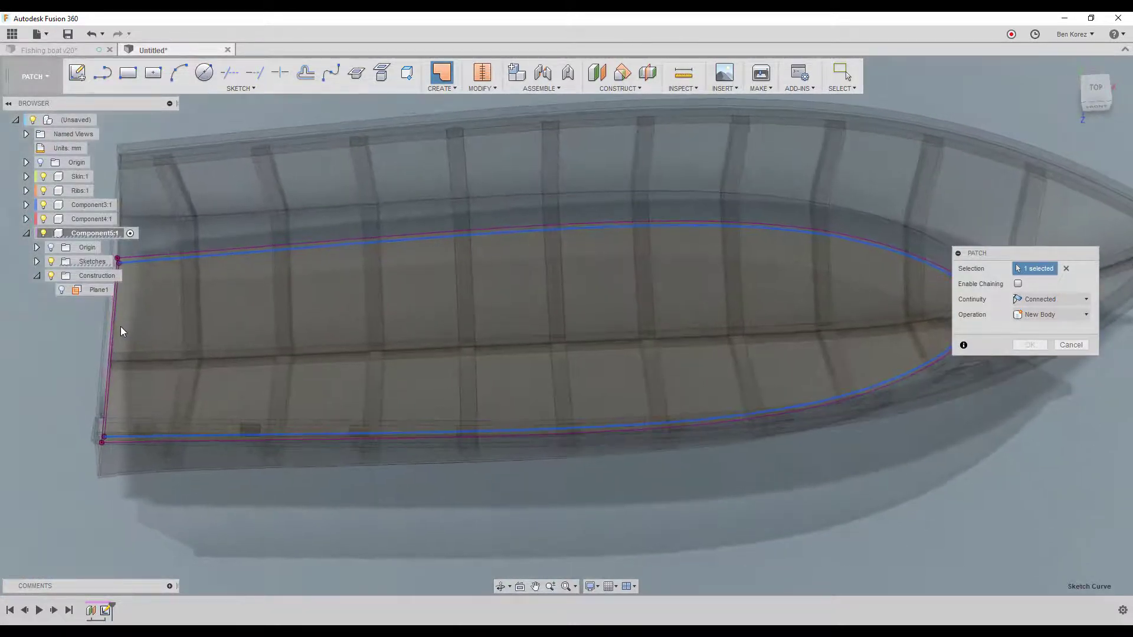
pyautogui.click(115, 328)
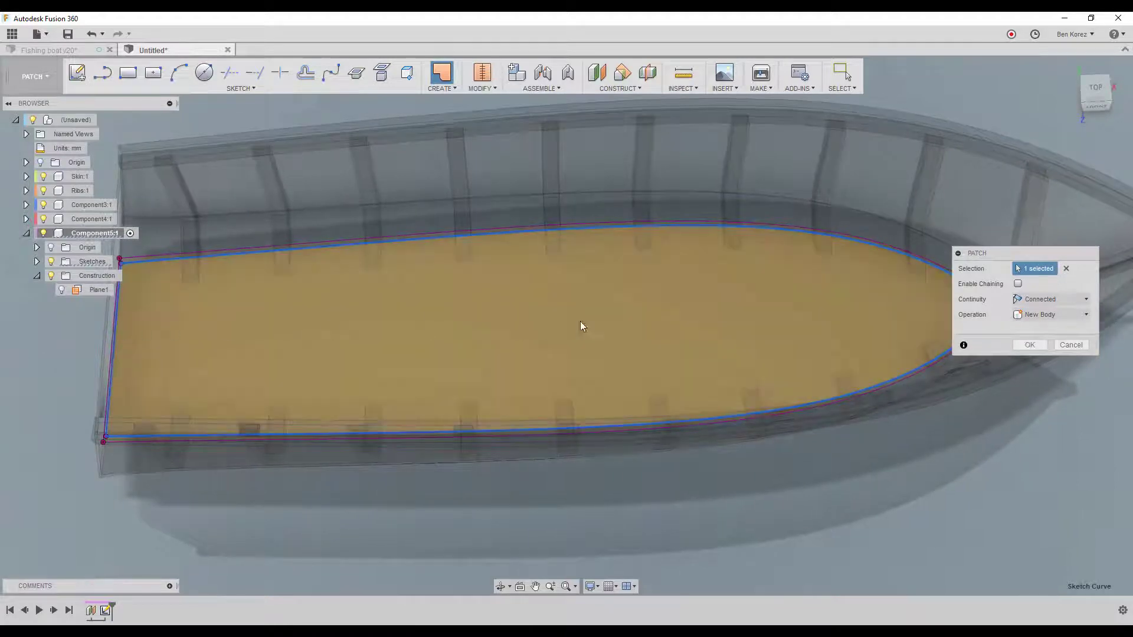
pyautogui.click(1027, 345)
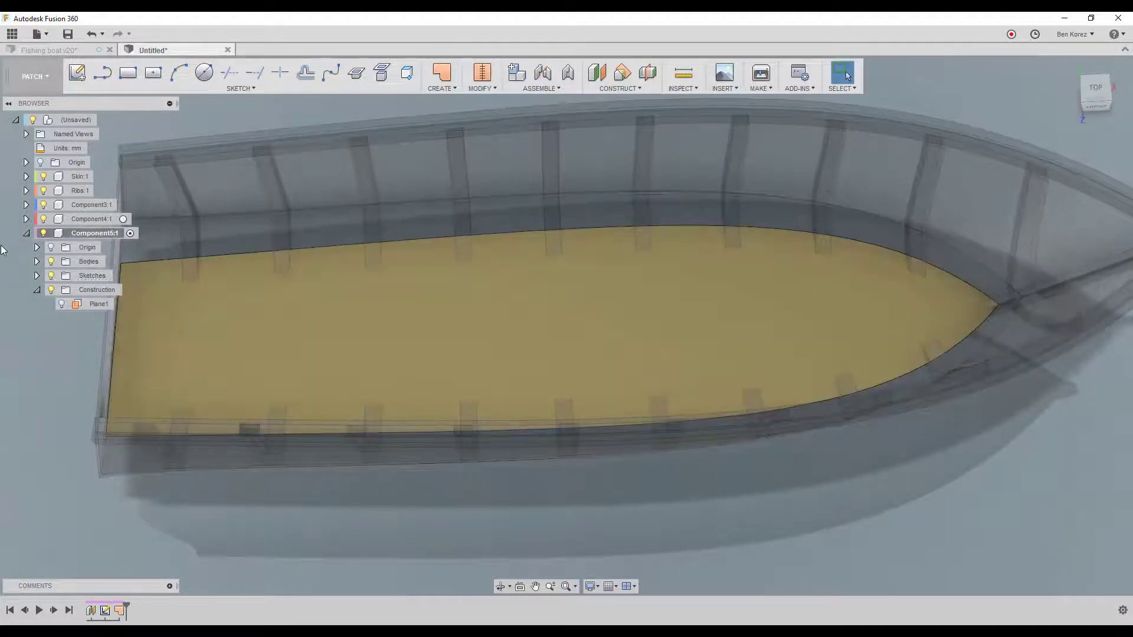
pyautogui.keyDown('shift'); pyautogui.moveTo(190, 204); pyautogui.dragTo(241, 155, button='middle'); pyautogui.keyUp('shift')
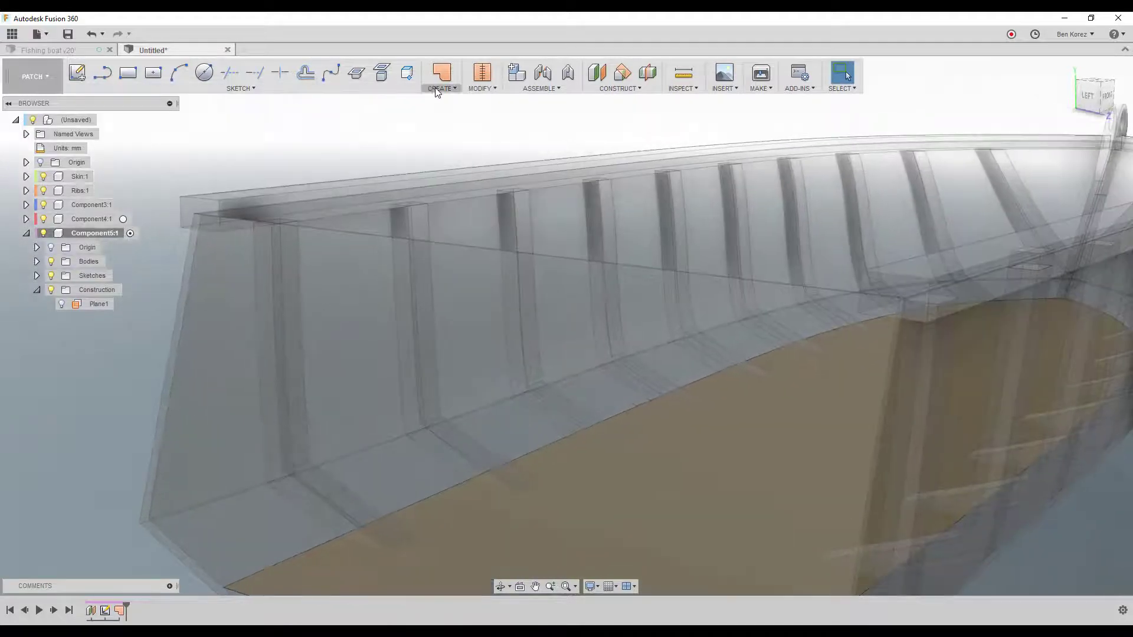
# Thicken the patched floor surface to one side by -5 mm as a new body.
pyautogui.click(441, 88)
pyautogui.click(445, 214)
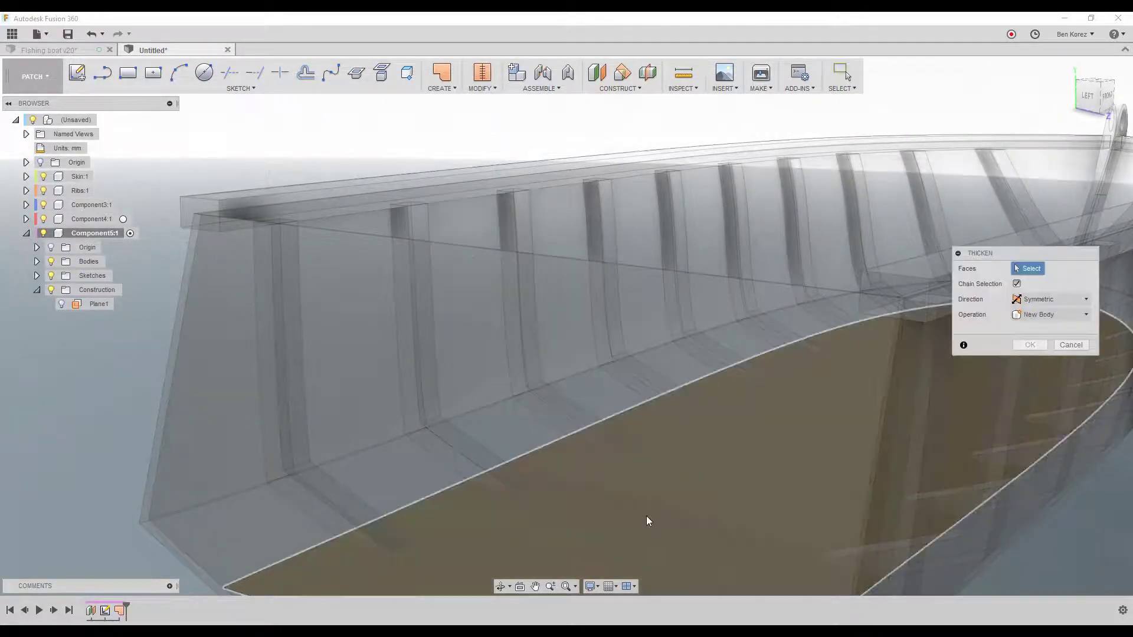
pyautogui.click(646, 516)
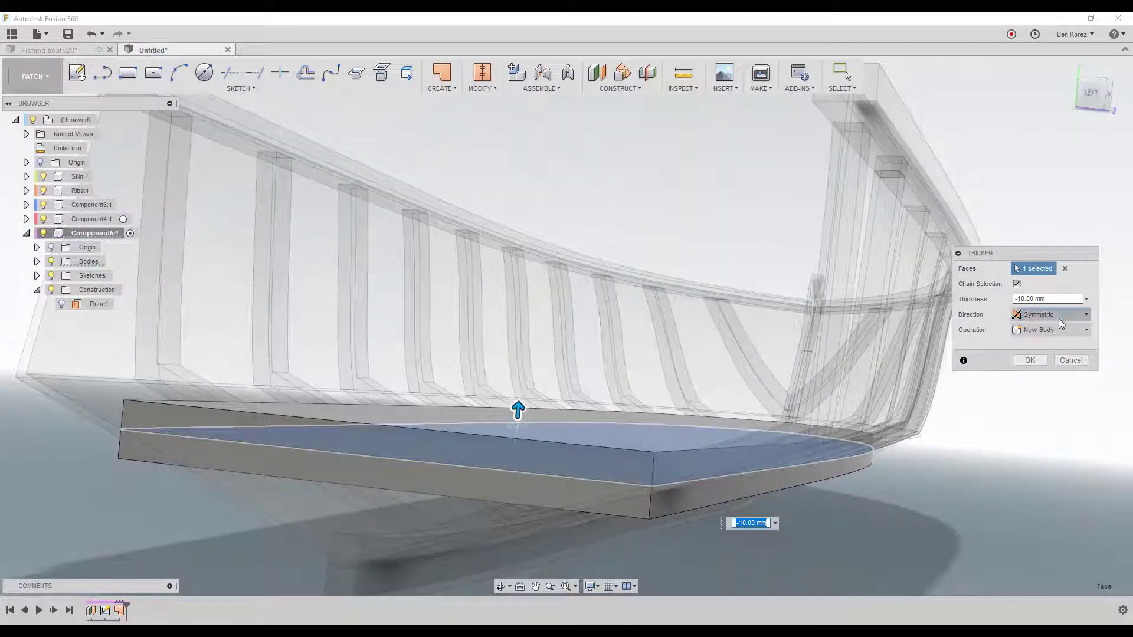
pyautogui.click(1059, 317)
pyautogui.click(1049, 331)
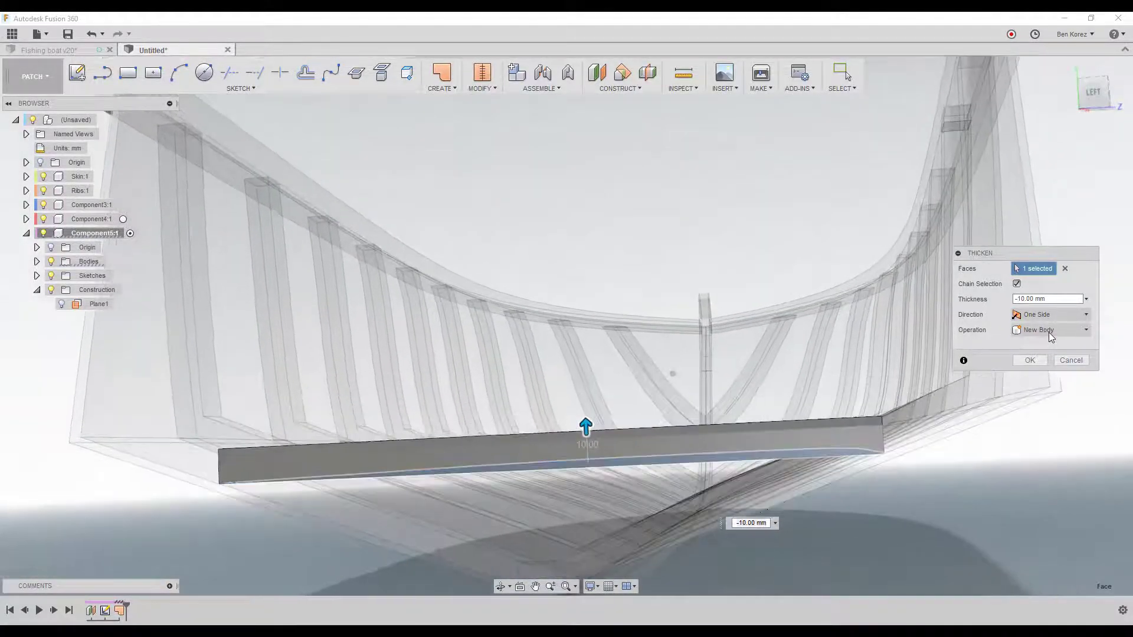
pyautogui.click(1051, 301)
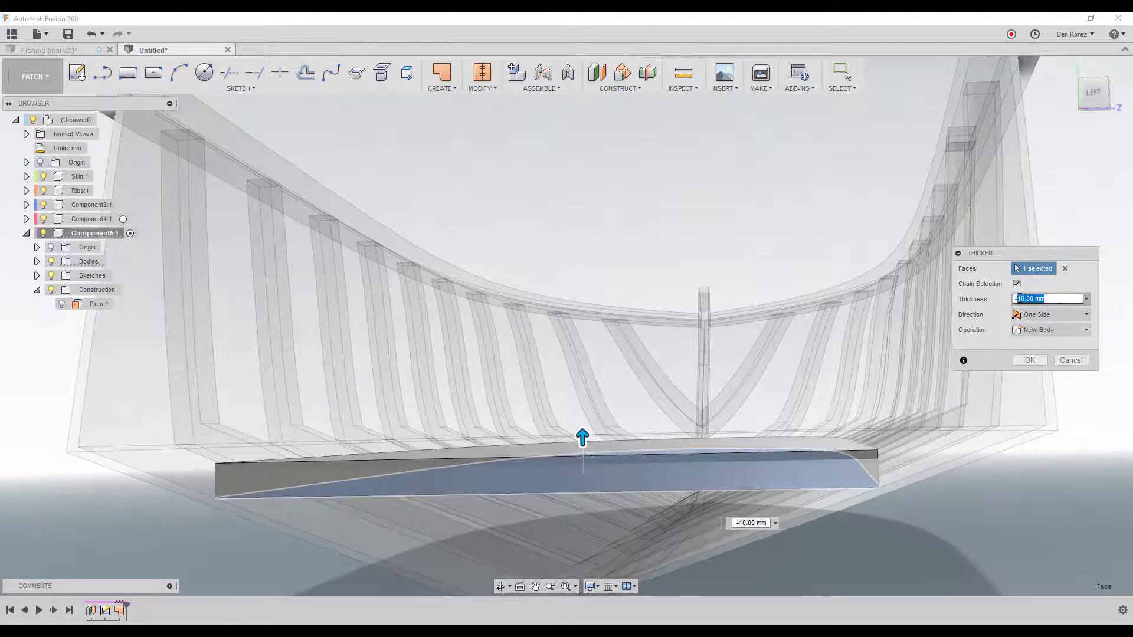
pyautogui.write('-5')
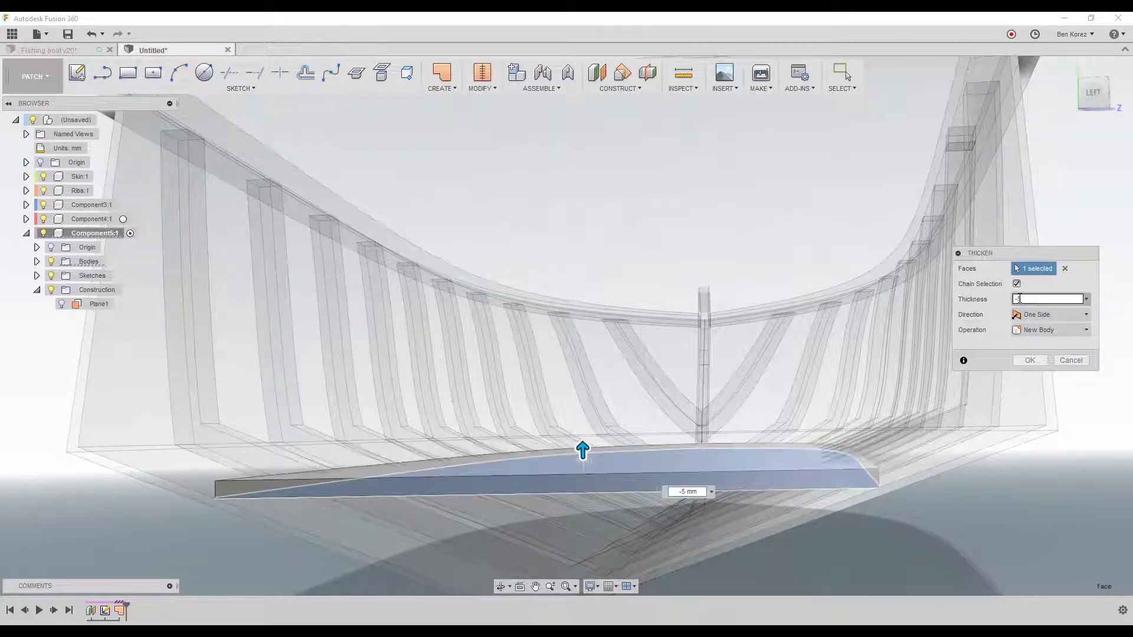
pyautogui.click(1030, 361)
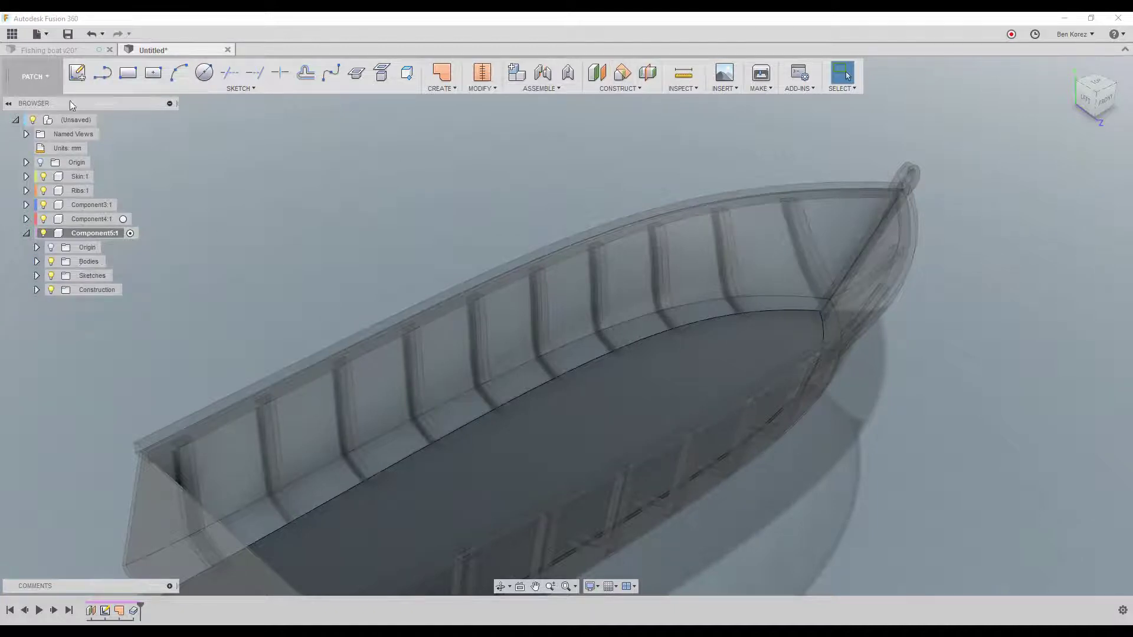
# Switch to the Model workspace and set up a Combine with the floor body as target and Cut as operation.
pyautogui.click(35, 77)
pyautogui.click(21, 105)
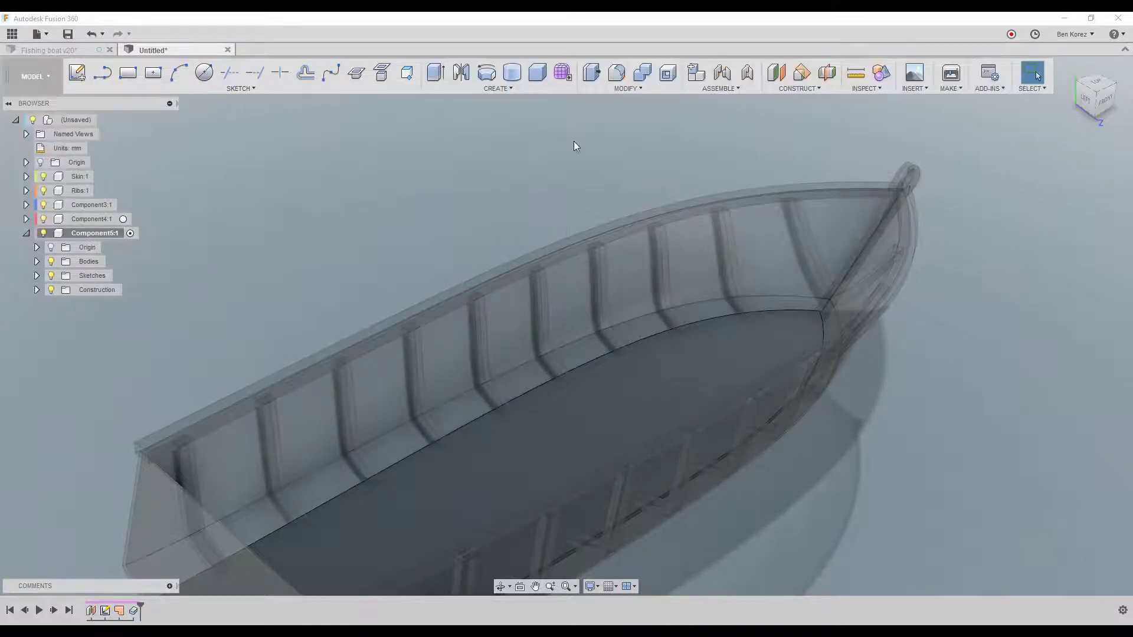
pyautogui.click(645, 72)
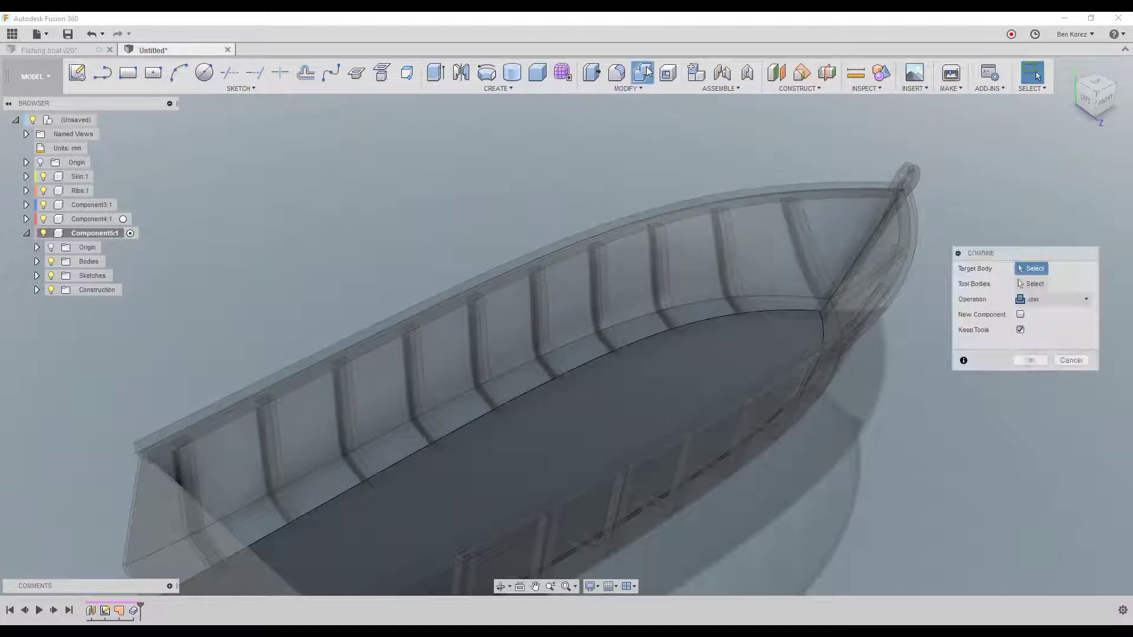
pyautogui.keyDown('shift'); pyautogui.moveTo(641, 224); pyautogui.dragTo(611, 381, button='middle'); pyautogui.keyUp('shift')
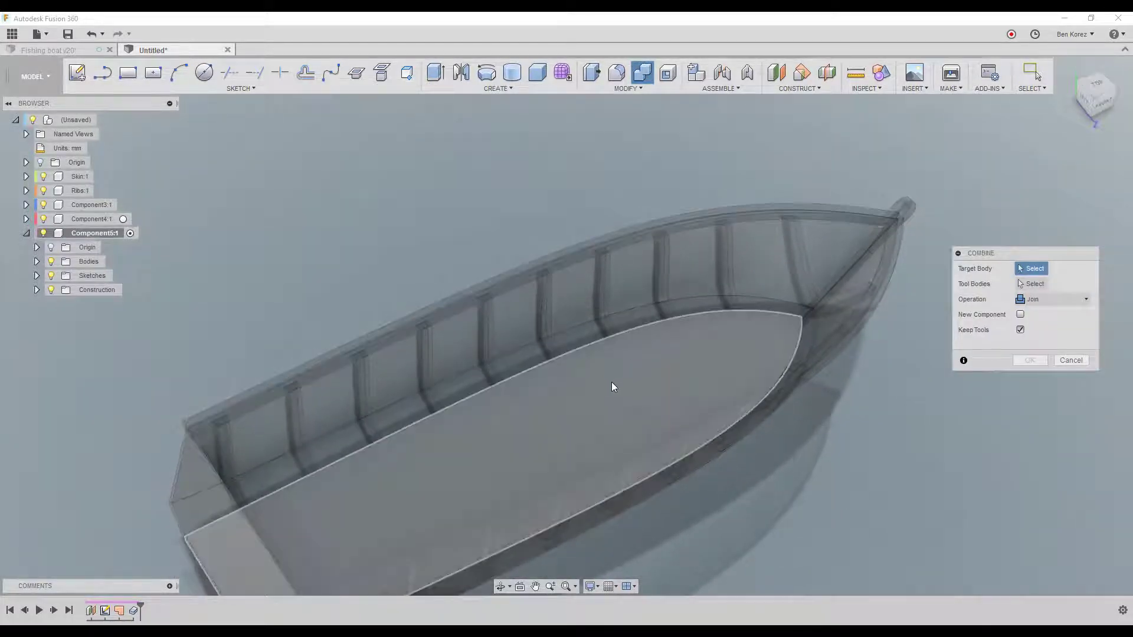
pyautogui.click(610, 393)
pyautogui.click(1049, 299)
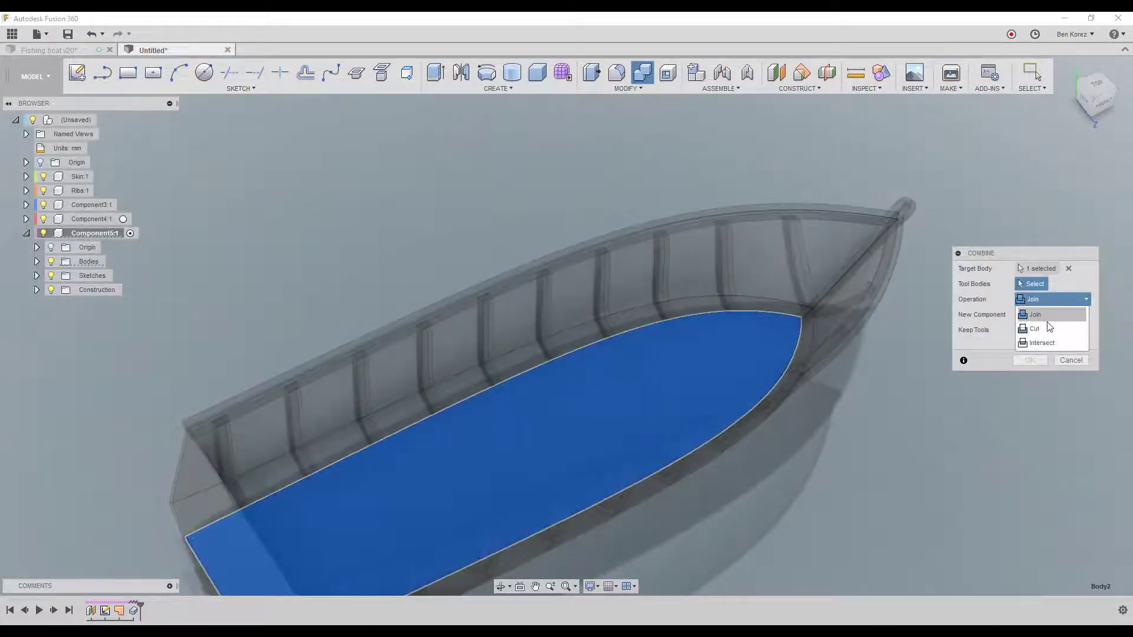
pyautogui.click(1047, 323)
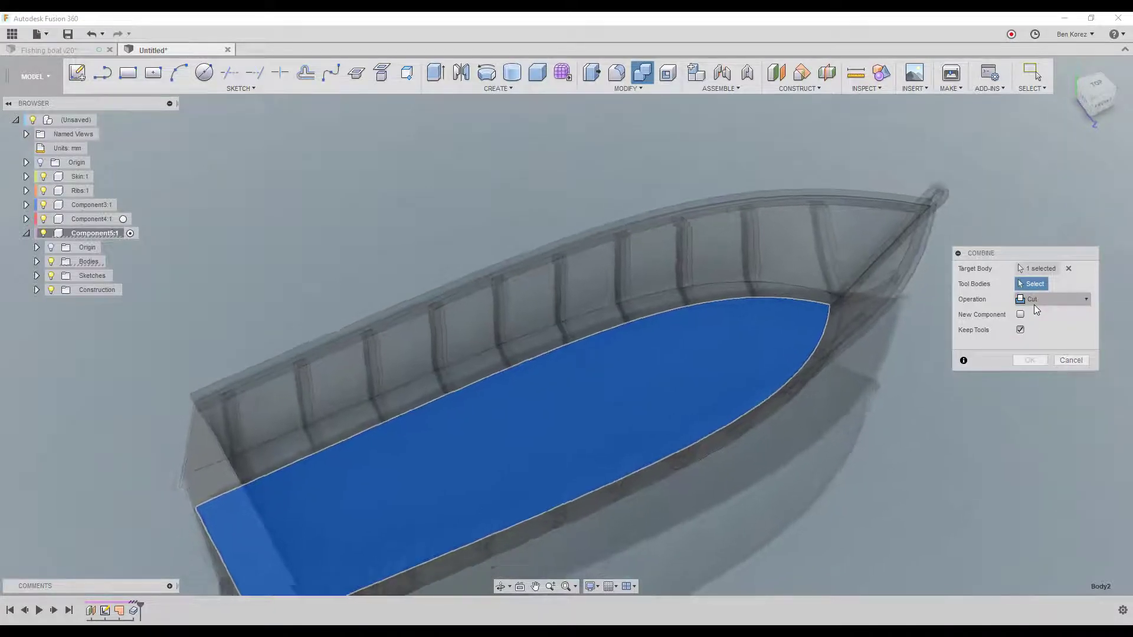
# Cut the floor with the nine ribs that cross it as tool bodies, leaving out the foremost rib and keeping the tools.
pyautogui.keyDown('shift'); pyautogui.moveTo(1034, 304); pyautogui.dragTo(477, 301, button='middle'); pyautogui.keyUp('shift')
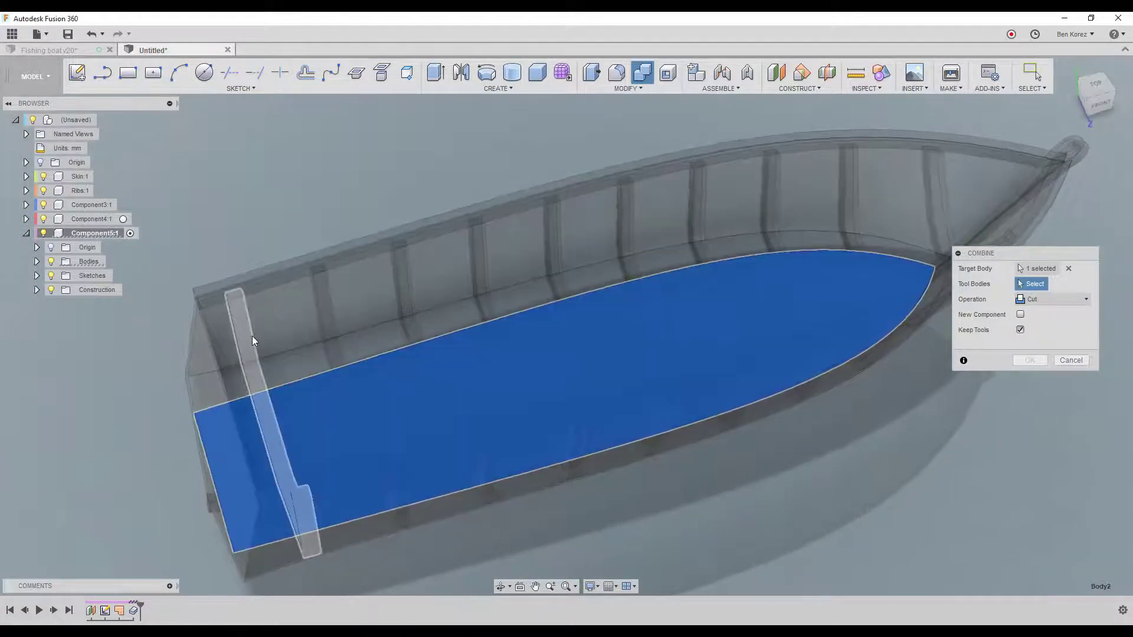
pyautogui.click(253, 336)
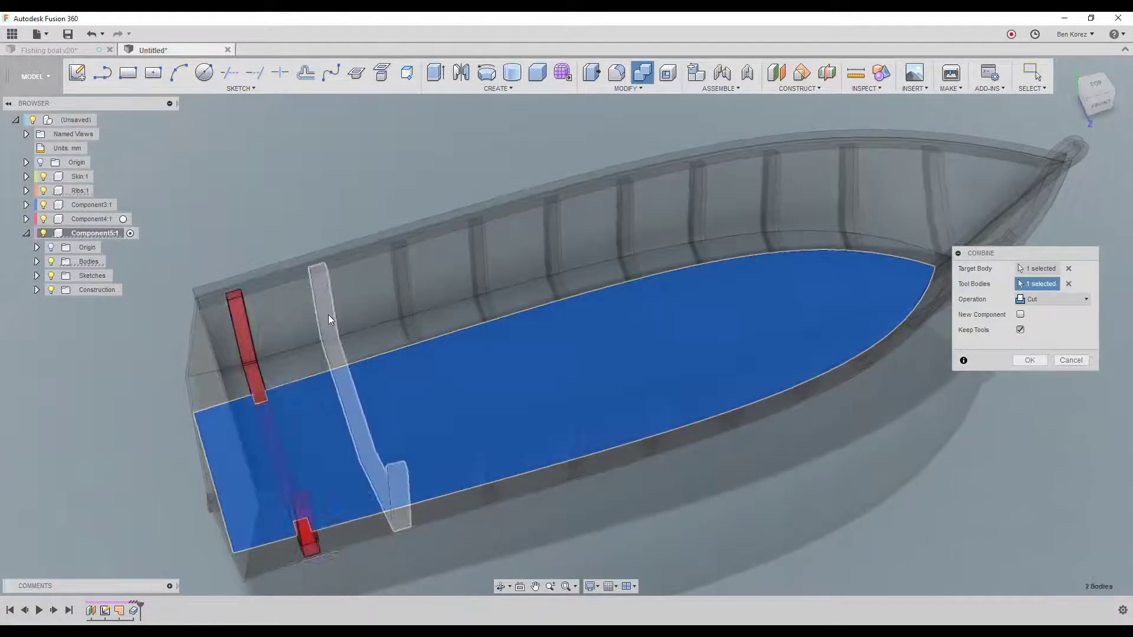
pyautogui.click(331, 313)
pyautogui.click(406, 286)
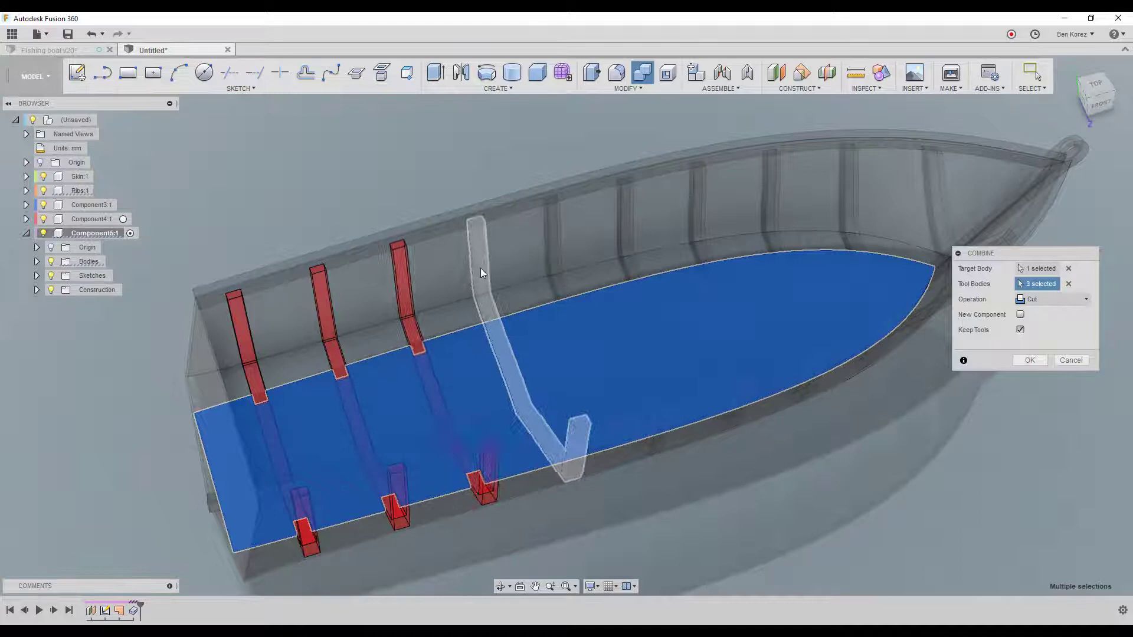
pyautogui.click(559, 251)
pyautogui.click(624, 240)
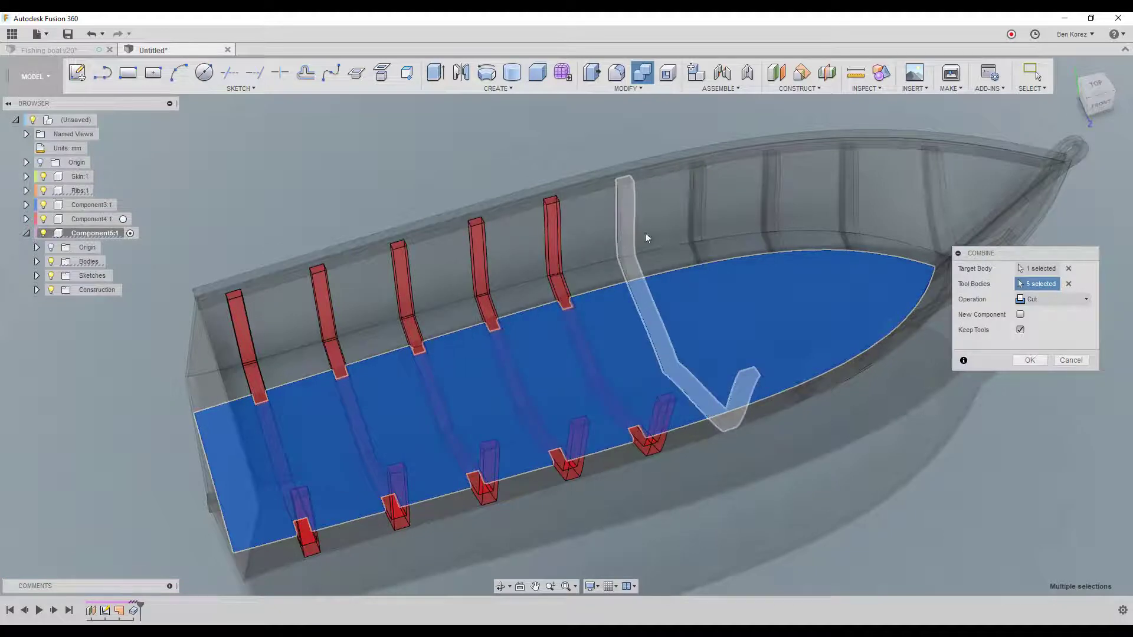
pyautogui.click(754, 204)
pyautogui.click(769, 188)
pyautogui.click(854, 190)
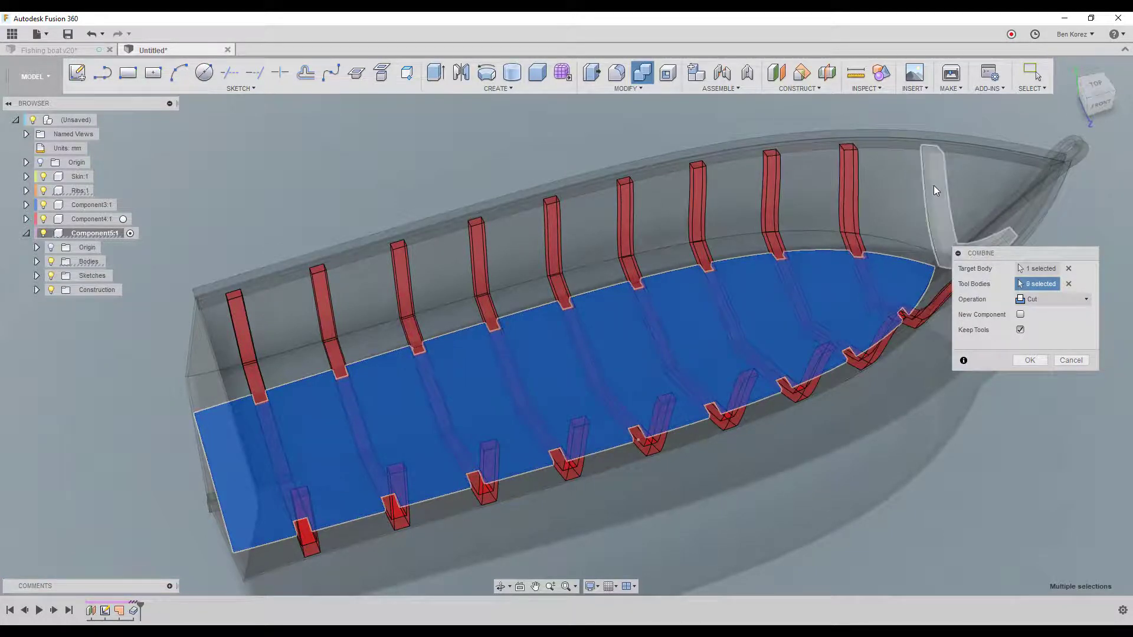
pyautogui.click(933, 185)
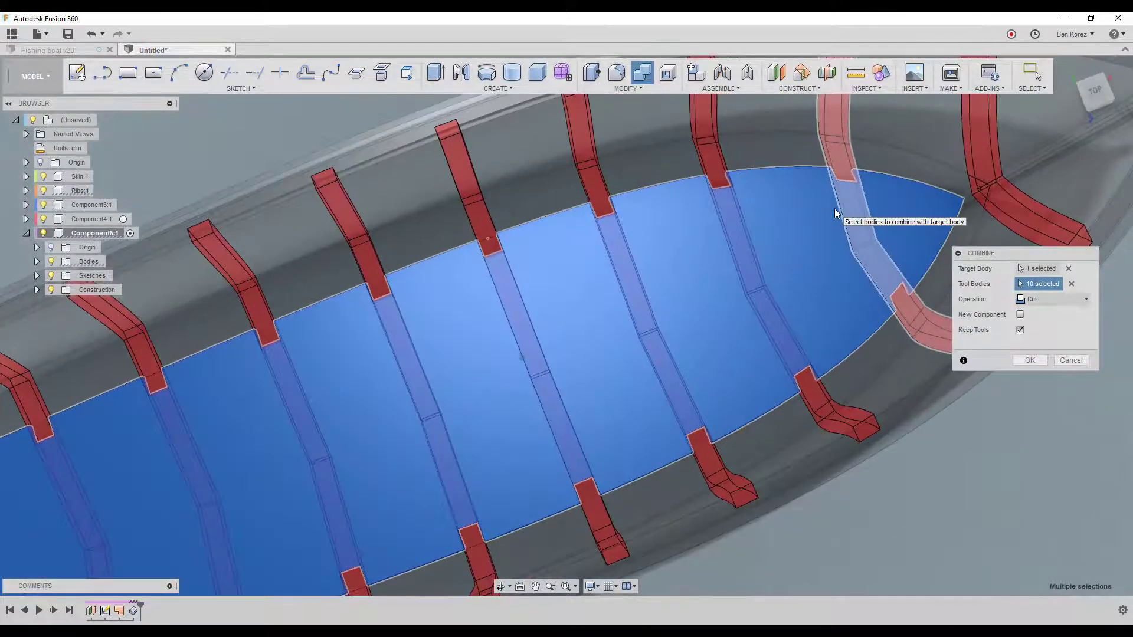
pyautogui.click(976, 130)
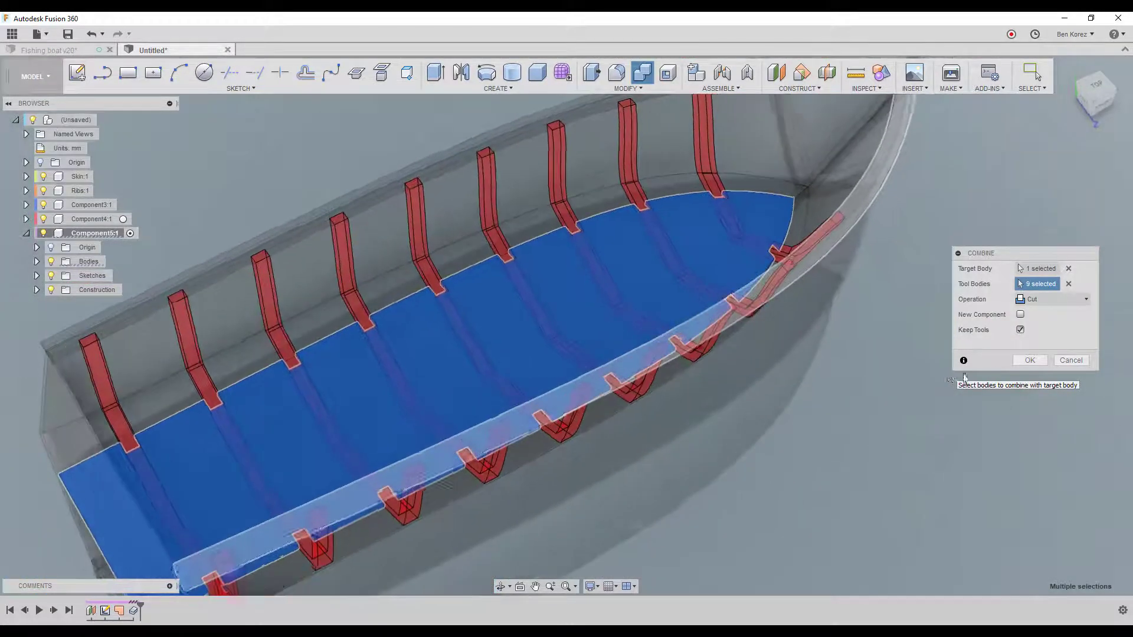
pyautogui.click(1034, 361)
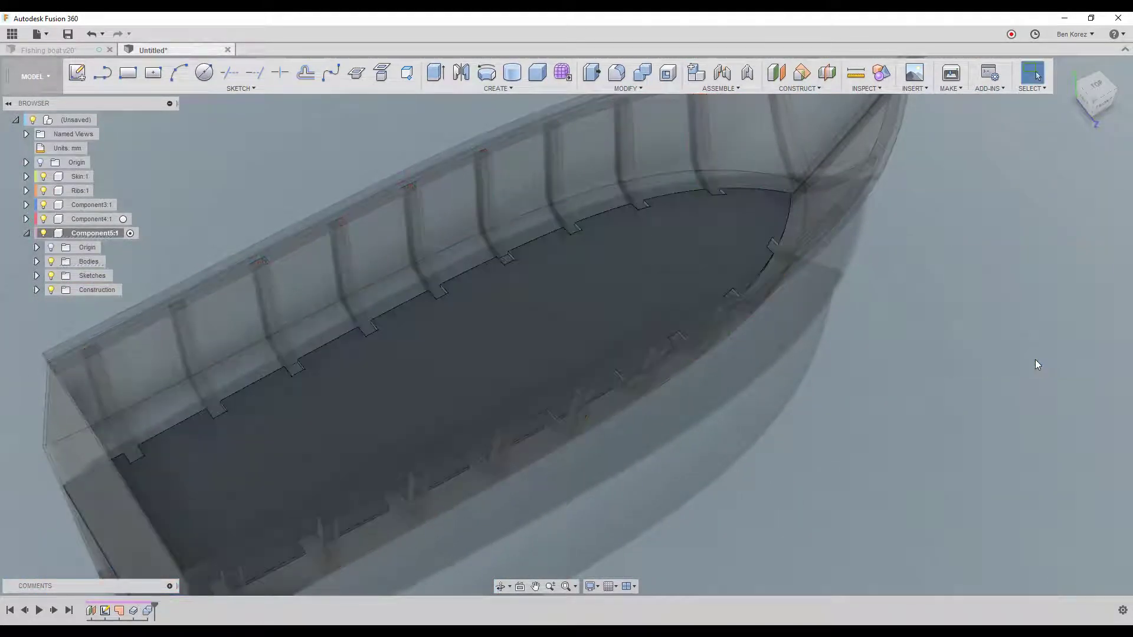
# Hide the ribs temporarily to examine the rib notches along the floor's edges, and show the ribs again.
pyautogui.scroll(-2, 1035, 360)
pyautogui.keyDown('shift'); pyautogui.moveTo(1035, 359); pyautogui.dragTo(1050, 361, button='middle'); pyautogui.keyUp('shift')
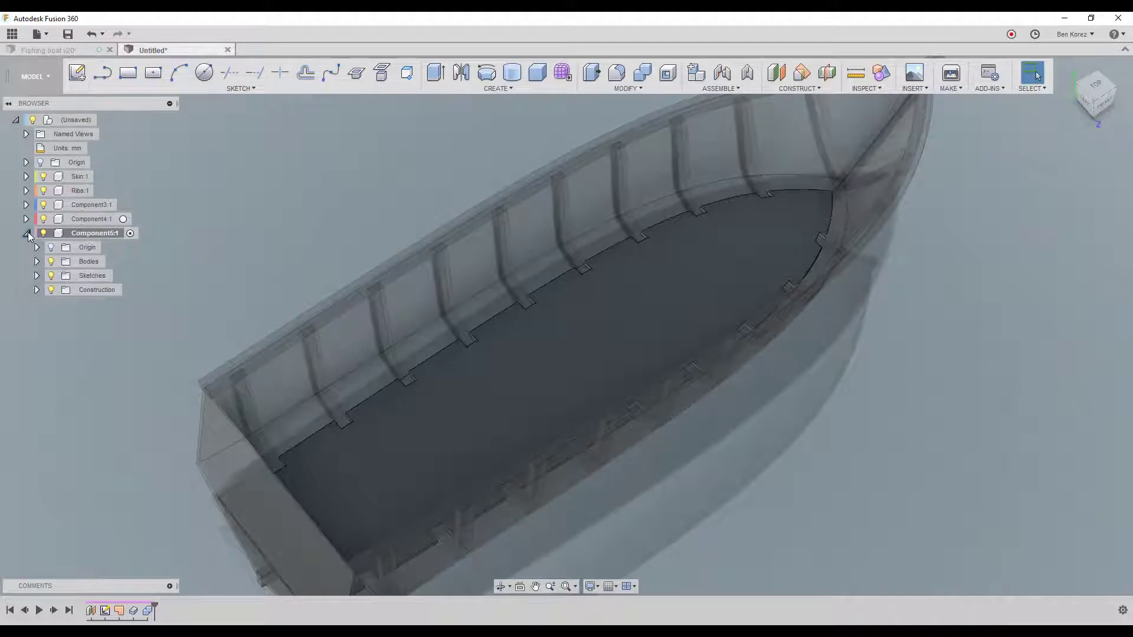
pyautogui.click(44, 219)
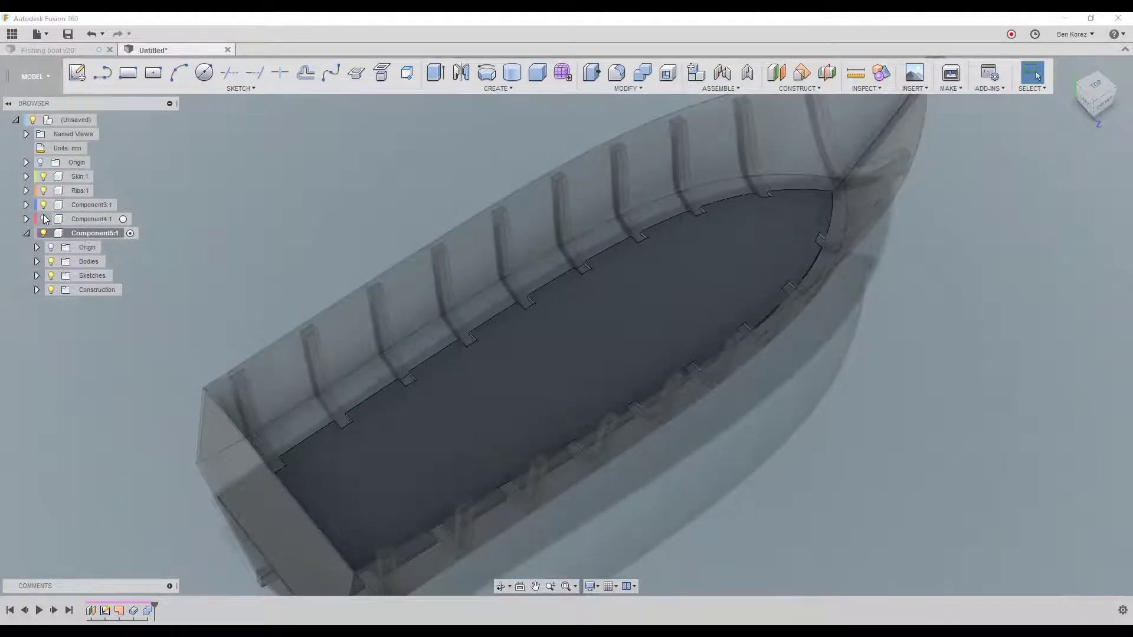
pyautogui.click(43, 219)
pyautogui.click(44, 191)
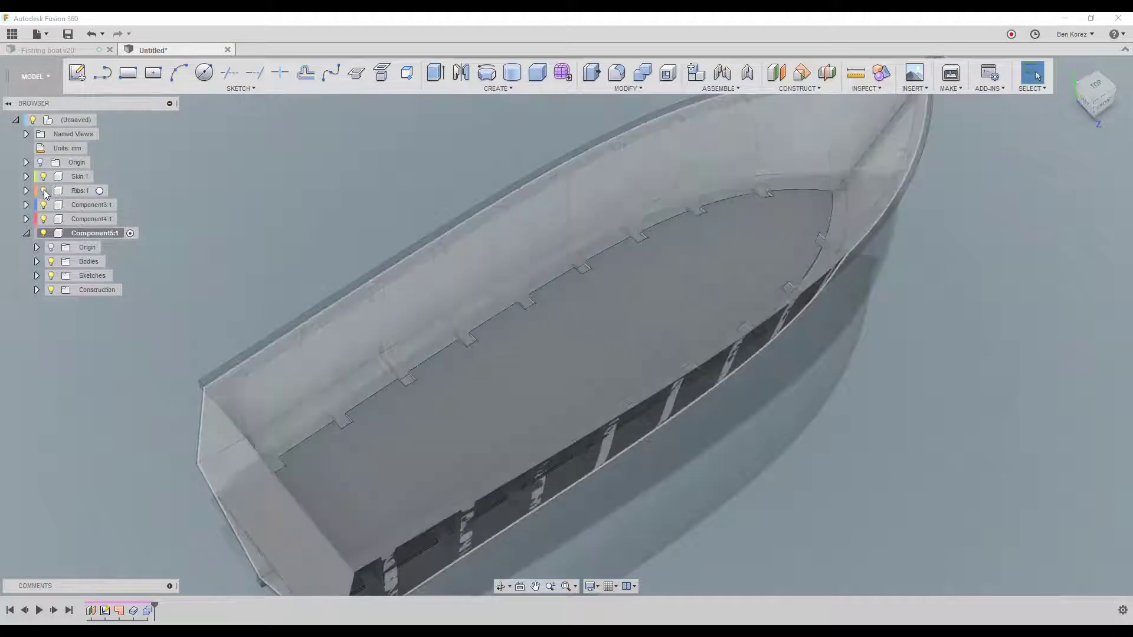
pyautogui.keyDown('shift'); pyautogui.moveTo(488, 331); pyautogui.dragTo(428, 363, button='middle'); pyautogui.keyUp('shift')
pyautogui.scroll(8, 422, 345)
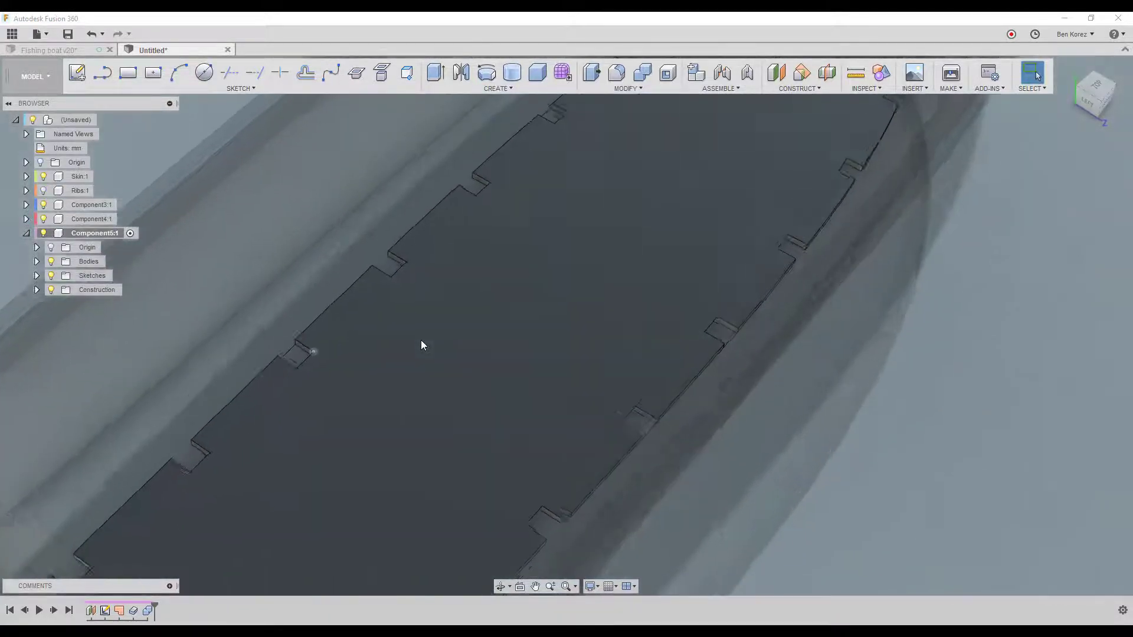
pyautogui.scroll(-10, 423, 346)
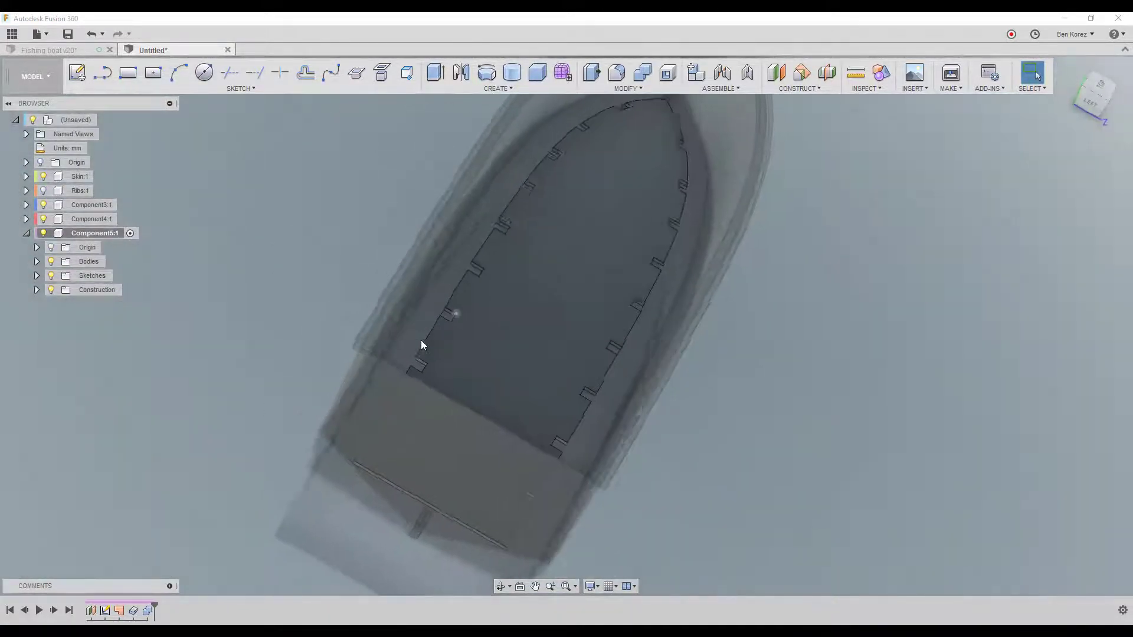
pyautogui.keyDown('shift'); pyautogui.moveTo(420, 340); pyautogui.dragTo(50, 226, button='middle'); pyautogui.keyUp('shift')
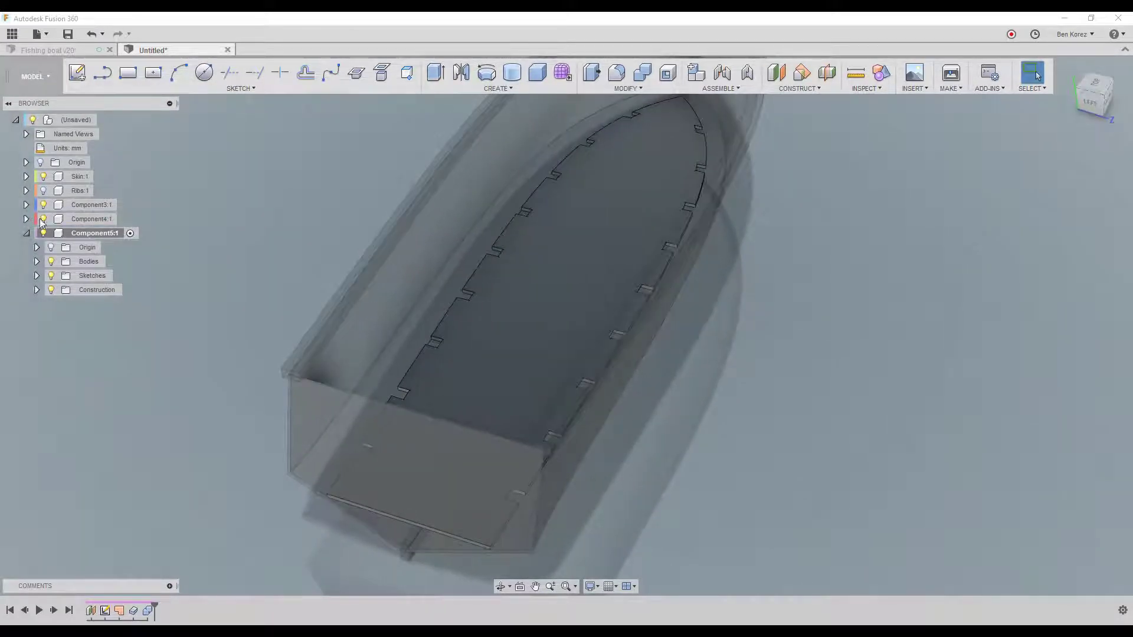
pyautogui.click(43, 191)
pyautogui.keyDown('shift'); pyautogui.moveTo(242, 225); pyautogui.dragTo(104, 133, button='middle'); pyautogui.keyUp('shift')
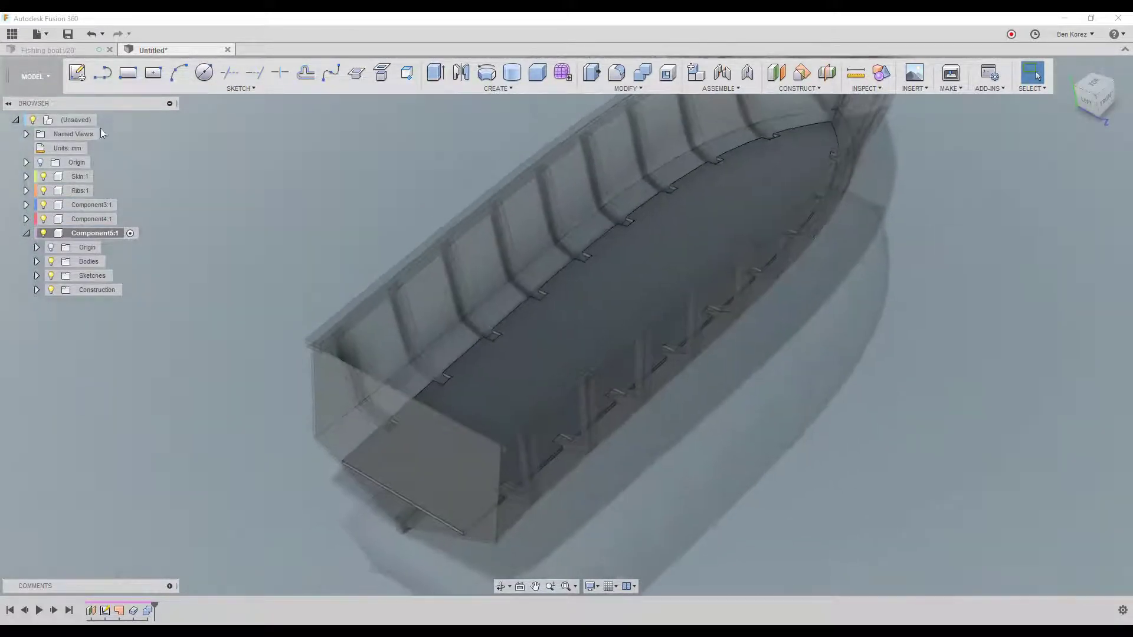
# Activate the top-level assembly and review its components with Component Color Cycling, switching the colours on and off again.
pyautogui.click(104, 120)
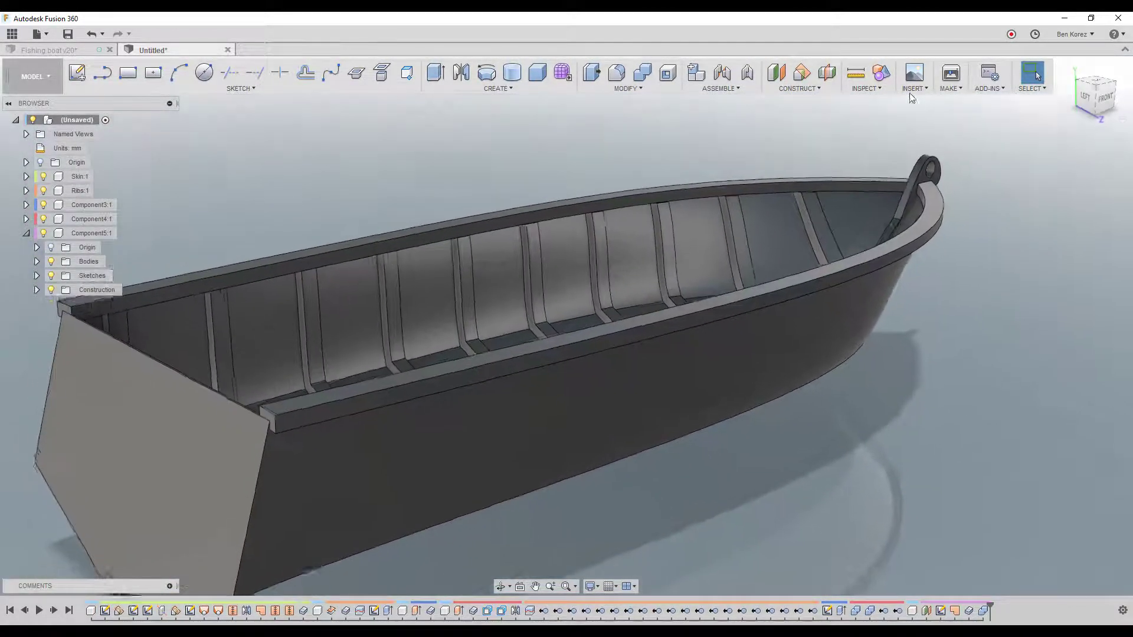
pyautogui.click(866, 89)
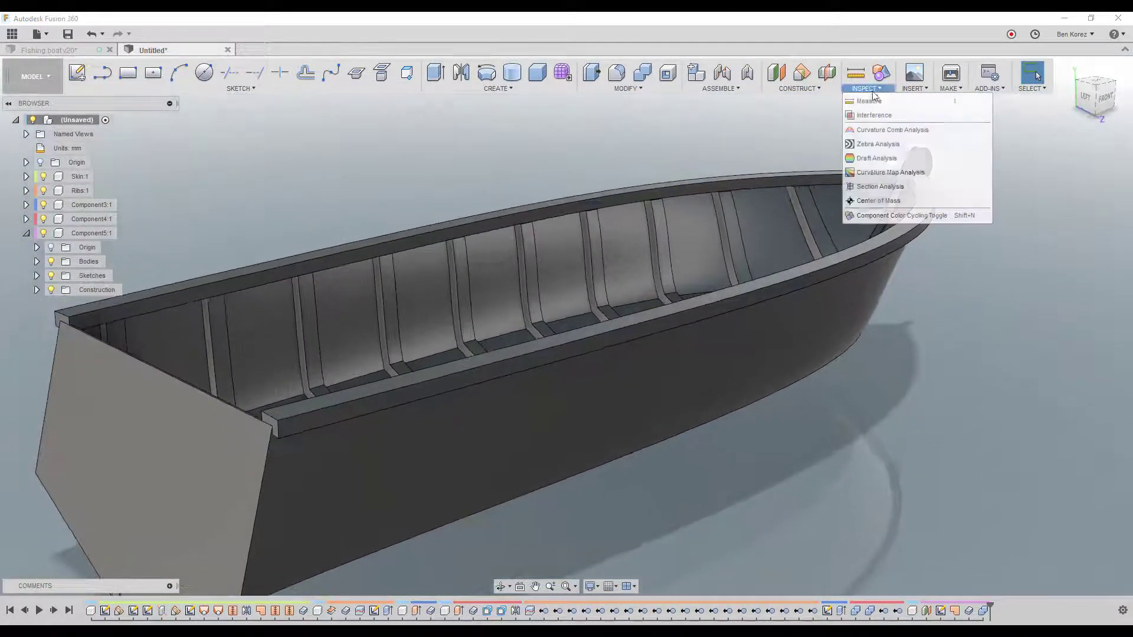
pyautogui.click(876, 214)
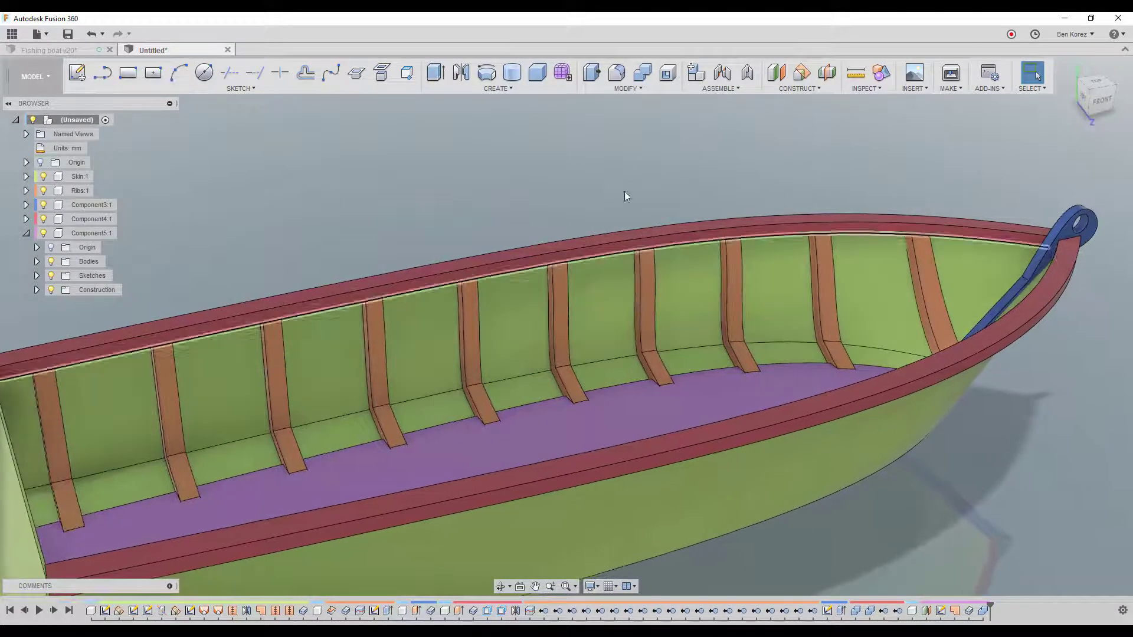
pyautogui.click(881, 73)
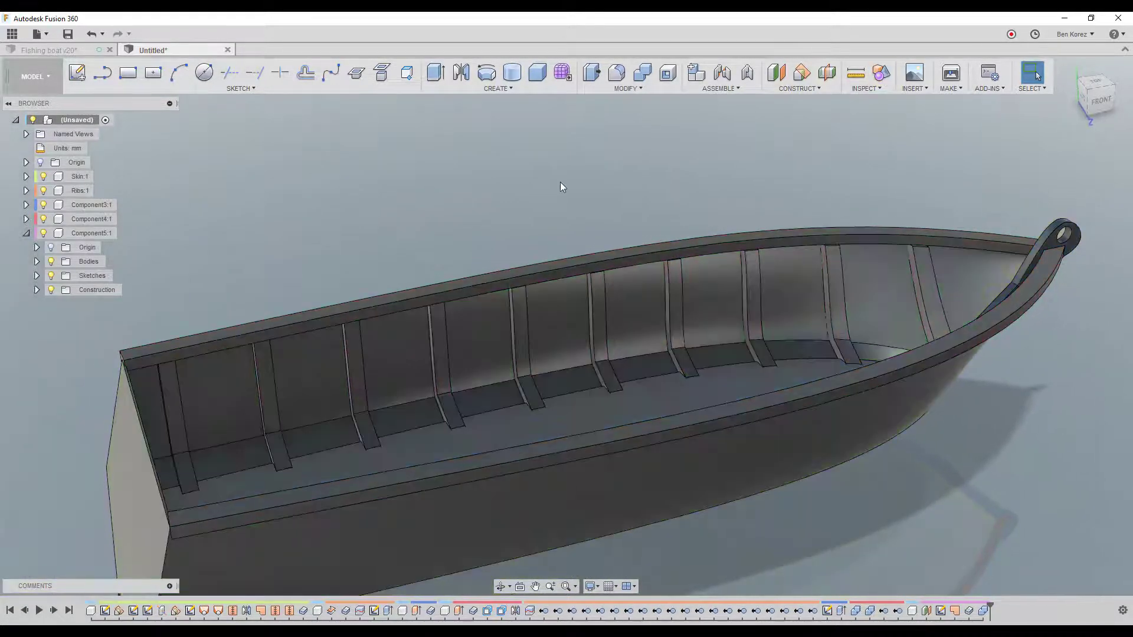
# Collapse the floor component's contents and create a new component under the top-level assembly.
pyautogui.click(26, 234)
pyautogui.rightClick(69, 120)
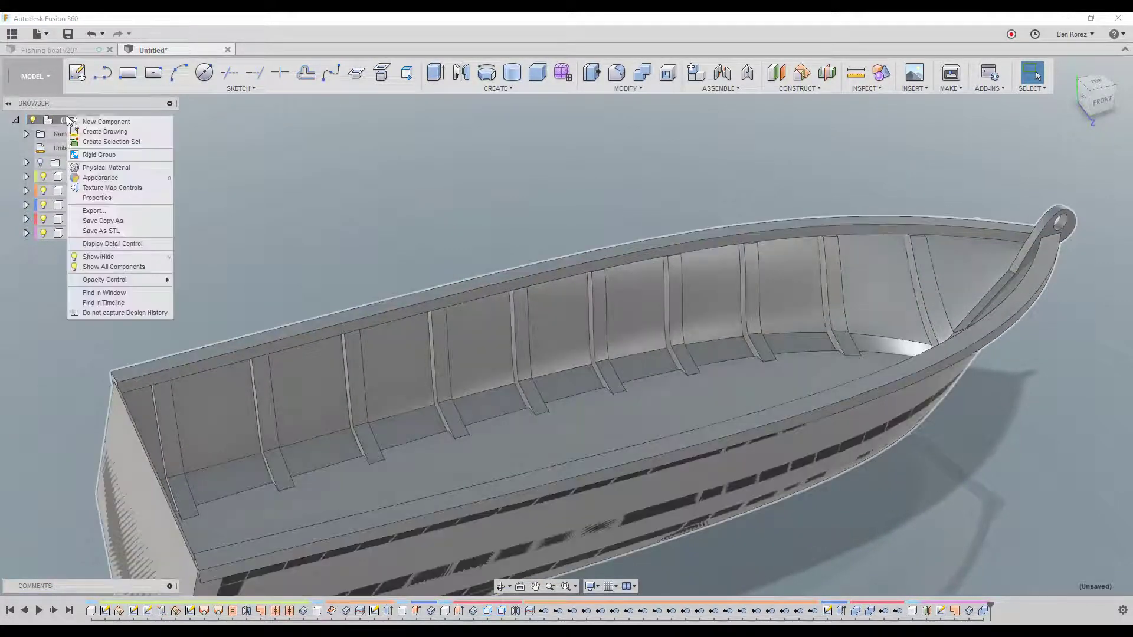
pyautogui.click(100, 123)
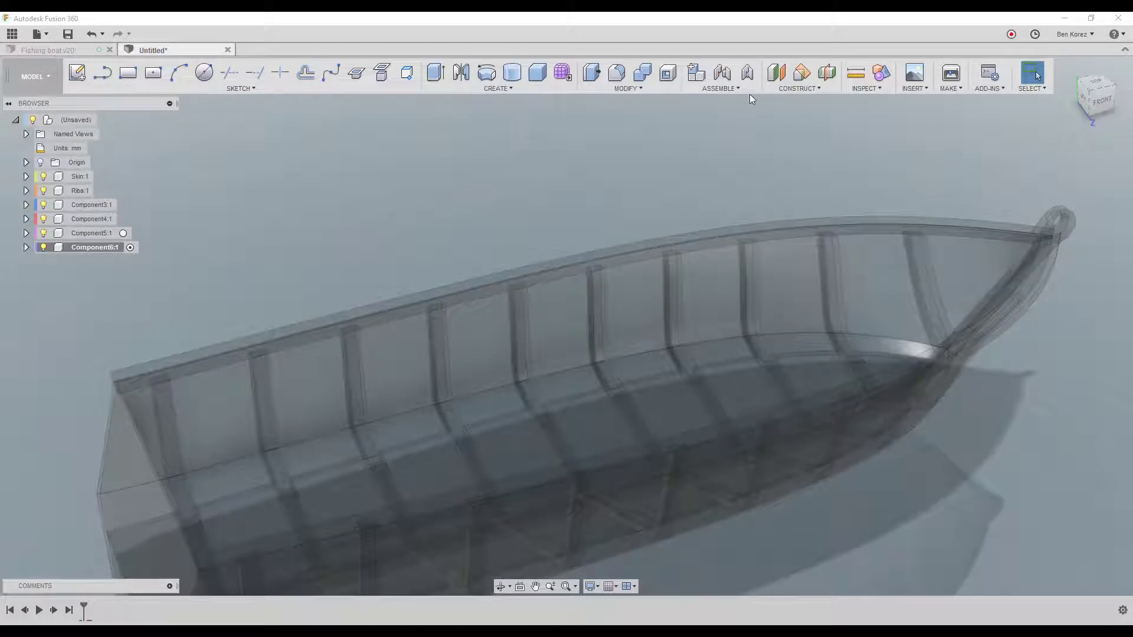
# Create an offset construction plane directly on the face of the middle rib, without entering an offset distance.
pyautogui.click(777, 73)
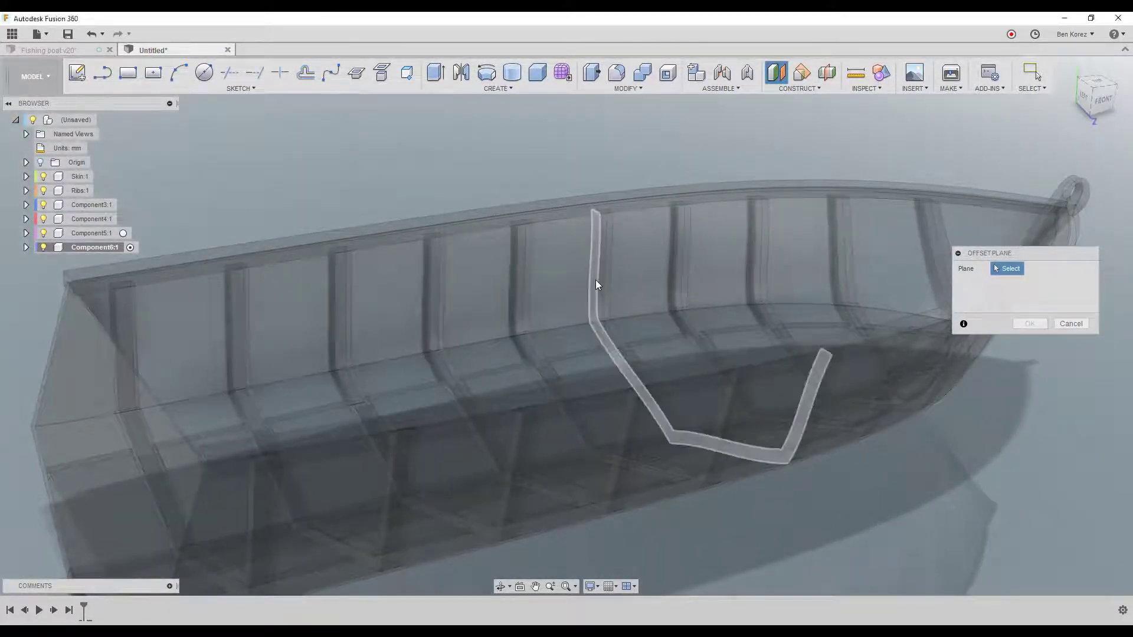
pyautogui.click(596, 280)
pyautogui.click(1029, 323)
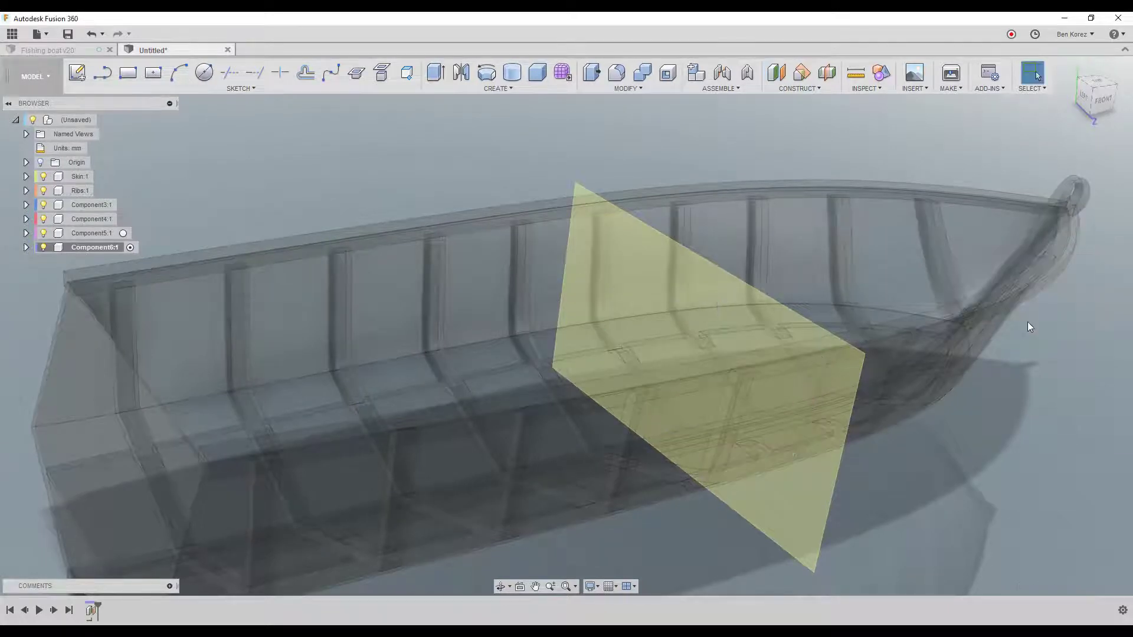
# Start a sketch on the new construction plane and turn on Slice to section the hull there.
pyautogui.click(77, 72)
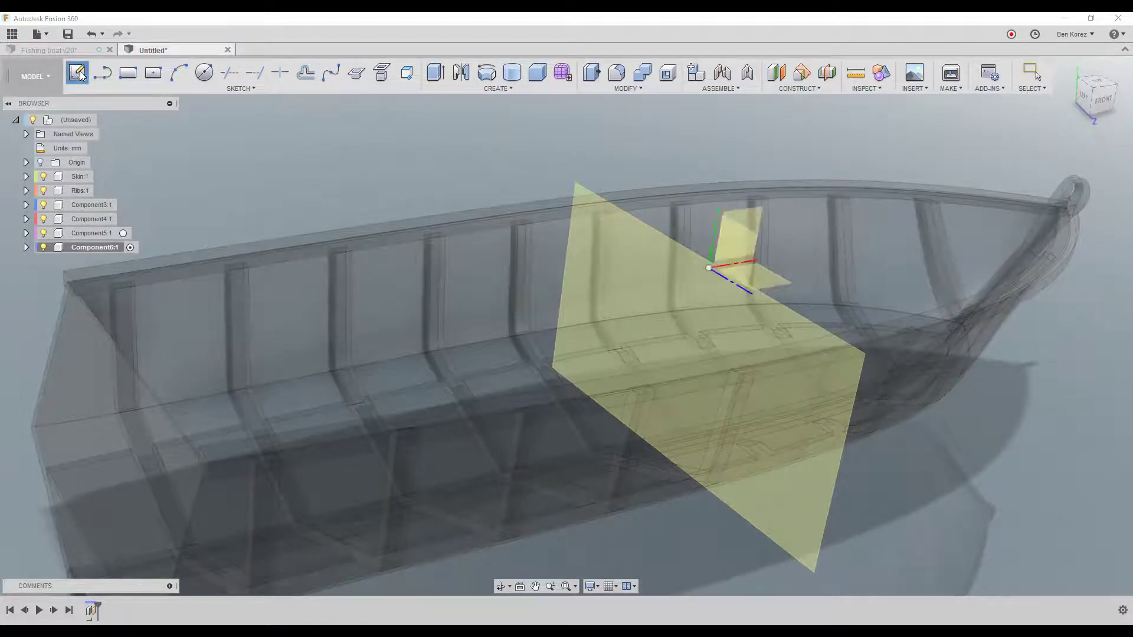
pyautogui.click(660, 249)
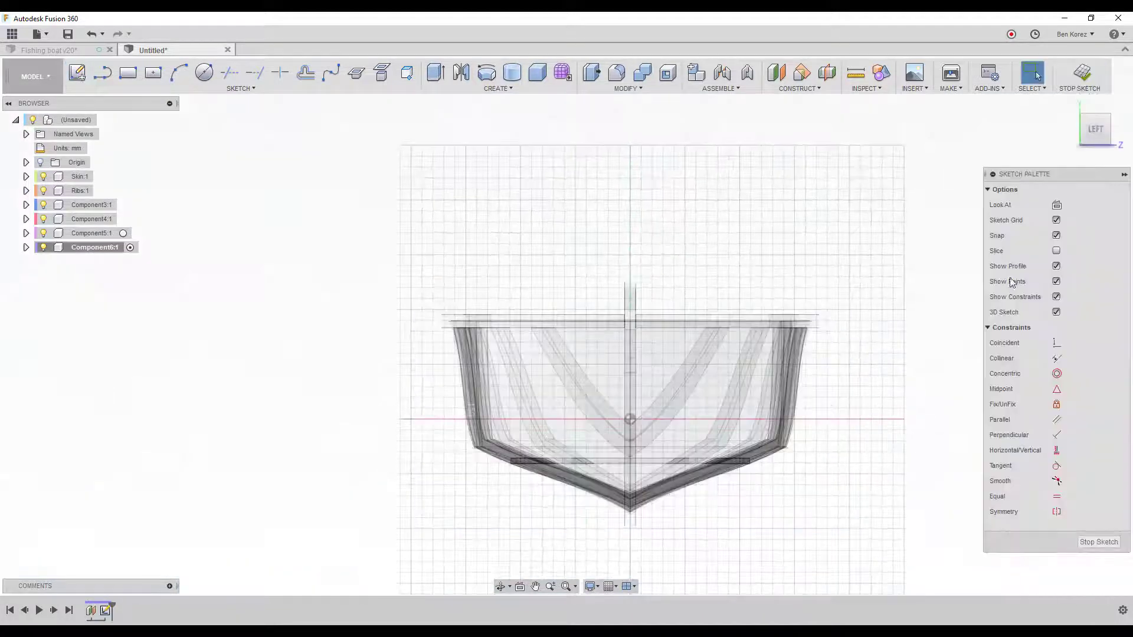
pyautogui.click(1056, 251)
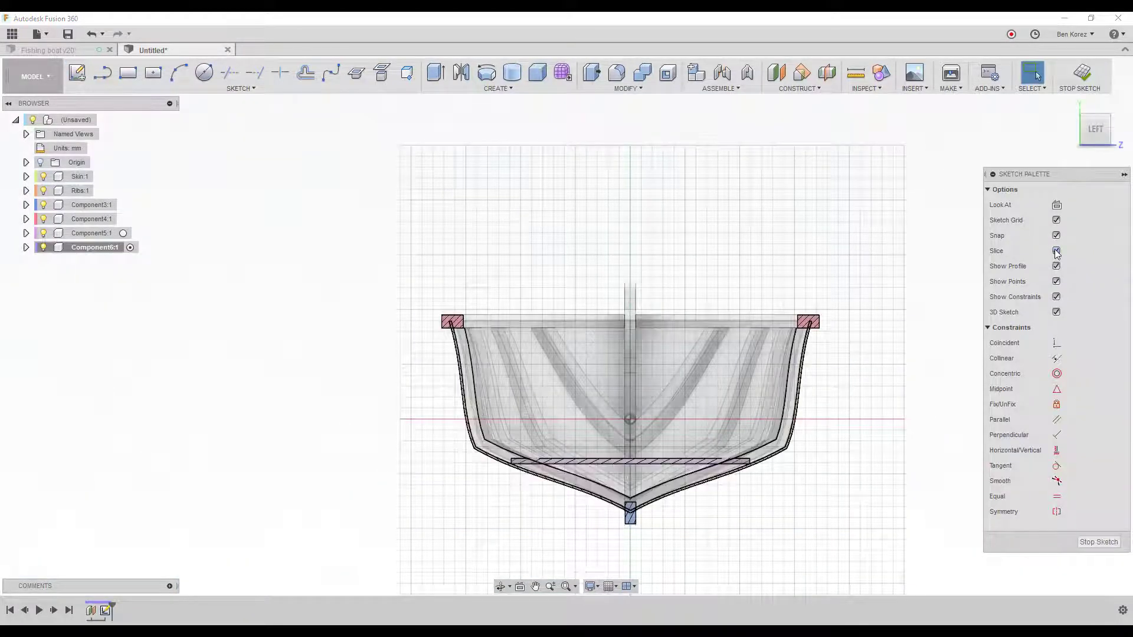
pyautogui.scroll(4, 695, 534)
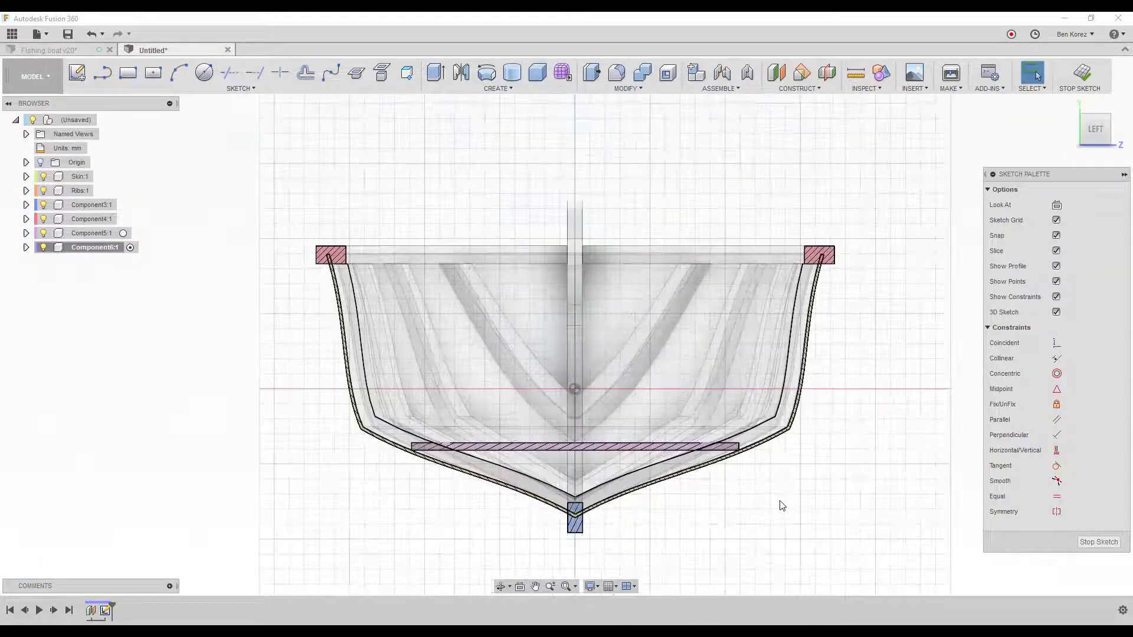
pyautogui.scroll(2, 512, 391)
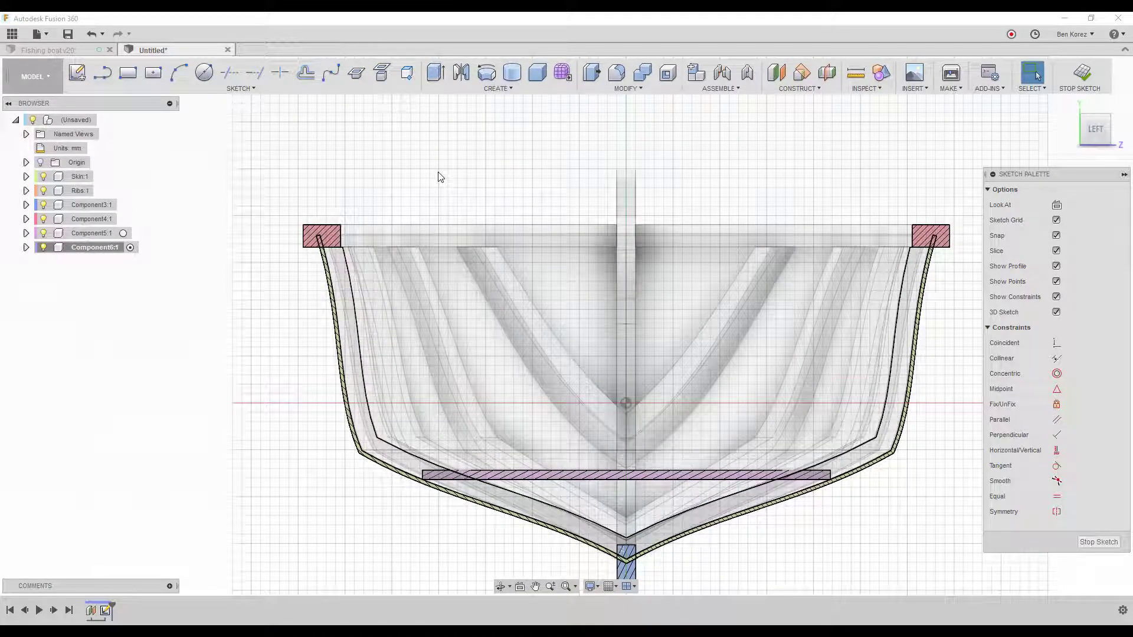
# Bring the middle rib's cross-section outline into the sketch using Intersect.
pyautogui.click(242, 88)
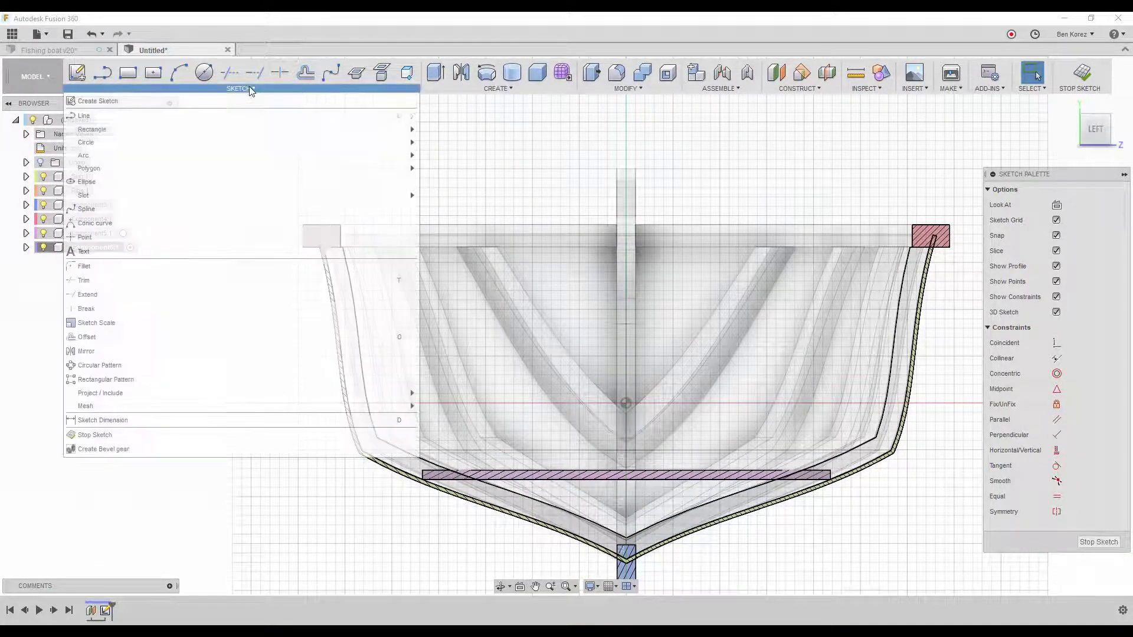
pyautogui.moveTo(364, 401)
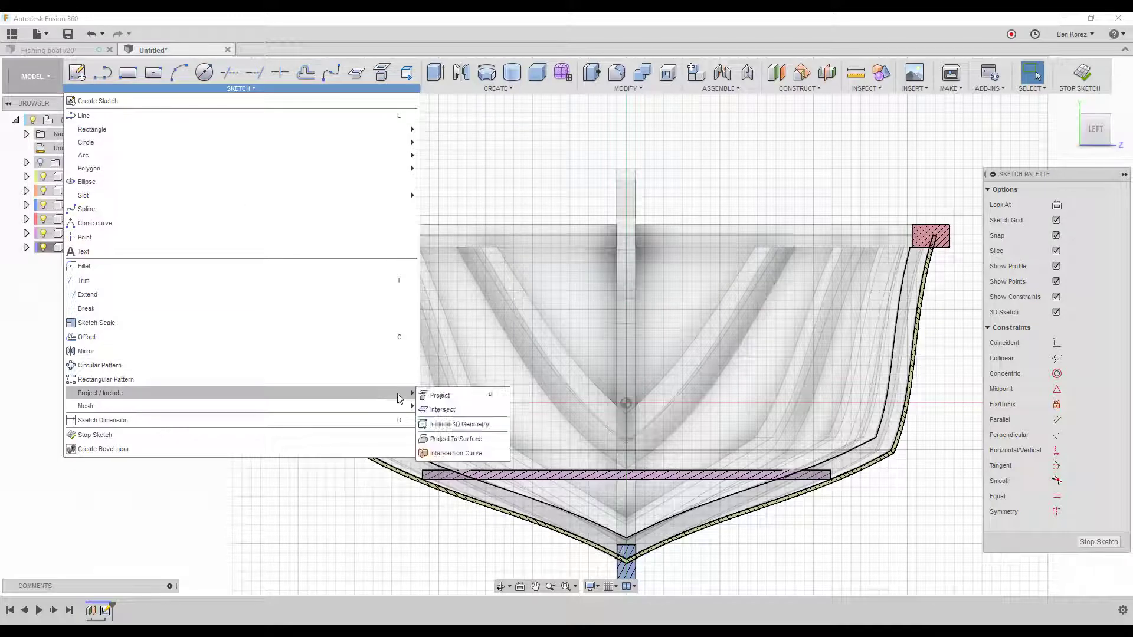
pyautogui.click(445, 411)
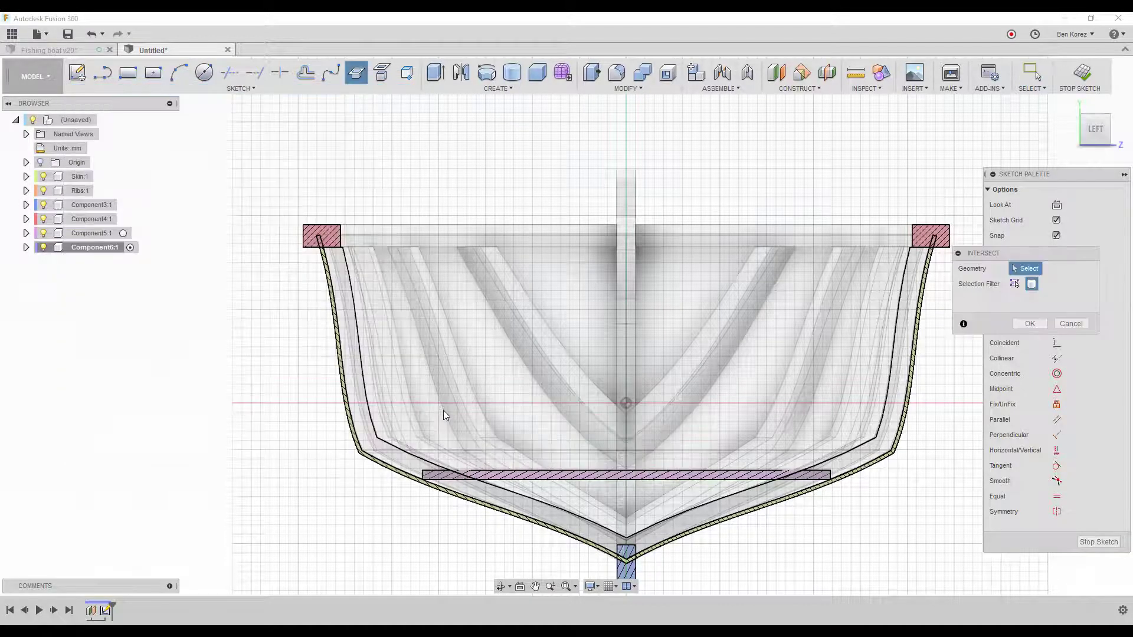
pyautogui.click(359, 349)
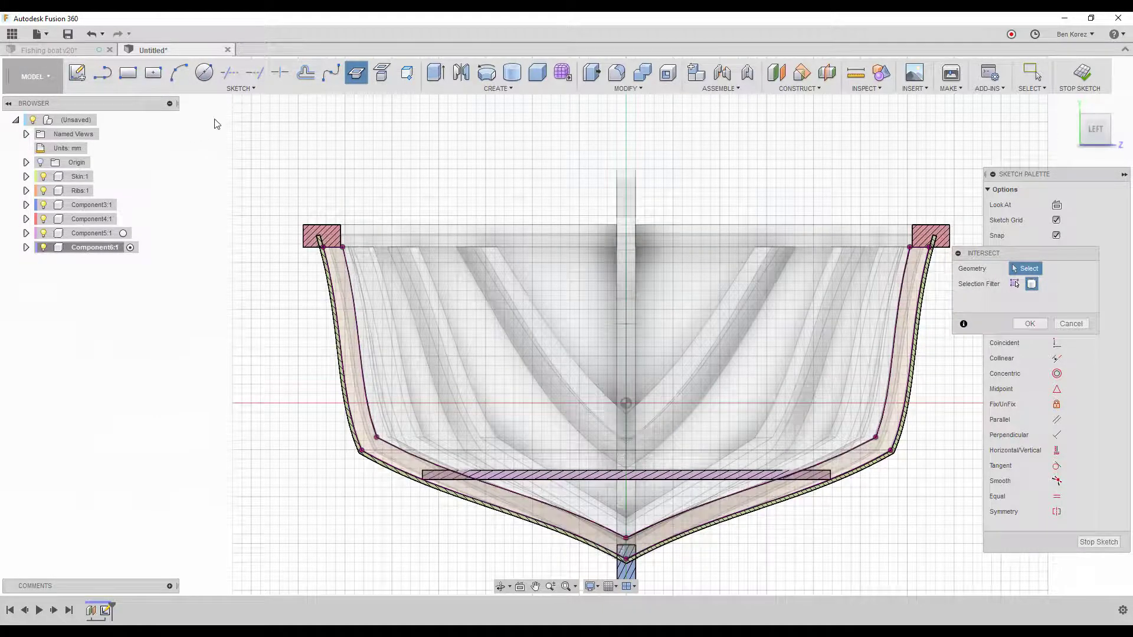
# Sketch a horizontal line across the upper hull between the inner edges of the projected rib outline.
pyautogui.press('l')
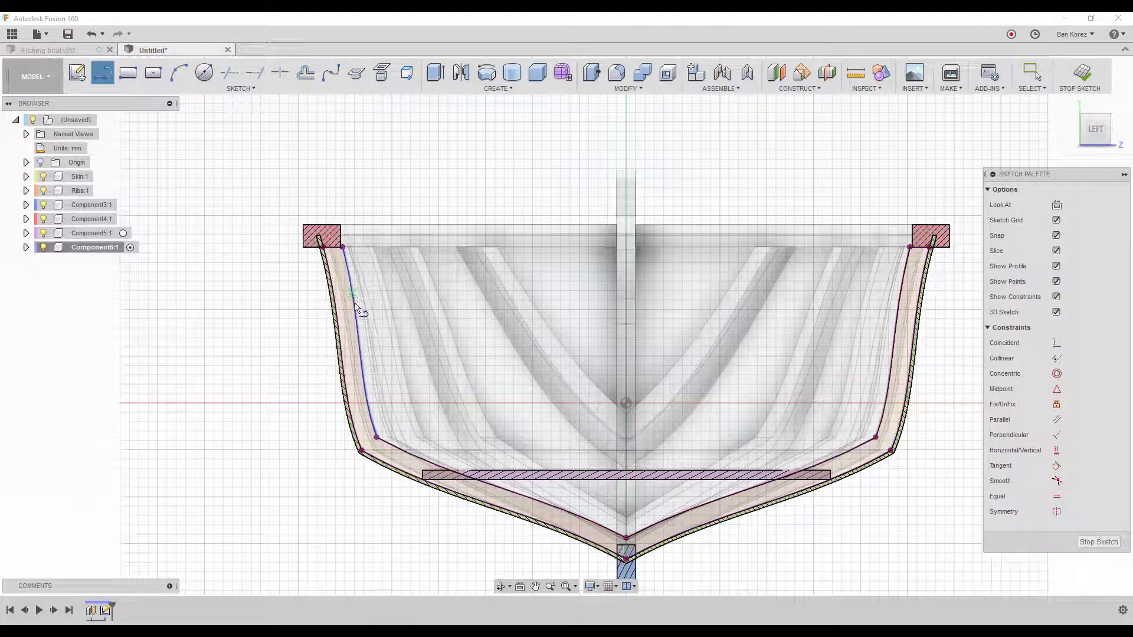
pyautogui.click(355, 315)
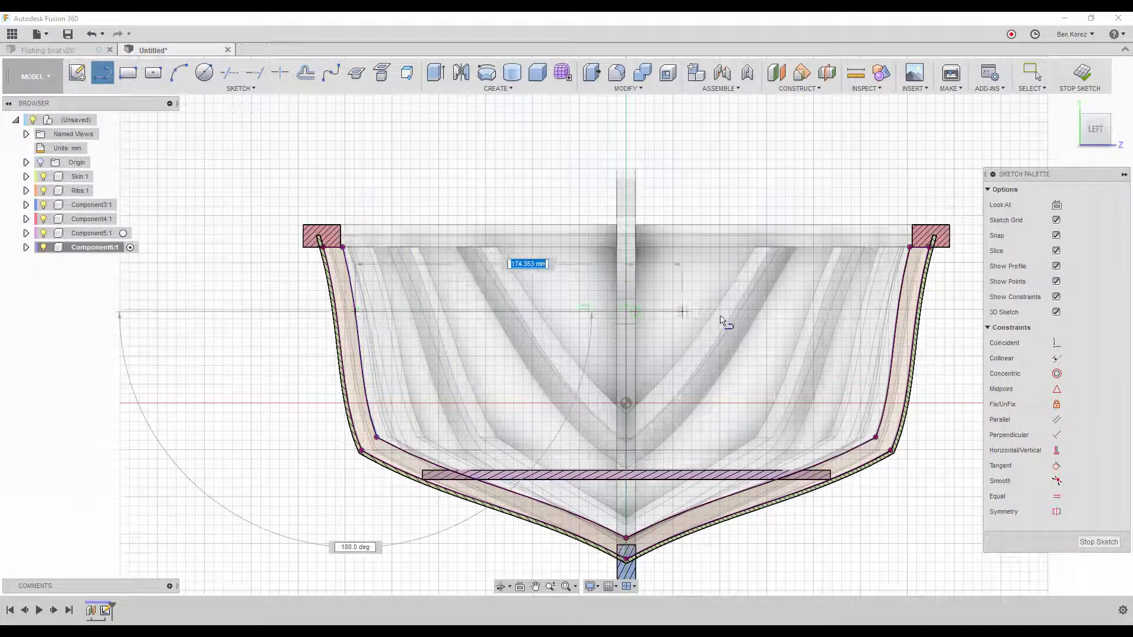
pyautogui.click(901, 312)
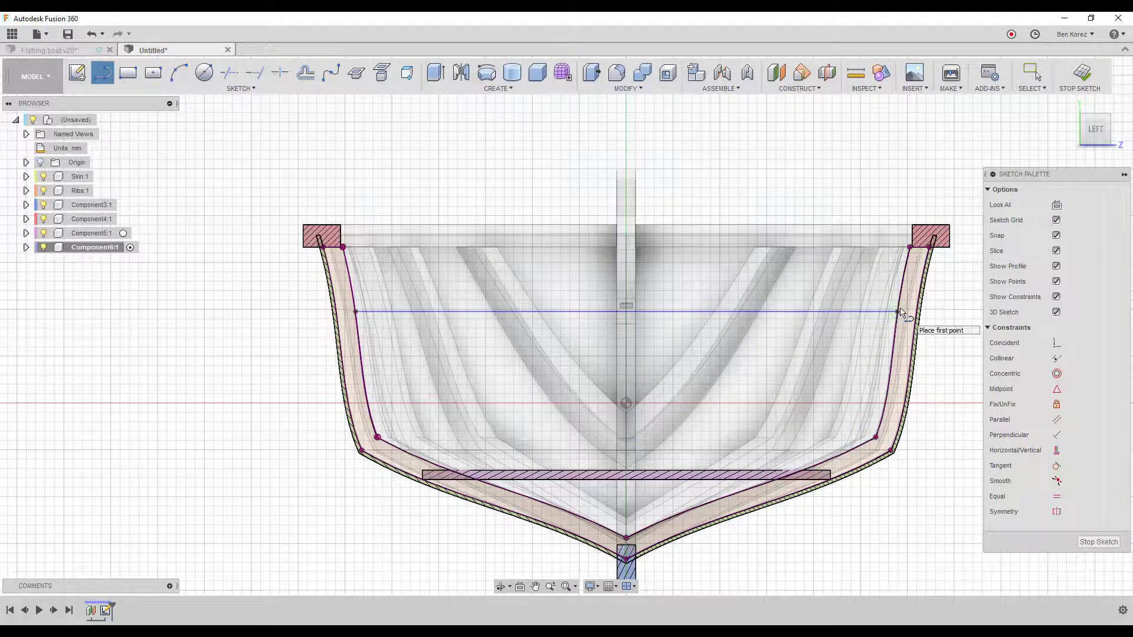
# Hide the ribs, the skin and the rim rail component, Component4, leaving the sketch outline in view.
pyautogui.click(45, 191)
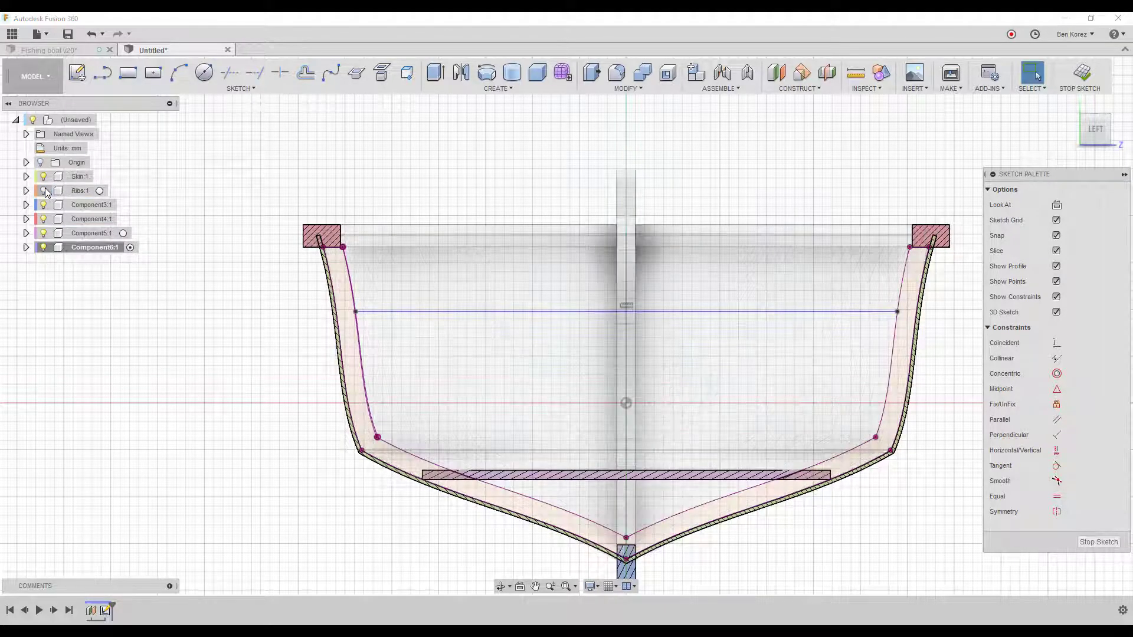
pyautogui.click(44, 177)
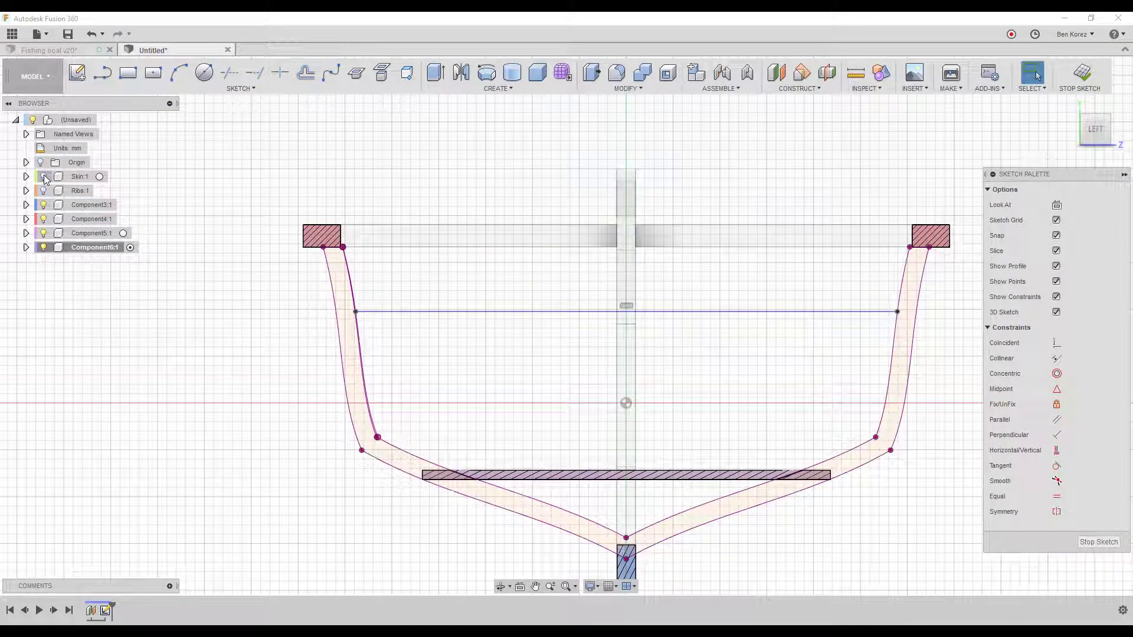
pyautogui.click(44, 219)
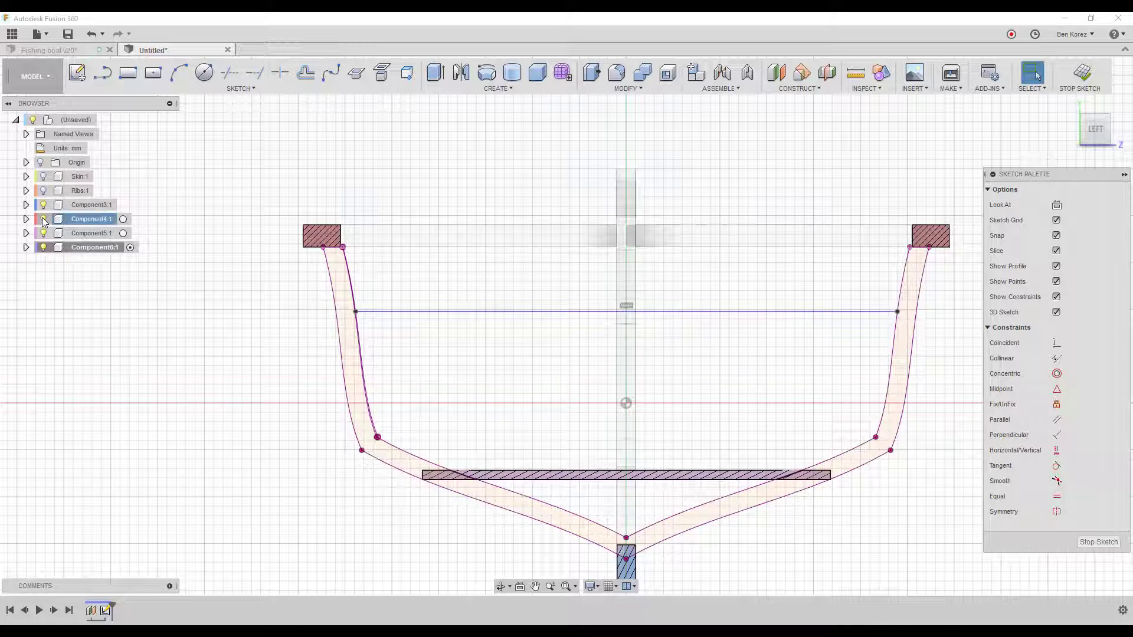
# Hide Component3 so that only the floor board of Component5 stays shown with the sketch.
pyautogui.click(44, 206)
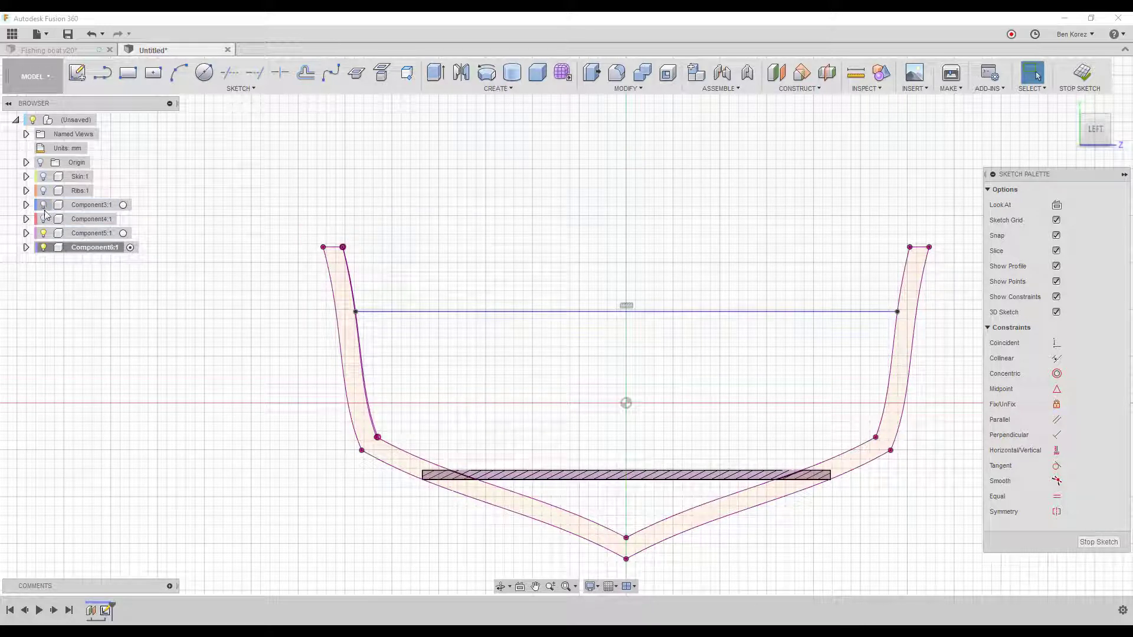
pyautogui.click(44, 233)
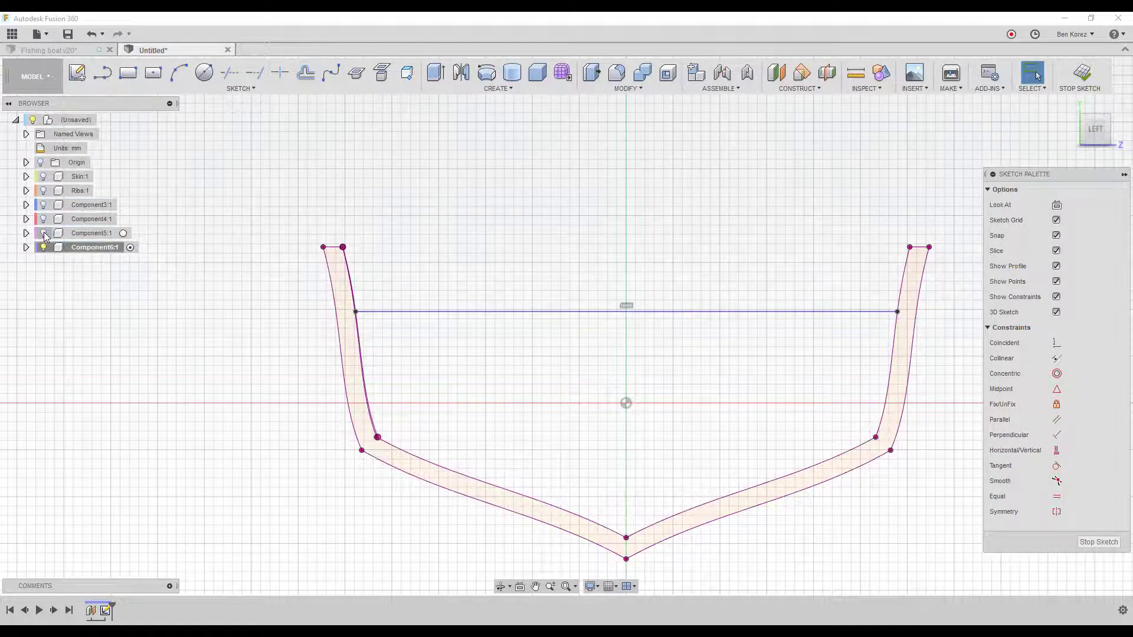
pyautogui.click(45, 234)
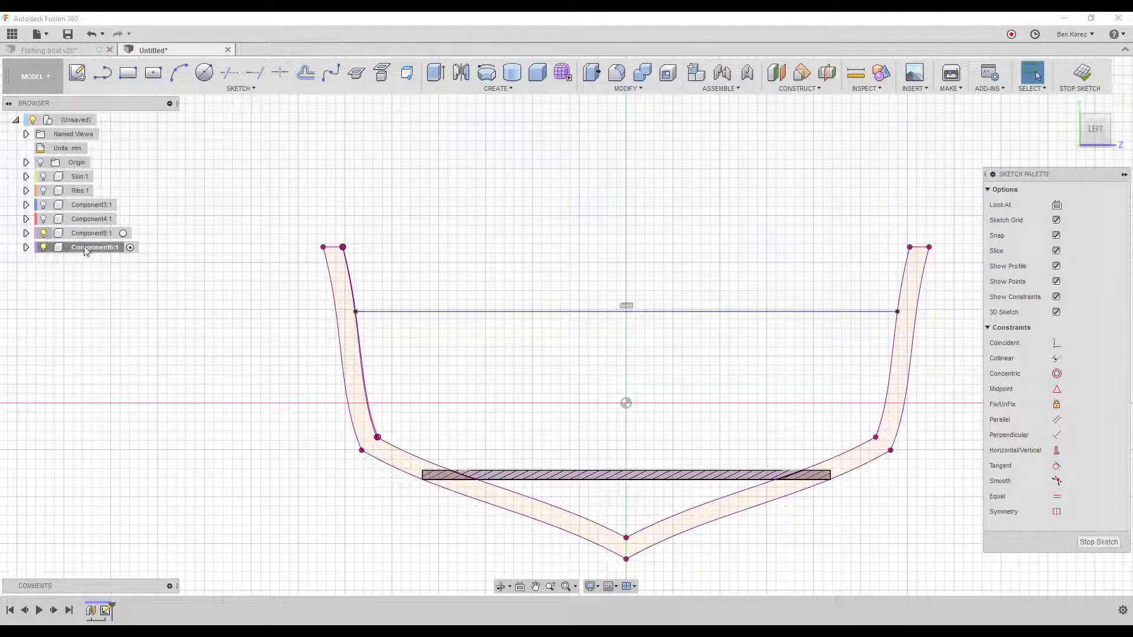
# Add the floor board's cross-section to the sketch with the Intersect command and hide Component5.
pyautogui.click(238, 90)
pyautogui.moveTo(370, 396)
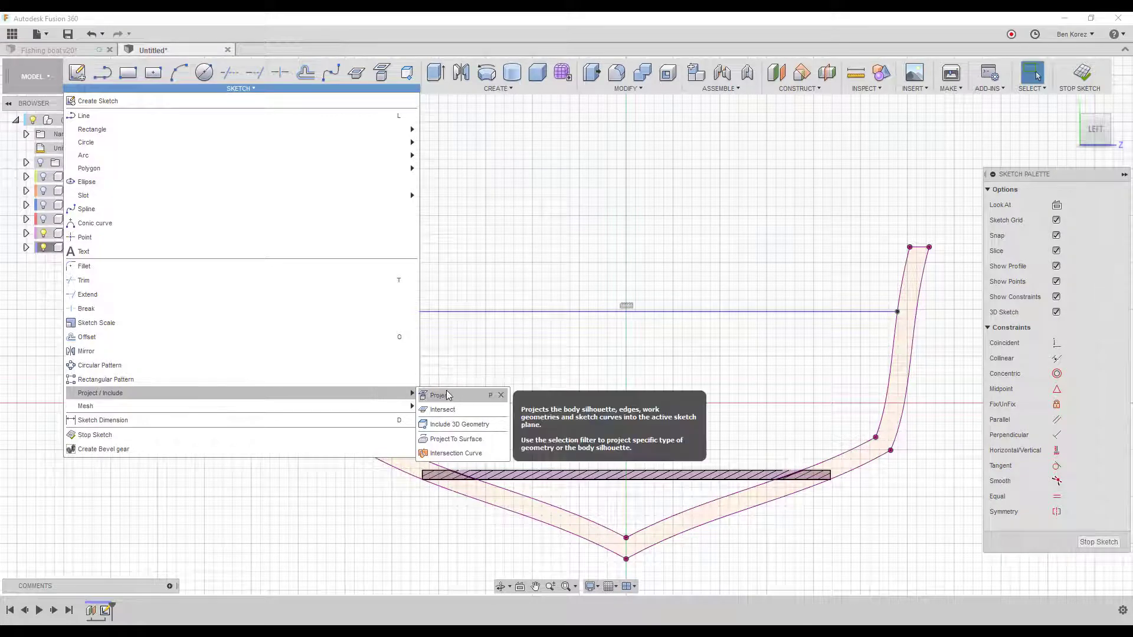
pyautogui.click(444, 410)
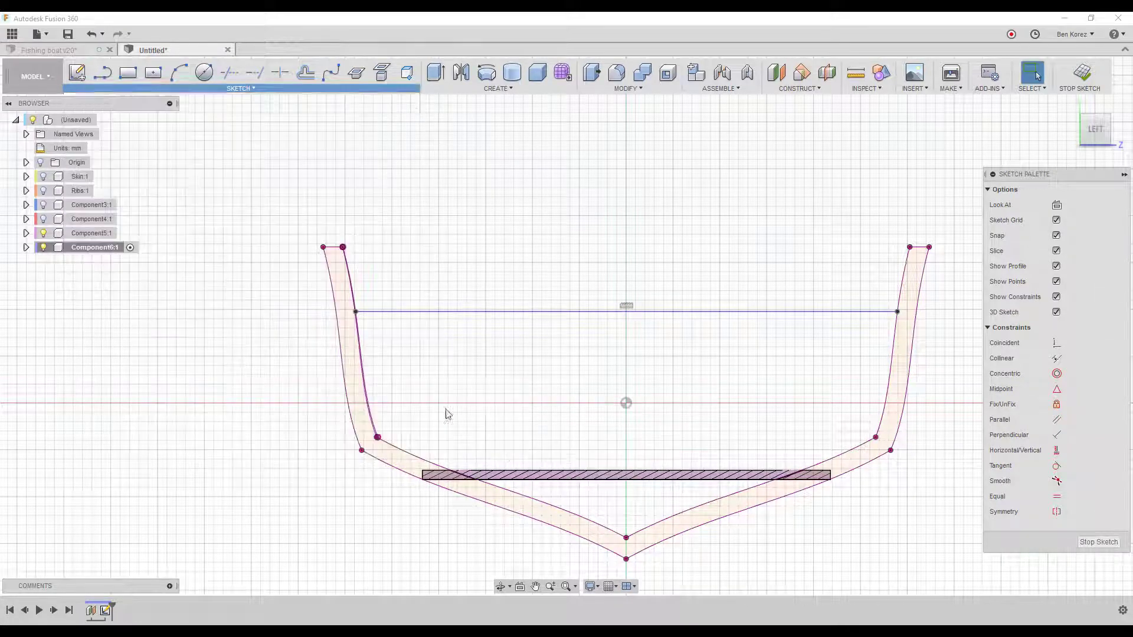
pyautogui.click(626, 474)
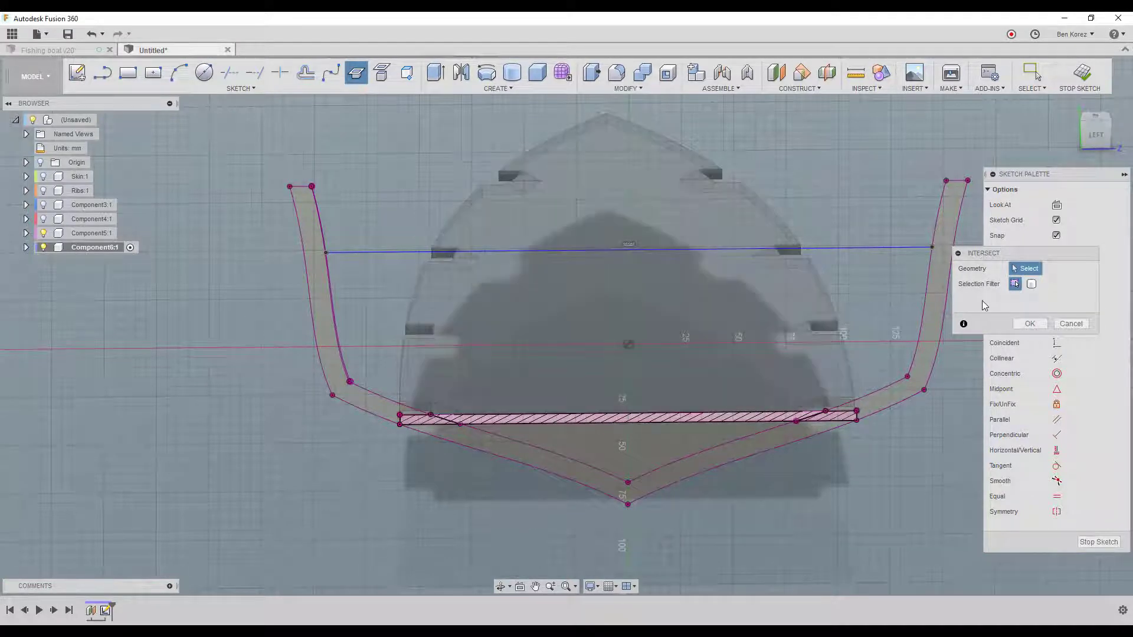
pyautogui.click(1030, 325)
pyautogui.click(43, 233)
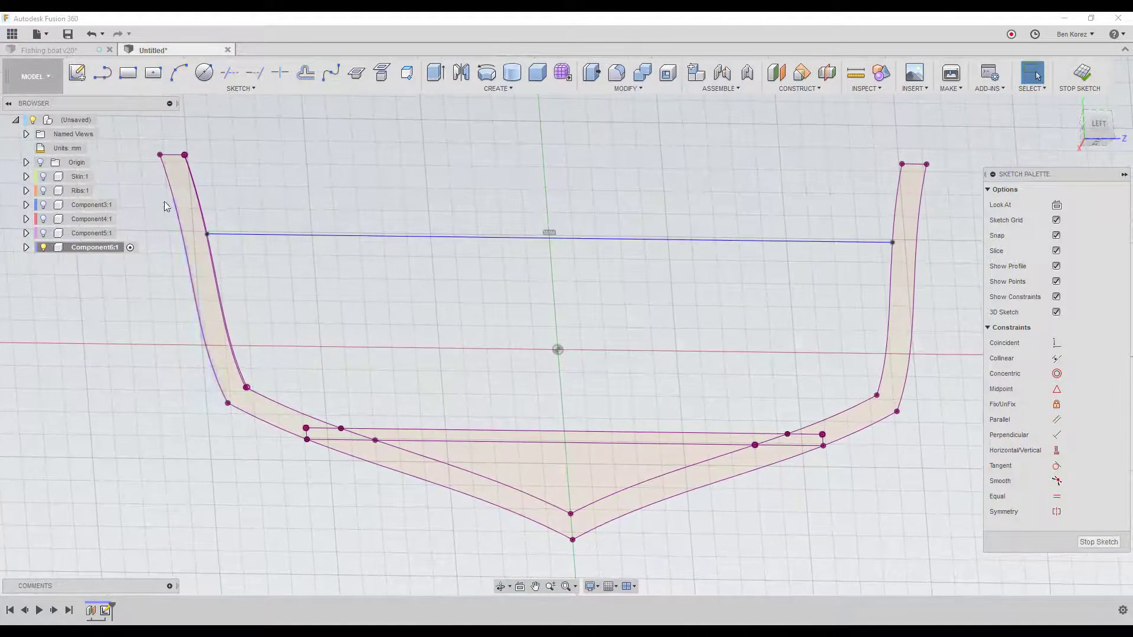
# Delete the duplicate curve alongside the left rib's inner edge in the sketch.
pyautogui.scroll(5, 243, 360)
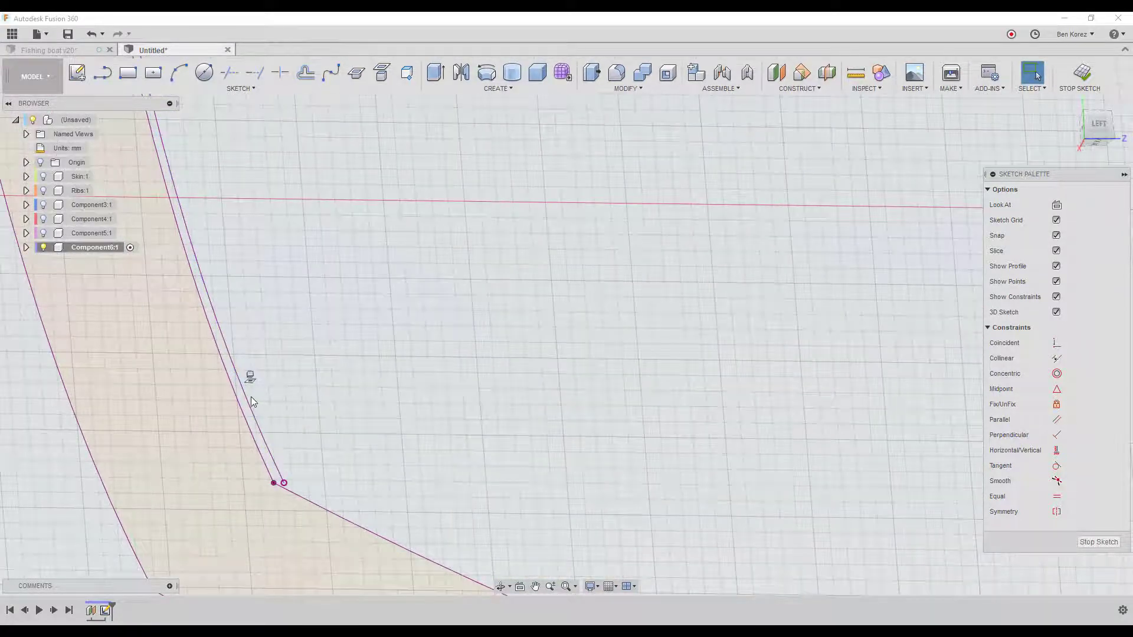
pyautogui.click(246, 392)
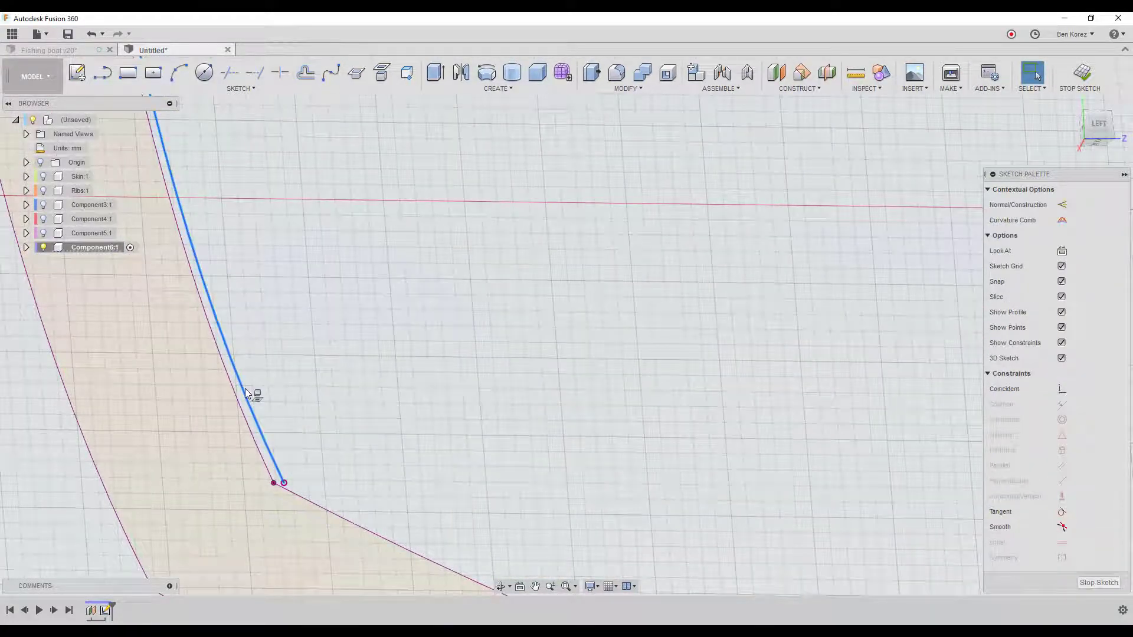
pyautogui.press('Escape')
pyautogui.scroll(-3, 245, 392)
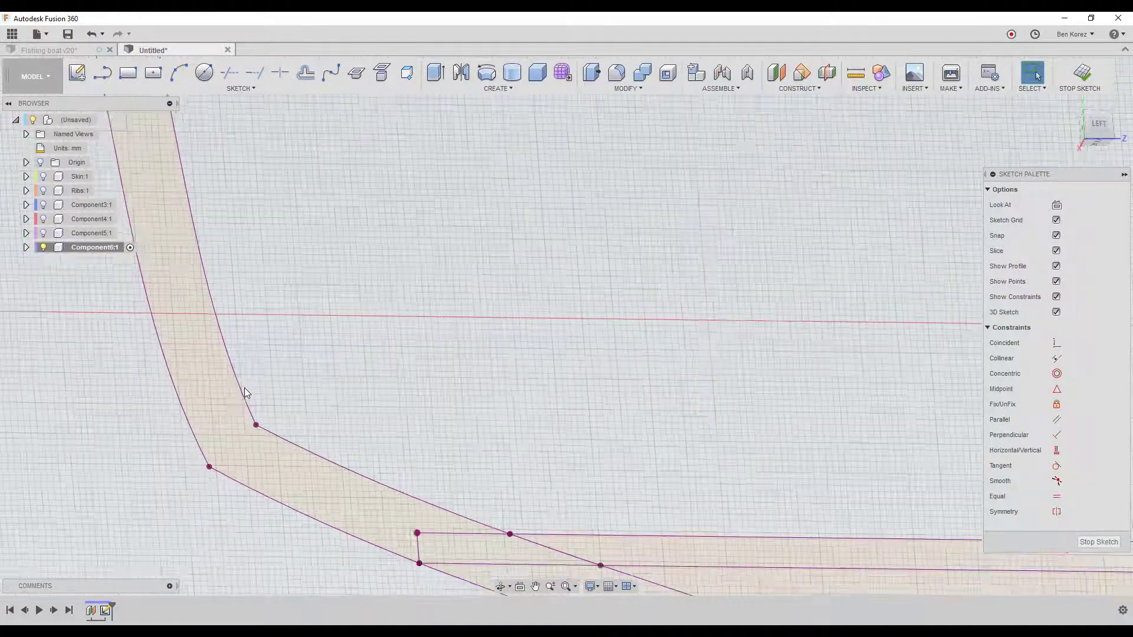
# Extend the horizontal seat line to the left rib's inner edge to close the profile and finish the sketch.
pyautogui.scroll(-3, 245, 389)
pyautogui.scroll(5, 204, 196)
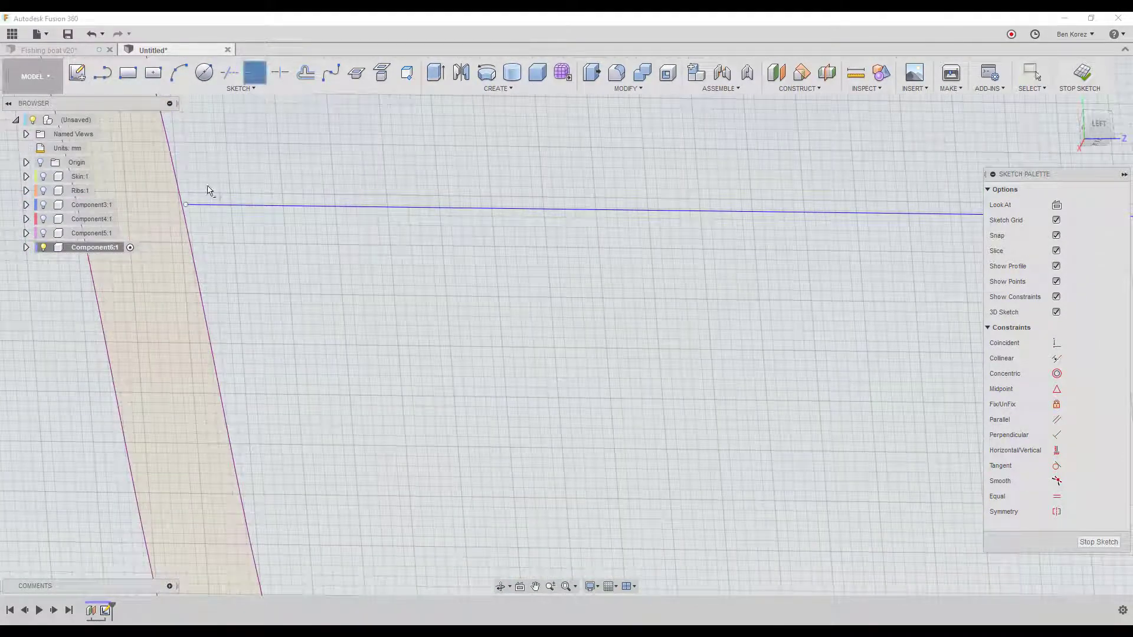
pyautogui.scroll(-4, 235, 232)
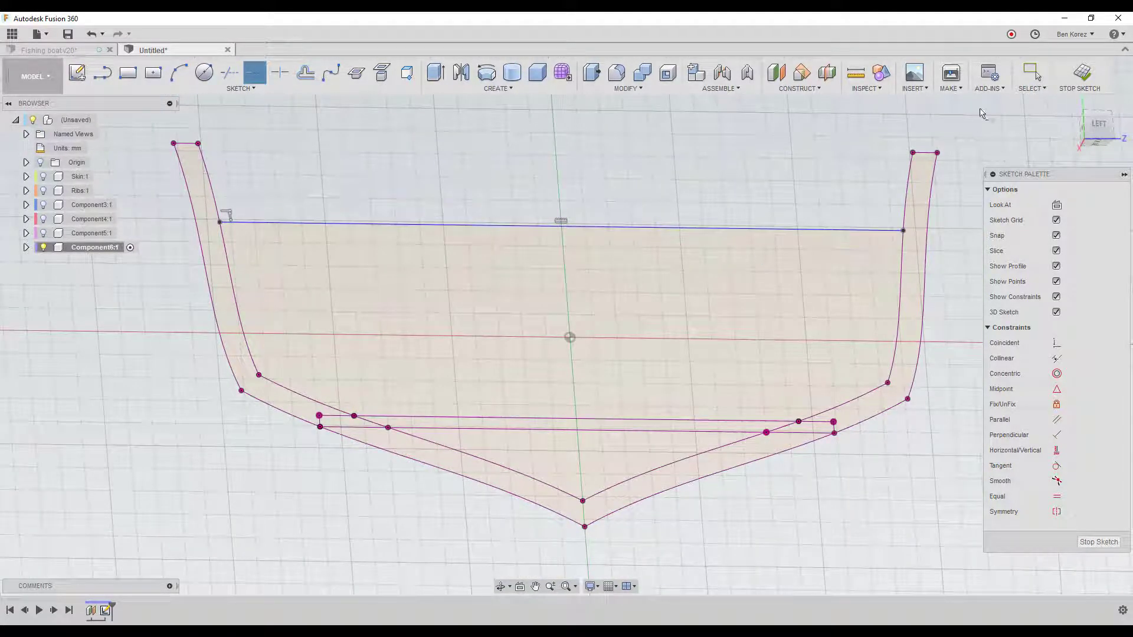
pyautogui.click(1083, 72)
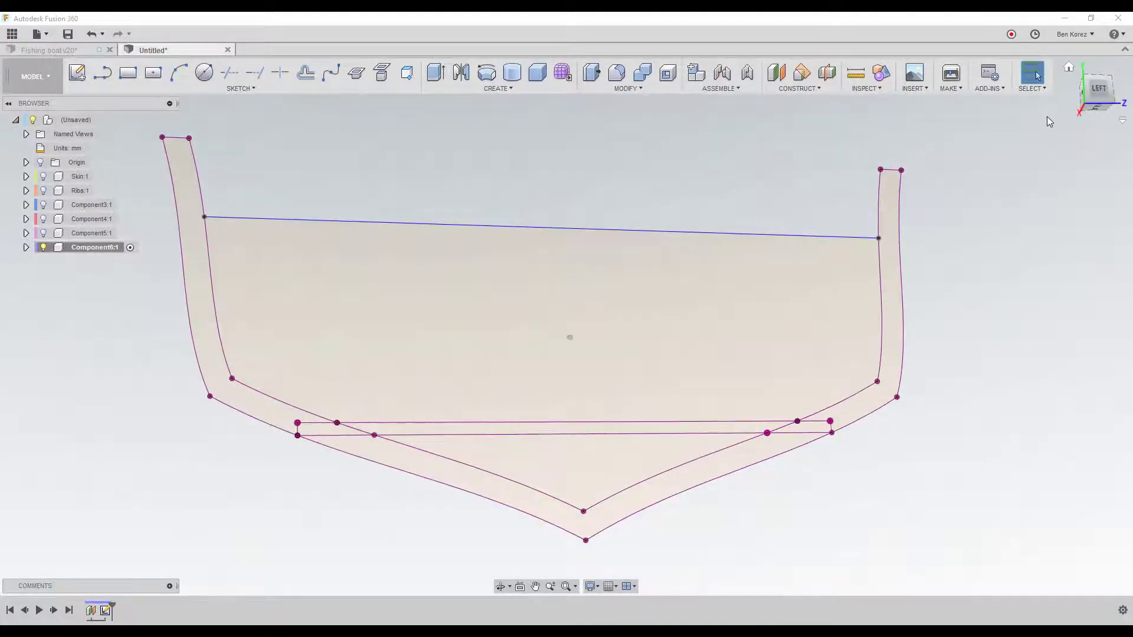
# Show Component5, Component4, Component3, Ribs and Skin again.
pyautogui.click(43, 233)
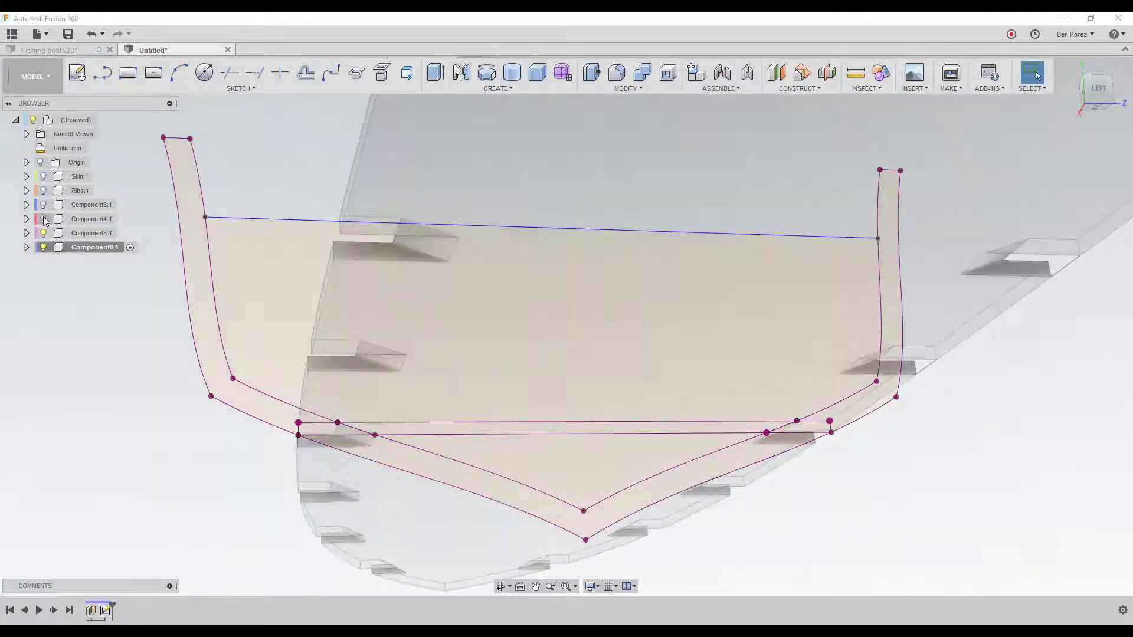
pyautogui.click(43, 219)
pyautogui.click(43, 204)
pyautogui.click(43, 191)
pyautogui.click(44, 176)
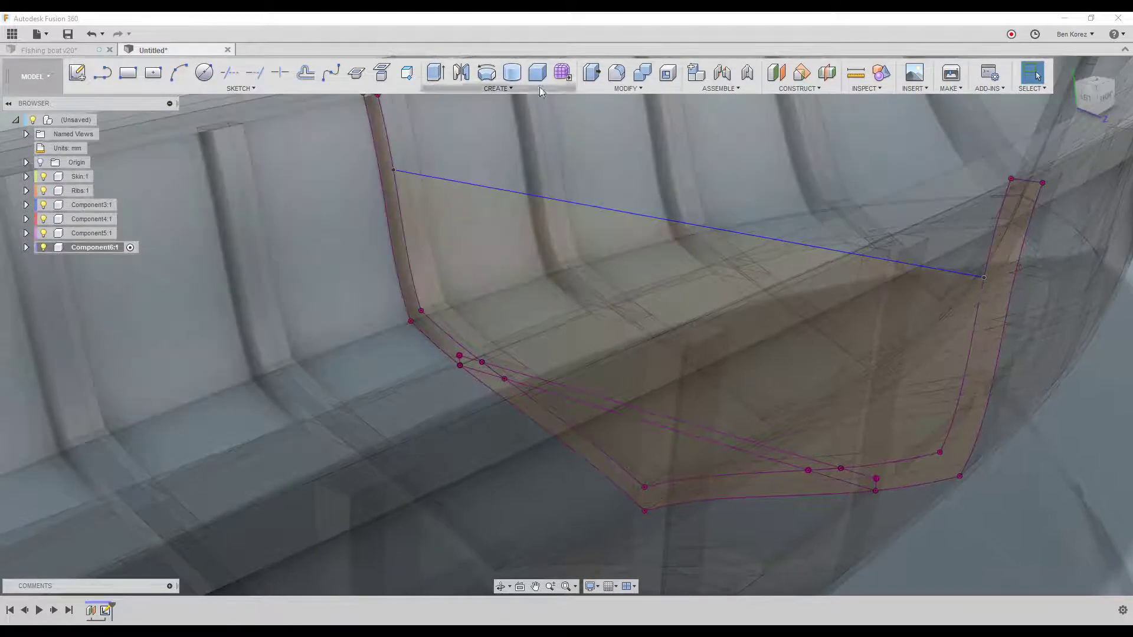
# Extrude the area enclosed by the seat line and the ribs' inner edges about -92 mm as a new body.
pyautogui.click(435, 72)
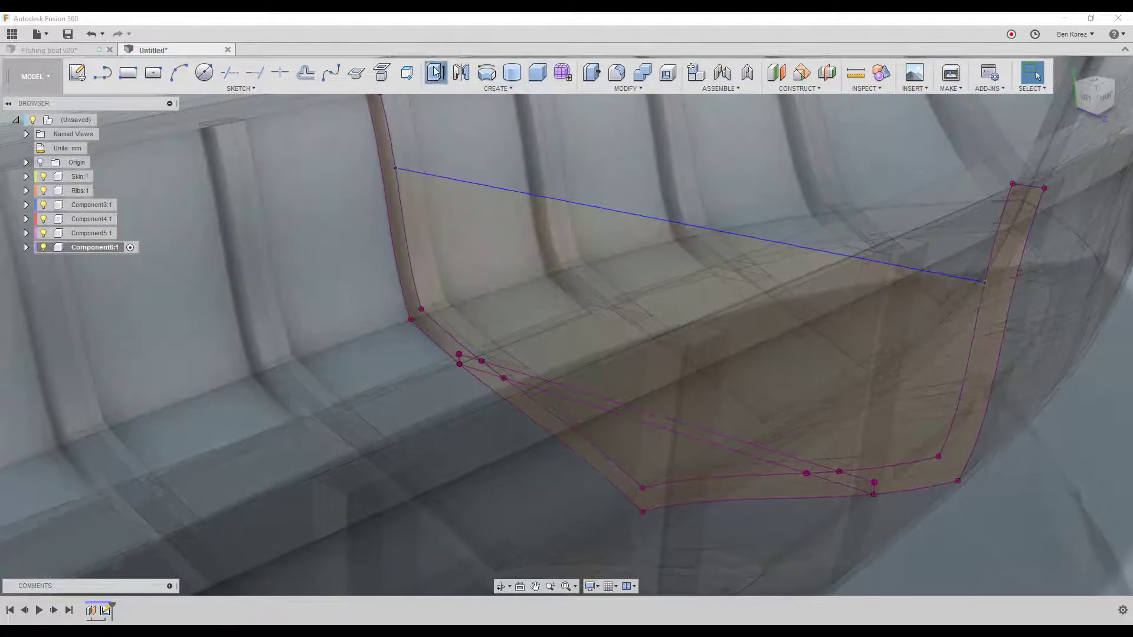
pyautogui.click(476, 252)
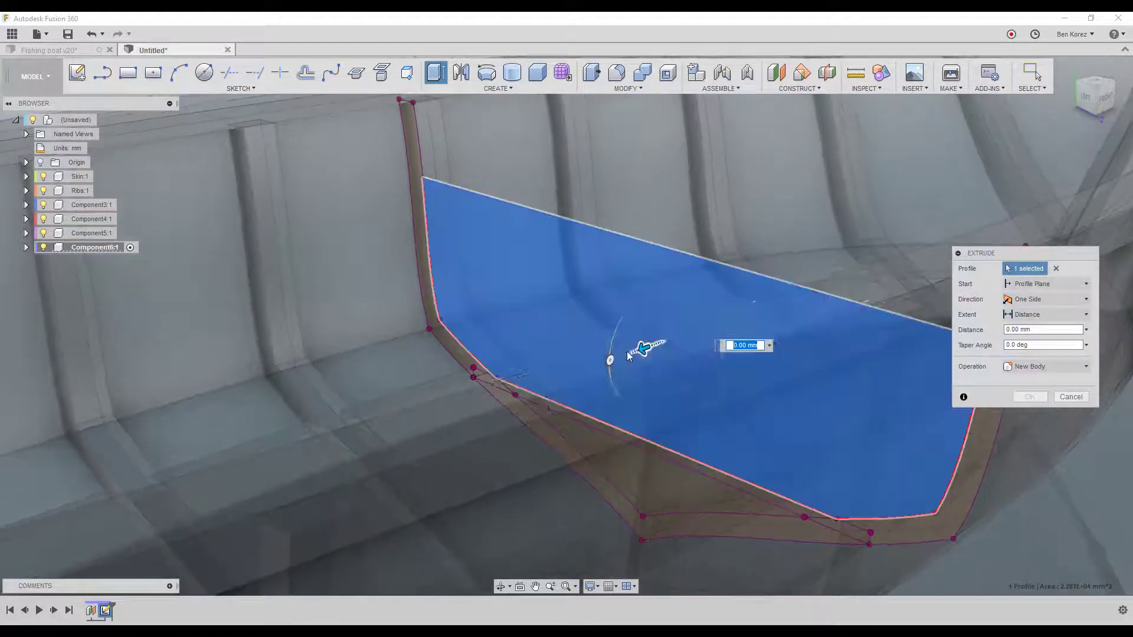
pyautogui.moveTo(671, 340); pyautogui.dragTo(566, 183)
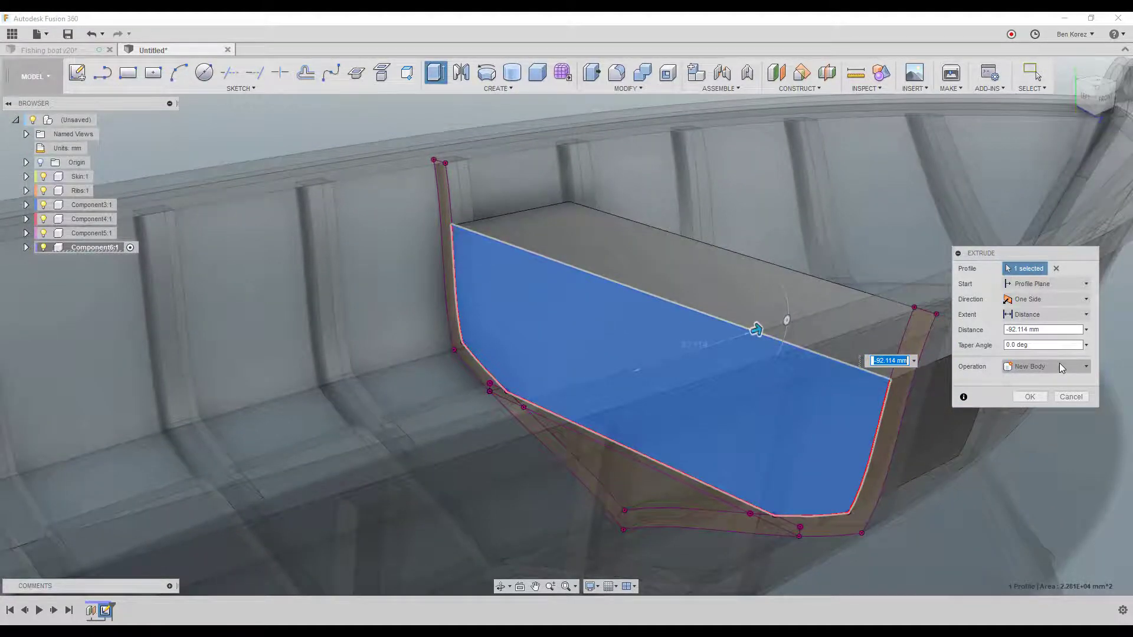
pyautogui.click(1027, 397)
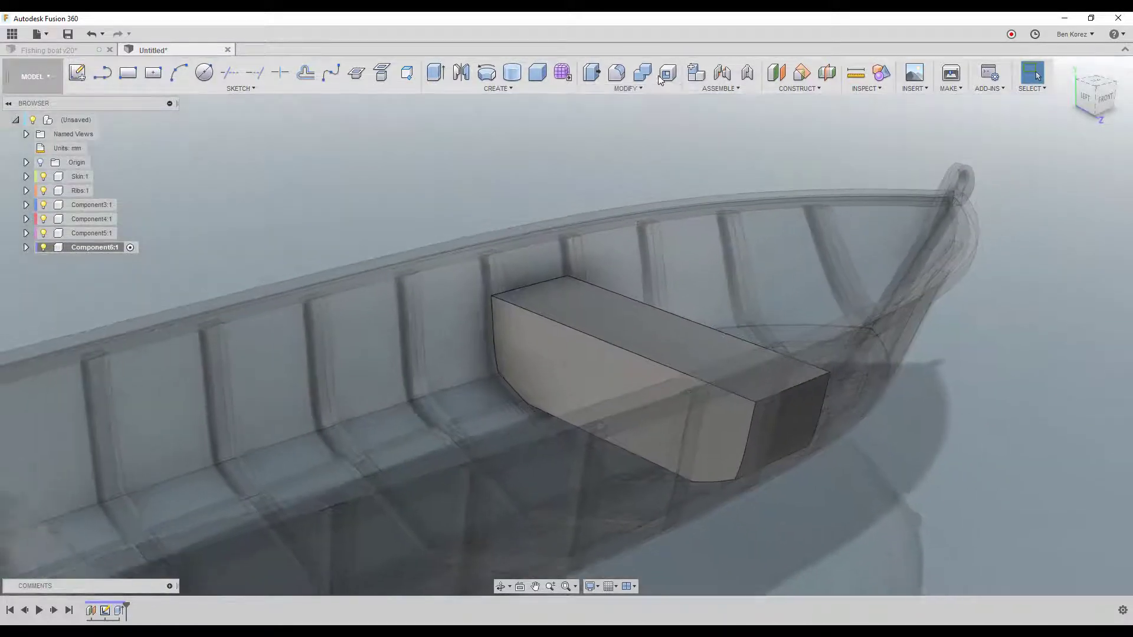
# Shell the seat block with 3 mm inside thickness, leaving its front and rear faces open.
pyautogui.click(668, 72)
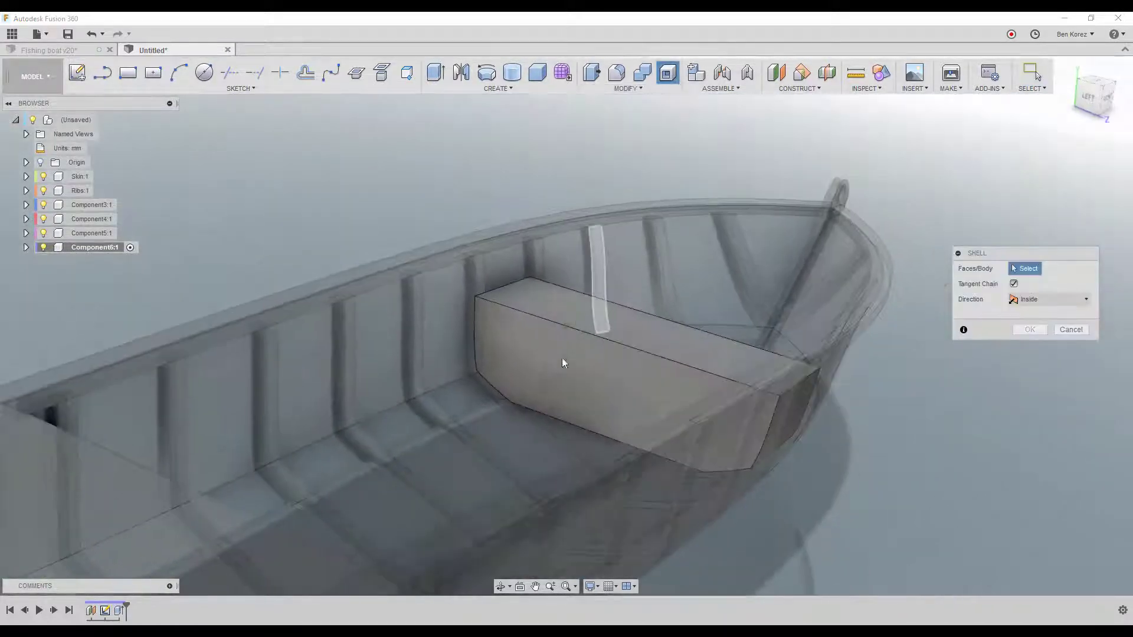
pyautogui.click(560, 373)
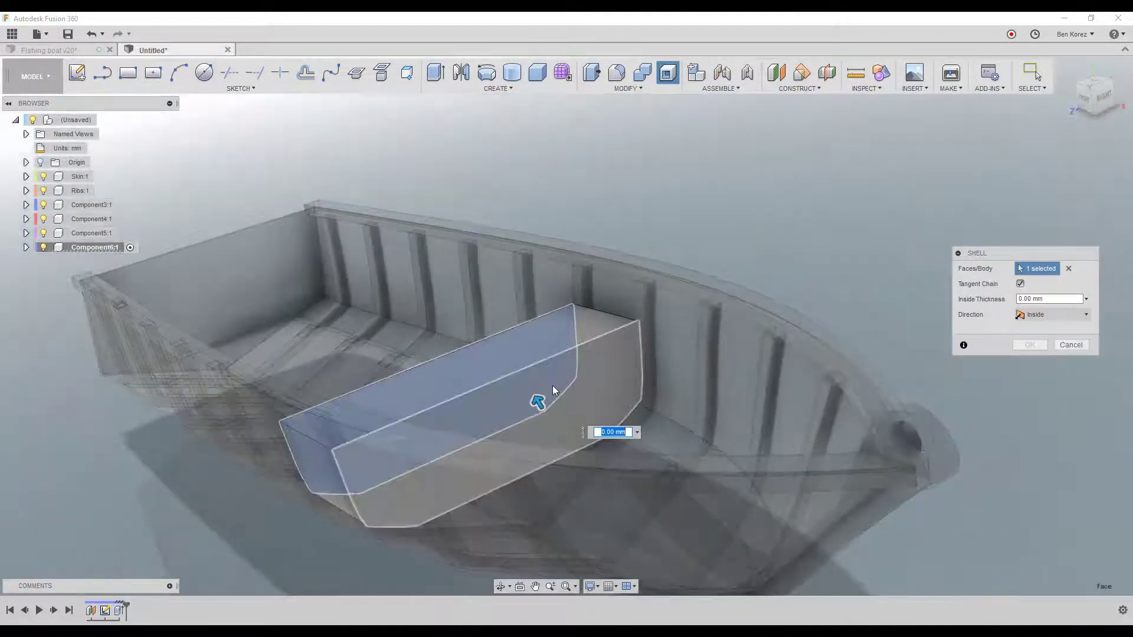
pyautogui.write('3')
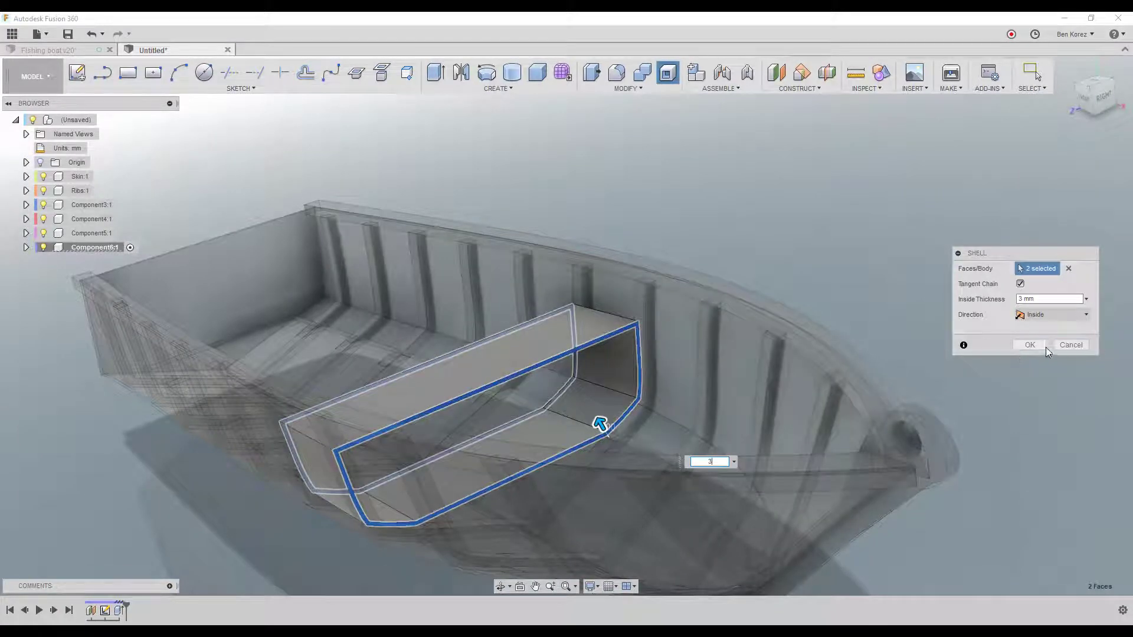
pyautogui.click(1043, 346)
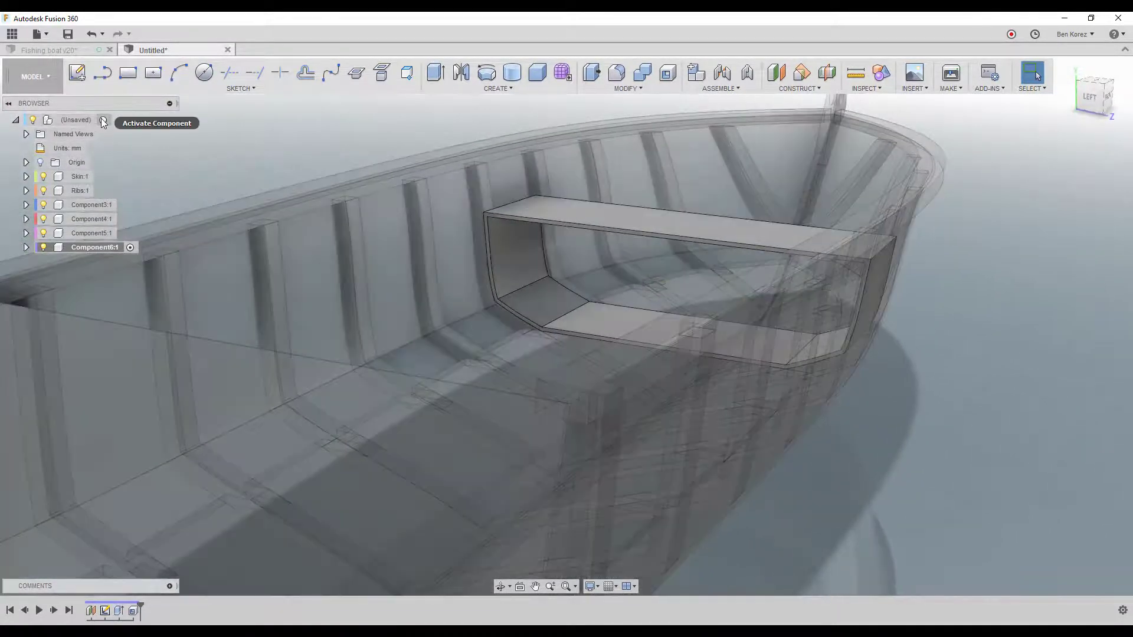
# Activate the top-level assembly and examine the seat inside the hull from several angles.
pyautogui.click(102, 121)
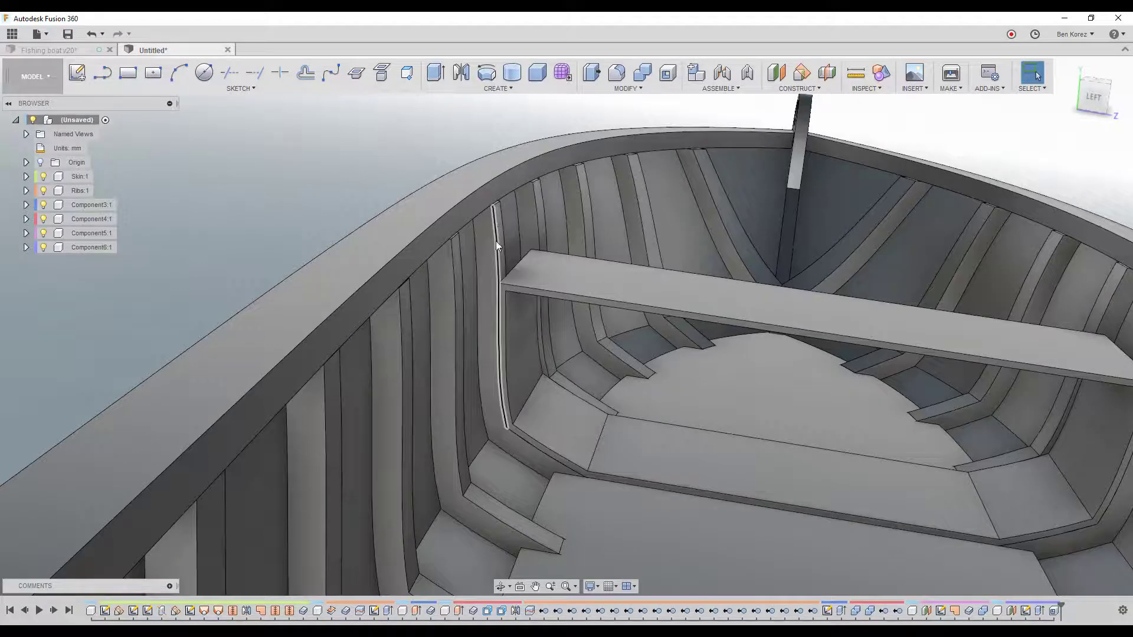
pyautogui.click(738, 305)
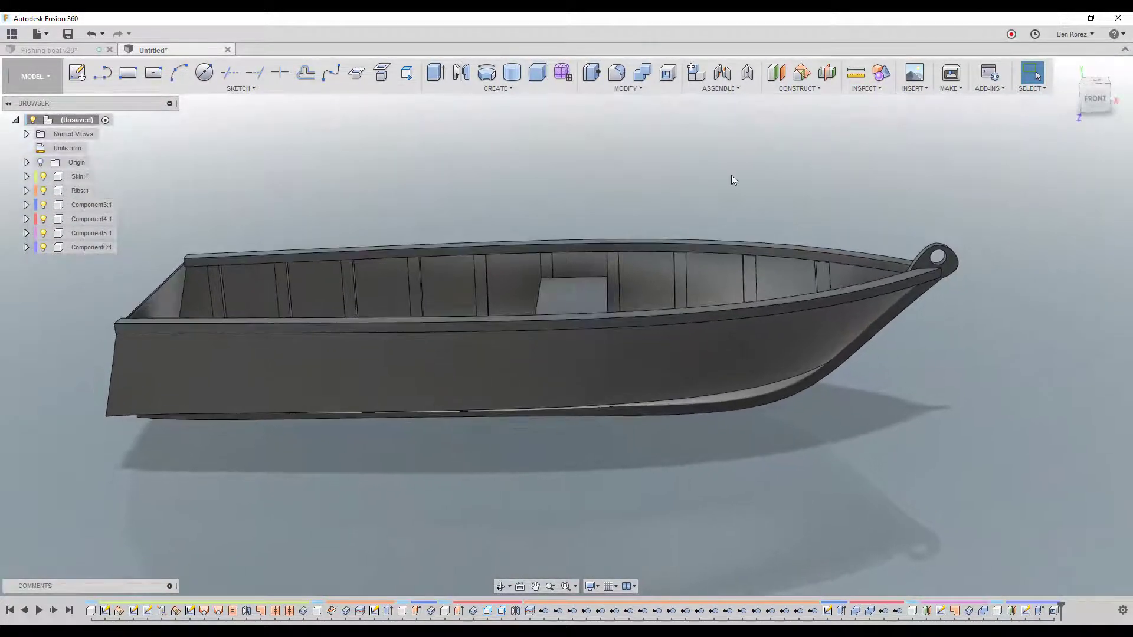
pyautogui.scroll(5, 731, 175)
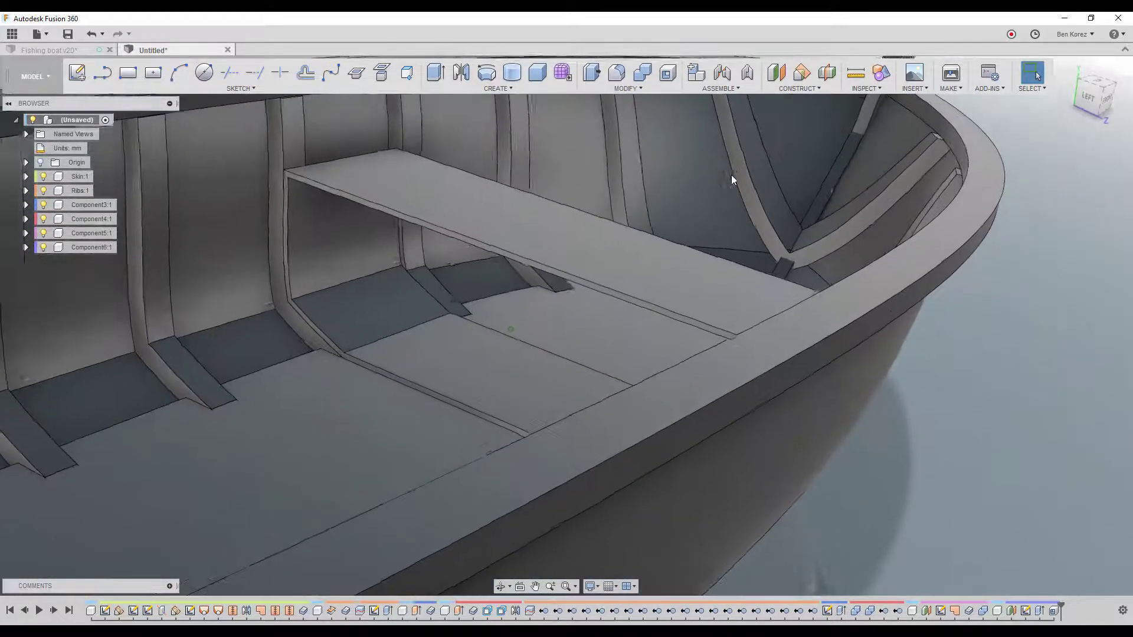
pyautogui.scroll(-8, 807, 328)
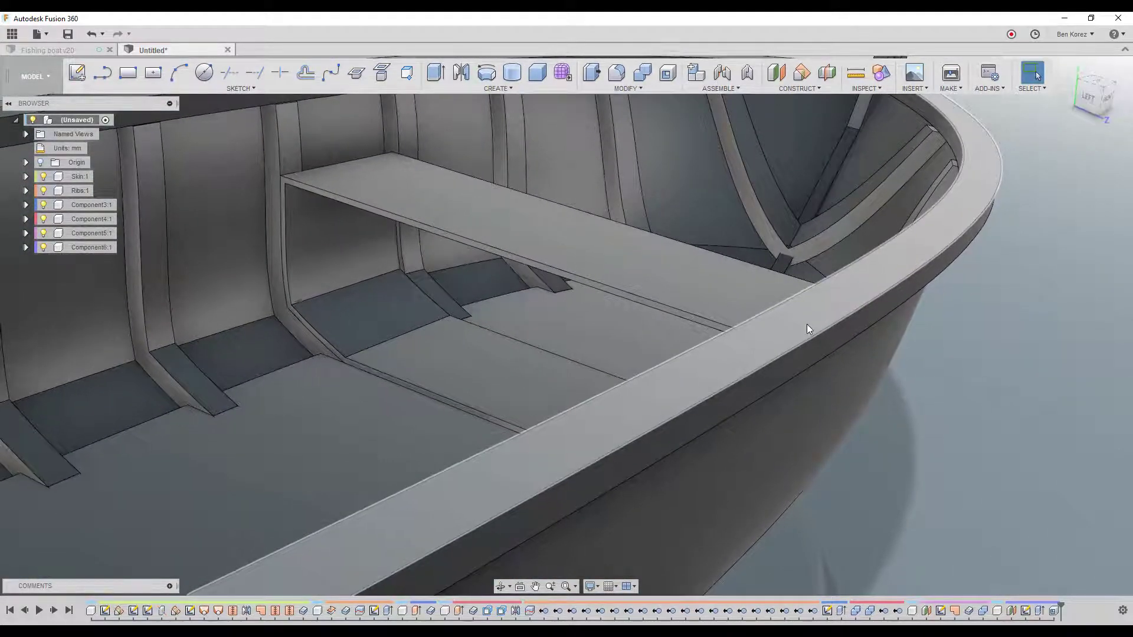
pyautogui.scroll(-5, 806, 324)
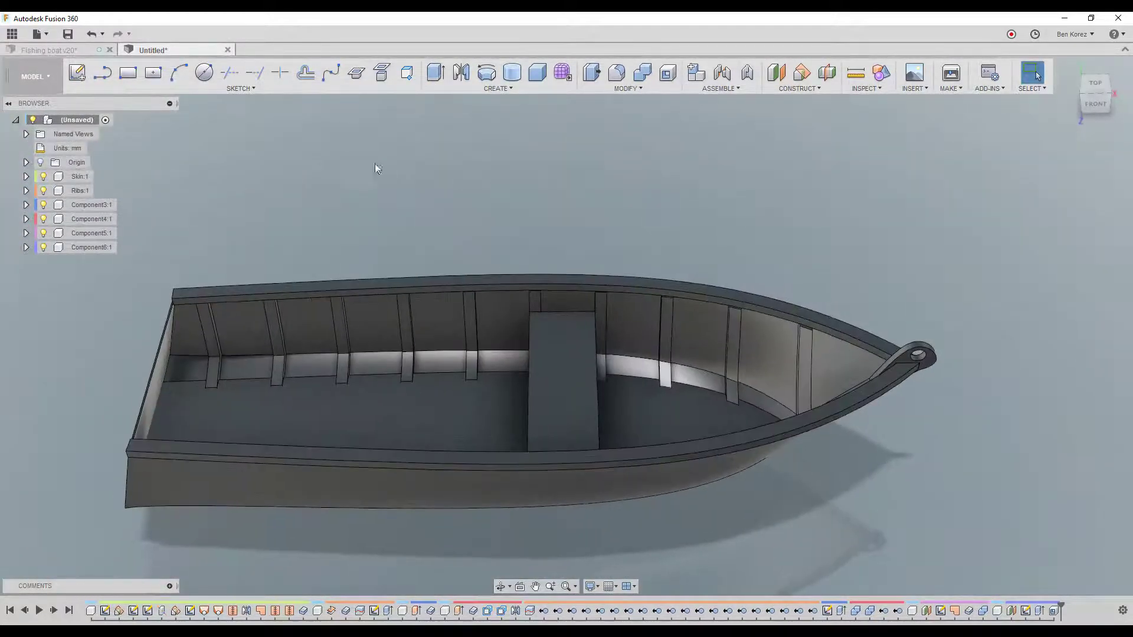
# Create a new component in the top-level assembly.
pyautogui.rightClick(61, 118)
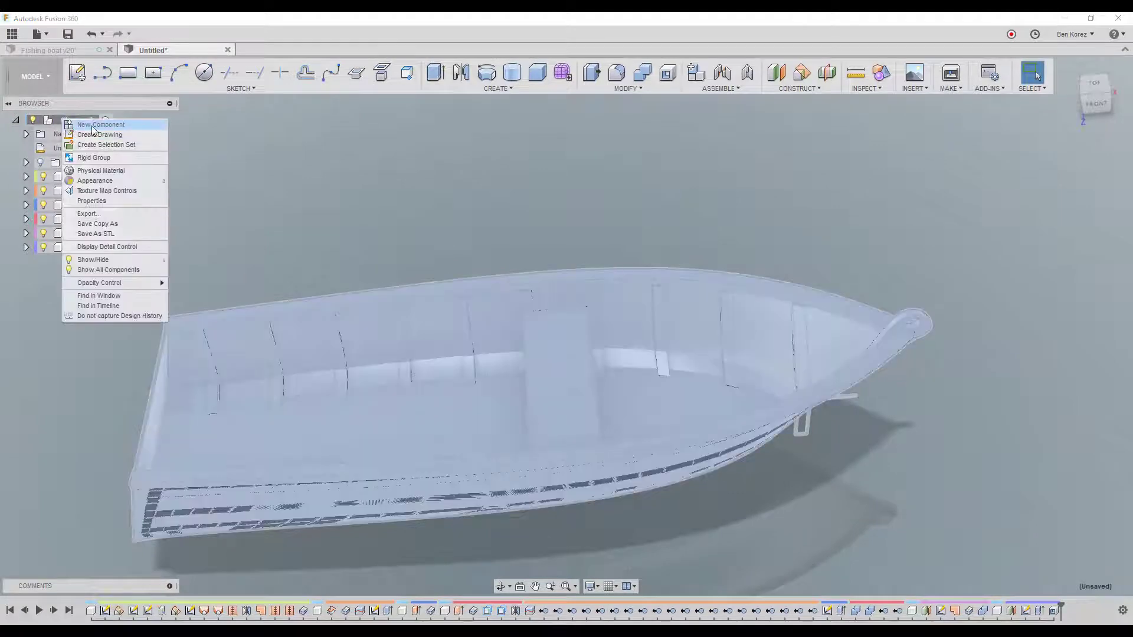
pyautogui.click(82, 125)
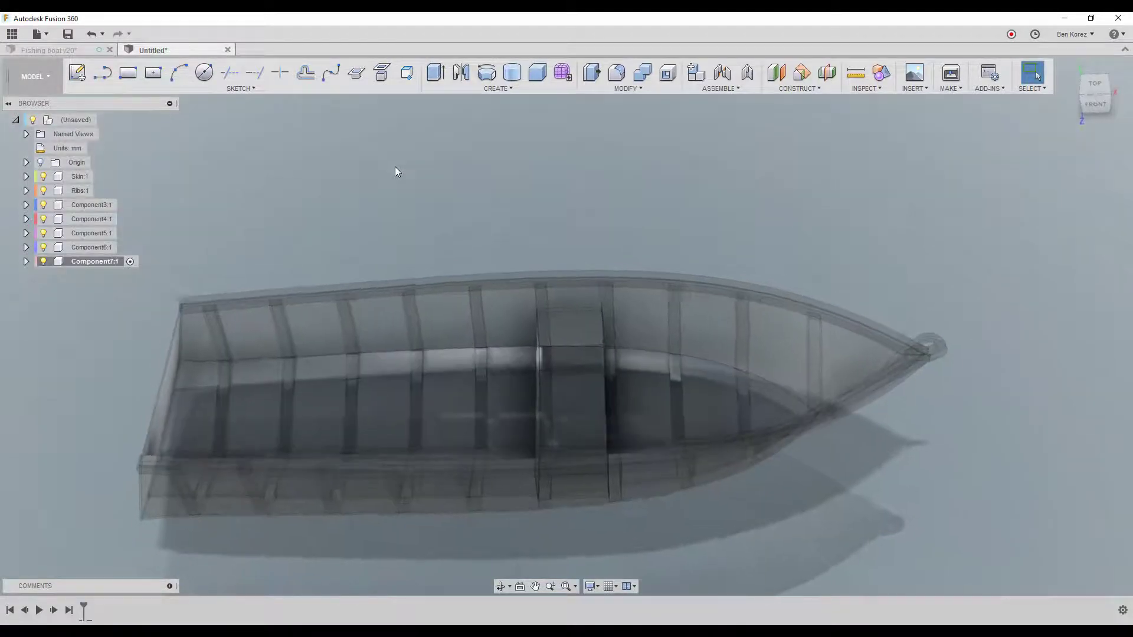
# Create an offset plane at 0 mm on the gunwale's top face and start a sketch on it.
pyautogui.keyDown('shift'); pyautogui.moveTo(394, 171); pyautogui.dragTo(776, 105, button='middle'); pyautogui.keyUp('shift')
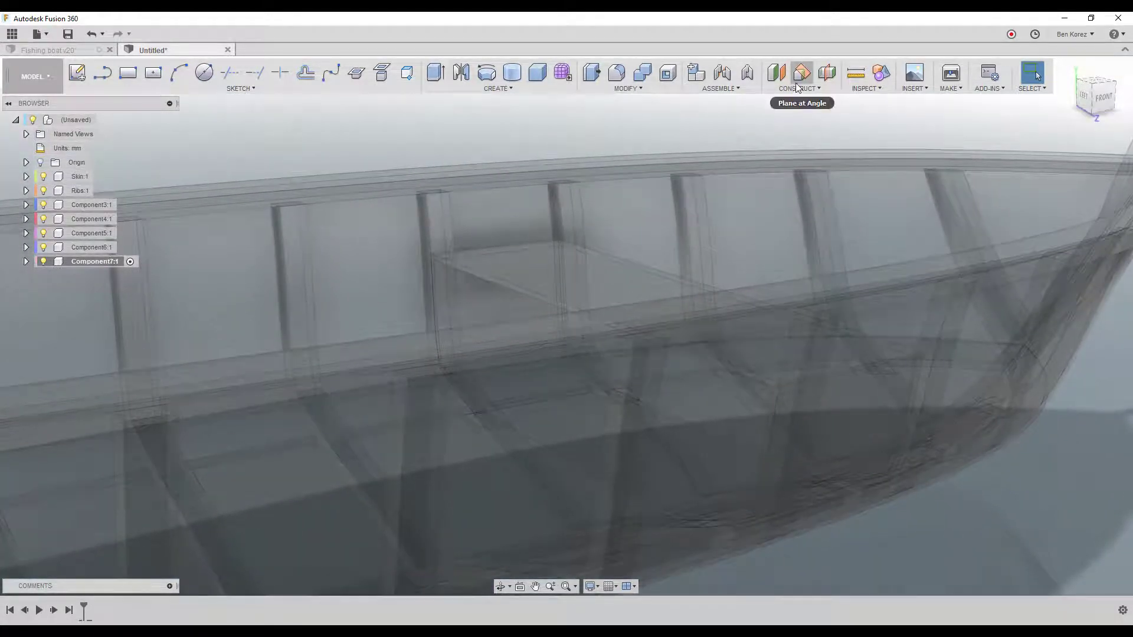
pyautogui.click(778, 73)
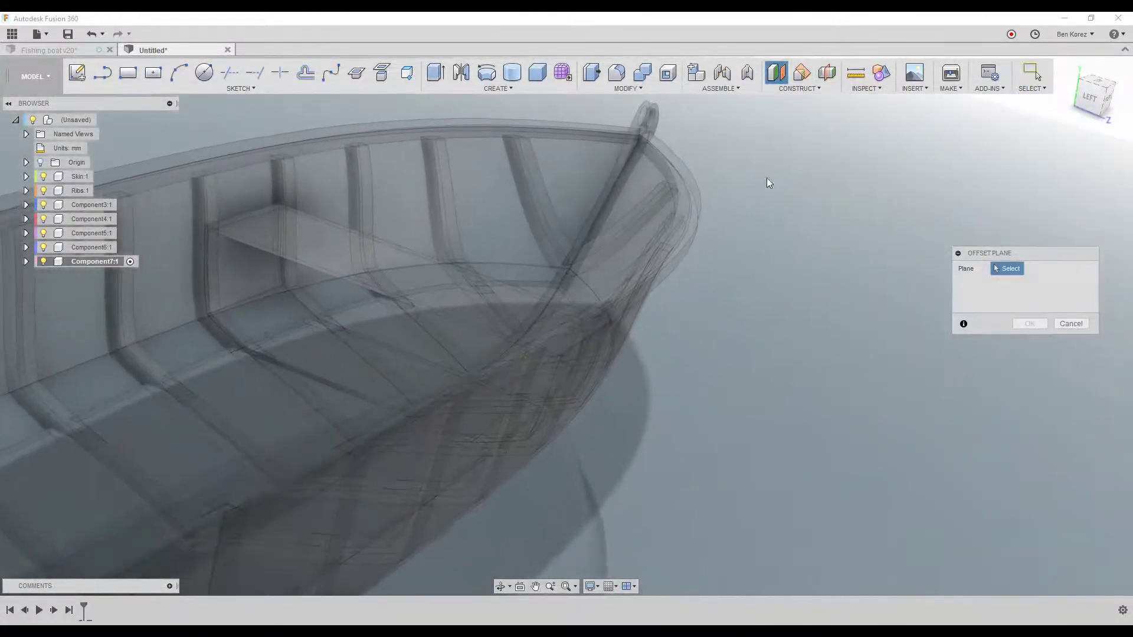
pyautogui.click(678, 244)
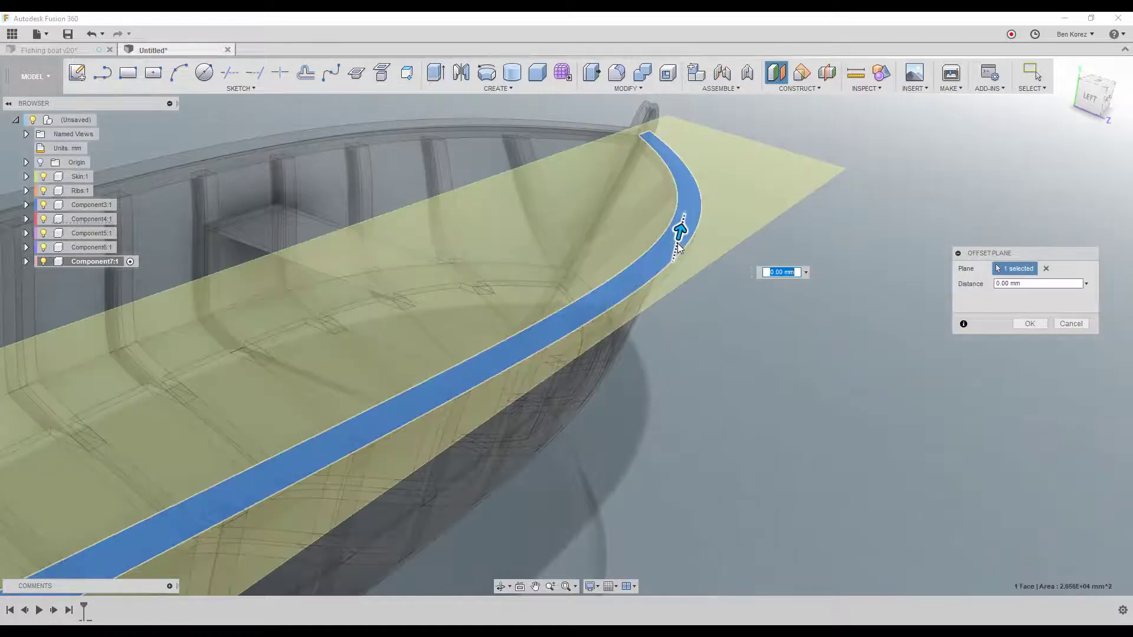
pyautogui.click(1028, 324)
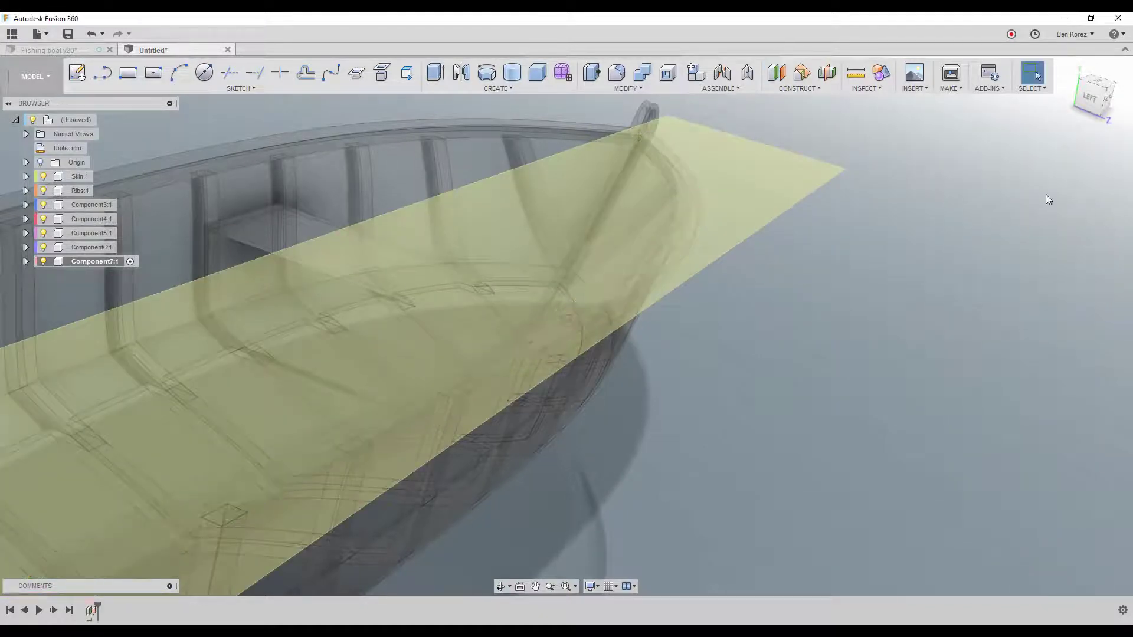
pyautogui.click(77, 72)
pyautogui.click(791, 175)
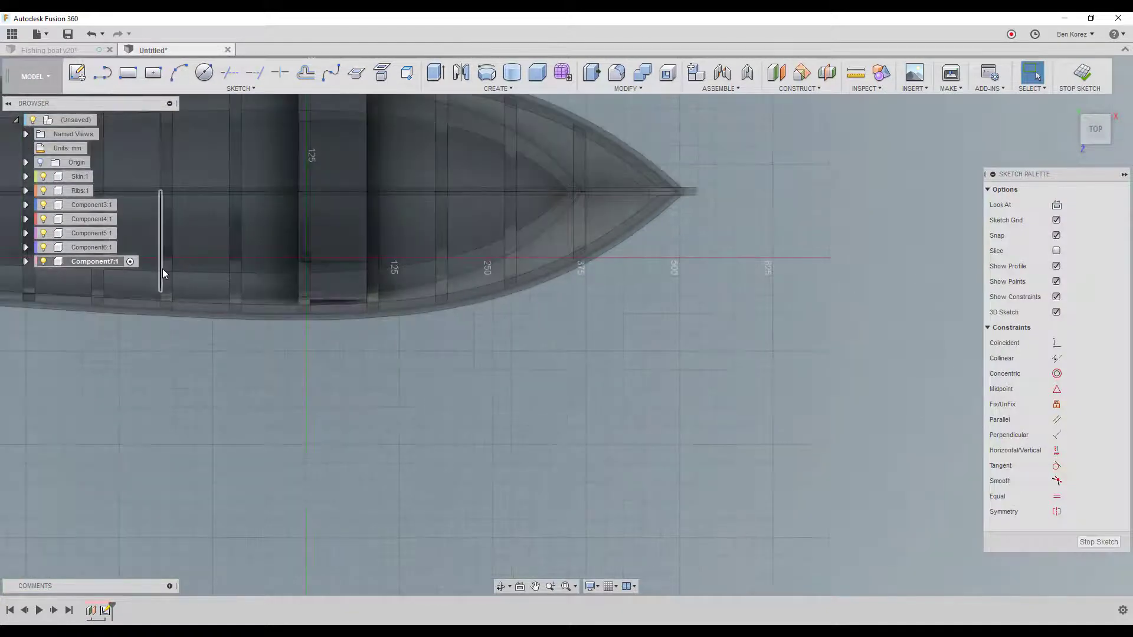
# Project the gunwale's top face into the sketch.
pyautogui.scroll(3, 164, 269)
pyautogui.scroll(4, 167, 272)
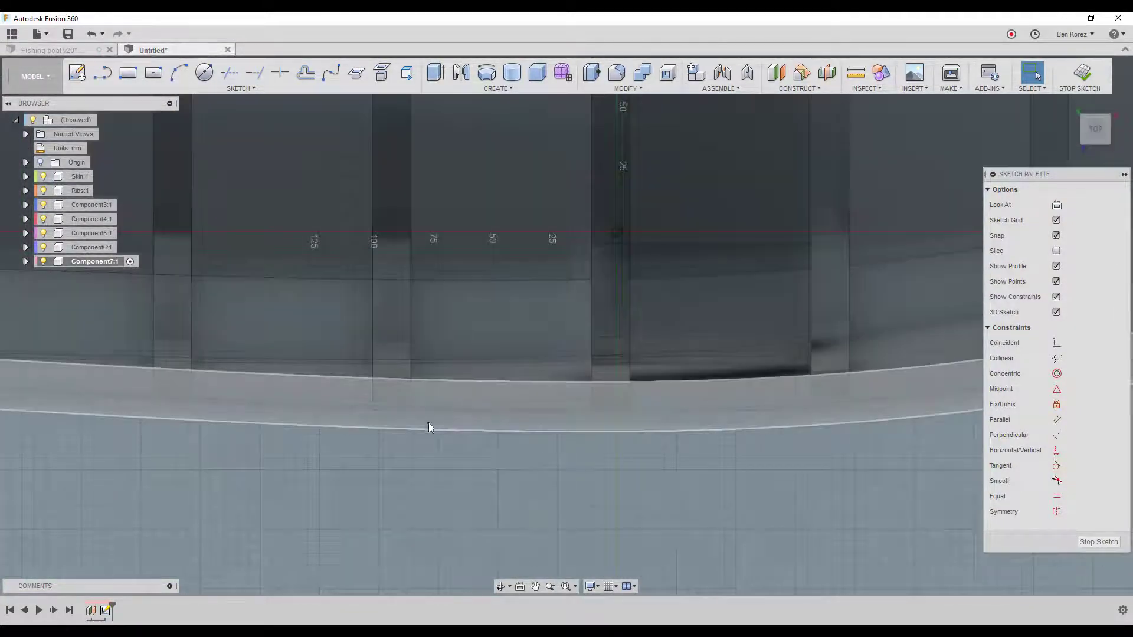
pyautogui.scroll(1, 427, 419)
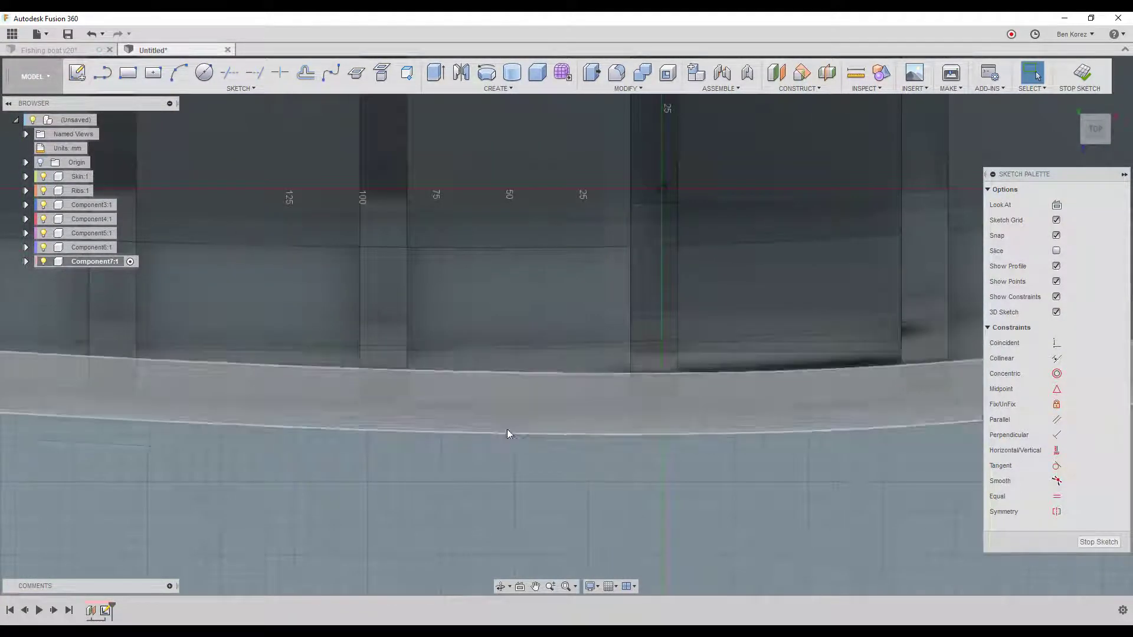
pyautogui.press('p')
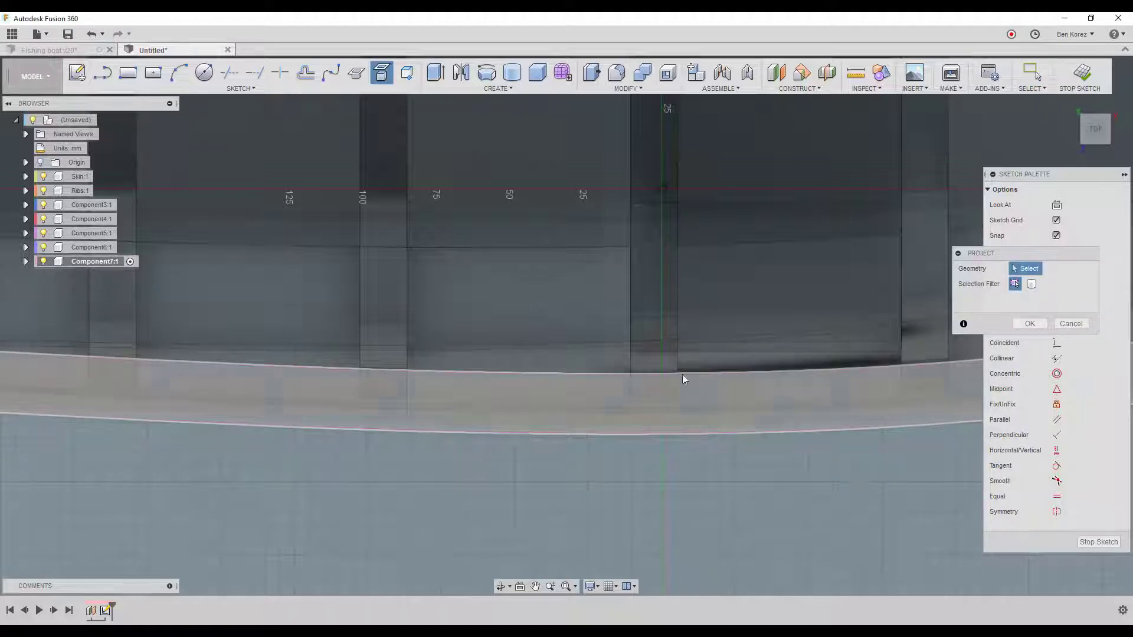
pyautogui.click(682, 378)
pyautogui.click(1030, 323)
# Draw two lines about 20 mm long across the projected gunwale, one on each side of the rib near the 100 mm grid mark.
pyautogui.scroll(-2, 737, 532)
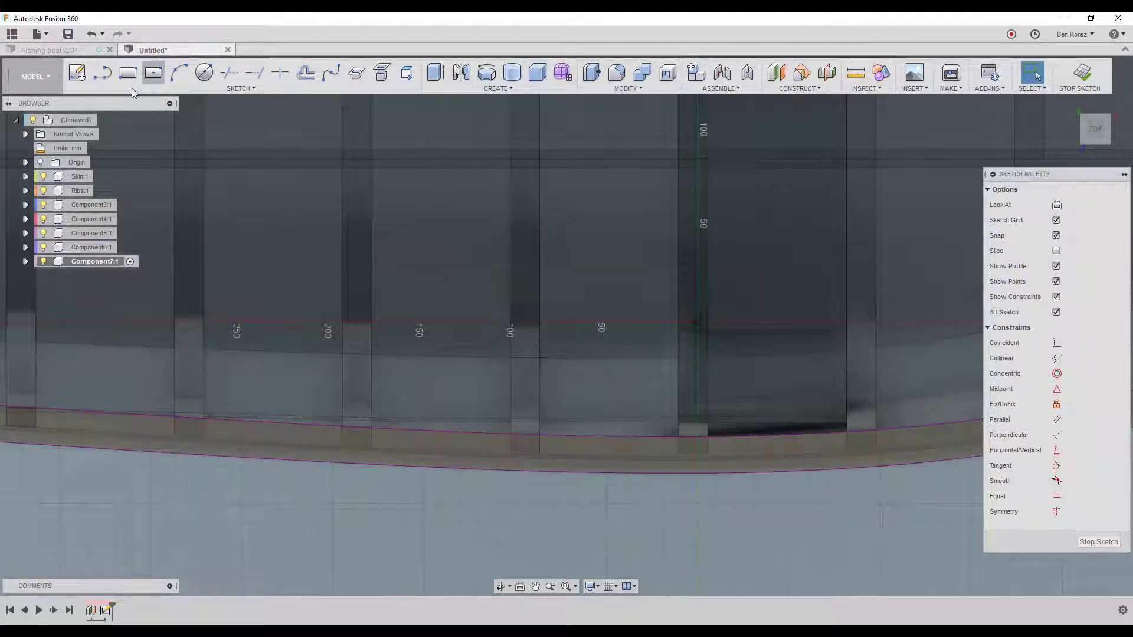
pyautogui.click(107, 80)
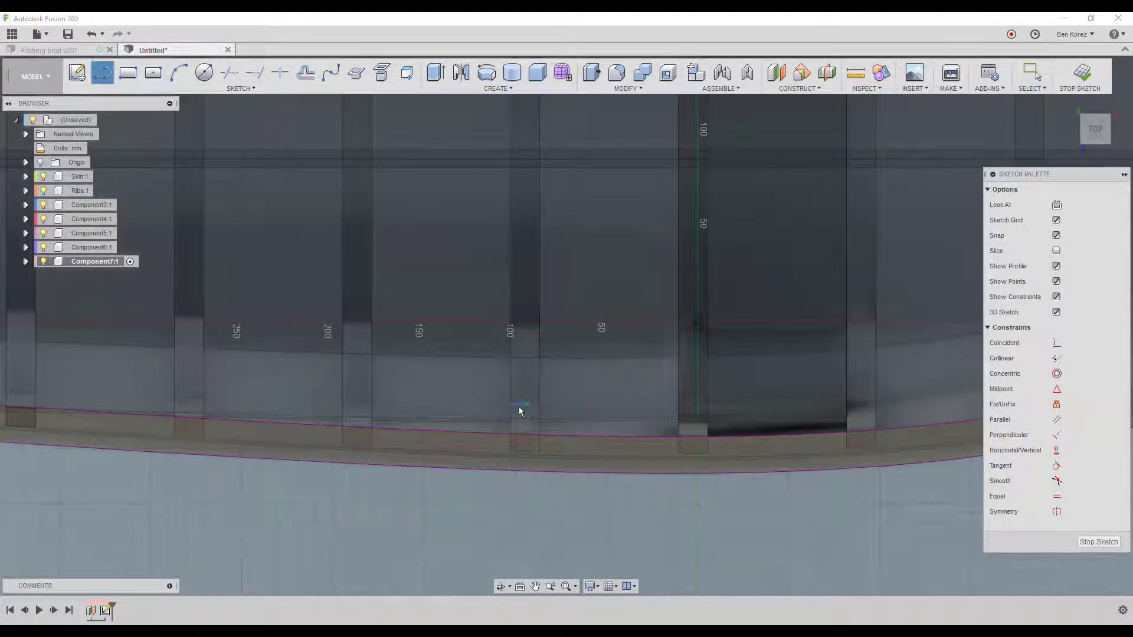
pyautogui.click(490, 435)
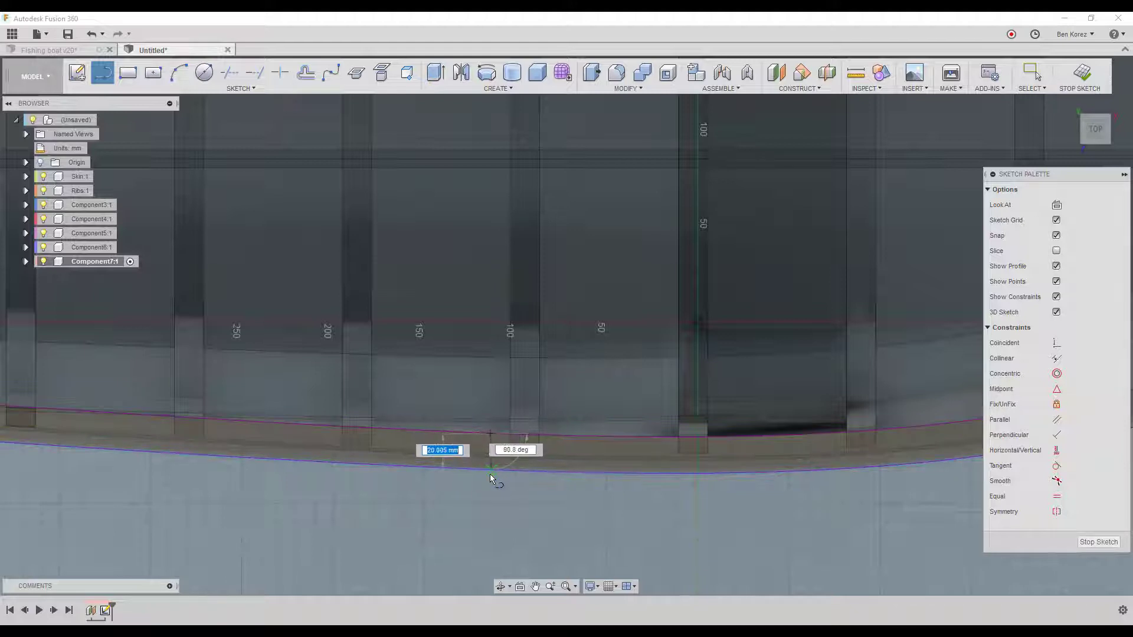
pyautogui.doubleClick(489, 472)
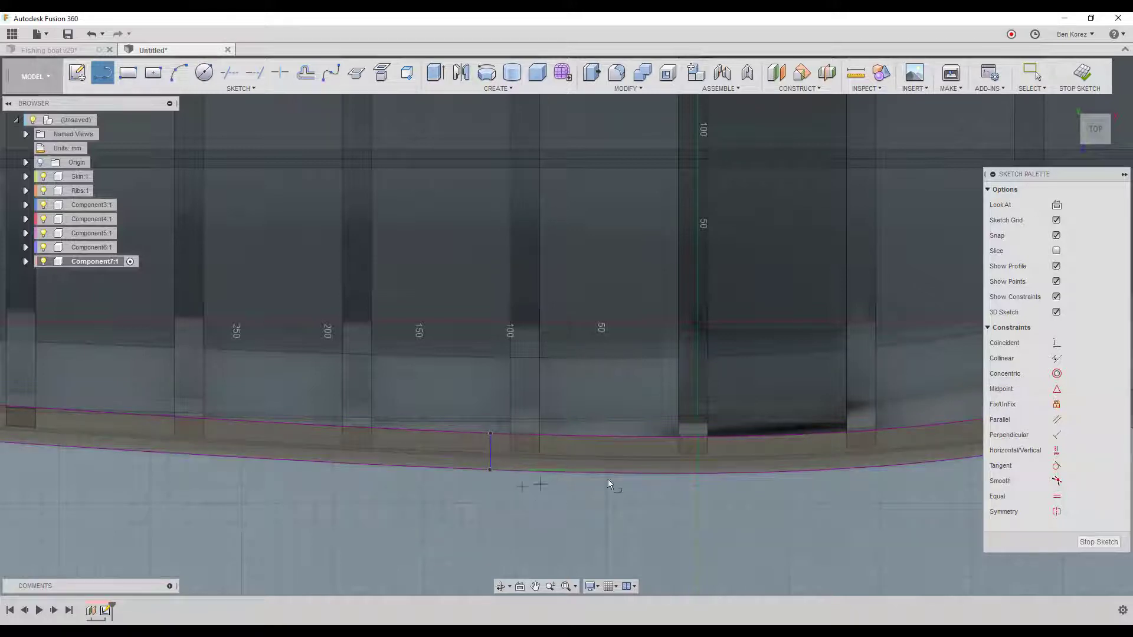
pyautogui.click(605, 436)
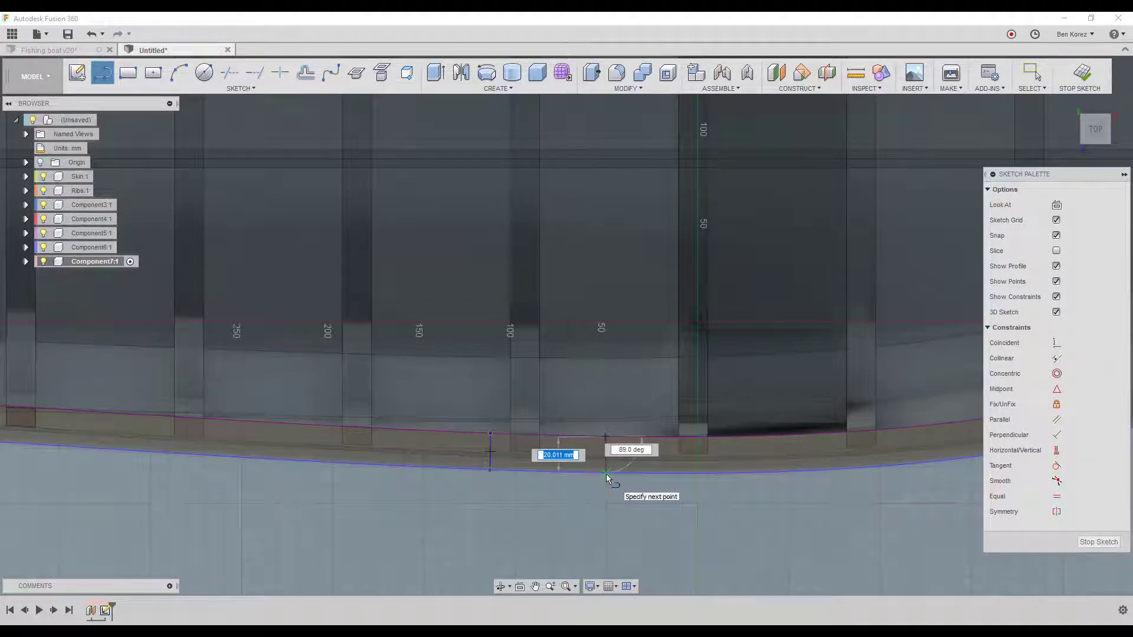
pyautogui.doubleClick(608, 475)
pyautogui.press('Escape')
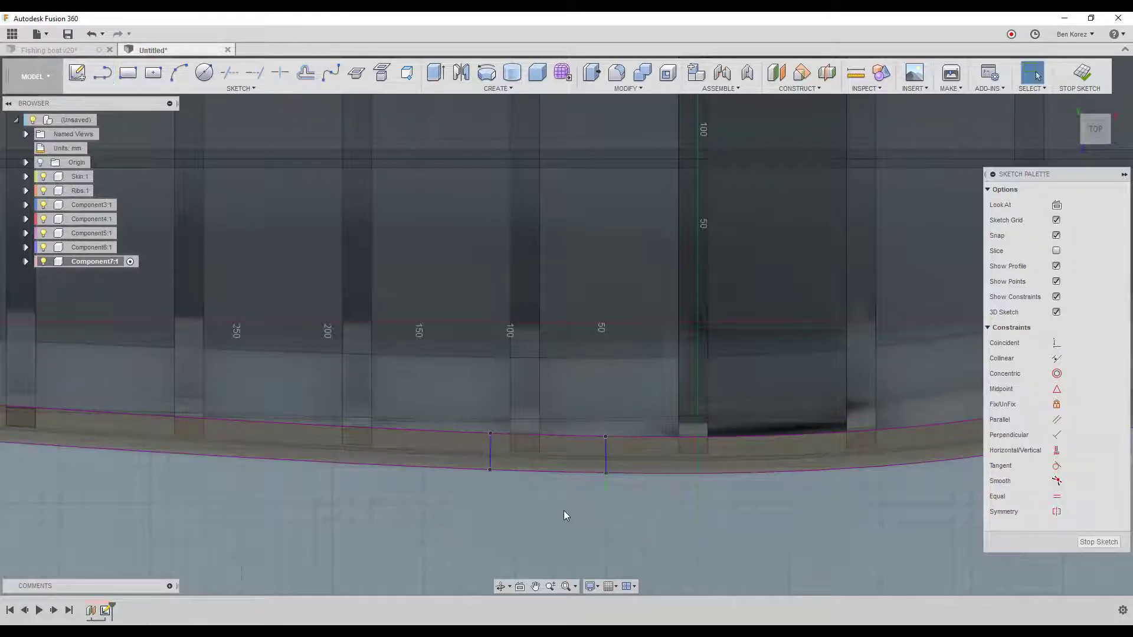
# Draw a line along the gunwale joining the midpoints of the two cross lines.
pyautogui.scroll(1, 552, 509)
pyautogui.scroll(4, 554, 515)
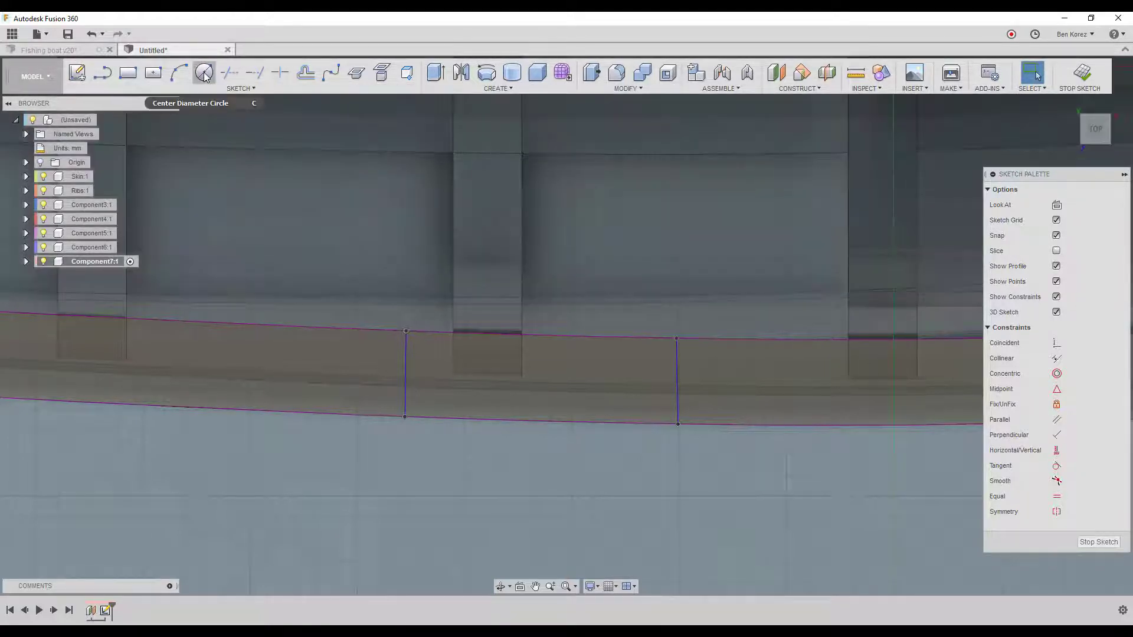
pyautogui.press('l')
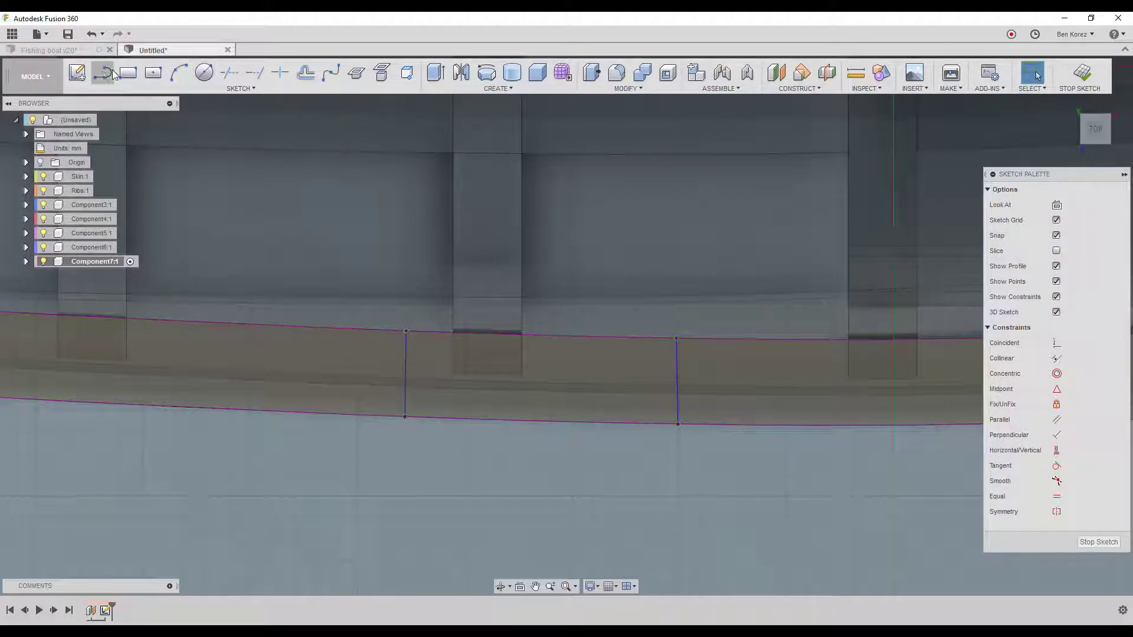
pyautogui.click(405, 374)
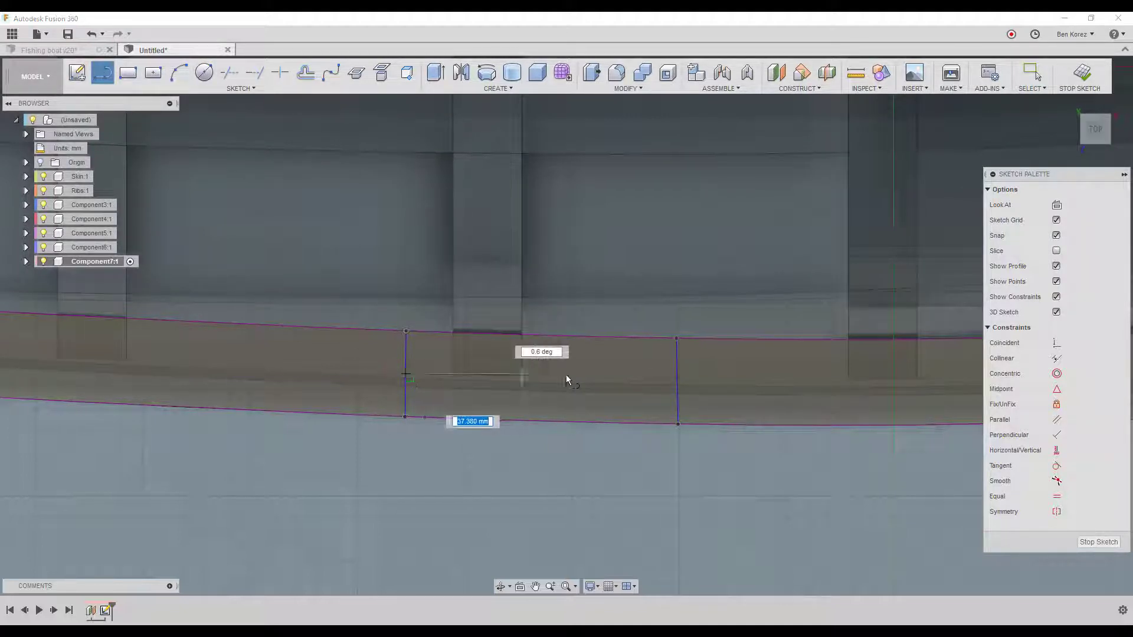
pyautogui.click(677, 384)
pyautogui.press('Escape')
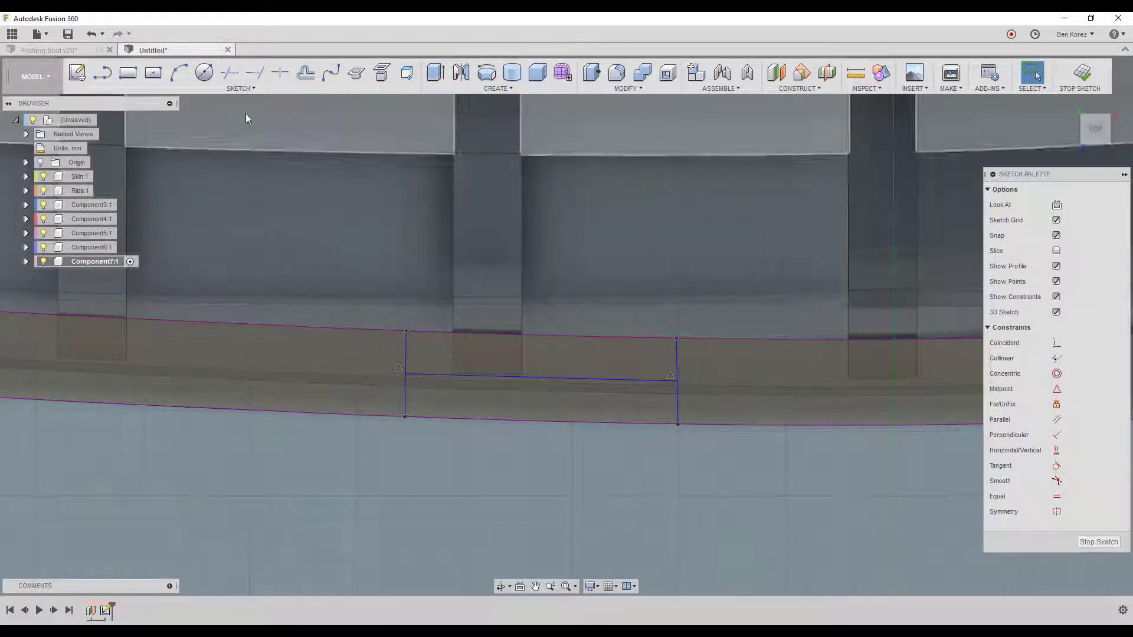
# Draw a short vertical line inboard from the midpoint of the line joining the cross lines.
pyautogui.click(203, 73)
pyautogui.press('Escape')
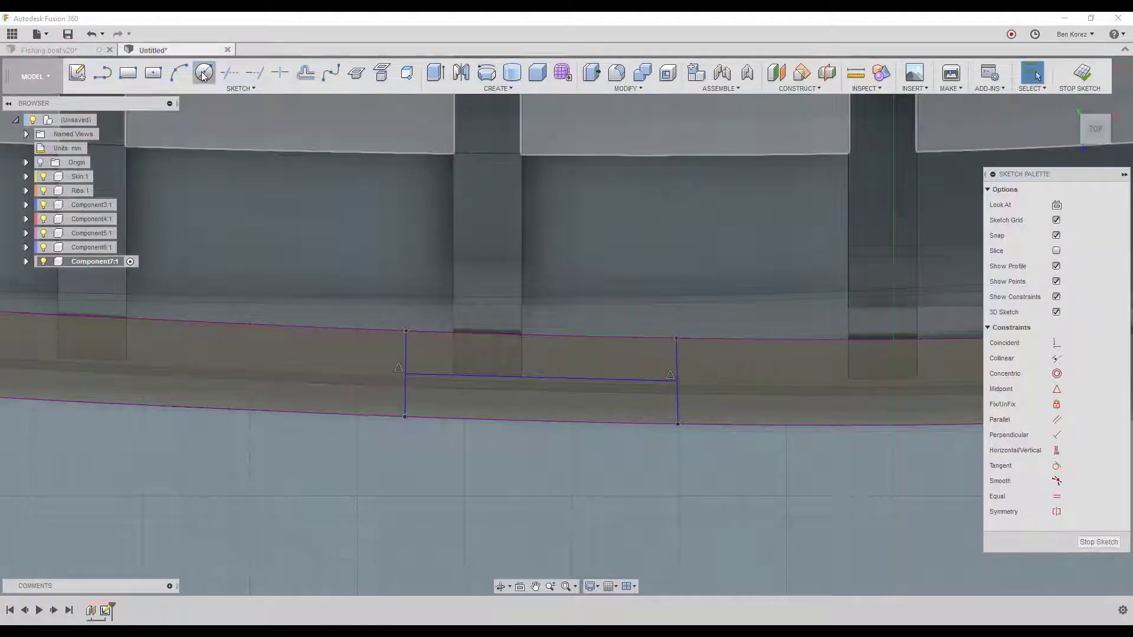
pyautogui.press('l')
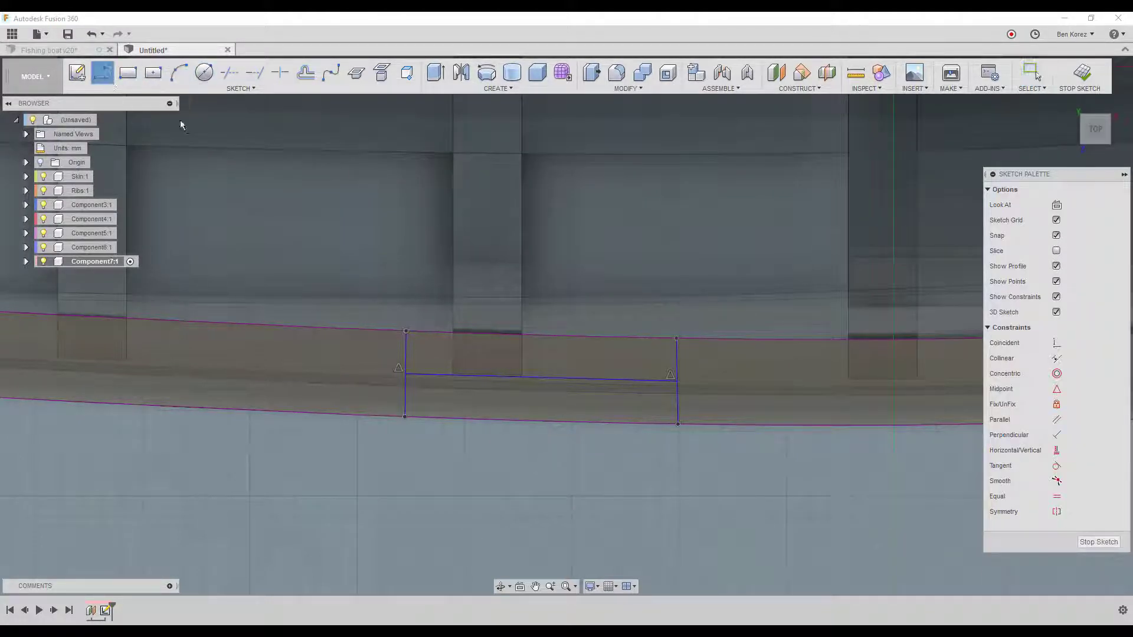
pyautogui.click(543, 377)
pyautogui.click(541, 363)
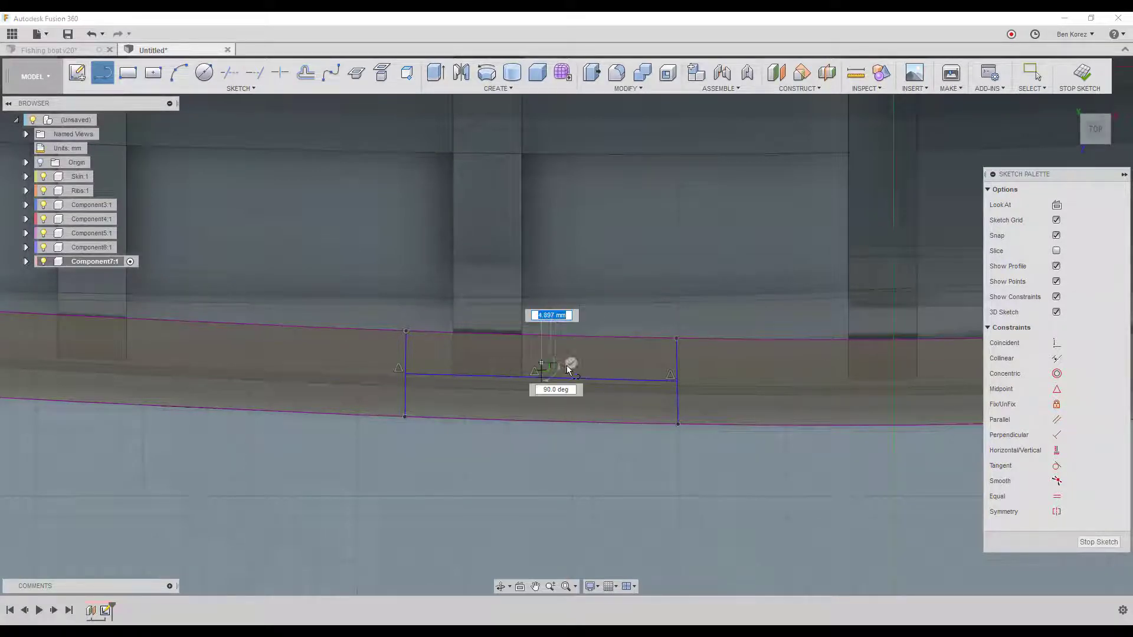
pyautogui.press('Escape')
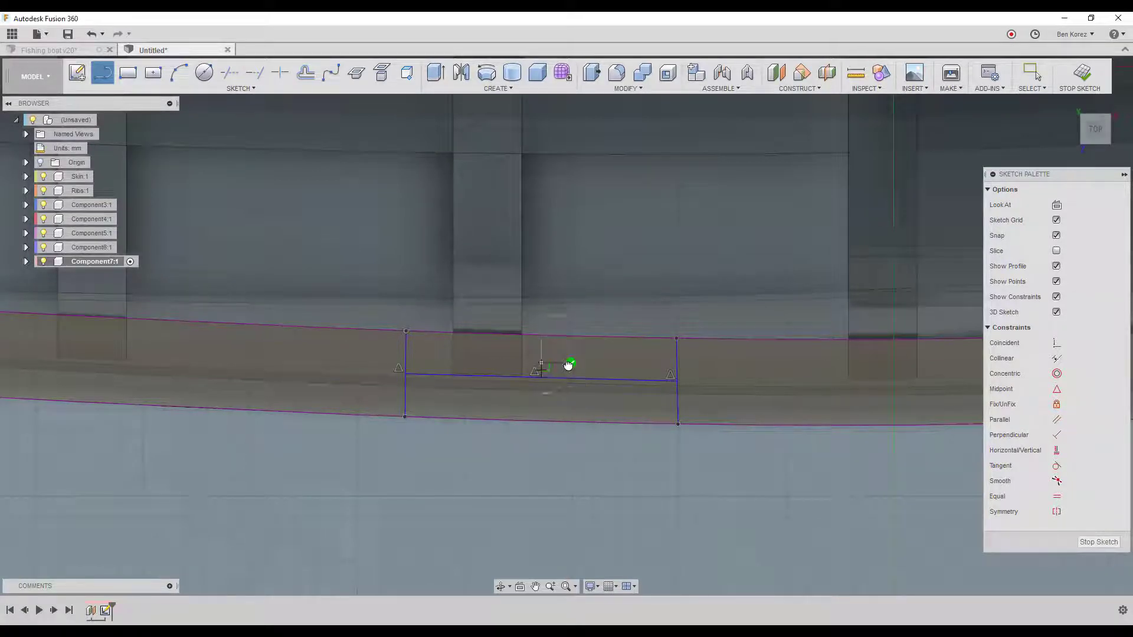
# Sketch a 4.5 mm diameter circle just inboard of the lengthwise line, near the cross line farther from the seat.
pyautogui.click(203, 73)
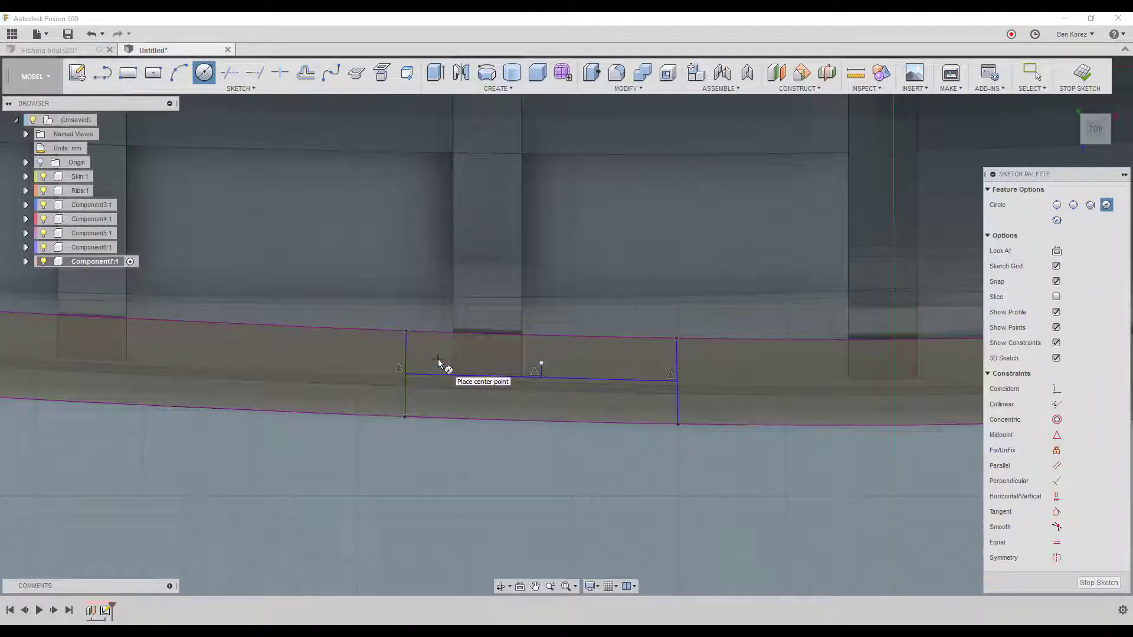
pyautogui.click(438, 359)
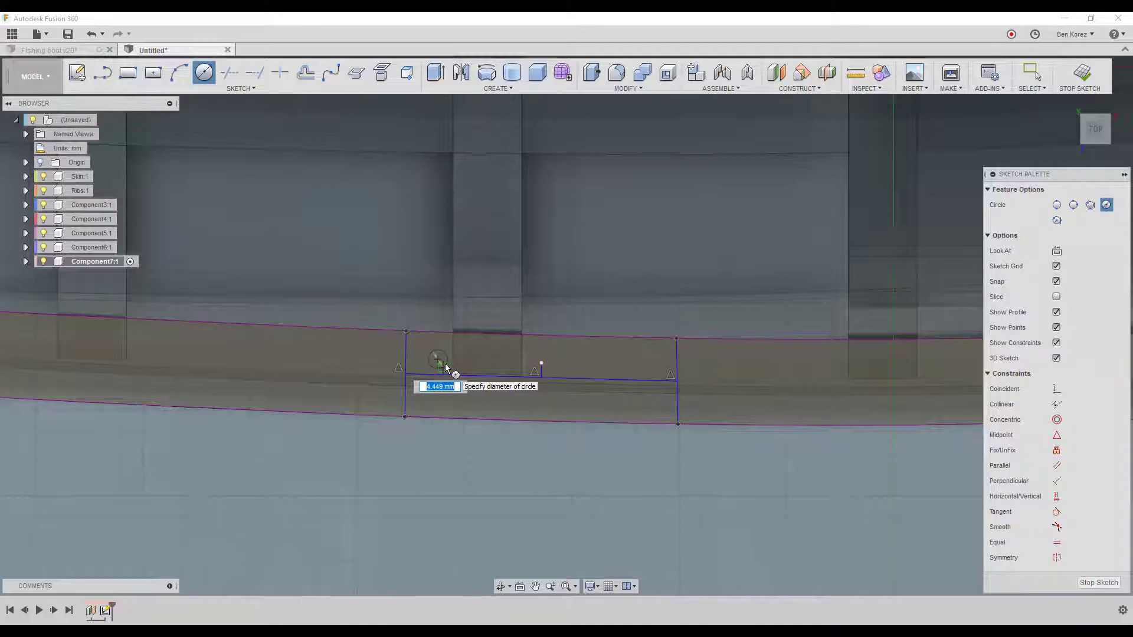
pyautogui.write('4.5')
pyautogui.press('Tab')
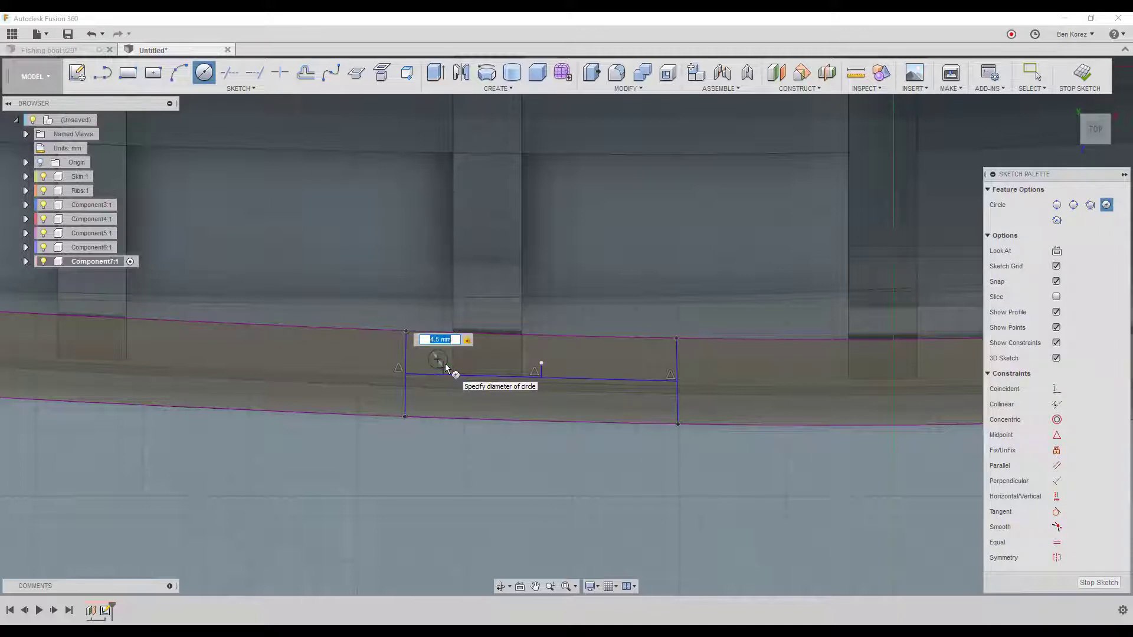
pyautogui.press('Return')
pyautogui.press('Escape')
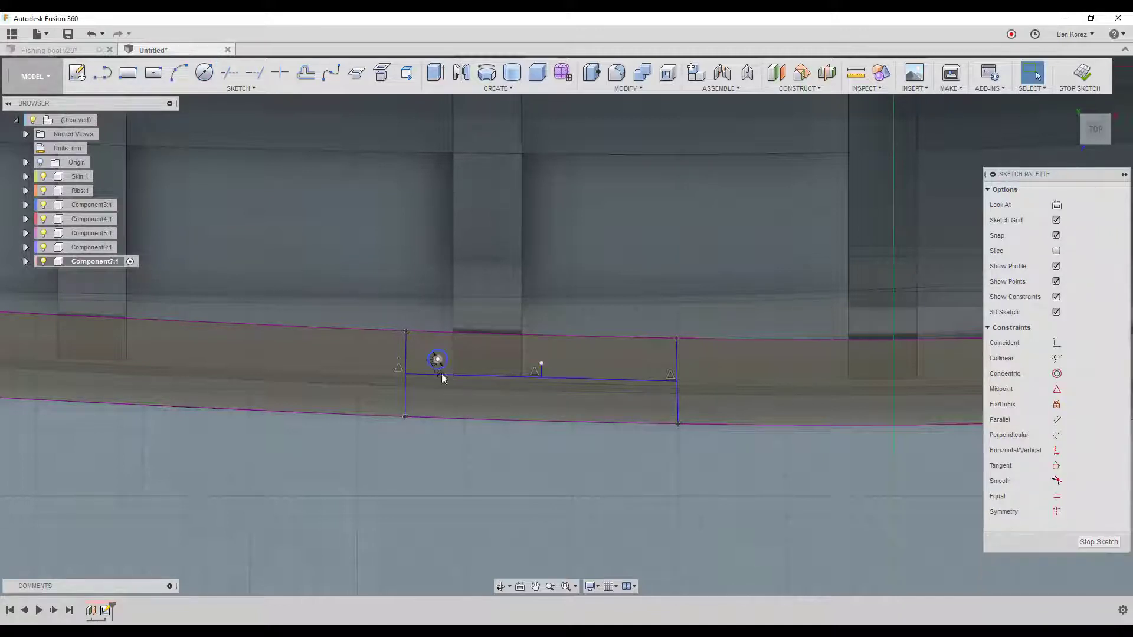
# Sketch a second 4.5 mm diameter circle on the outboard side of the lengthwise line, aligned with the first circle.
pyautogui.press('c')
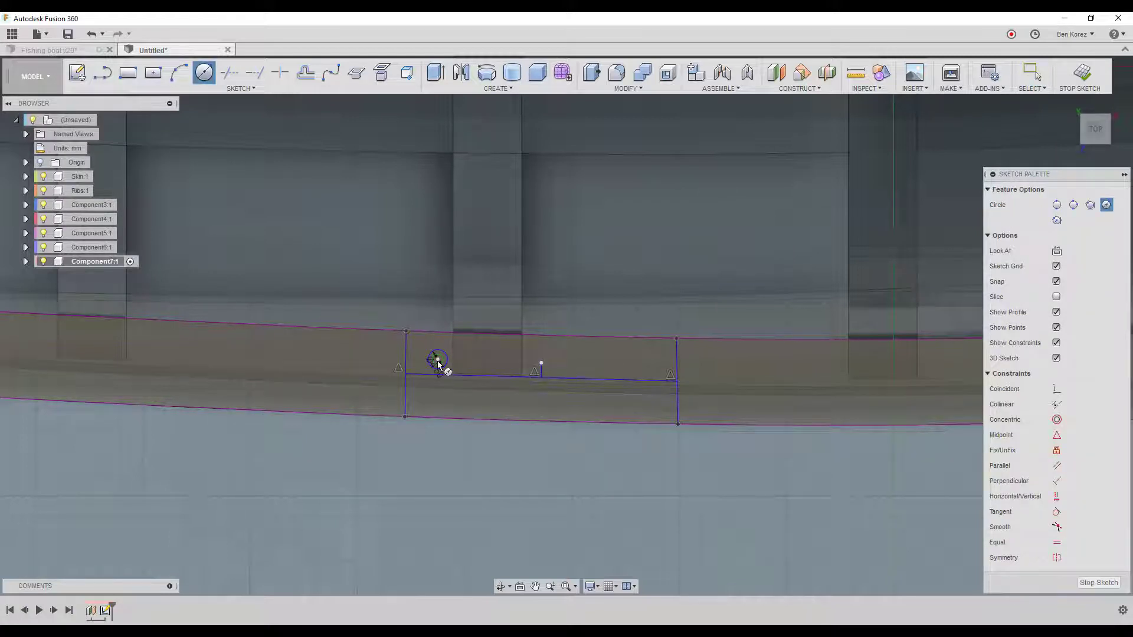
pyautogui.click(438, 400)
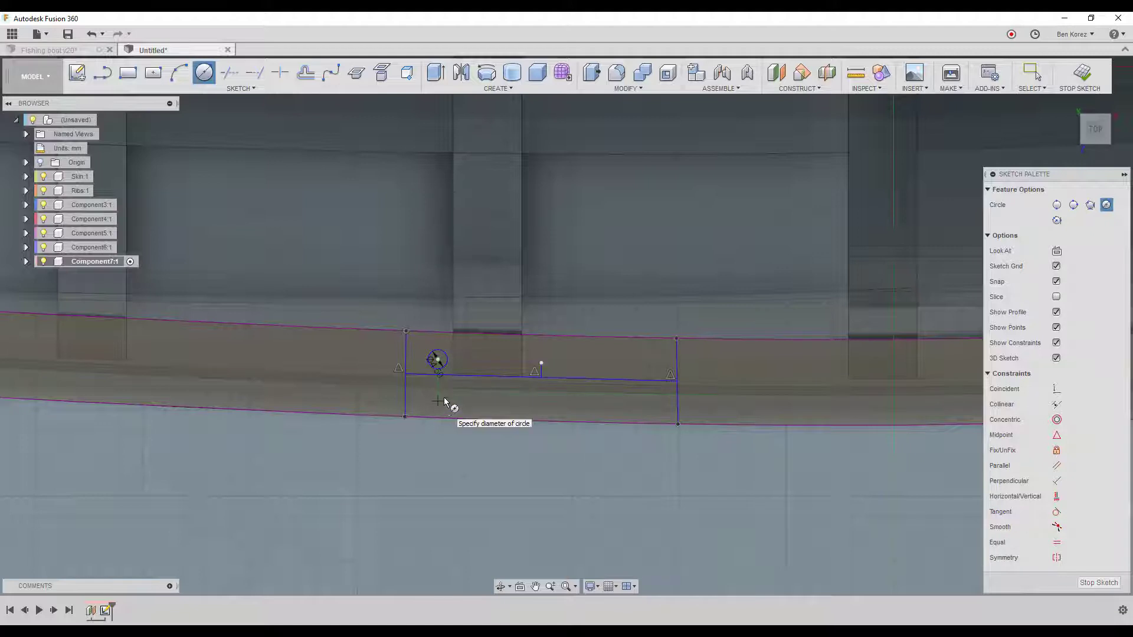
pyautogui.write('4.5')
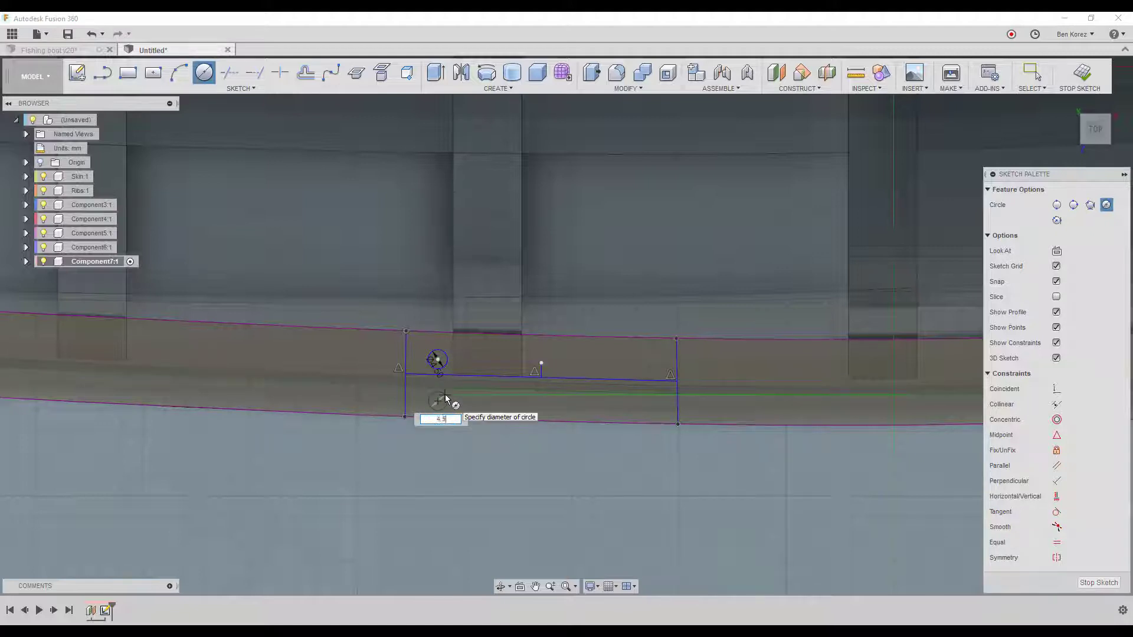
pyautogui.press('Tab')
pyautogui.press('Return')
pyautogui.press('Escape')
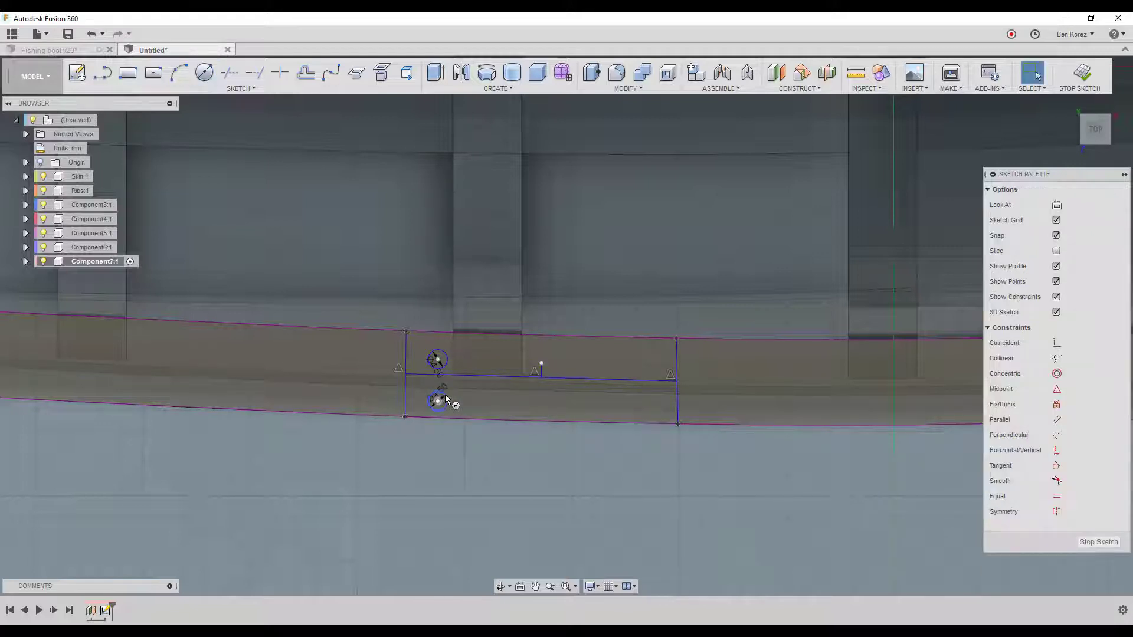
# Dimension the vertical distance between the two circle centres to 9 mm.
pyautogui.scroll(5, 436, 420)
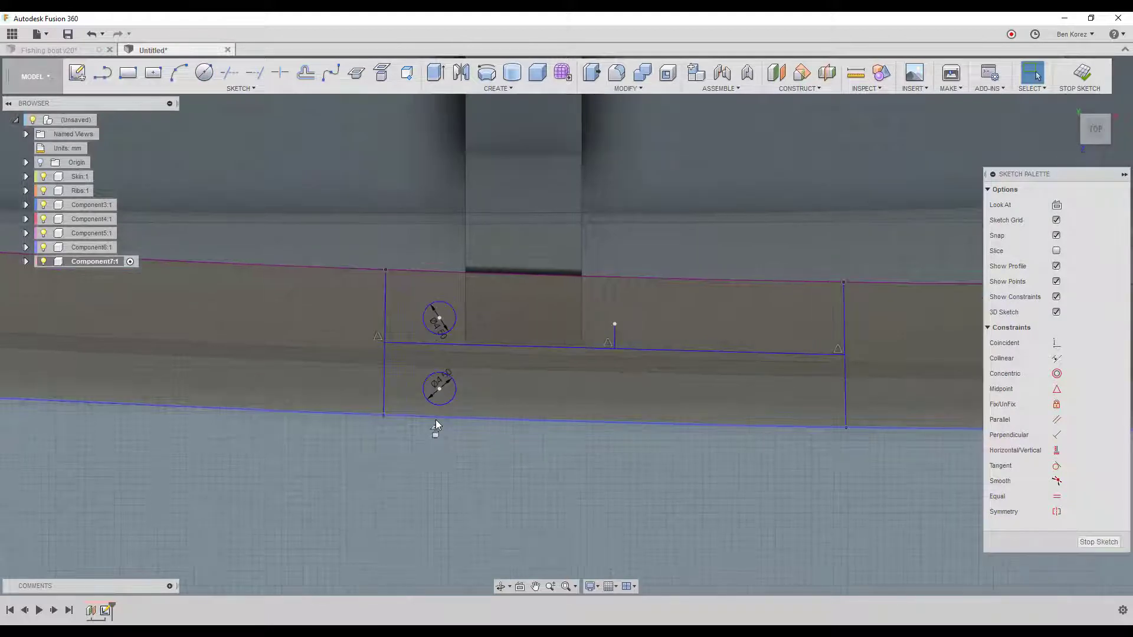
pyautogui.click(439, 318)
pyautogui.keyDown('shift'); pyautogui.click(439, 388); pyautogui.keyUp('shift')
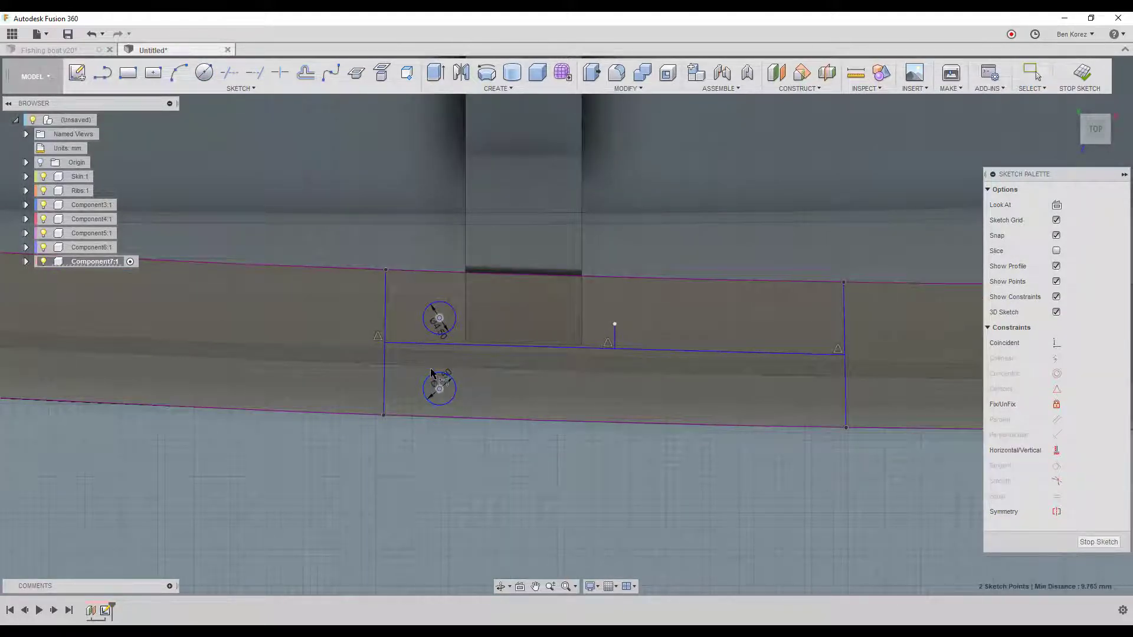
pyautogui.press('d')
pyautogui.click(326, 350)
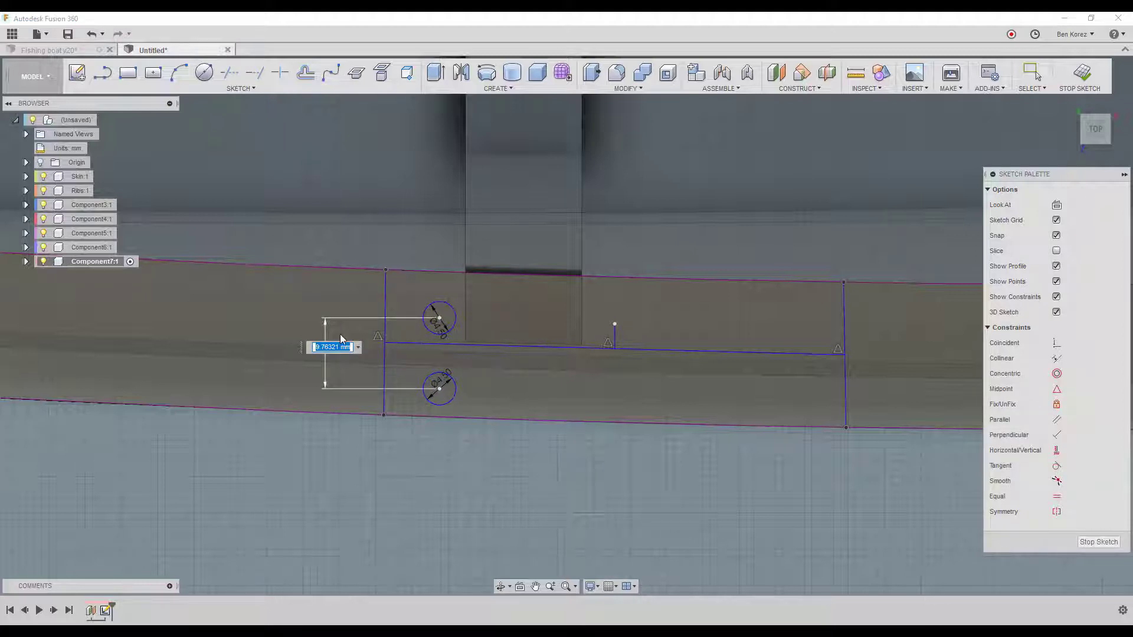
pyautogui.write('9')
pyautogui.press('Return')
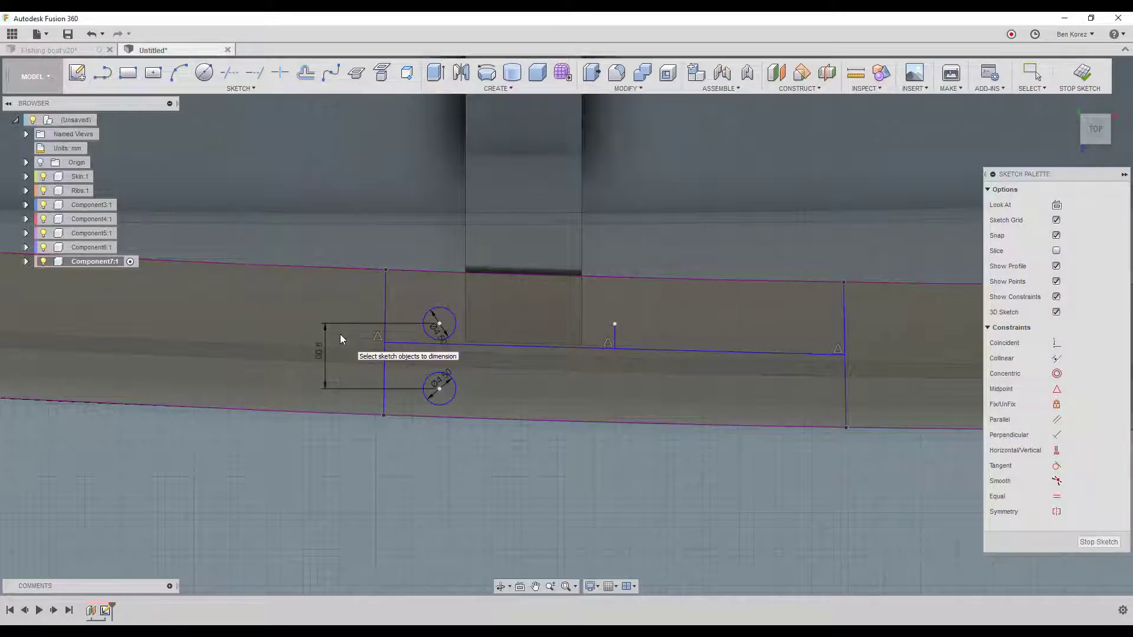
# Try to dimension the inboard circle's centre 4.5 mm from the lengthwise line, and undo the dimension.
pyautogui.click(439, 326)
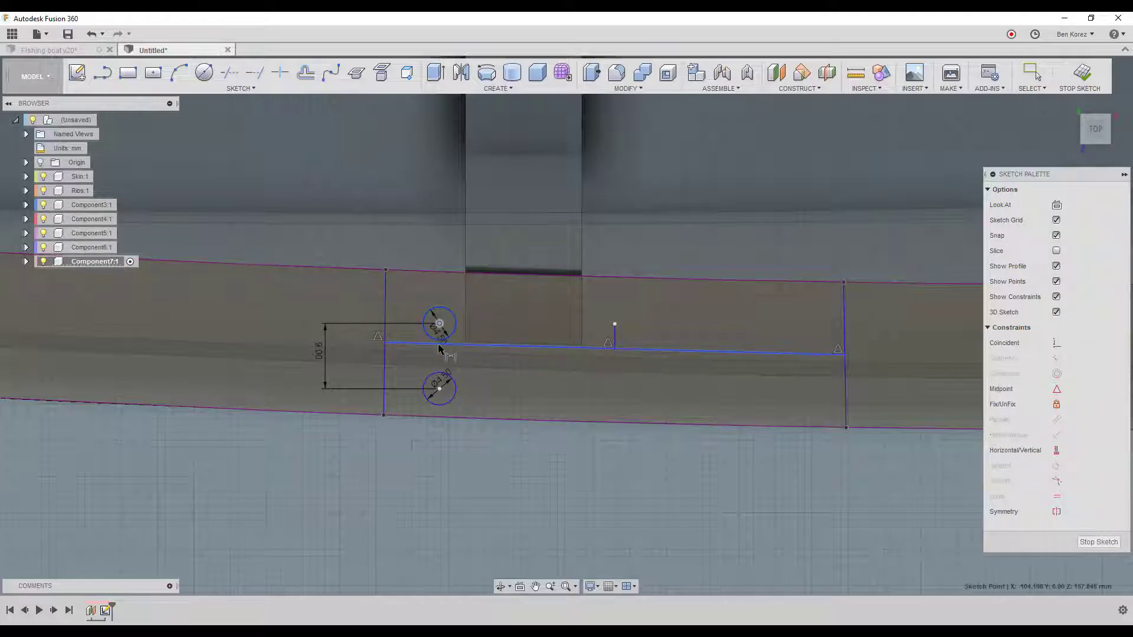
pyautogui.click(438, 344)
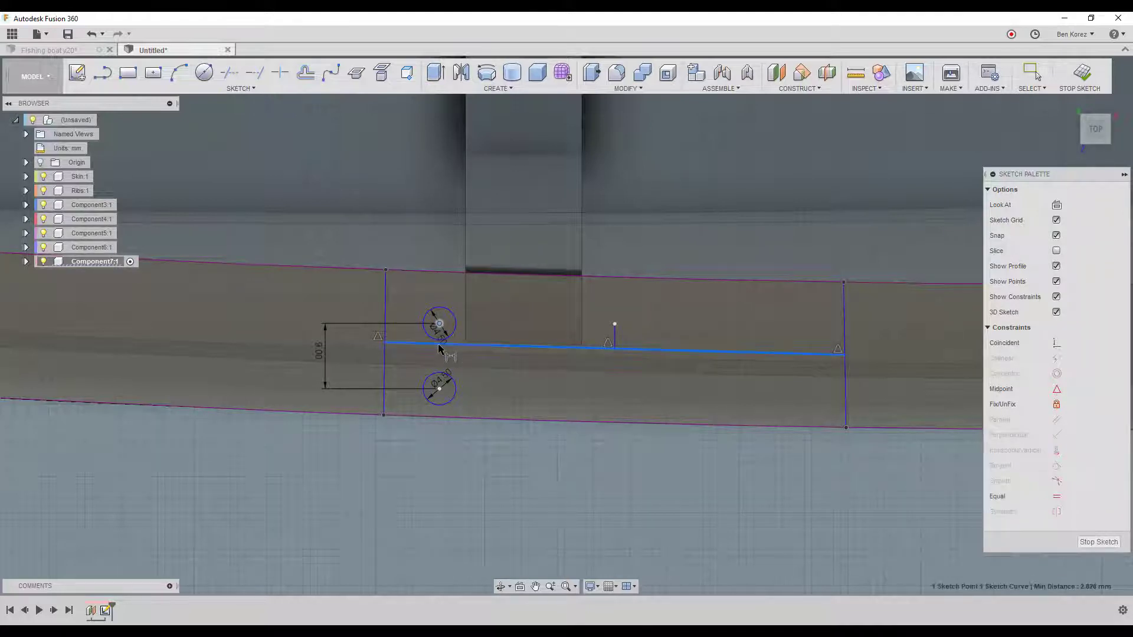
pyautogui.click(281, 331)
pyautogui.write('4.5')
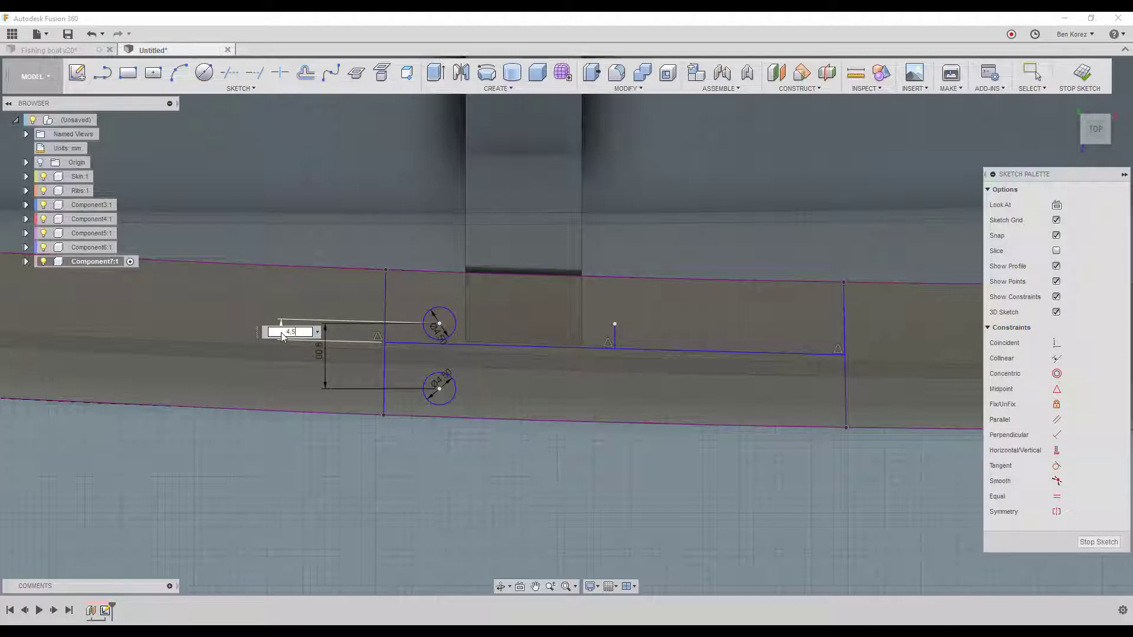
pyautogui.press('Return')
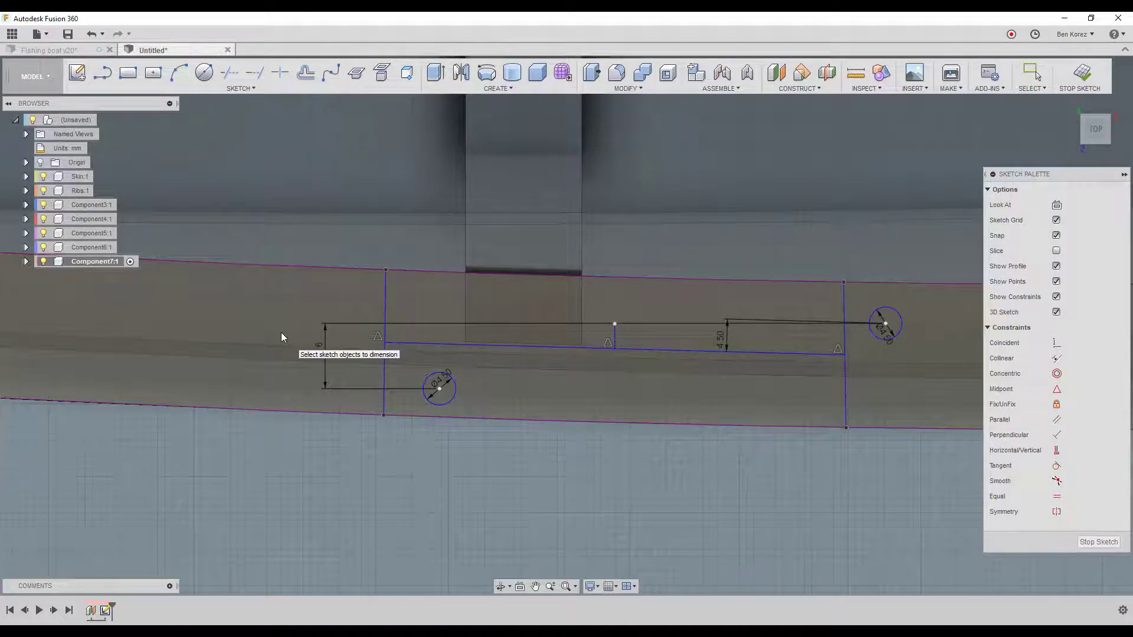
pyautogui.press('Escape')
pyautogui.hotkey('ctrl', 'z')
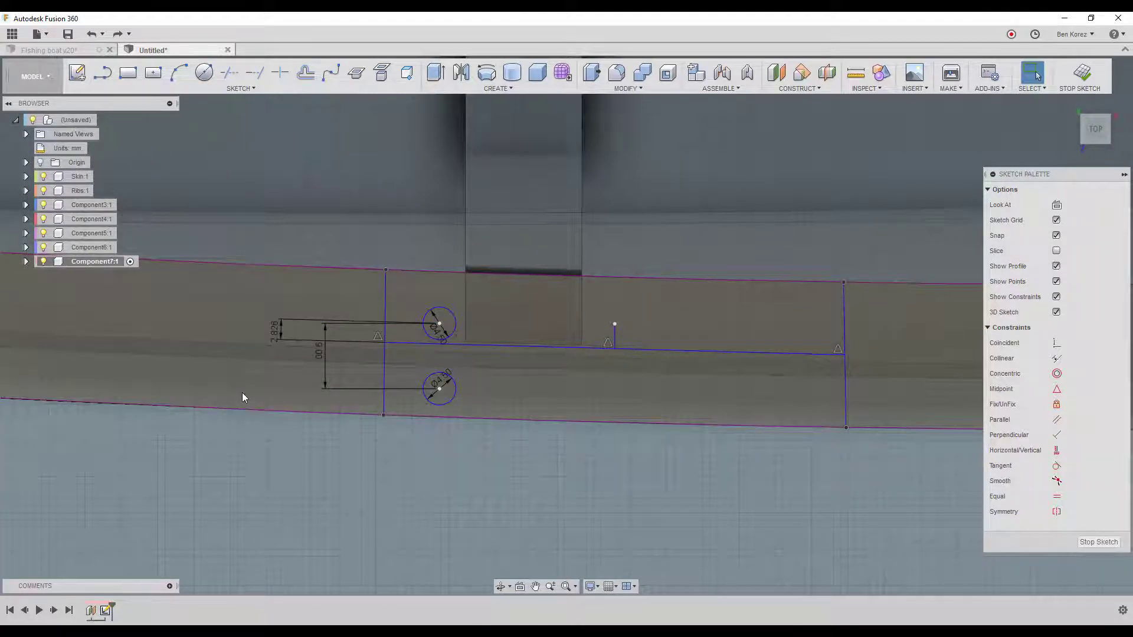
pyautogui.hotkey('ctrl', 'z')
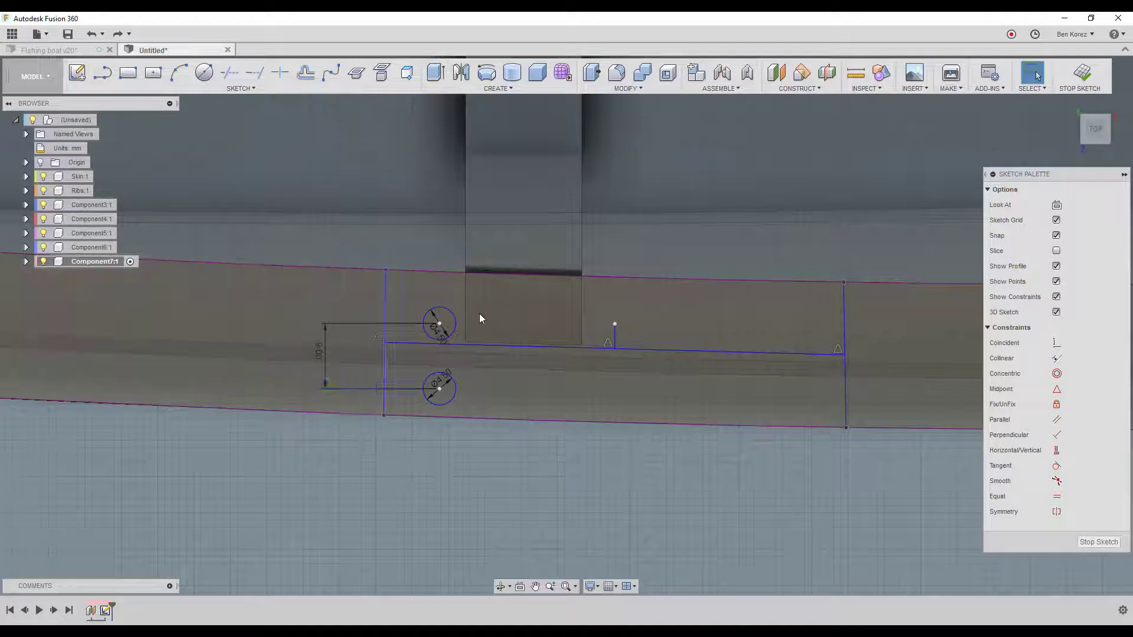
# Move the pair of circles slightly inboard so they sit on either side of the lengthwise line.
pyautogui.moveTo(440, 324); pyautogui.dragTo(441, 311)
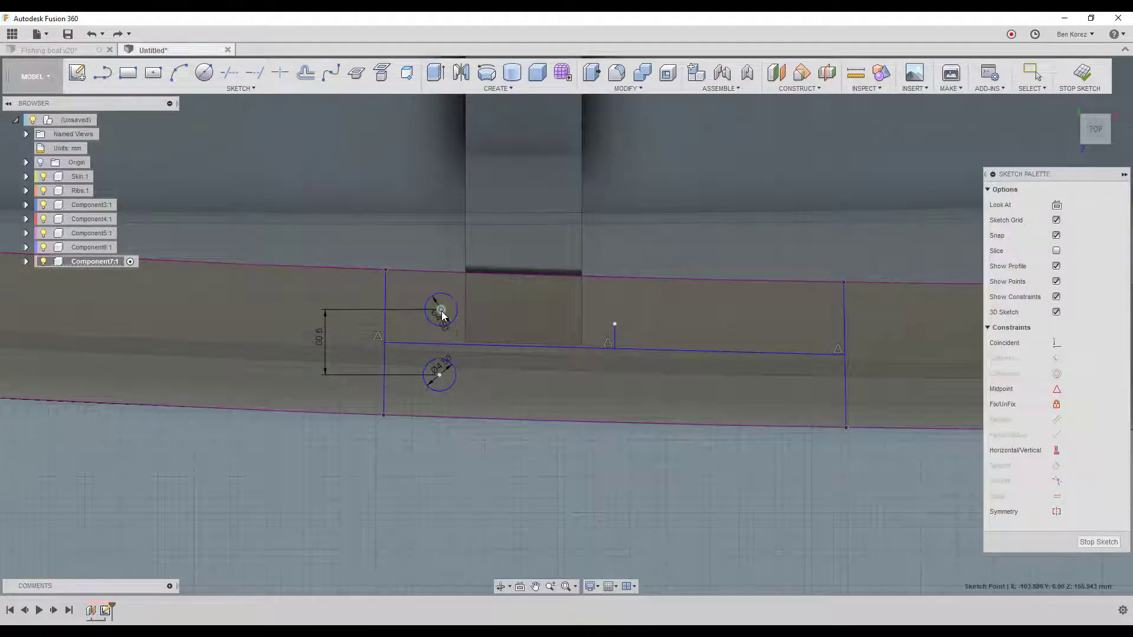
pyautogui.press('Escape')
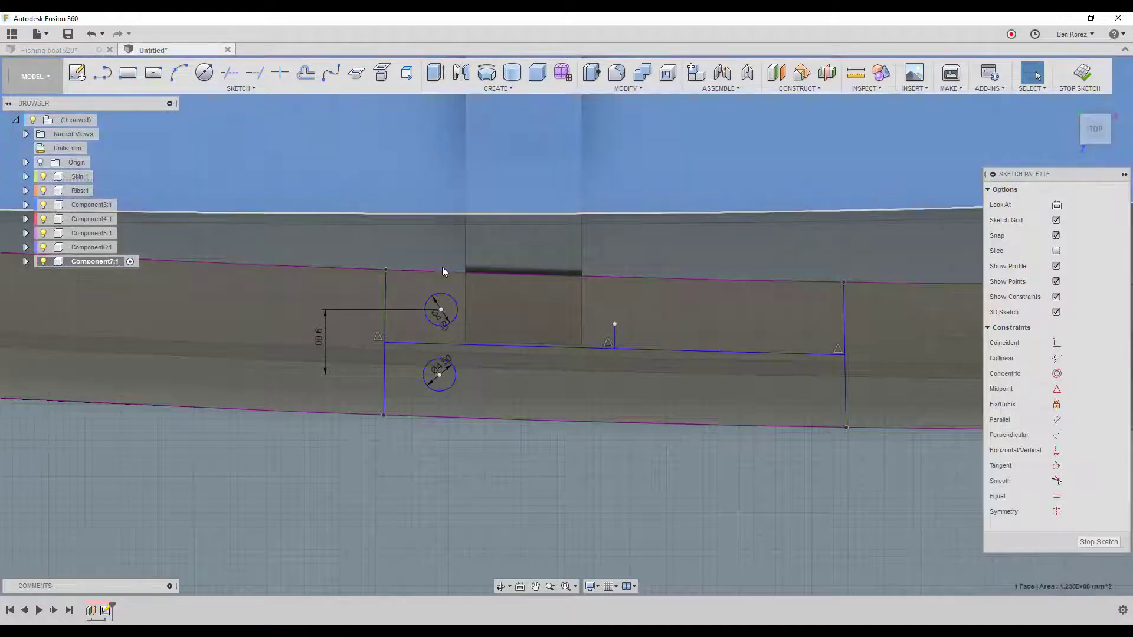
pyautogui.click(440, 267)
pyautogui.click(435, 255)
pyautogui.press('Escape')
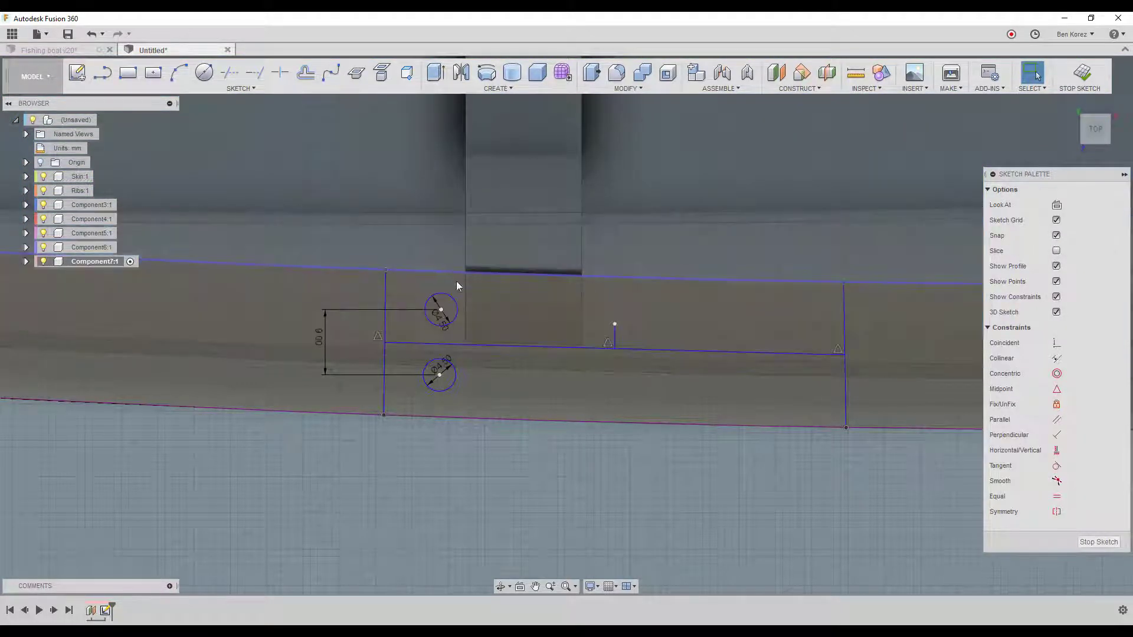
# Dimension the inboard circle's centre 8 mm horizontally from the inboard end of the adjacent cross line.
pyautogui.press('d')
pyautogui.click(441, 310)
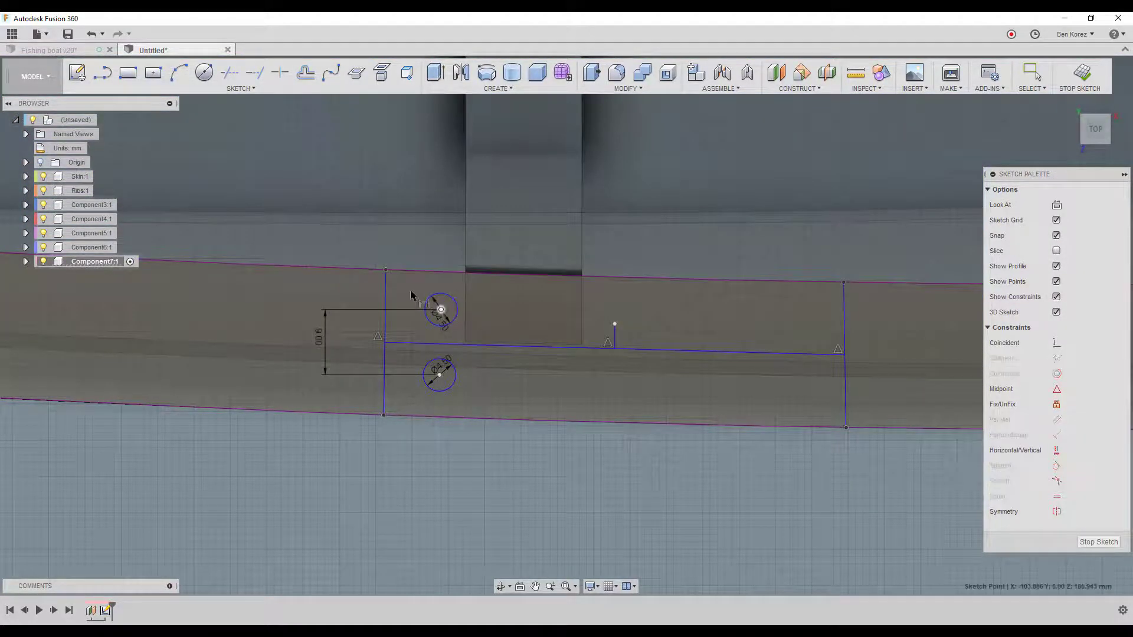
pyautogui.click(385, 270)
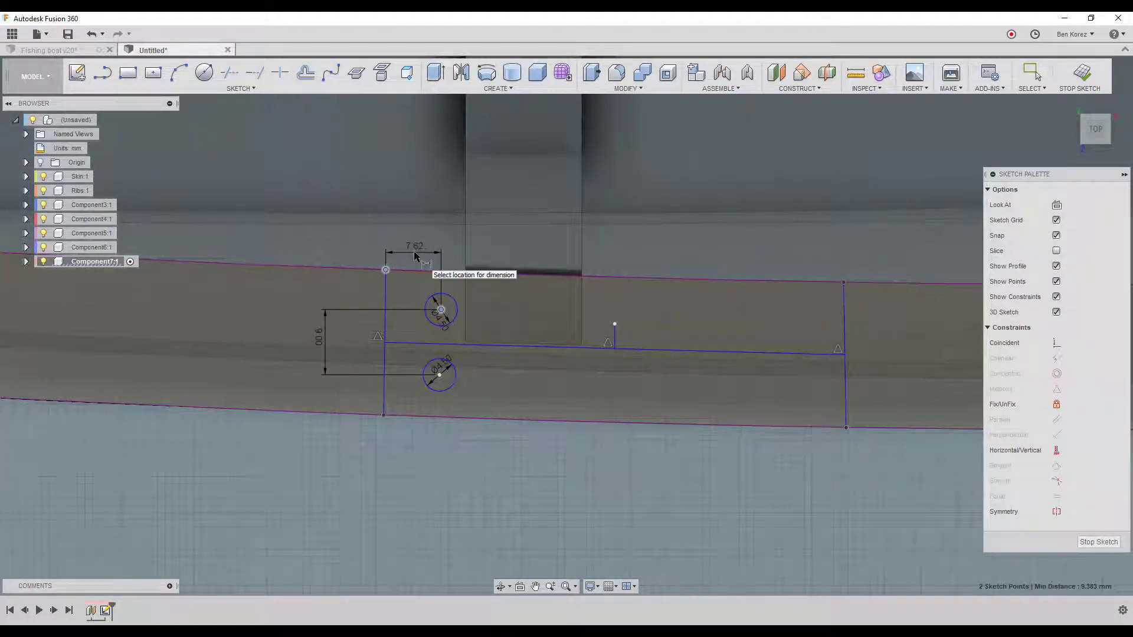
pyautogui.click(410, 257)
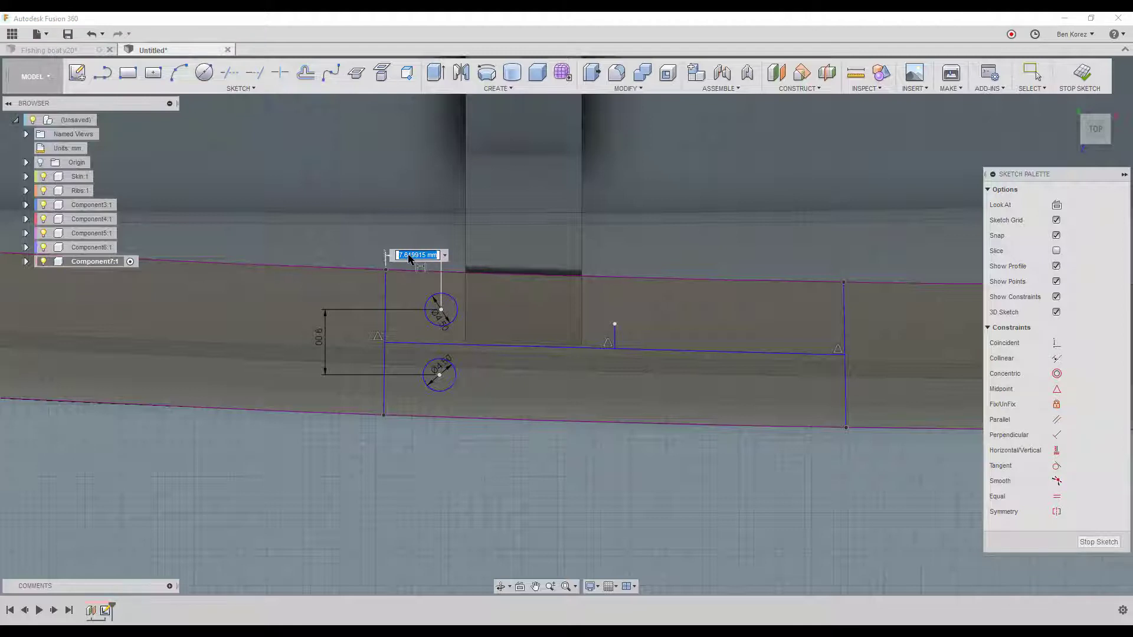
pyautogui.write('8')
pyautogui.press('Return')
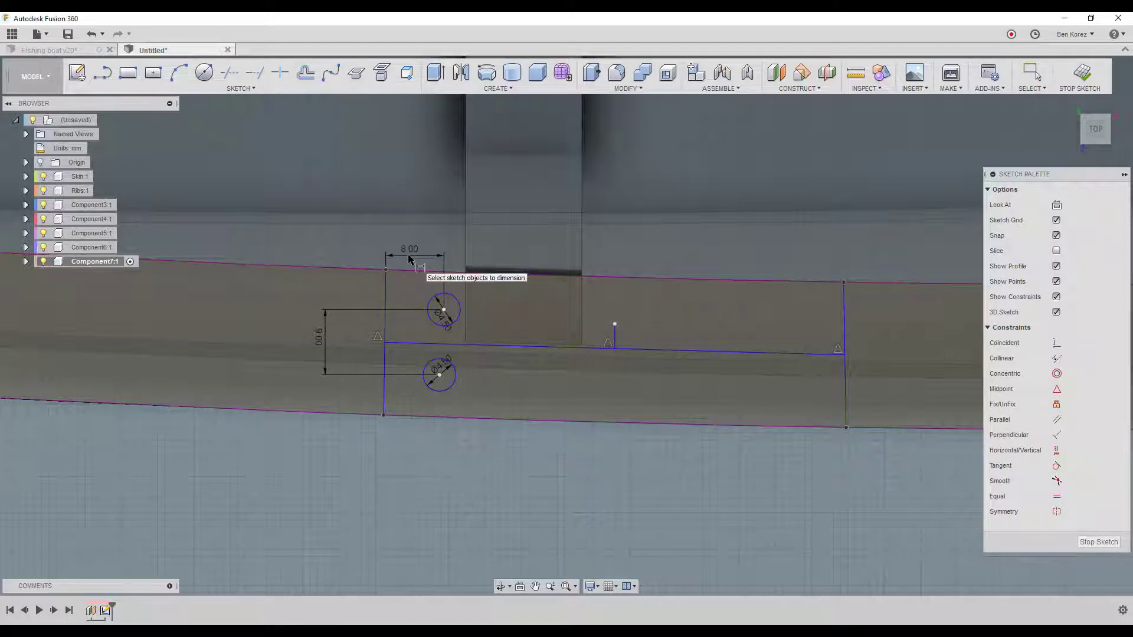
# Align the two circle centres with a Horizontal/Vertical constraint.
pyautogui.click(1057, 450)
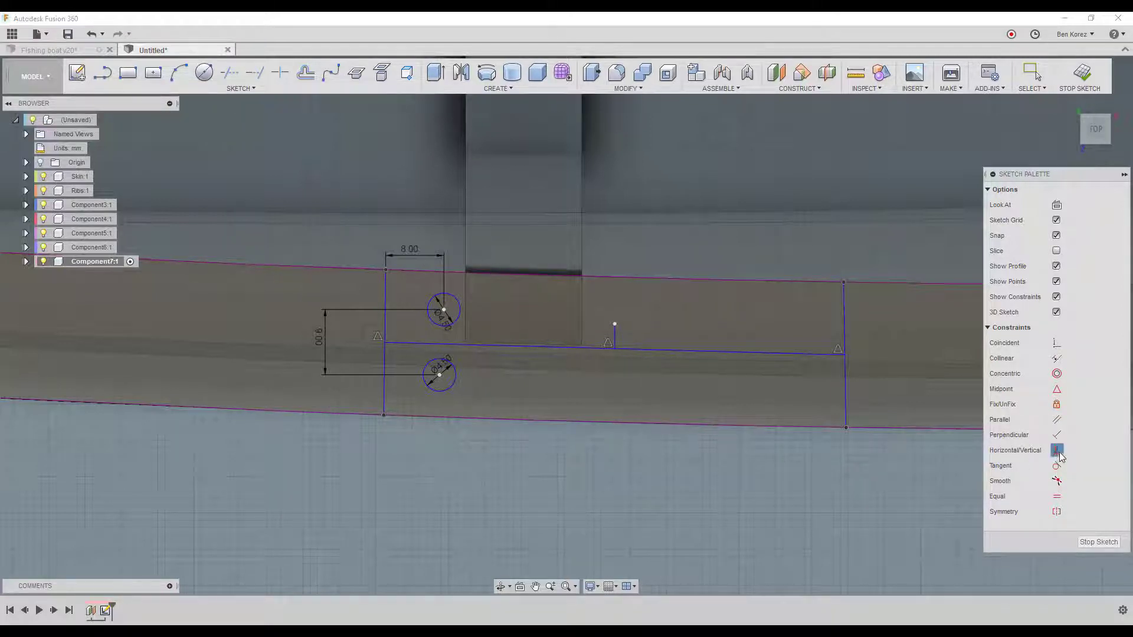
pyautogui.click(439, 374)
pyautogui.click(444, 310)
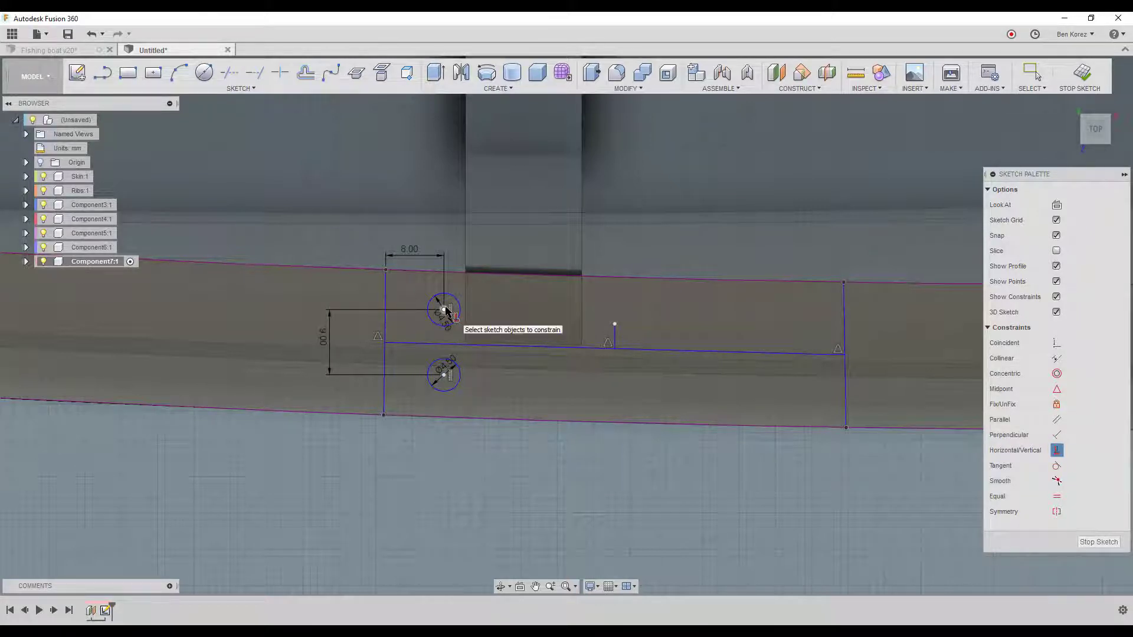
pyautogui.press('Escape')
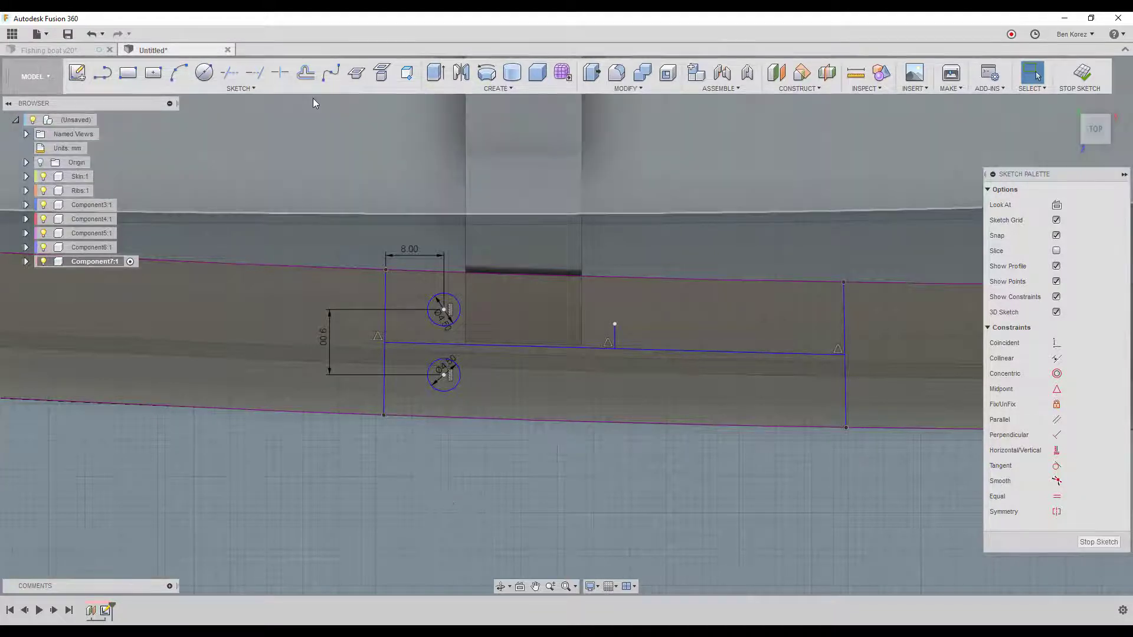
pyautogui.click(306, 89)
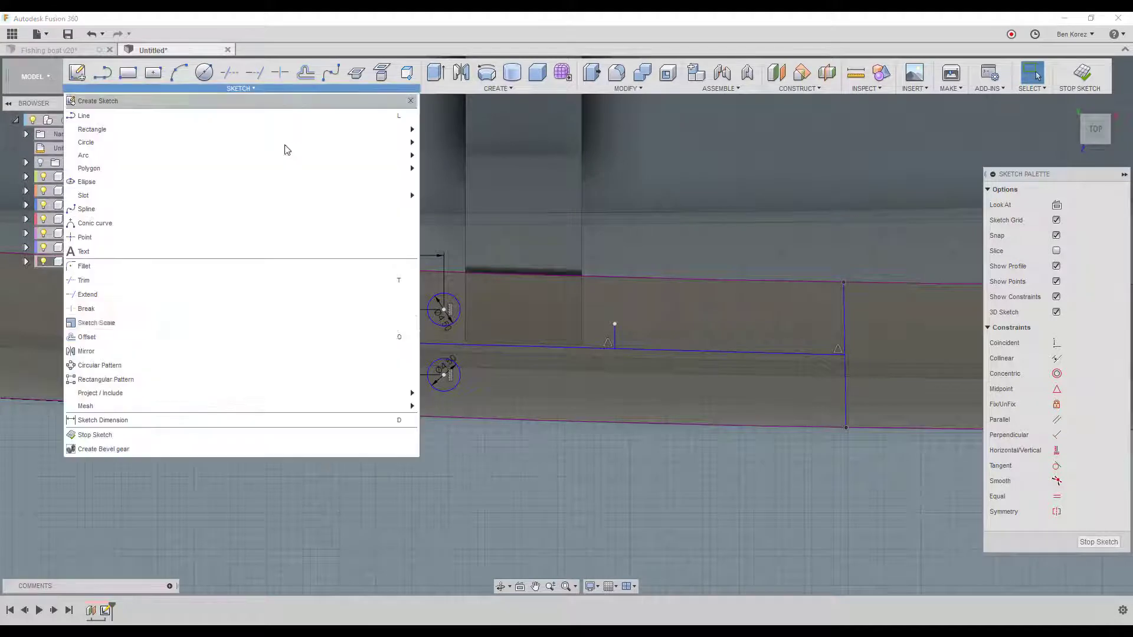
pyautogui.click(258, 349)
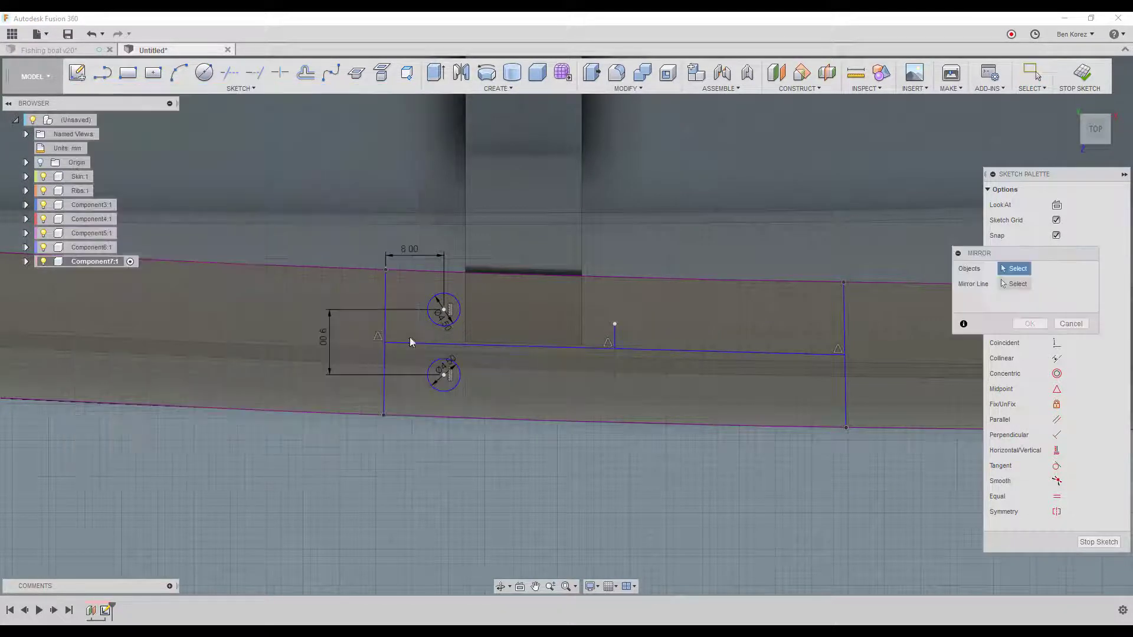
pyautogui.click(453, 310)
pyautogui.click(452, 374)
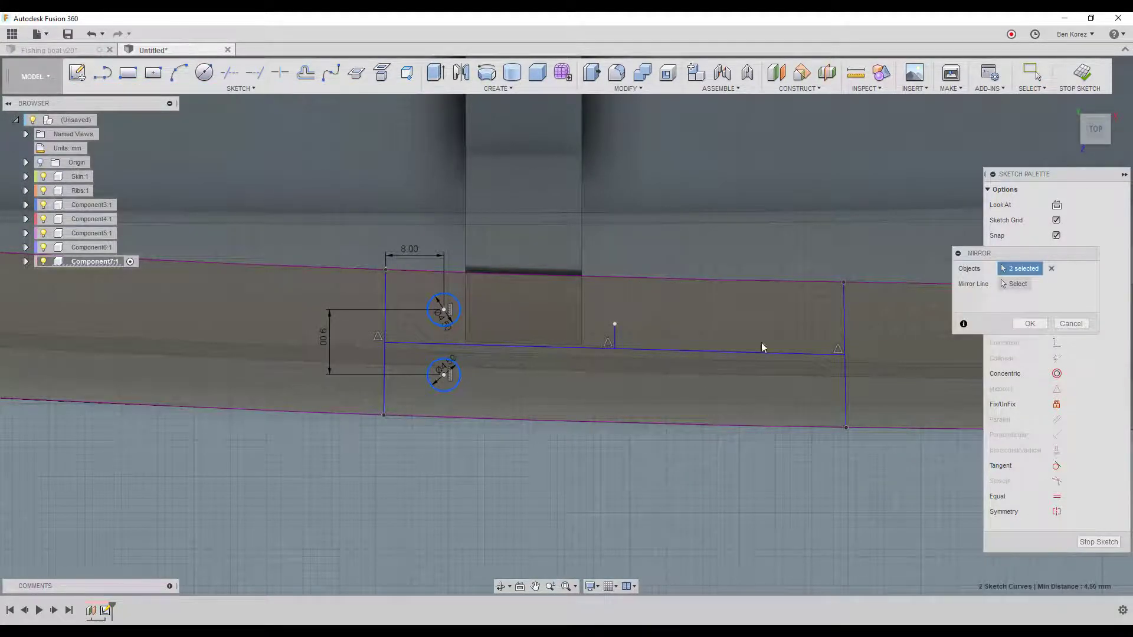
pyautogui.click(1021, 284)
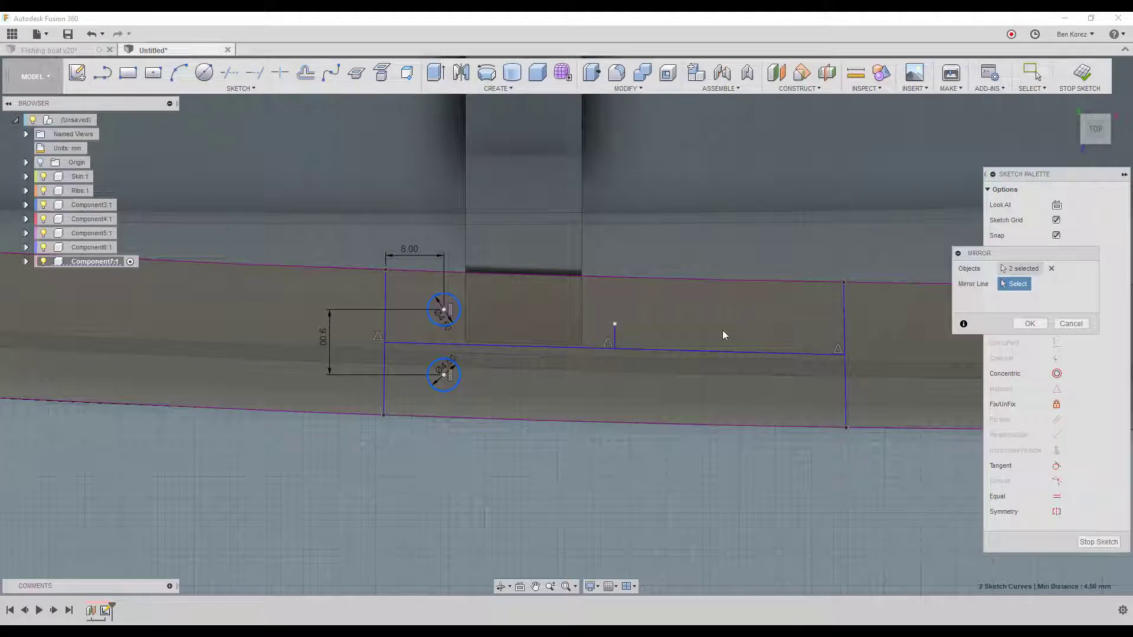
pyautogui.click(614, 334)
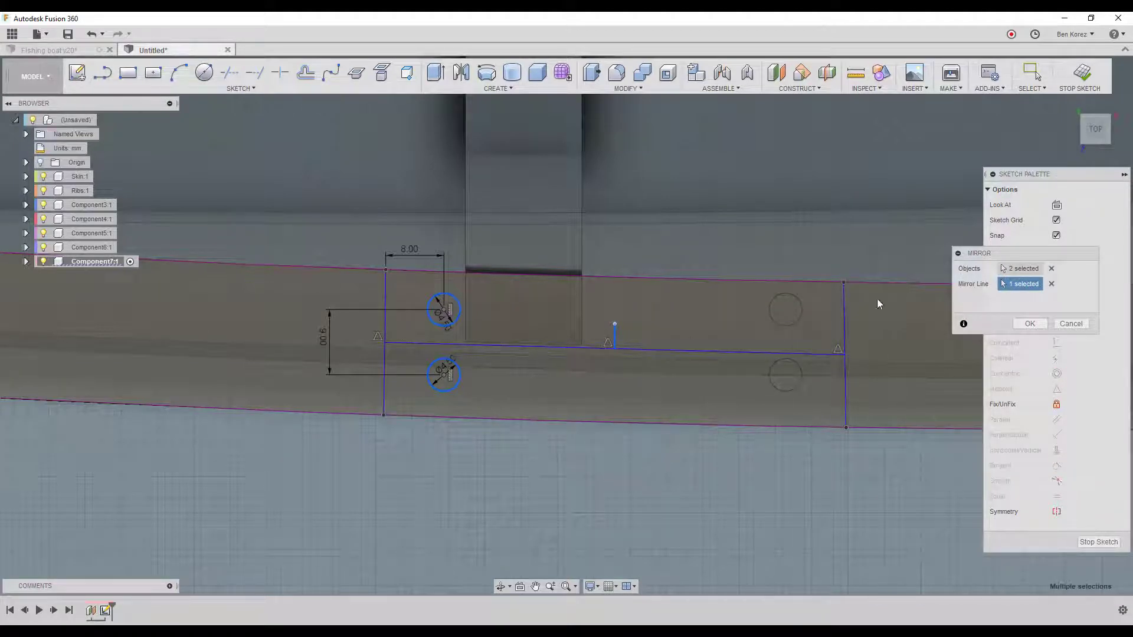
pyautogui.click(1069, 324)
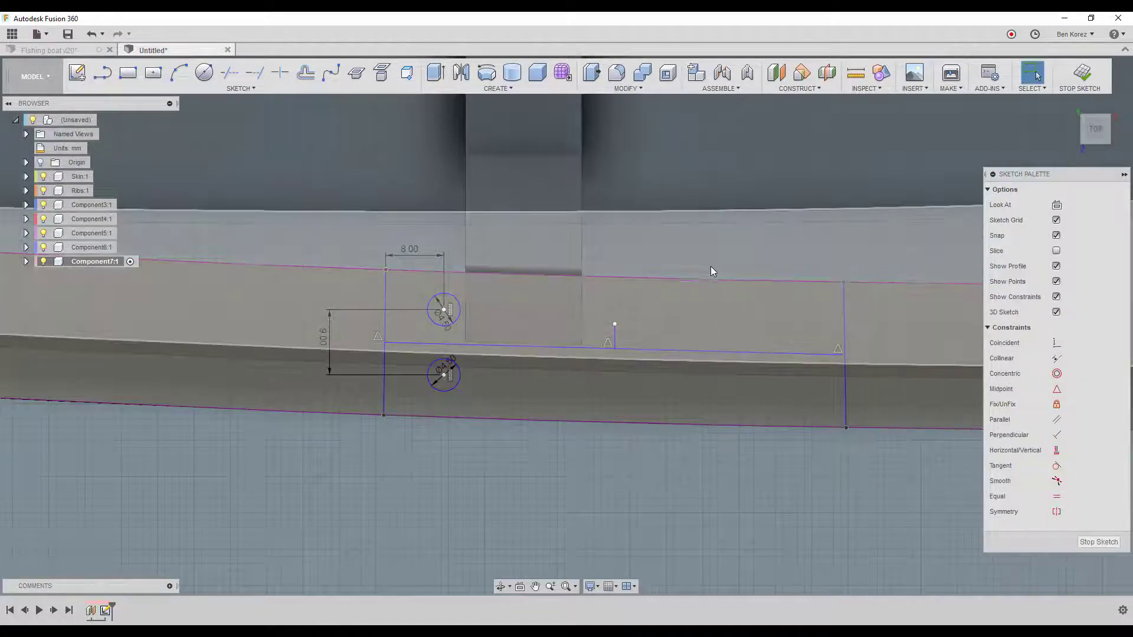
# Sketch a 4.5 mm diameter circle inboard of the lengthwise line, near the cross line at the opposite end from the first pair.
pyautogui.click(204, 74)
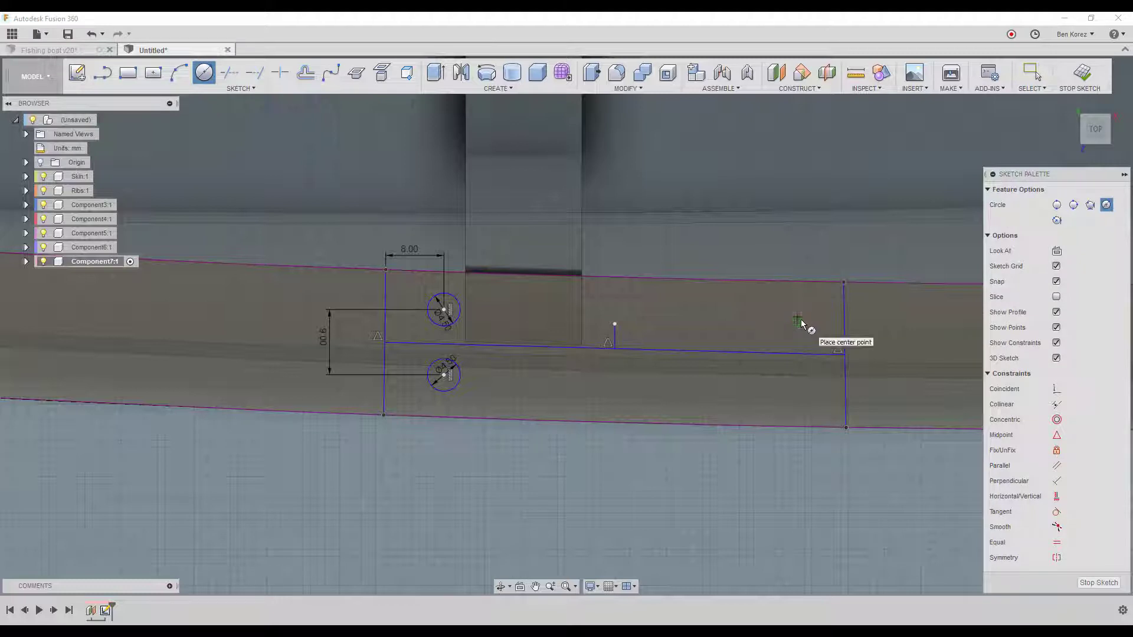
pyautogui.click(797, 317)
pyautogui.write('4.5')
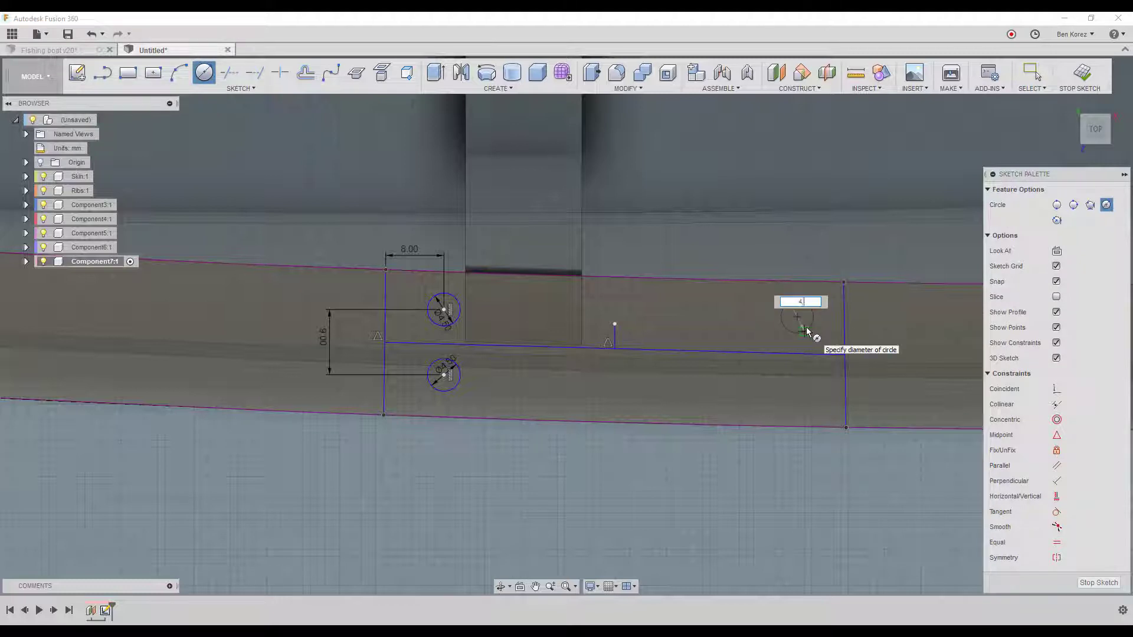
pyautogui.press('Tab')
pyautogui.press('Return')
pyautogui.press('Escape')
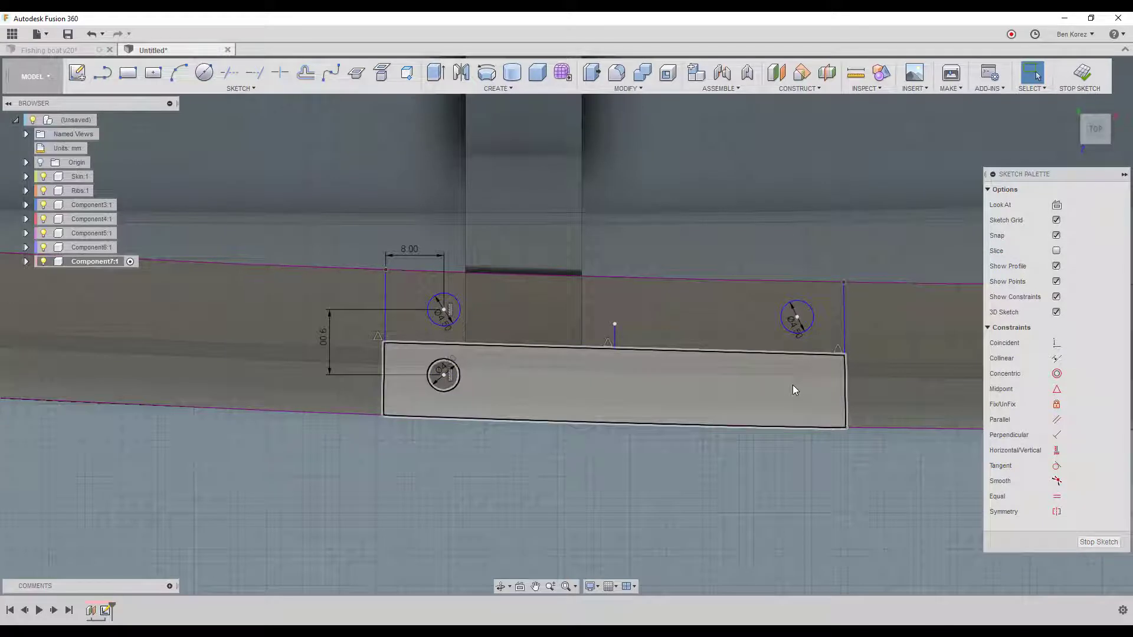
# Sketch a matching 4.5 mm diameter circle outboard of the lengthwise line, in line with the new inboard circle.
pyautogui.press('c')
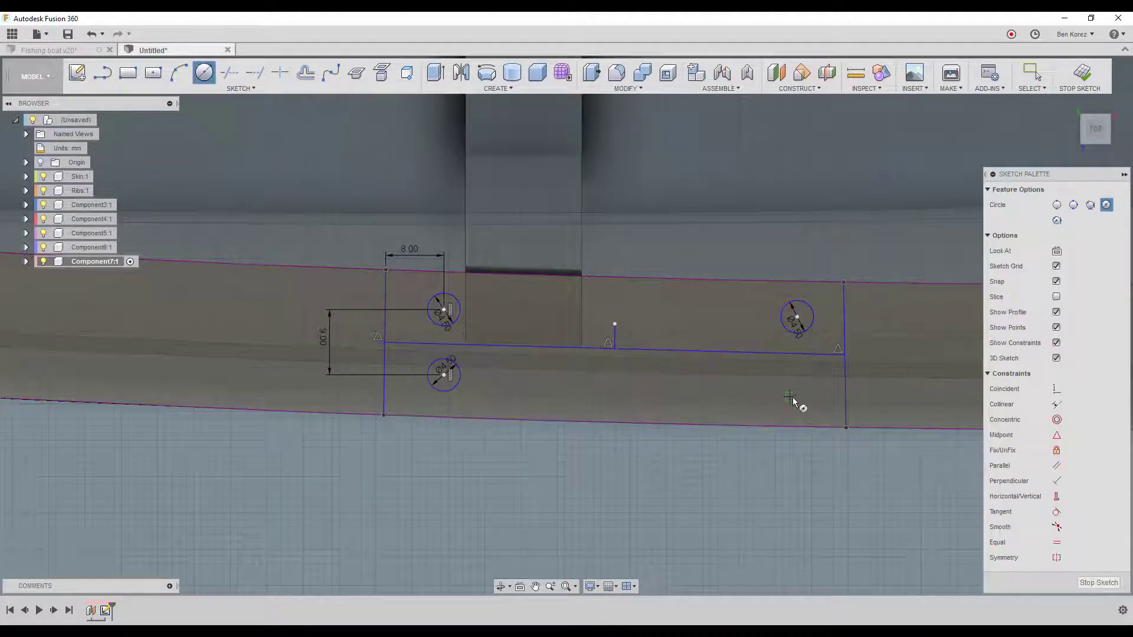
pyautogui.click(796, 398)
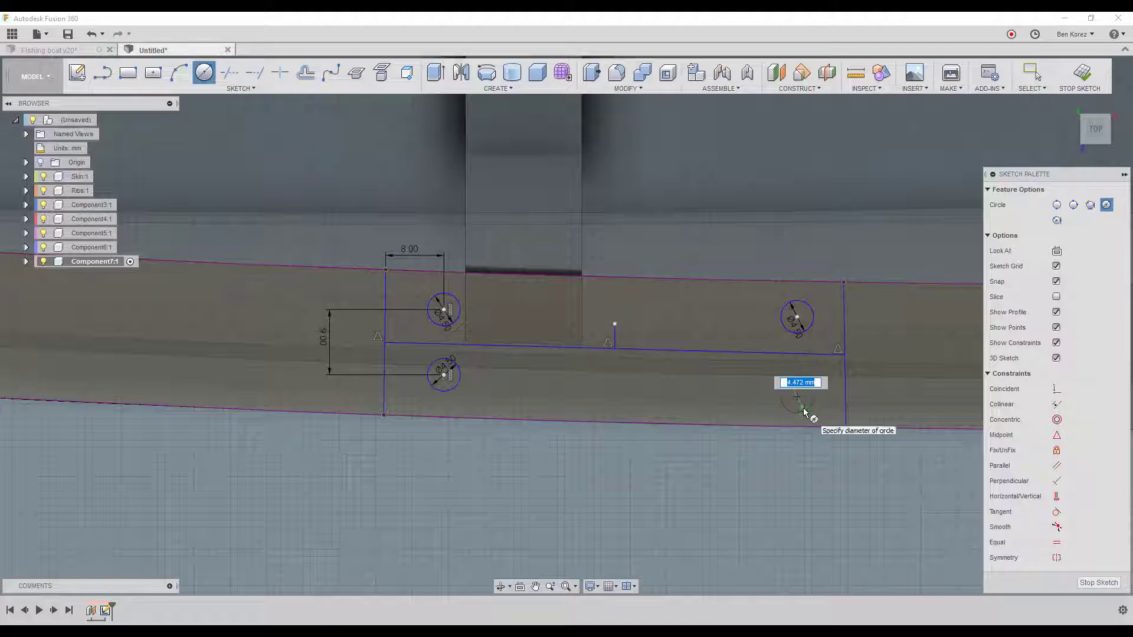
pyautogui.write('4.5')
pyautogui.press('Return')
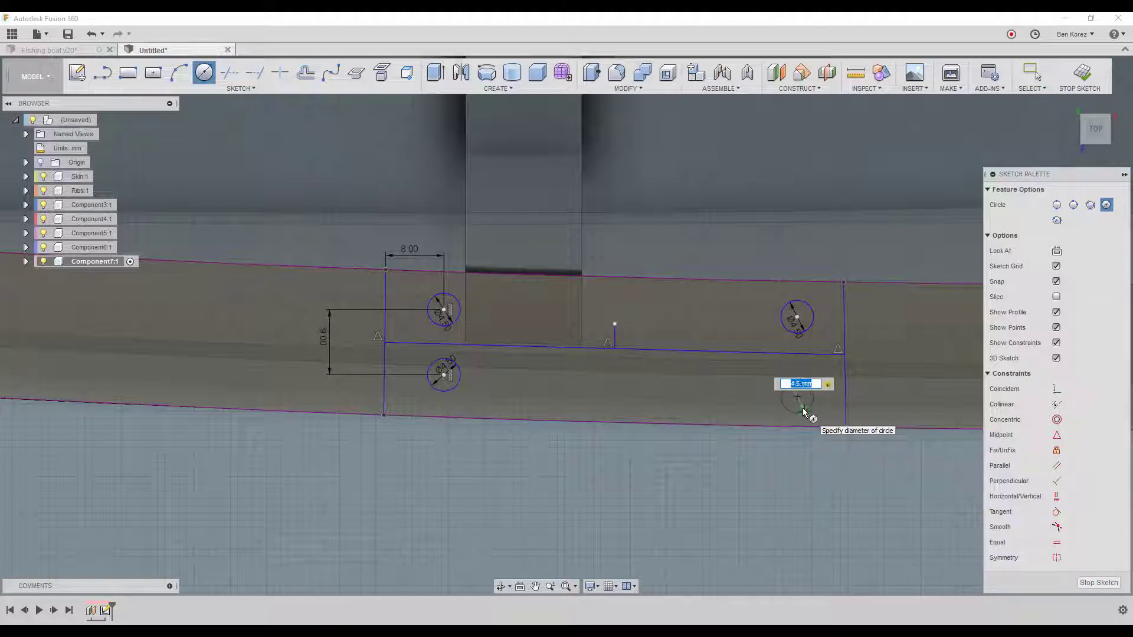
pyautogui.press('Escape')
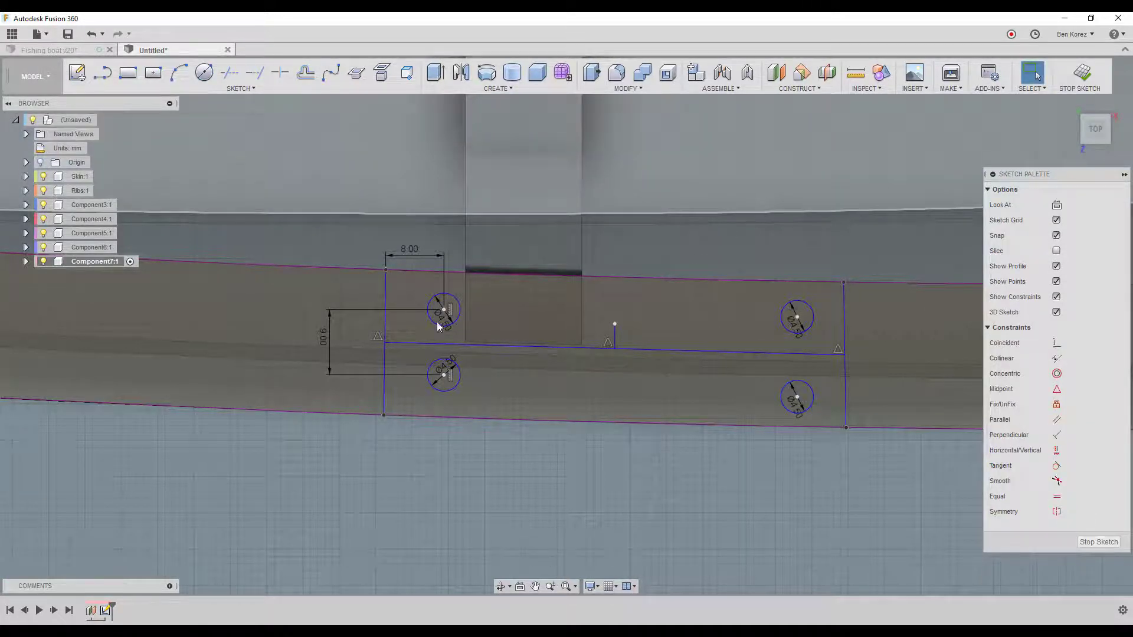
# Dimension the vertical distance between the centres of the second pair of circles to 9 mm.
pyautogui.click(797, 317)
pyautogui.click(796, 400)
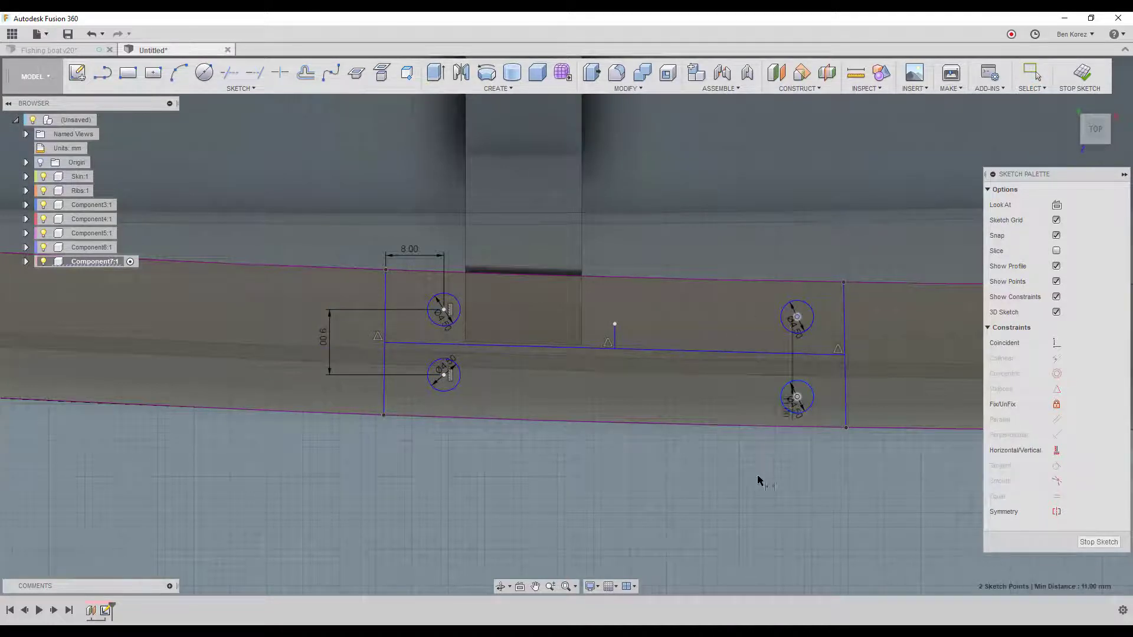
pyautogui.click(745, 475)
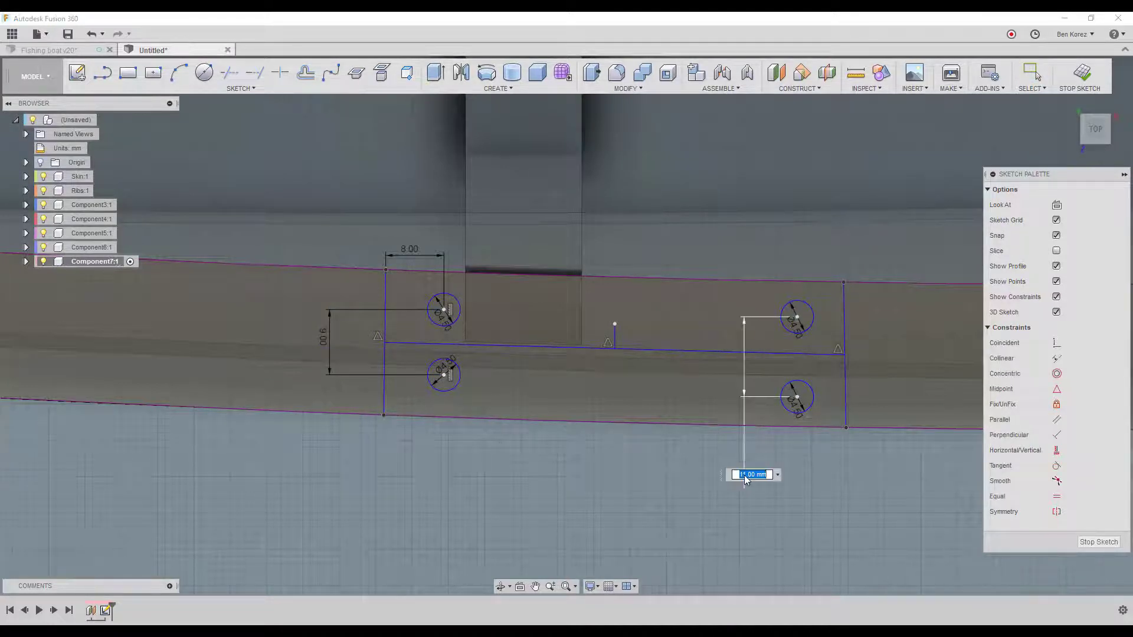
pyautogui.write('9')
pyautogui.press('Return')
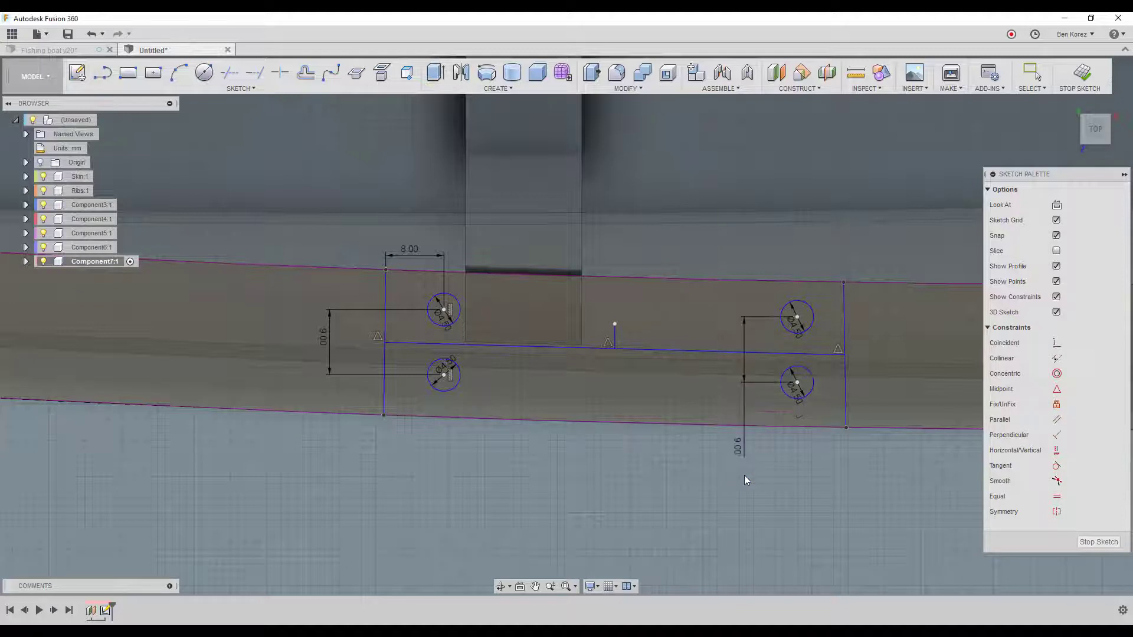
# Dimension the second pair's inboard circle centre 8 mm horizontally from the inboard end of its nearby cross line.
pyautogui.click(797, 318)
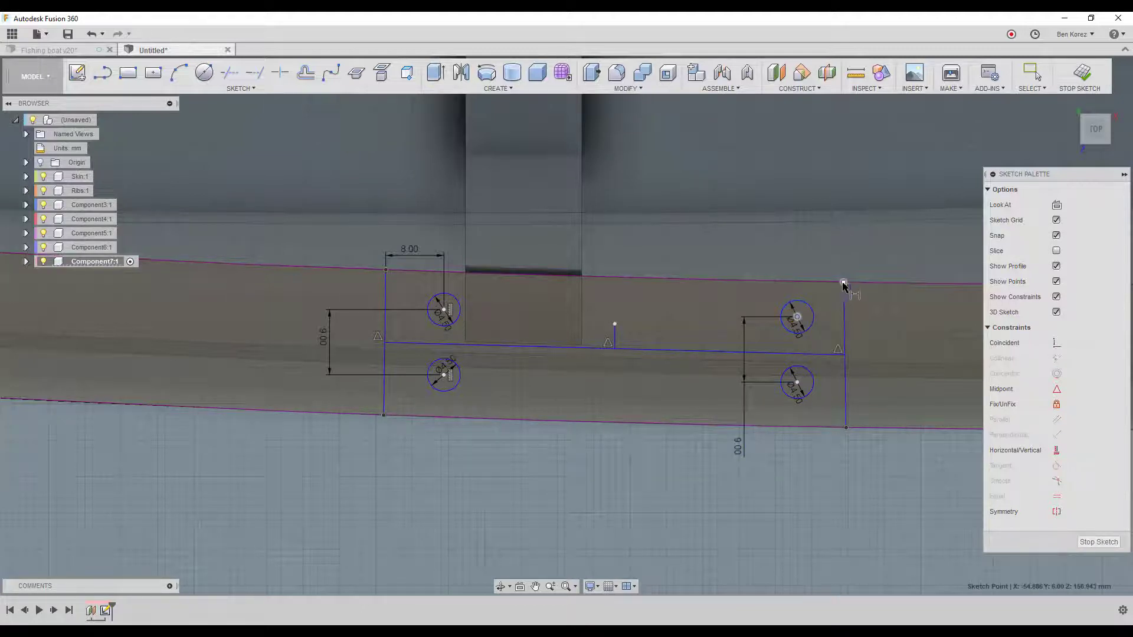
pyautogui.click(843, 282)
pyautogui.click(812, 269)
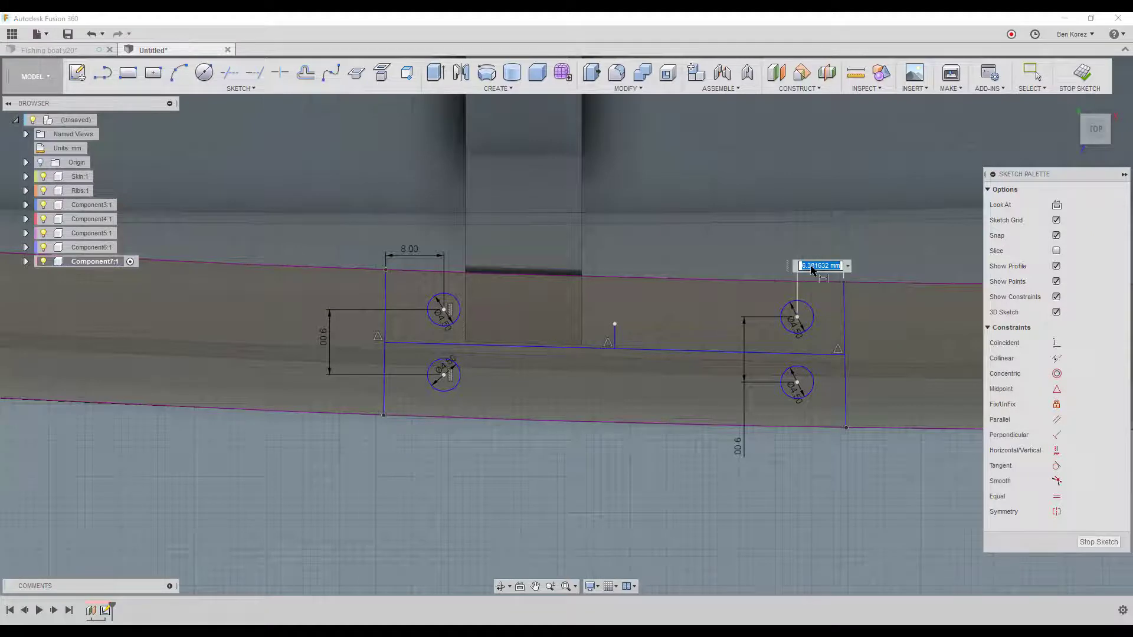
pyautogui.write('8')
pyautogui.press('Return')
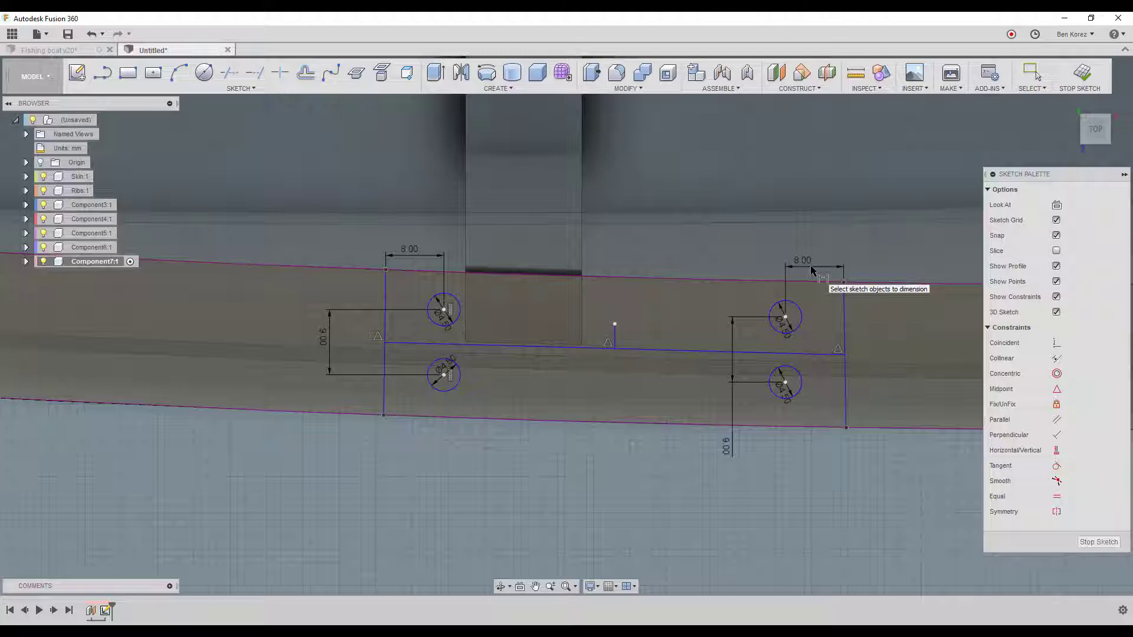
pyautogui.press('Escape')
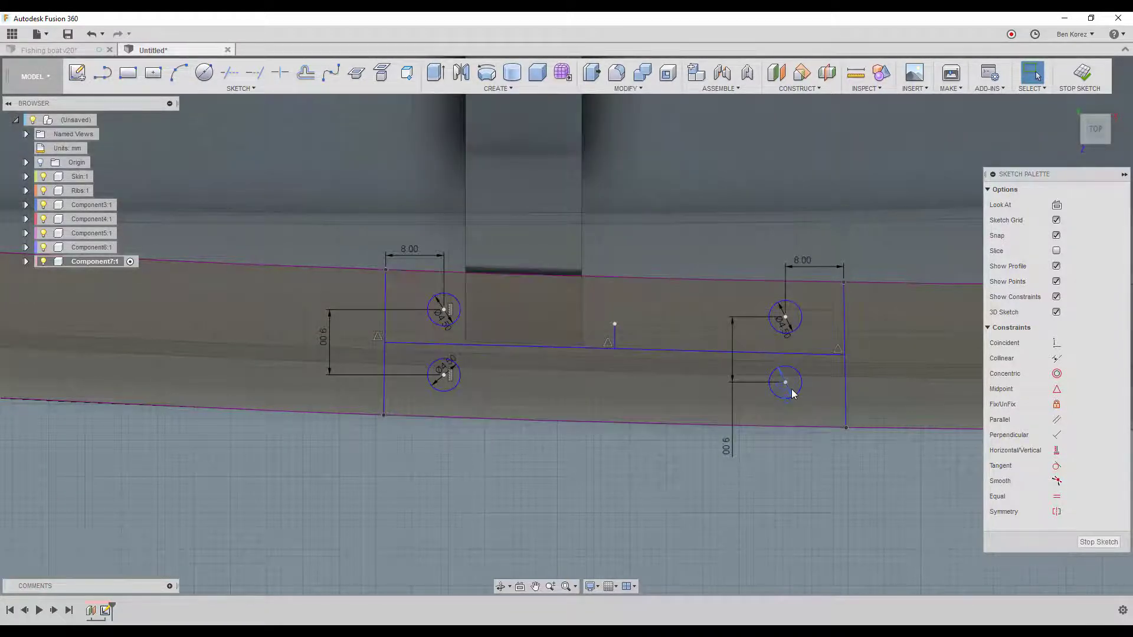
# Shift the second pair of circles slightly outboard and align their centres with a Horizontal/Vertical constraint.
pyautogui.moveTo(785, 387); pyautogui.dragTo(798, 392)
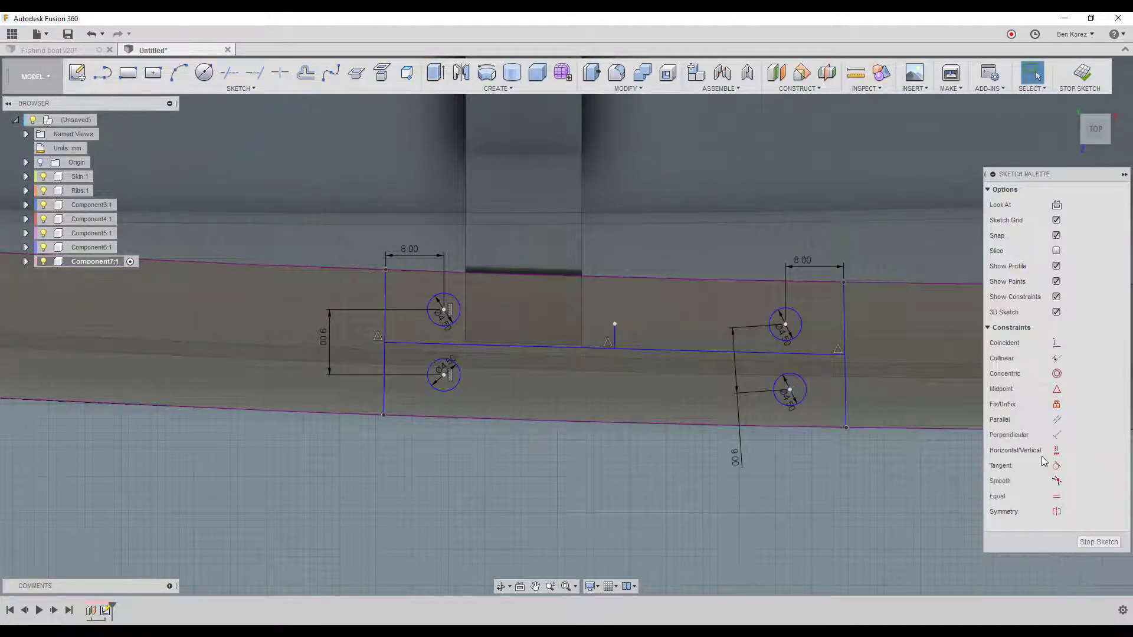
pyautogui.click(1056, 450)
pyautogui.click(790, 390)
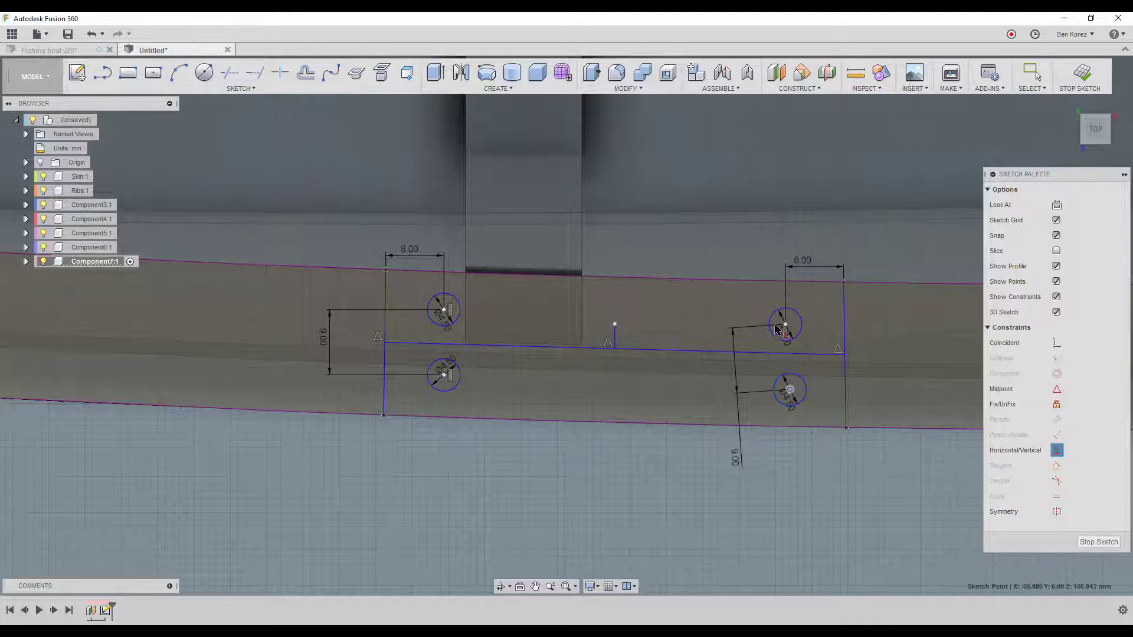
pyautogui.click(785, 325)
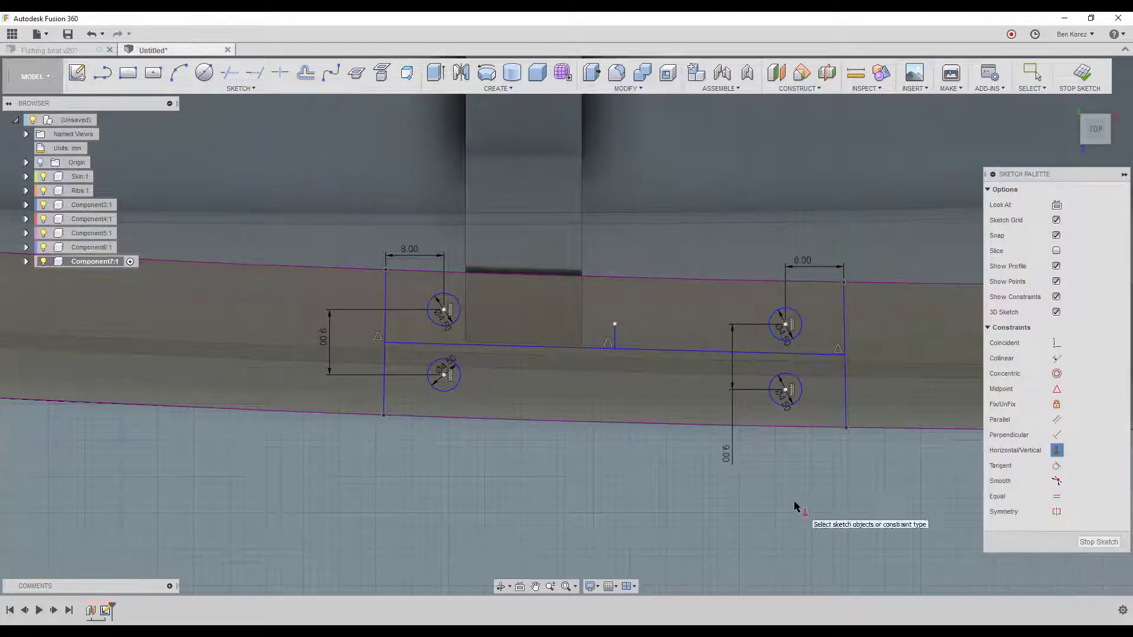
pyautogui.press('Escape')
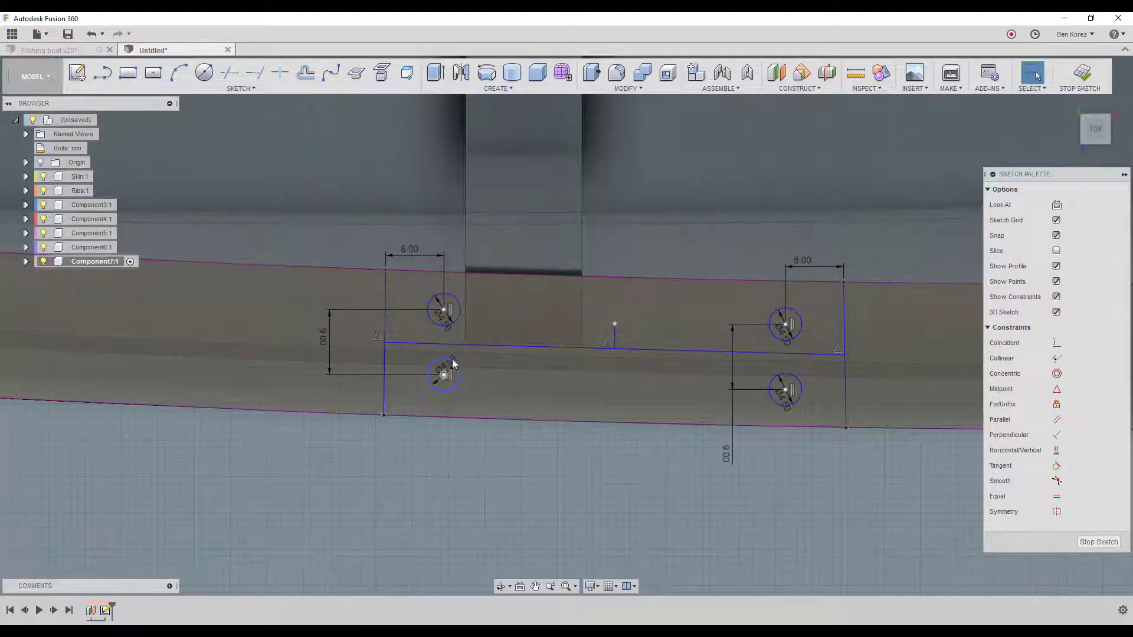
# Shift the pair of circles nearest the seat slightly along the gunwale and dimension the horizontal distance between the cross lines' inboard ends.
pyautogui.moveTo(443, 377); pyautogui.dragTo(446, 381)
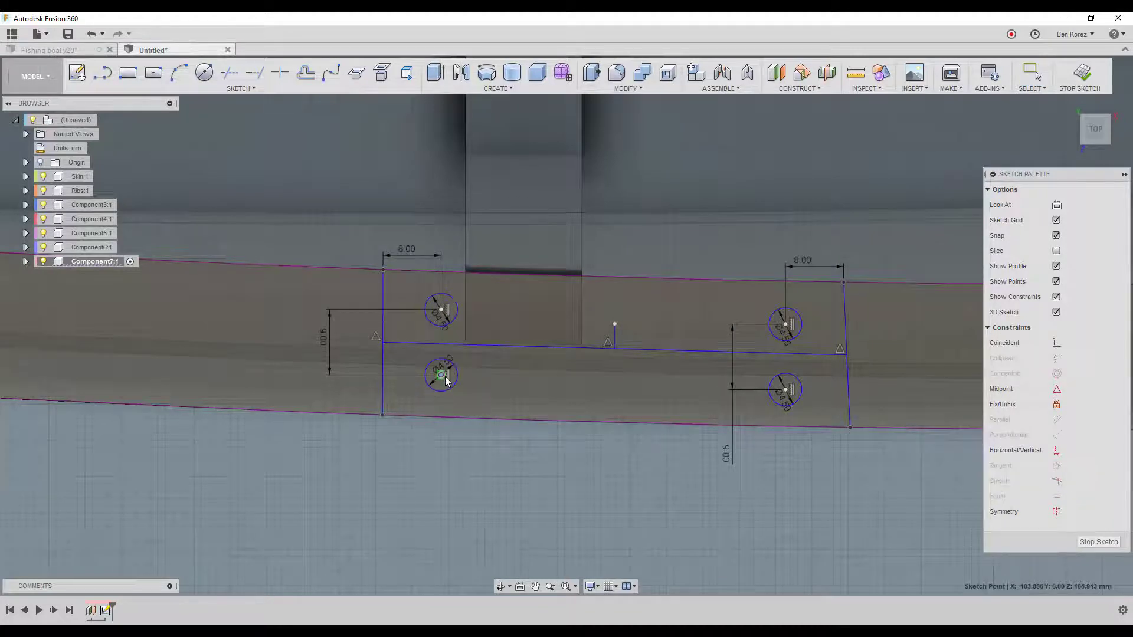
pyautogui.click(454, 509)
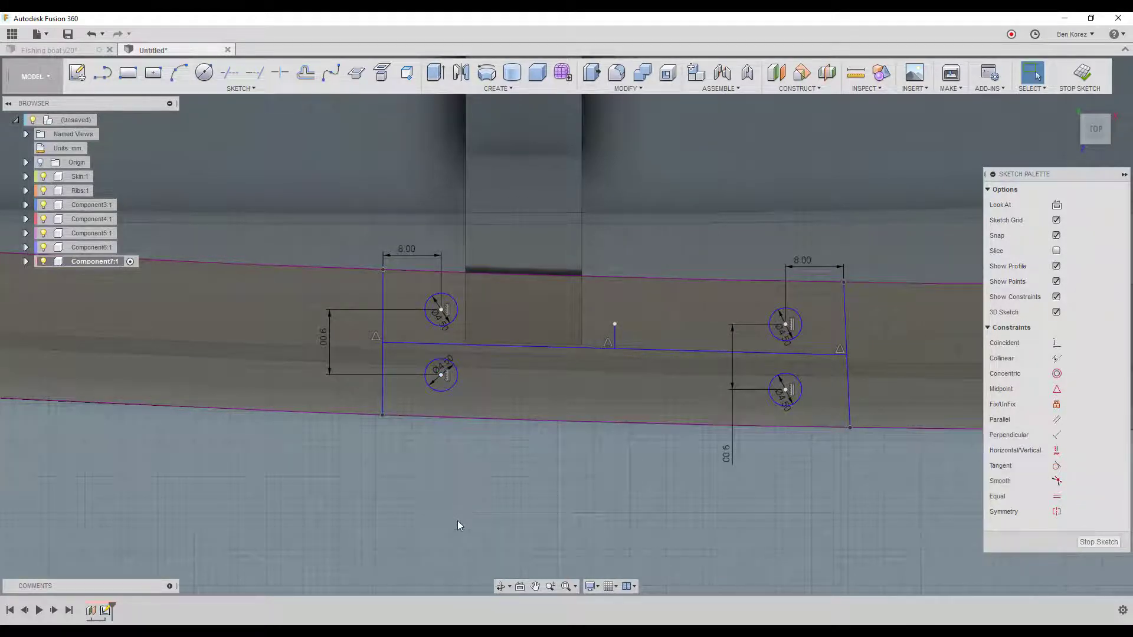
pyautogui.click(384, 270)
pyautogui.click(843, 283)
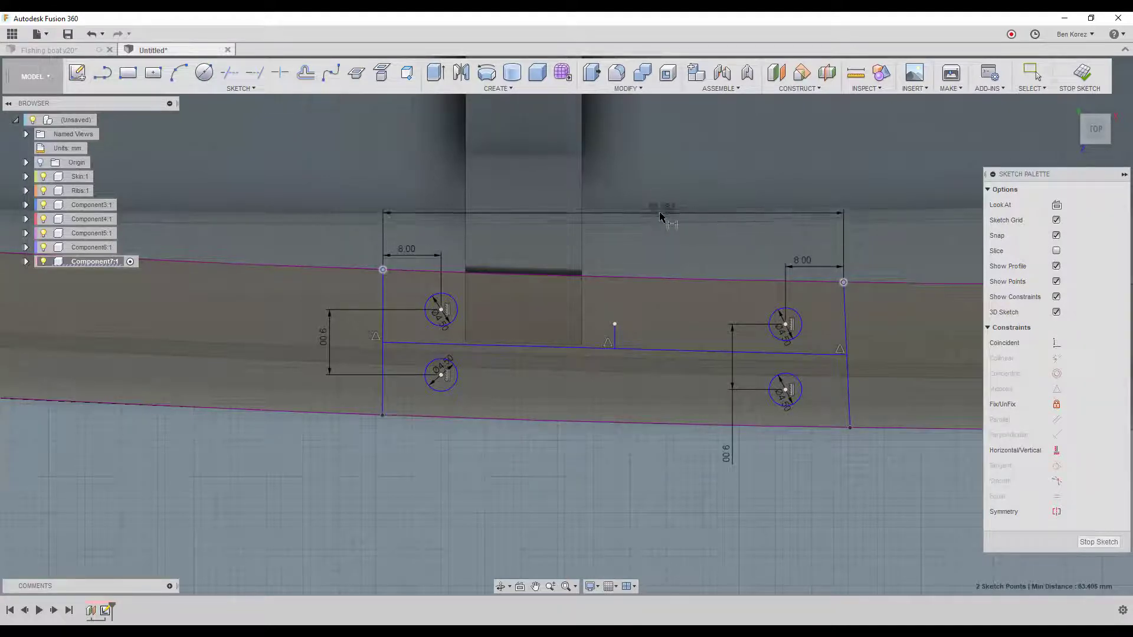
pyautogui.click(686, 214)
pyautogui.press('Return')
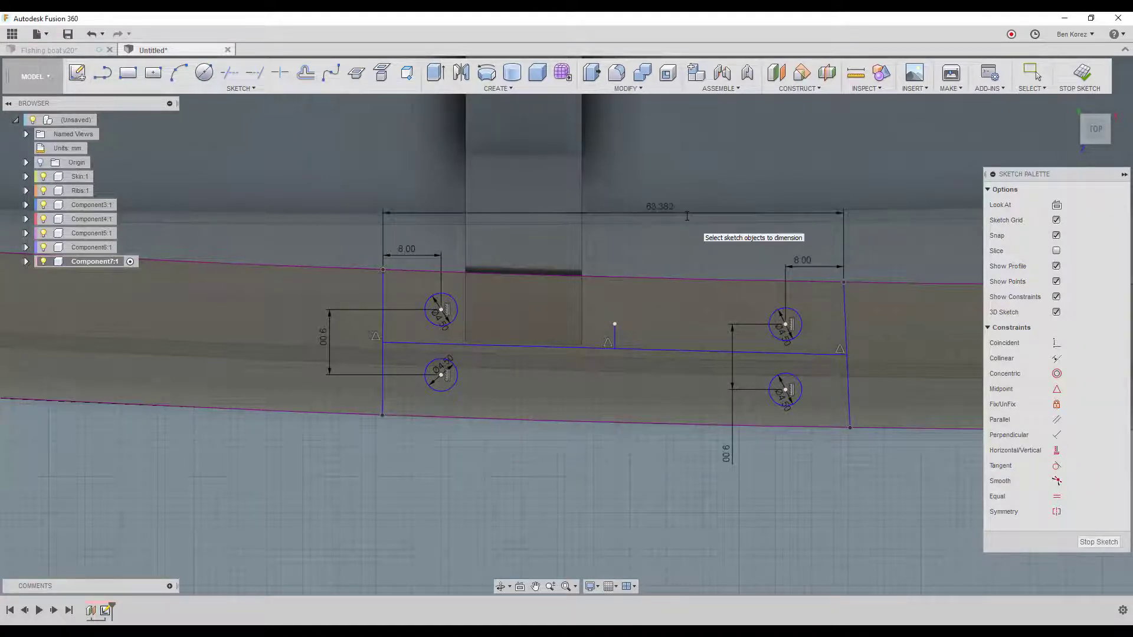
# Apply a Parallel constraint between the two cross lines.
pyautogui.click(1056, 420)
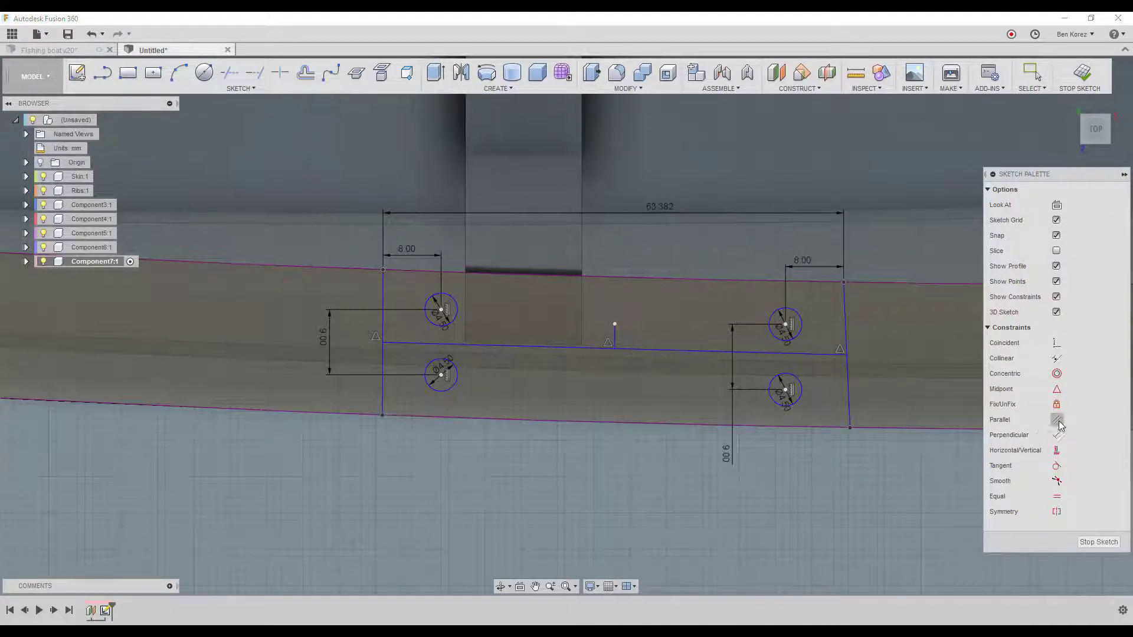
pyautogui.click(848, 394)
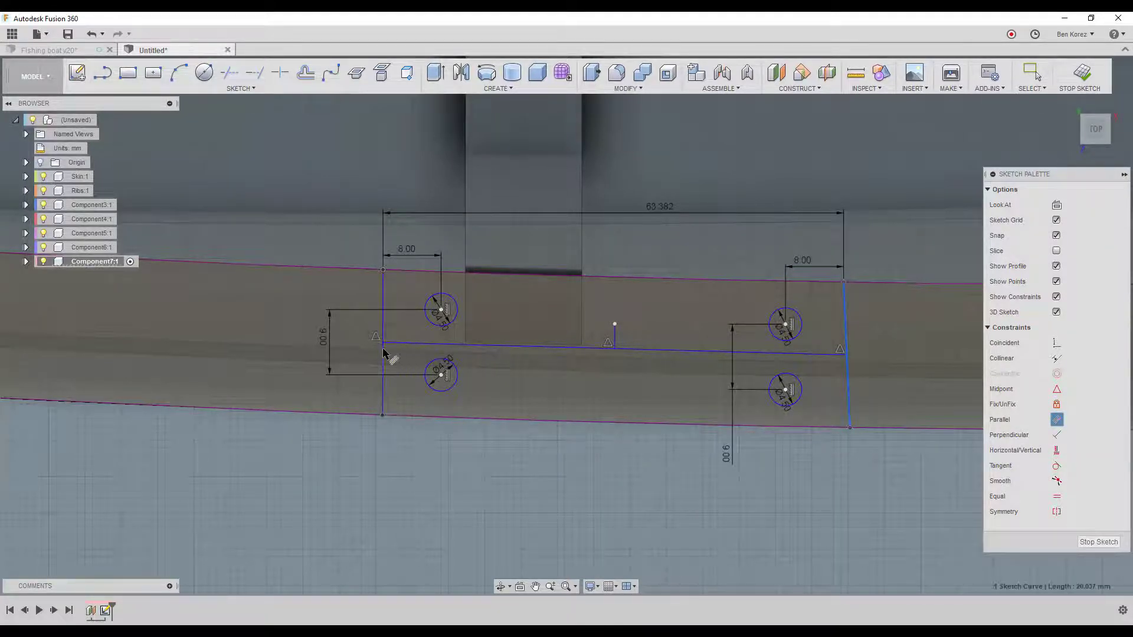
pyautogui.click(384, 365)
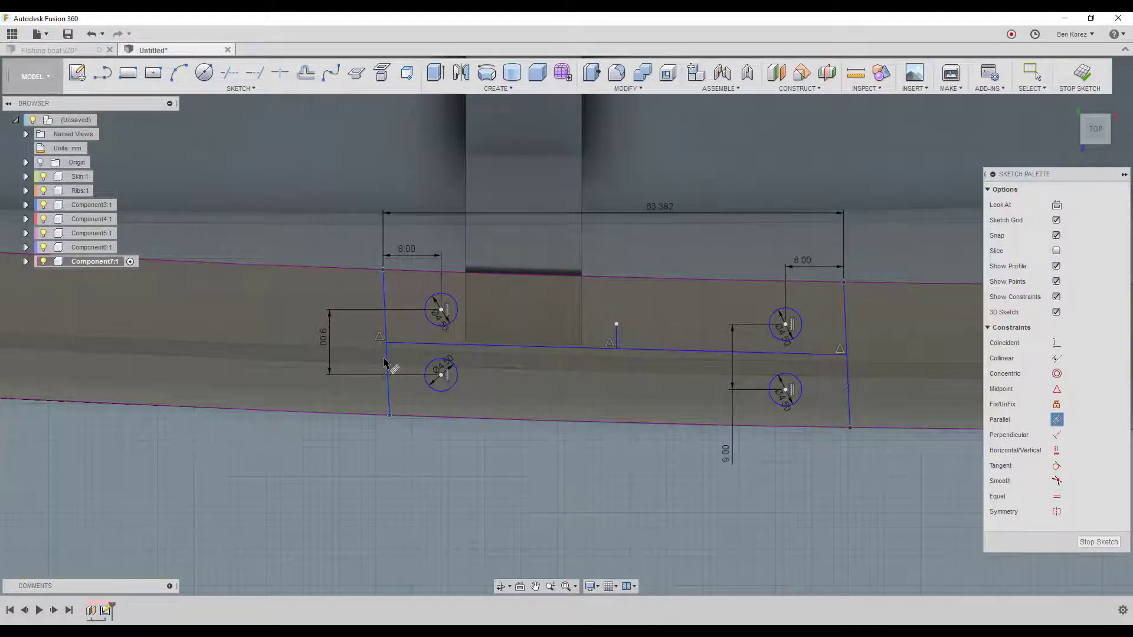
pyautogui.press('Escape')
# Convert the lengthwise line between the cross lines to construction geometry and finish the sketch.
pyautogui.click(574, 348)
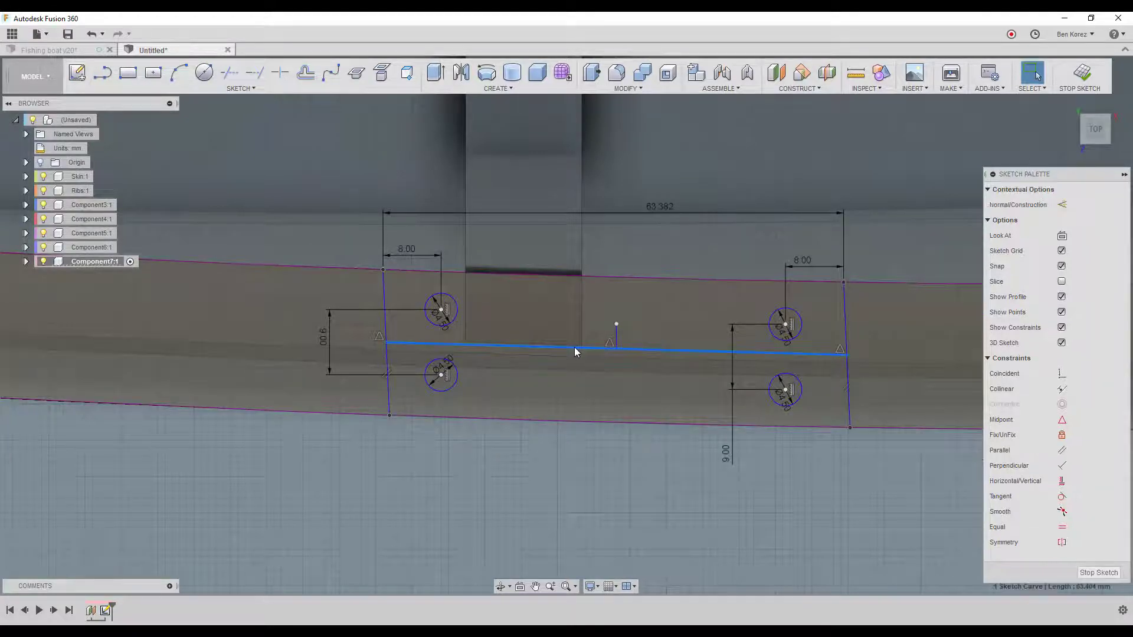
pyautogui.press('x')
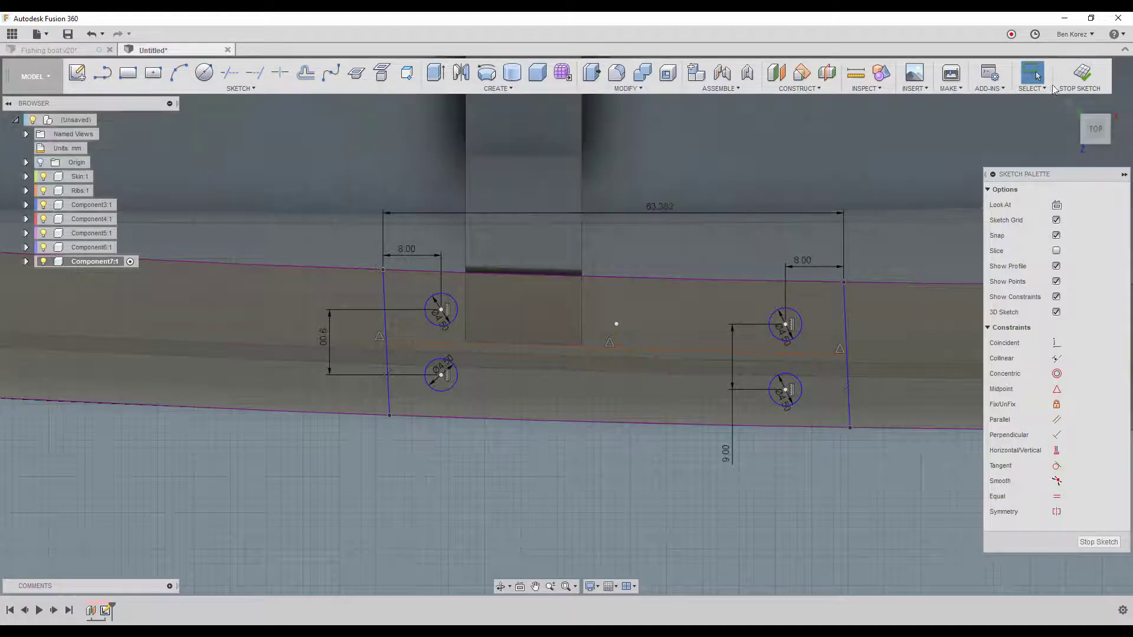
pyautogui.click(1088, 71)
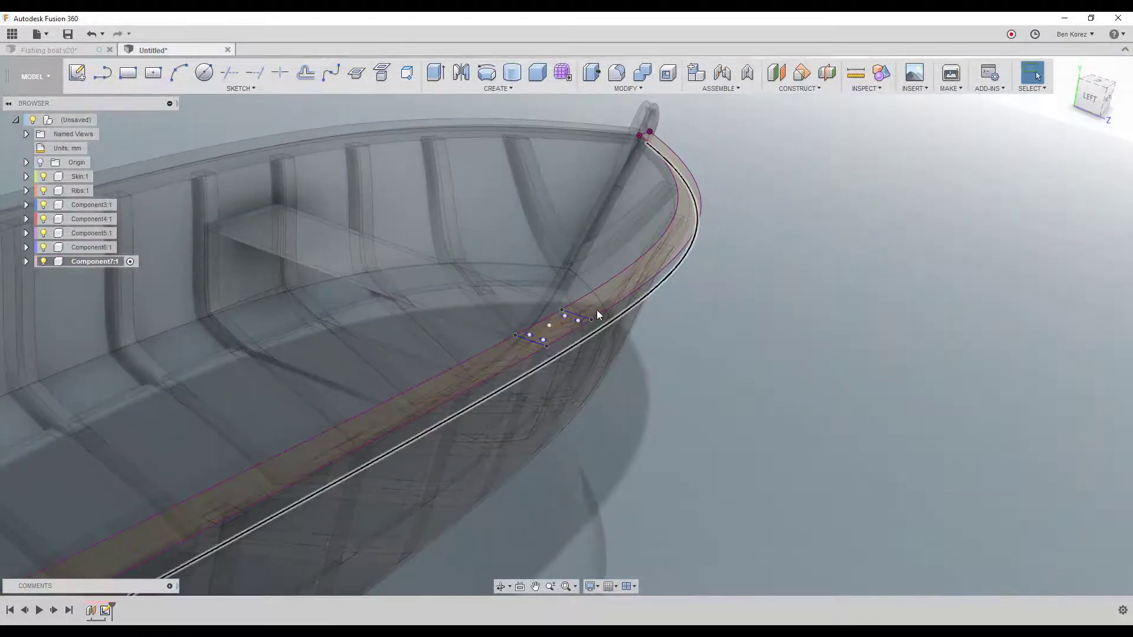
# Extrude the plate profile around the four holes 5 mm upward as a new body.
pyautogui.scroll(5, 553, 324)
pyautogui.scroll(3, 554, 328)
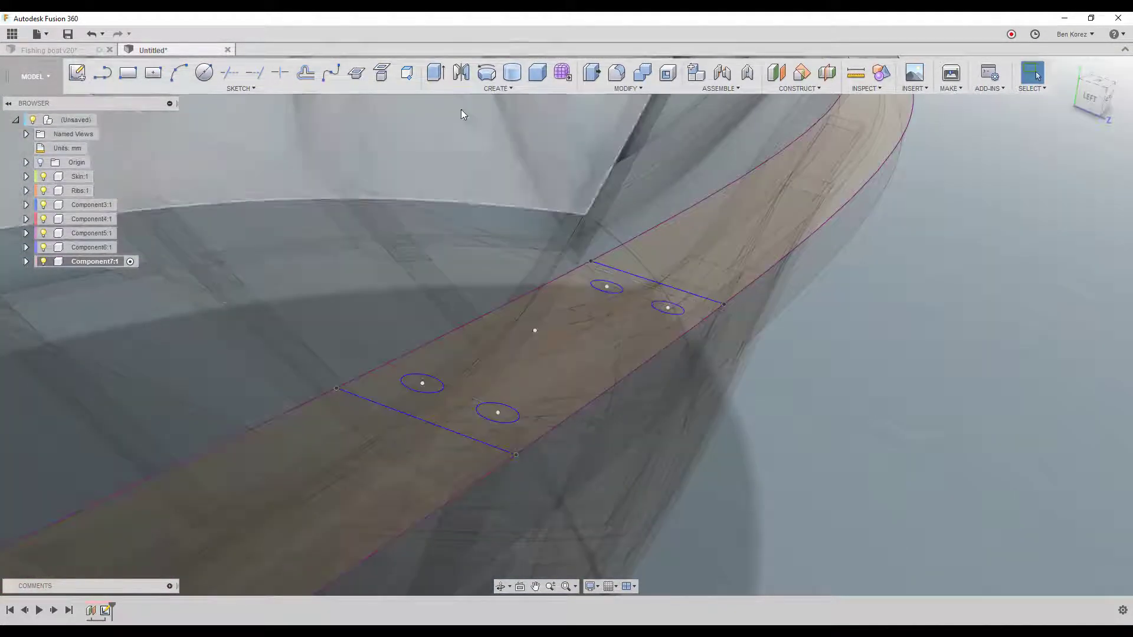
pyautogui.press('e')
pyautogui.click(615, 359)
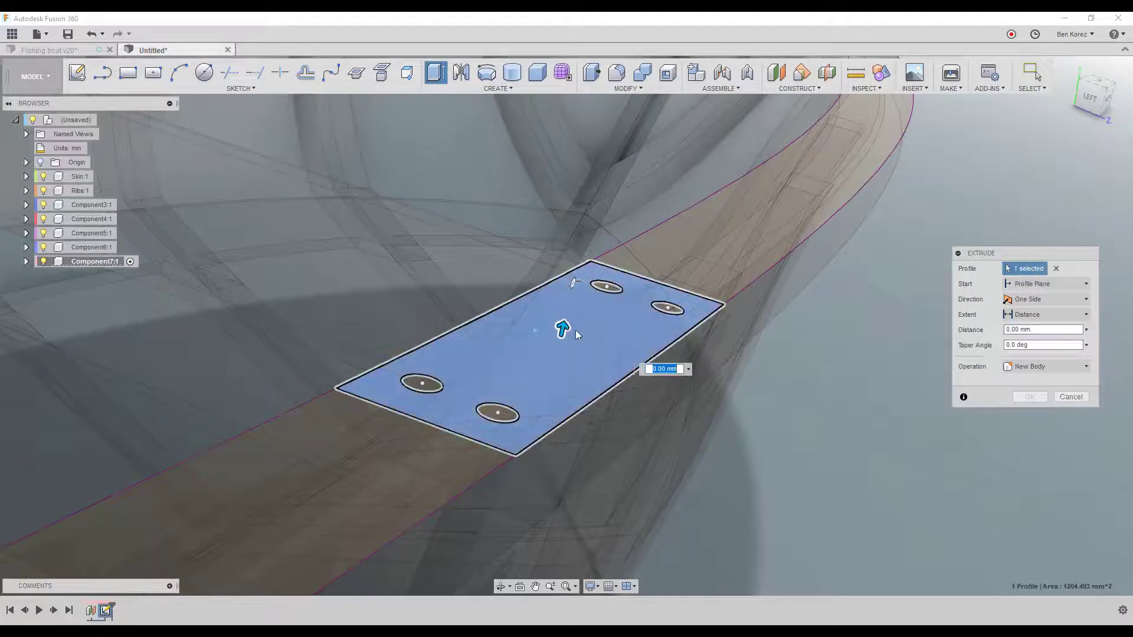
pyautogui.moveTo(564, 327); pyautogui.dragTo(569, 294)
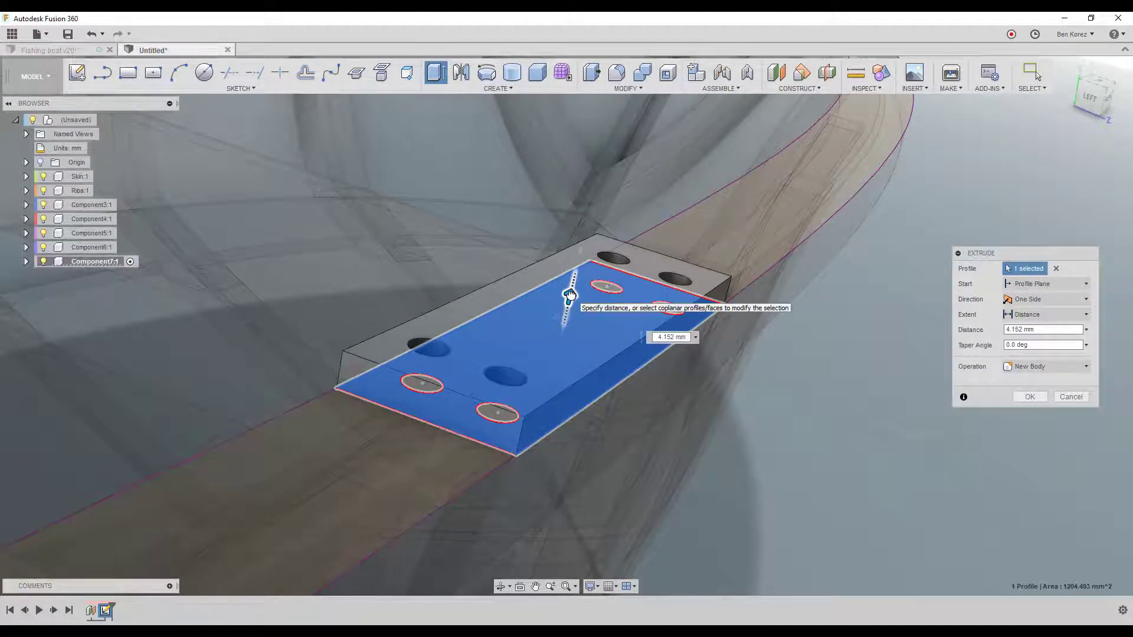
pyautogui.write('5')
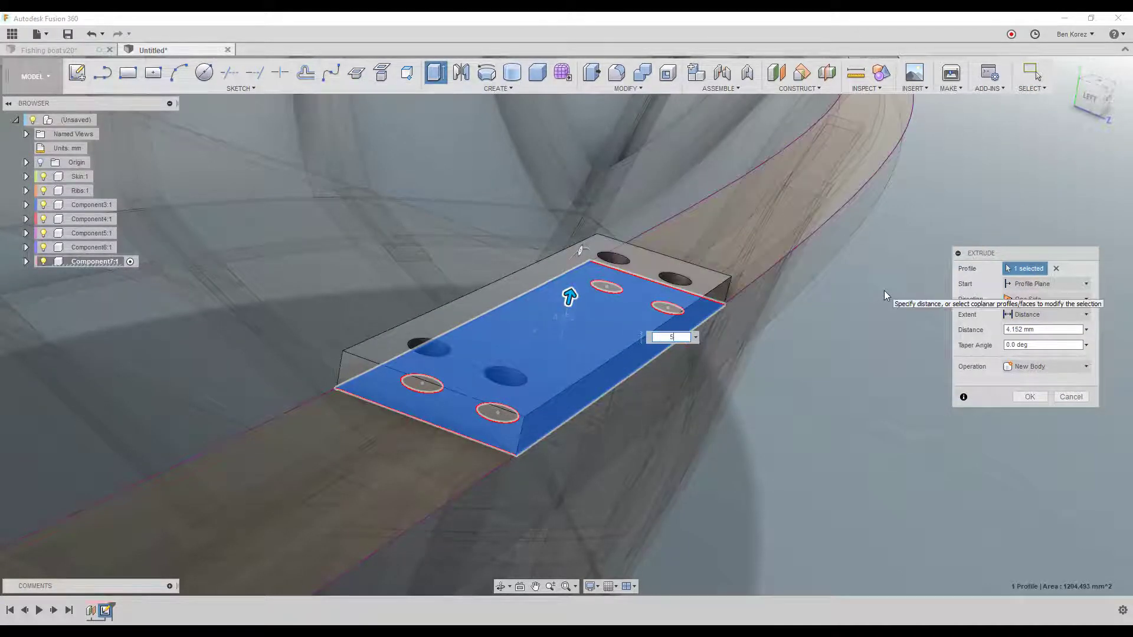
pyautogui.press('Return')
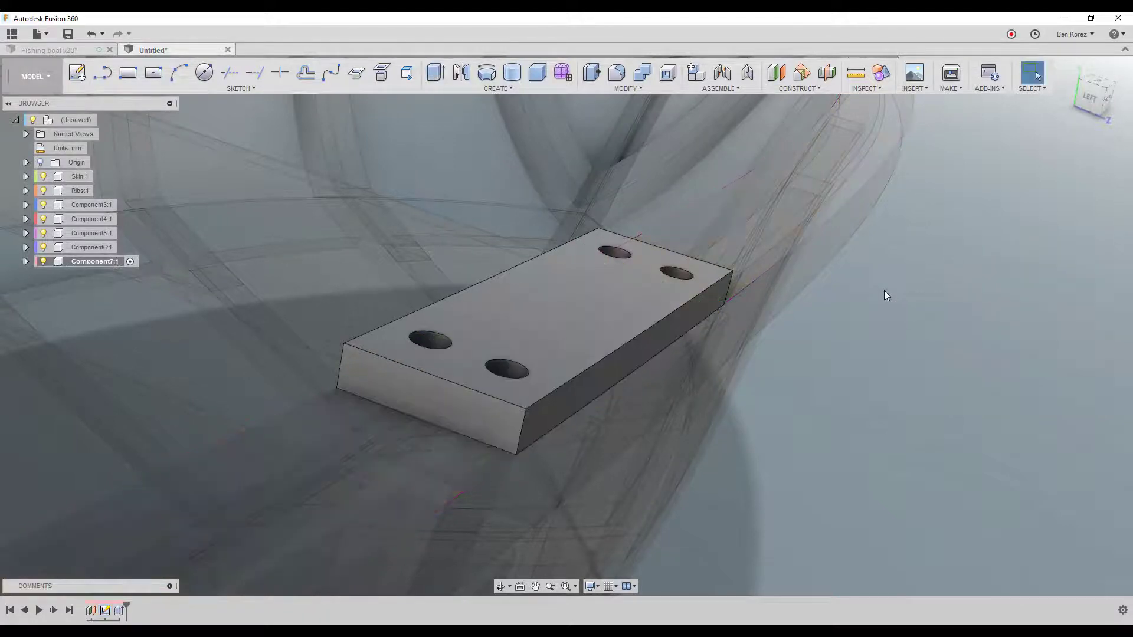
# Sketch an 8 mm diameter circle near the centre of the plate's upper face, midway between the hole pairs, and finish the sketch.
pyautogui.scroll(-5, 722, 412)
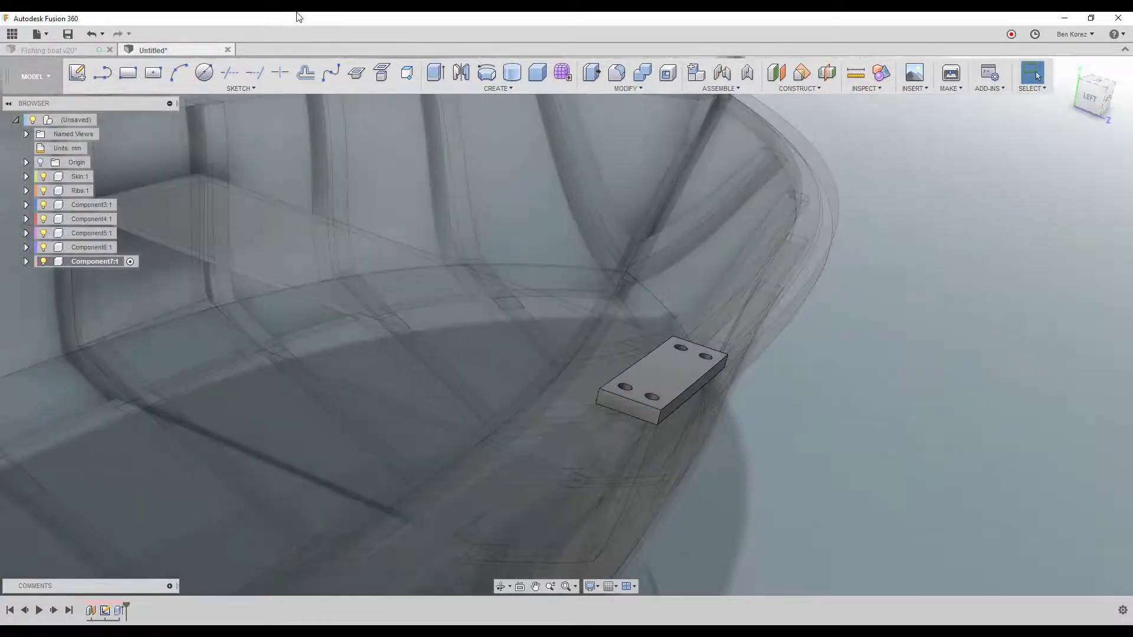
pyautogui.click(76, 72)
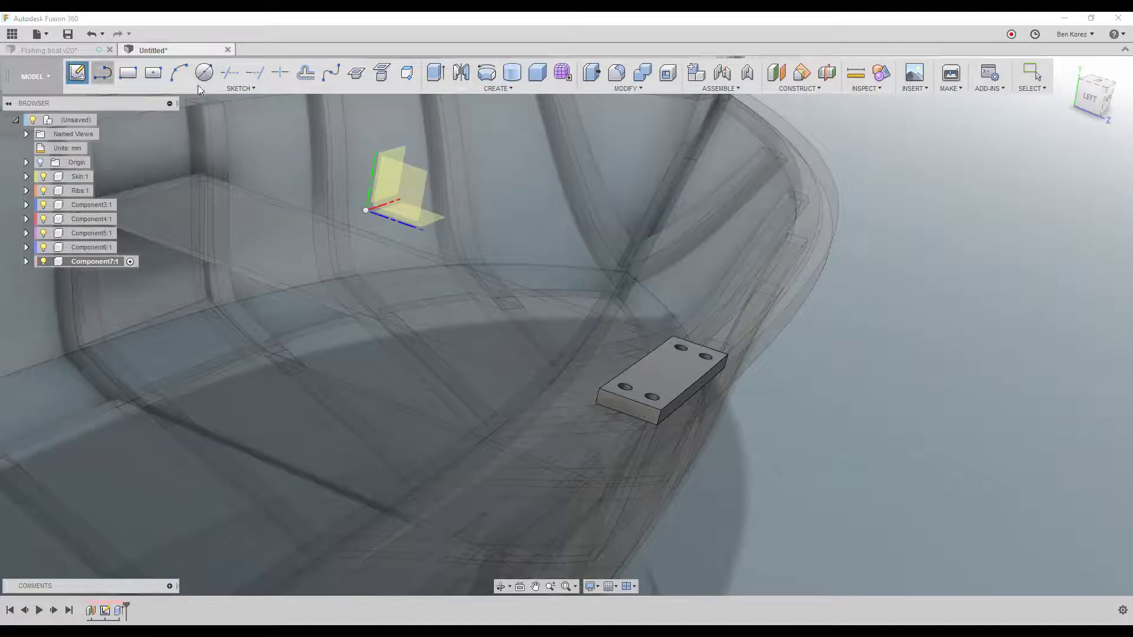
pyautogui.click(669, 374)
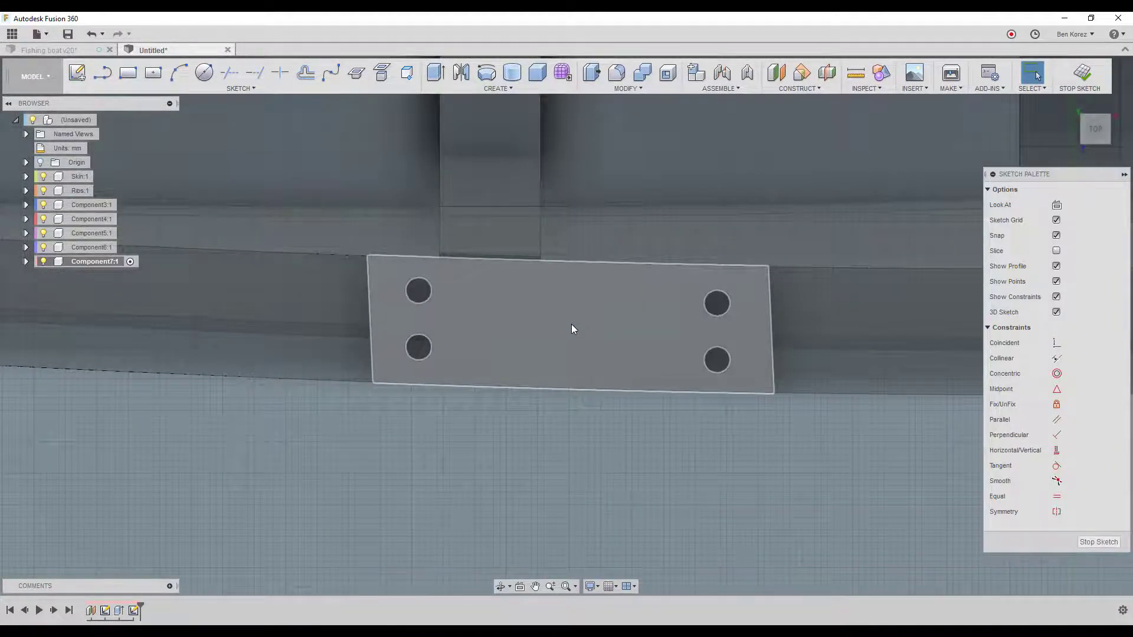
pyautogui.press('c')
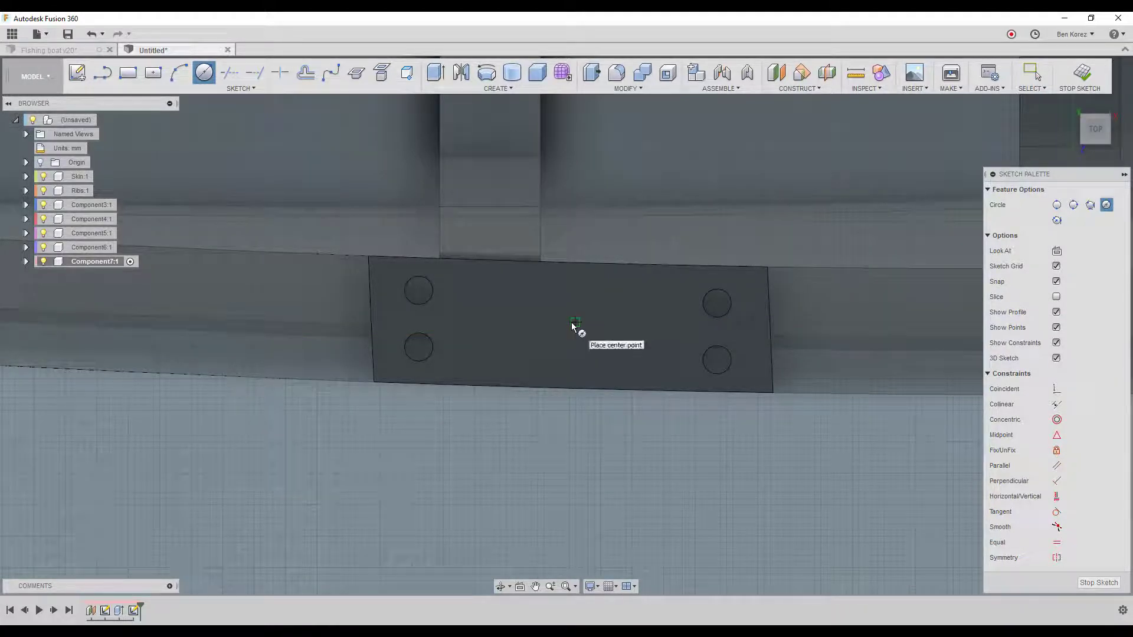
pyautogui.click(569, 324)
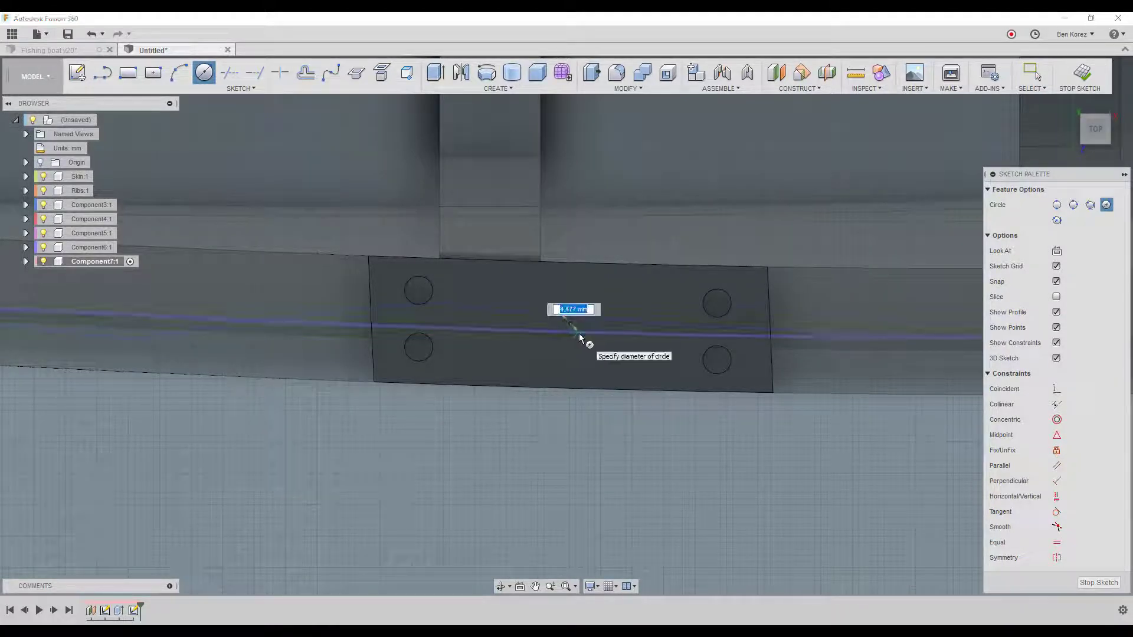
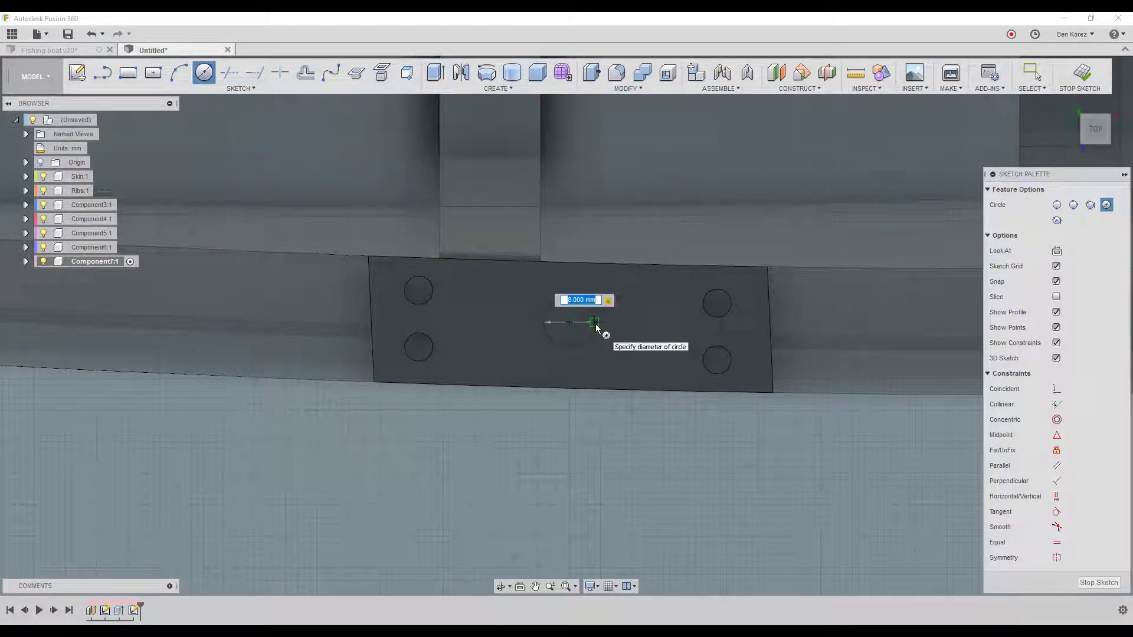
pyautogui.click(596, 329)
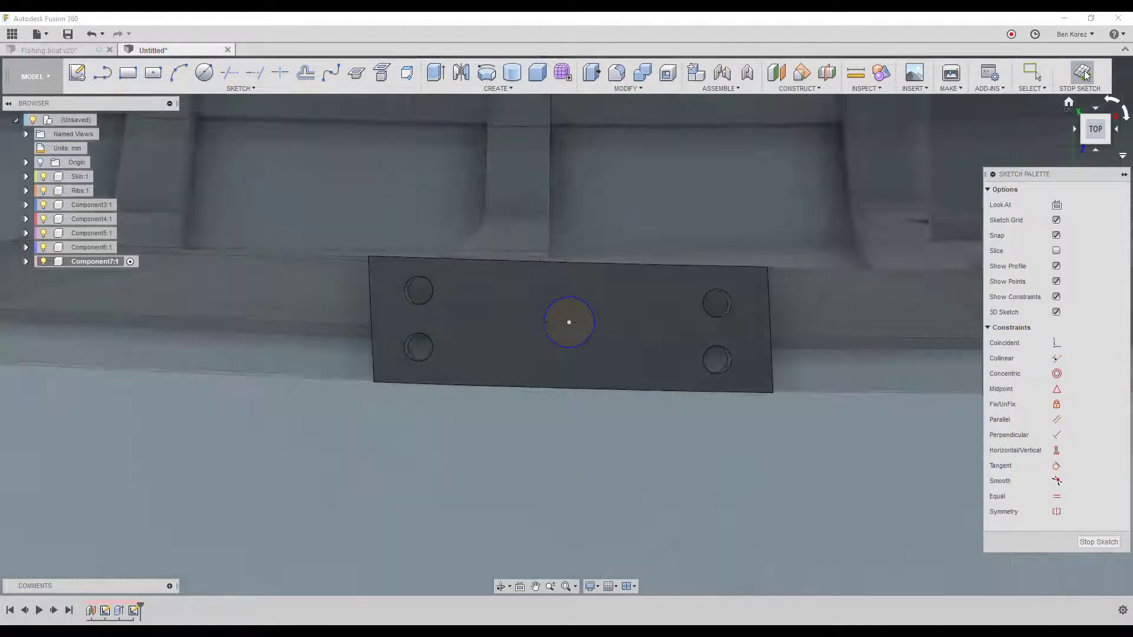
pyautogui.click(1084, 72)
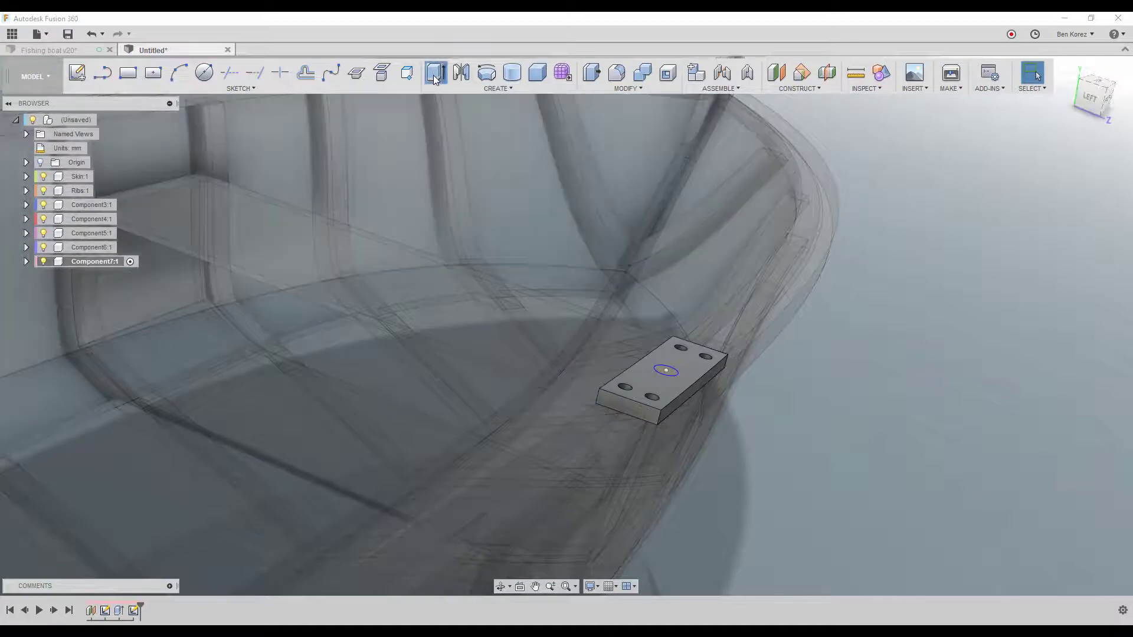
# Extrude the central circle about 12 mm upward as a peg joined to the plate.
pyautogui.click(435, 75)
pyautogui.click(667, 371)
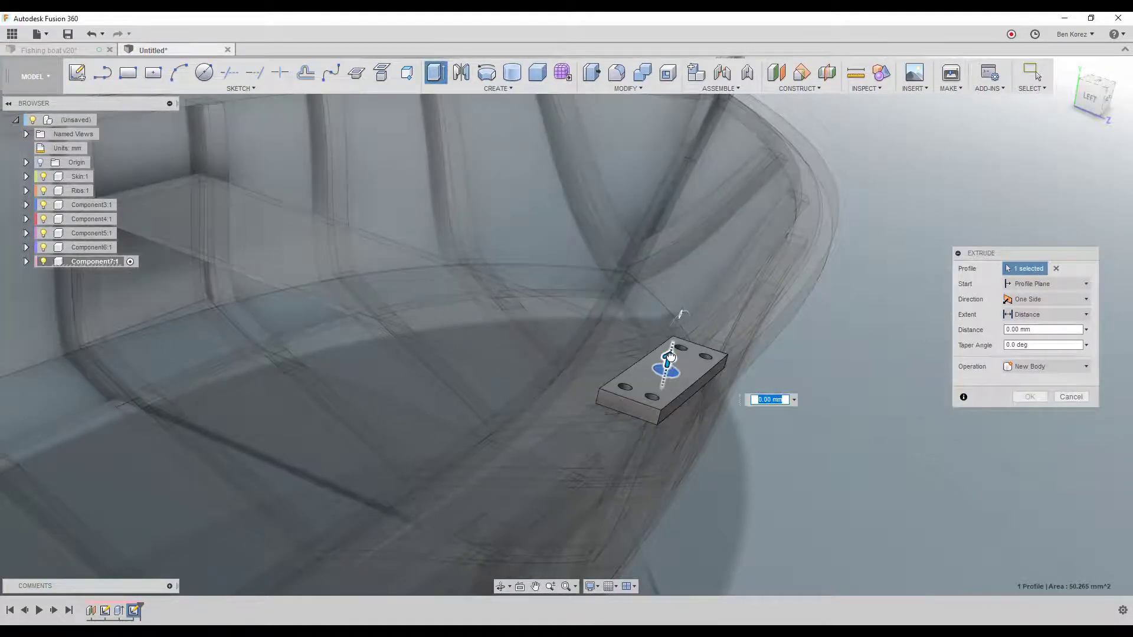
pyautogui.moveTo(669, 357); pyautogui.dragTo(679, 326)
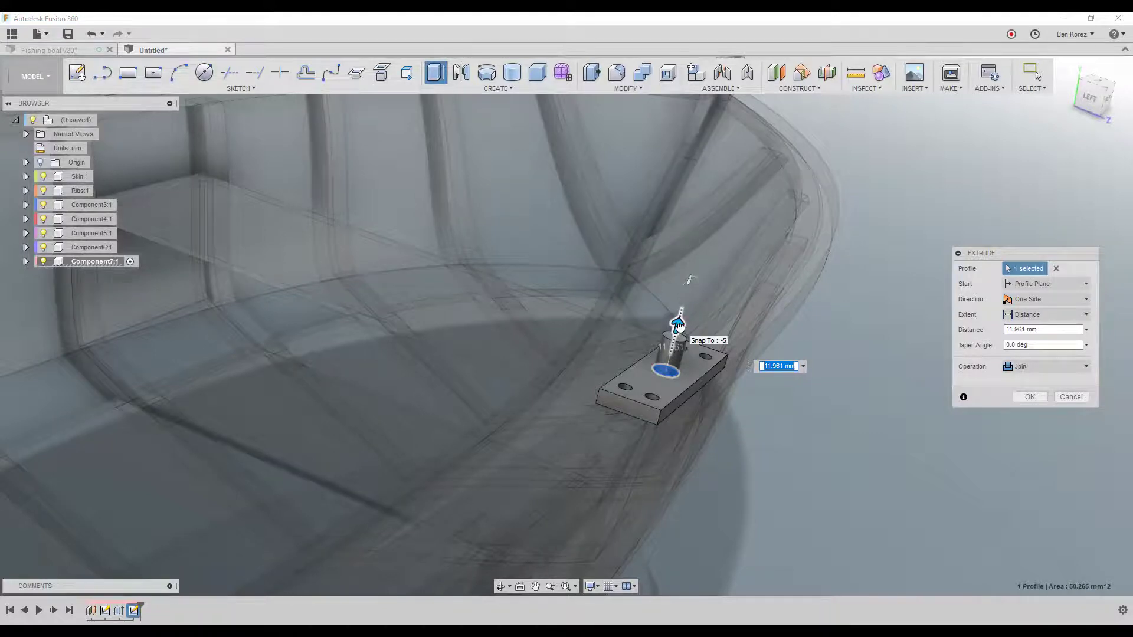
pyautogui.press('Return')
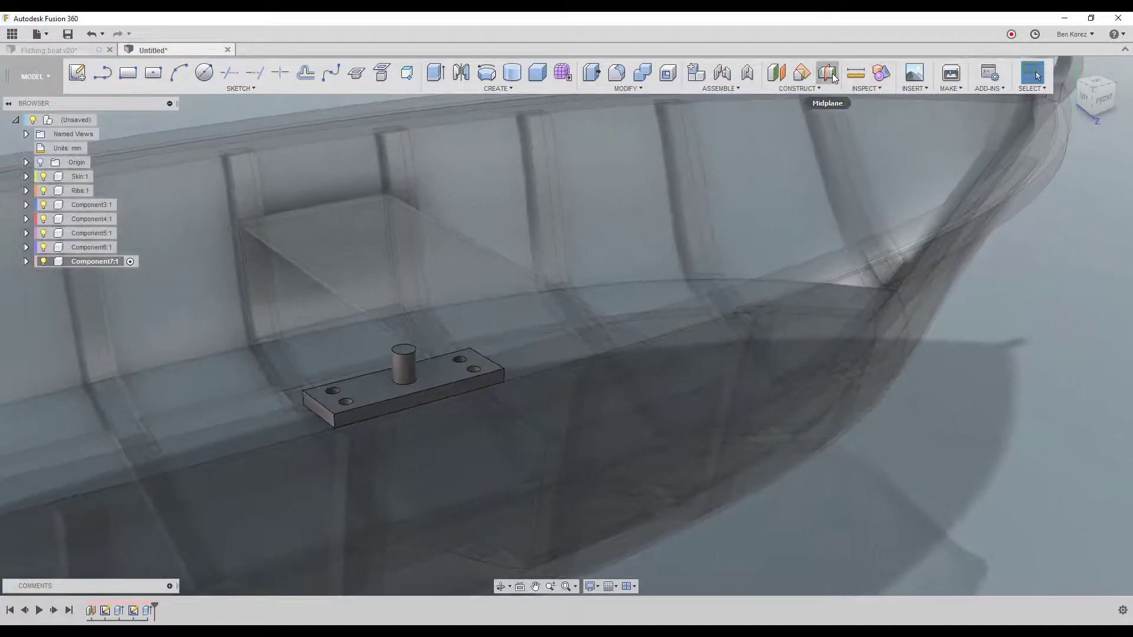
# Construct an axis through the cylindrical peg and a plane at 0 degrees through that axis.
pyautogui.click(794, 89)
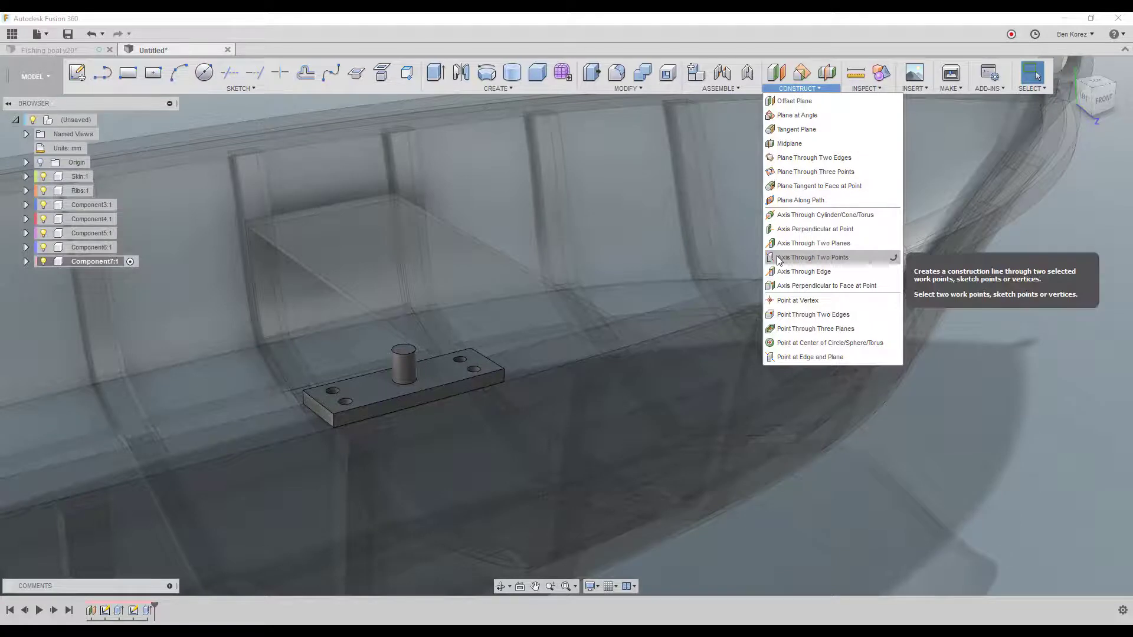
pyautogui.click(403, 352)
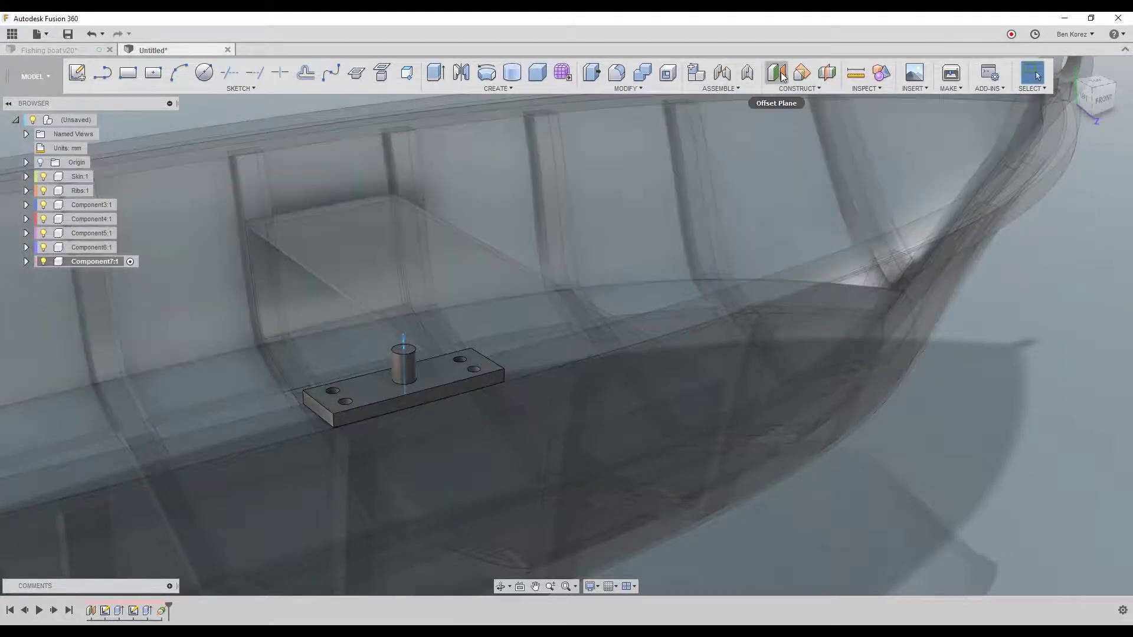
pyautogui.click(802, 72)
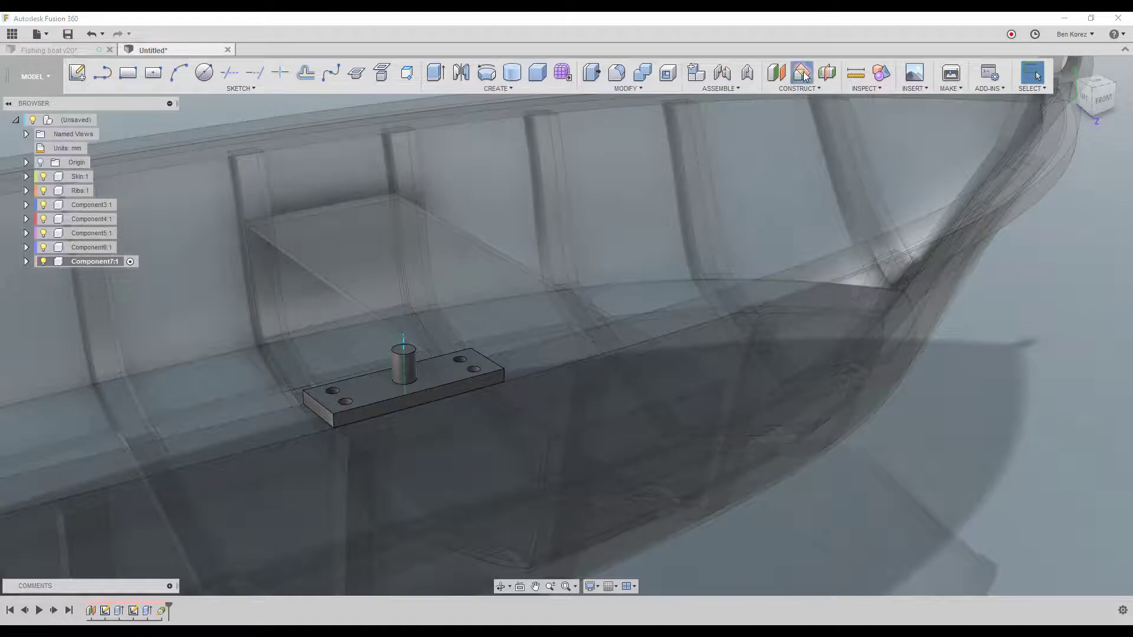
pyautogui.click(405, 345)
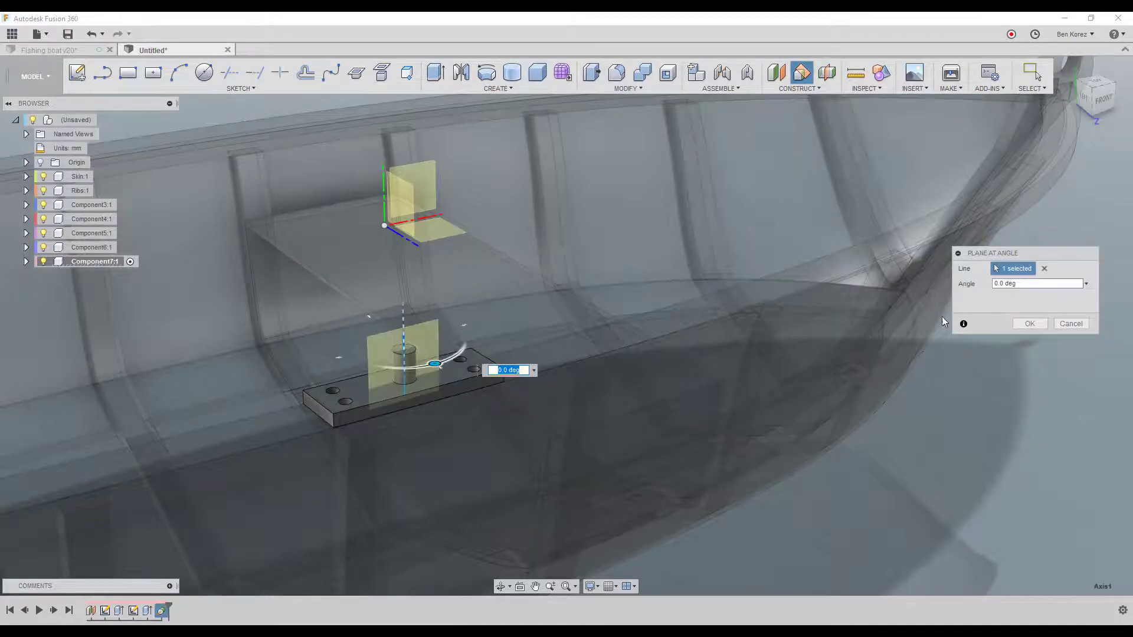
pyautogui.click(1027, 323)
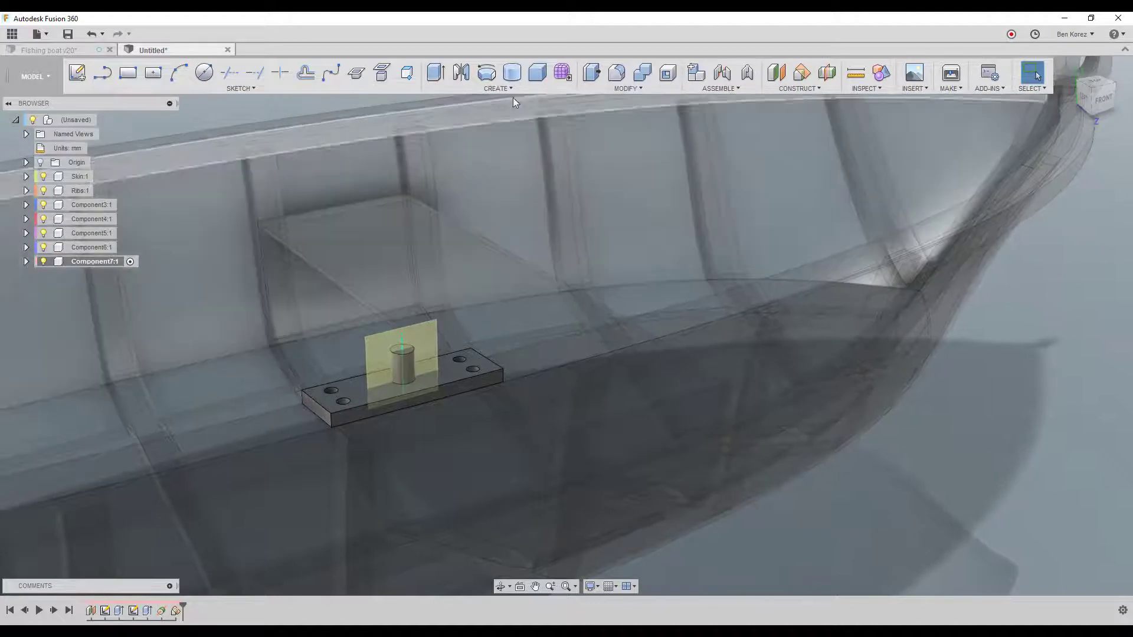
pyautogui.click(483, 88)
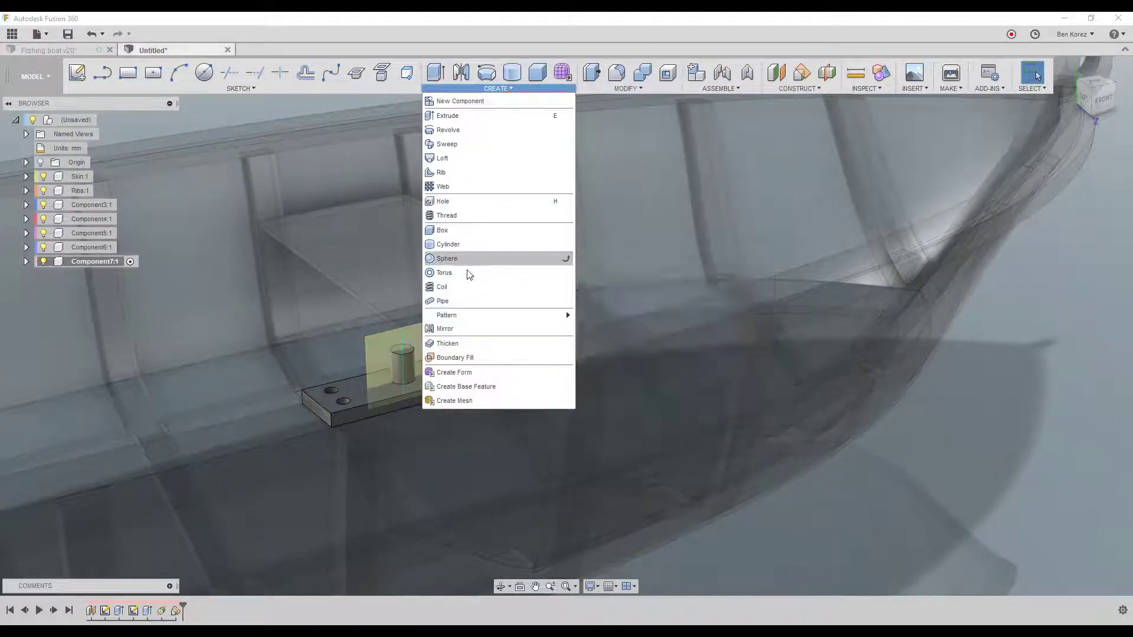
pyautogui.click(473, 259)
pyautogui.click(401, 340)
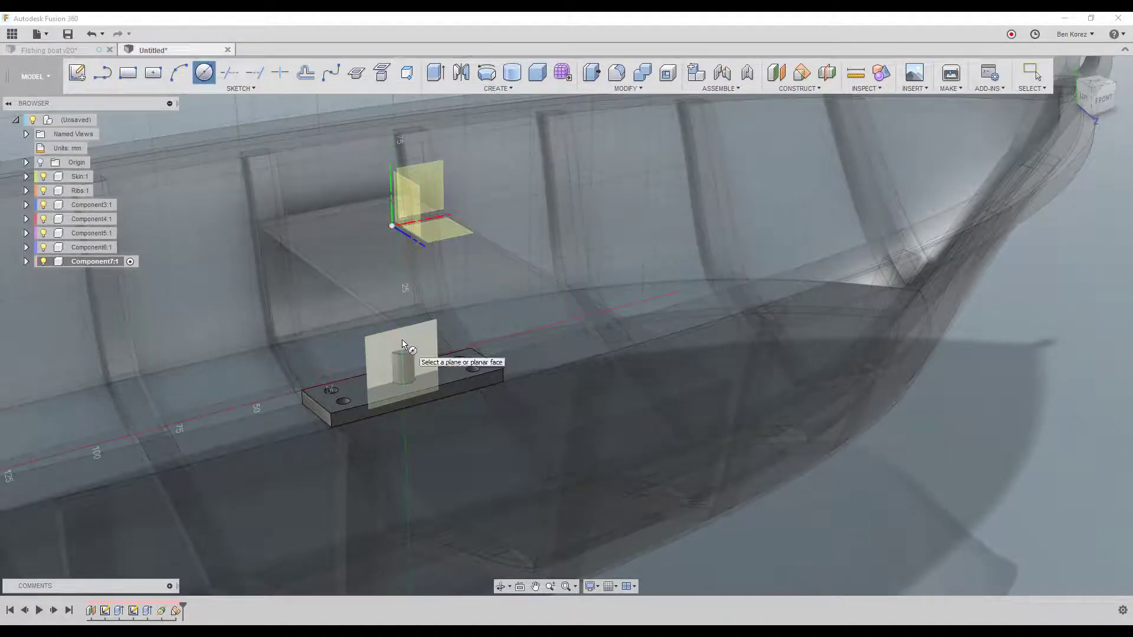
pyautogui.click(403, 344)
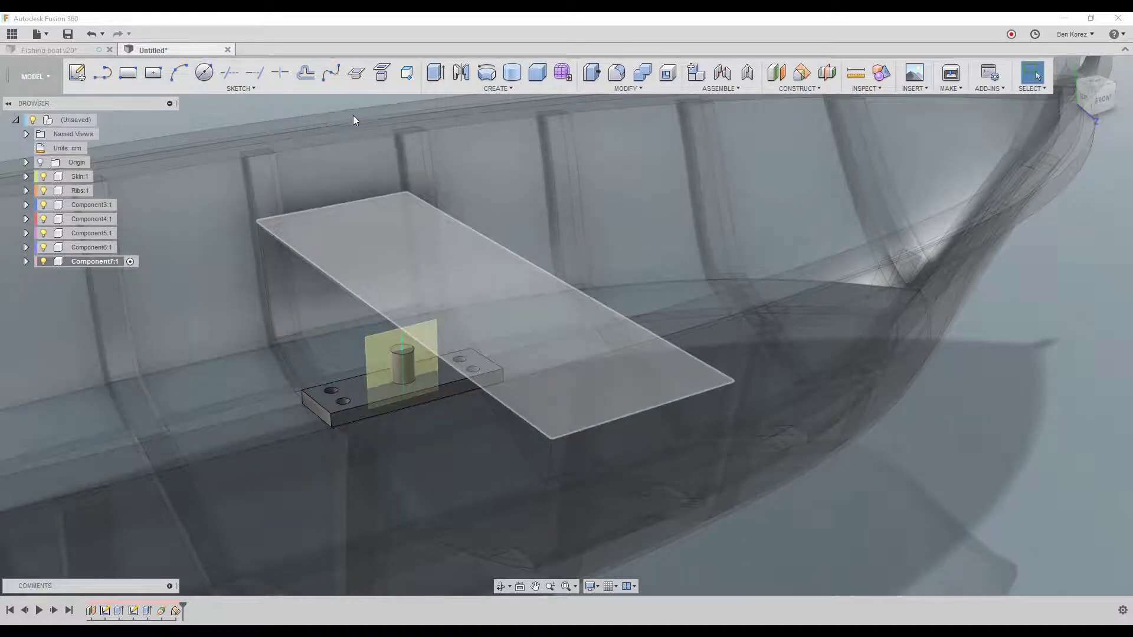
pyautogui.press('Escape')
# Sketch a circle on the plane through the peg's axis, centred on the axis above the peg and overlapping its upper part.
pyautogui.click(78, 74)
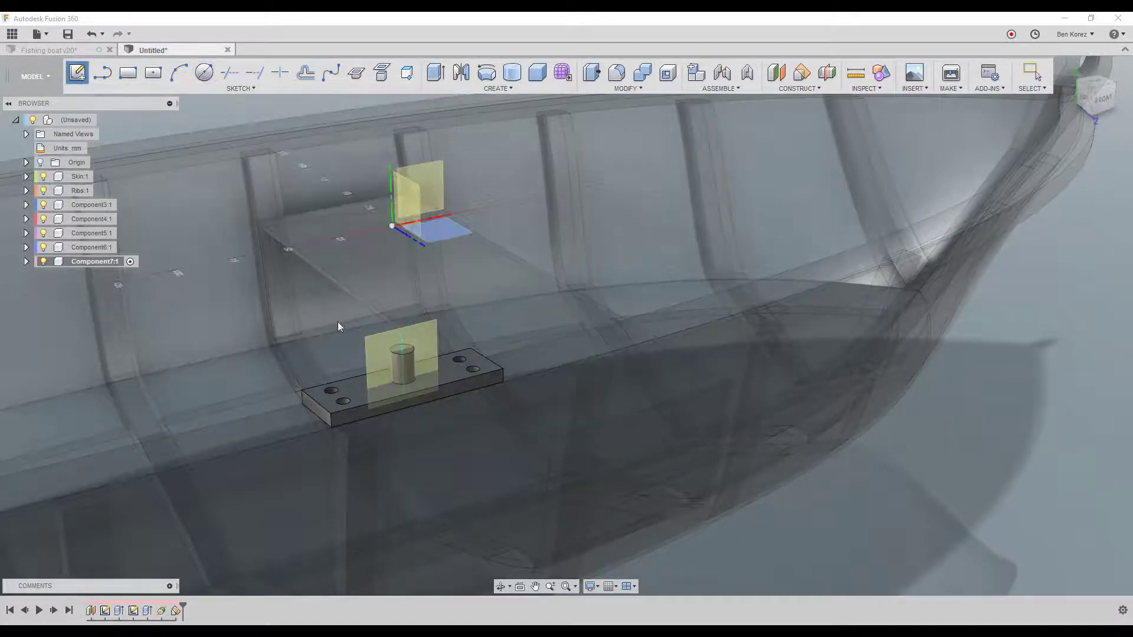
pyautogui.click(413, 342)
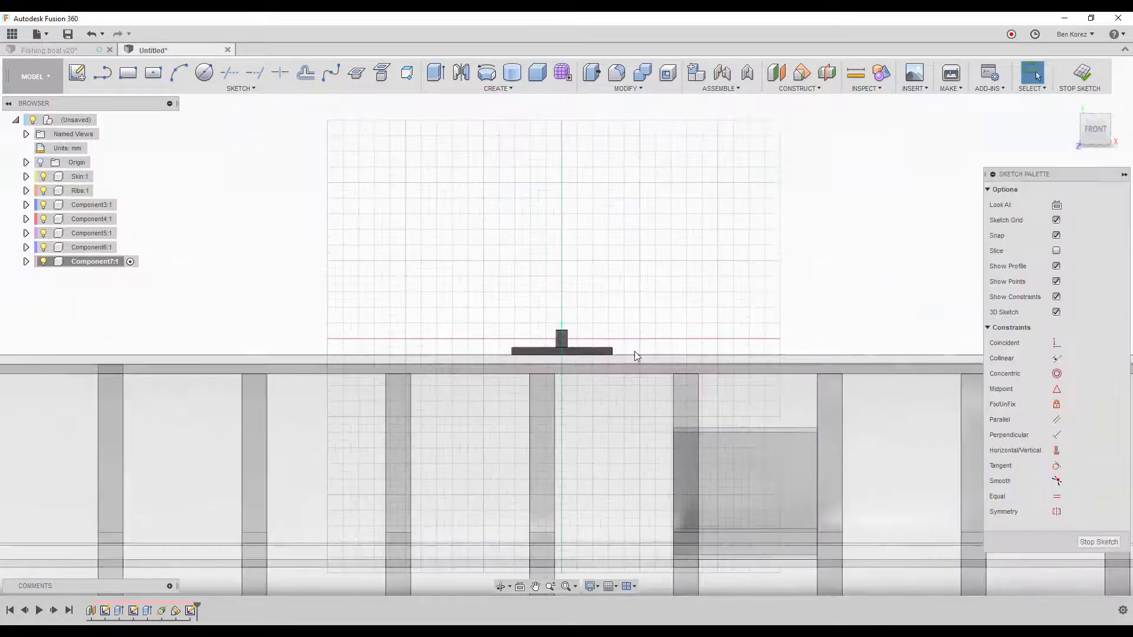
pyautogui.scroll(5, 550, 335)
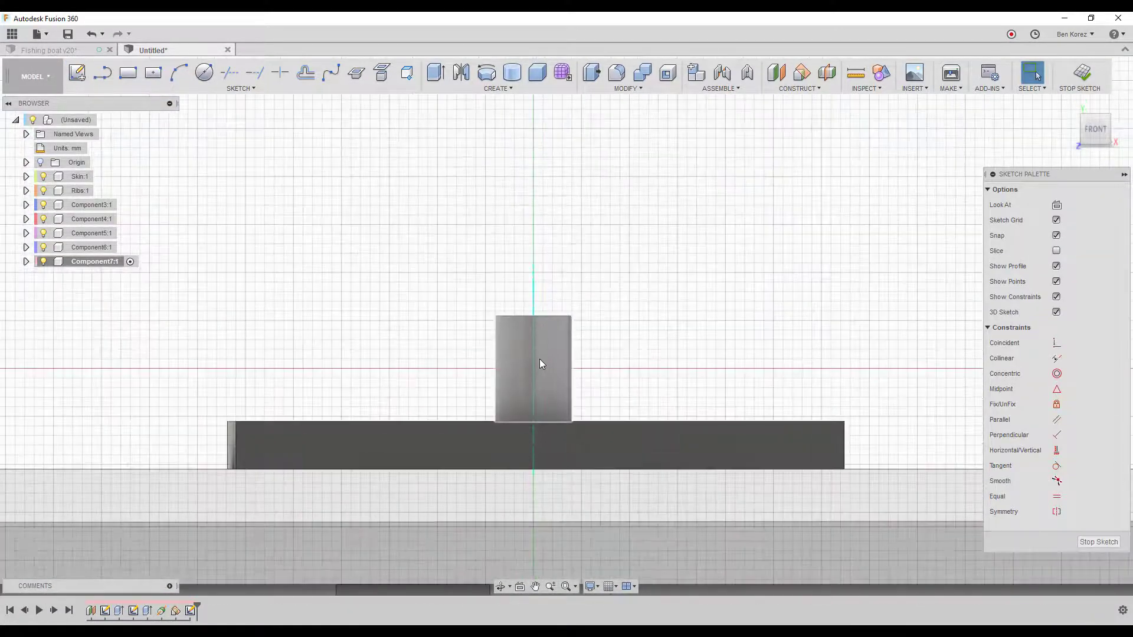
pyautogui.click(204, 74)
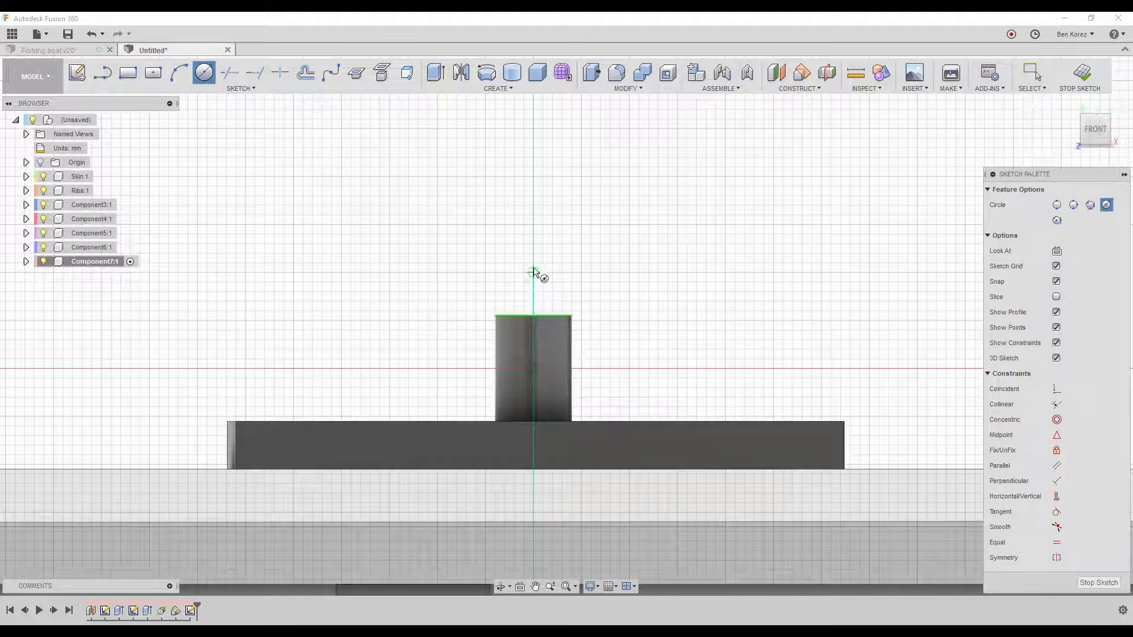
pyautogui.click(533, 243)
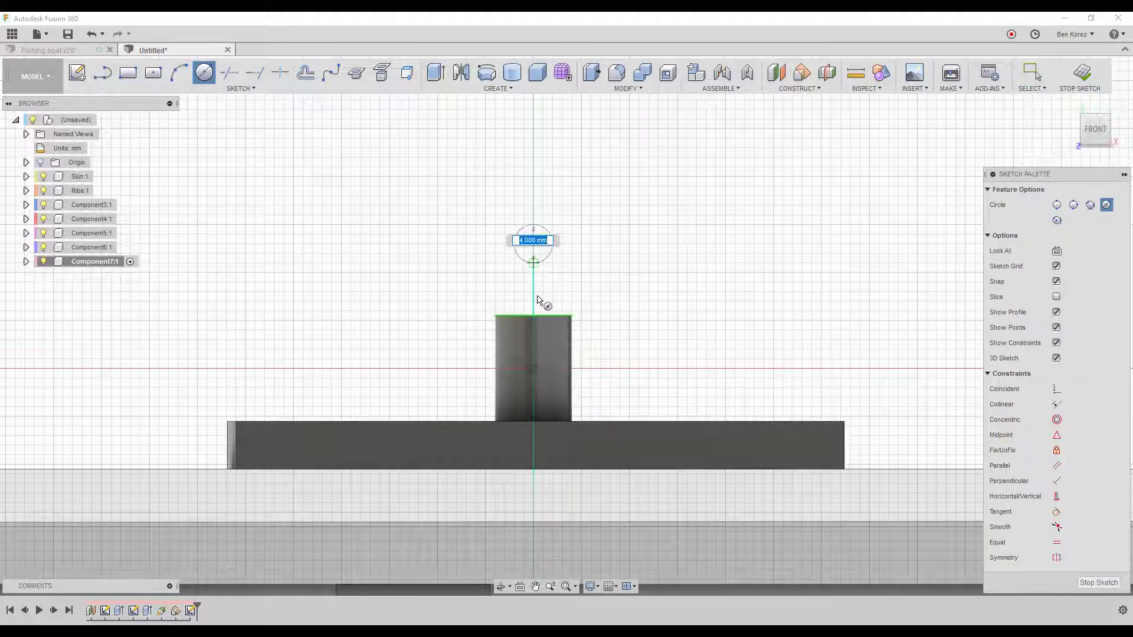
pyautogui.click(538, 360)
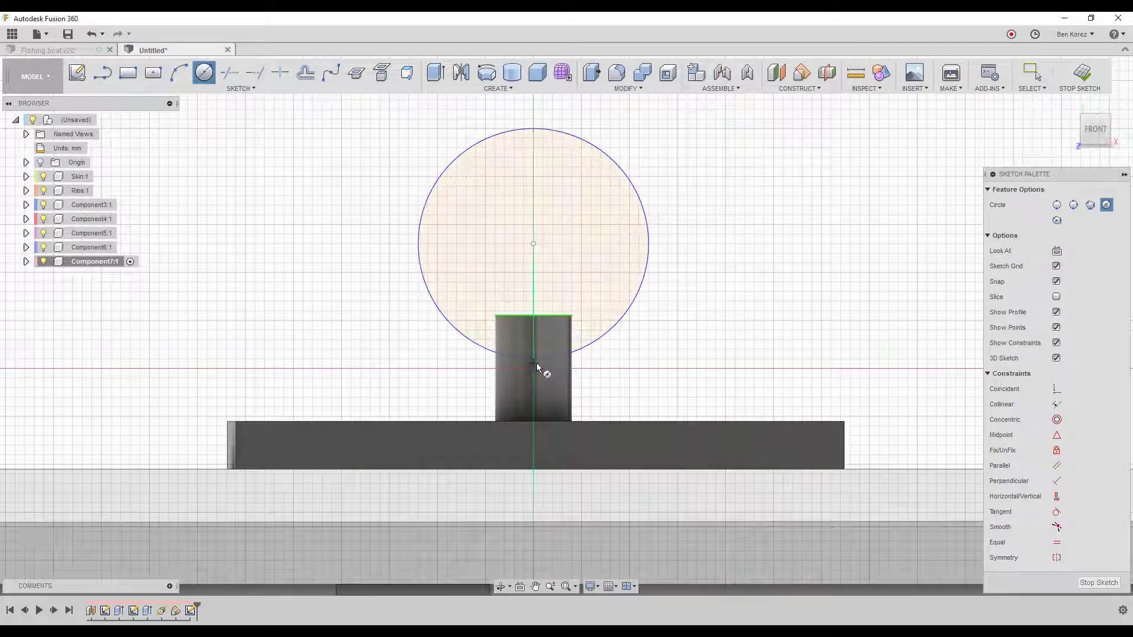
pyautogui.click(1036, 73)
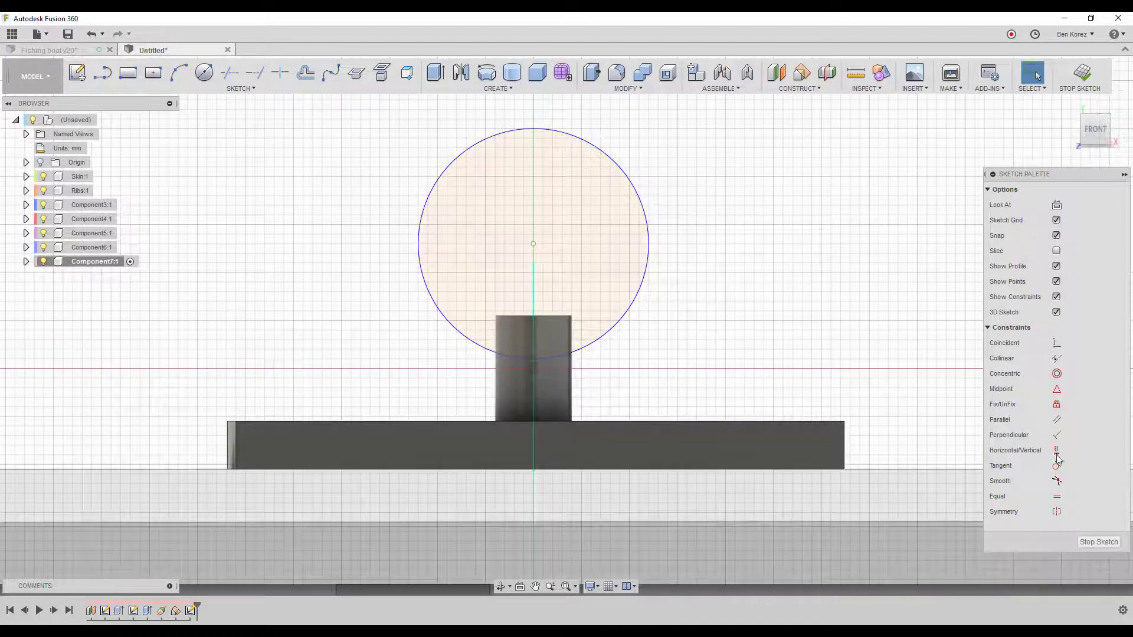
# Constrain the circle coincident with the sketch origin on the peg's axis and finish the sketch.
pyautogui.click(1057, 343)
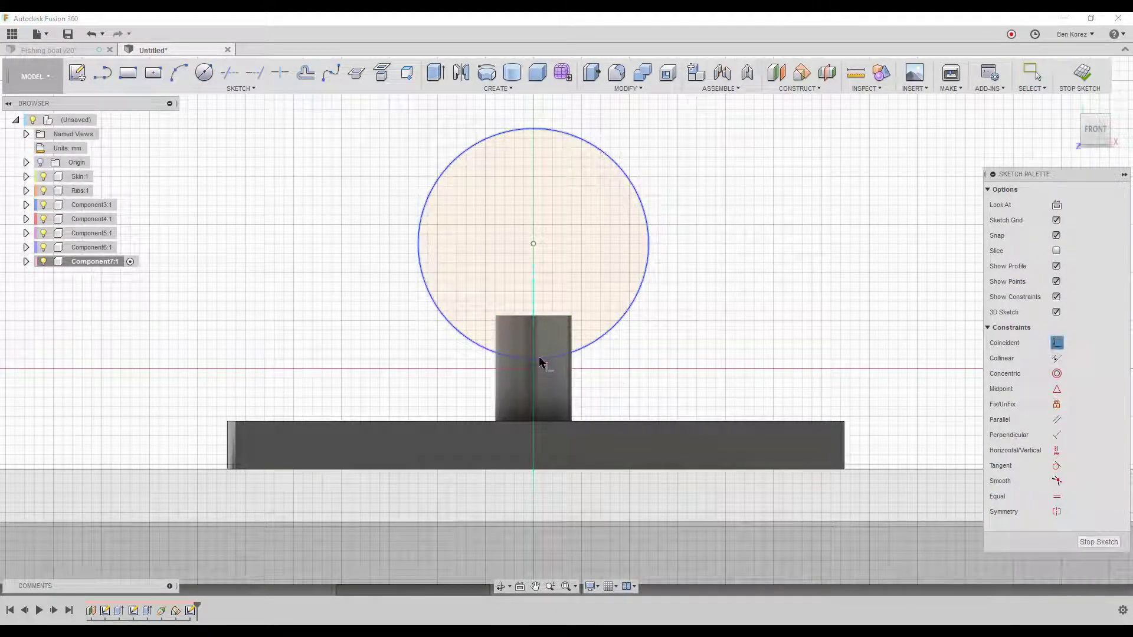
pyautogui.click(539, 359)
pyautogui.click(533, 369)
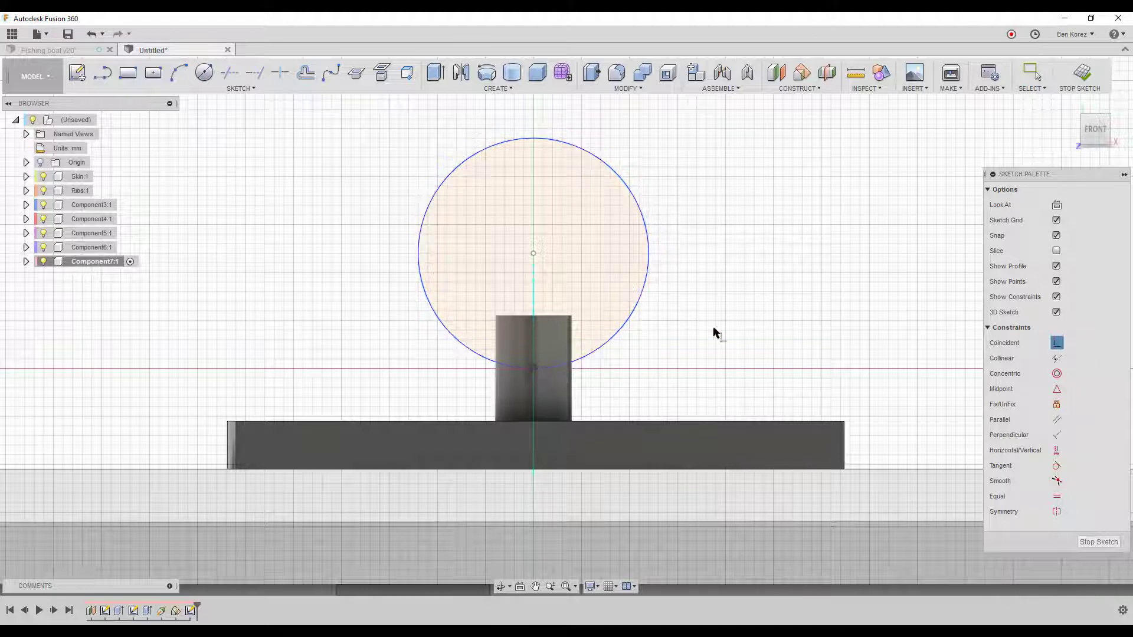
pyautogui.click(1082, 73)
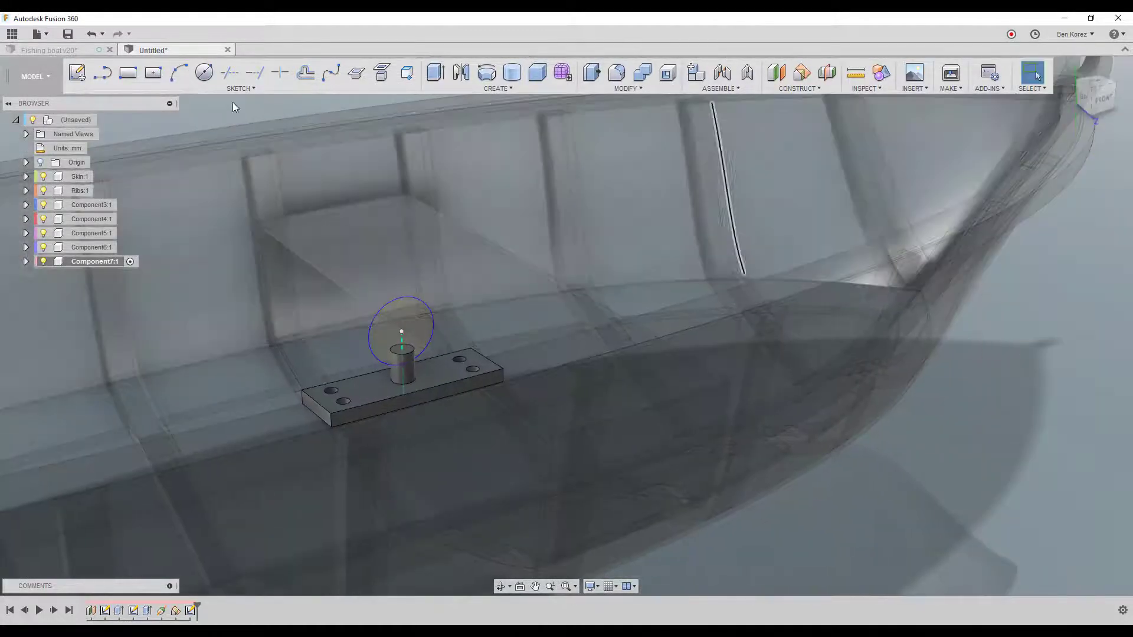
pyautogui.click(486, 72)
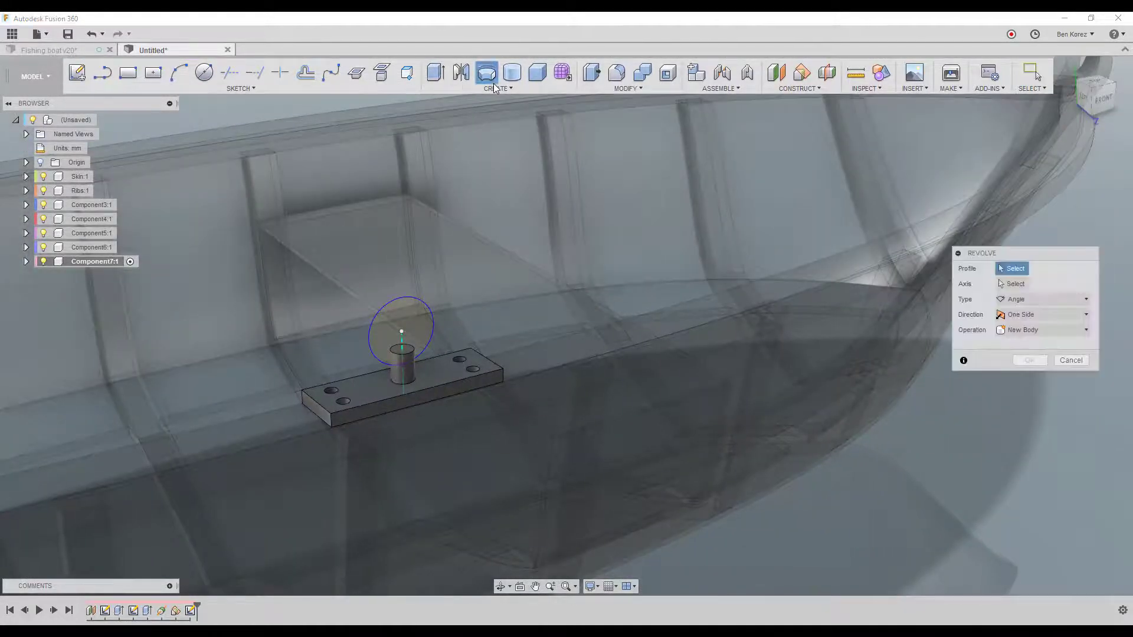
pyautogui.click(1071, 359)
pyautogui.press('c')
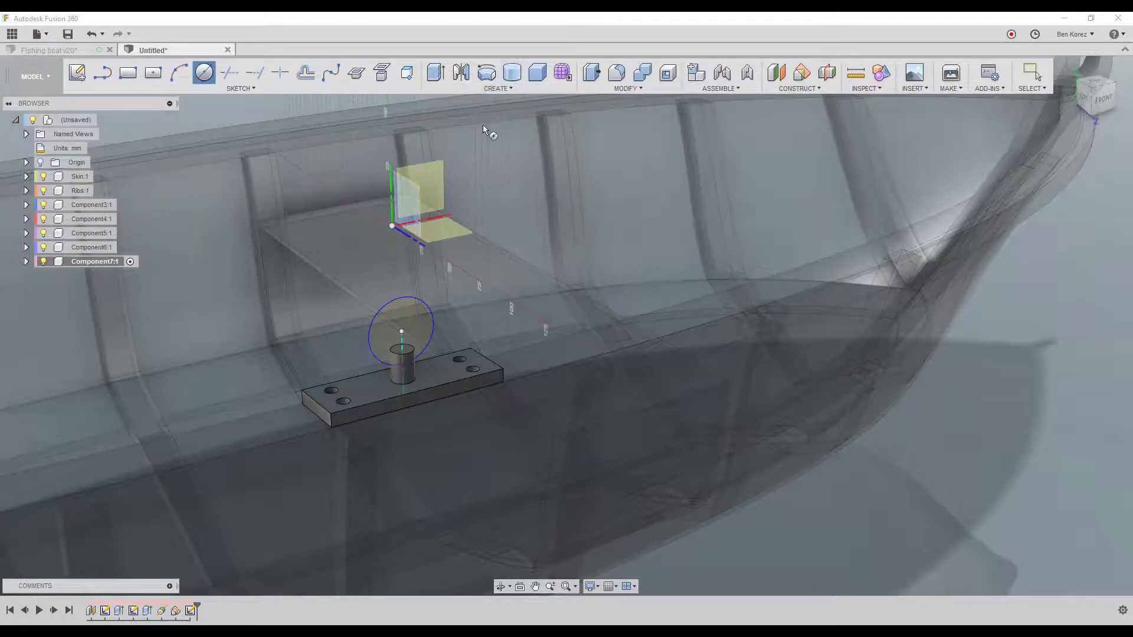
pyautogui.press('Escape')
# Create a solid circular pipe along the sketched circle with a 3 mm section size, joined to the peg.
pyautogui.click(510, 88)
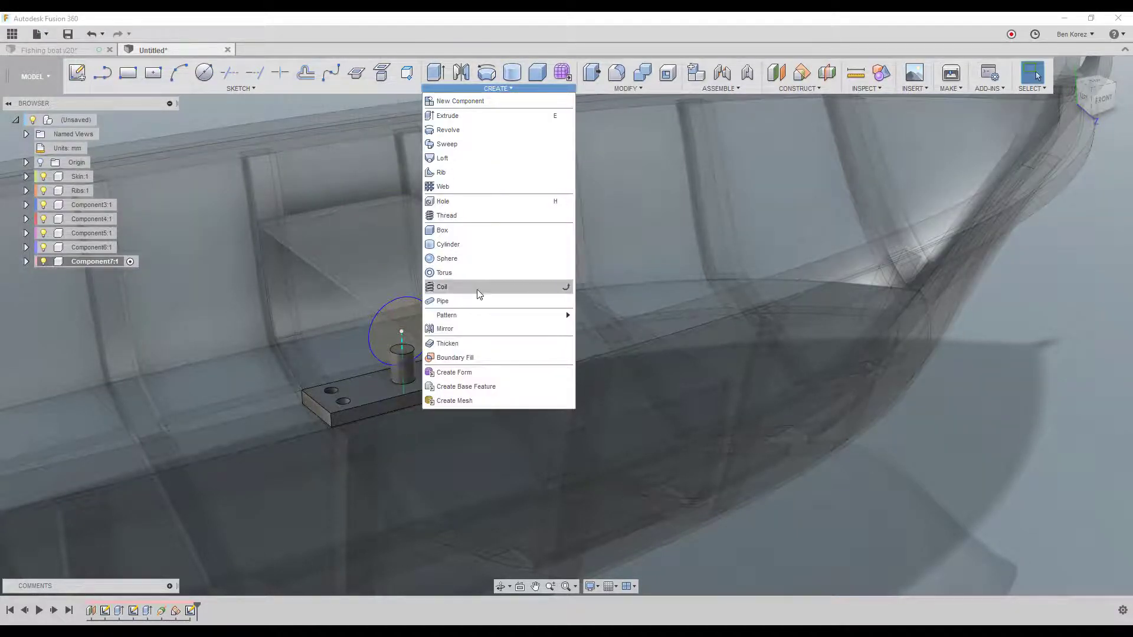
pyautogui.click(443, 301)
pyautogui.click(413, 301)
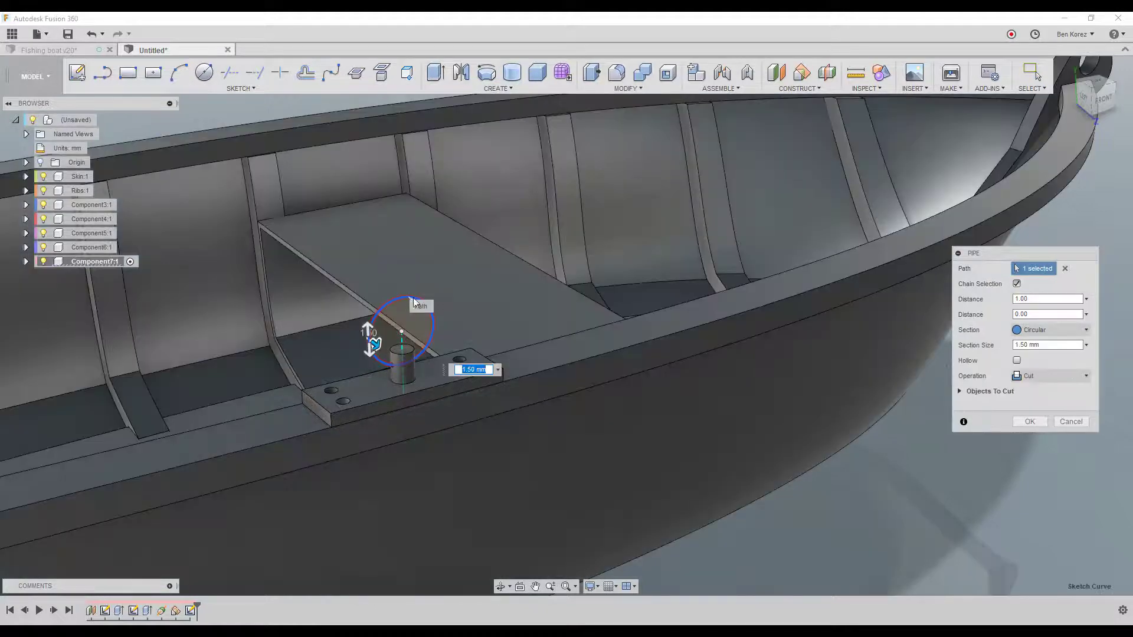
pyautogui.click(1062, 375)
pyautogui.click(1048, 390)
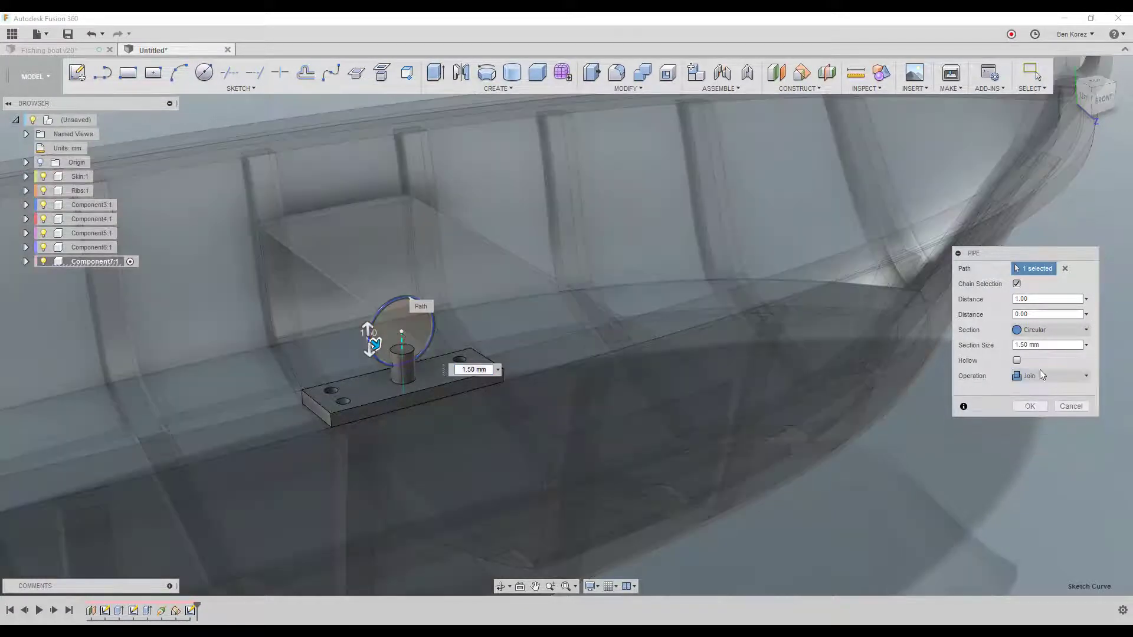
pyautogui.scroll(6, 405, 350)
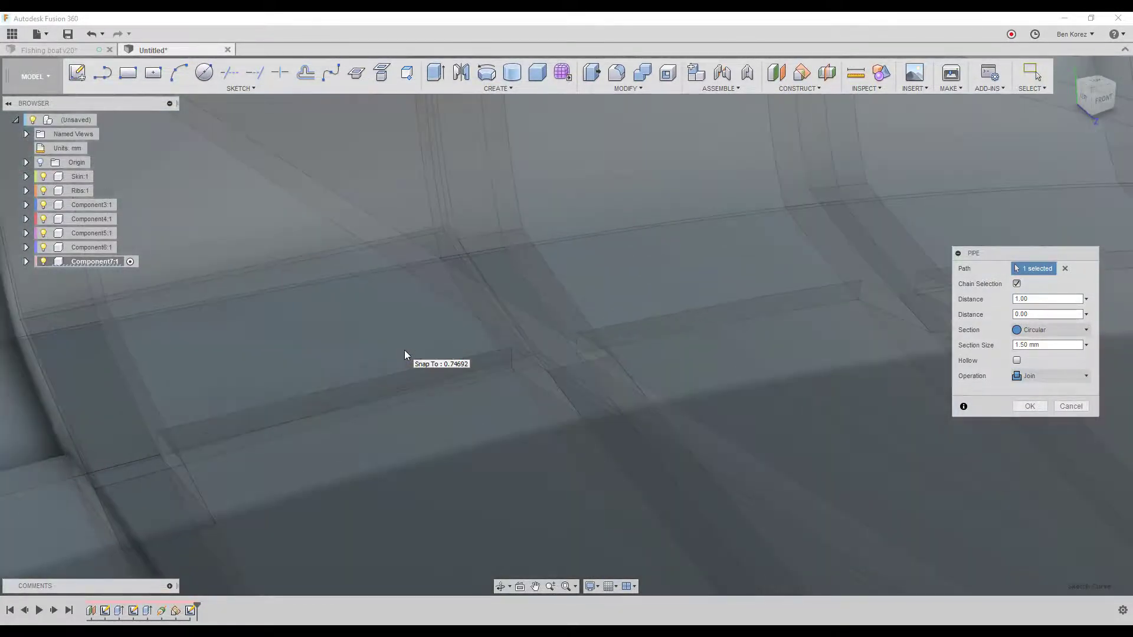
pyautogui.scroll(-3, 405, 349)
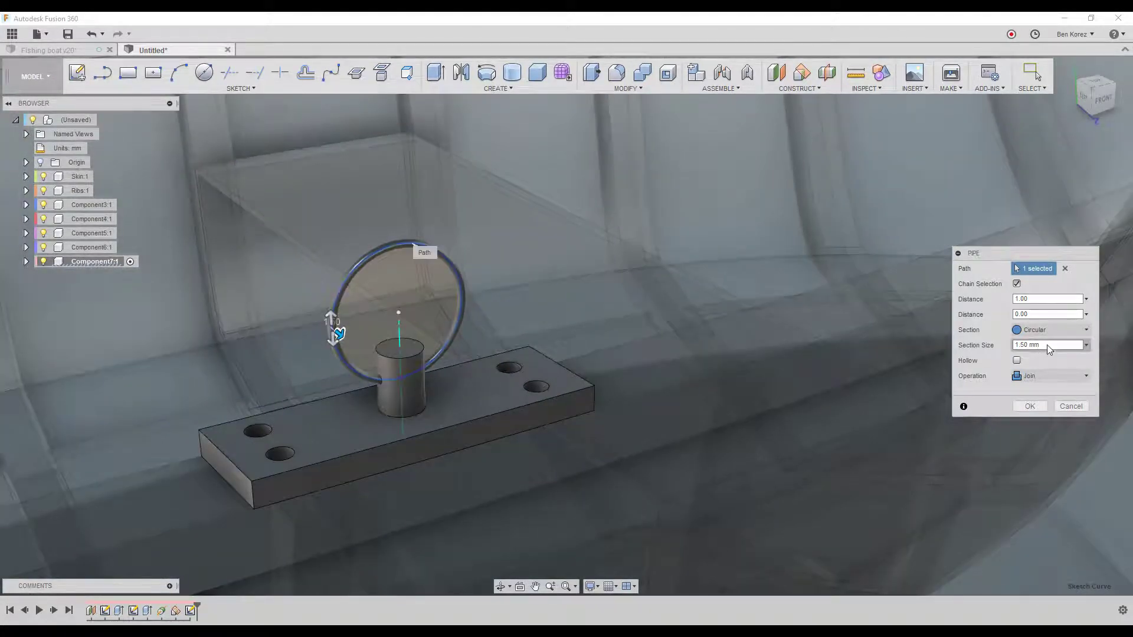
pyautogui.write('3')
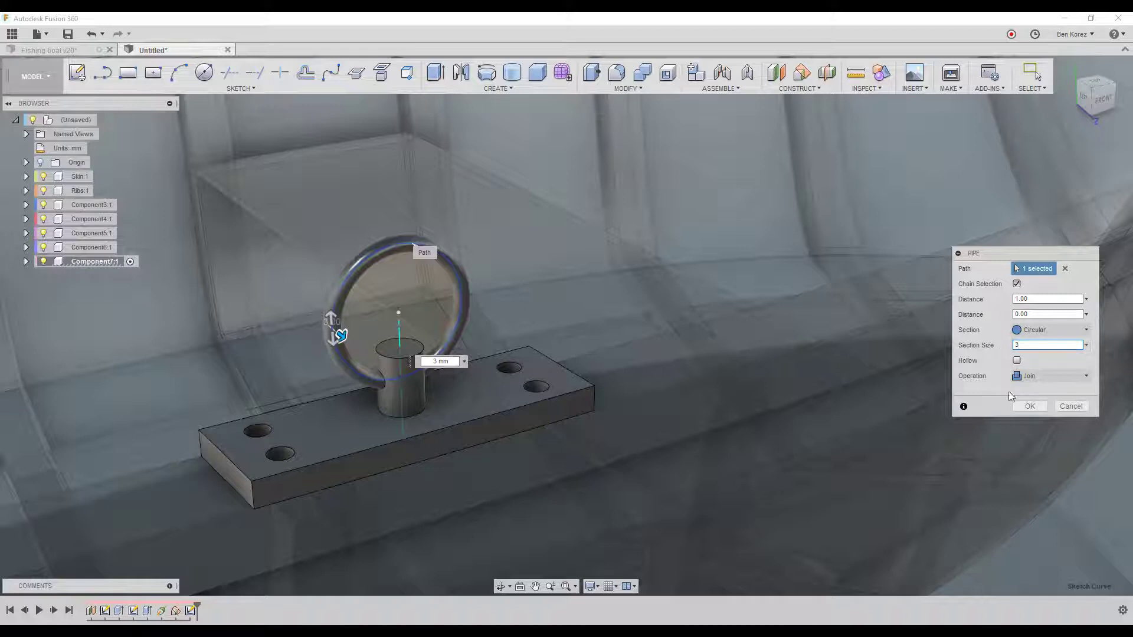
pyautogui.click(1029, 406)
pyautogui.scroll(-5, 552, 402)
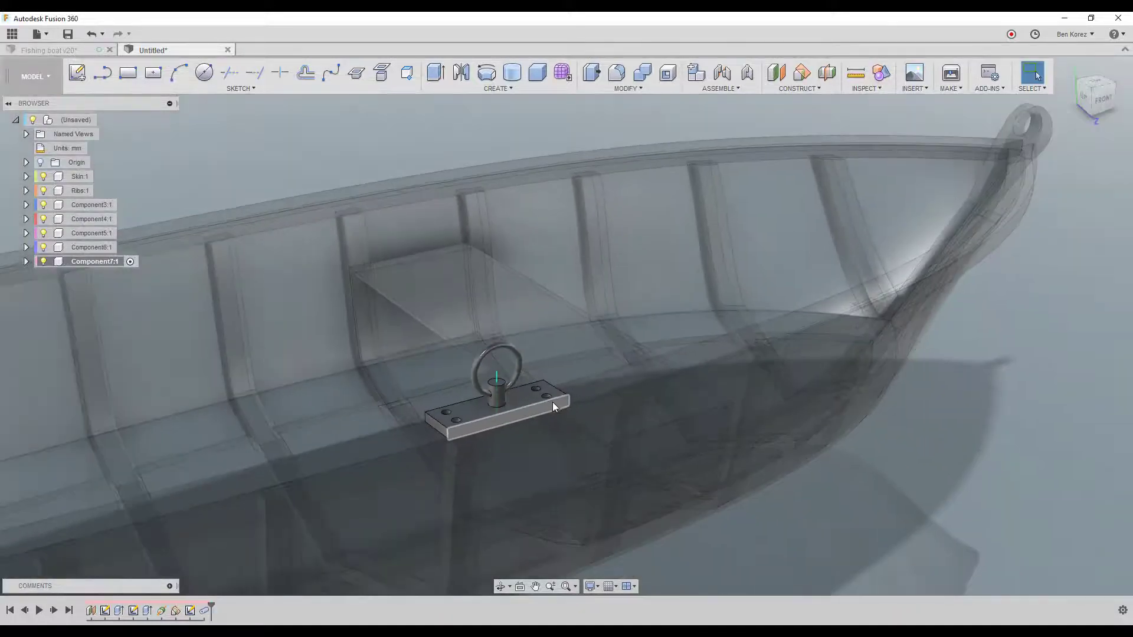
# Hide the construction axis through the peg in Component7.
pyautogui.click(26, 261)
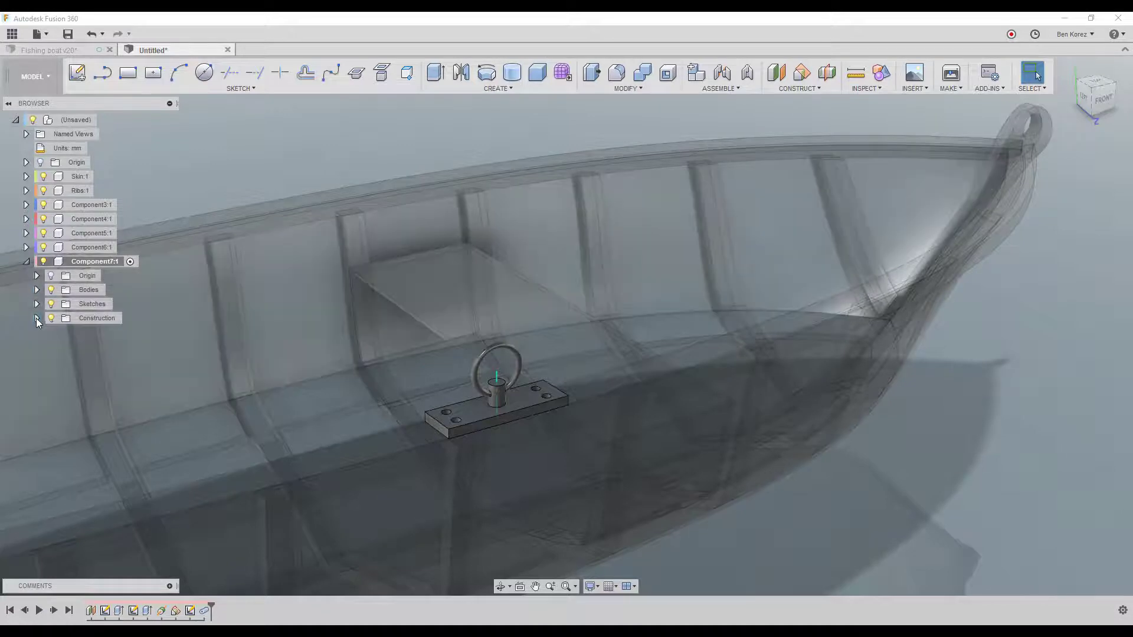
pyautogui.click(36, 318)
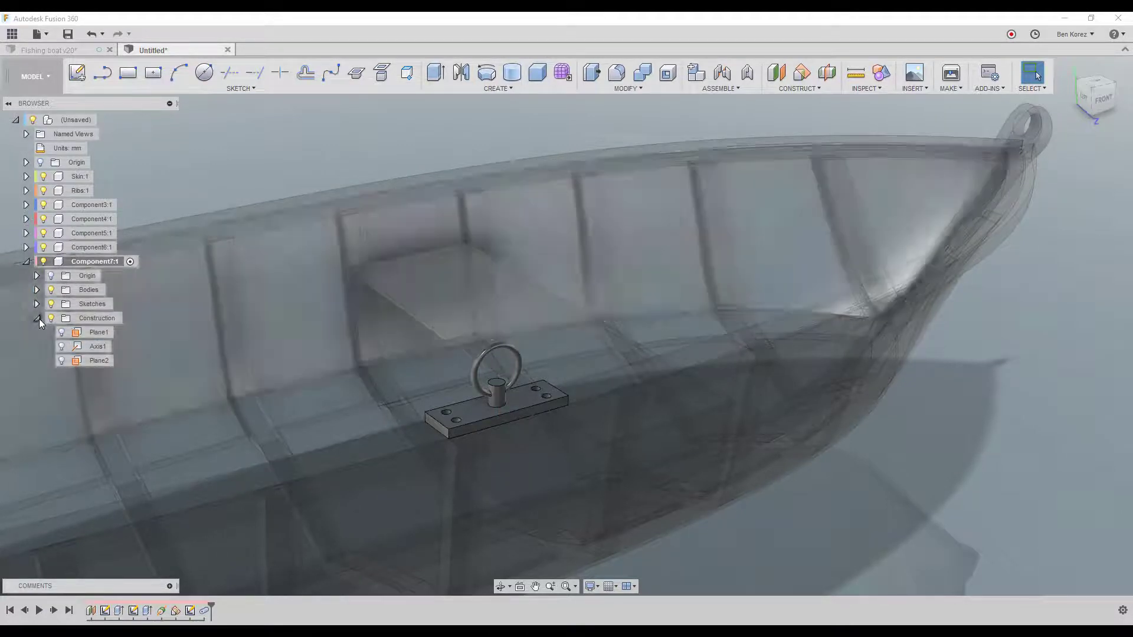
pyautogui.click(36, 318)
pyautogui.click(26, 262)
# Mirror the ring-and-plate body across the boat's lengthwise centre plane to the opposite gunwale, and activate the top-level component.
pyautogui.scroll(-3, 548, 395)
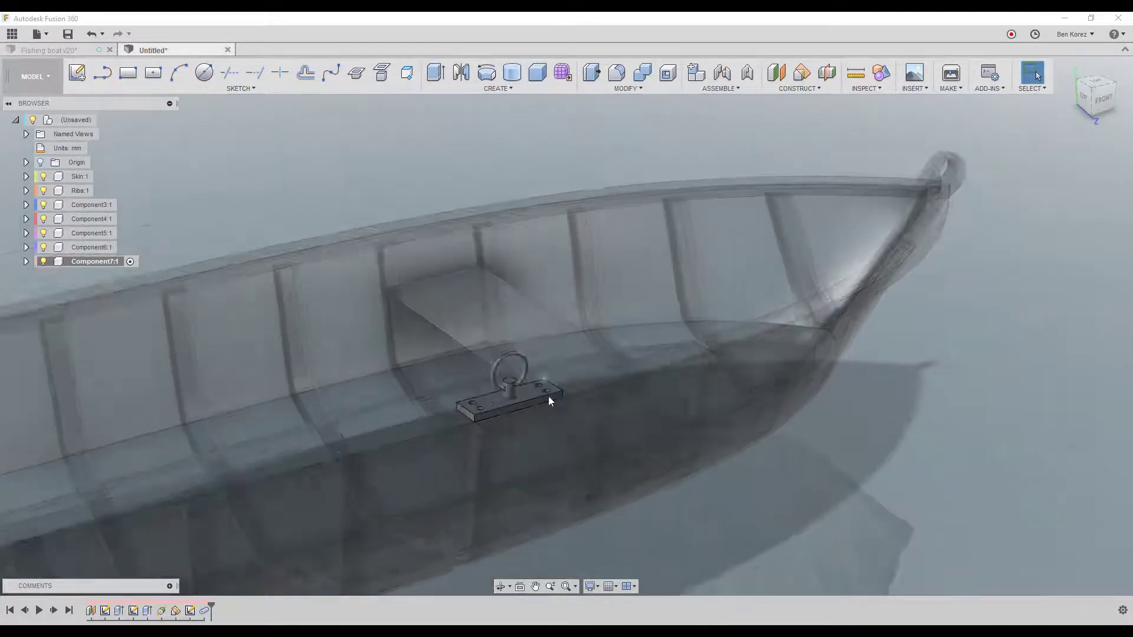
pyautogui.click(487, 90)
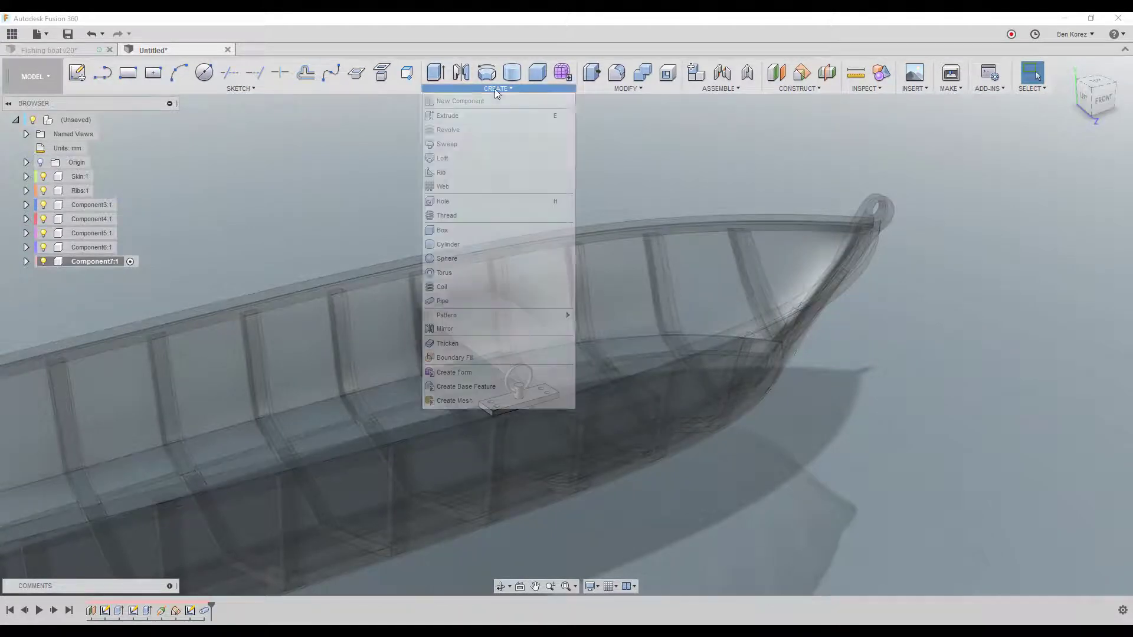
pyautogui.click(483, 329)
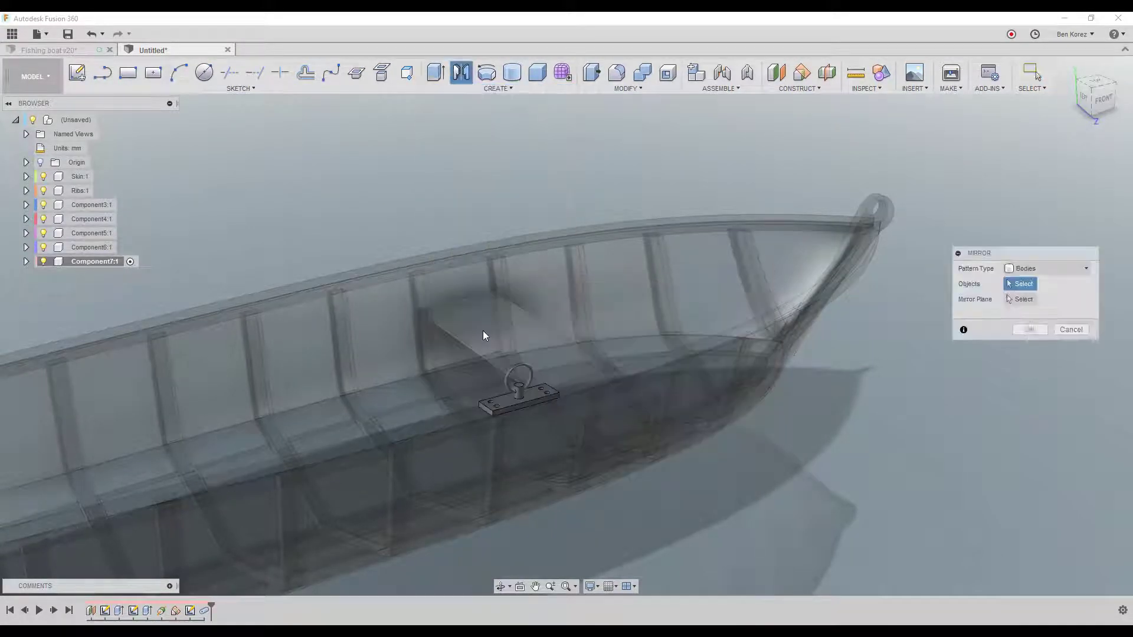
pyautogui.click(513, 397)
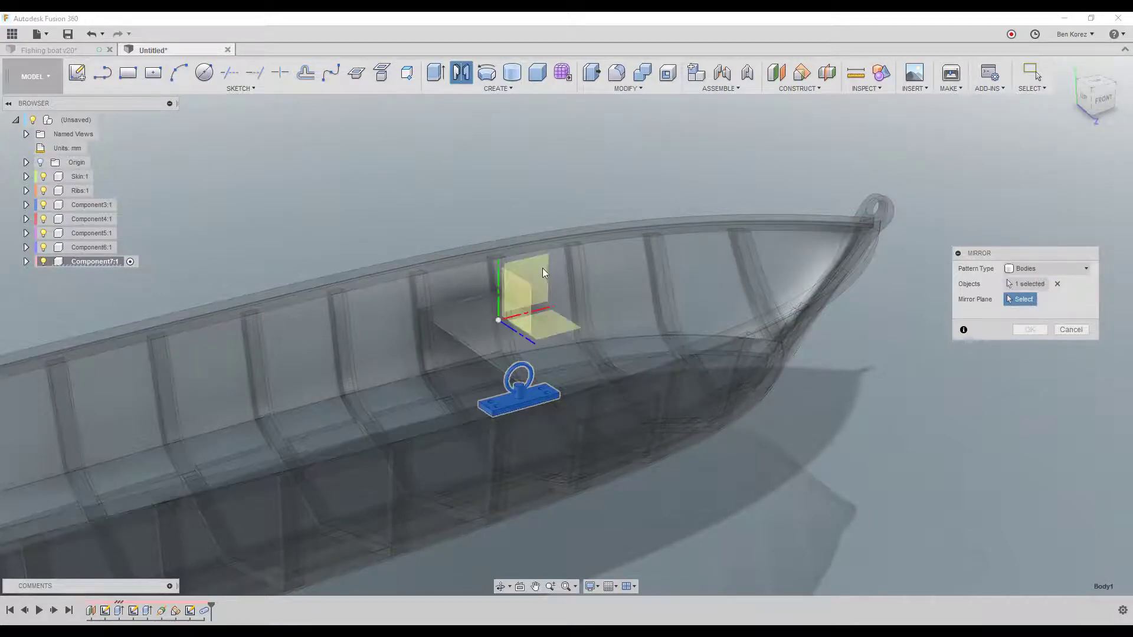
pyautogui.click(540, 268)
pyautogui.click(1026, 330)
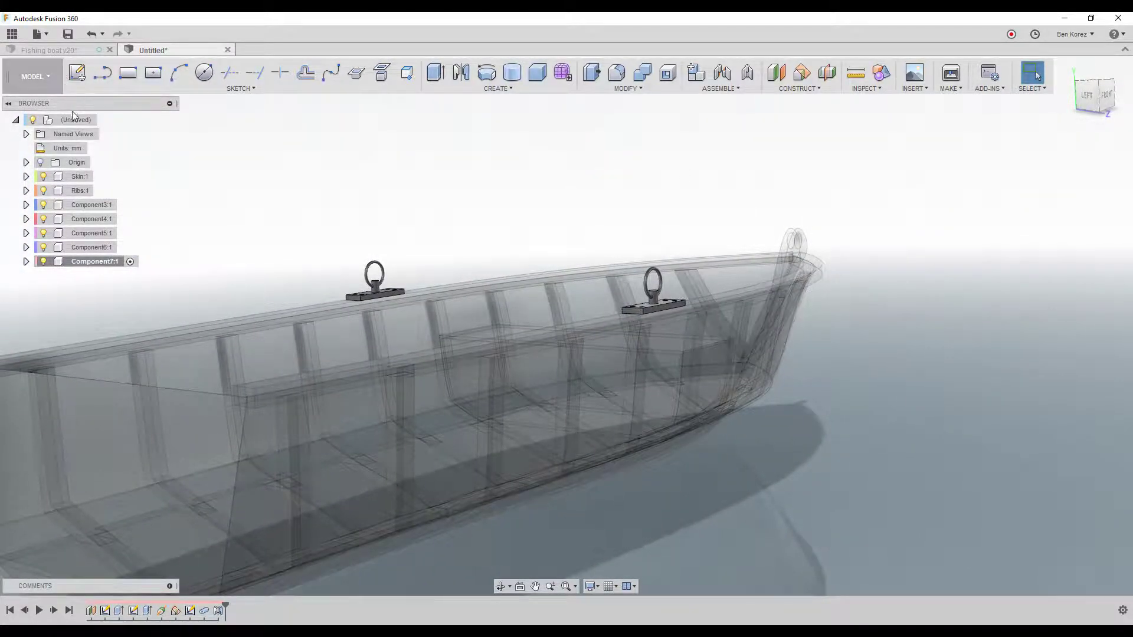
pyautogui.click(89, 121)
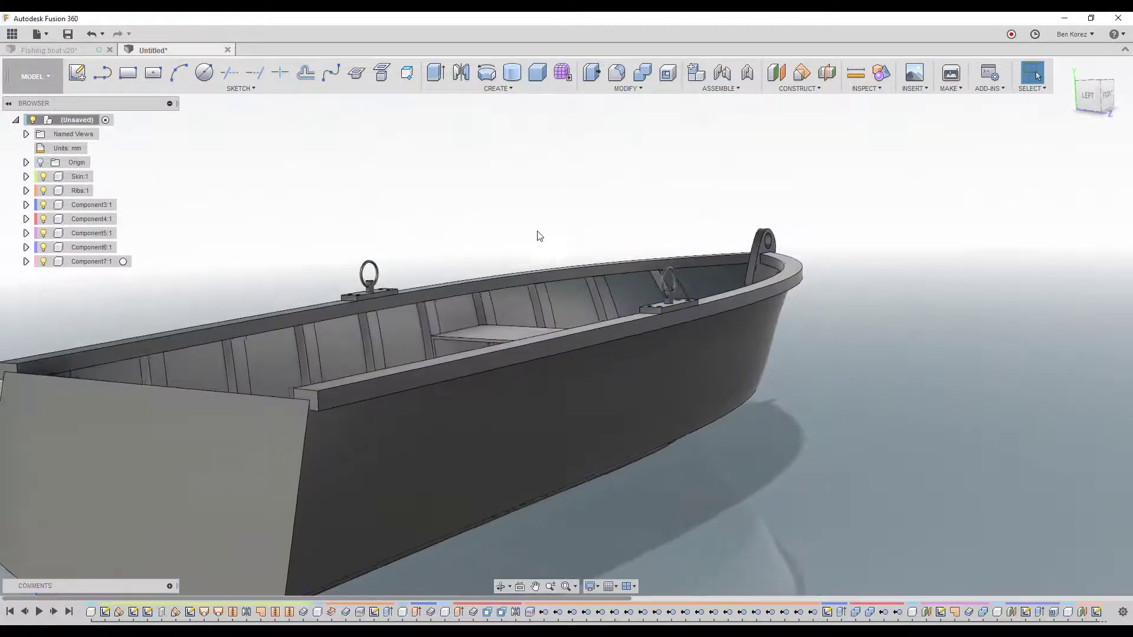
pyautogui.scroll(5, 833, 276)
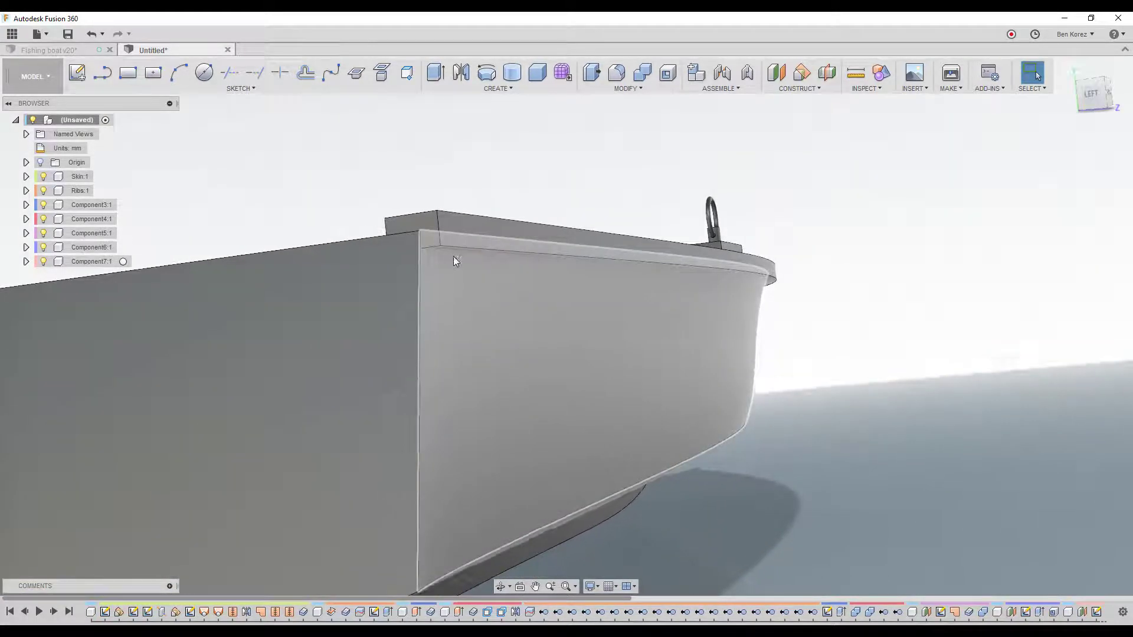
pyautogui.click(496, 88)
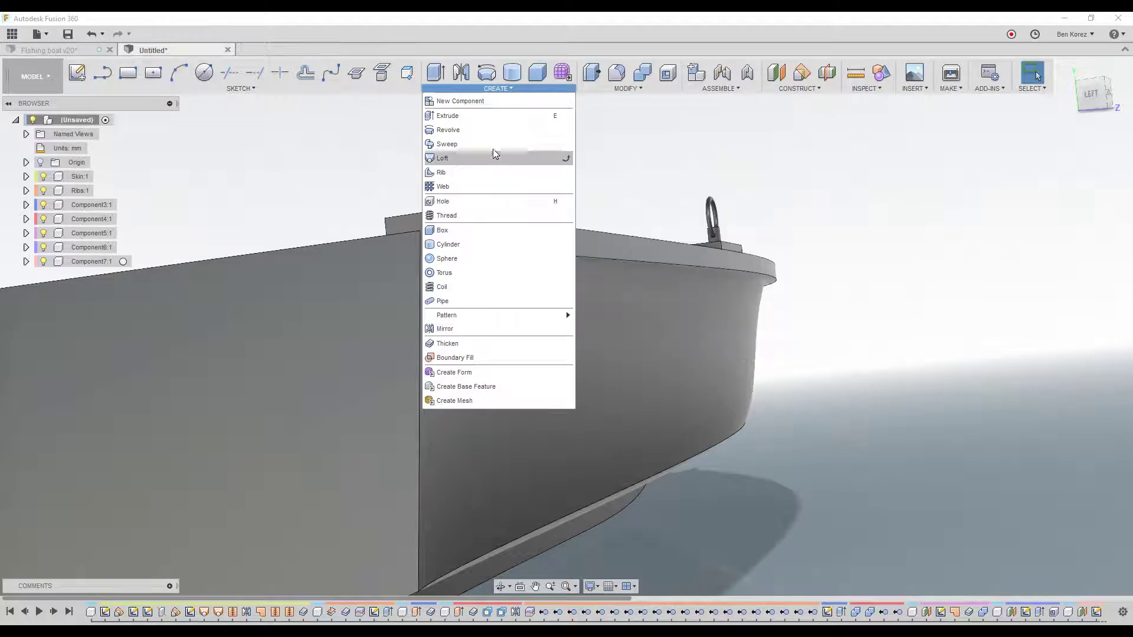
pyautogui.click(651, 90)
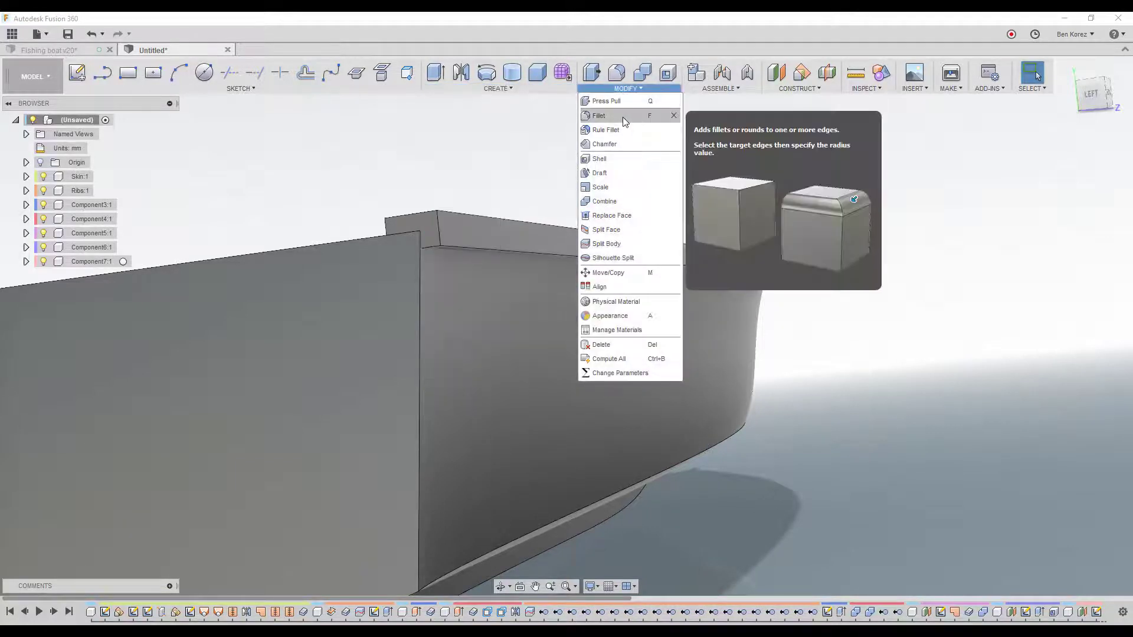
pyautogui.click(614, 172)
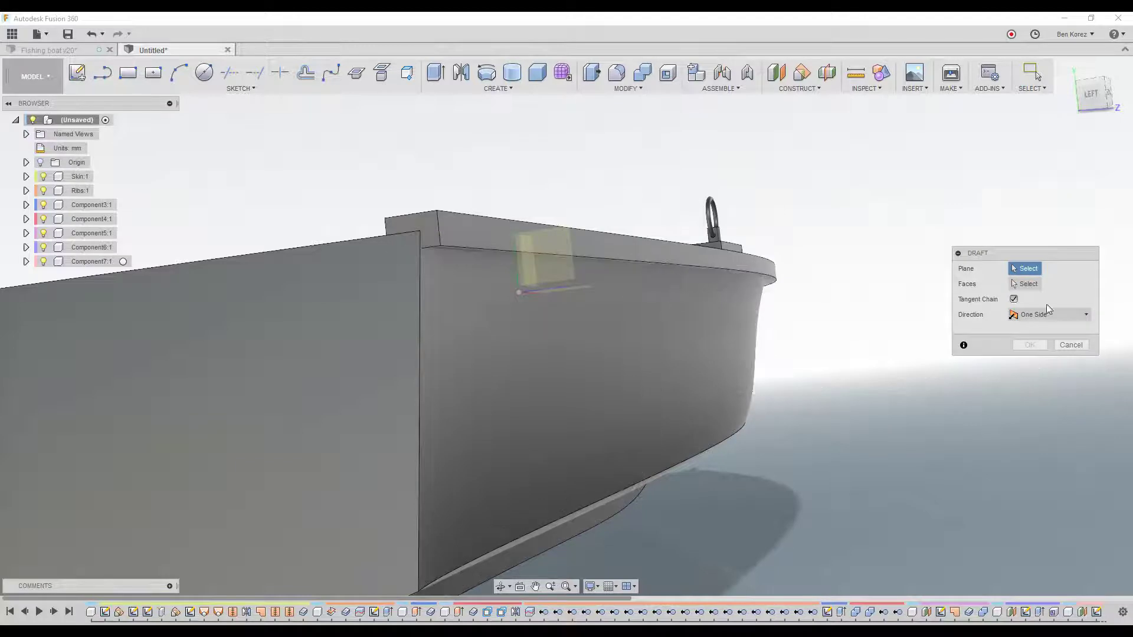
pyautogui.click(1067, 344)
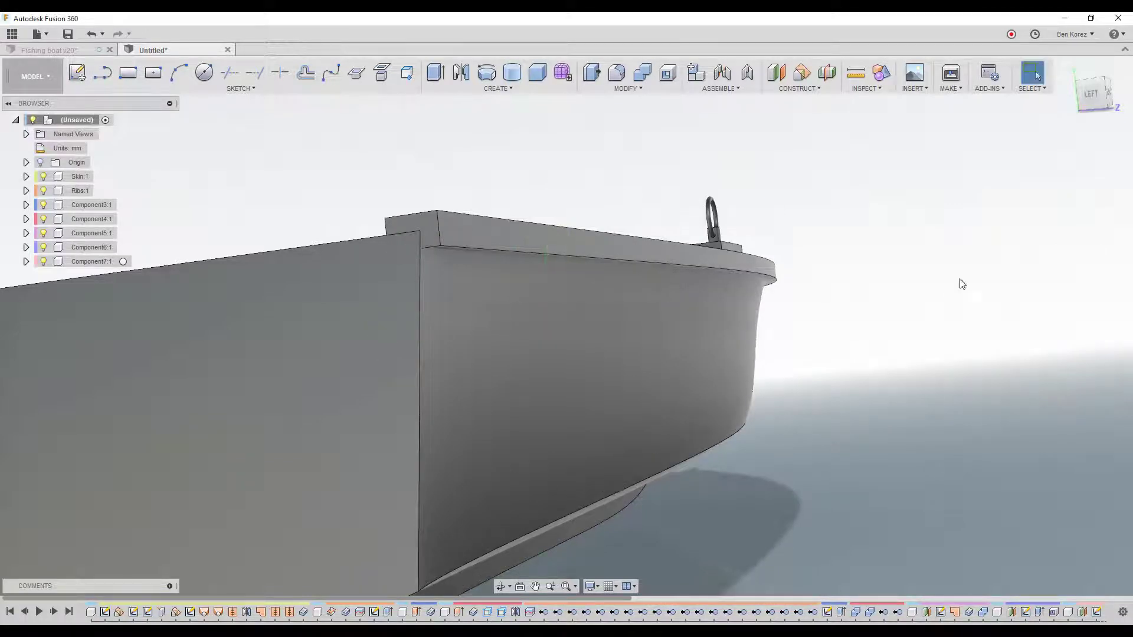
pyautogui.click(628, 88)
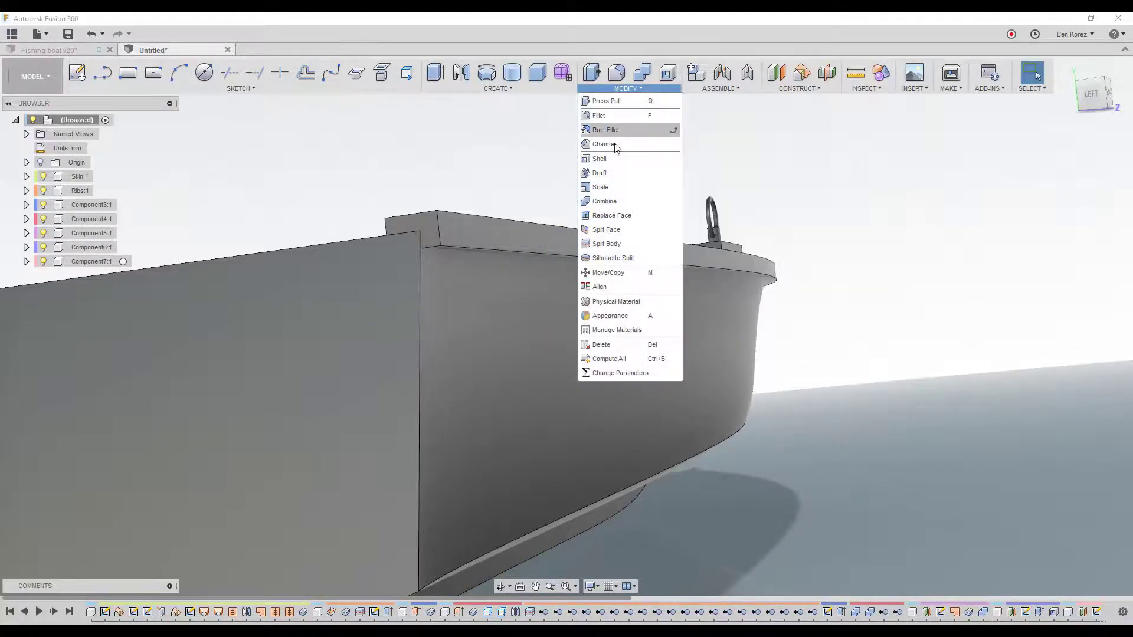
pyautogui.click(604, 144)
pyautogui.click(572, 258)
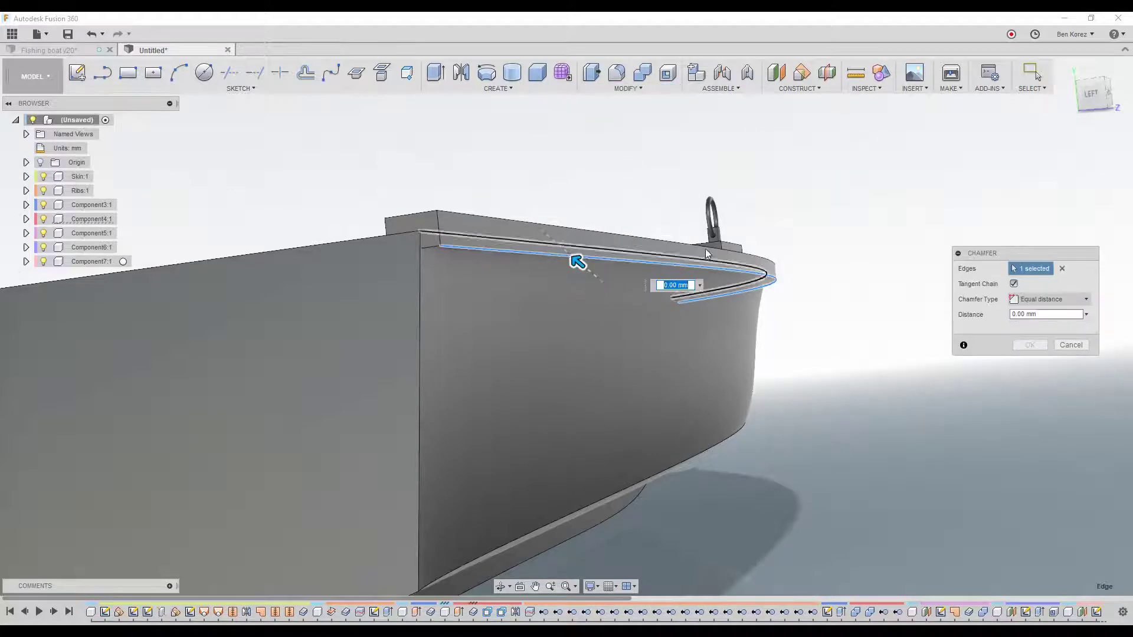
pyautogui.press('Return')
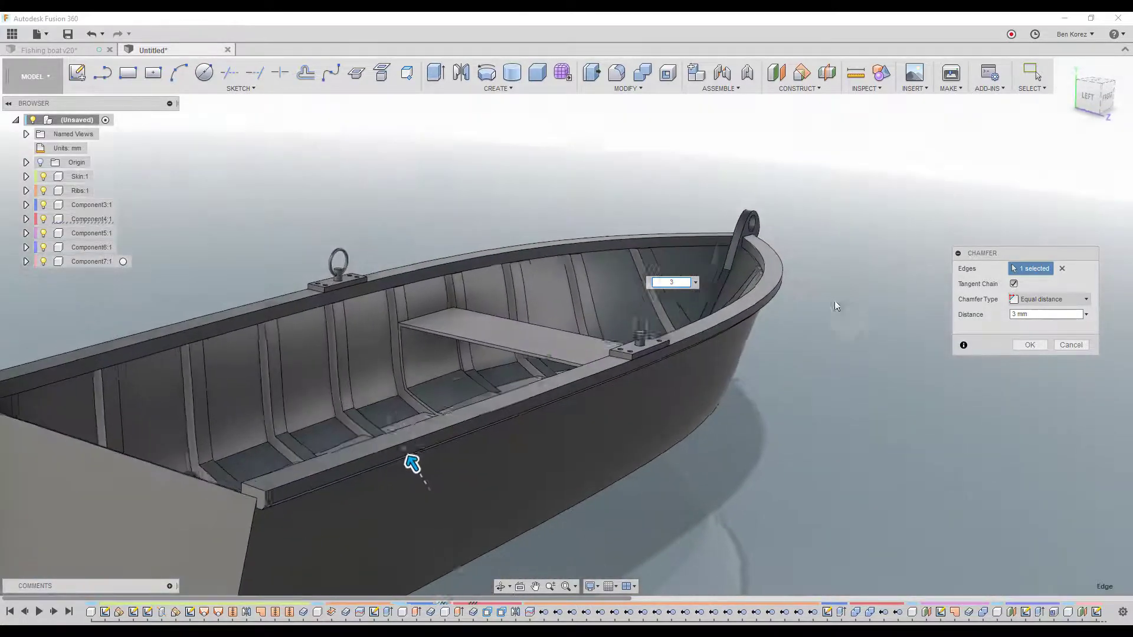
pyautogui.click(1069, 346)
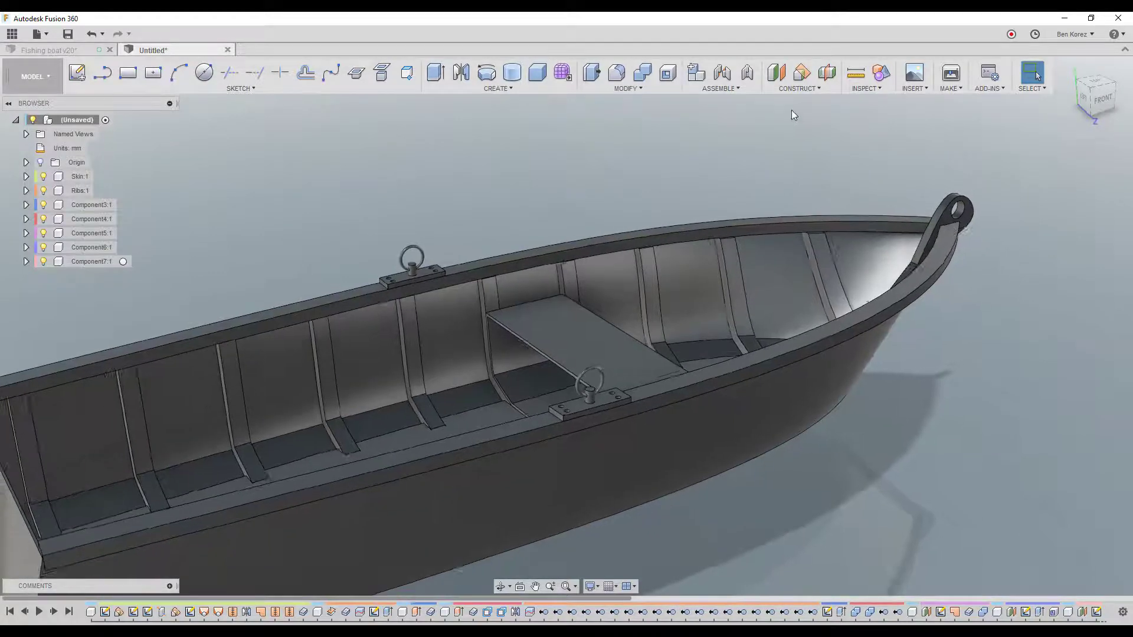
# Create a construction axis through the torus-shaped ring of the oarlock on the near gunwale.
pyautogui.click(795, 89)
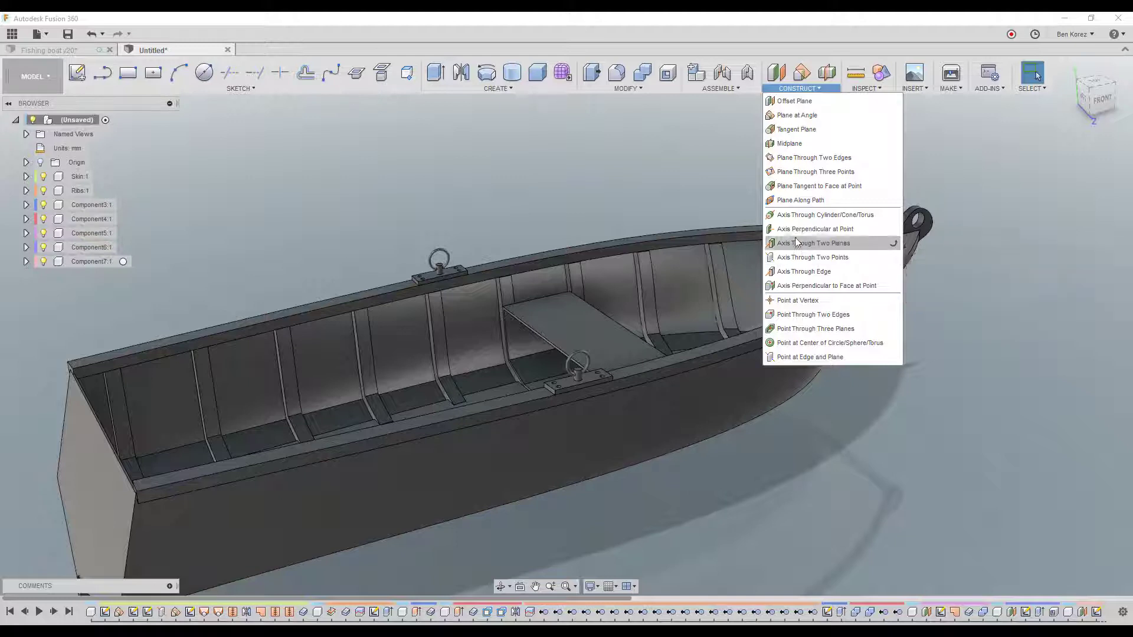
pyautogui.click(798, 215)
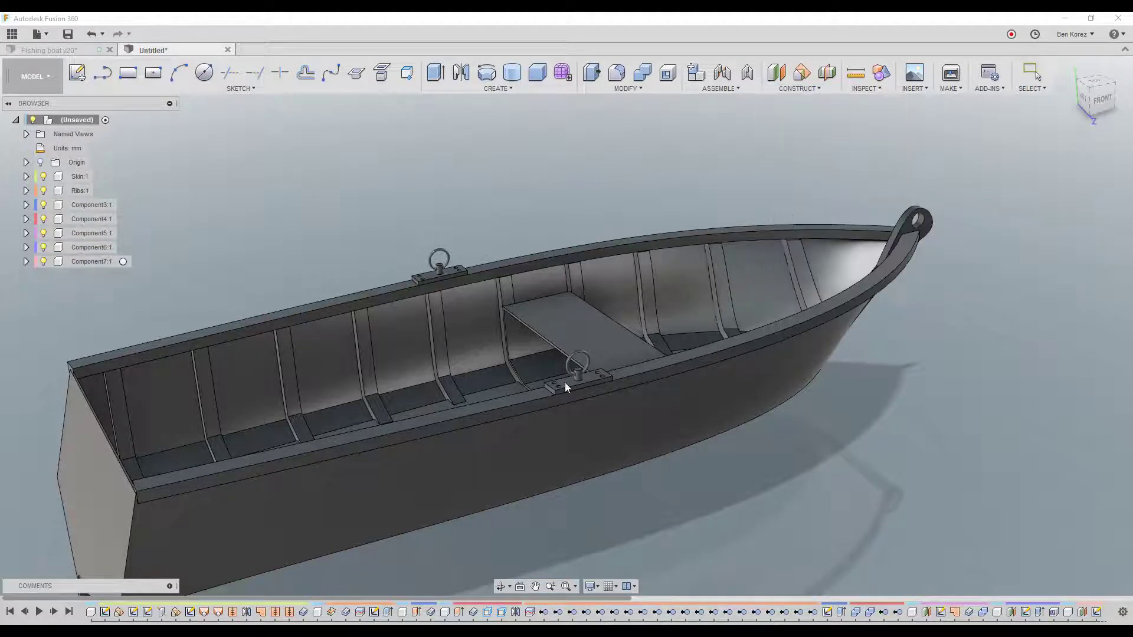
pyautogui.click(580, 354)
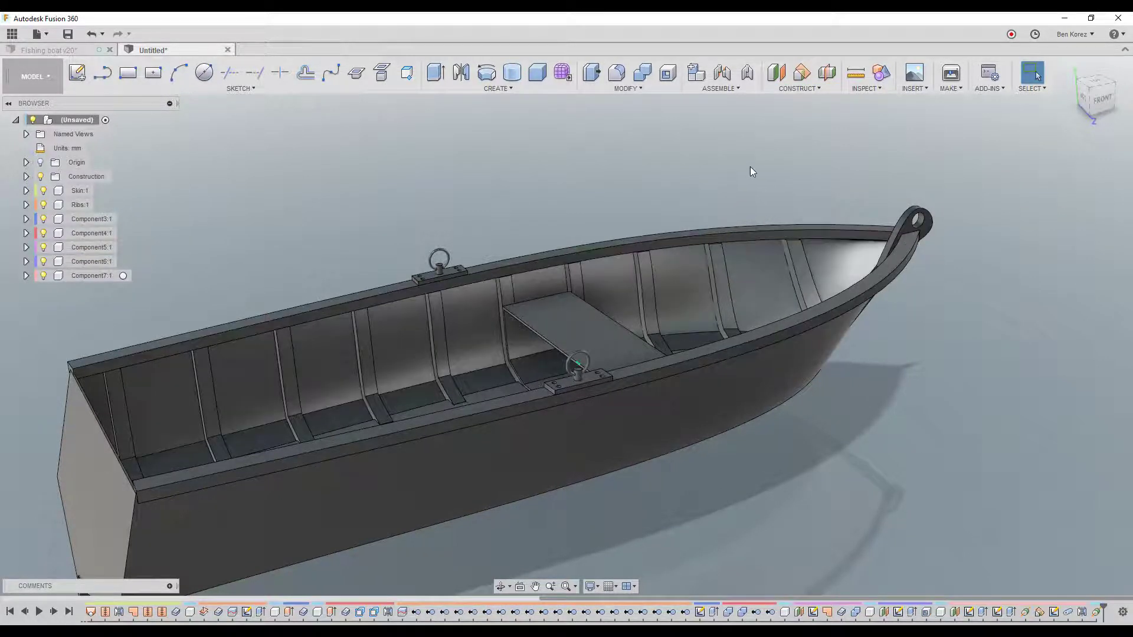
# Create a construction plane at an angle of 36.3 deg around the ring's axis.
pyautogui.click(800, 73)
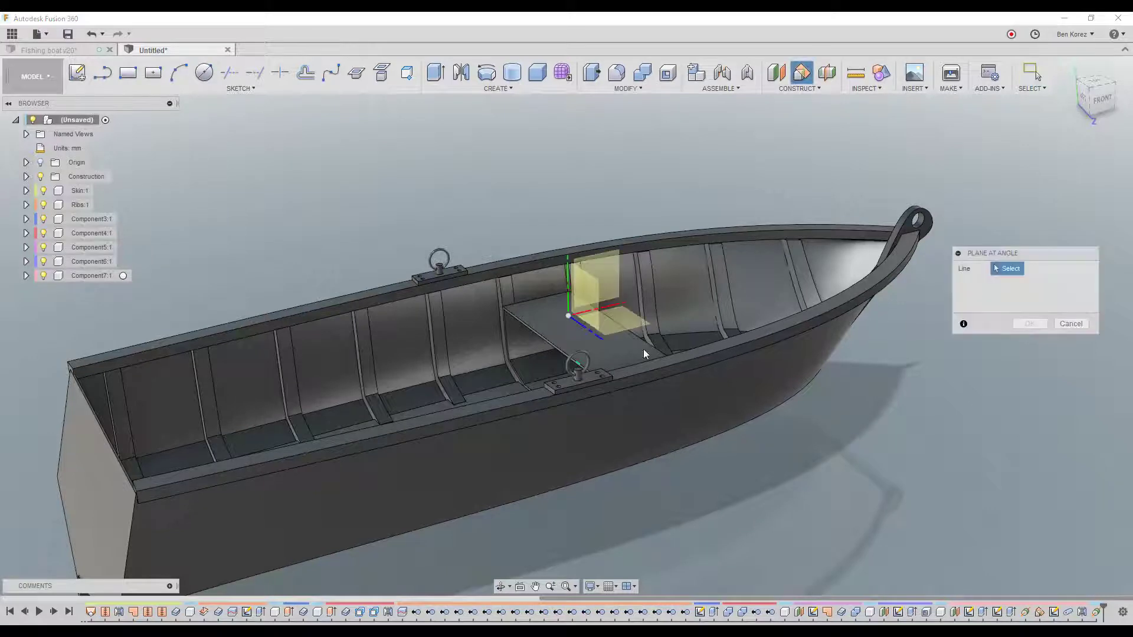
pyautogui.click(580, 366)
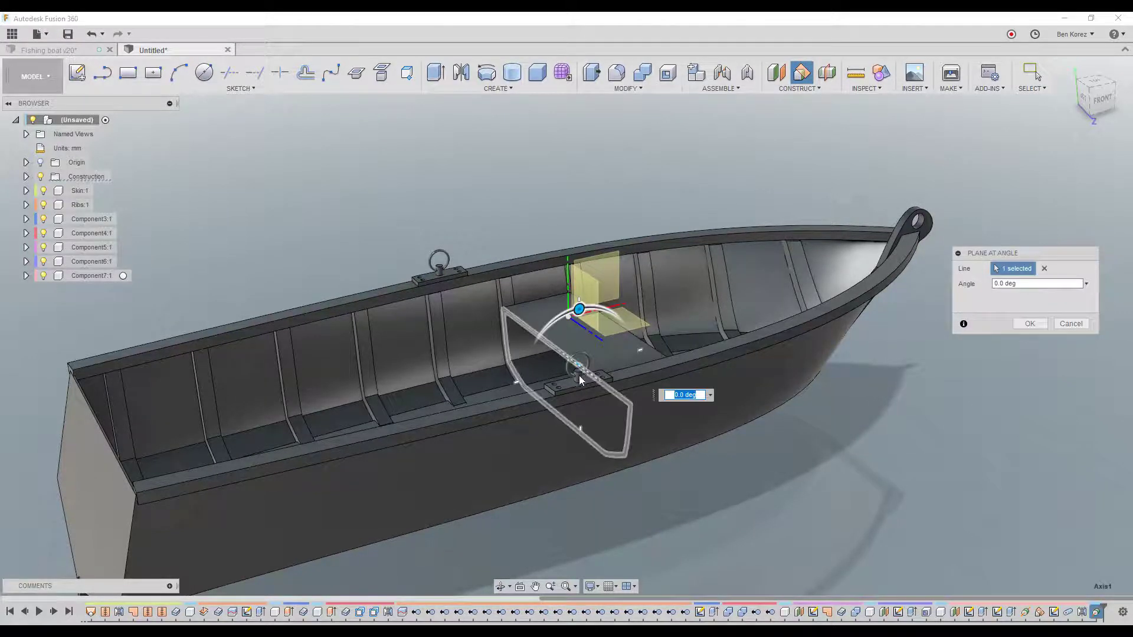
pyautogui.scroll(3, 584, 342)
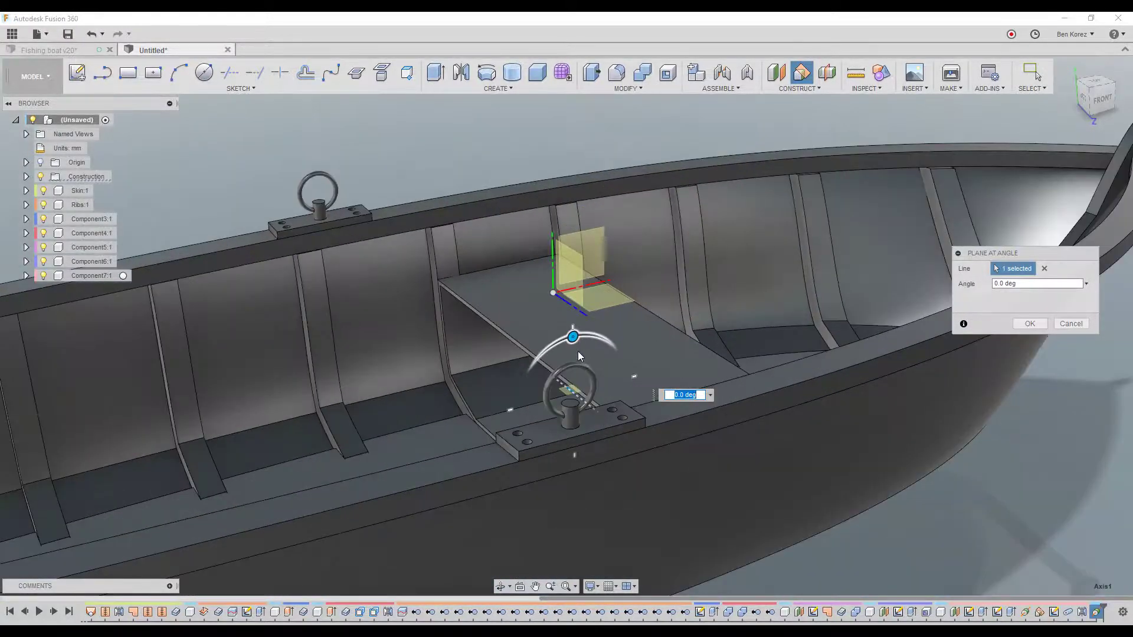
pyautogui.scroll(2, 578, 352)
pyautogui.moveTo(565, 363); pyautogui.dragTo(548, 385)
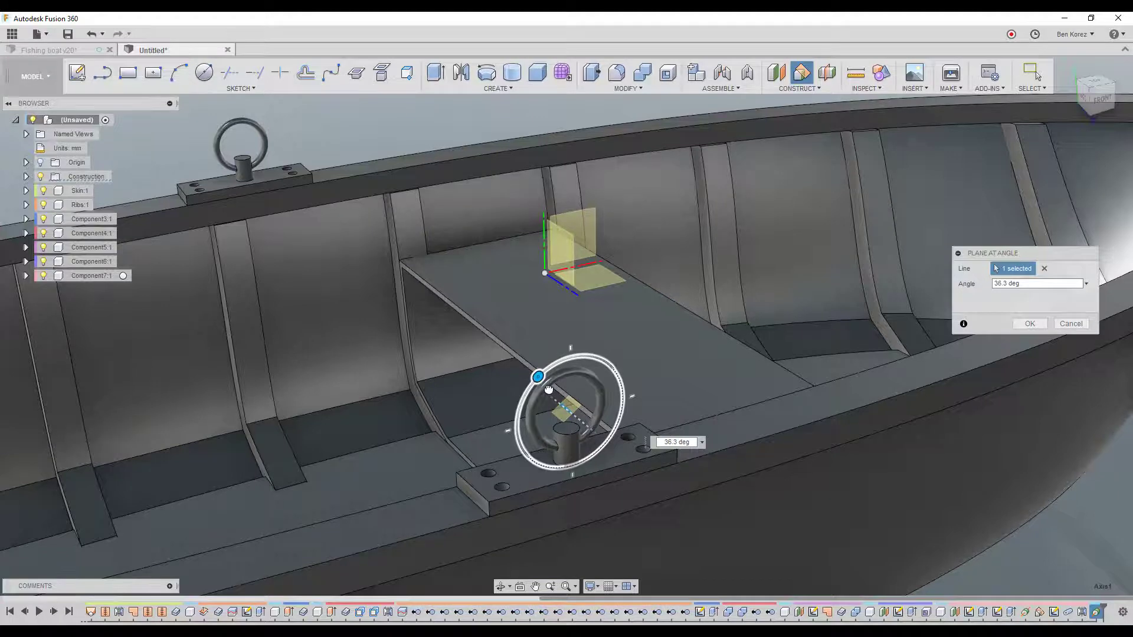
pyautogui.moveTo(549, 389); pyautogui.dragTo(549, 389)
pyautogui.keyDown('shift'); pyautogui.moveTo(549, 391); pyautogui.dragTo(554, 387, button='middle'); pyautogui.keyUp('shift')
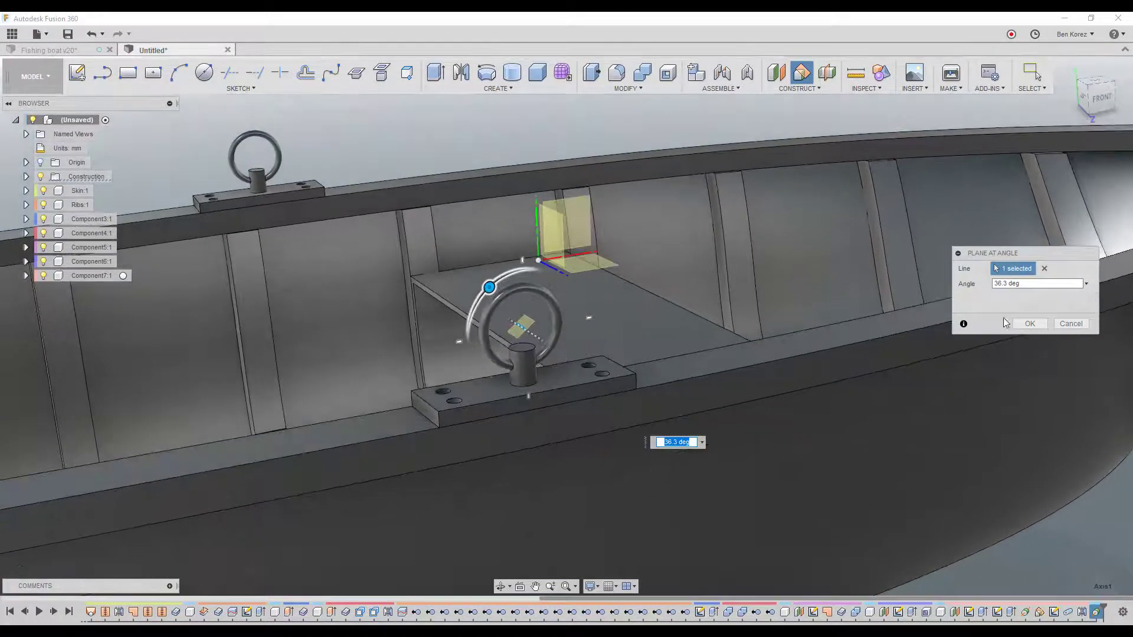
pyautogui.click(1027, 323)
# Start a sketch on the angled plane through the ring and check it briefly with the slice view.
pyautogui.keyDown('shift'); pyautogui.moveTo(678, 211); pyautogui.dragTo(519, 177, button='middle'); pyautogui.keyUp('shift')
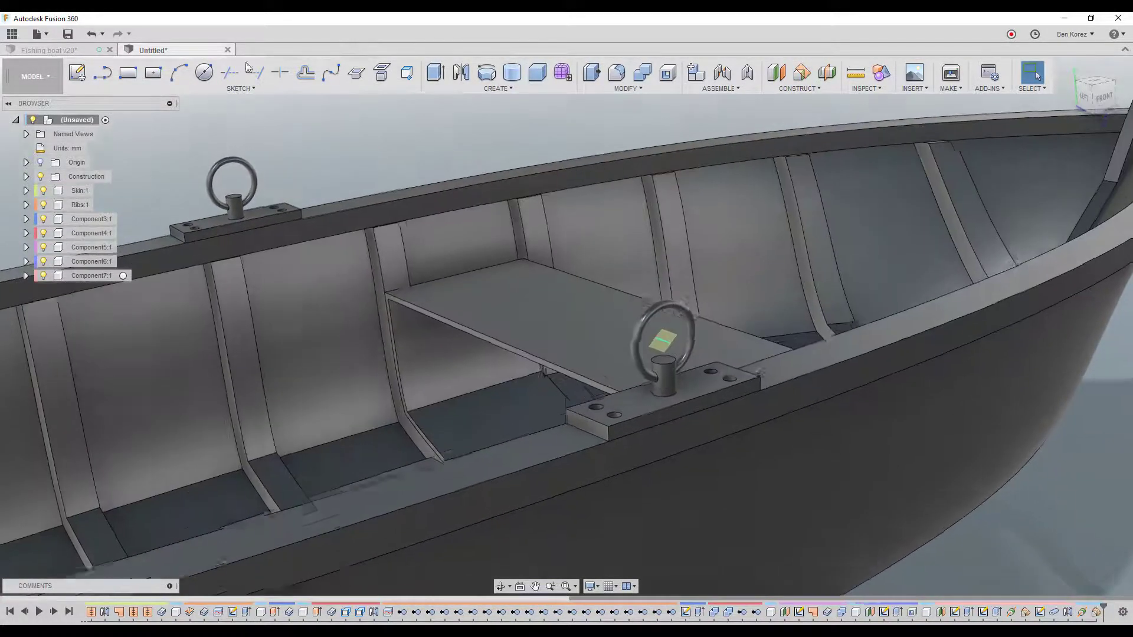
pyautogui.click(78, 73)
pyautogui.click(699, 360)
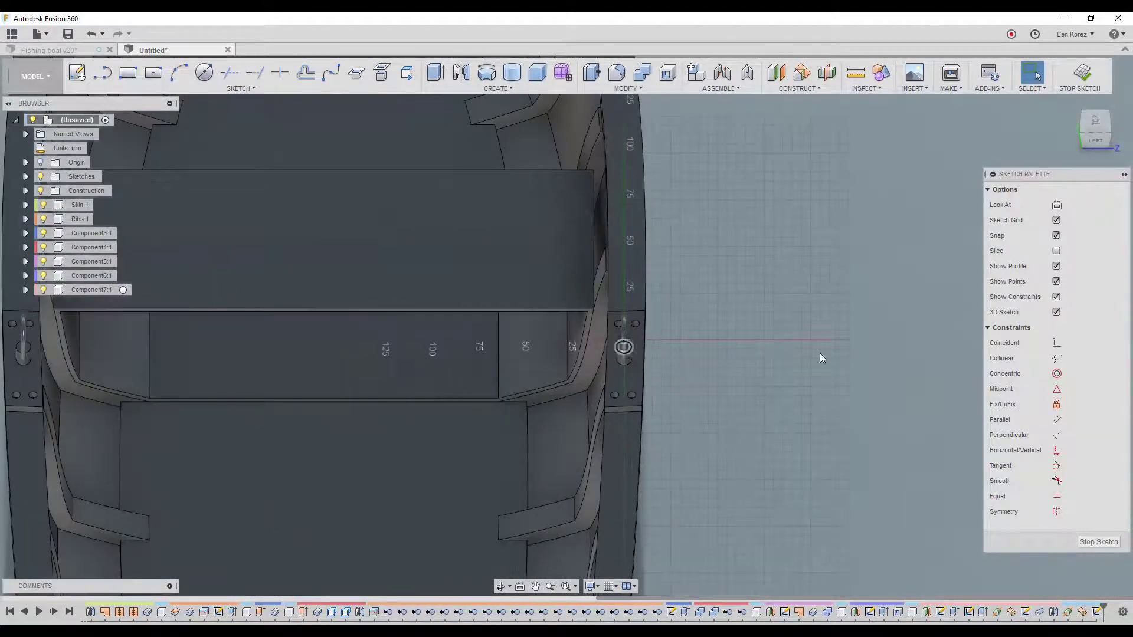
pyautogui.click(1056, 251)
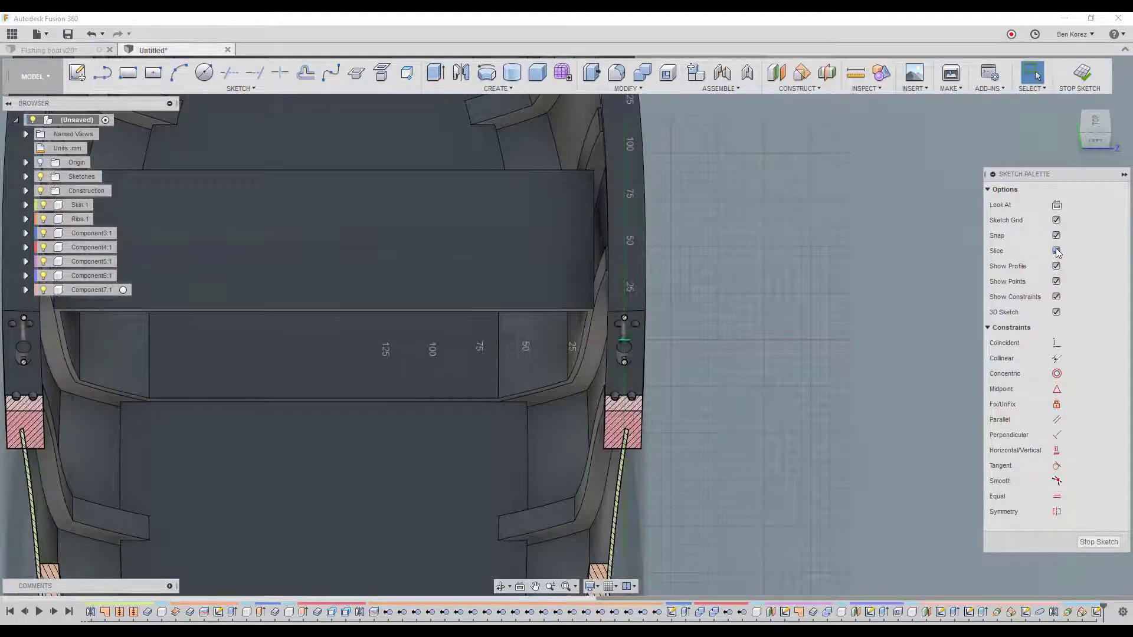
pyautogui.click(1056, 250)
pyautogui.click(1057, 251)
pyautogui.click(1056, 251)
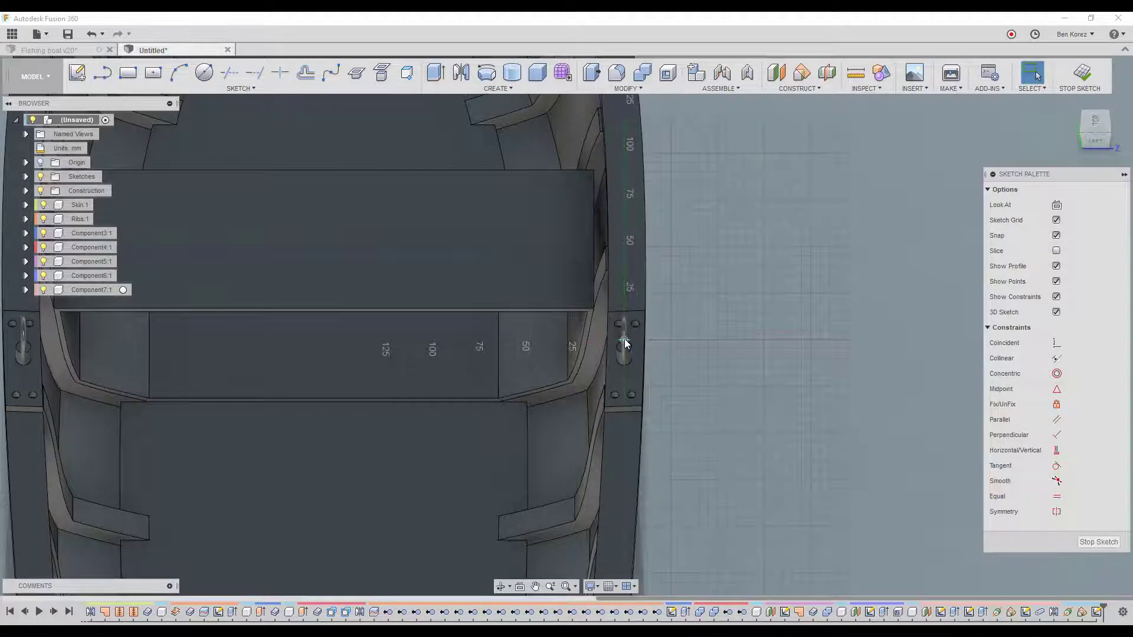
# Sketch a slanted line about 314 mm long at 22.5 deg, from above the seat through the near ring to outside the hull.
pyautogui.scroll(-4, 624, 339)
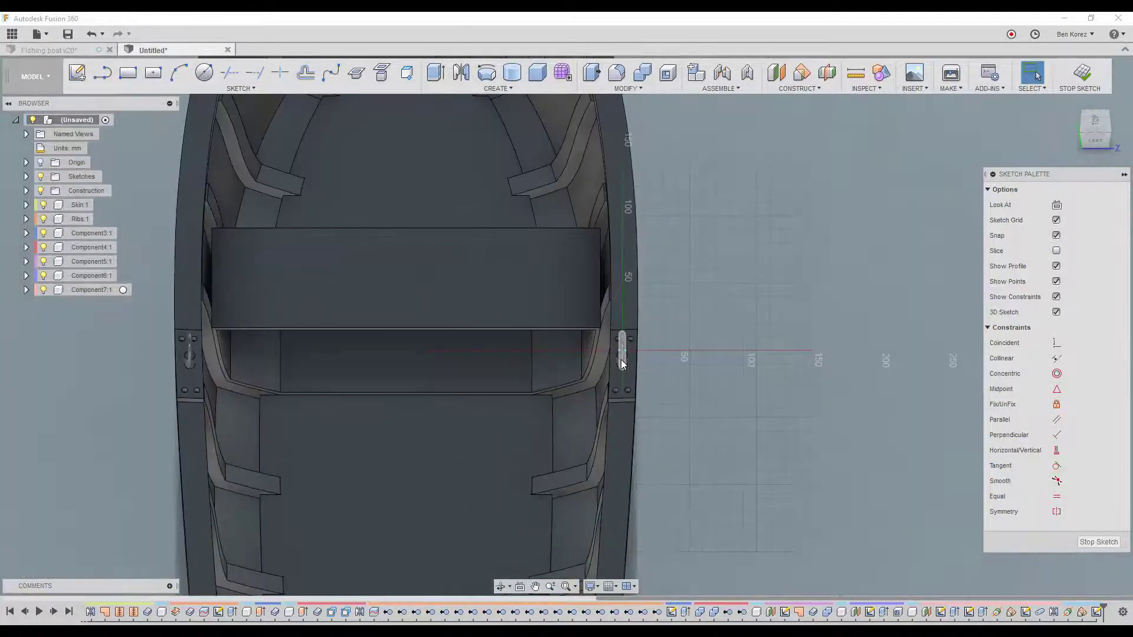
pyautogui.scroll(-2, 621, 359)
pyautogui.click(104, 73)
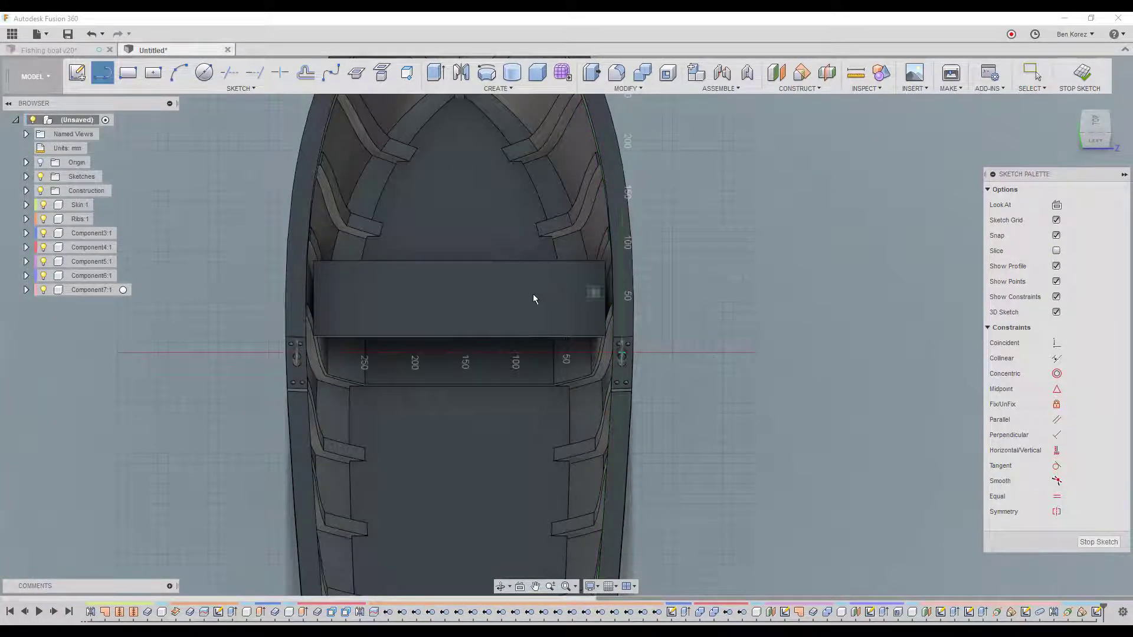
pyautogui.click(501, 303)
pyautogui.click(483, 347)
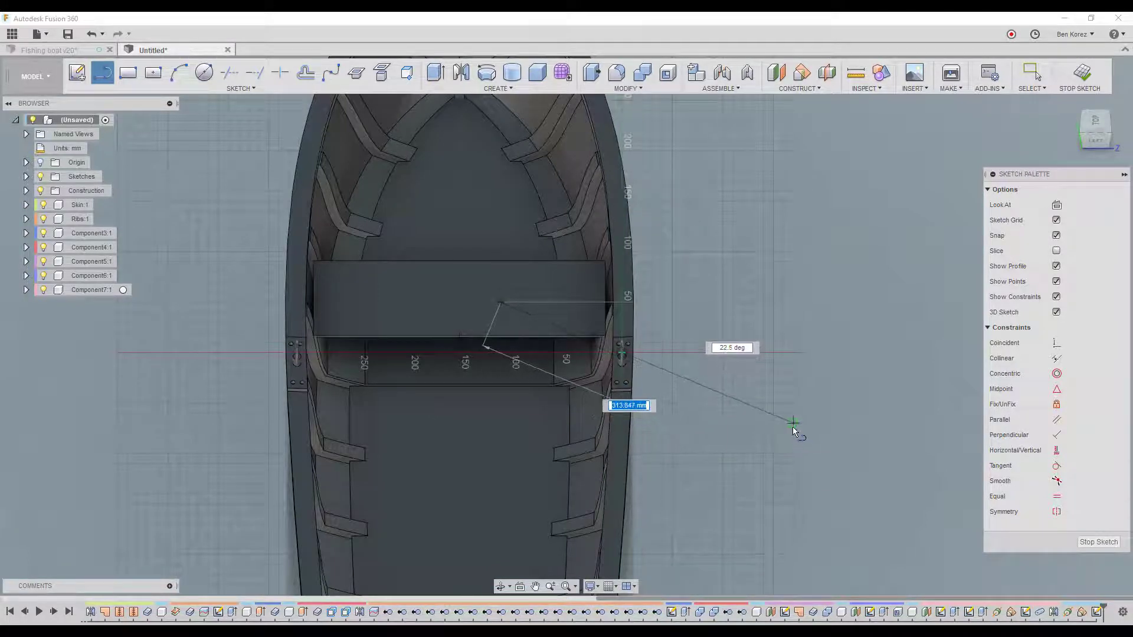
pyautogui.click(793, 424)
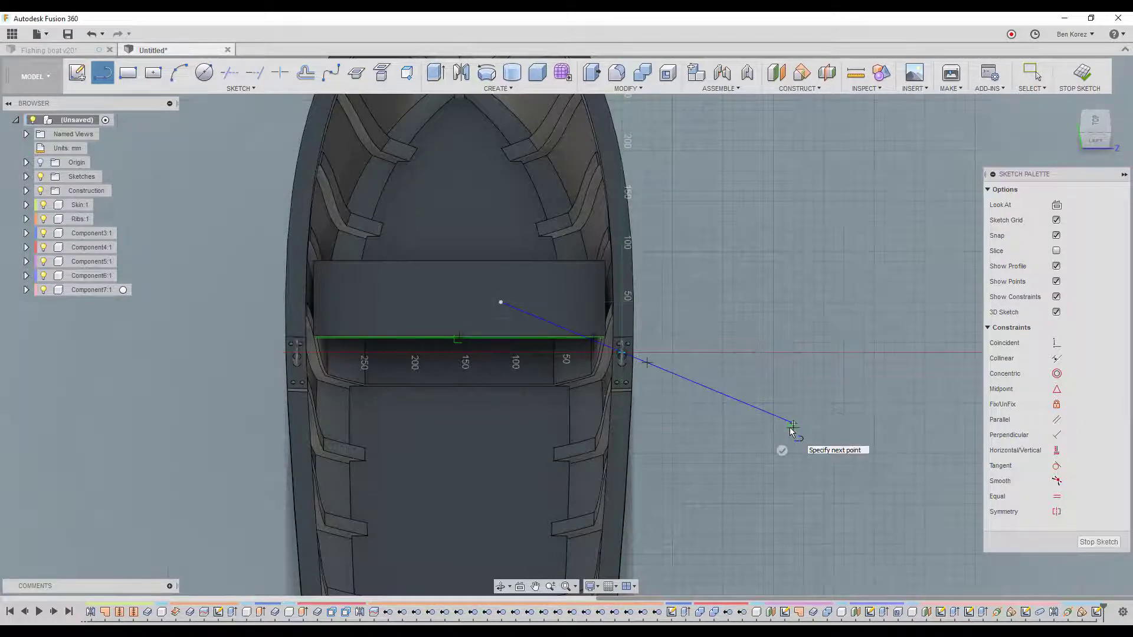
pyautogui.click(782, 451)
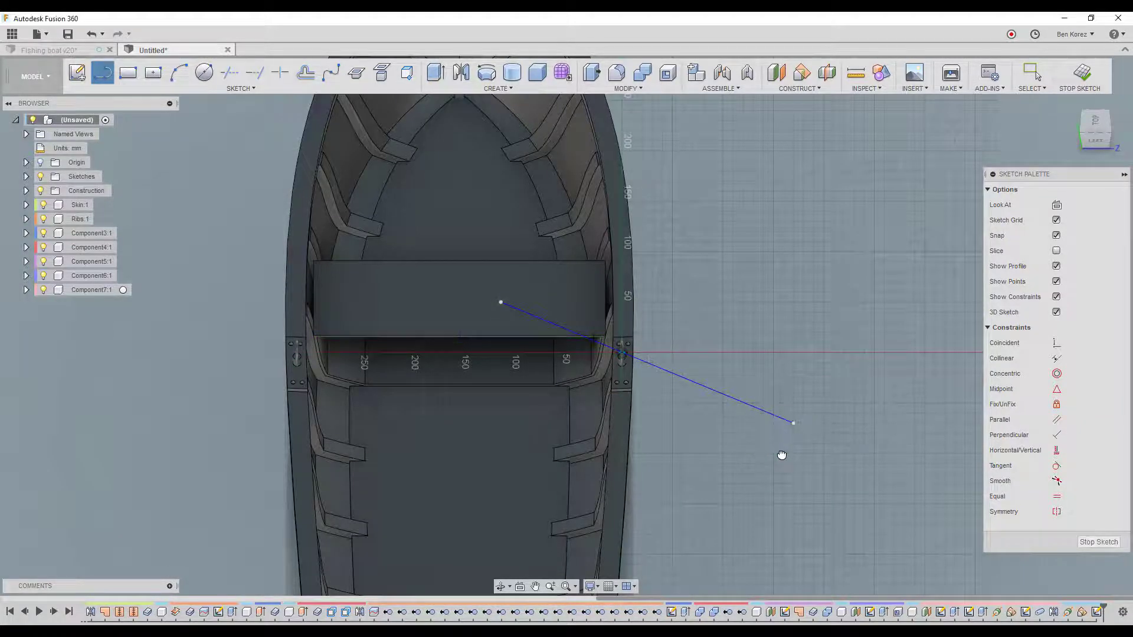
# Constrain the slanted line coincident with the sketch origin at the ring's centre and finish the sketch.
pyautogui.scroll(3, 762, 455)
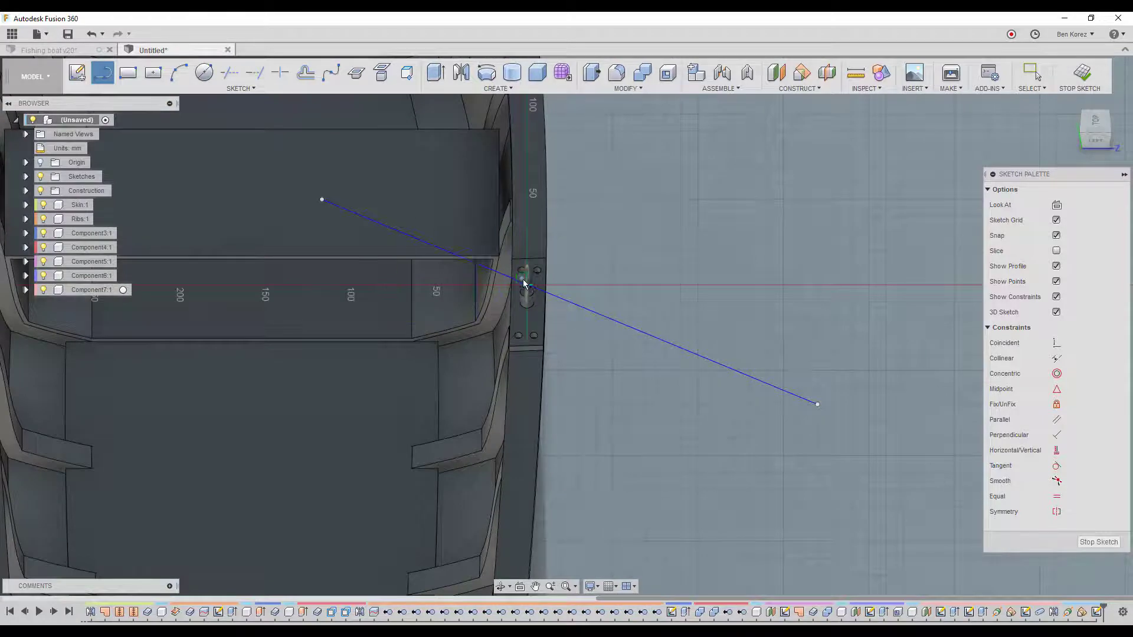
pyautogui.scroll(6, 526, 284)
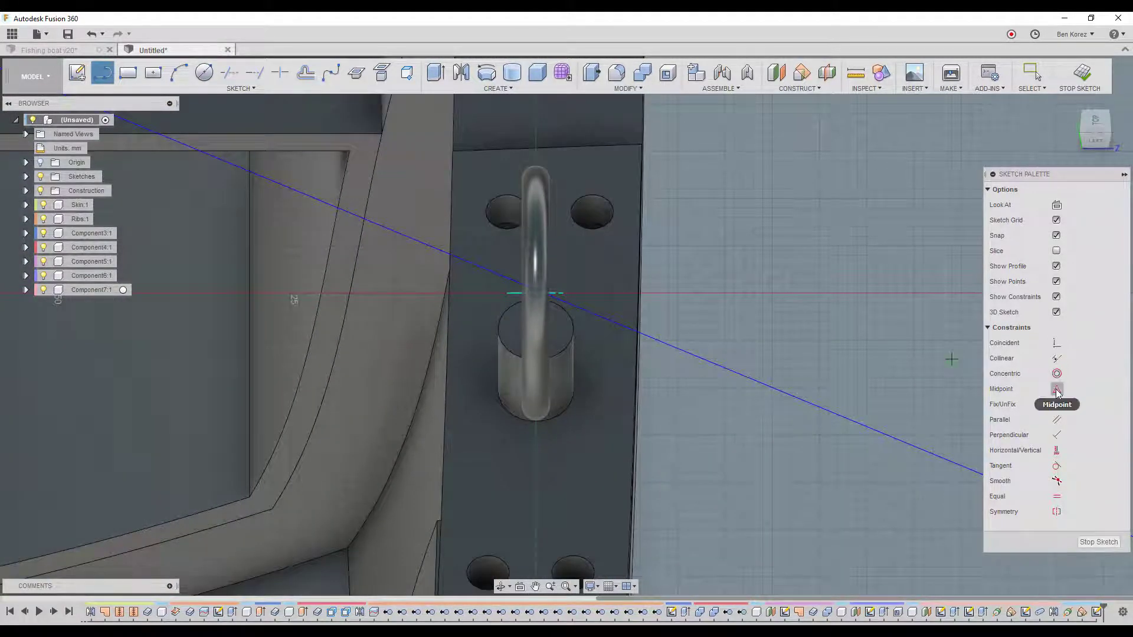
pyautogui.click(1056, 343)
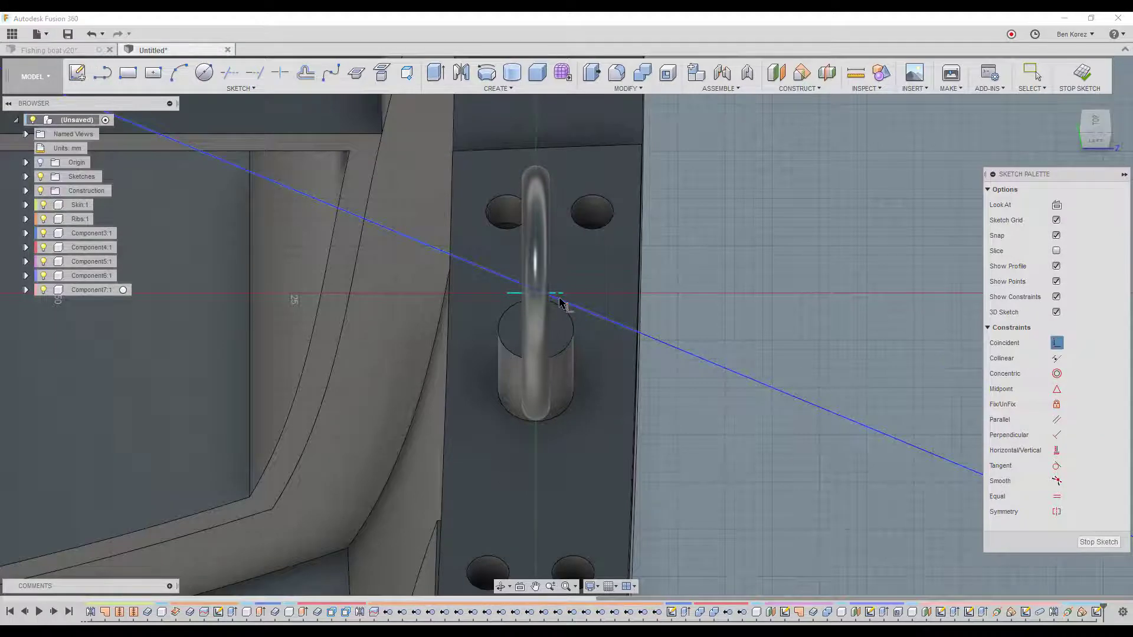
pyautogui.click(538, 292)
pyautogui.press('Escape')
pyautogui.scroll(-5, 600, 350)
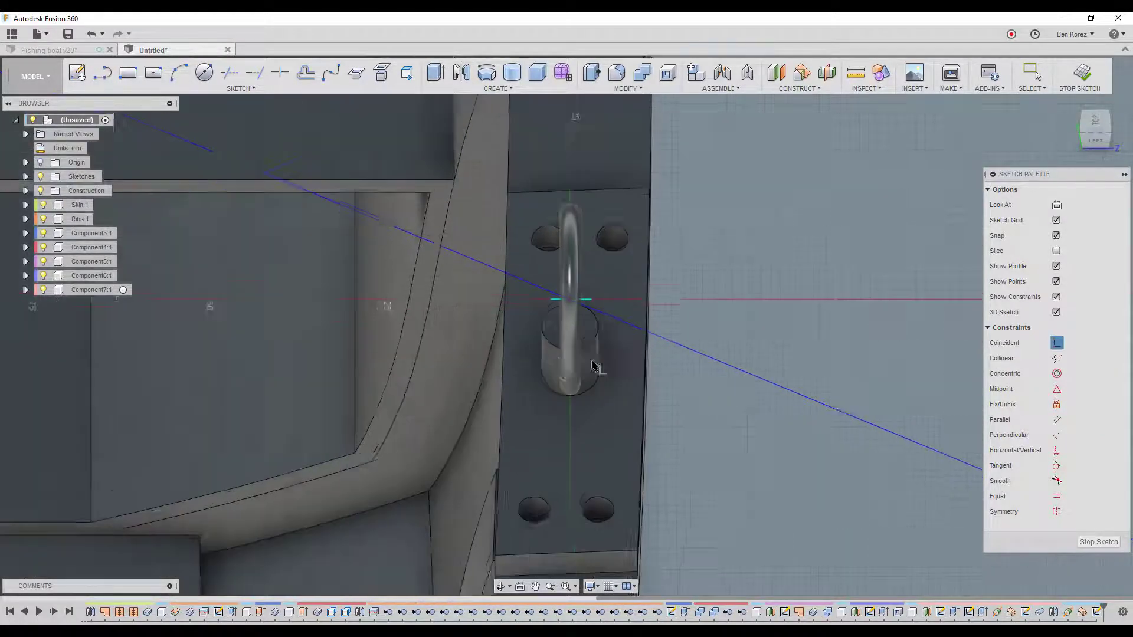
pyautogui.scroll(-6, 600, 349)
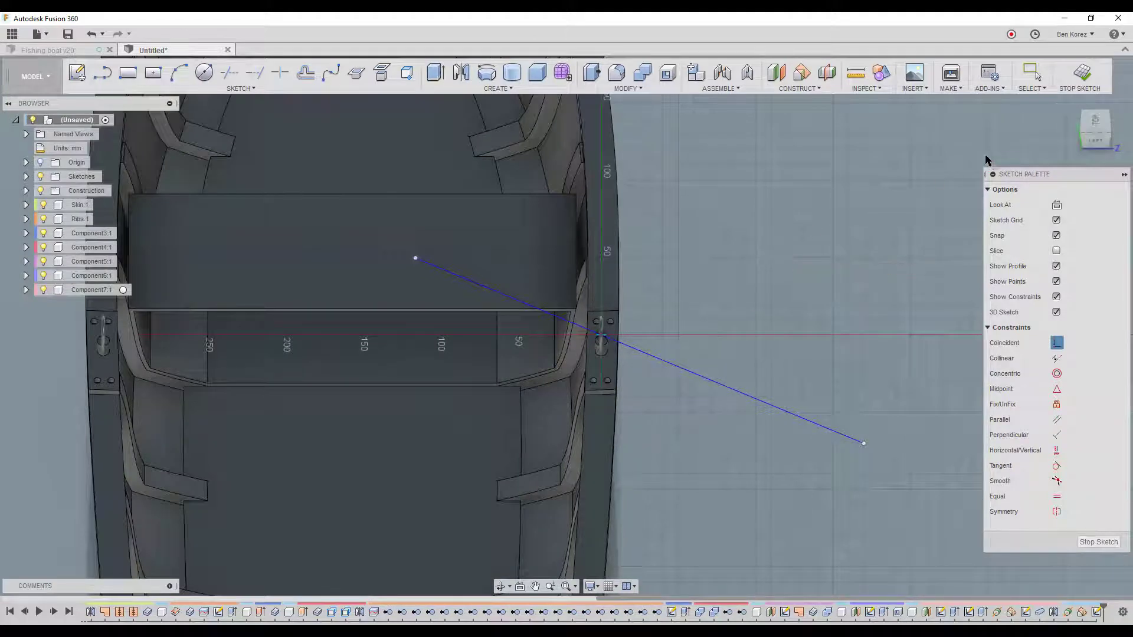
pyautogui.click(1085, 73)
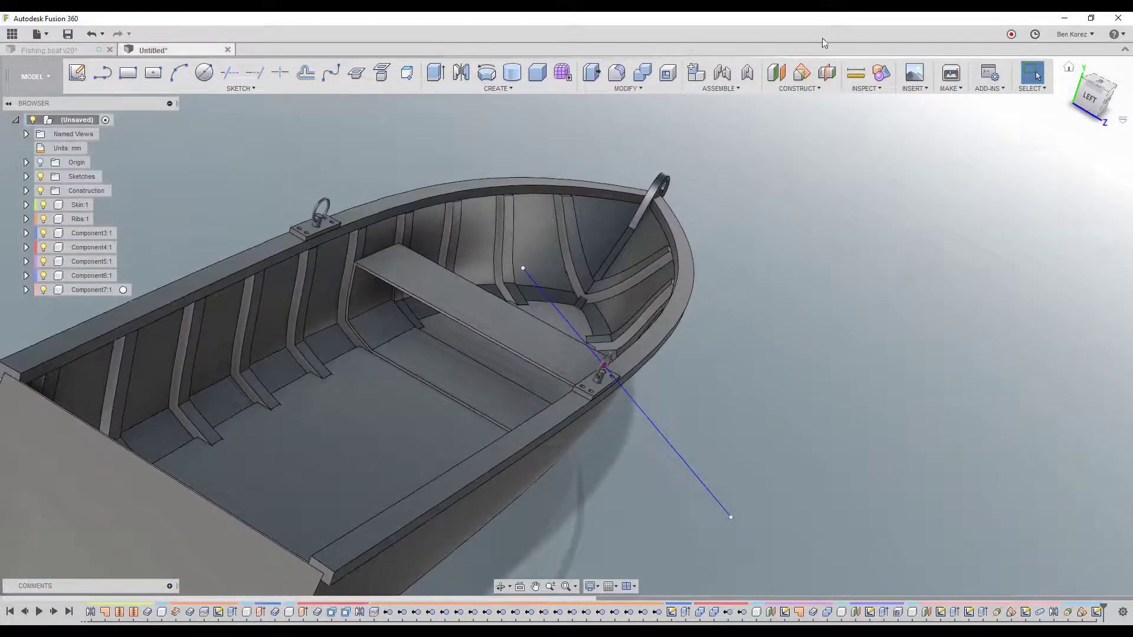
# Start a solid circular pipe along the slanted oar line, with its operation set to New Body.
pyautogui.click(495, 90)
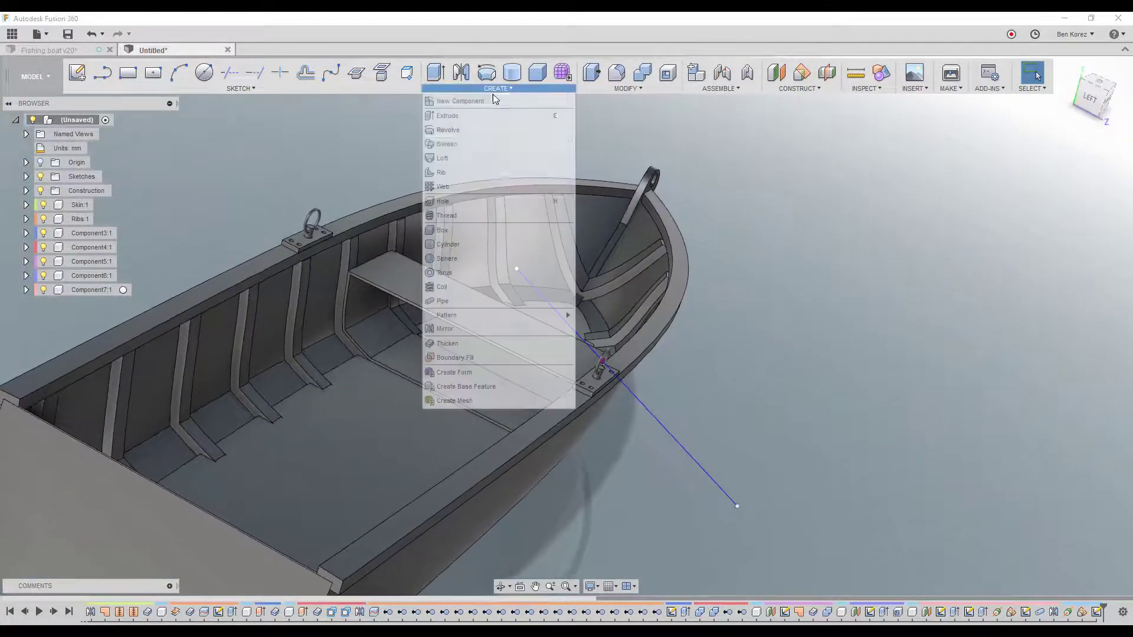
pyautogui.click(503, 306)
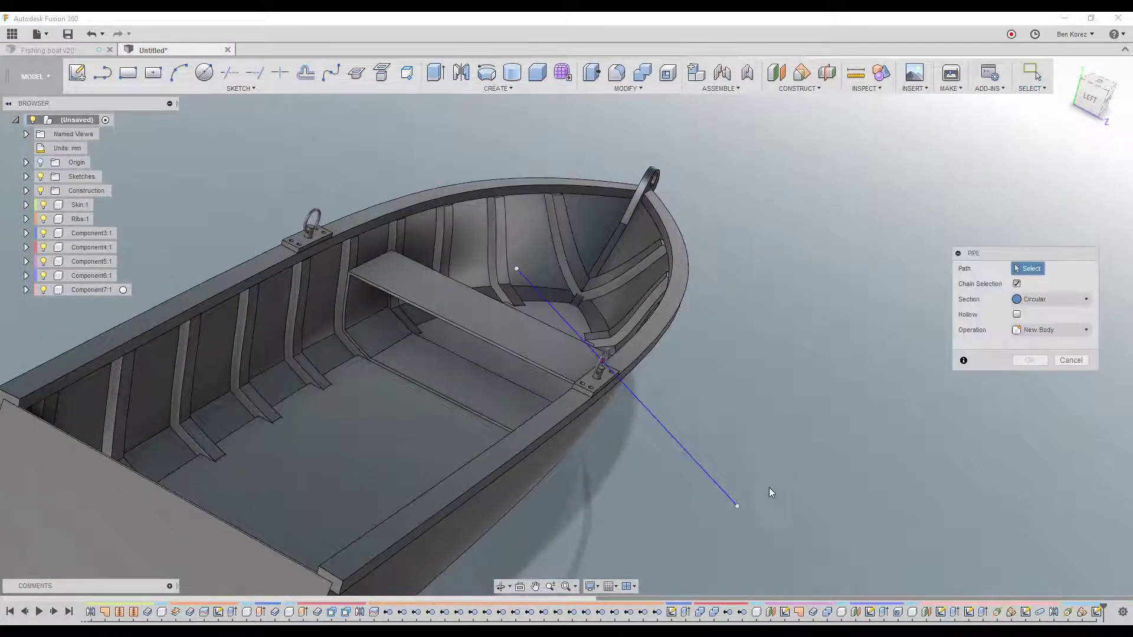
pyautogui.click(713, 479)
pyautogui.click(1050, 361)
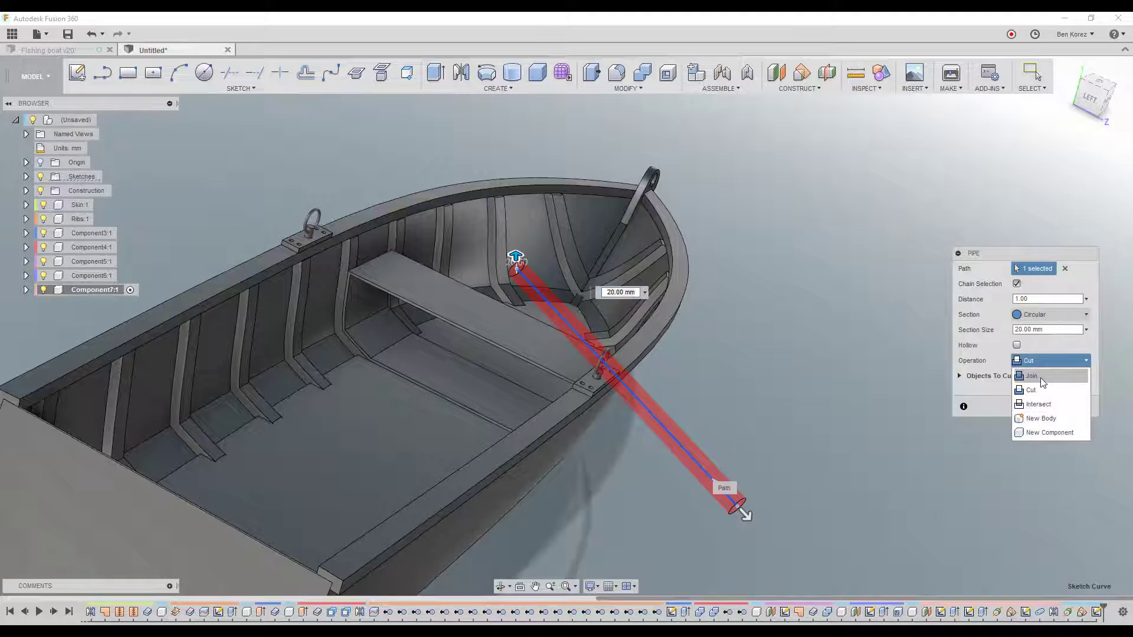
pyautogui.click(1040, 418)
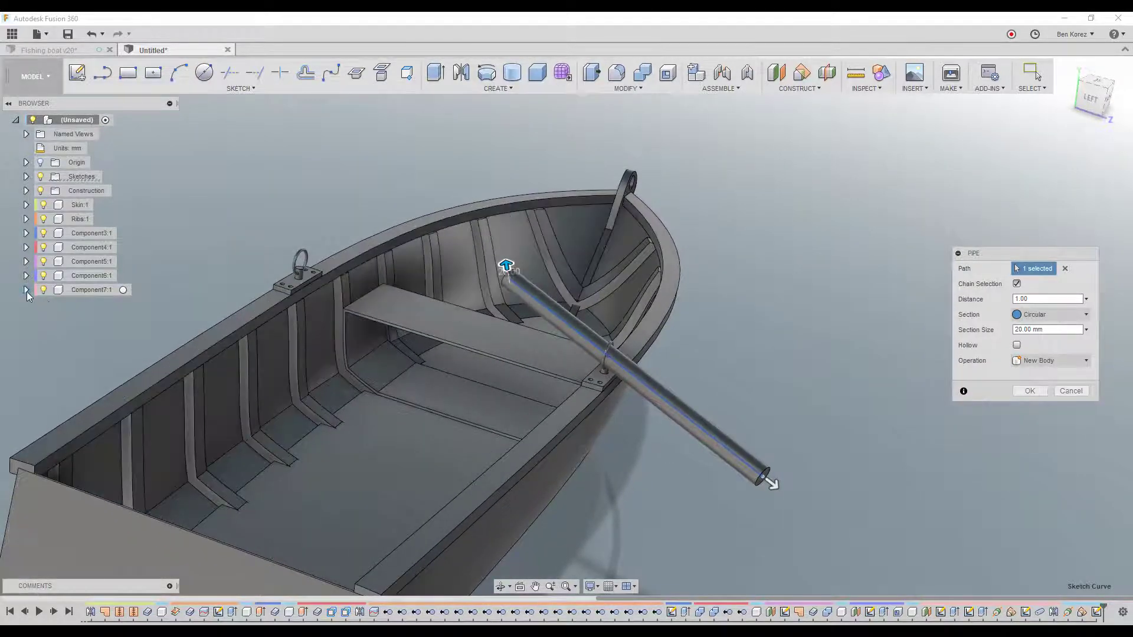
# Check the bodies inside Component7, set the pipe's section size to 10 mm, and create the pipe.
pyautogui.click(26, 290)
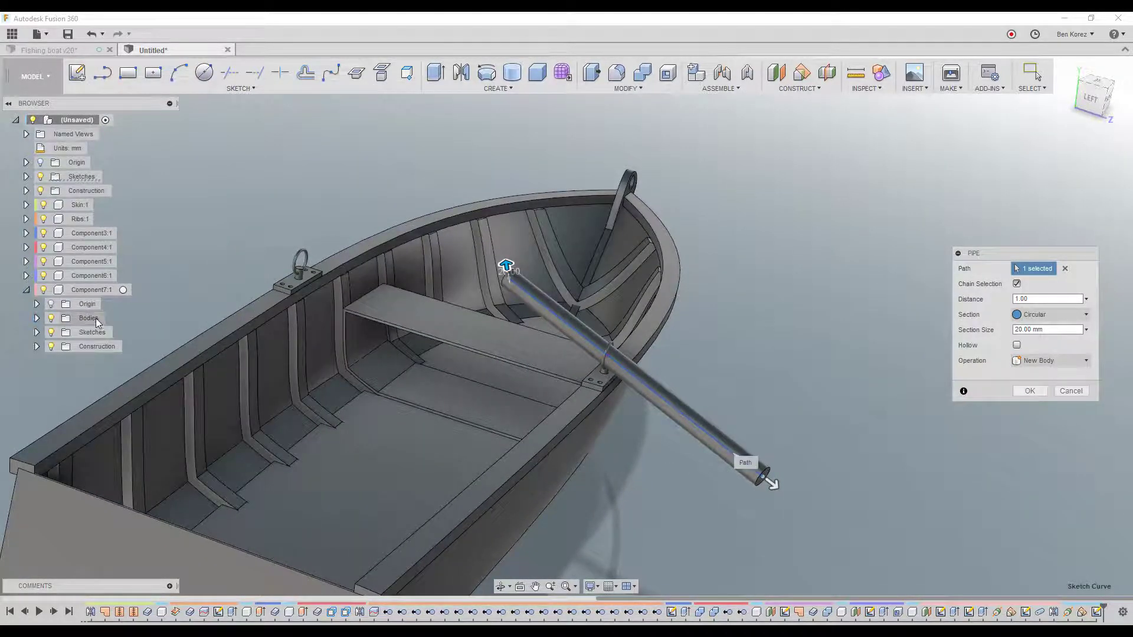
pyautogui.click(37, 318)
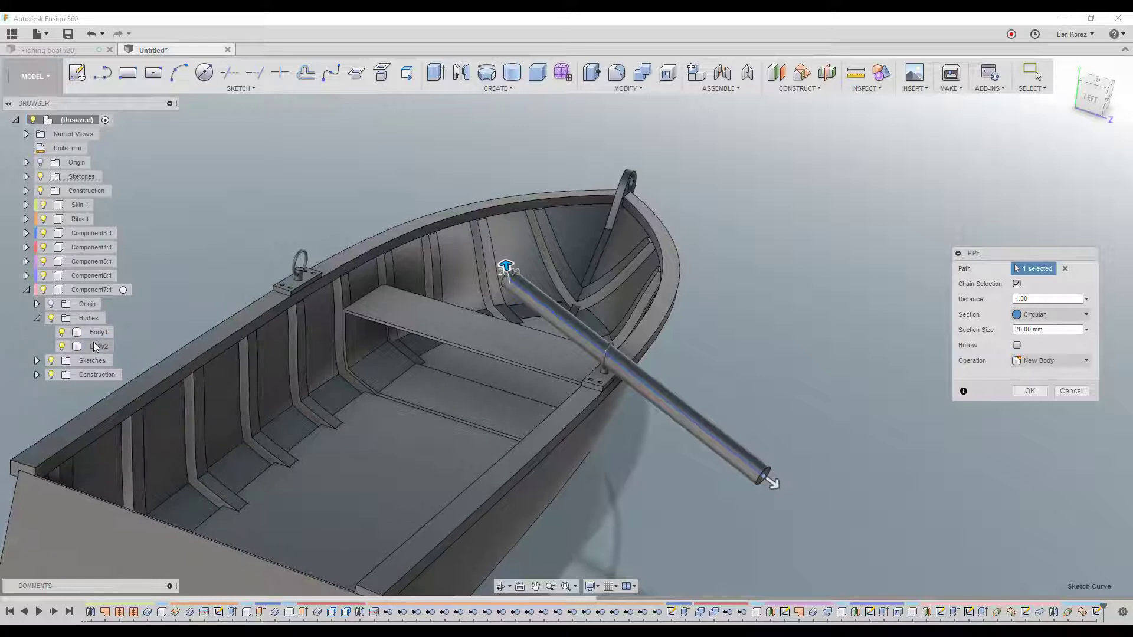
pyautogui.moveTo(1073, 329); pyautogui.dragTo(983, 337)
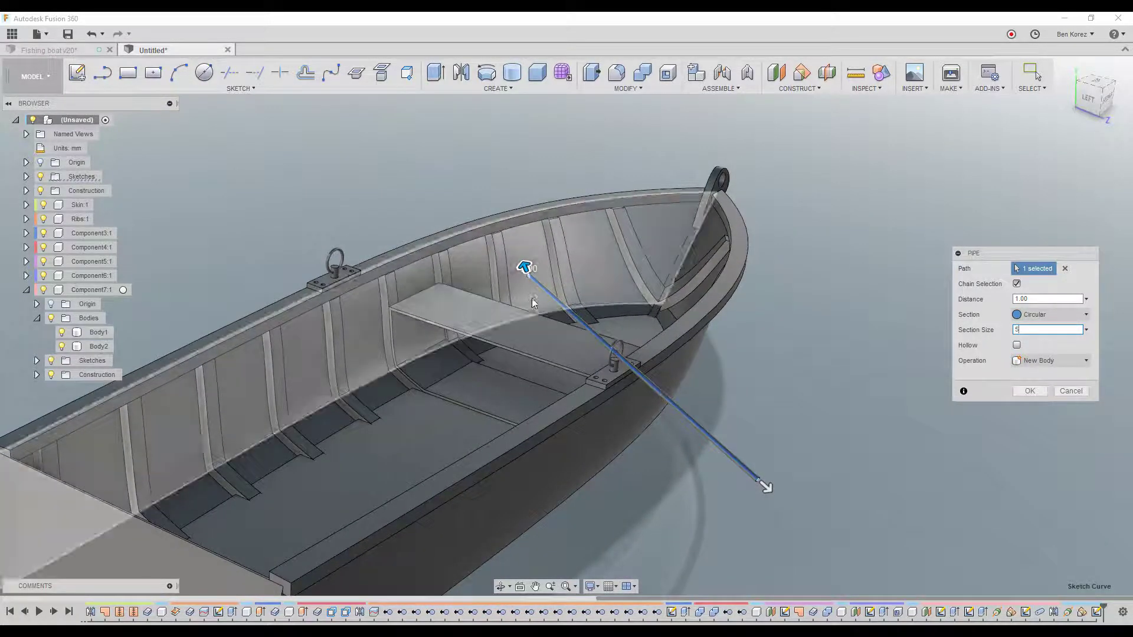
pyautogui.moveTo(1062, 331); pyautogui.dragTo(992, 333)
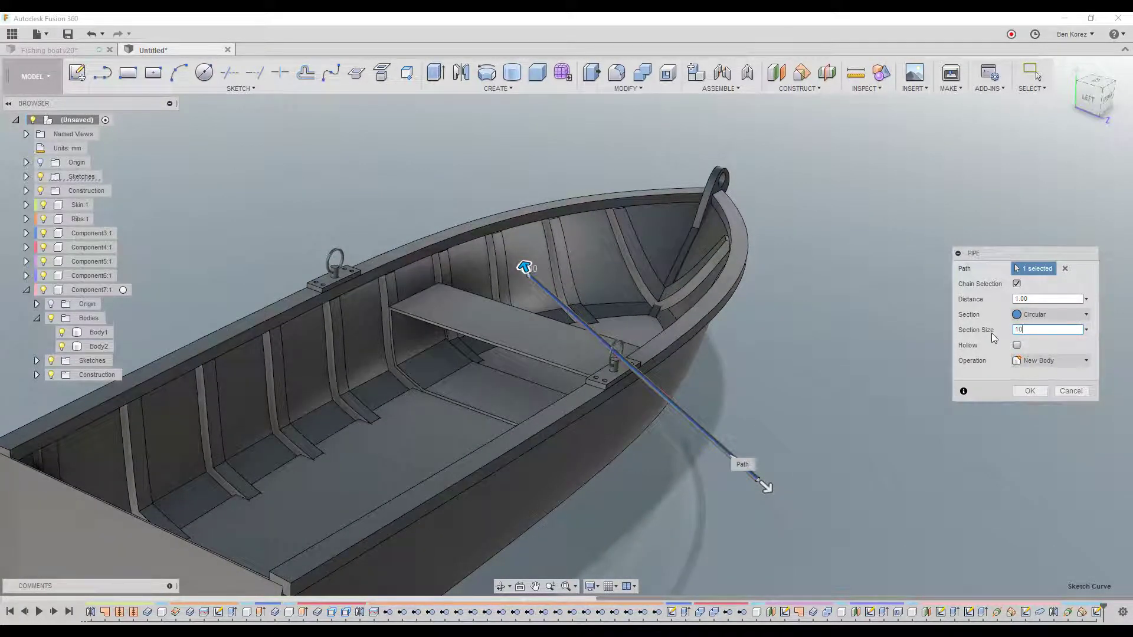
pyautogui.write('10')
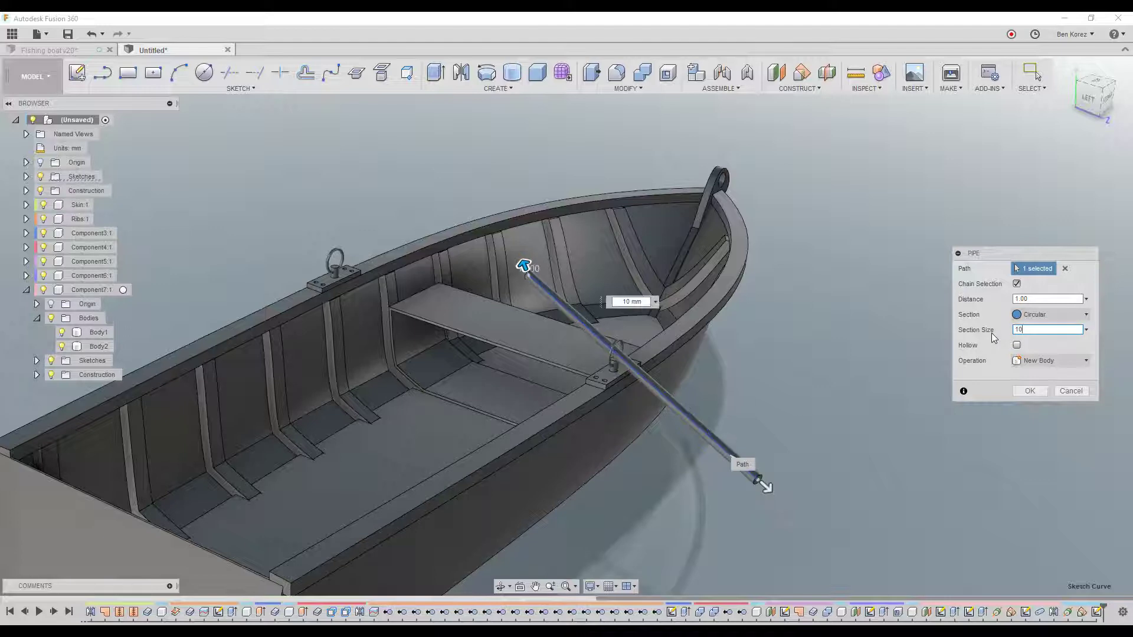
pyautogui.click(1029, 390)
pyautogui.keyDown('shift'); pyautogui.moveTo(1029, 392); pyautogui.dragTo(9, 387, button='middle'); pyautogui.keyUp('shift')
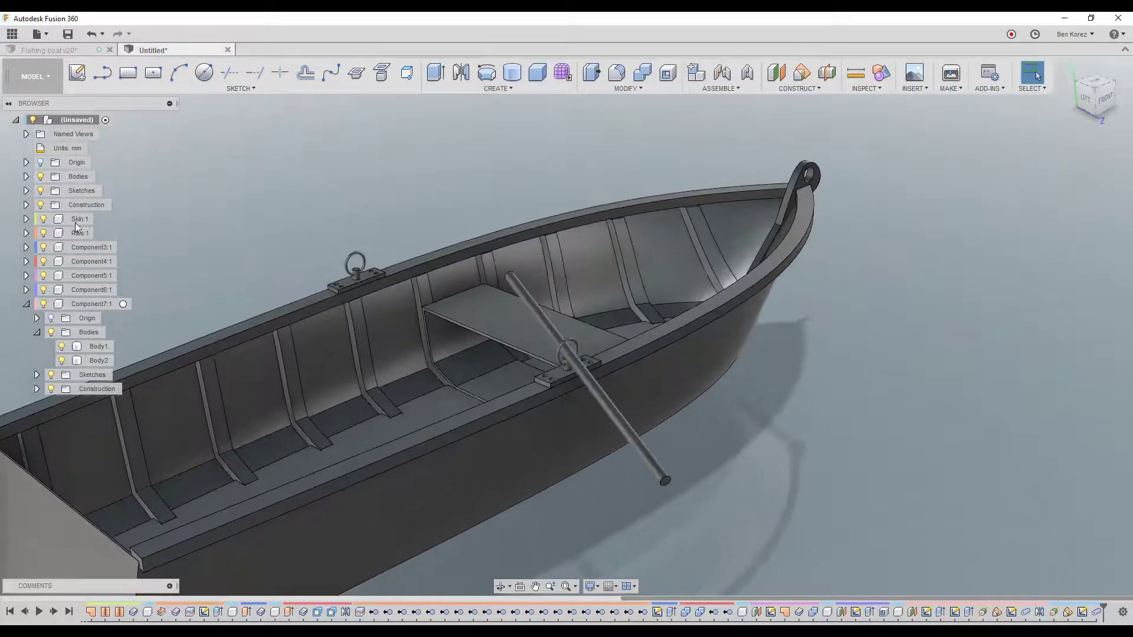
# Undo the oar pipe, its line sketch, the angled plane and the ring's construction axis.
pyautogui.click(92, 35)
pyautogui.click(91, 35)
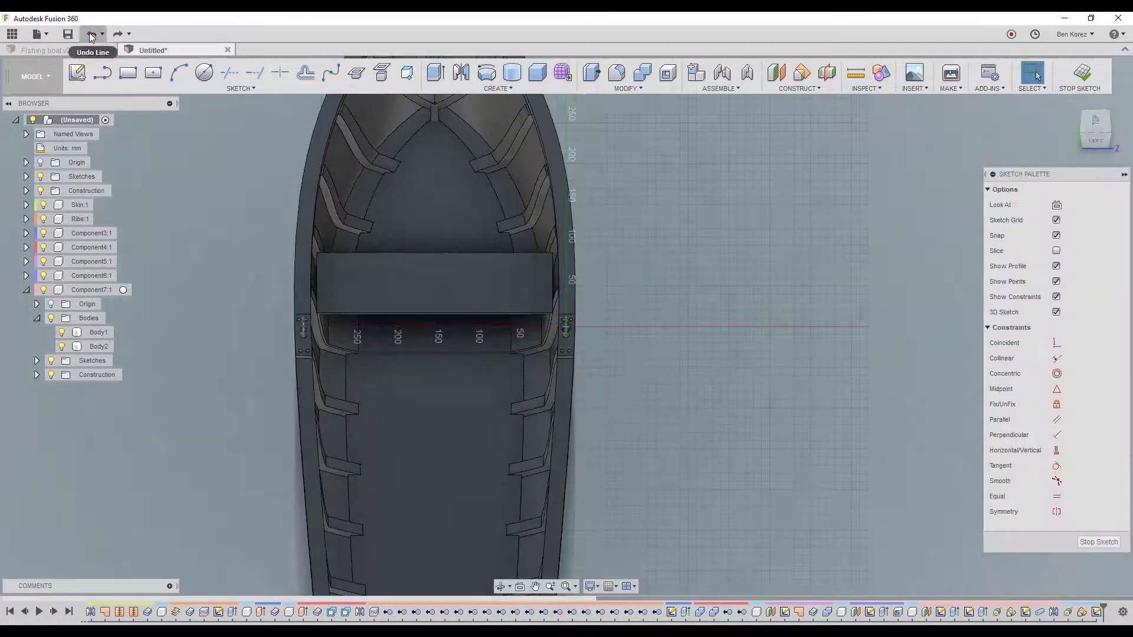
pyautogui.click(92, 35)
pyautogui.click(91, 34)
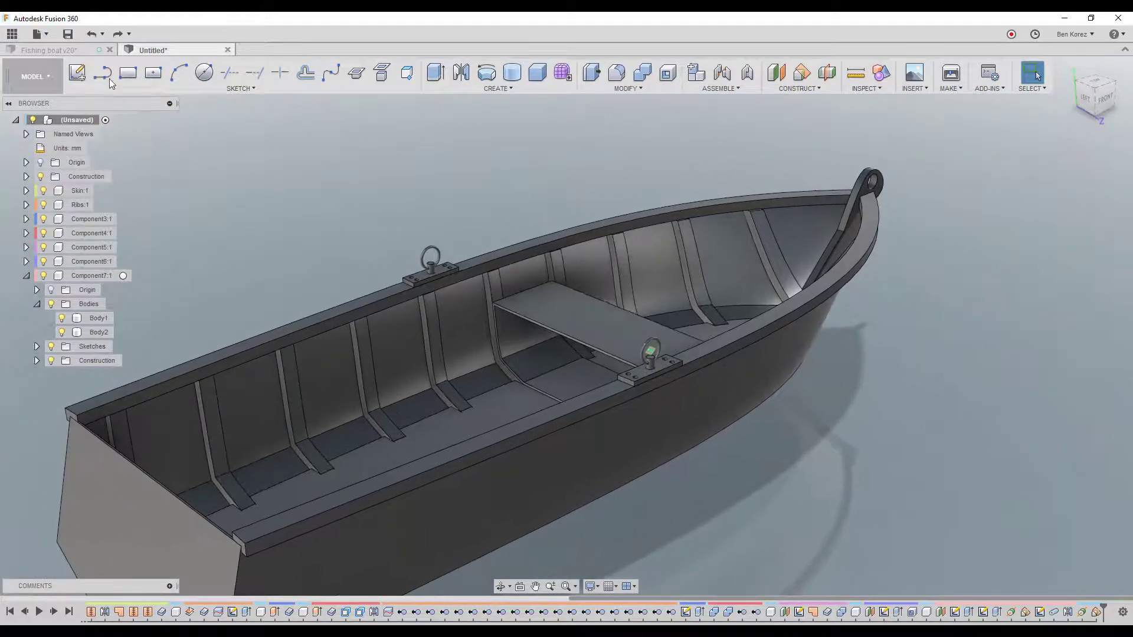
pyautogui.click(93, 35)
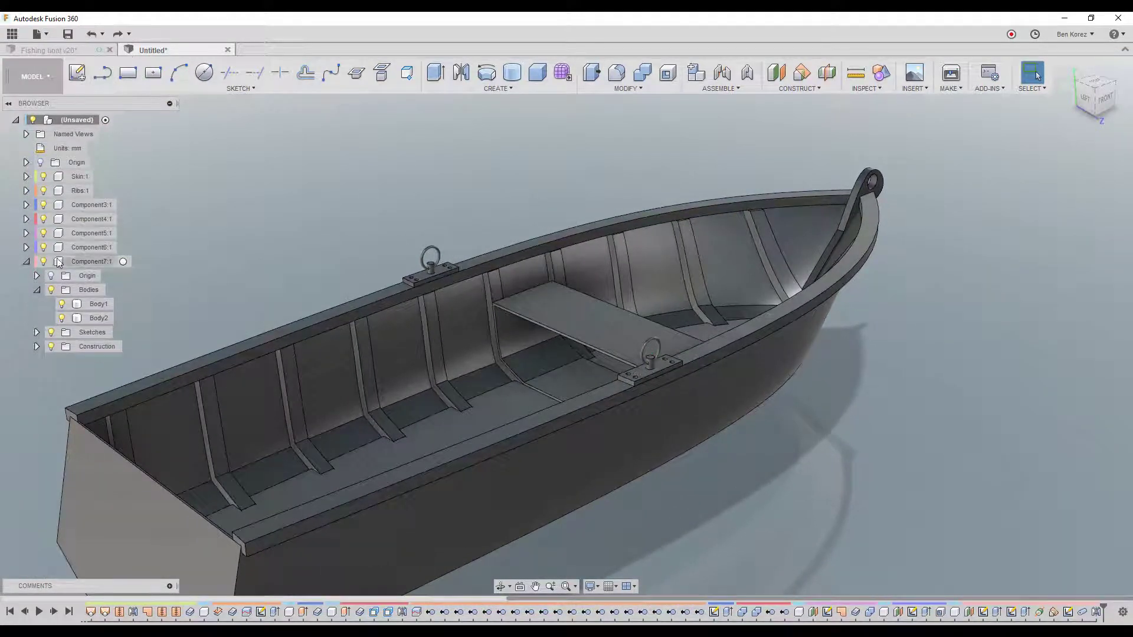
# Create a new active component under the top-level design for the oar.
pyautogui.click(27, 261)
pyautogui.rightClick(77, 120)
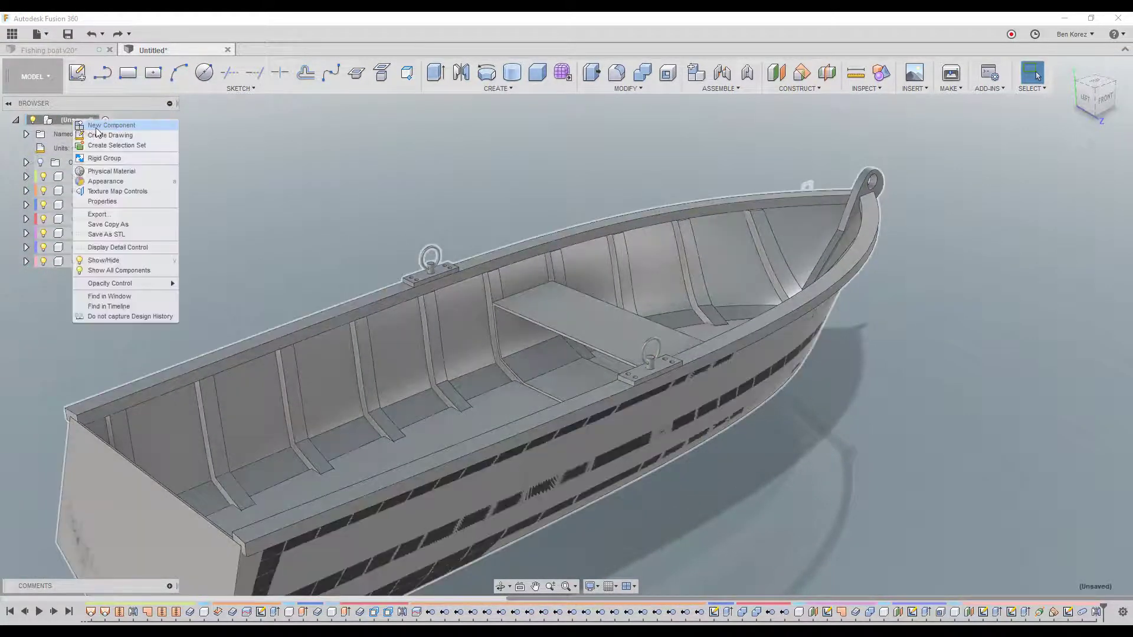
pyautogui.click(127, 126)
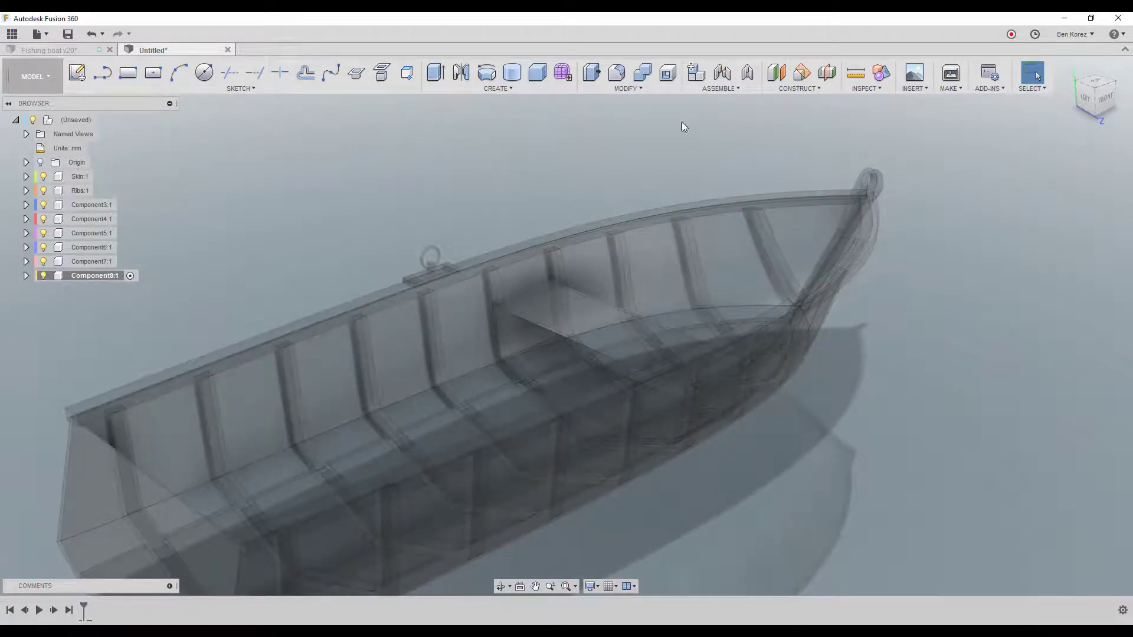
# Create a construction axis through the near oarlock ring in the new component.
pyautogui.click(795, 89)
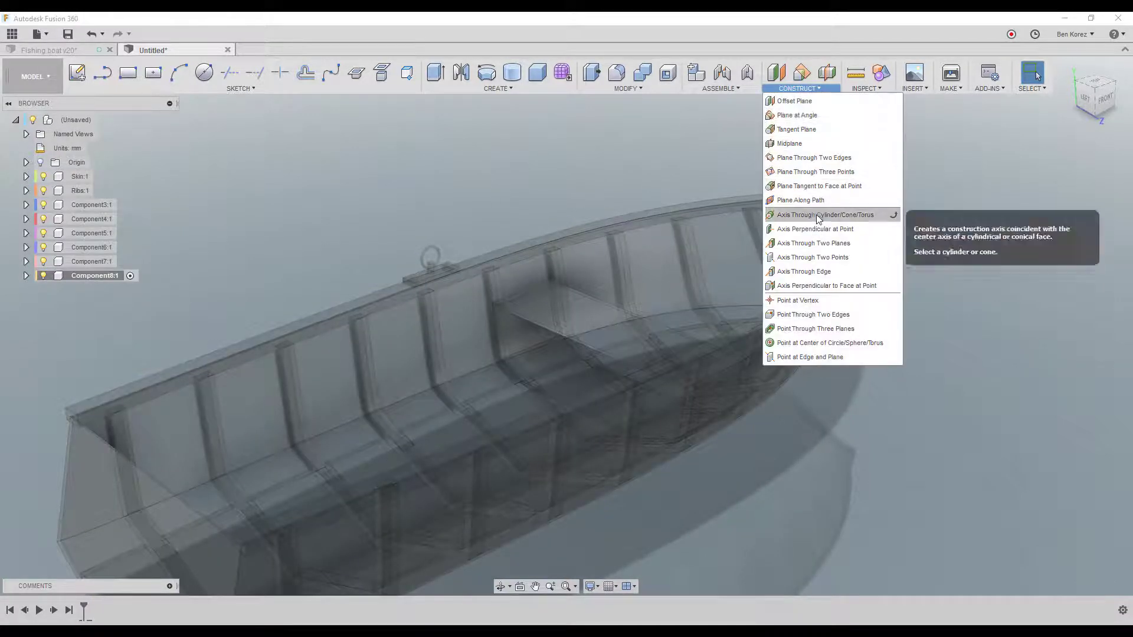
pyautogui.click(819, 216)
pyautogui.click(653, 344)
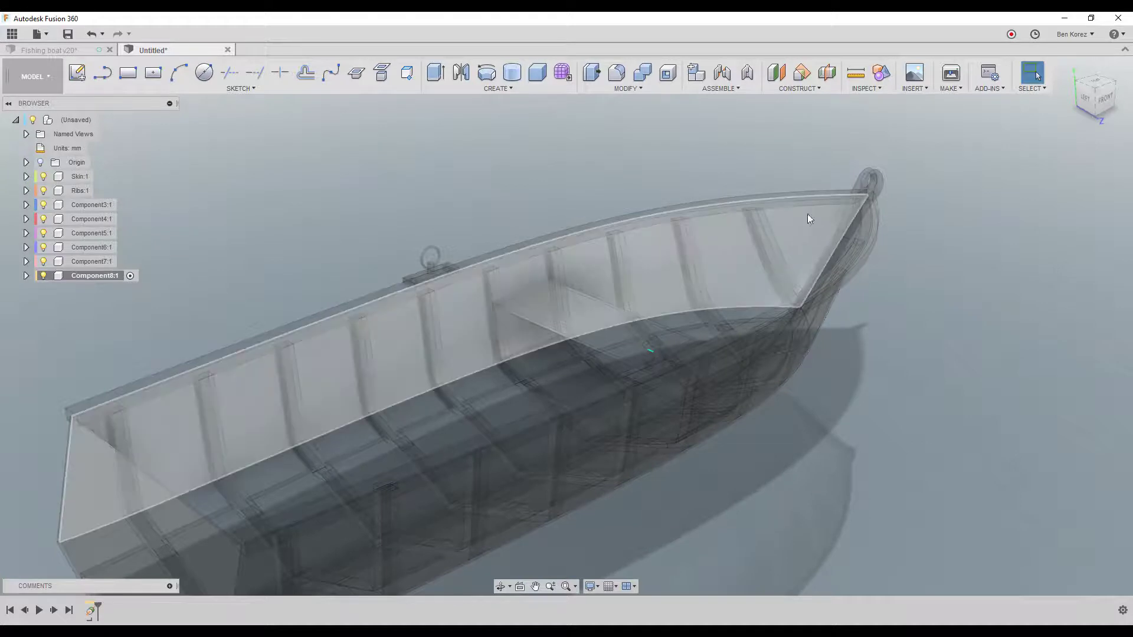
# Create a construction plane at an angle of 39.0 deg around the near ring's axis.
pyautogui.click(810, 73)
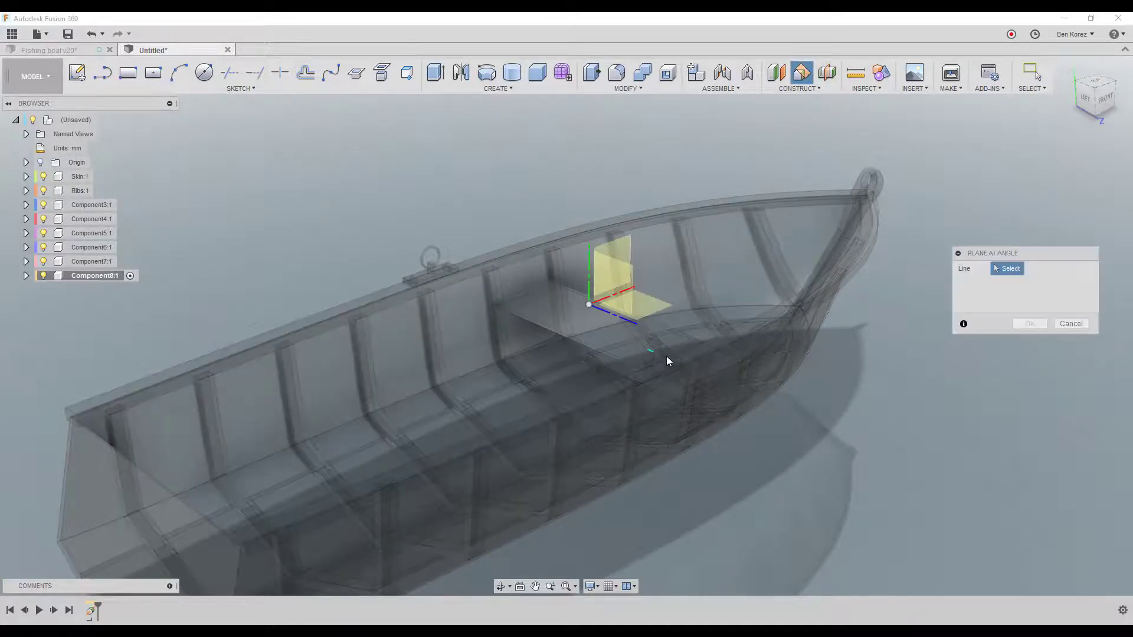
pyautogui.click(651, 351)
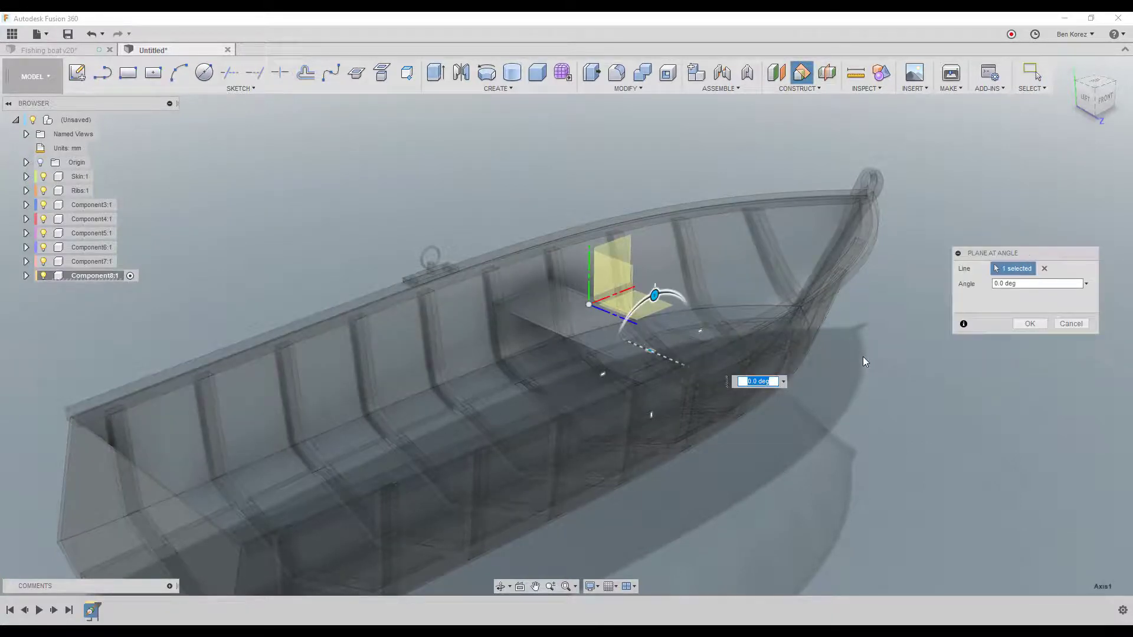
pyautogui.moveTo(653, 297); pyautogui.dragTo(632, 320)
pyautogui.scroll(5, 661, 320)
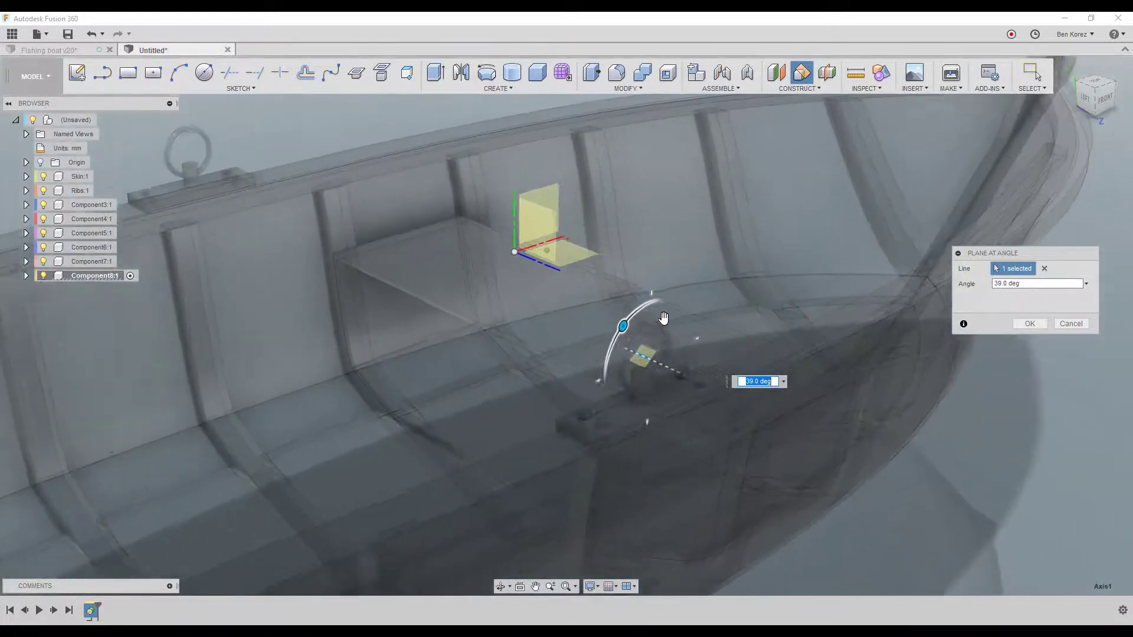
pyautogui.click(1030, 323)
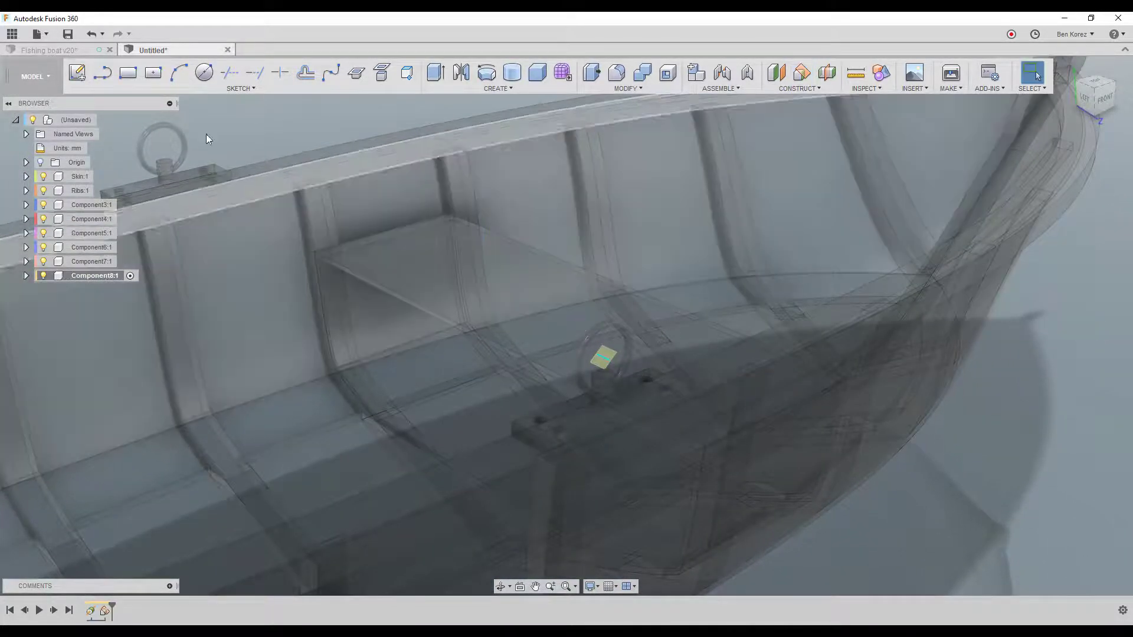
# On the angled plane, sketch a slanted line about 340 mm long at 14.1 deg, from above the seat through the near ring to outside the hull.
pyautogui.click(81, 81)
pyautogui.click(607, 356)
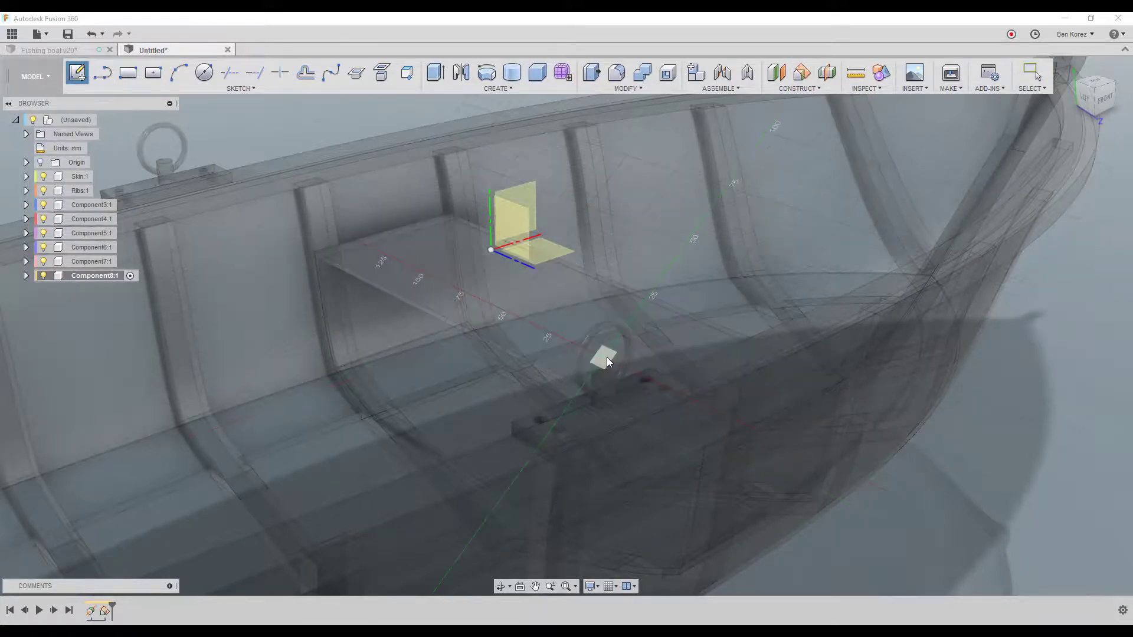
pyautogui.press('l')
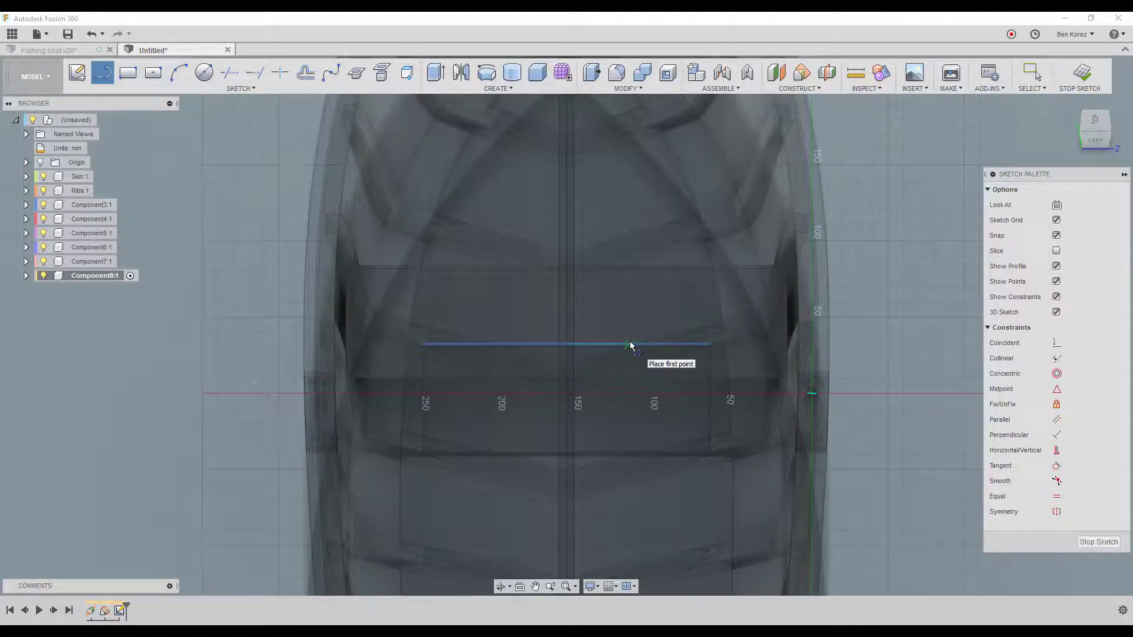
pyautogui.click(629, 342)
pyautogui.click(620, 391)
pyautogui.moveTo(974, 458); pyautogui.dragTo(823, 459, button='middle')
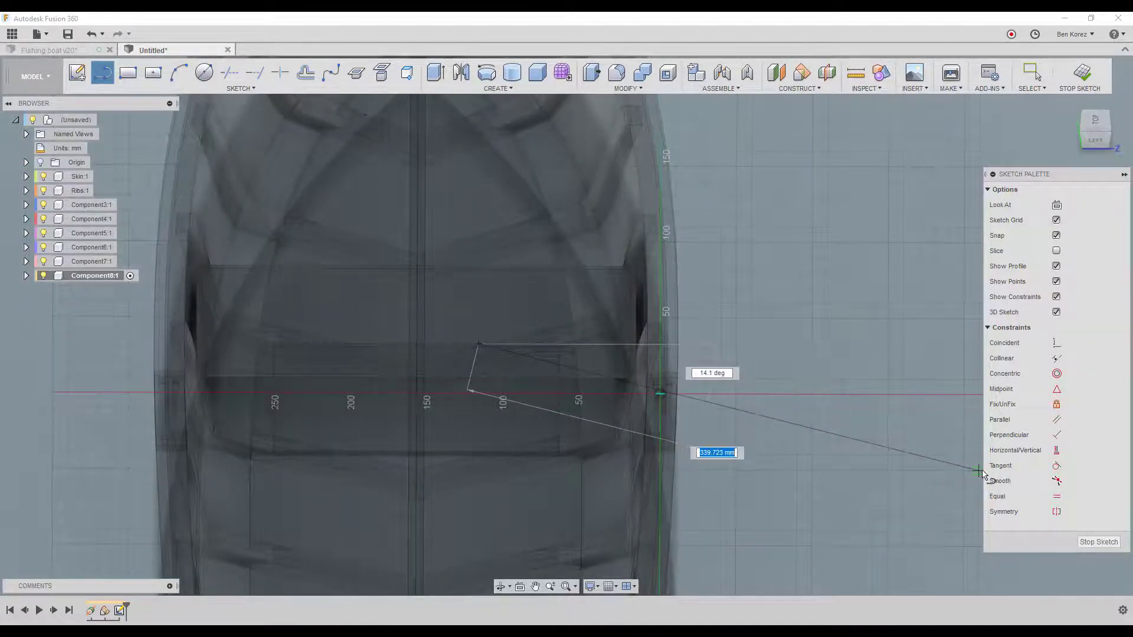
pyautogui.click(978, 470)
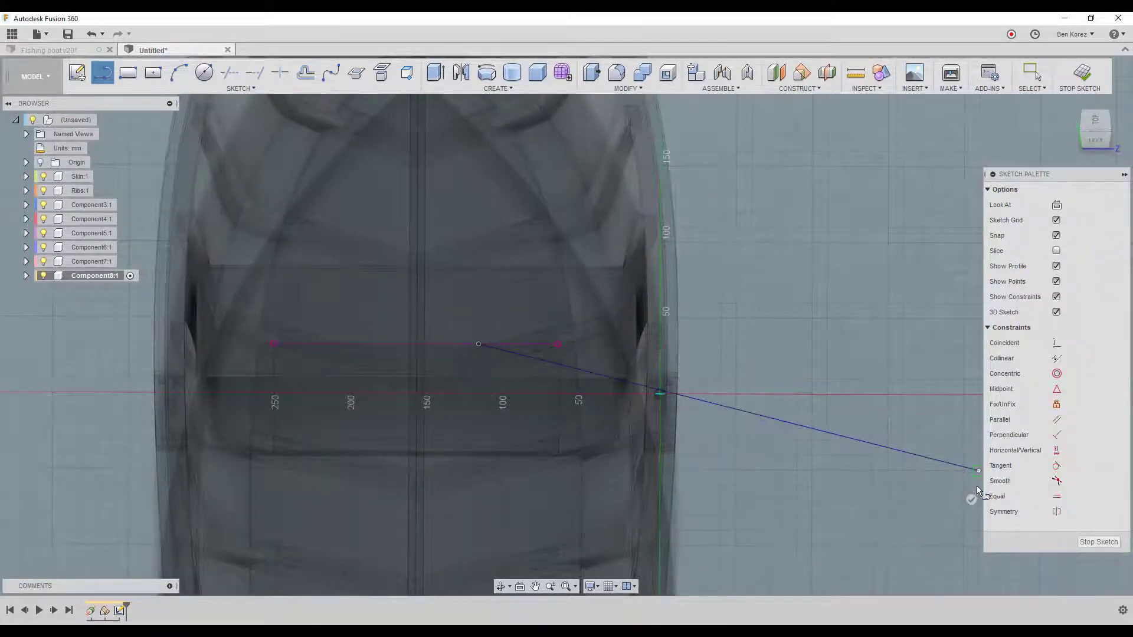
pyautogui.click(972, 500)
# Constrain the new slanted line coincident with the point at the ring's centre and finish the sketch.
pyautogui.scroll(-2, 623, 335)
pyautogui.scroll(-2, 552, 321)
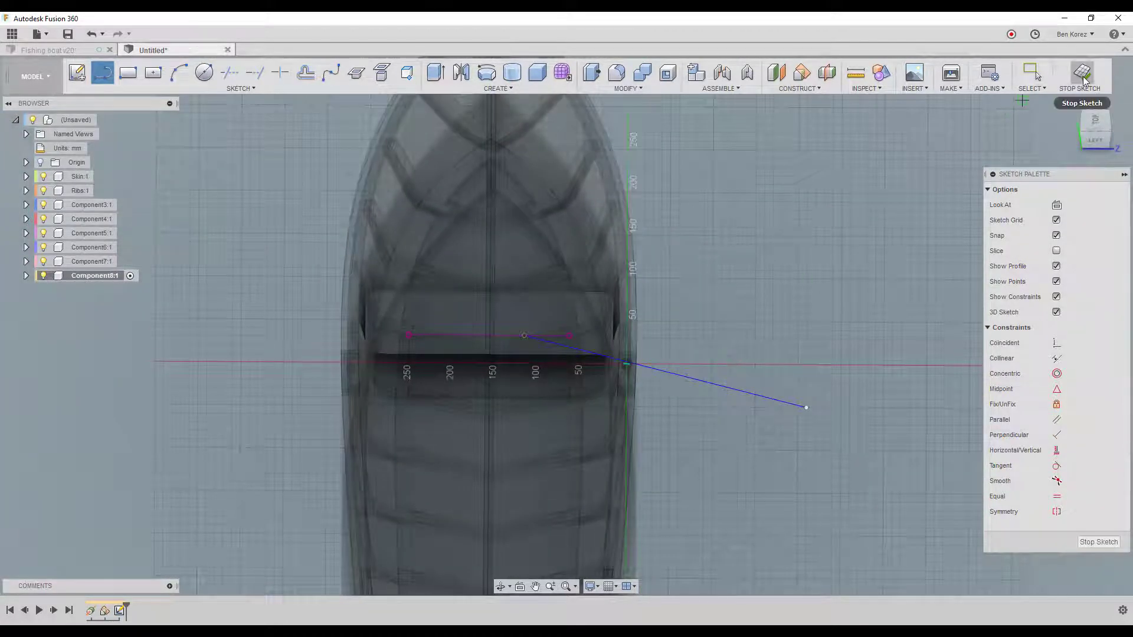
pyautogui.scroll(3, 939, 391)
pyautogui.click(1056, 345)
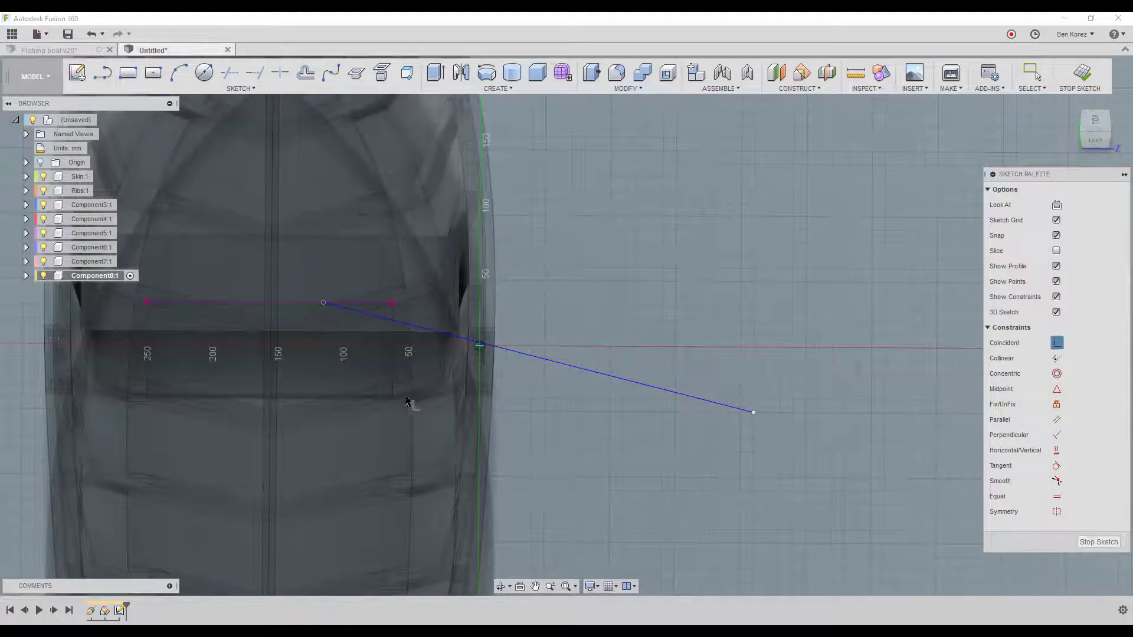
pyautogui.click(498, 348)
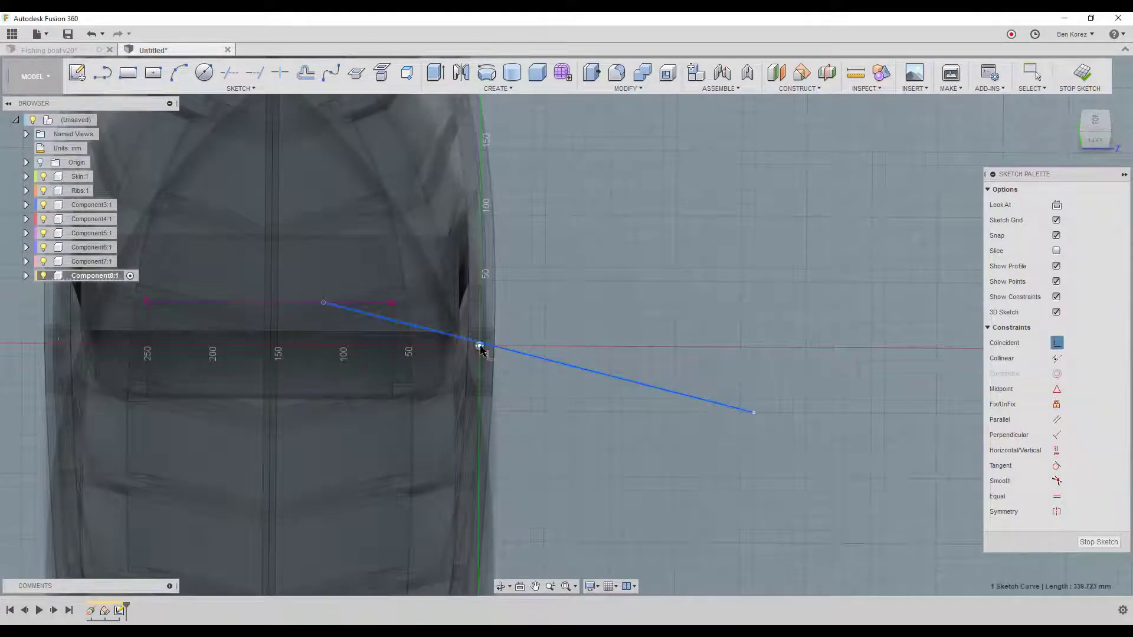
pyautogui.click(479, 345)
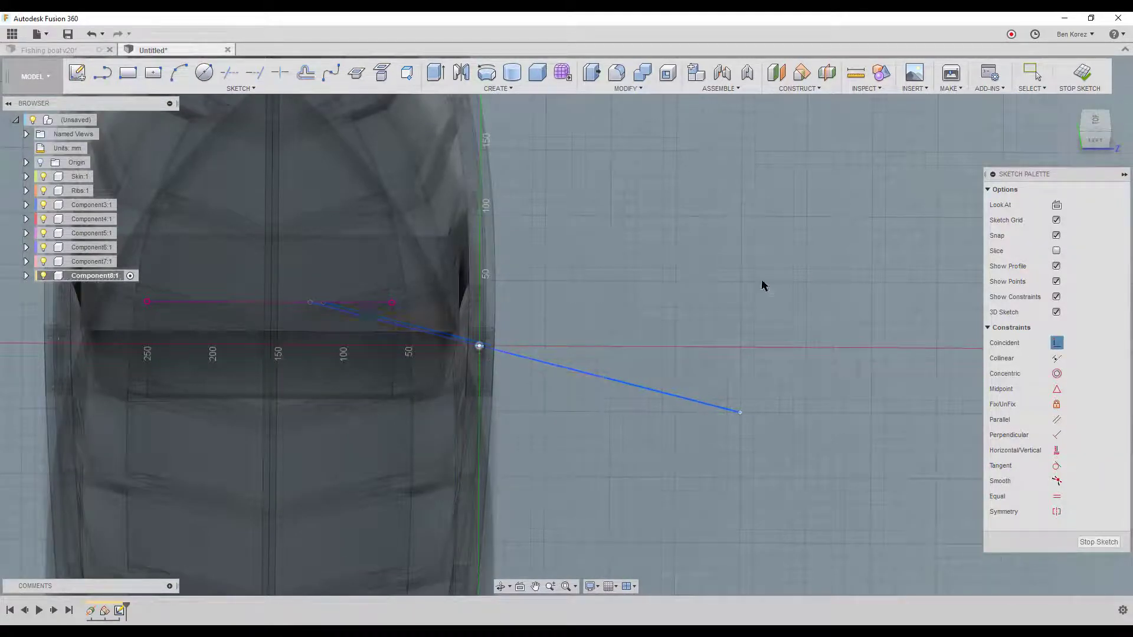
pyautogui.click(1083, 74)
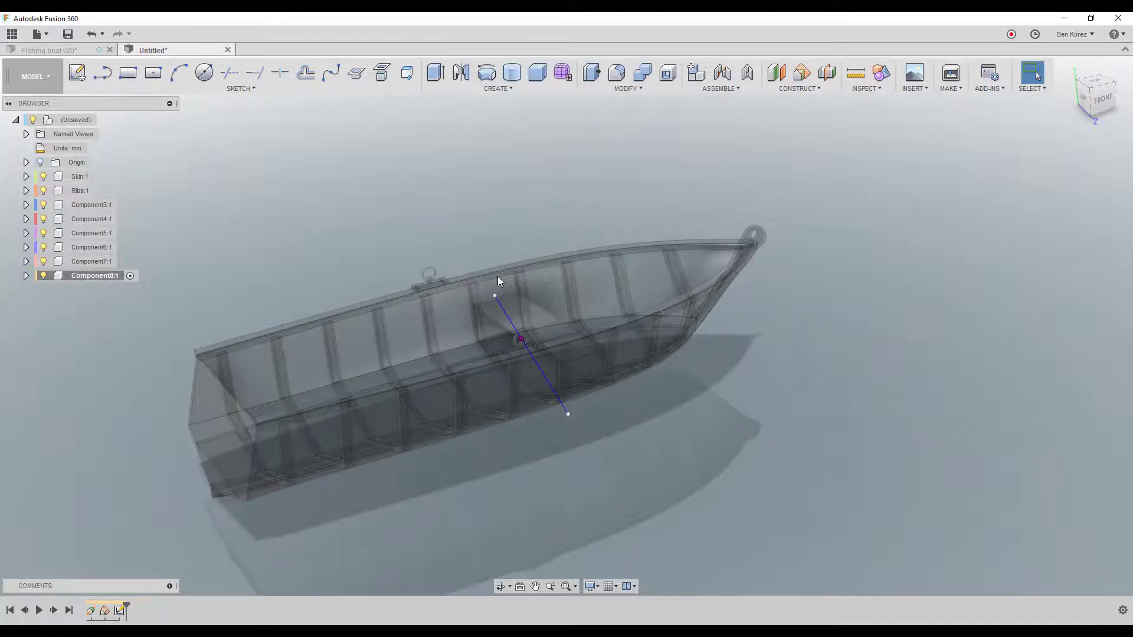
# Create a solid circular pipe with a 10 mm section along the slanted line as a new body for the oar shaft.
pyautogui.click(496, 88)
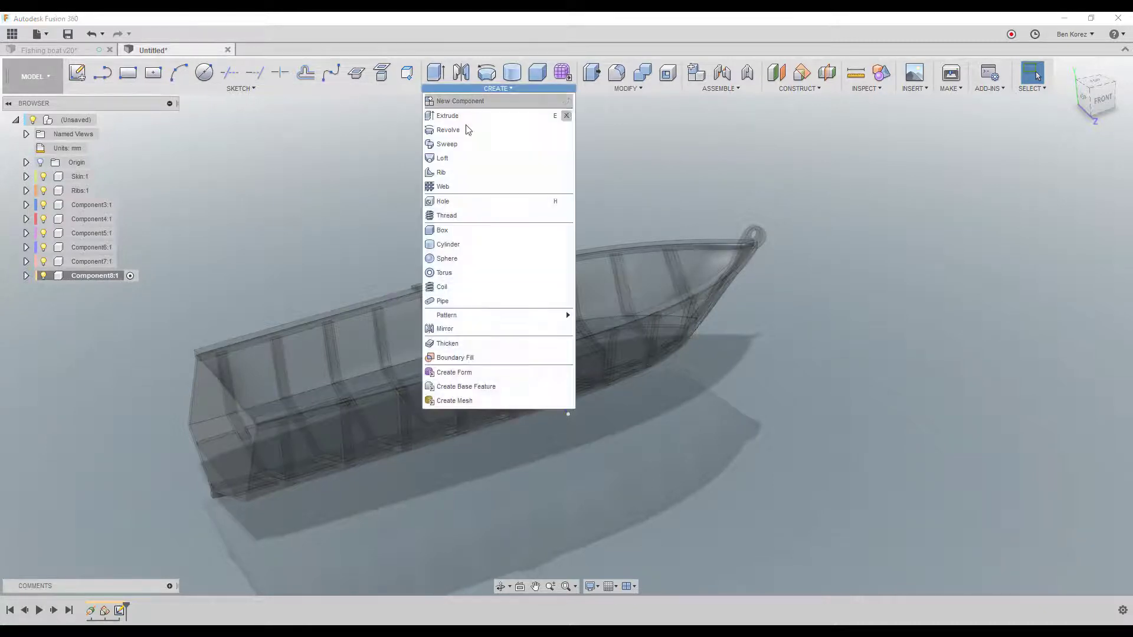
pyautogui.click(466, 300)
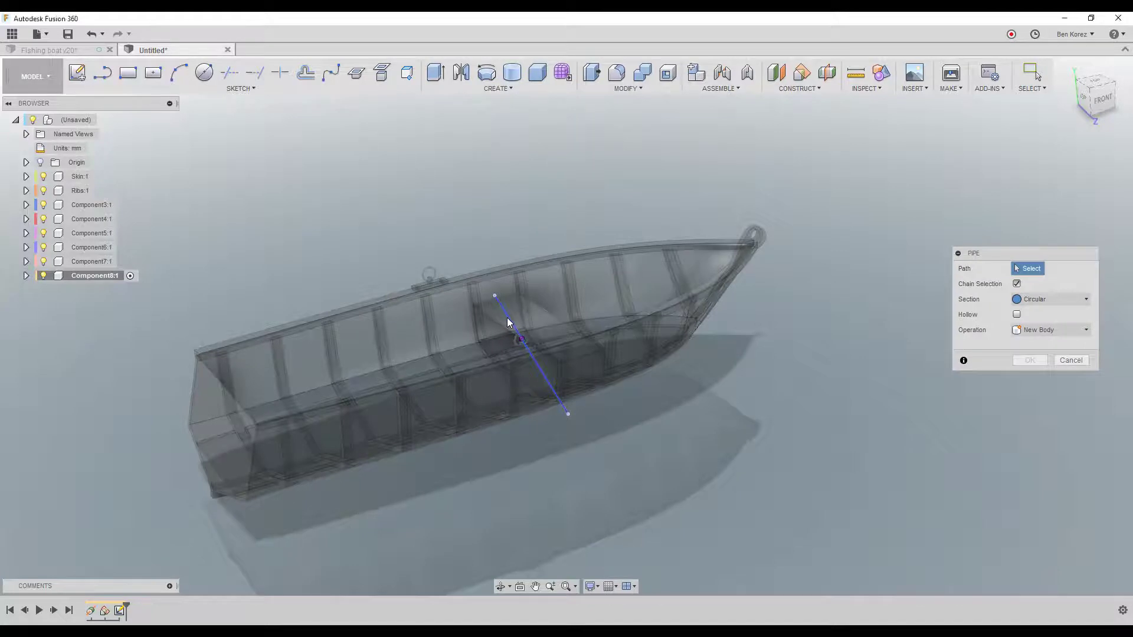
pyautogui.click(508, 319)
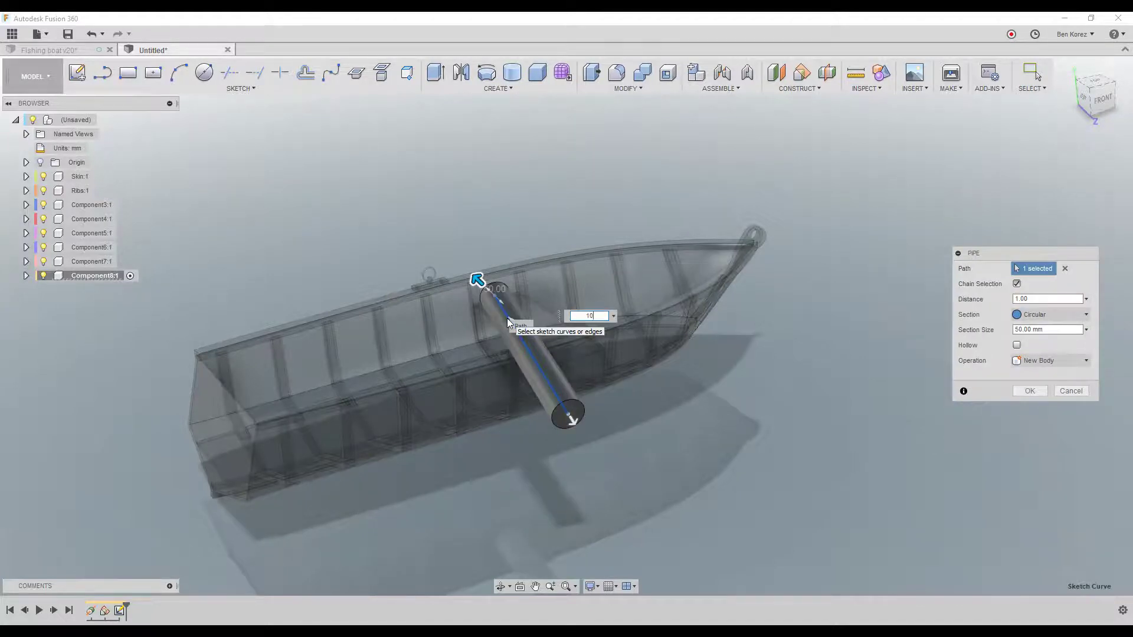
pyautogui.write('10')
pyautogui.press('Return')
pyautogui.scroll(5, 526, 350)
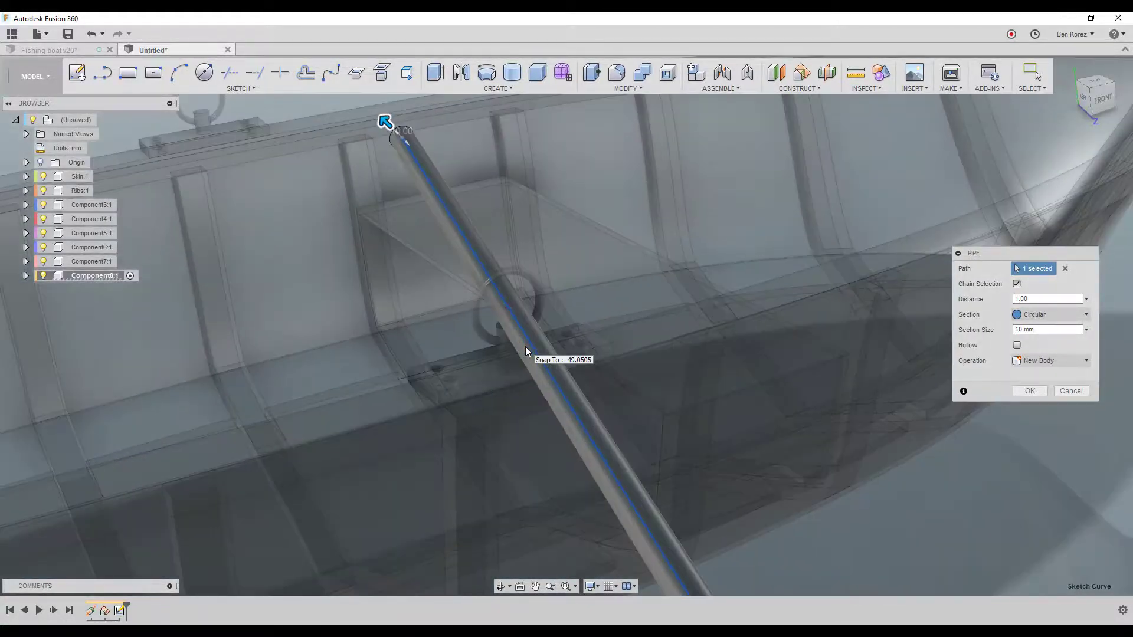
pyautogui.scroll(-5, 526, 350)
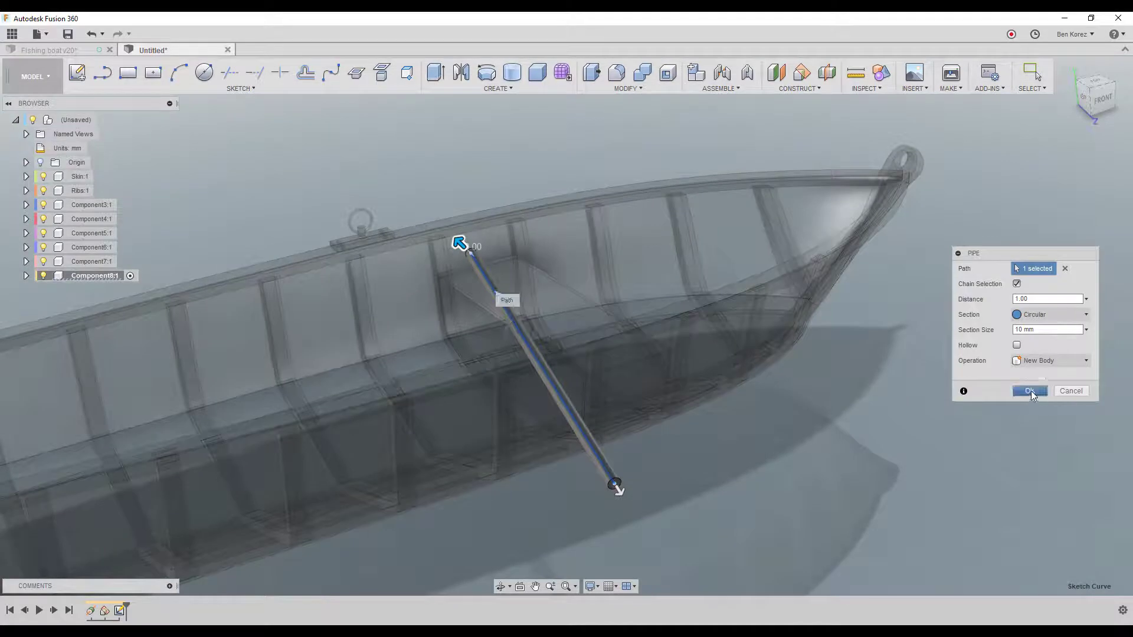
pyautogui.click(1032, 391)
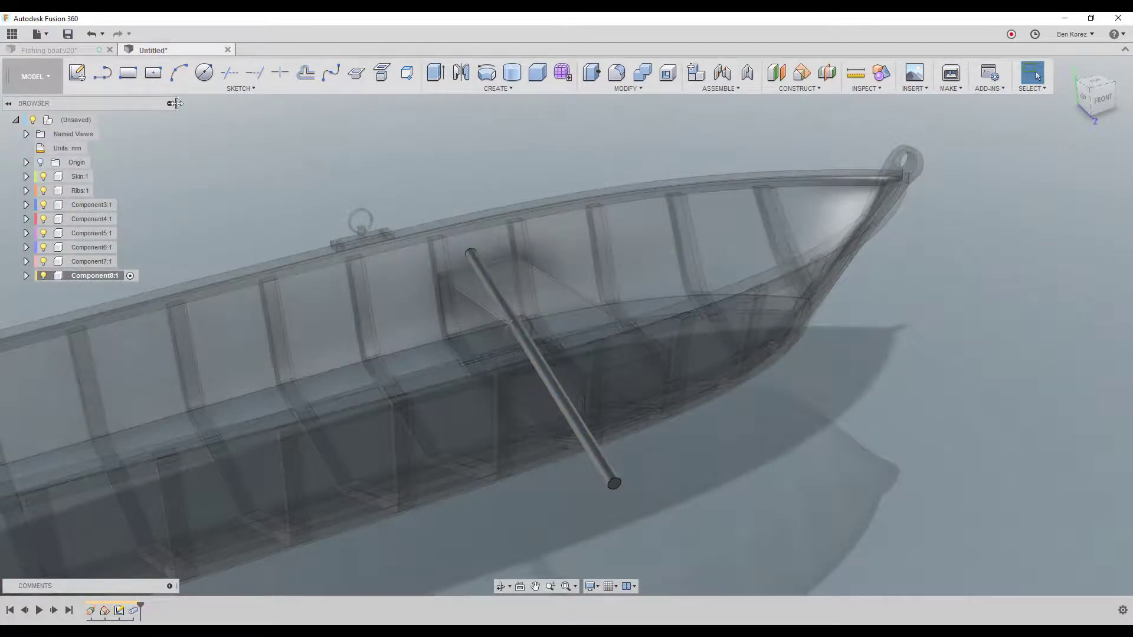
# Create a construction axis through the cylindrical oar shaft.
pyautogui.click(799, 90)
pyautogui.click(806, 220)
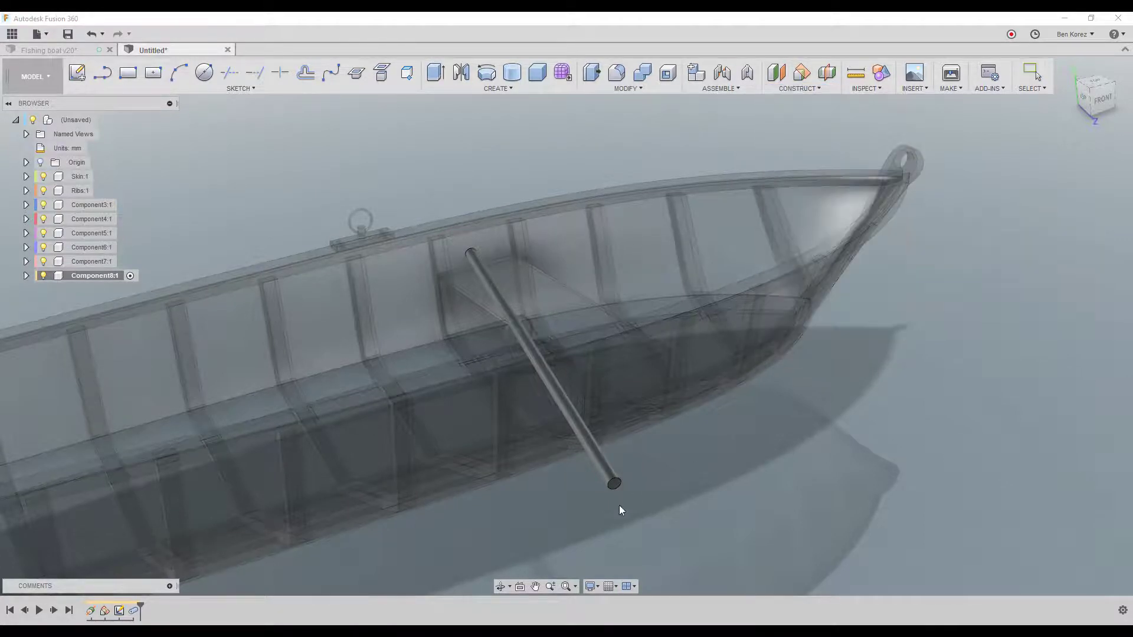
pyautogui.click(616, 485)
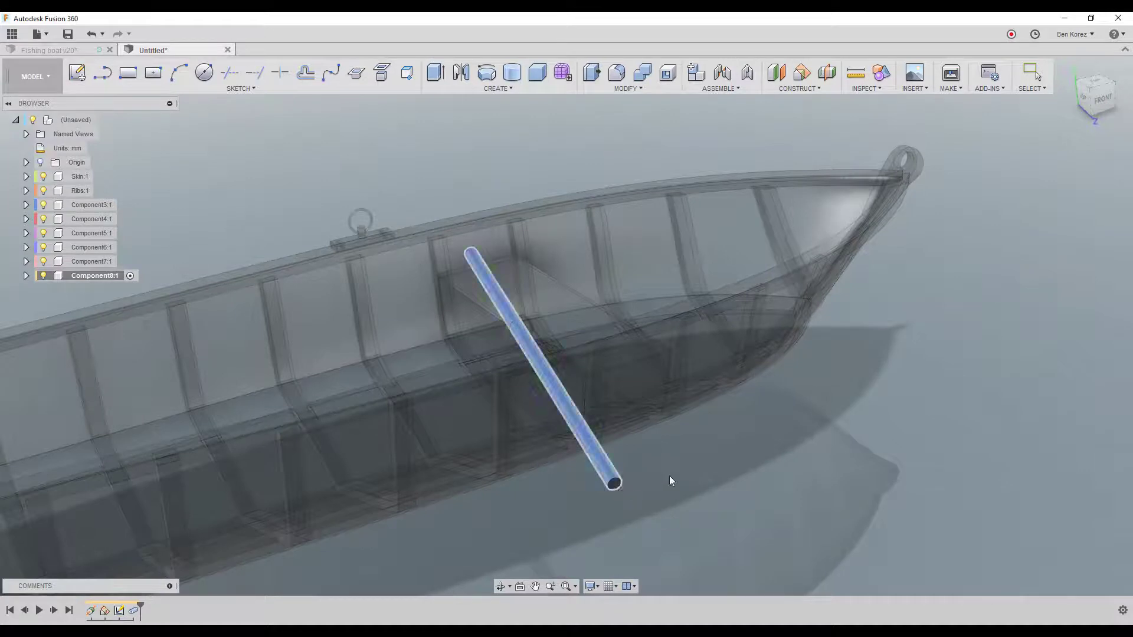
# Create a construction plane at an angle of 180.0 deg around the oar shaft's axis.
pyautogui.click(803, 73)
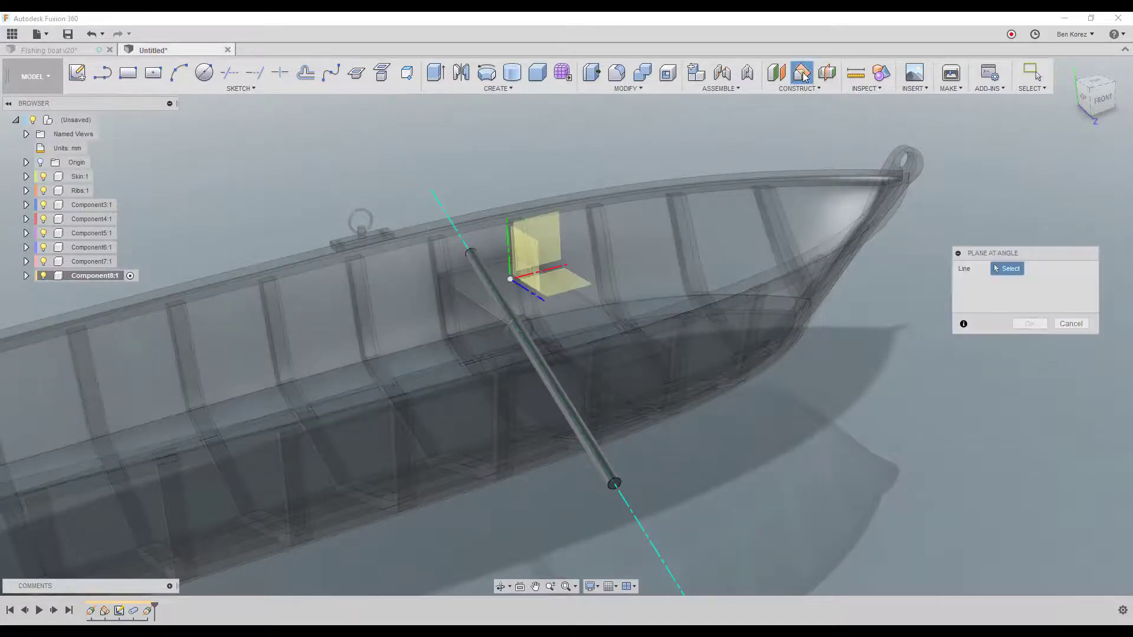
pyautogui.click(644, 528)
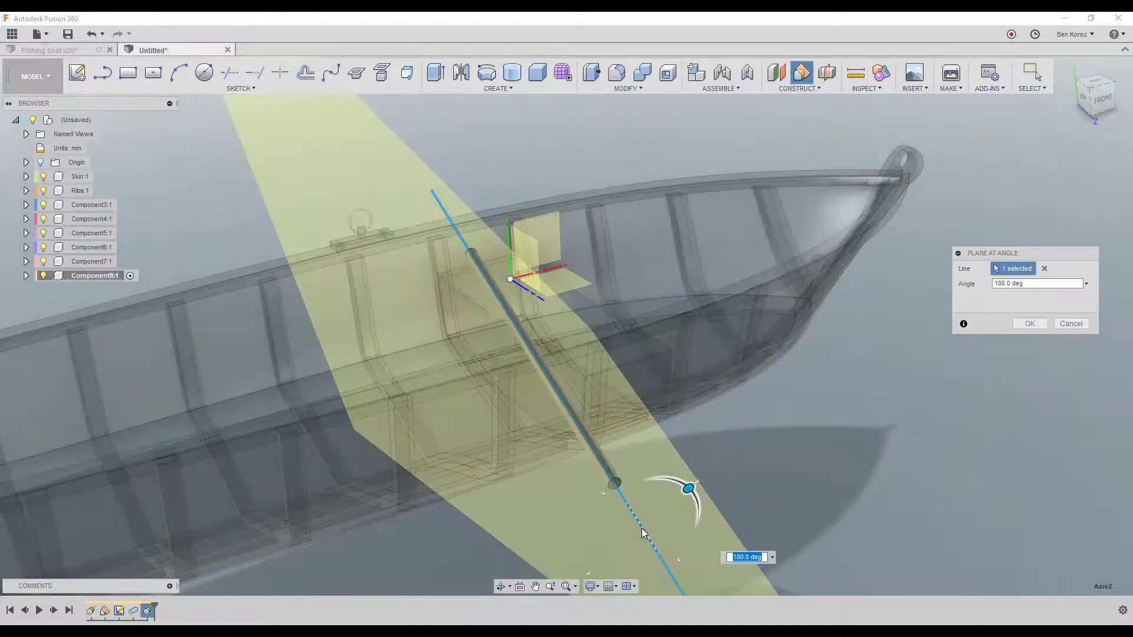
pyautogui.scroll(-2, 799, 467)
pyautogui.keyDown('shift'); pyautogui.moveTo(799, 467); pyautogui.dragTo(762, 451, button='middle'); pyautogui.keyUp('shift')
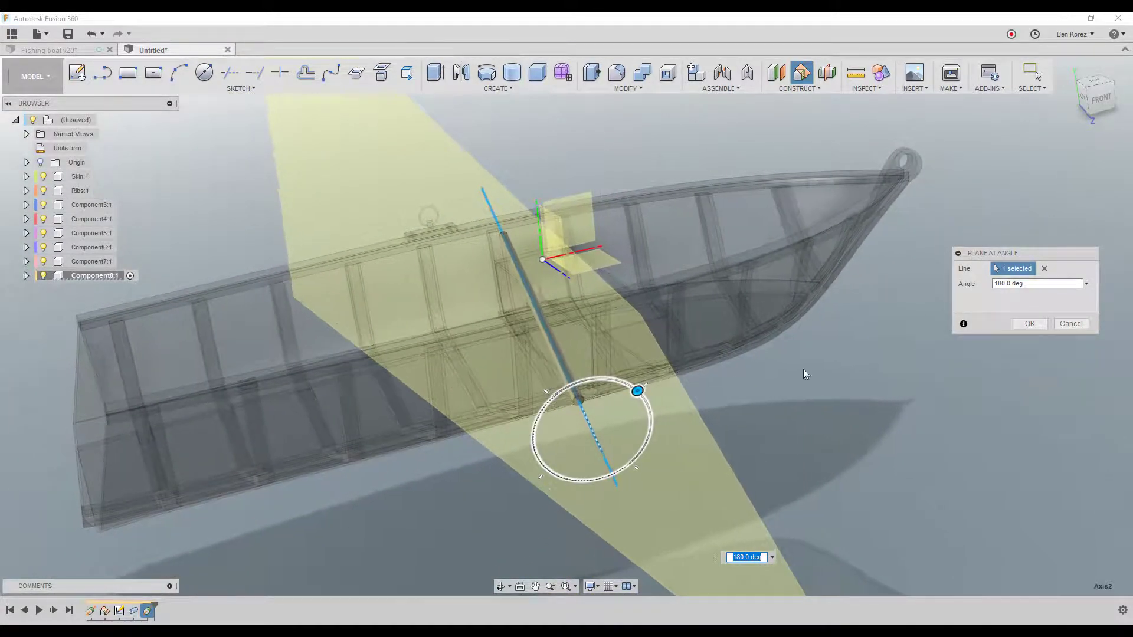
pyautogui.click(1029, 324)
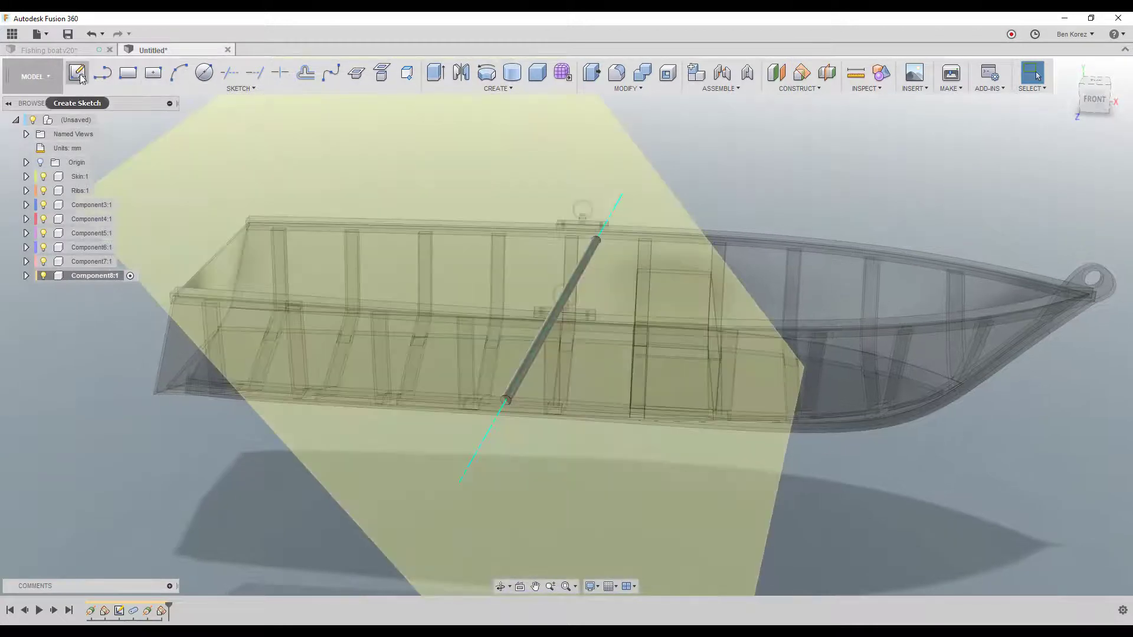
# On the new plane, with Slice enabled, sketch a centre rectangle centred on the shaft's axis and overlapping its outer end for the blade.
pyautogui.click(80, 75)
pyautogui.click(341, 449)
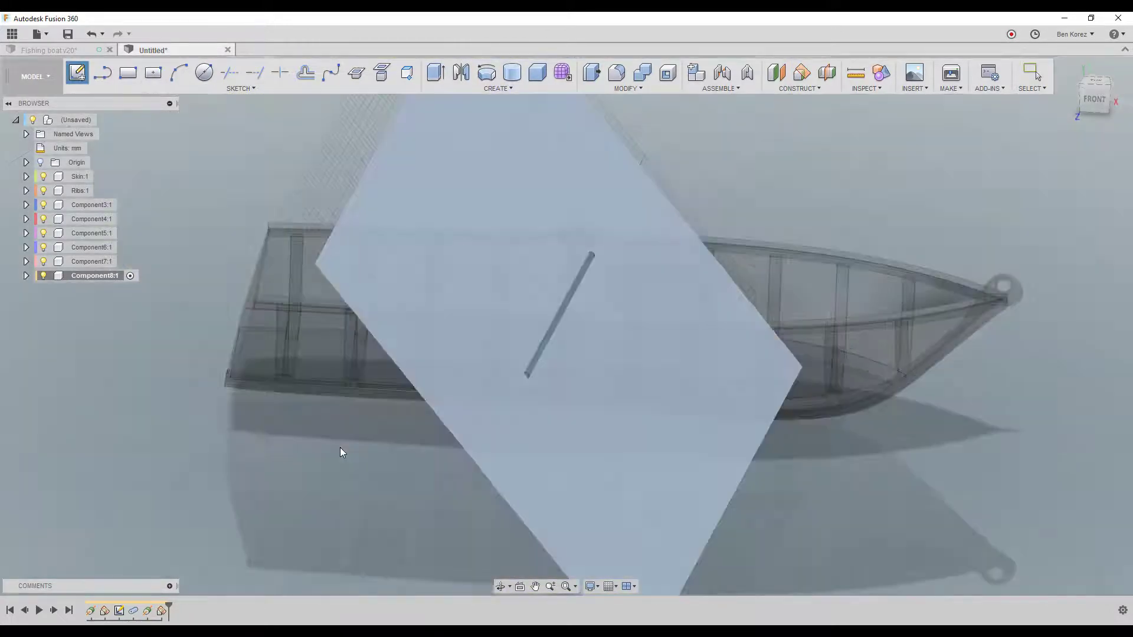
pyautogui.scroll(-3, 487, 360)
pyautogui.scroll(7, 647, 361)
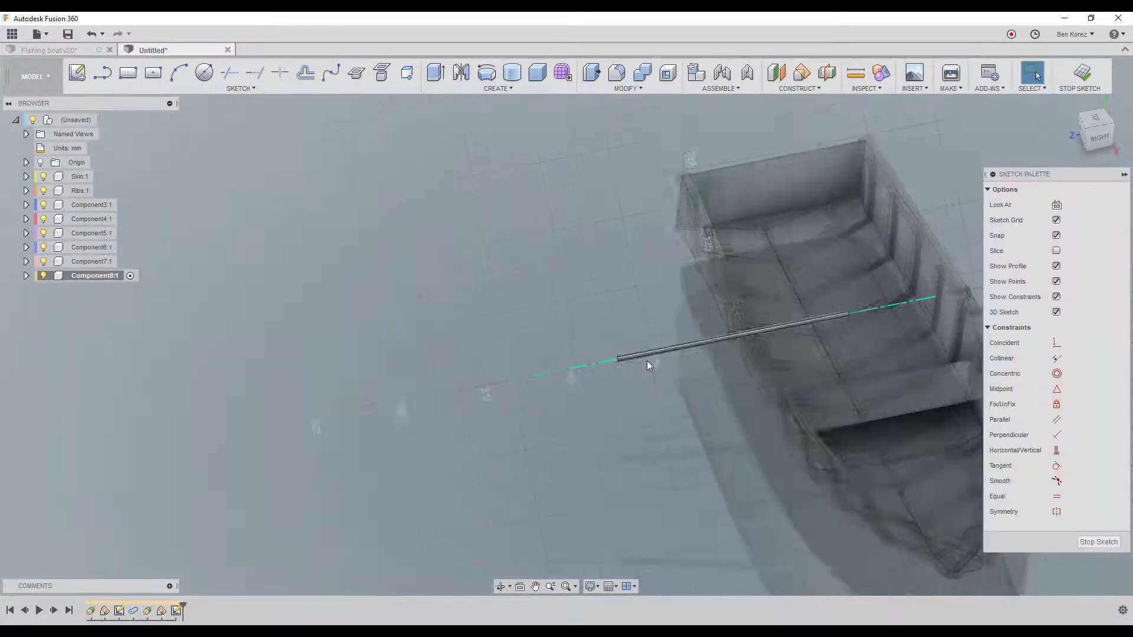
pyautogui.click(1057, 251)
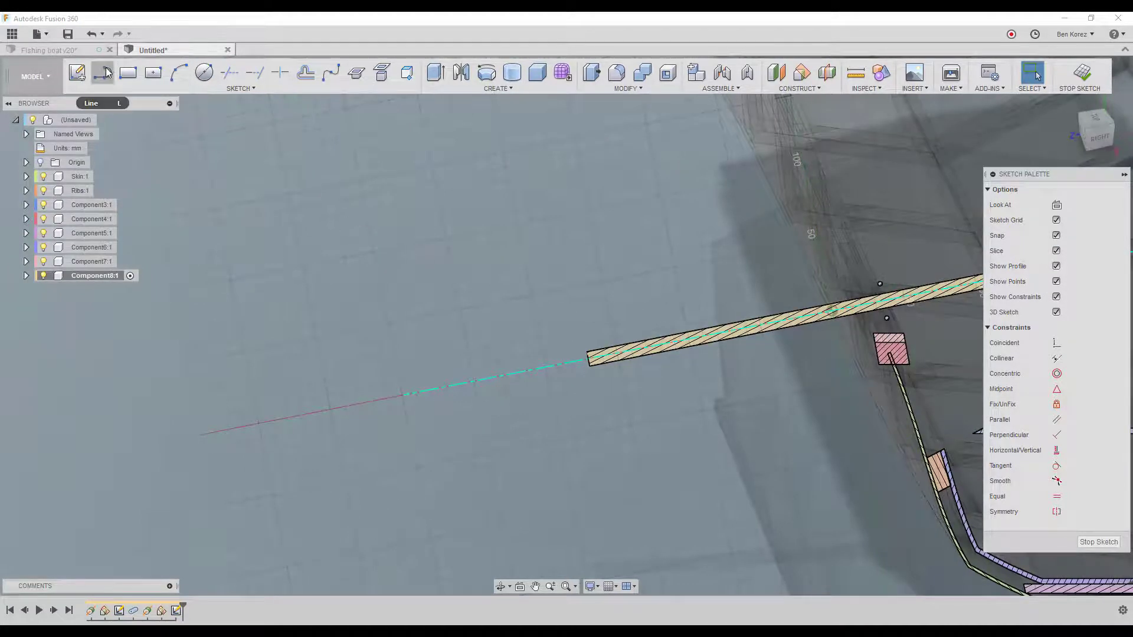
pyautogui.click(153, 73)
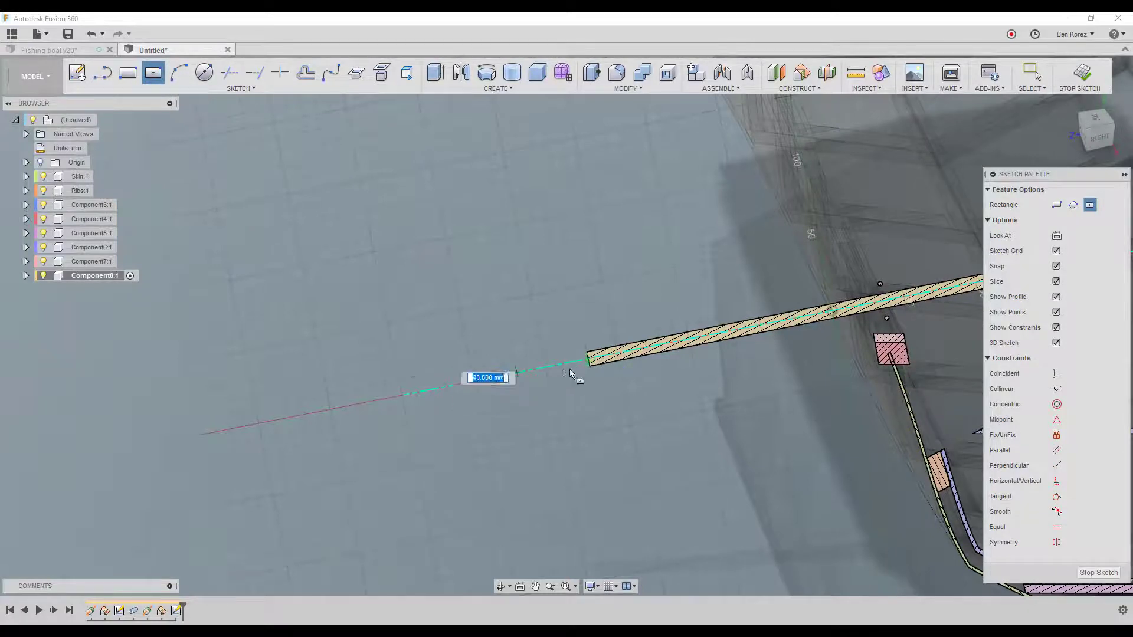
pyautogui.click(660, 423)
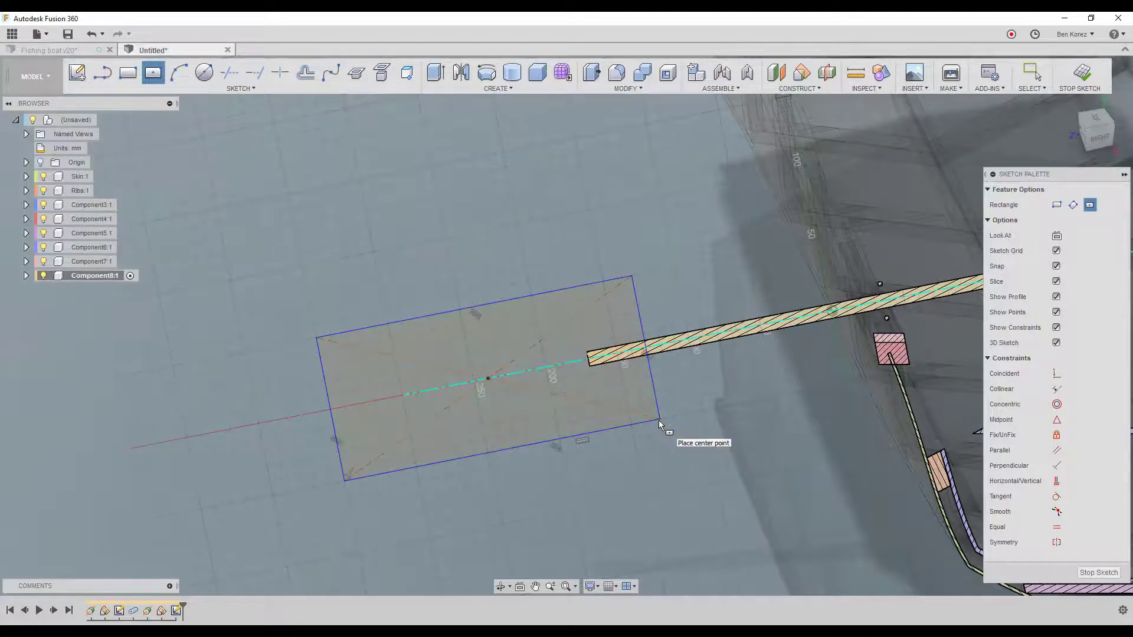
pyautogui.click(103, 72)
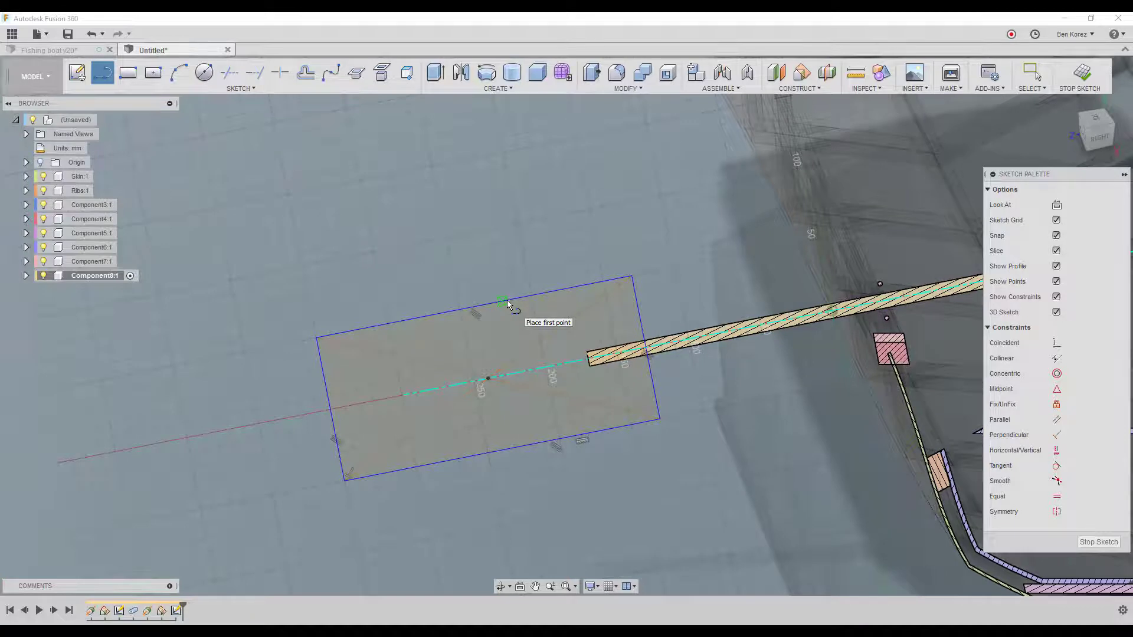
pyautogui.click(249, 87)
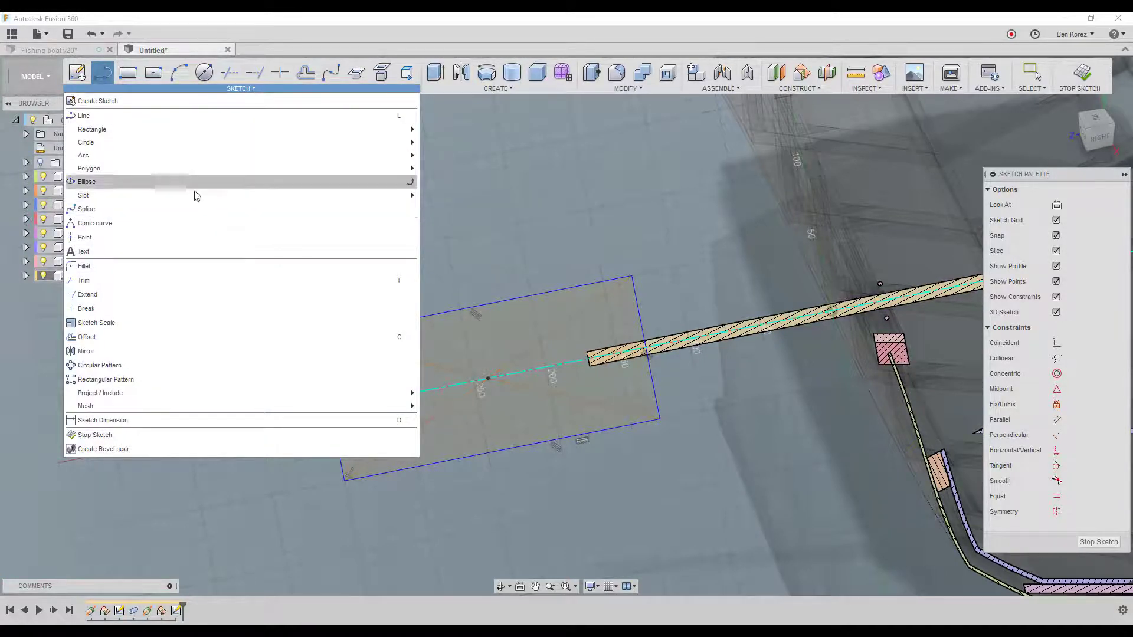
pyautogui.click(172, 268)
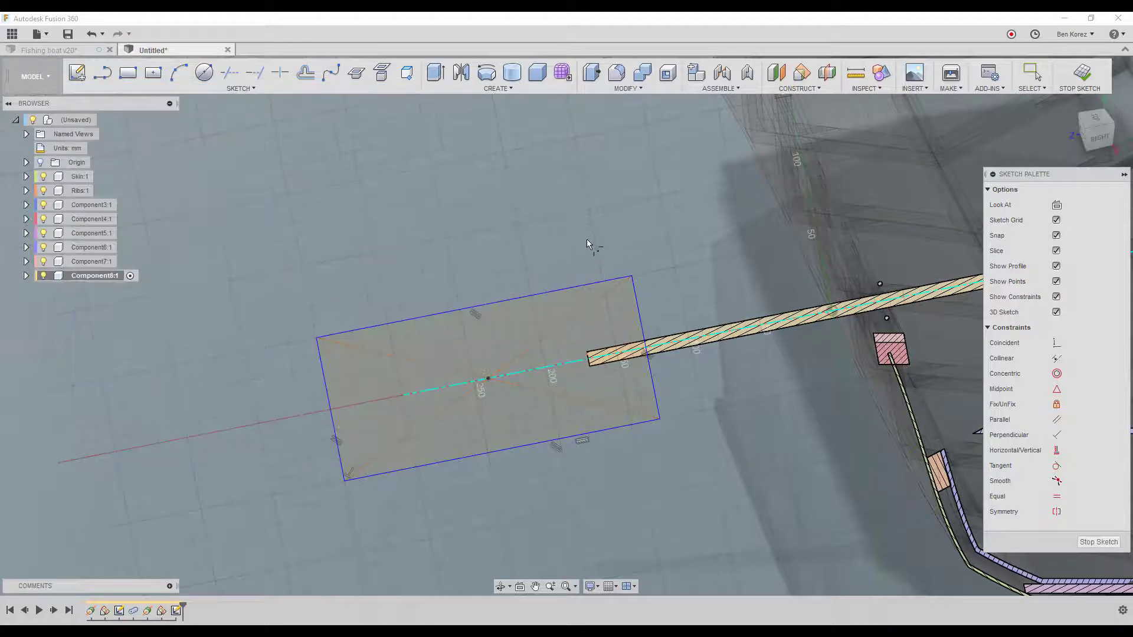
pyautogui.click(631, 278)
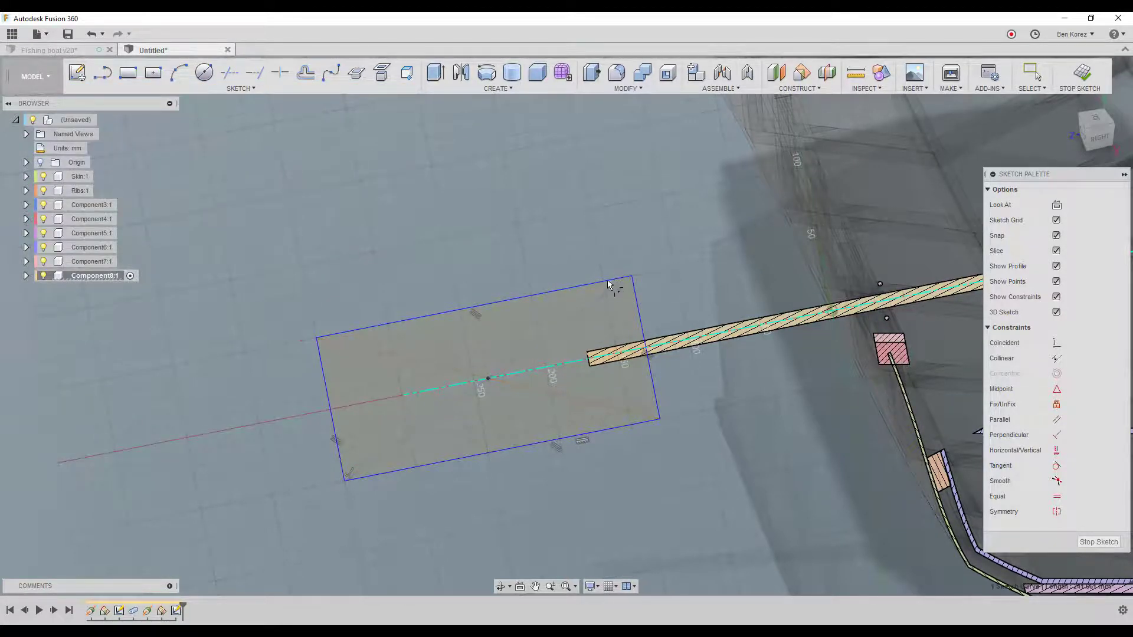
pyautogui.click(632, 294)
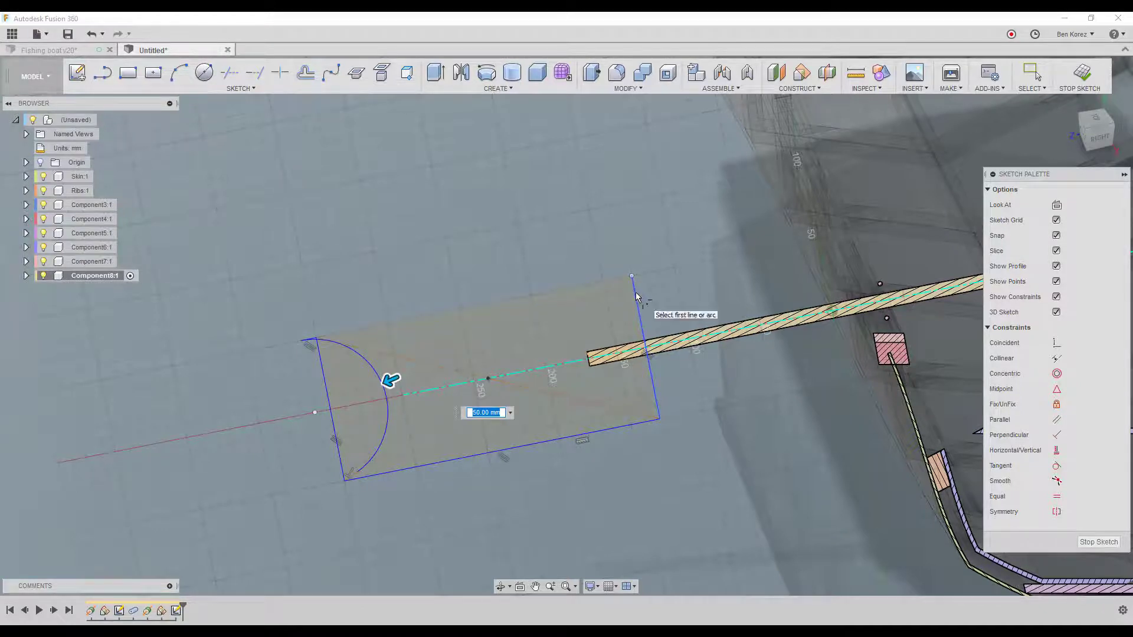
pyautogui.press('Return')
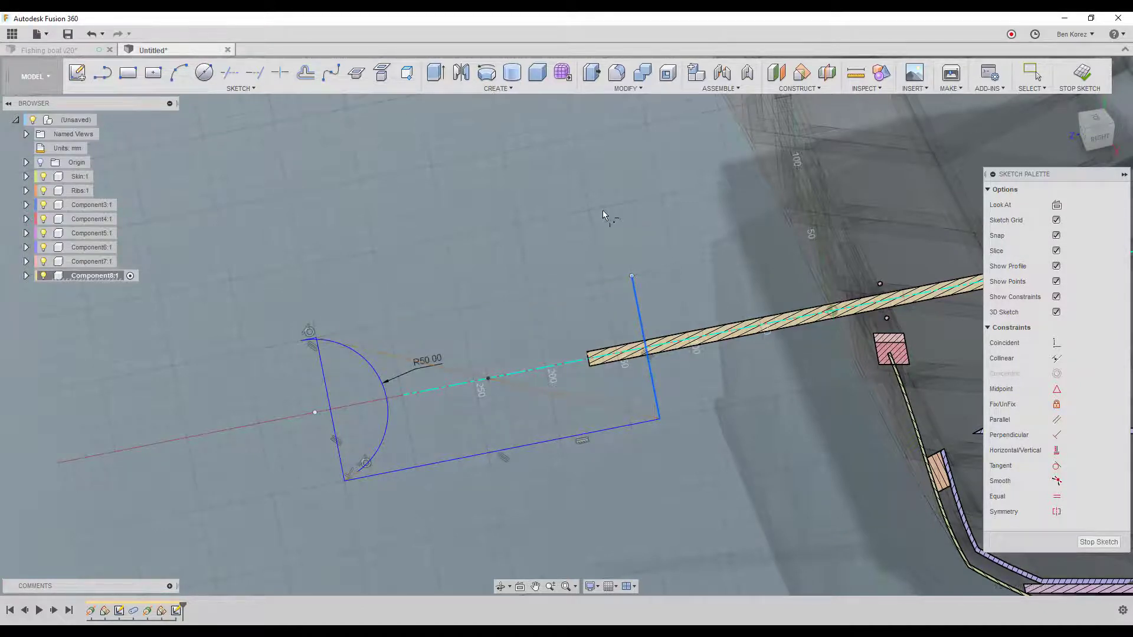
pyautogui.press('Escape')
# Fillet the blade rectangle's two corners nearest the hull with a radius of about 43.7 mm.
pyautogui.scroll(5, 635, 266)
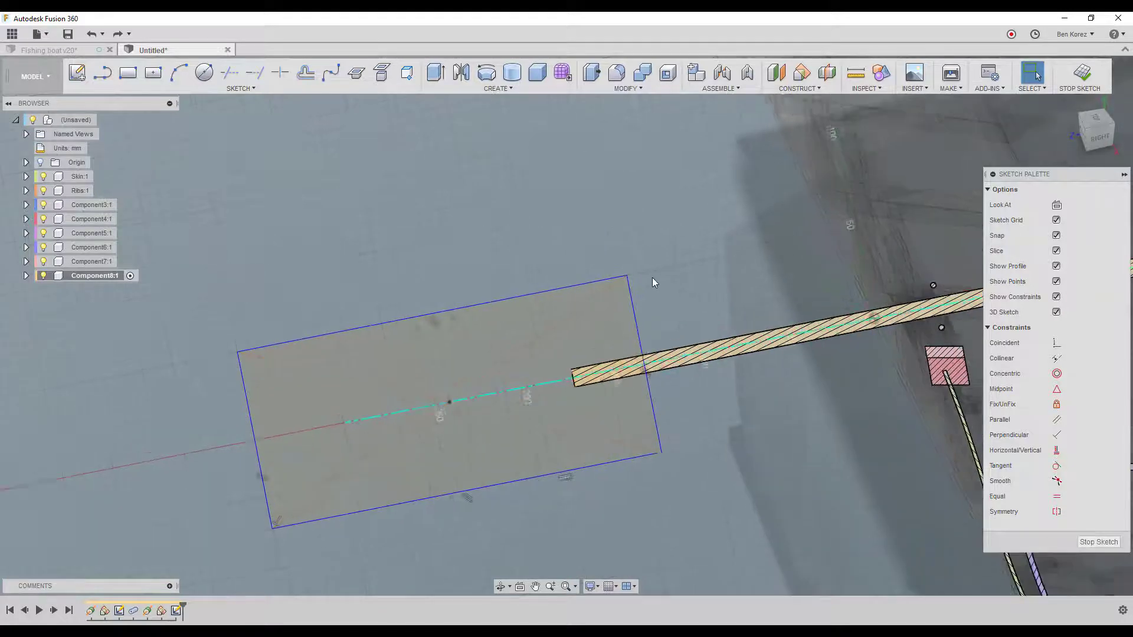
pyautogui.click(251, 87)
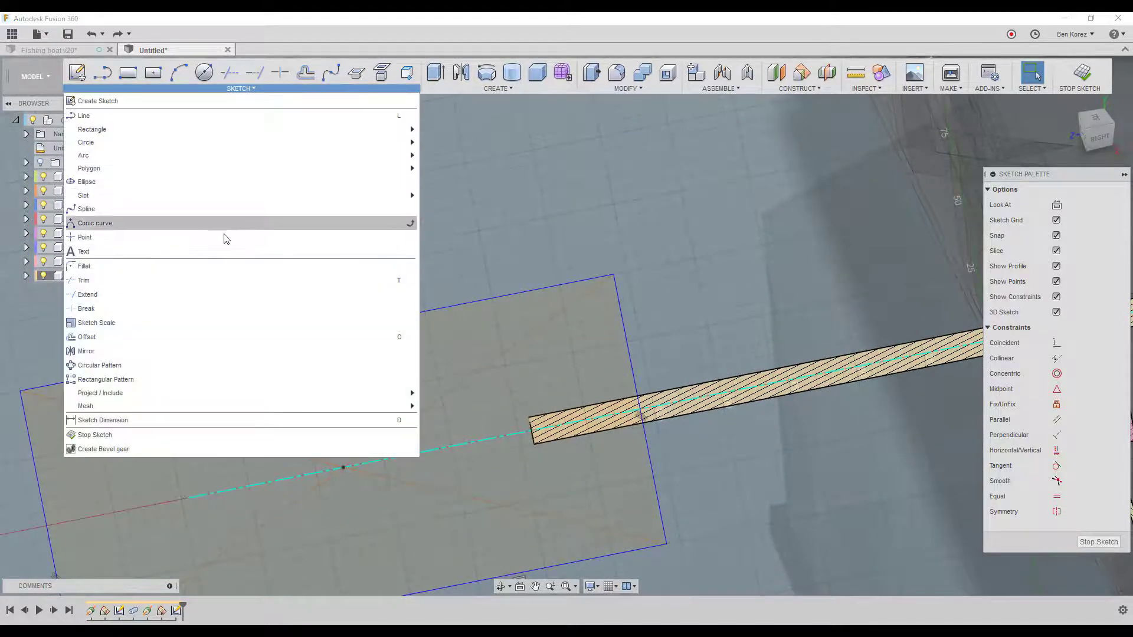
pyautogui.click(218, 267)
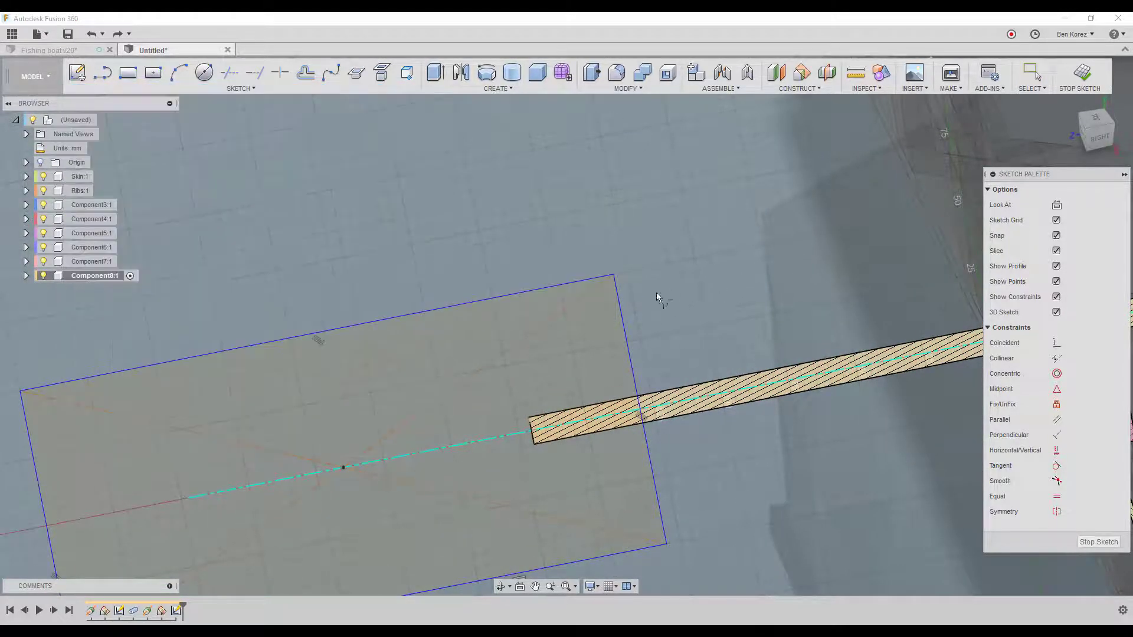
pyautogui.click(596, 279)
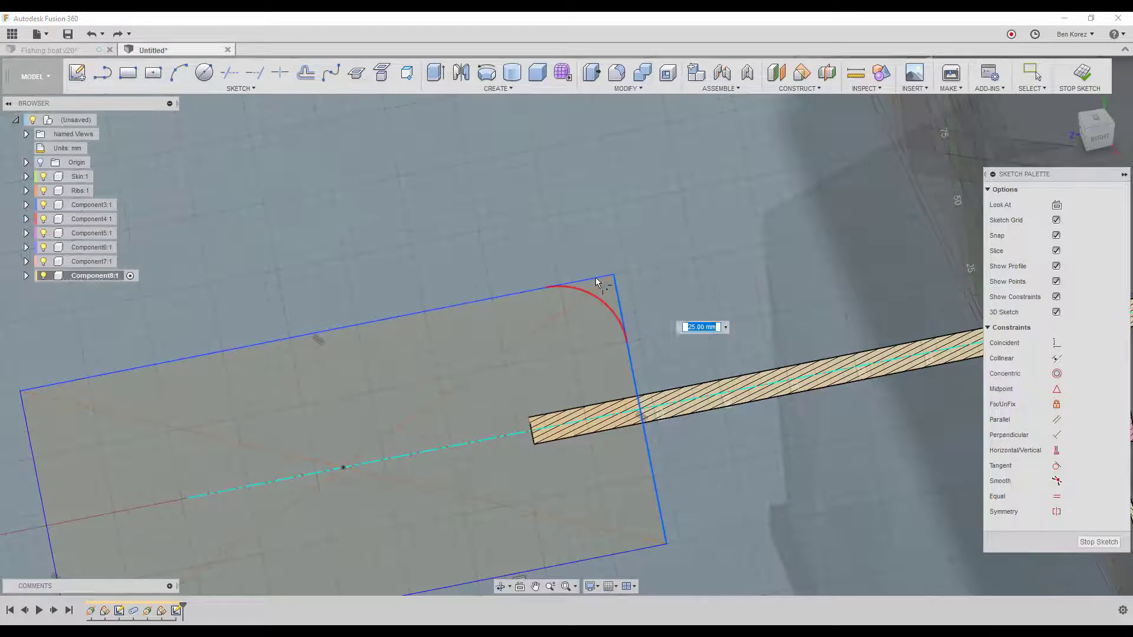
pyautogui.moveTo(595, 305); pyautogui.dragTo(584, 308)
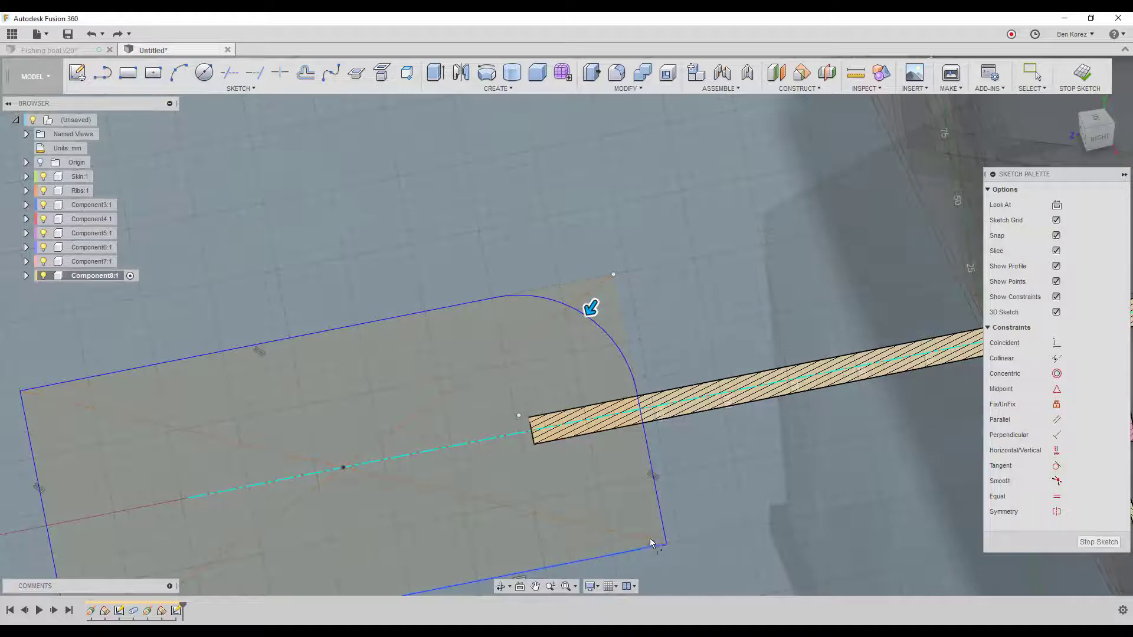
pyautogui.press('Return')
pyautogui.click(661, 521)
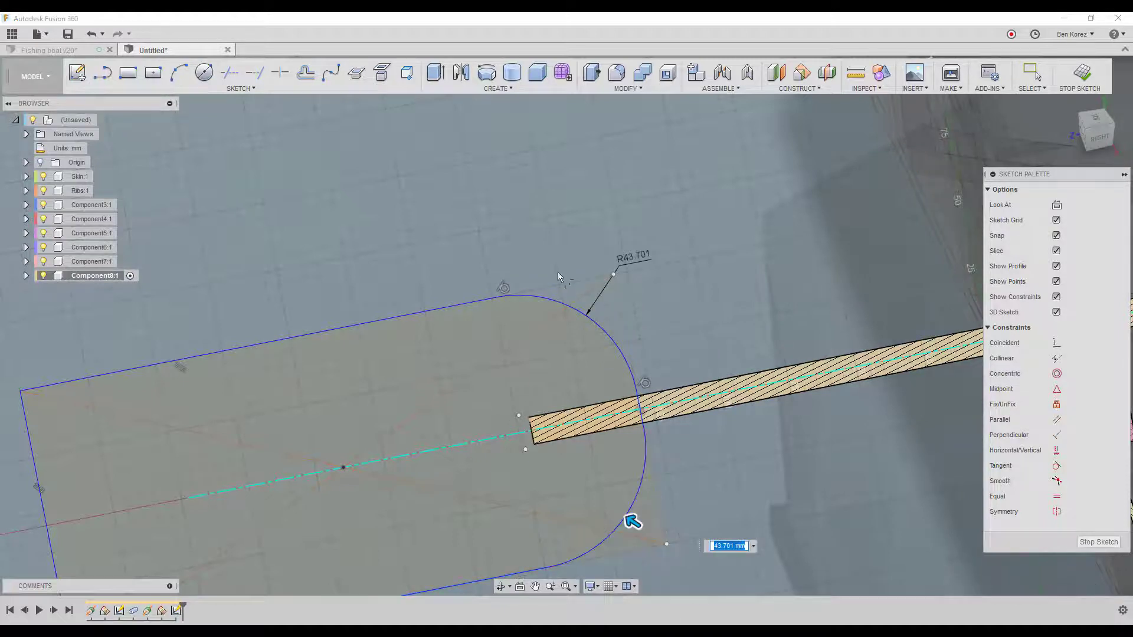
pyautogui.scroll(-3, 534, 189)
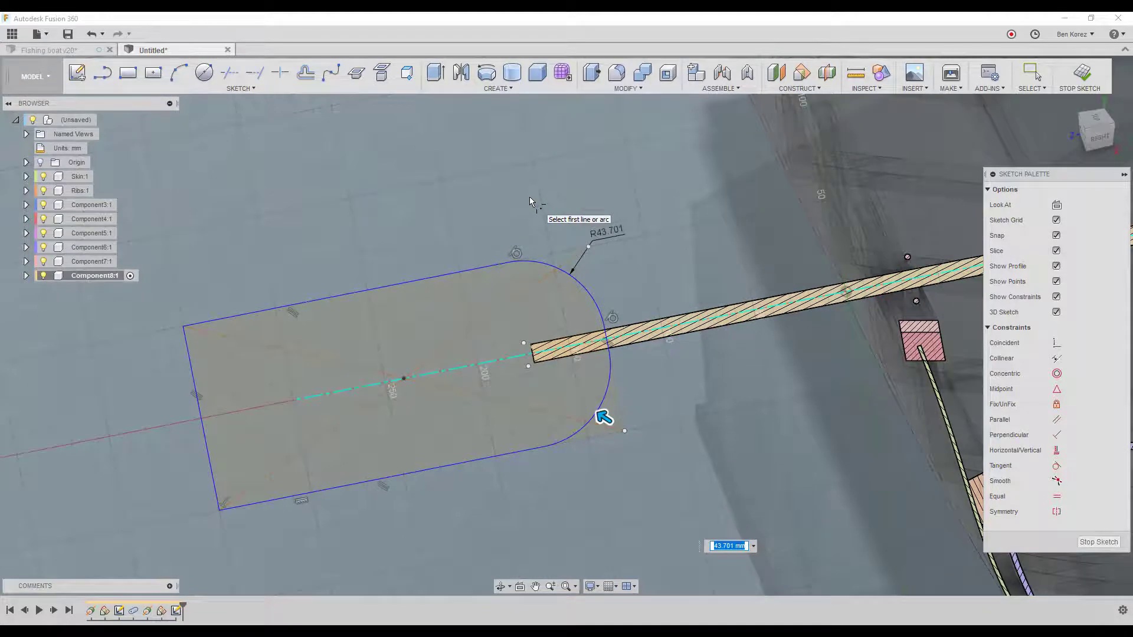
pyautogui.press('Escape')
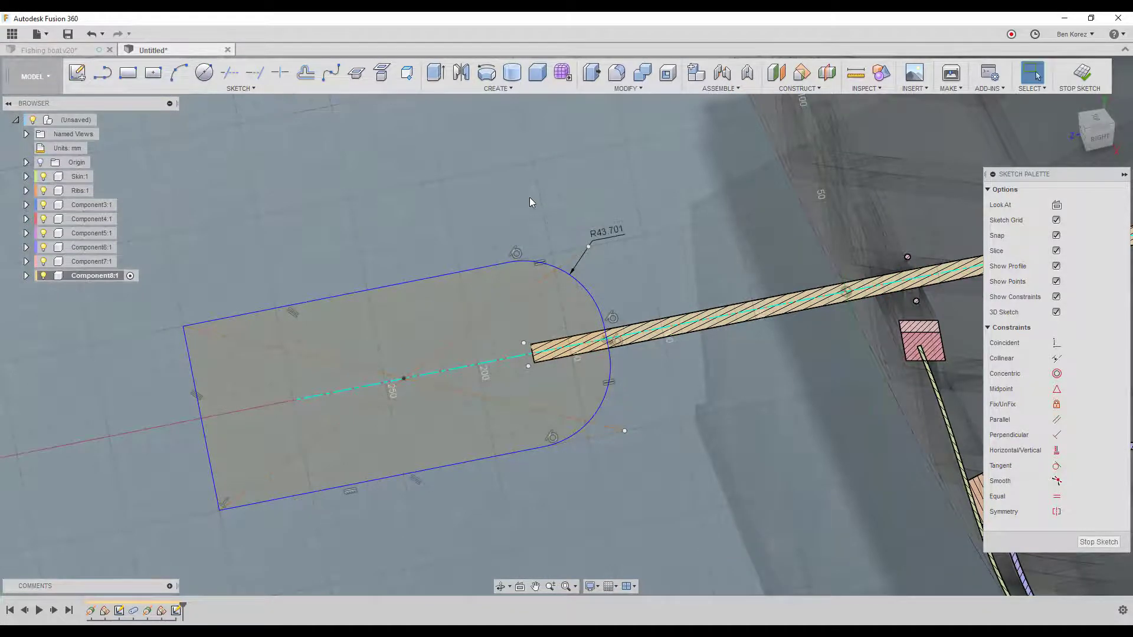
# Finish the blade sketch and extrude its profile symmetrically by 1 mm, joined to the oar shaft.
pyautogui.click(1080, 74)
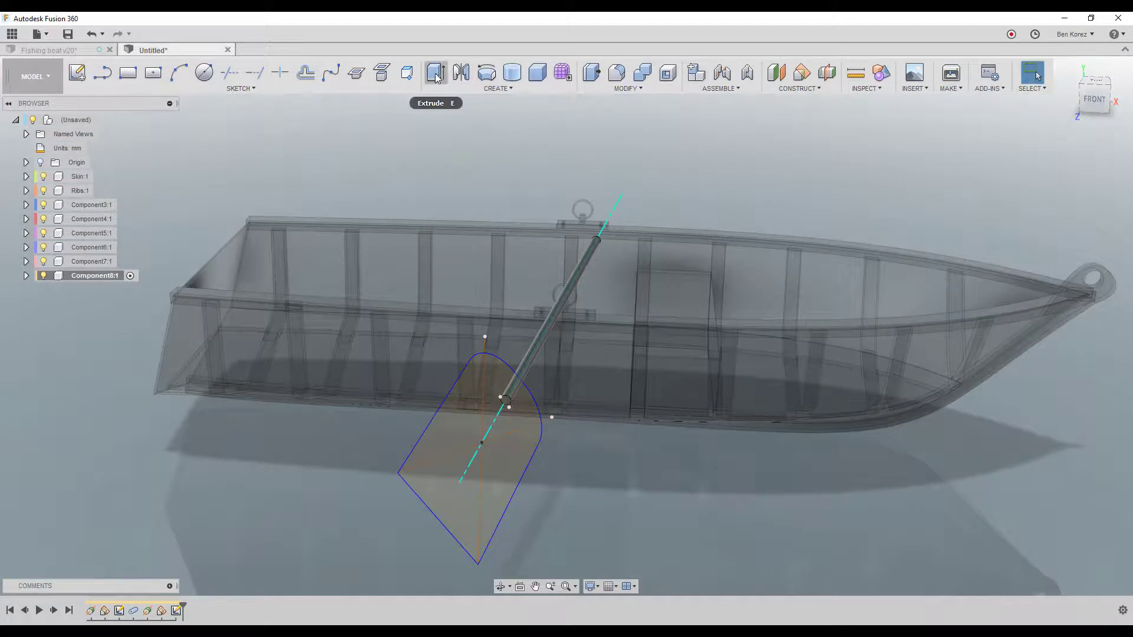
pyautogui.click(435, 73)
pyautogui.click(459, 423)
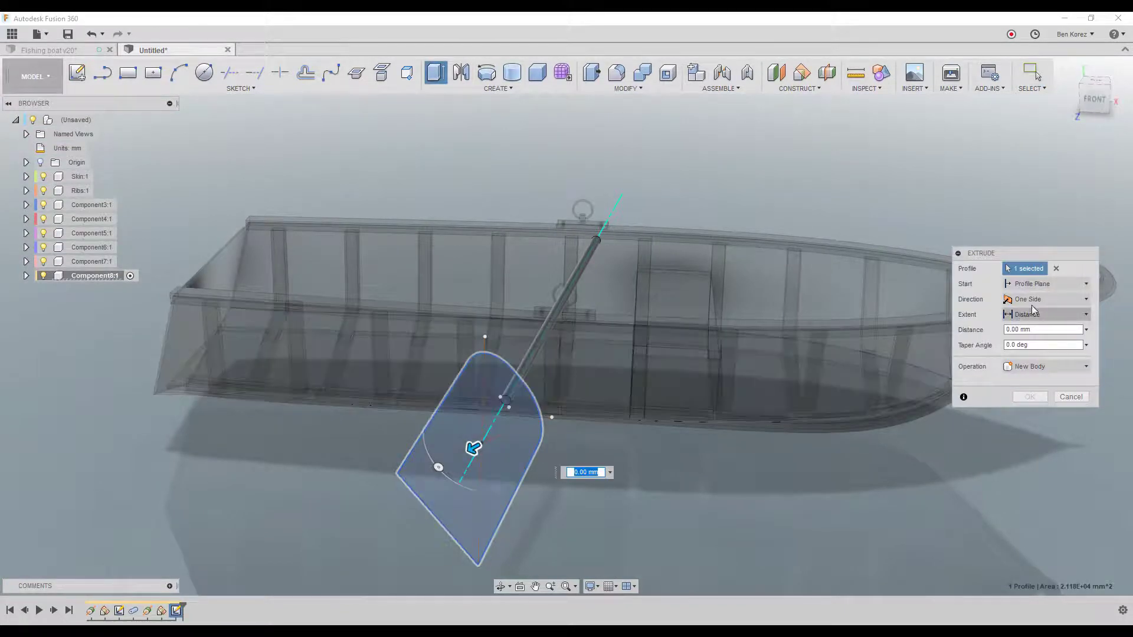
pyautogui.click(1038, 299)
pyautogui.click(1031, 339)
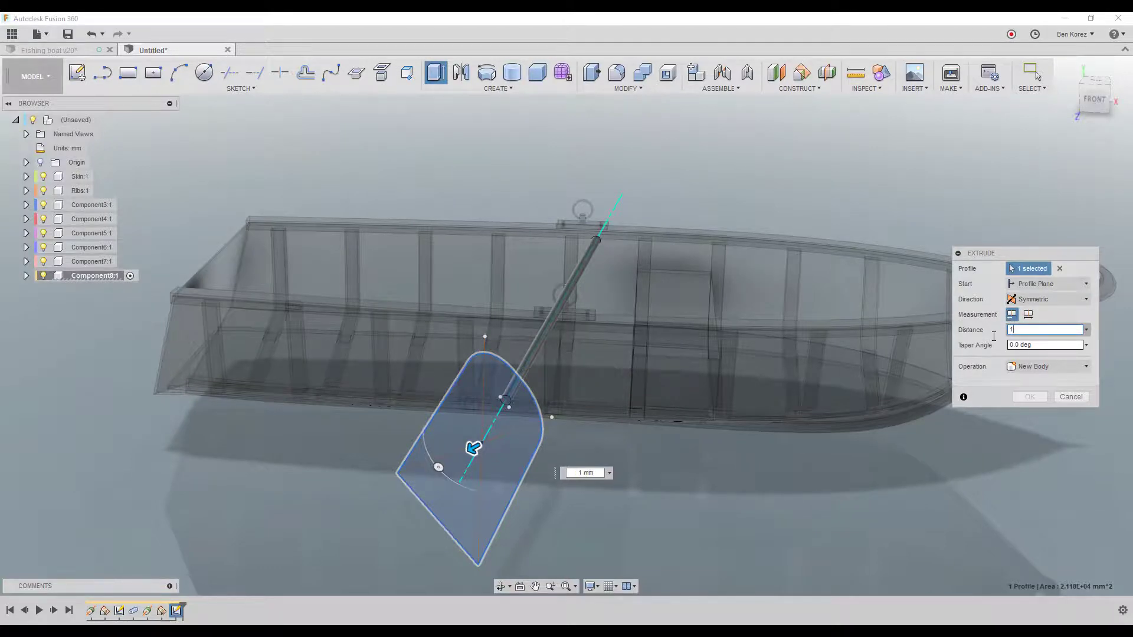
pyautogui.scroll(4, 430, 504)
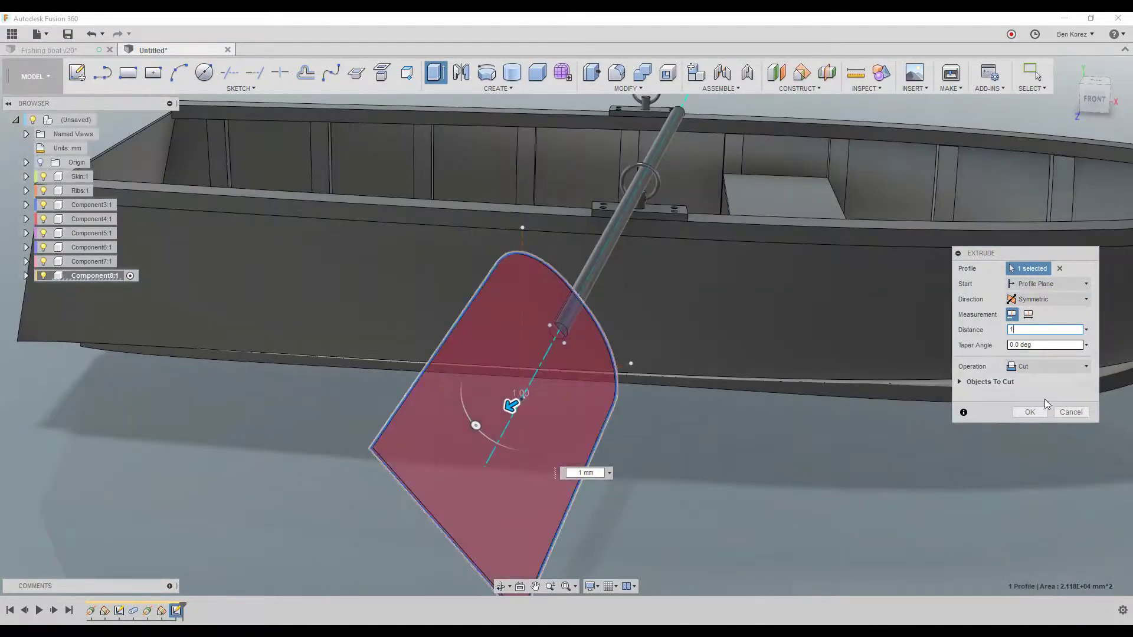
pyautogui.click(1045, 366)
pyautogui.click(1044, 380)
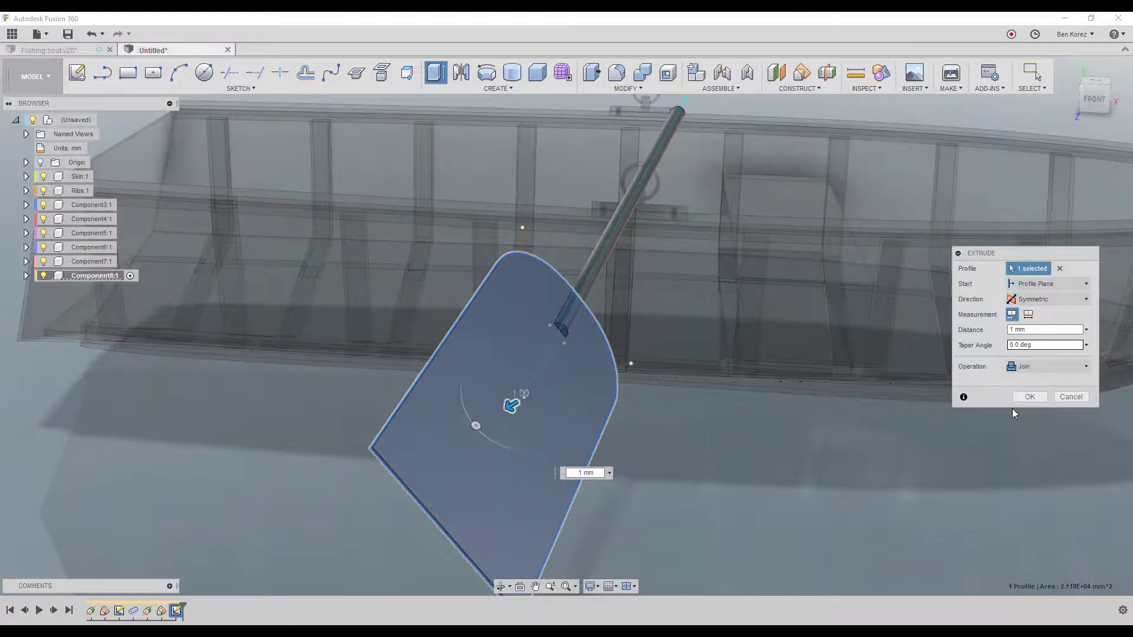
pyautogui.click(1028, 397)
pyautogui.scroll(-5, 527, 466)
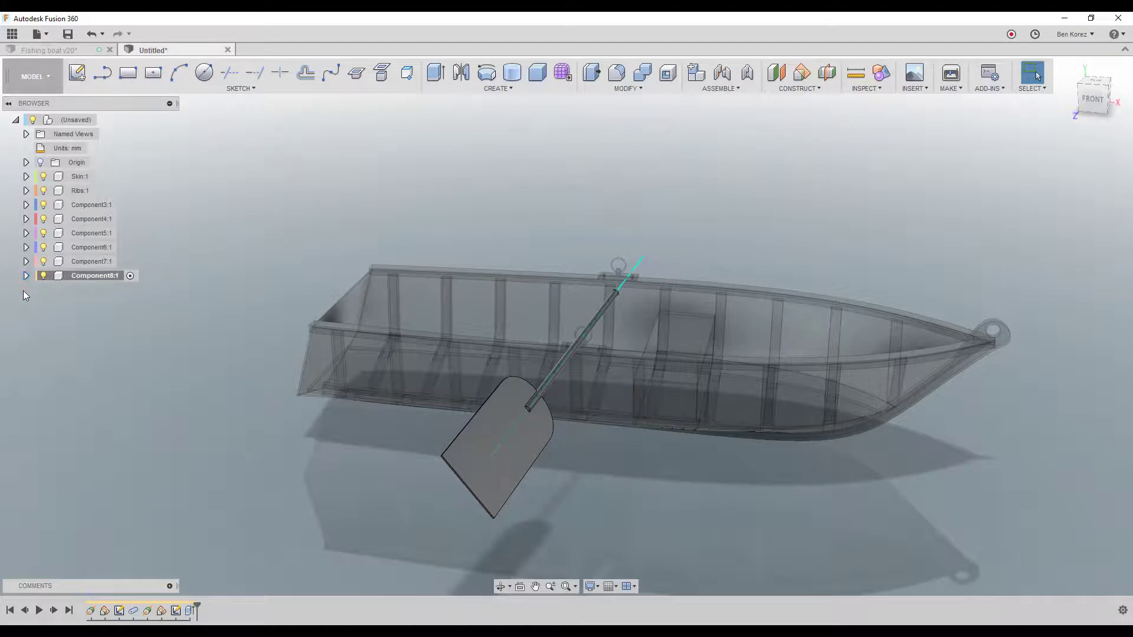
# Hide the remaining visible construction axis in the oar component.
pyautogui.click(26, 276)
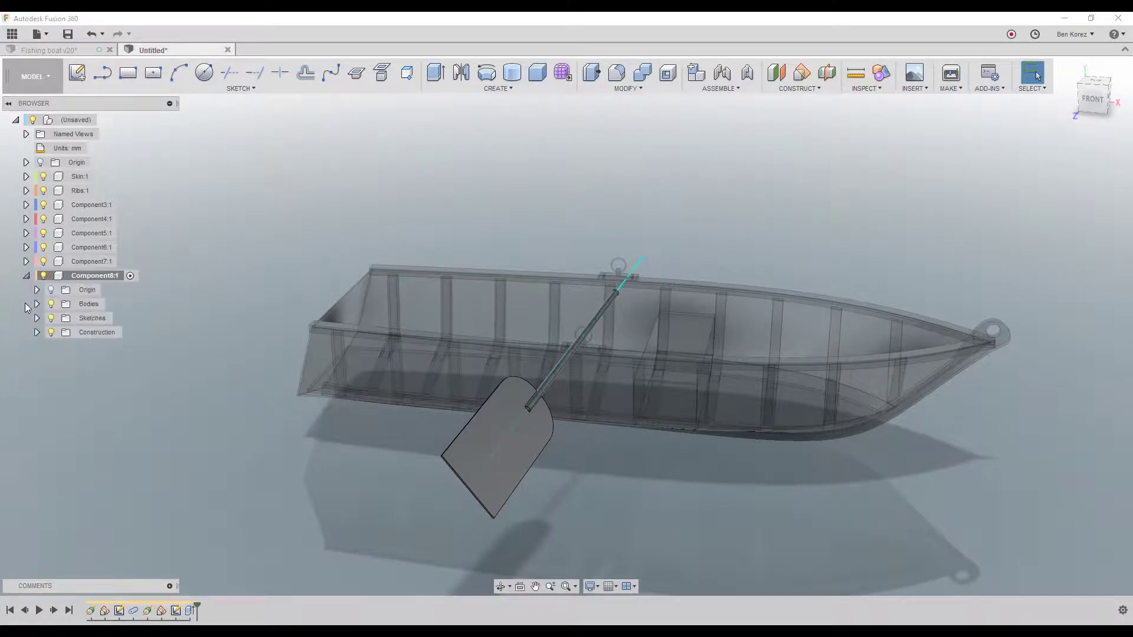
pyautogui.click(37, 332)
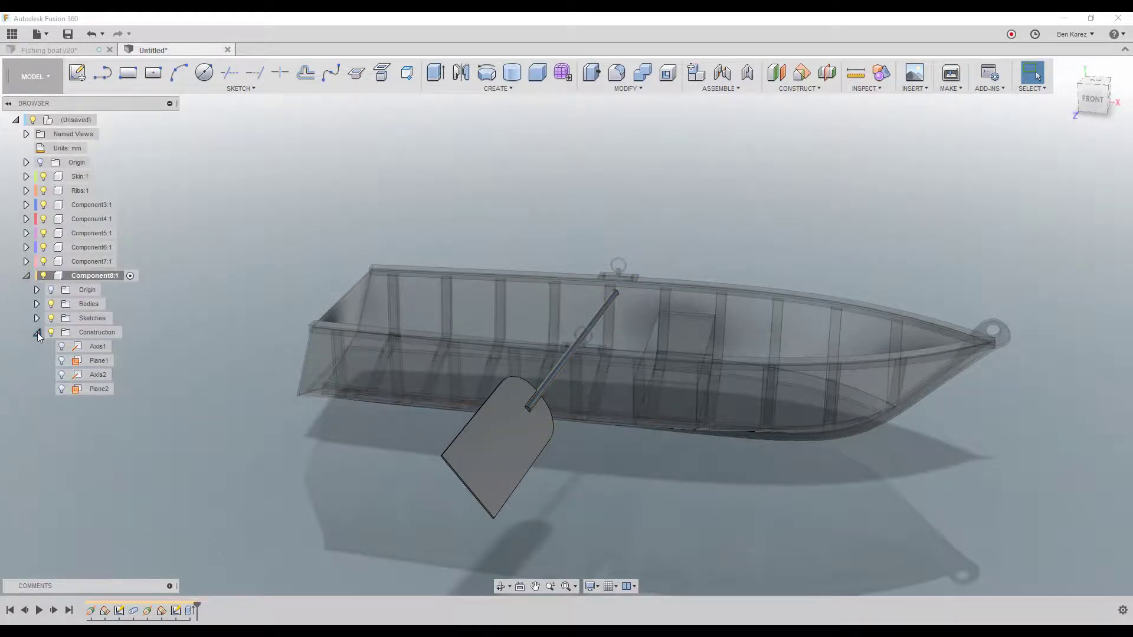
pyautogui.click(25, 276)
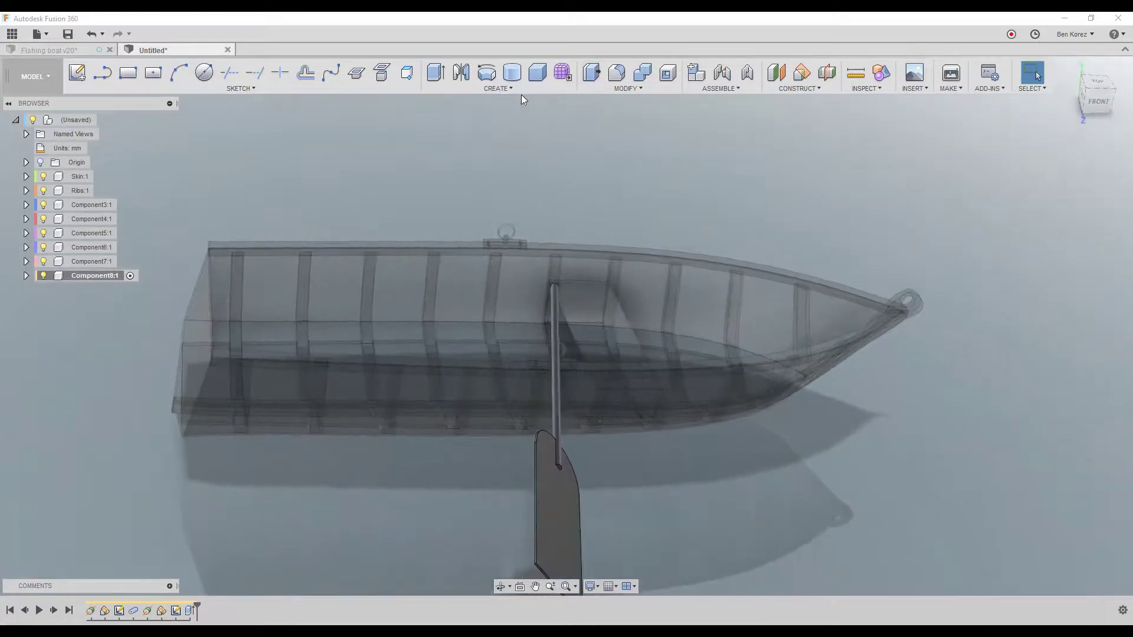
# Mirror the oar body across the boat's lengthwise centre plane and reactivate the top-level assembly.
pyautogui.click(527, 89)
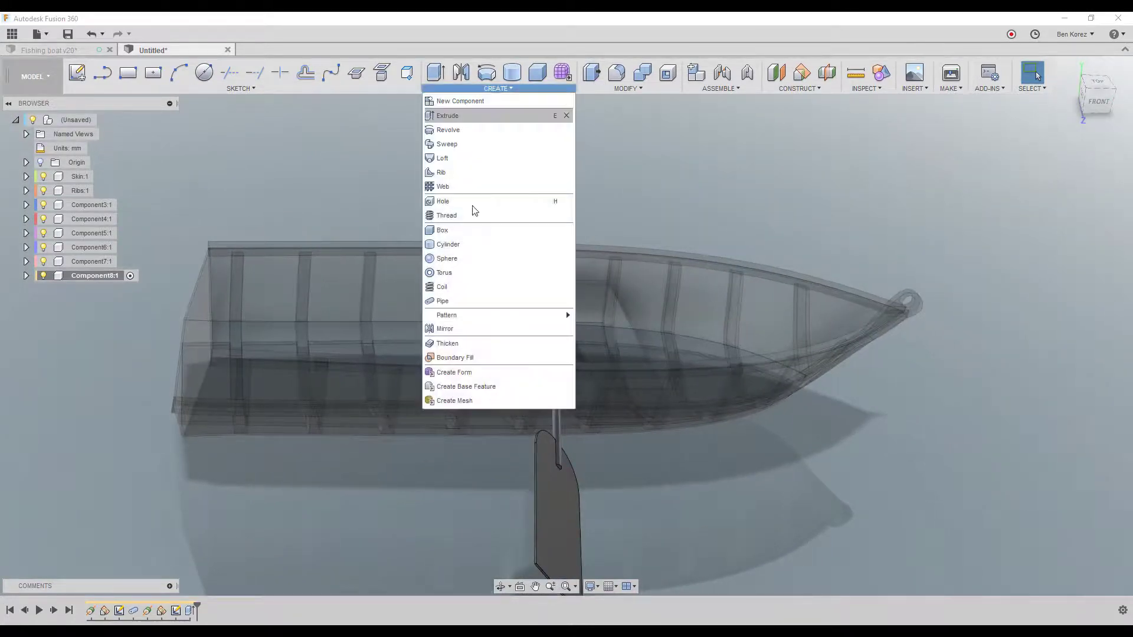
pyautogui.click(462, 326)
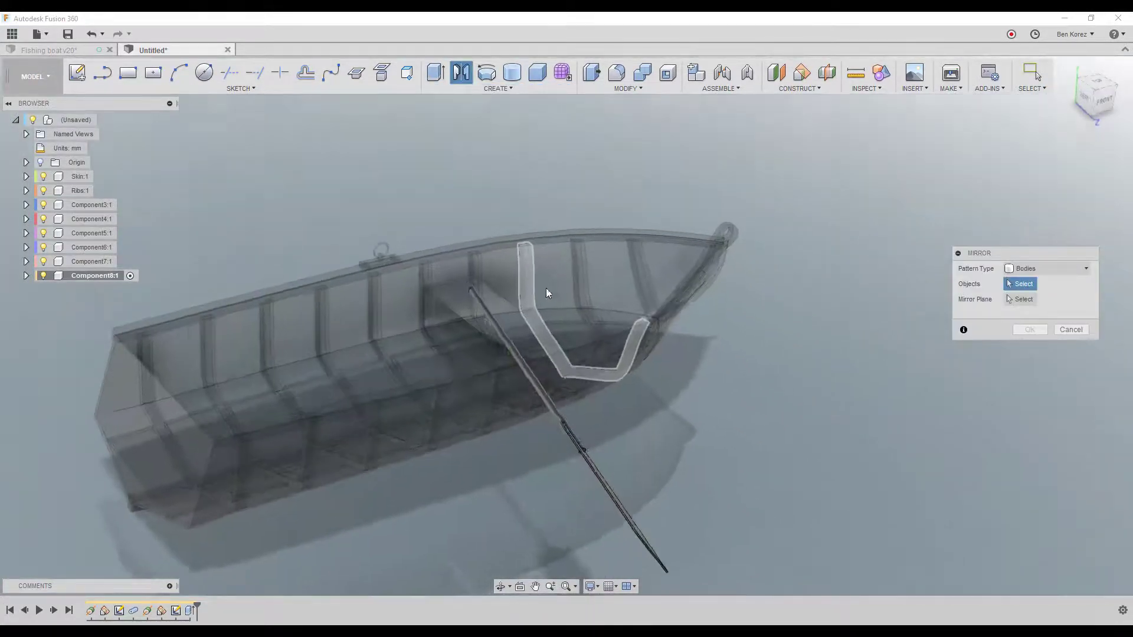
pyautogui.click(495, 332)
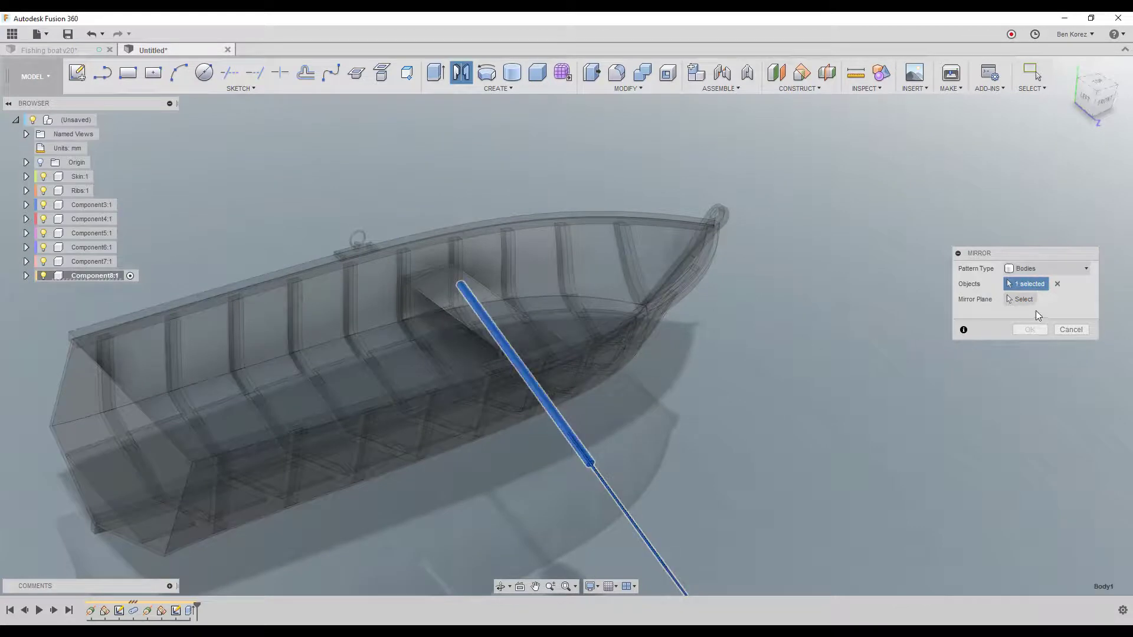
pyautogui.click(1024, 300)
pyautogui.click(505, 250)
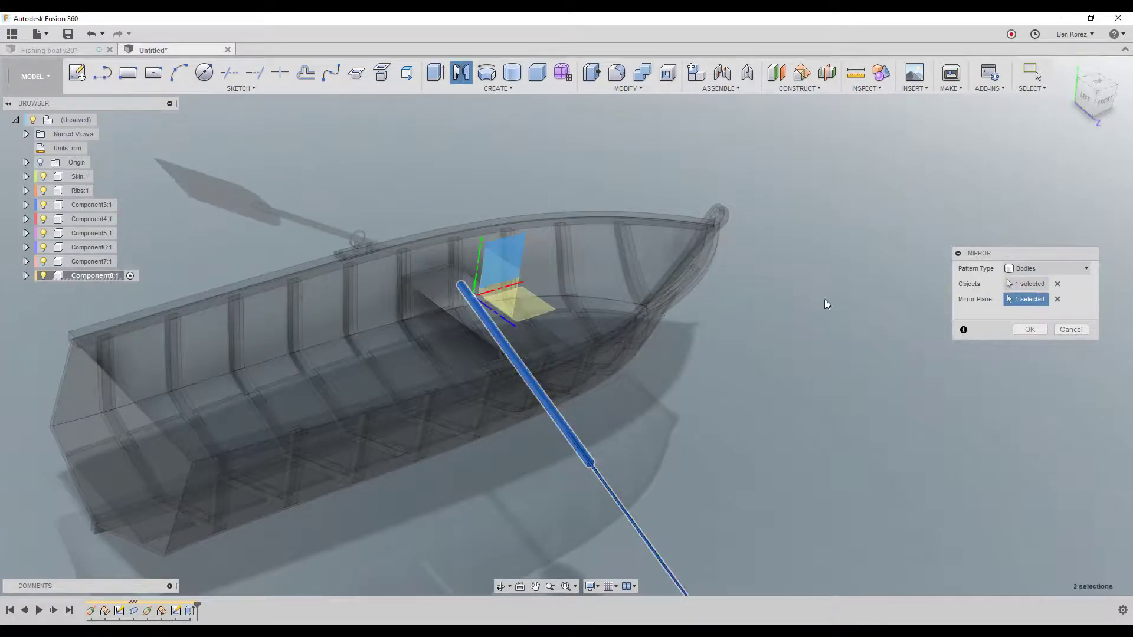
pyautogui.click(1028, 329)
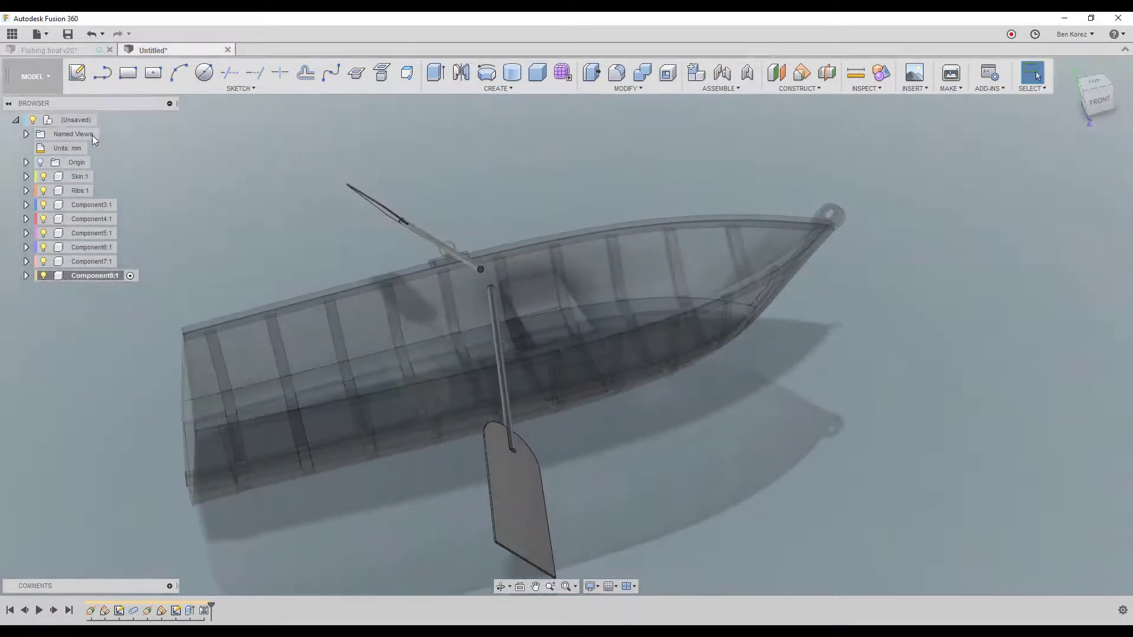
pyautogui.click(103, 120)
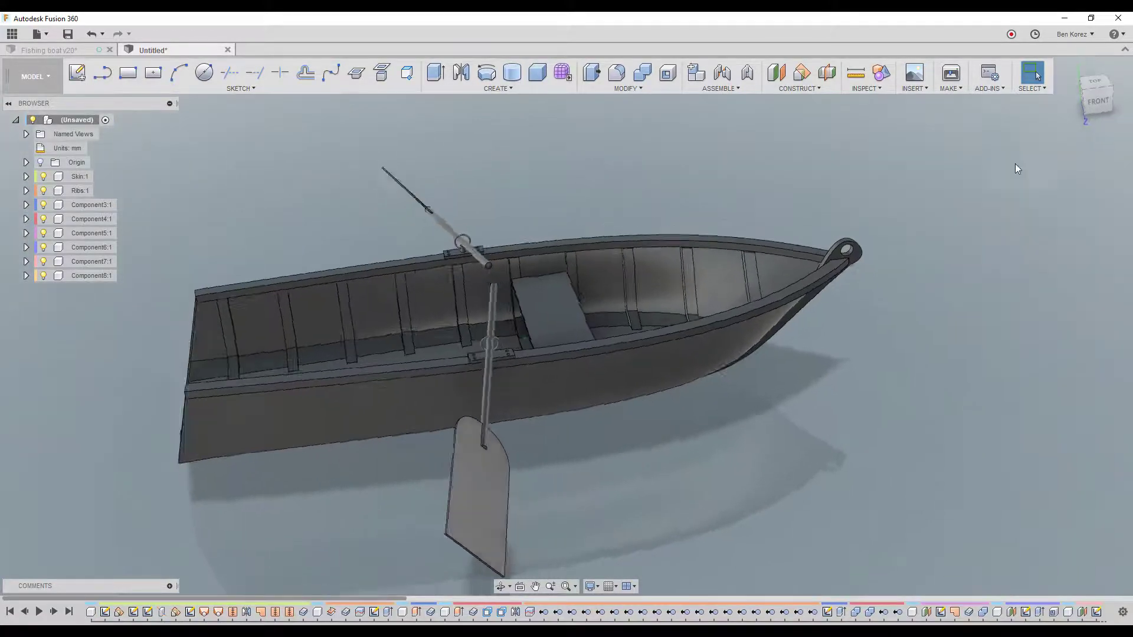
pyautogui.click(1069, 71)
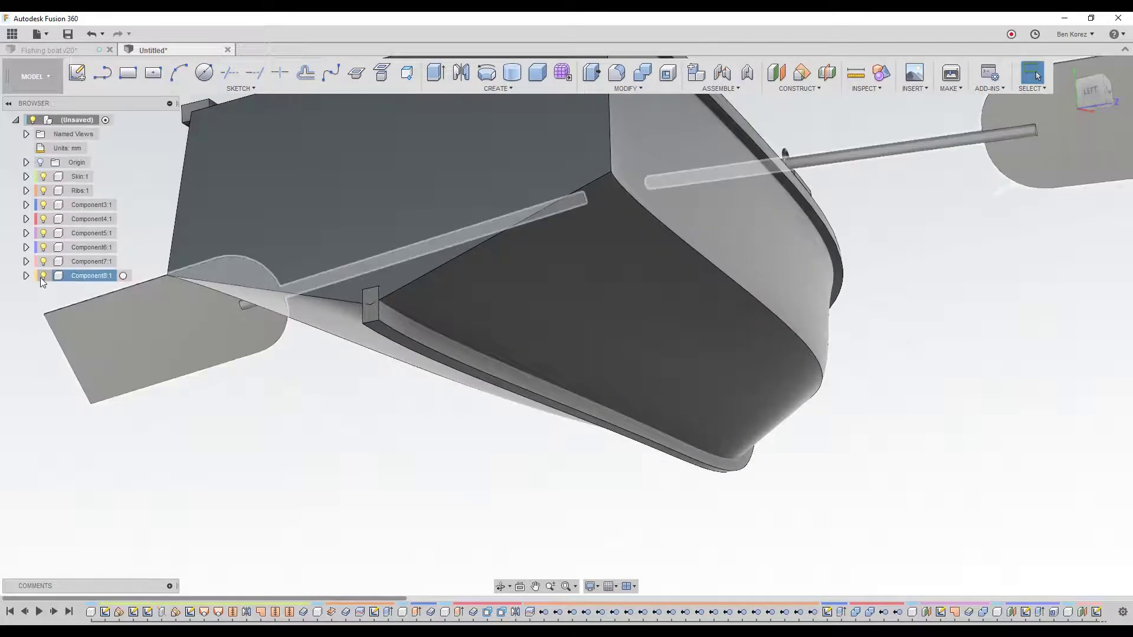
# Hide Component8, Component7 and Component6 so only the hull parts are shown.
pyautogui.click(44, 277)
pyautogui.click(43, 261)
pyautogui.click(43, 247)
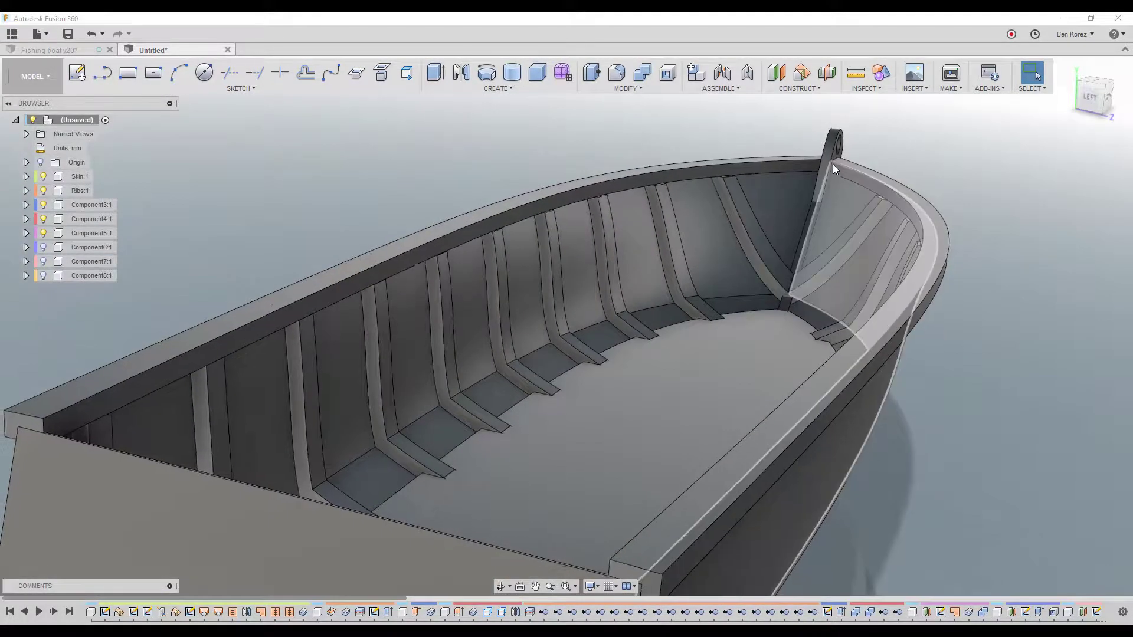
# Activate the Skin component and cut the keel body out of the hull skin with Combine, keeping the tool body.
pyautogui.keyDown('shift'); pyautogui.moveTo(833, 164); pyautogui.dragTo(659, 120, button='middle'); pyautogui.keyUp('shift')
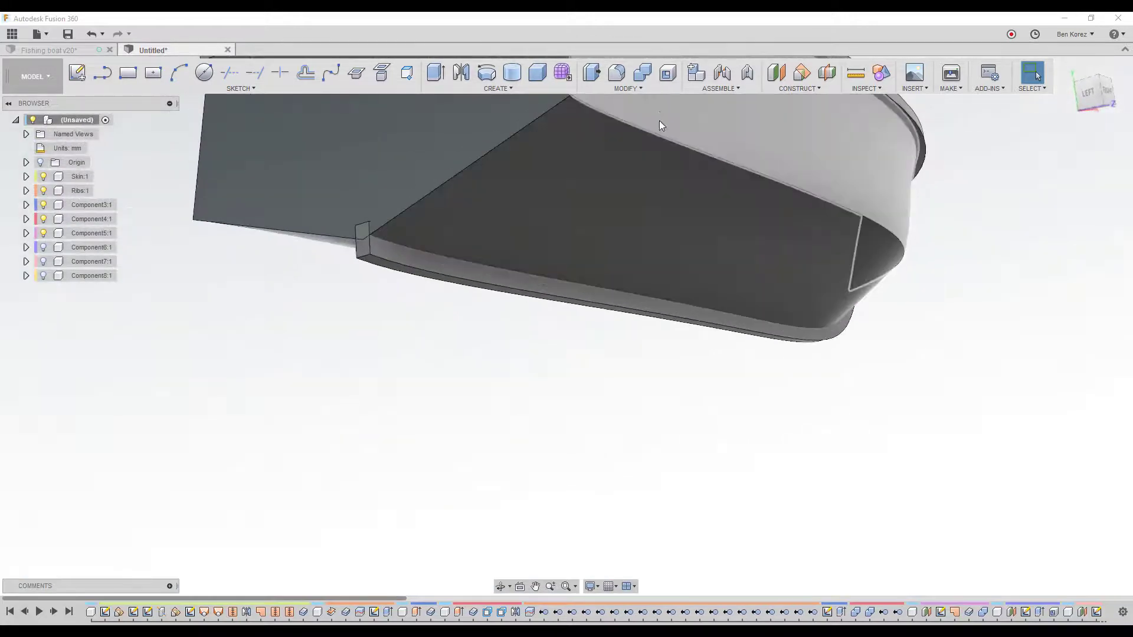
pyautogui.keyDown('shift'); pyautogui.moveTo(735, 194); pyautogui.dragTo(571, 263, button='middle'); pyautogui.keyUp('shift')
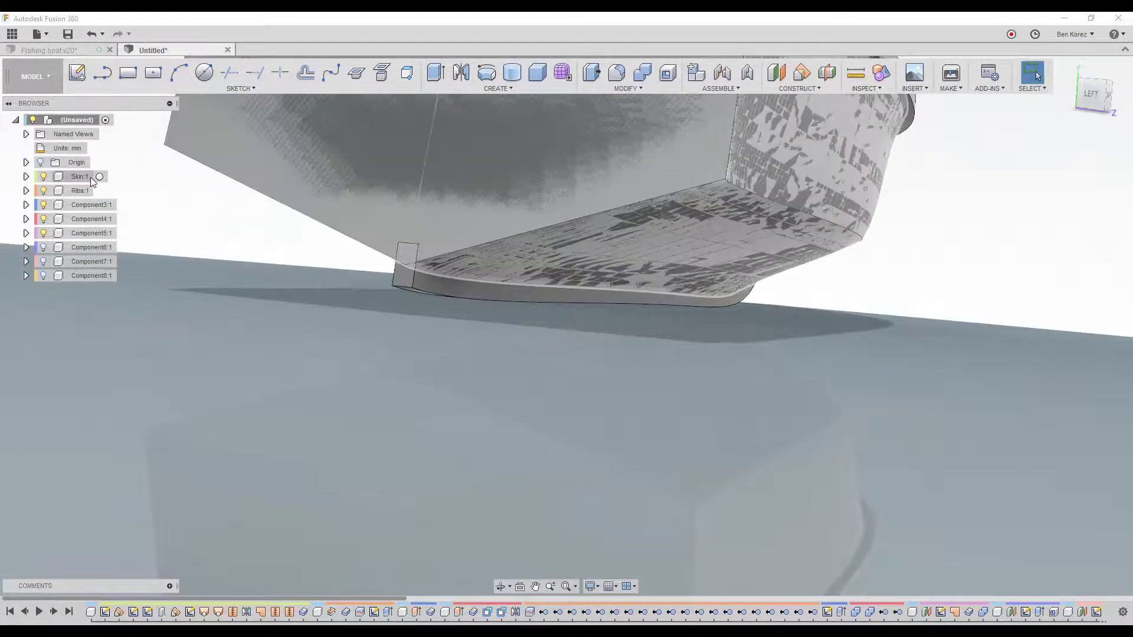
pyautogui.click(100, 177)
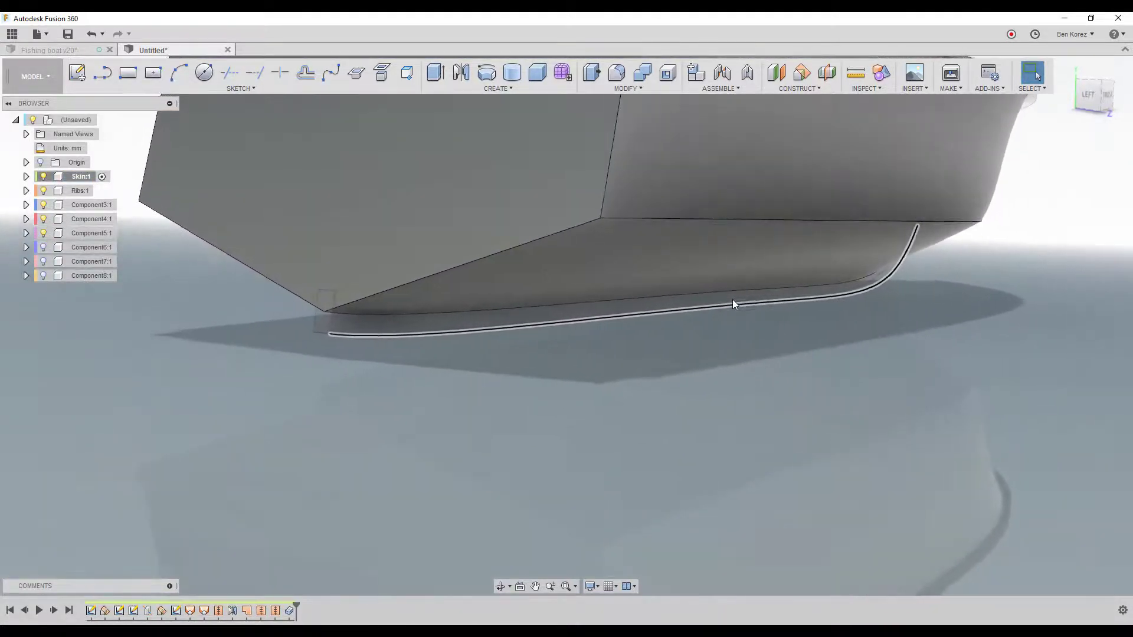
pyautogui.keyDown('shift'); pyautogui.moveTo(732, 300); pyautogui.dragTo(376, 288, button='middle'); pyautogui.keyUp('shift')
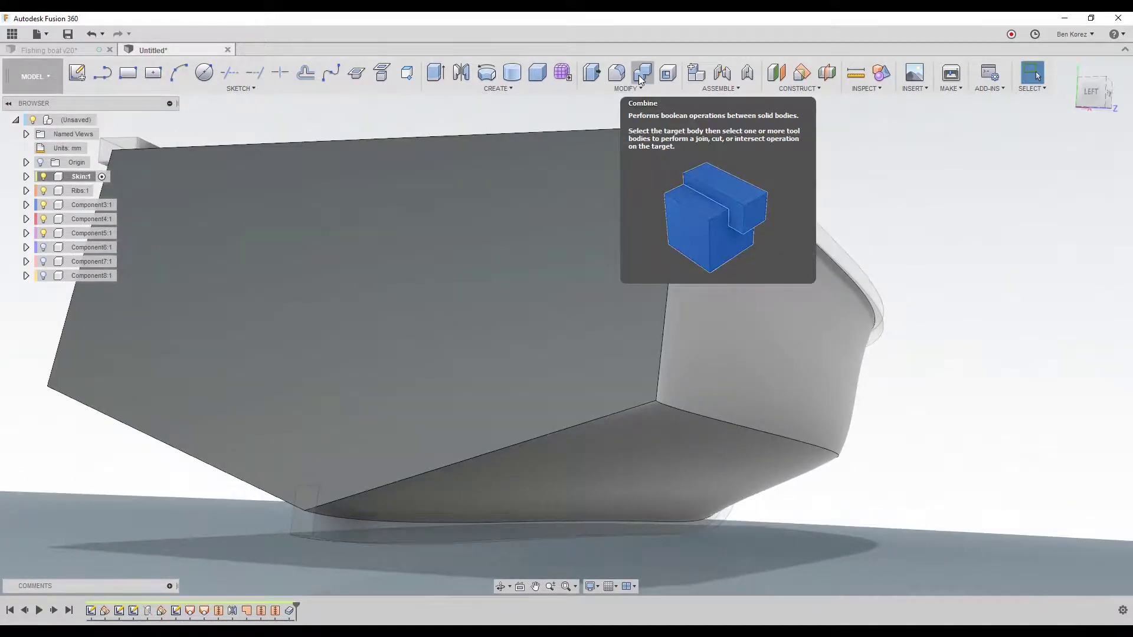
pyautogui.click(642, 76)
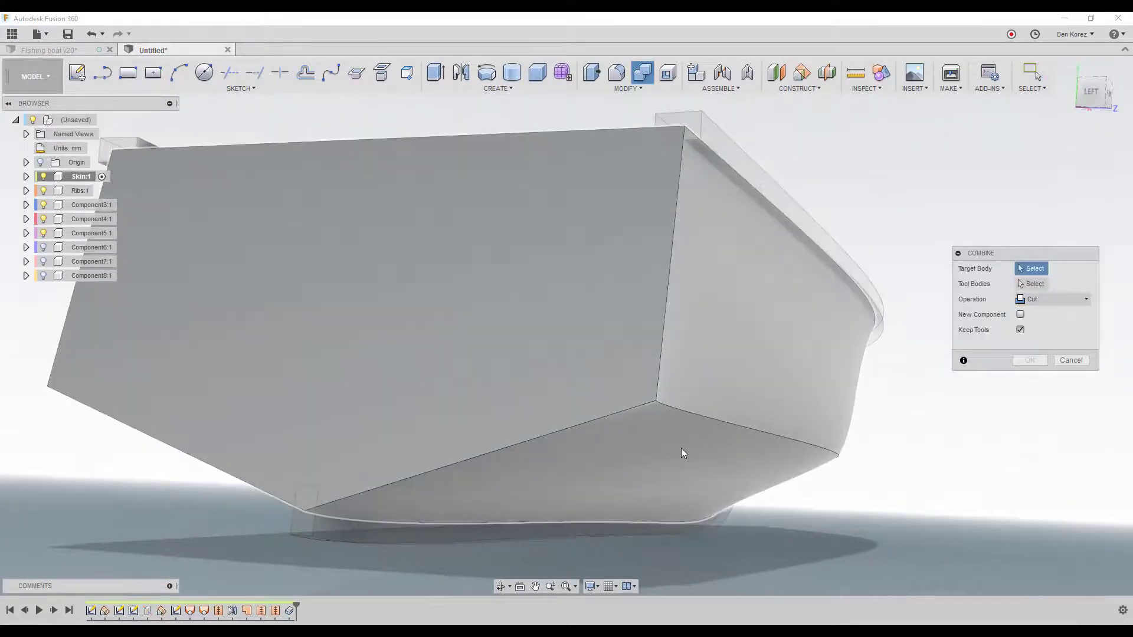
pyautogui.click(681, 452)
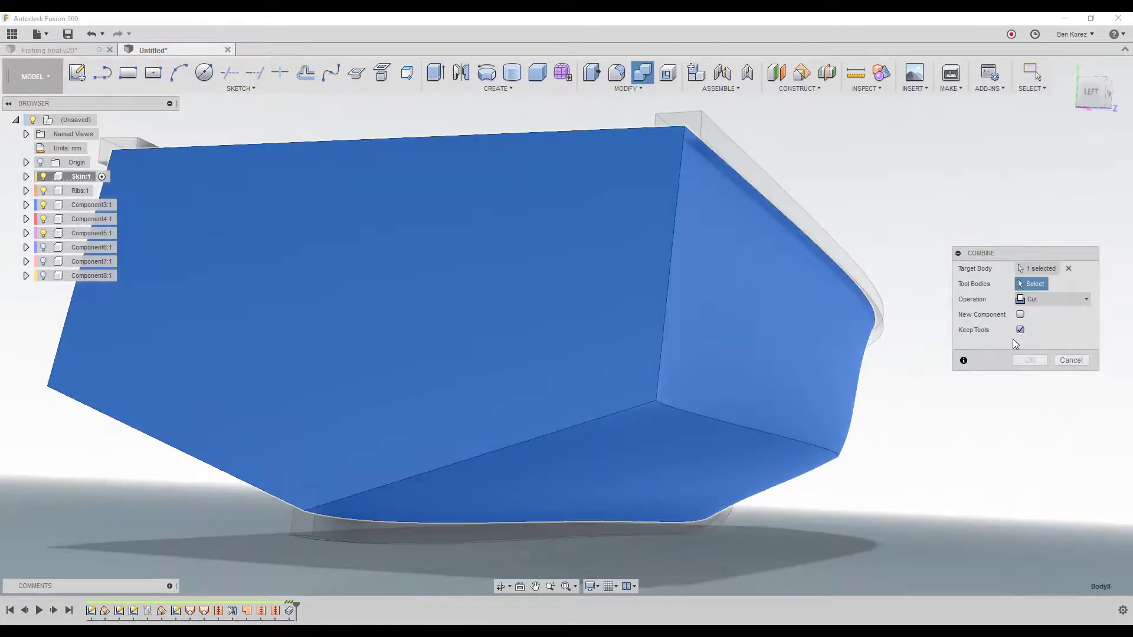
pyautogui.keyDown('shift'); pyautogui.moveTo(824, 468); pyautogui.dragTo(501, 539, button='middle'); pyautogui.keyUp('shift')
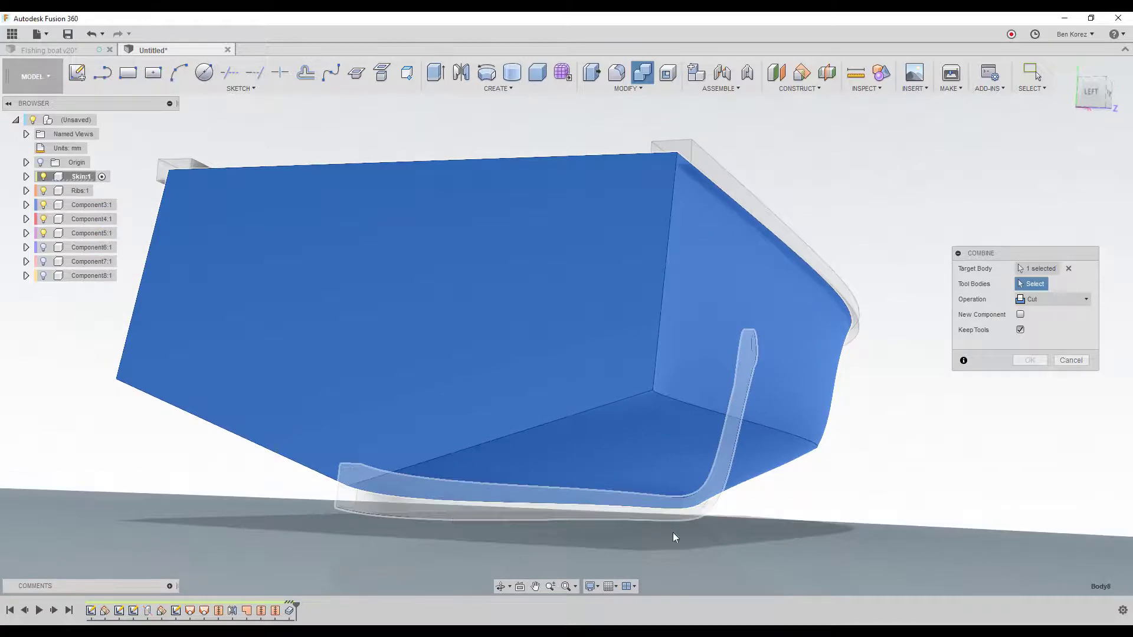
pyautogui.click(451, 515)
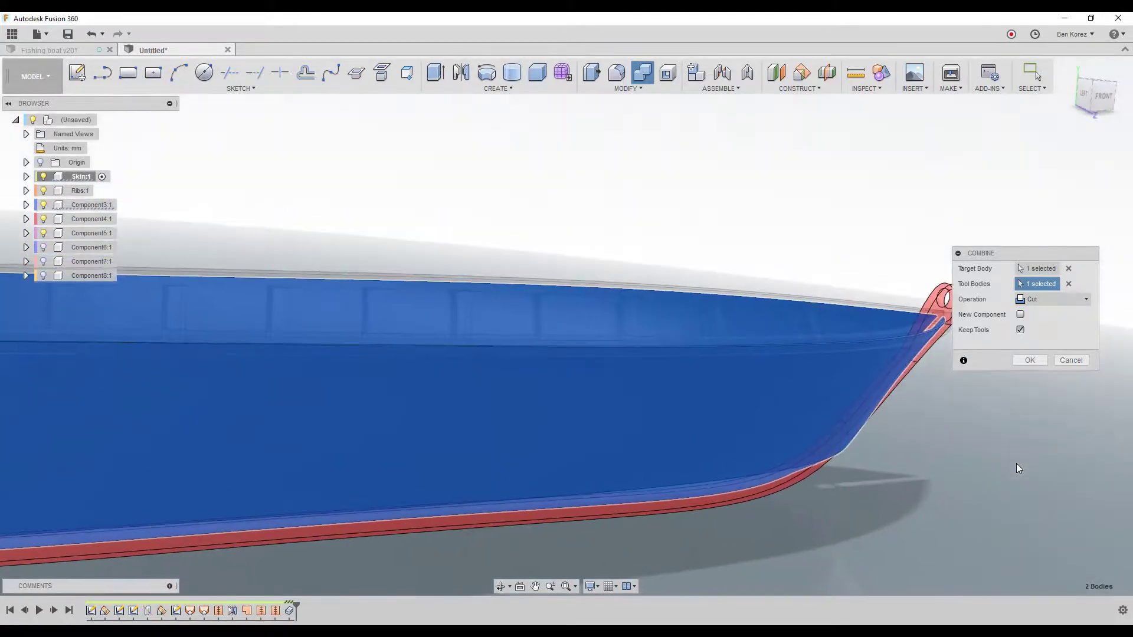
pyautogui.keyDown('shift'); pyautogui.moveTo(1016, 463); pyautogui.dragTo(1009, 349, button='middle'); pyautogui.keyUp('shift')
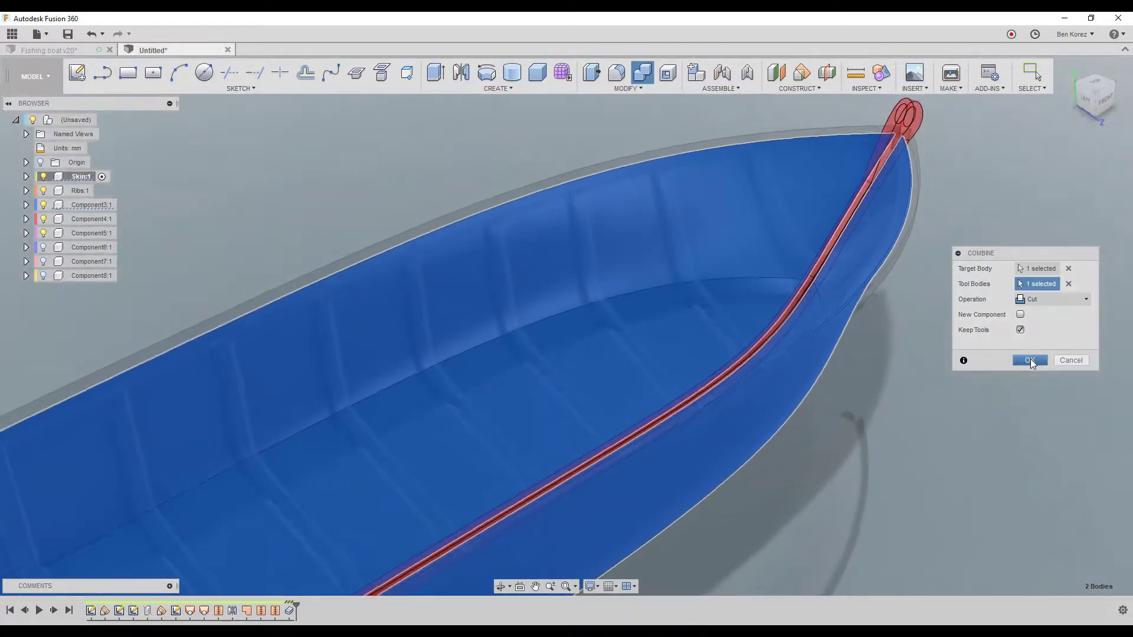
pyautogui.click(1034, 362)
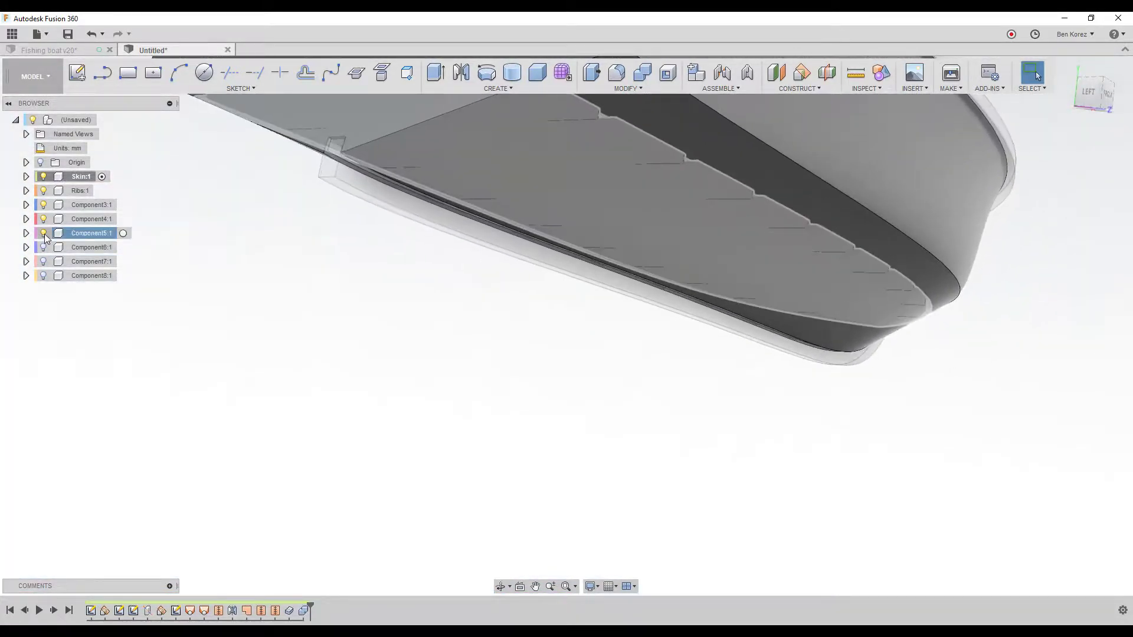
# Hide the keel component, Component3, and inspect the slot cut along the hull skin's bottom and bow.
pyautogui.click(44, 233)
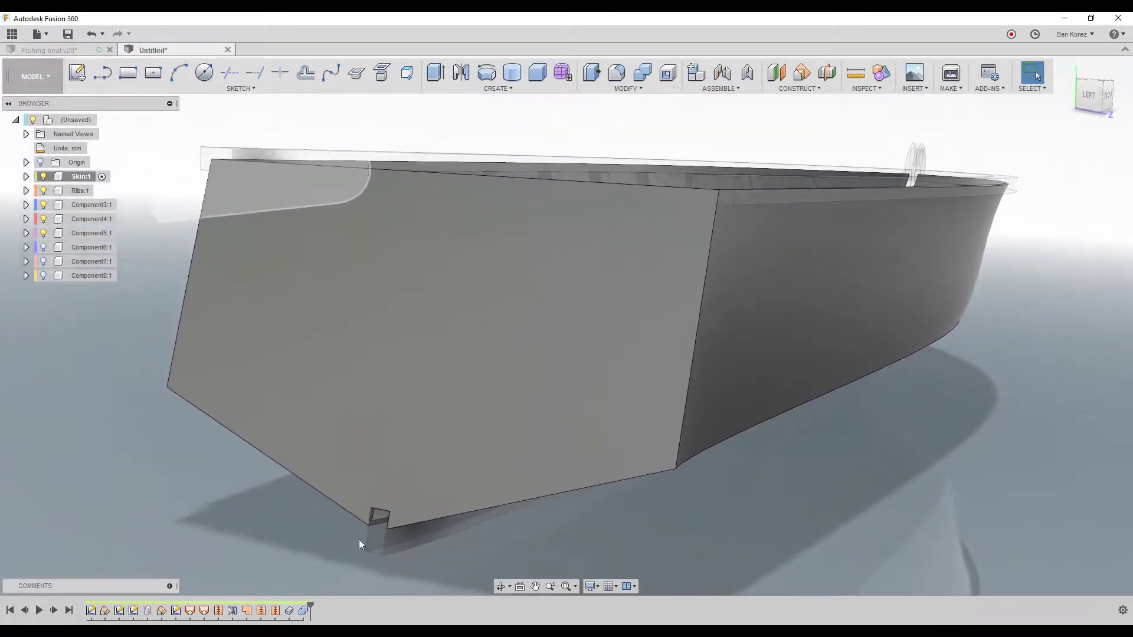
pyautogui.click(426, 533)
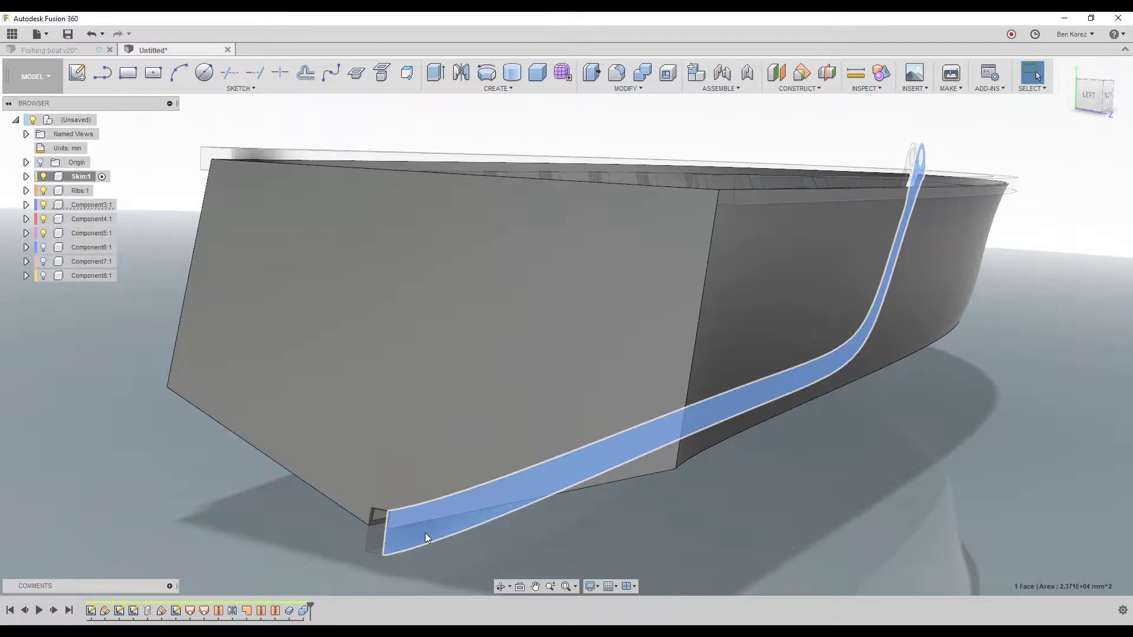
pyautogui.click(43, 205)
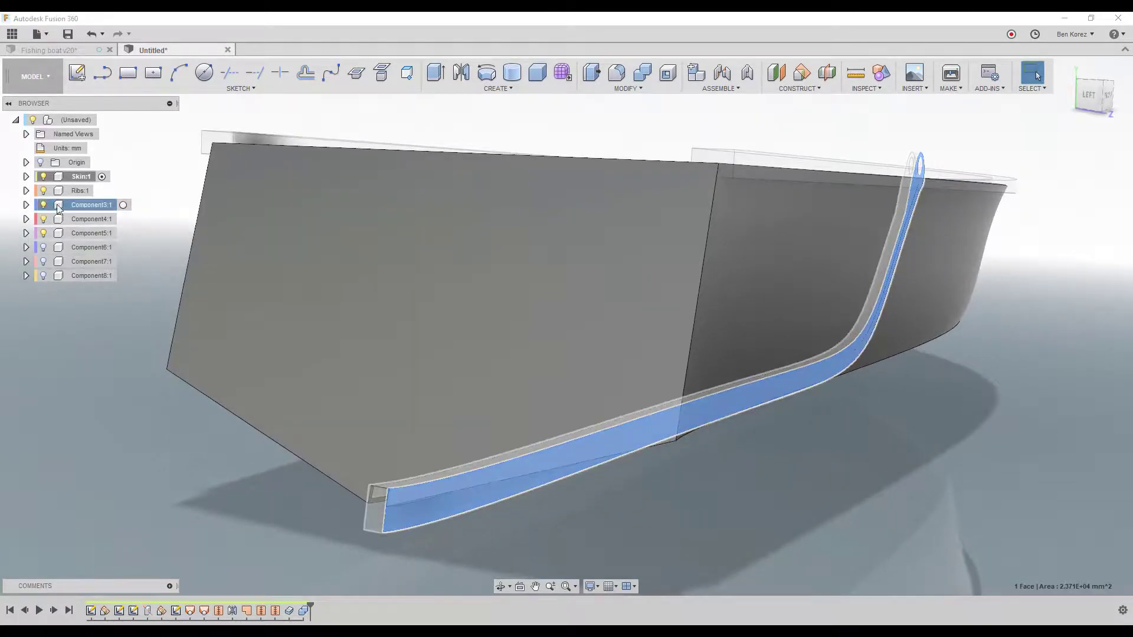
pyautogui.click(154, 178)
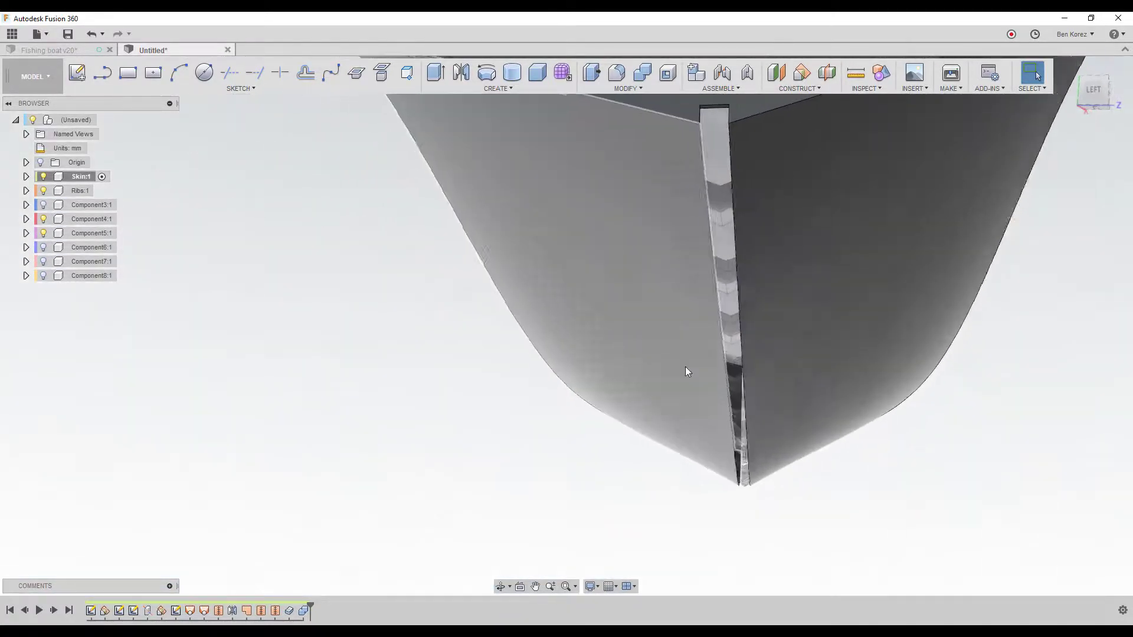
pyautogui.keyDown('shift'); pyautogui.moveTo(685, 366); pyautogui.dragTo(703, 416, button='middle'); pyautogui.keyUp('shift')
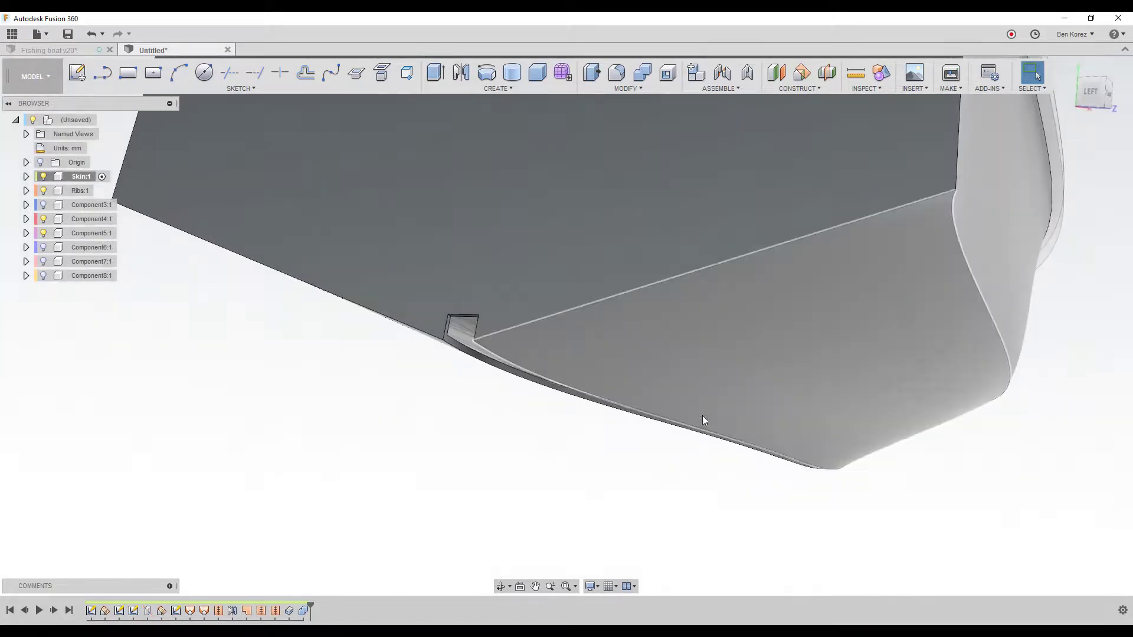
pyautogui.keyDown('shift'); pyautogui.moveTo(462, 326); pyautogui.dragTo(458, 344, button='middle'); pyautogui.keyUp('shift')
pyautogui.scroll(-5, 459, 359)
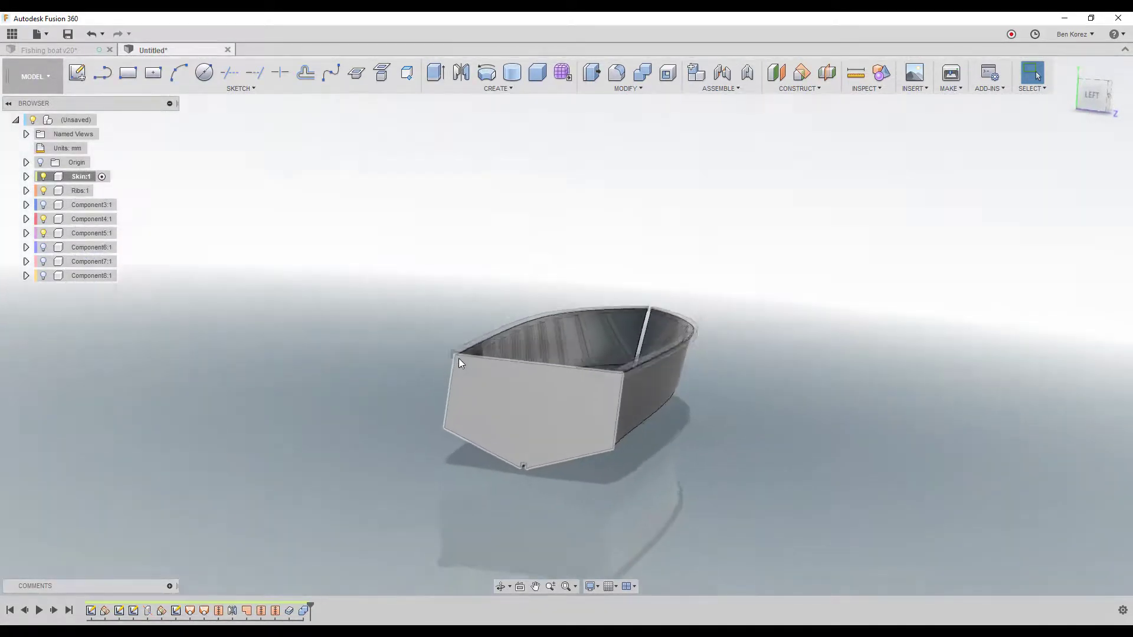
pyautogui.scroll(3, 525, 404)
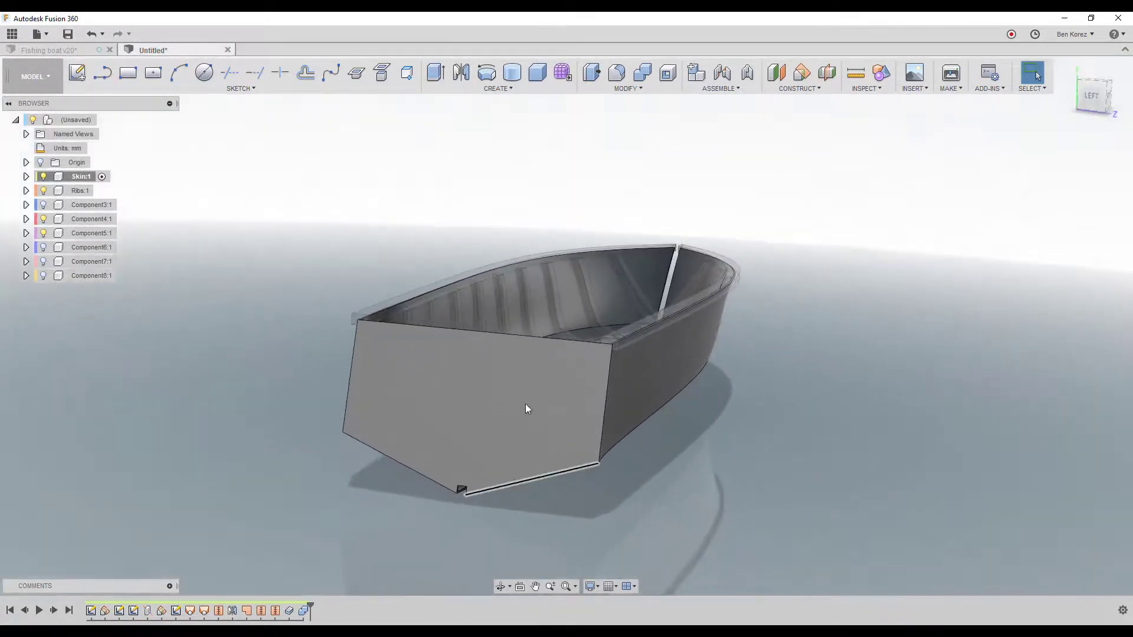
pyautogui.keyDown('shift'); pyautogui.moveTo(525, 404); pyautogui.dragTo(423, 403, button='middle'); pyautogui.keyUp('shift')
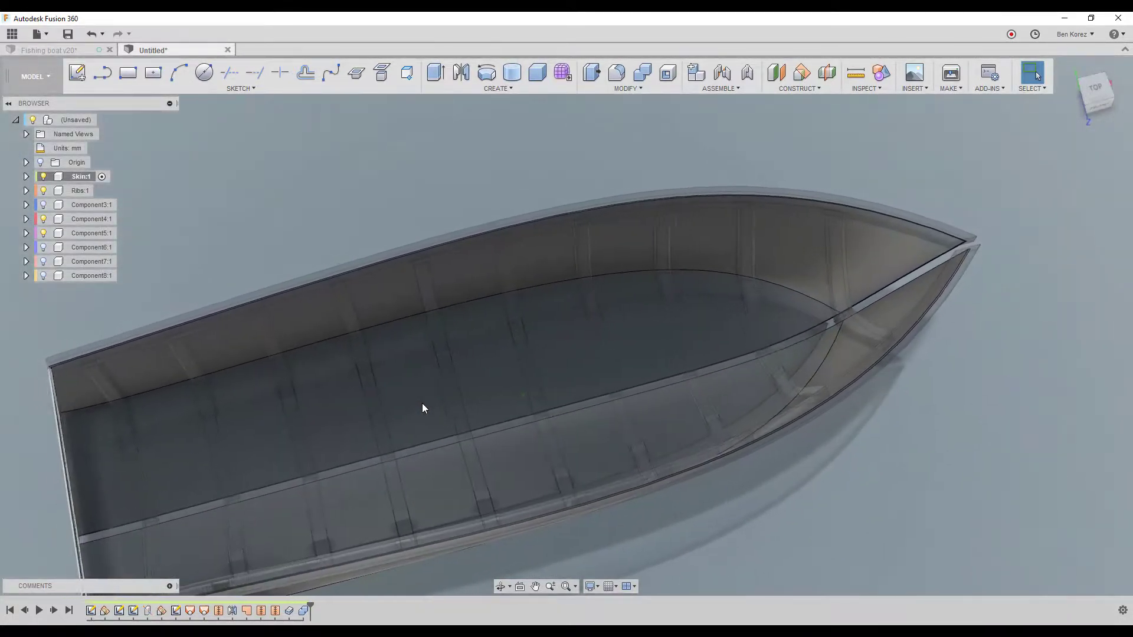
# Show the keel, Component3, and hide the hull skin so the ribs and keel are exposed.
pyautogui.click(44, 207)
pyautogui.click(44, 206)
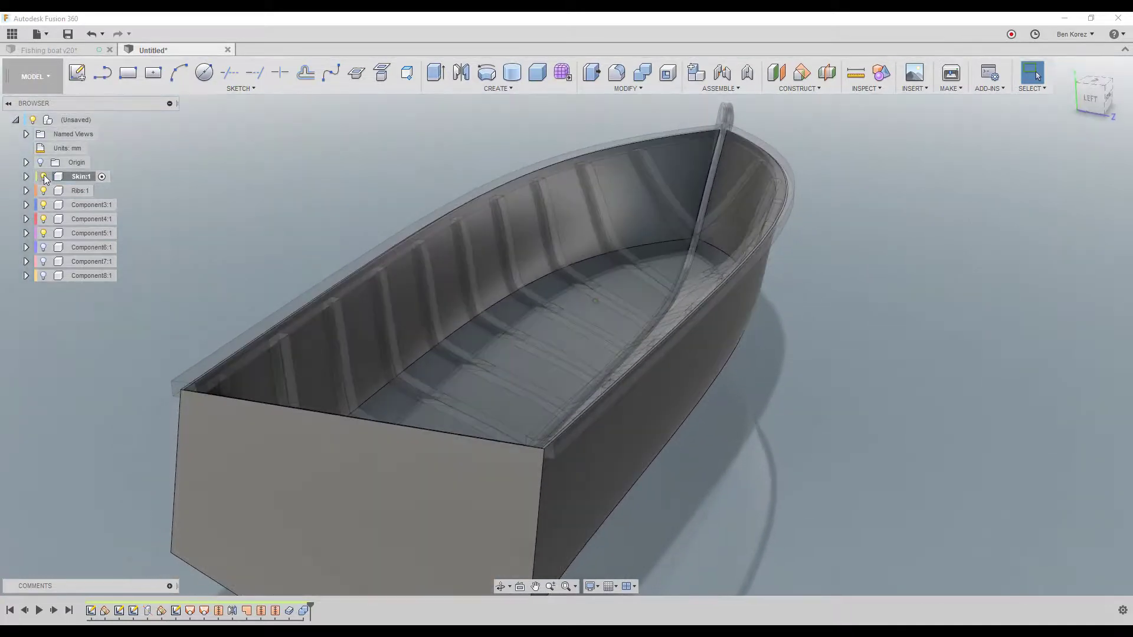
pyautogui.click(44, 176)
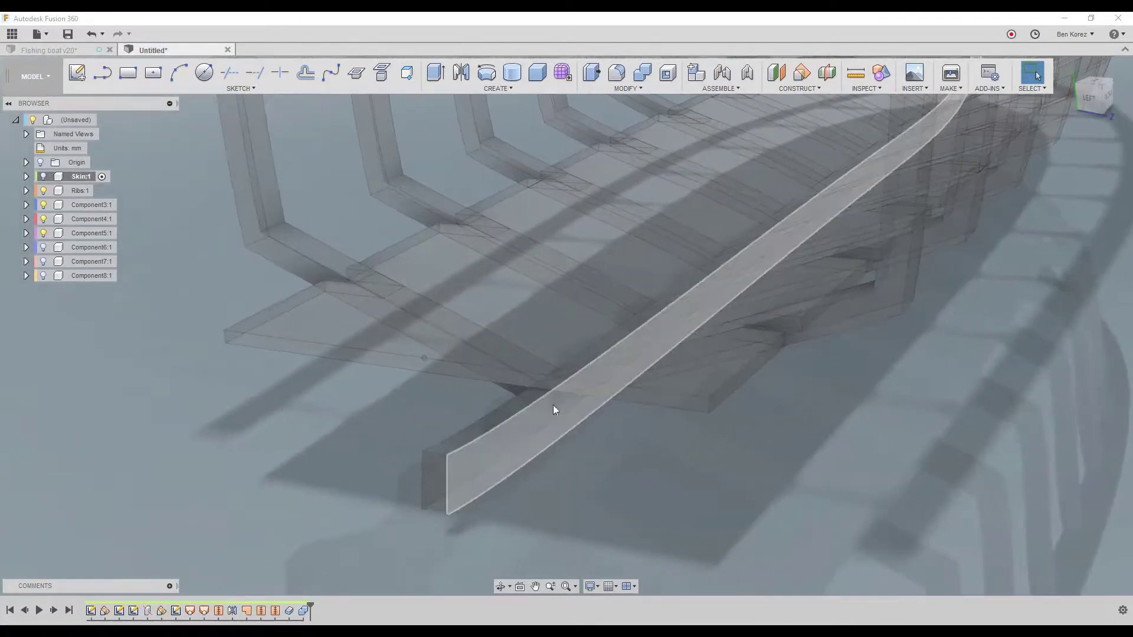
# Start a Combine cut with the rearmost rib as the target body, hiding the floor panel, Component5, to reach it.
pyautogui.click(645, 72)
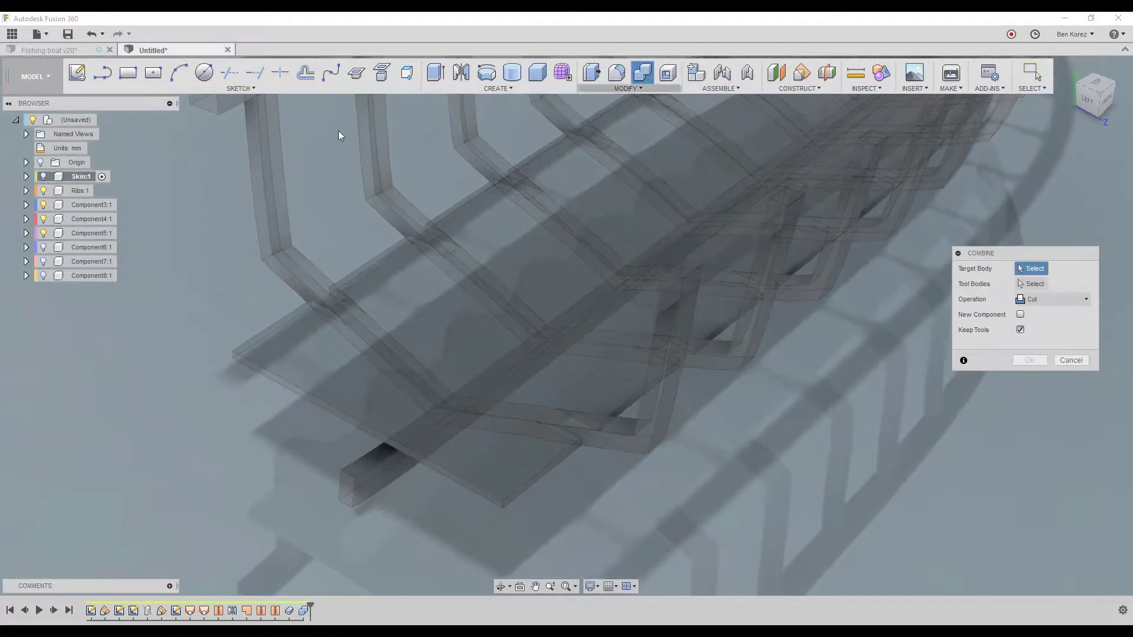
pyautogui.click(43, 235)
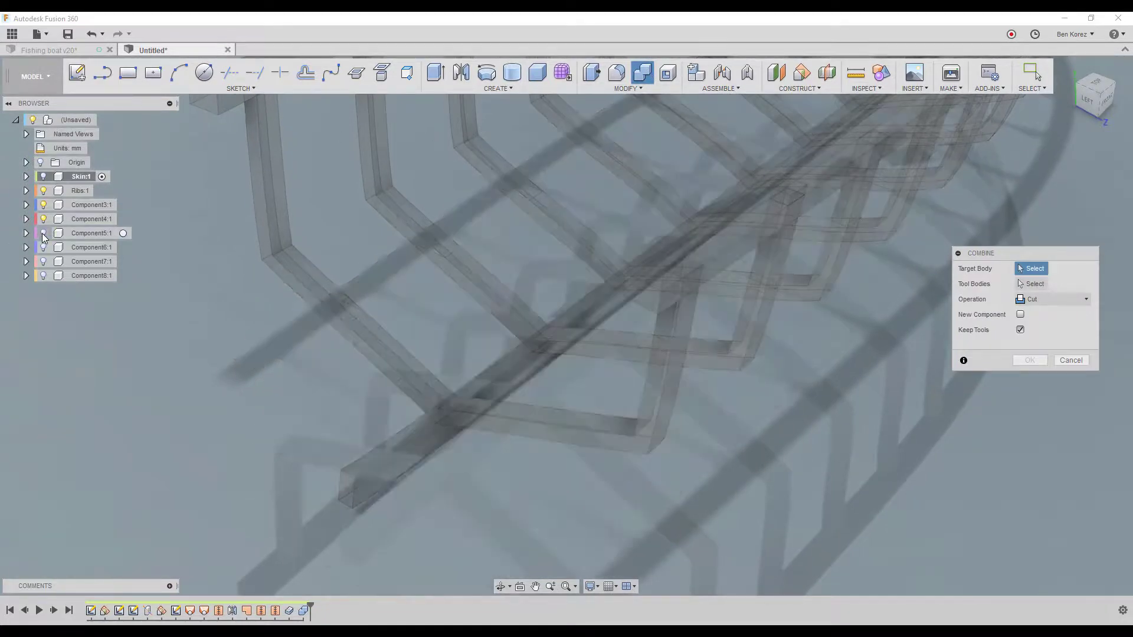
pyautogui.keyDown('shift'); pyautogui.moveTo(522, 366); pyautogui.dragTo(290, 372, button='middle'); pyautogui.keyUp('shift')
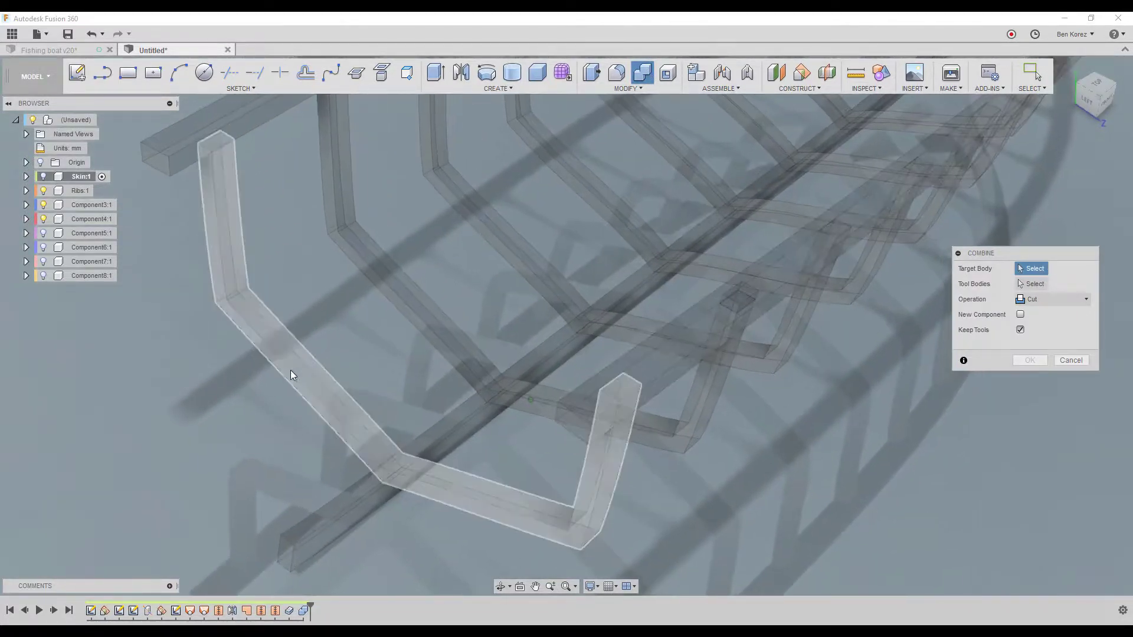
pyautogui.click(290, 370)
pyautogui.click(530, 267)
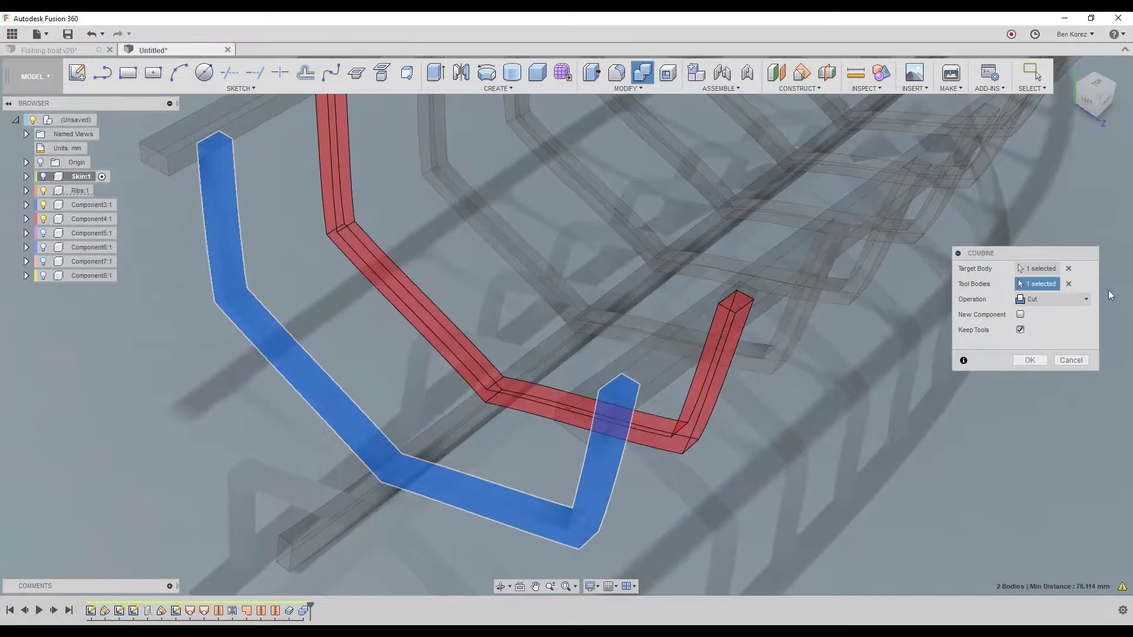
pyautogui.click(1070, 284)
pyautogui.keyDown('shift'); pyautogui.moveTo(462, 328); pyautogui.dragTo(423, 338, button='middle'); pyautogui.keyUp('shift')
pyautogui.click(411, 341)
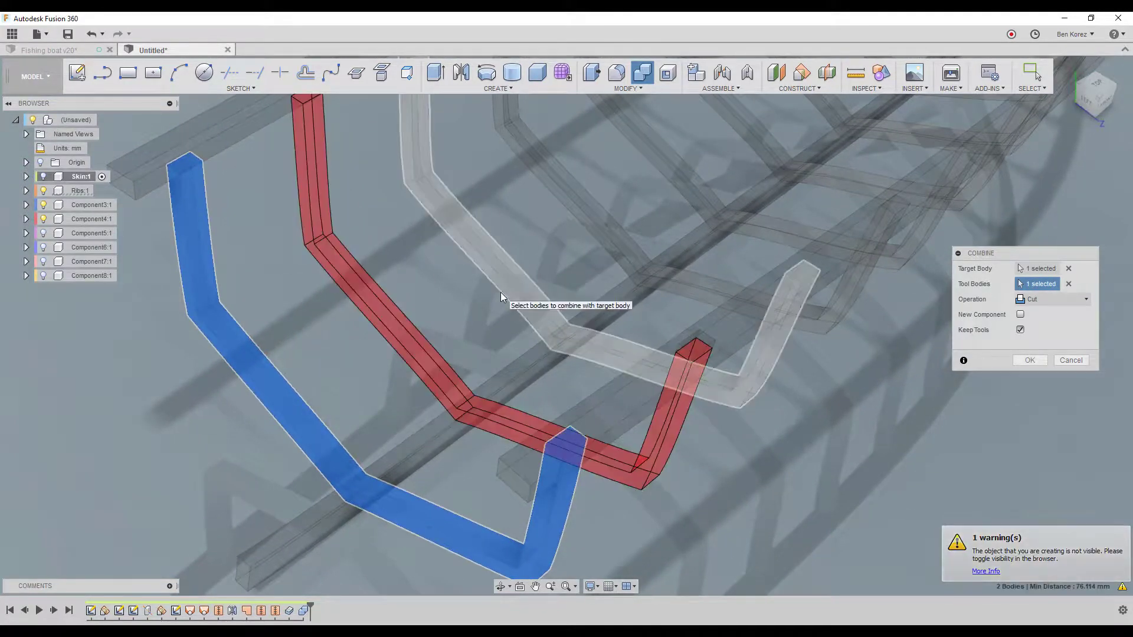
pyautogui.click(1069, 285)
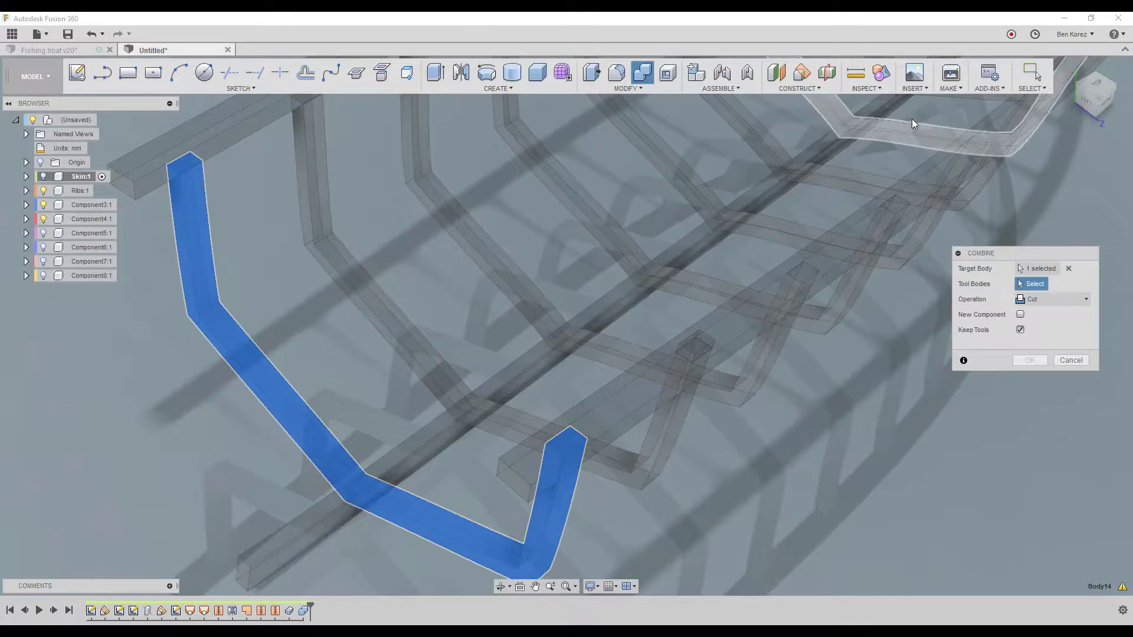
# Choose the keel as the tool body and complete the Combine cut on the rearmost rib, keeping the tool body.
pyautogui.scroll(-5, 391, 448)
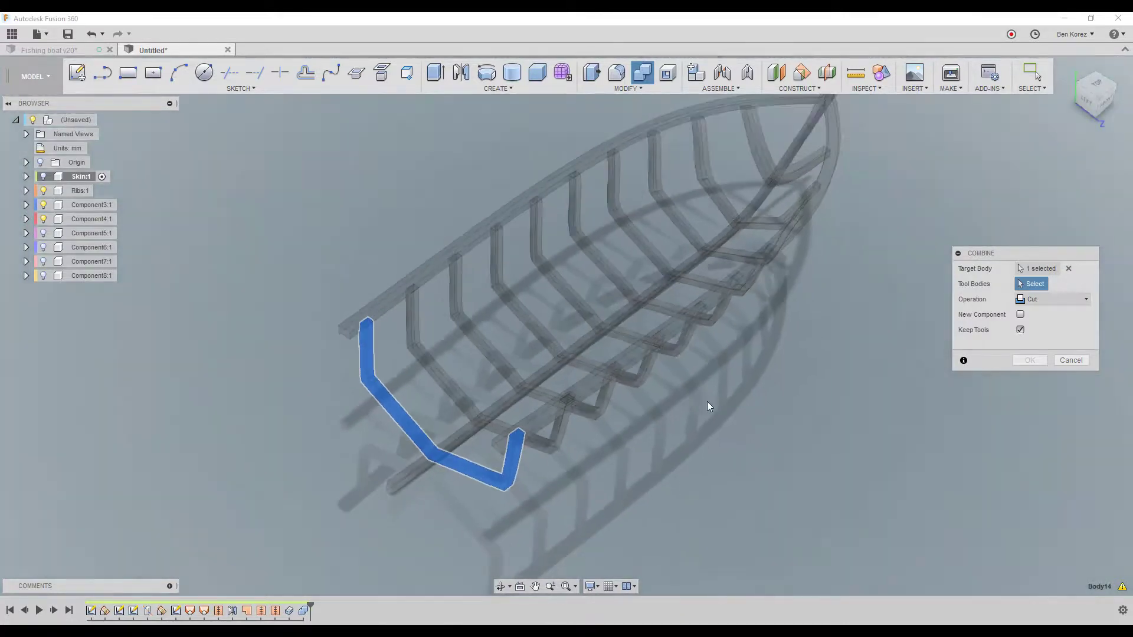
pyautogui.scroll(3, 859, 122)
pyautogui.scroll(-3, 646, 229)
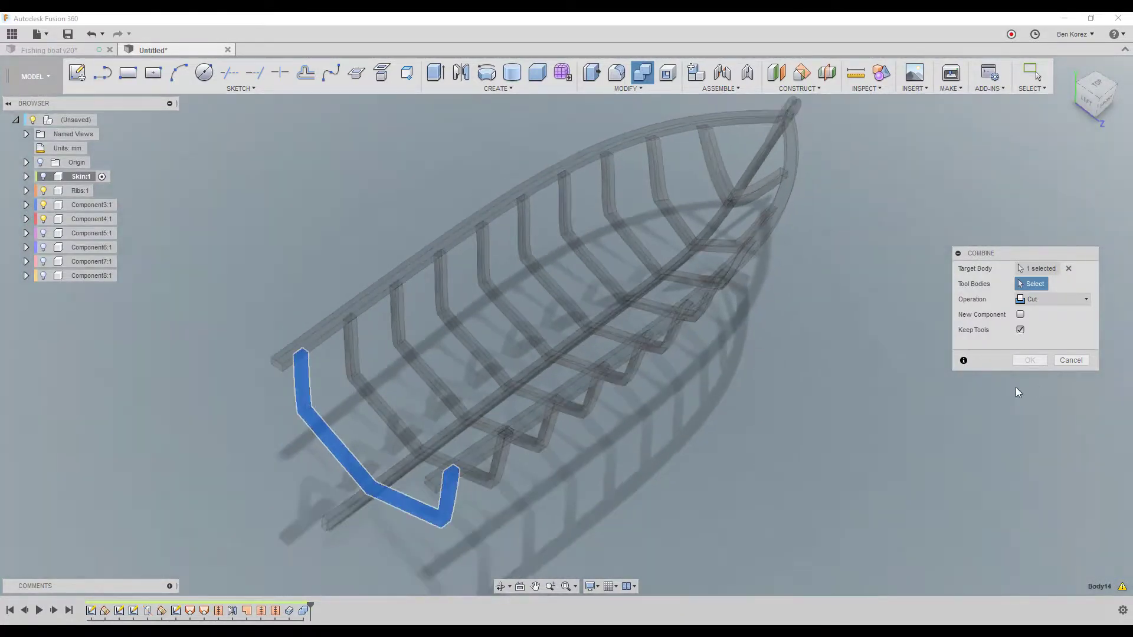
pyautogui.click(352, 505)
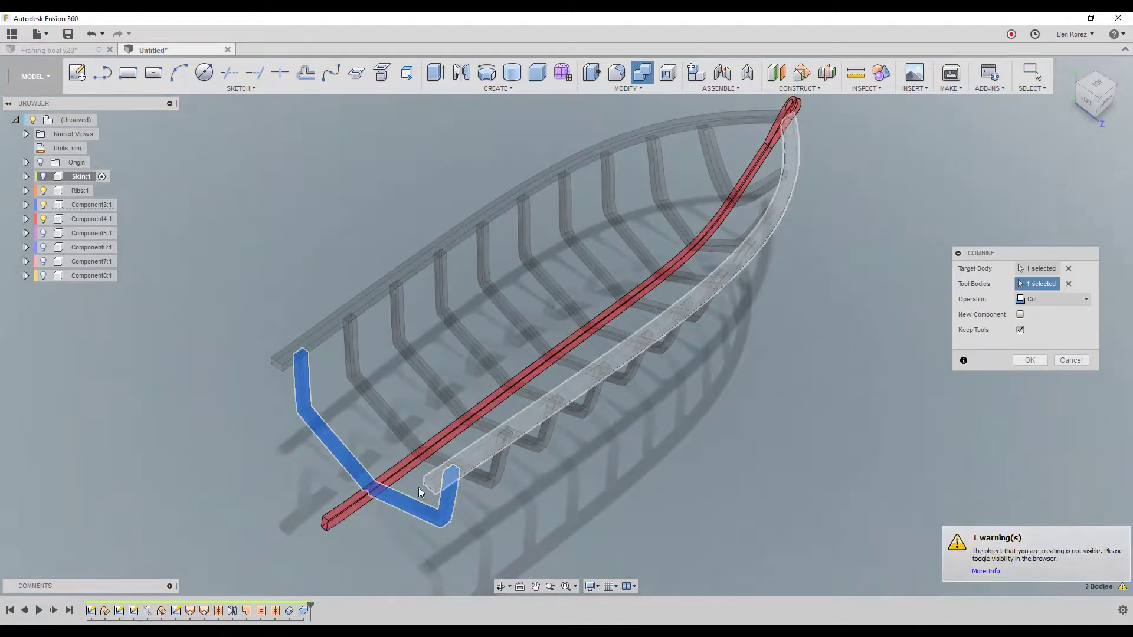
pyautogui.click(1038, 362)
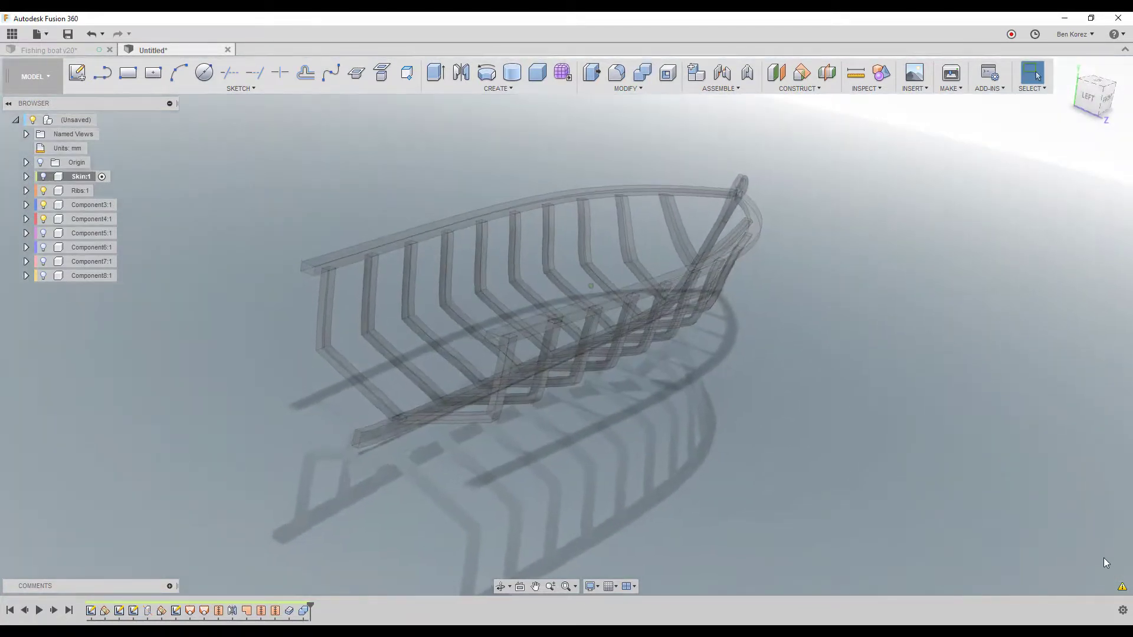
# Read the warning details, hide the keel, Component3, and inspect the underside of the rearmost rib where the keel crosses it.
pyautogui.click(1121, 587)
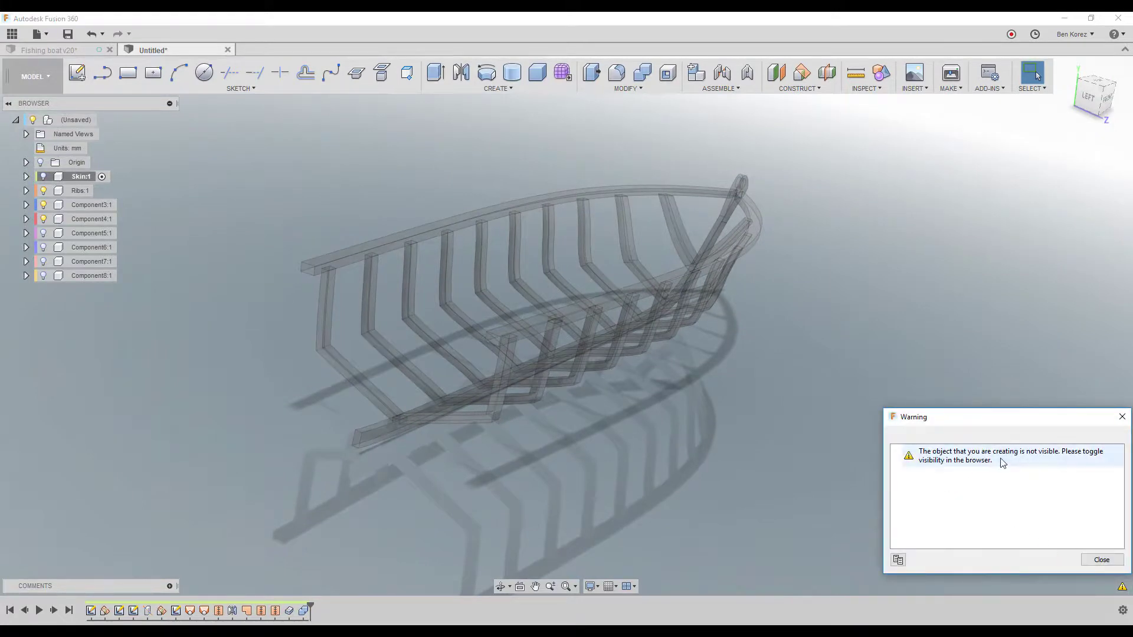
pyautogui.click(1101, 559)
pyautogui.scroll(10, 157, 239)
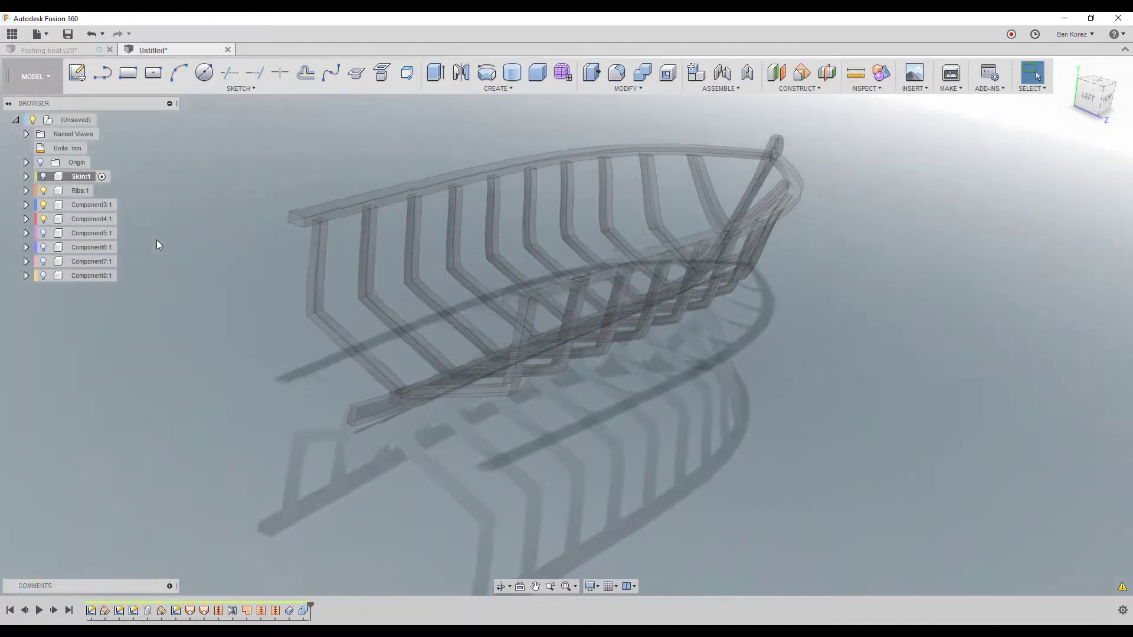
pyautogui.scroll(-4, 182, 246)
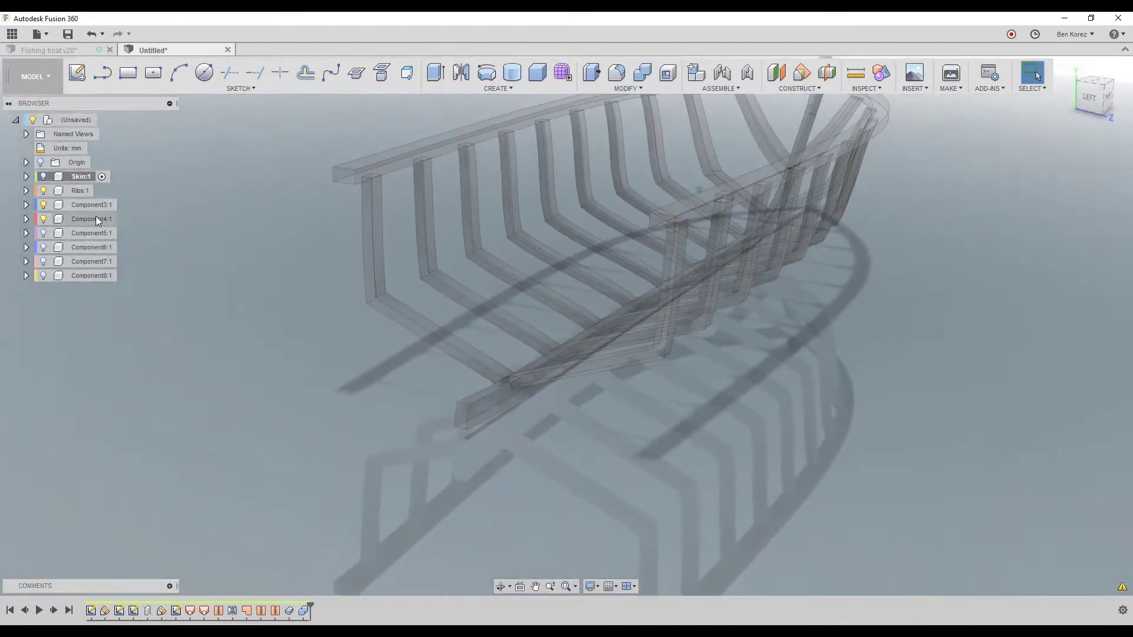
pyautogui.click(44, 205)
pyautogui.keyDown('shift'); pyautogui.moveTo(587, 371); pyautogui.dragTo(568, 396, button='middle'); pyautogui.keyUp('shift')
pyautogui.scroll(5, 579, 368)
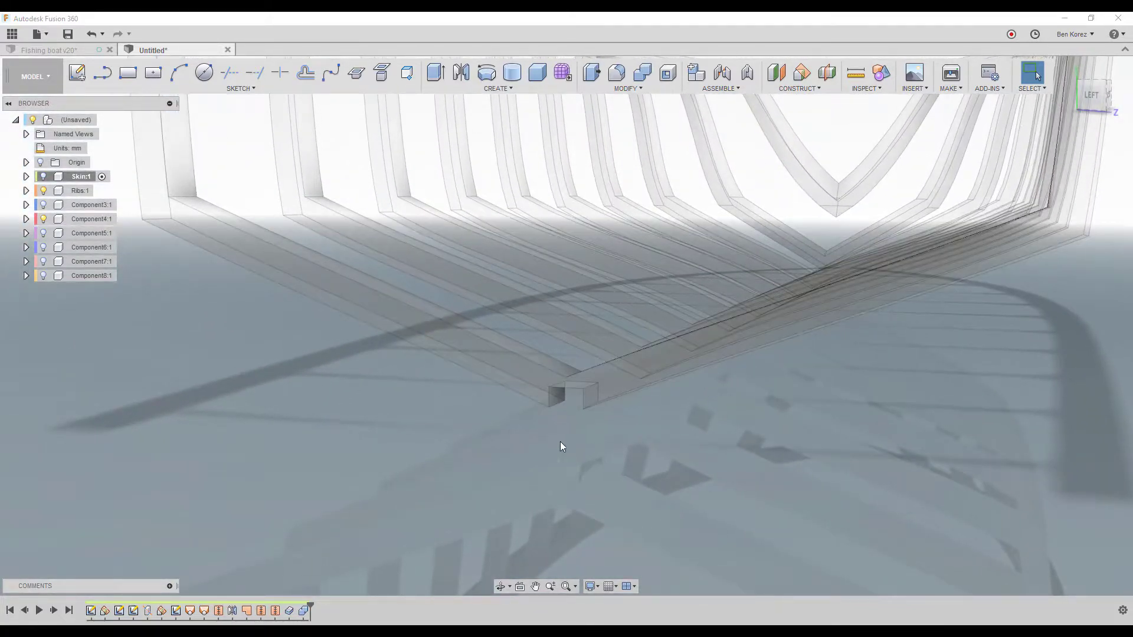
pyautogui.scroll(-8, 562, 443)
# Show Component3, Component5, Component6, Component7, Component8 and the hull skin again, and reactivate the top-level assembly.
pyautogui.click(43, 247)
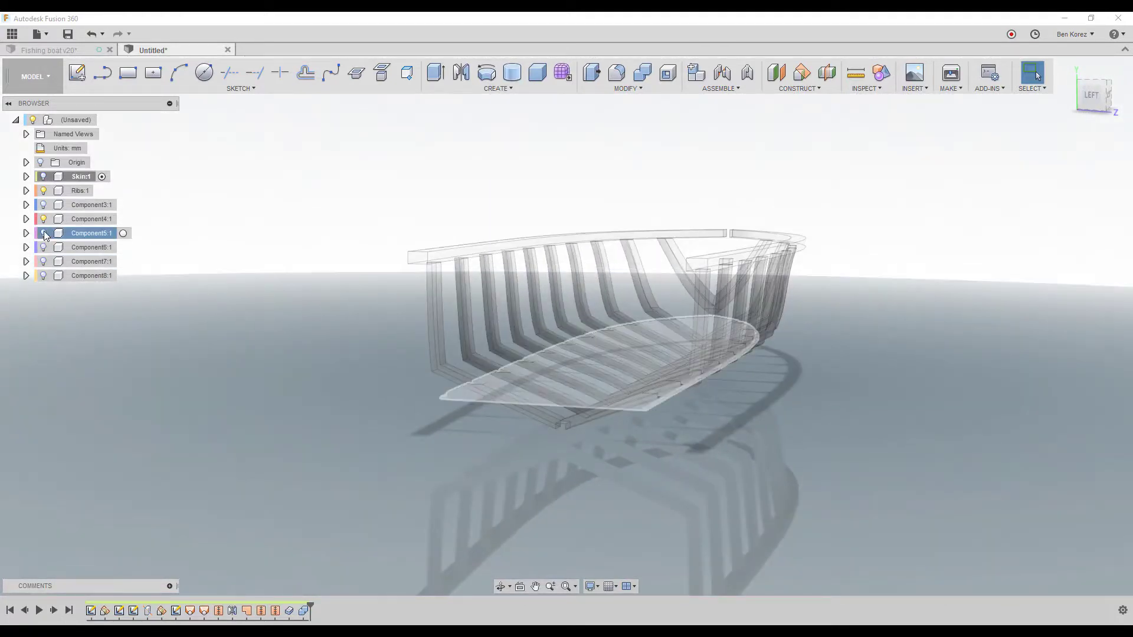
pyautogui.click(44, 233)
pyautogui.click(43, 261)
pyautogui.click(43, 276)
pyautogui.click(43, 205)
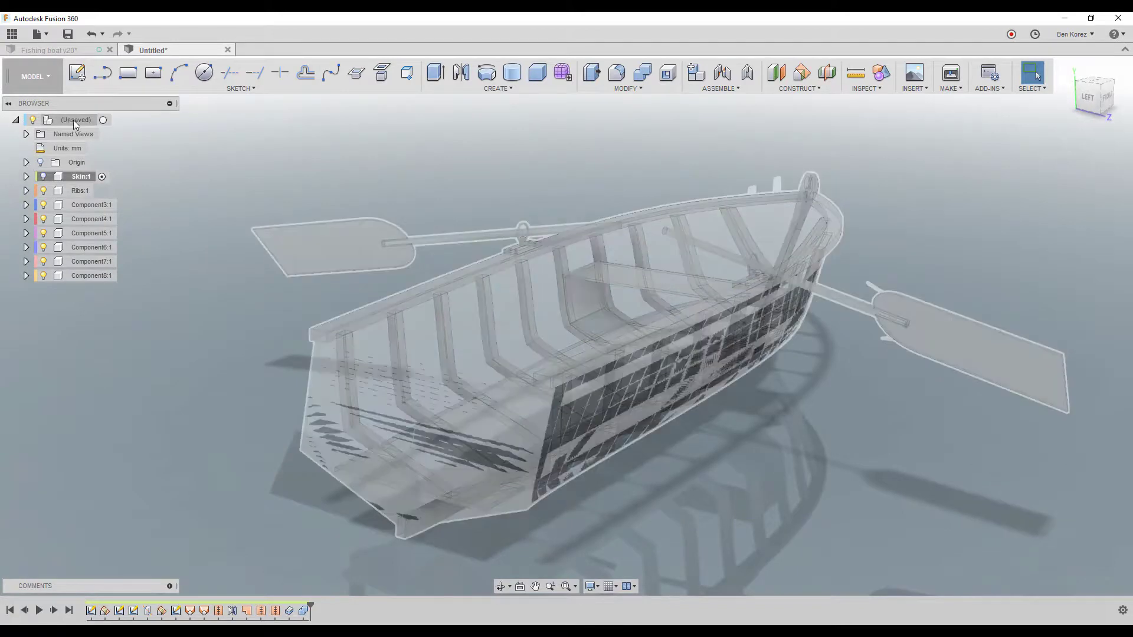
pyautogui.doubleClick(73, 120)
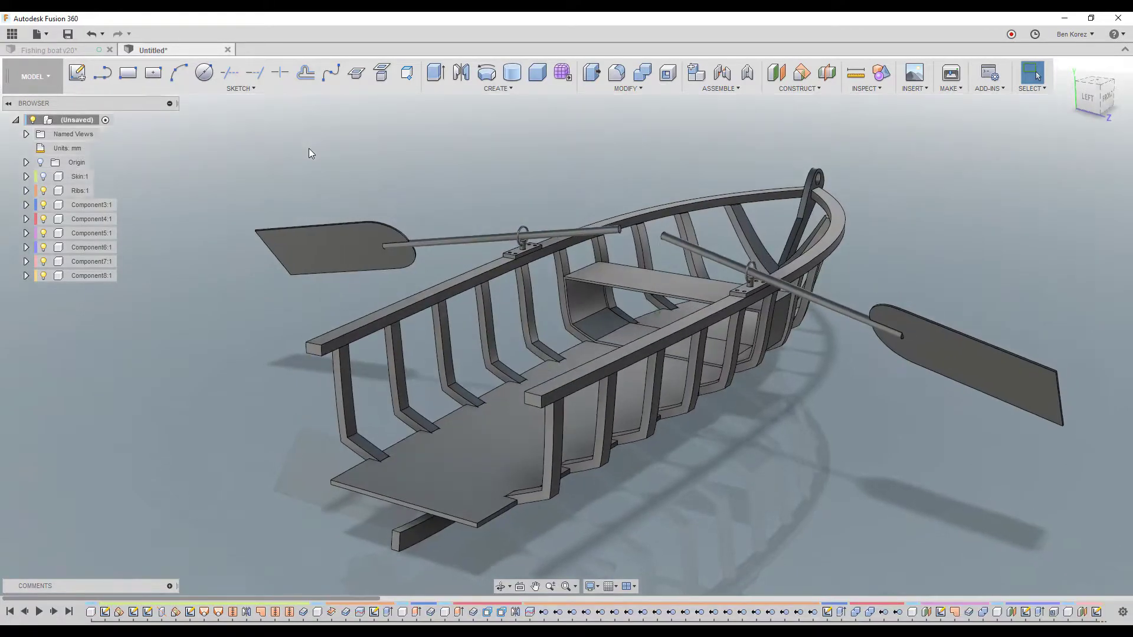
pyautogui.click(44, 177)
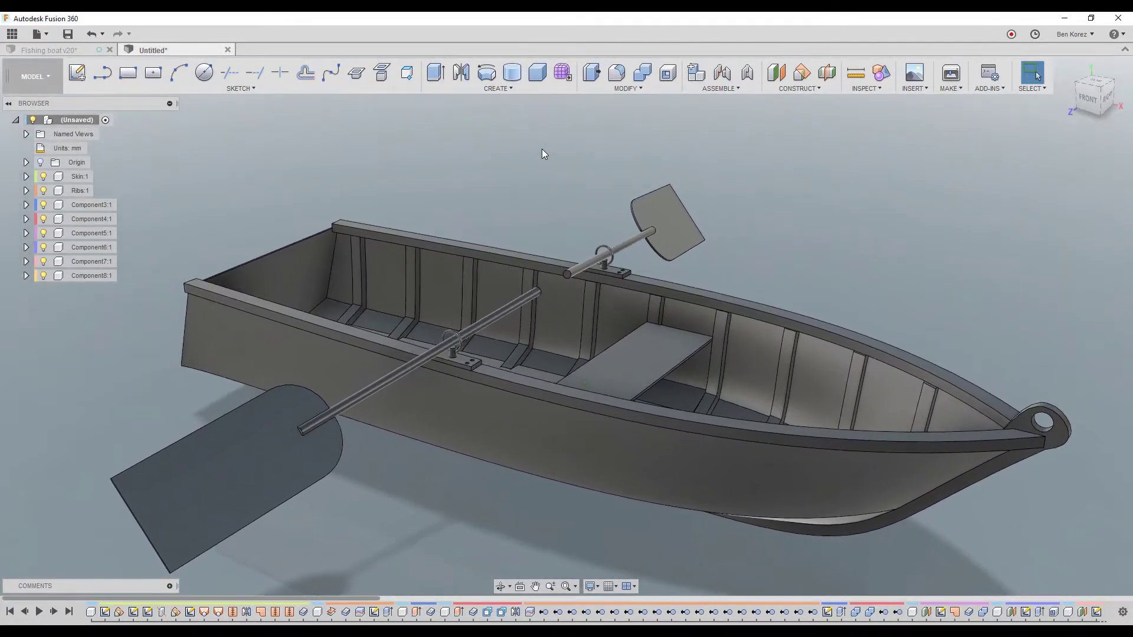
# Compare the model with the finished boat in the Fishing boat v20 document, collapsing its Named Views, and return to the untitled design.
pyautogui.click(70, 51)
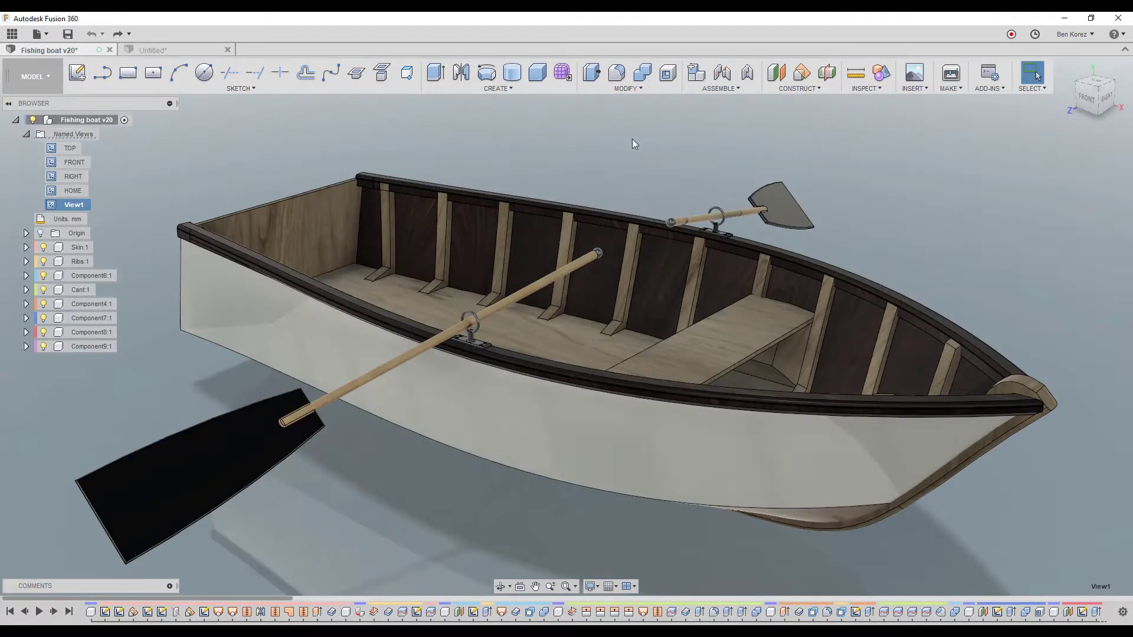
pyautogui.click(26, 135)
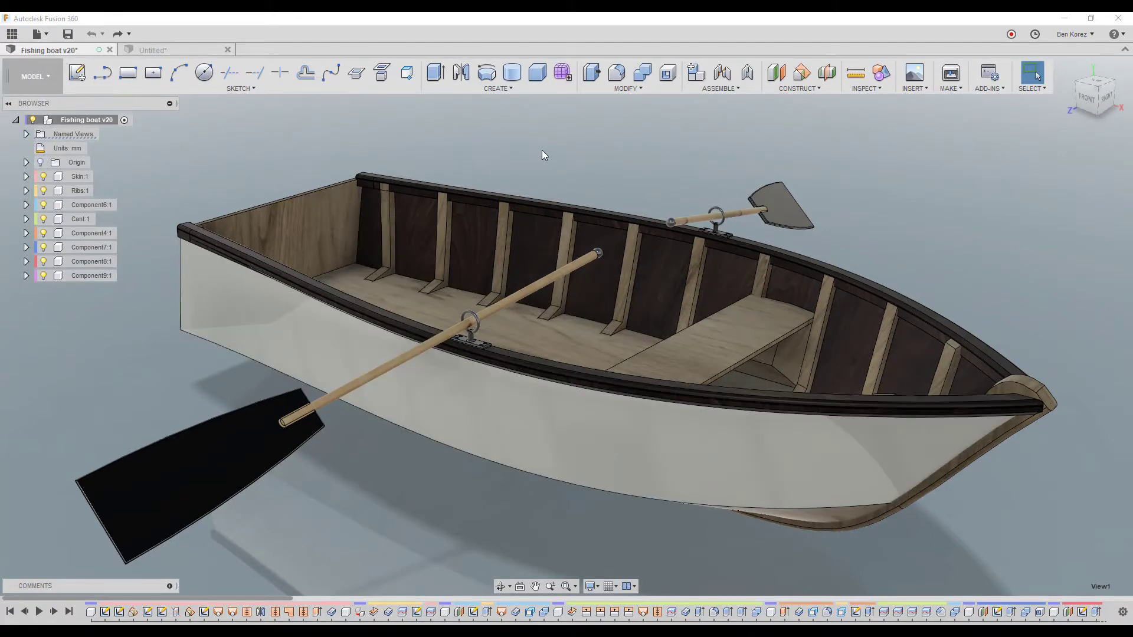
pyautogui.click(165, 48)
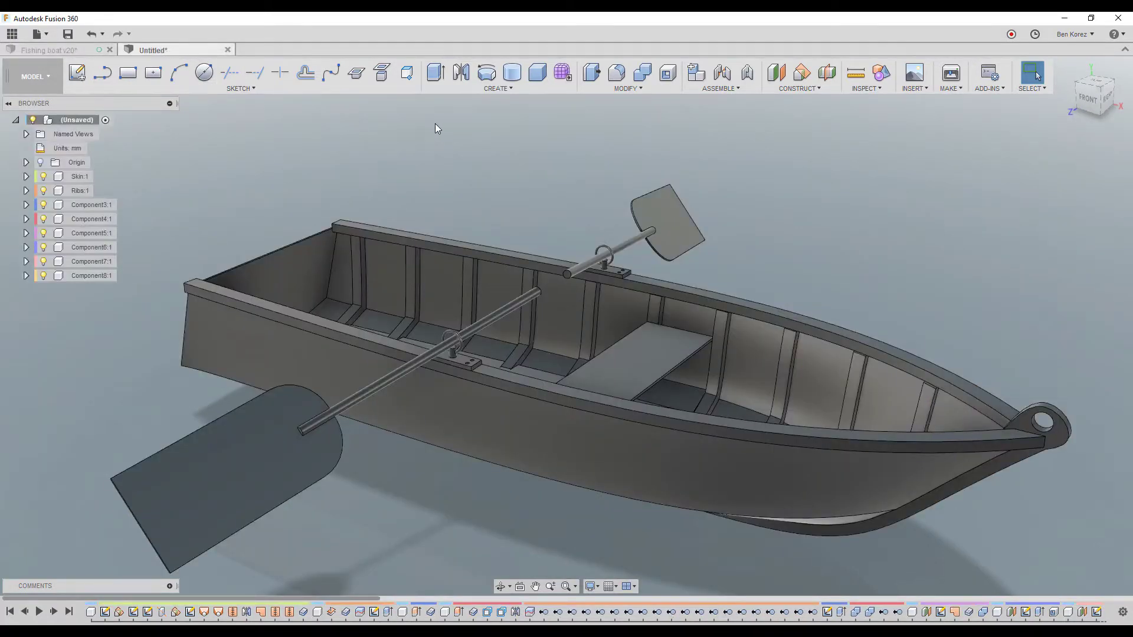